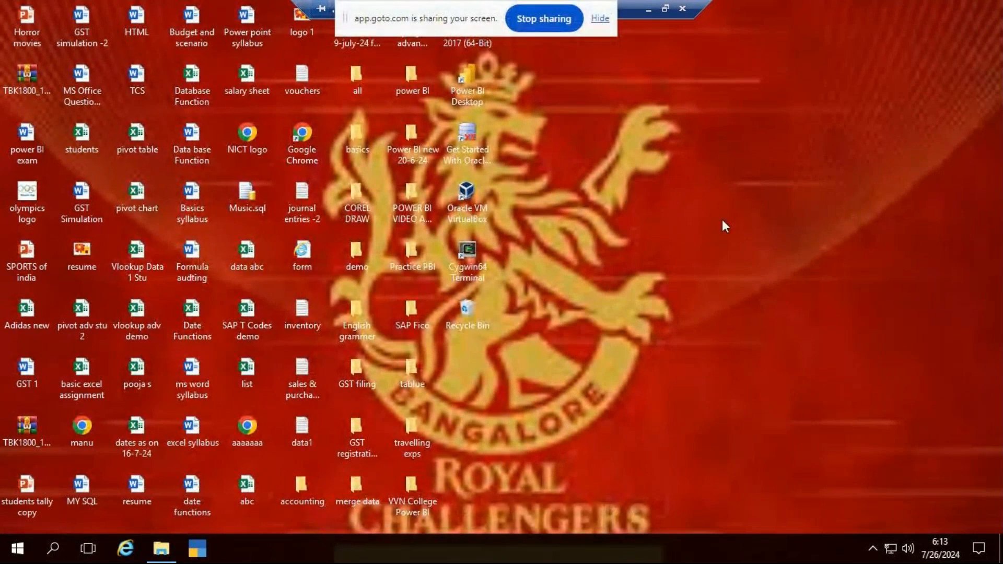
right_click(745, 205)
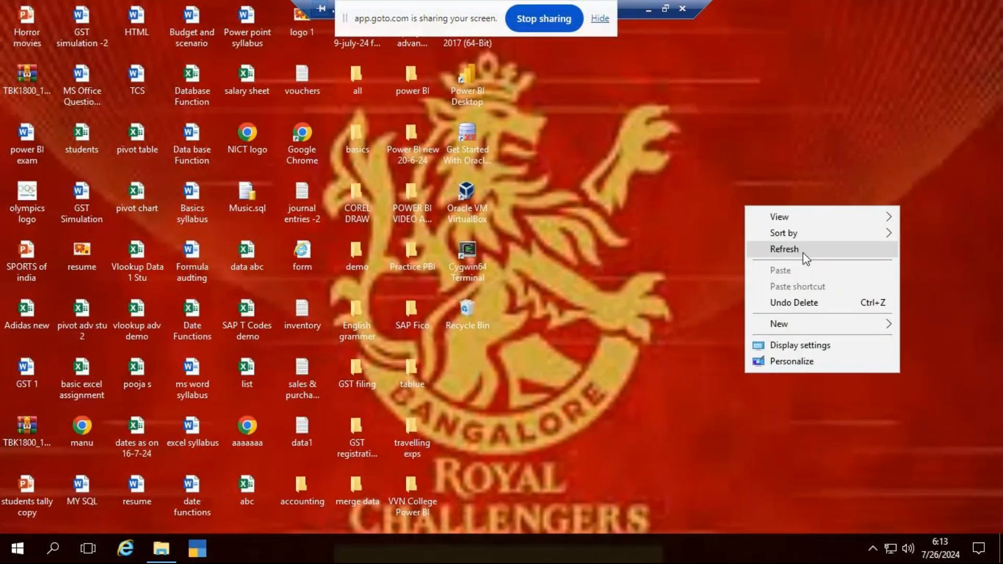
click(804, 253)
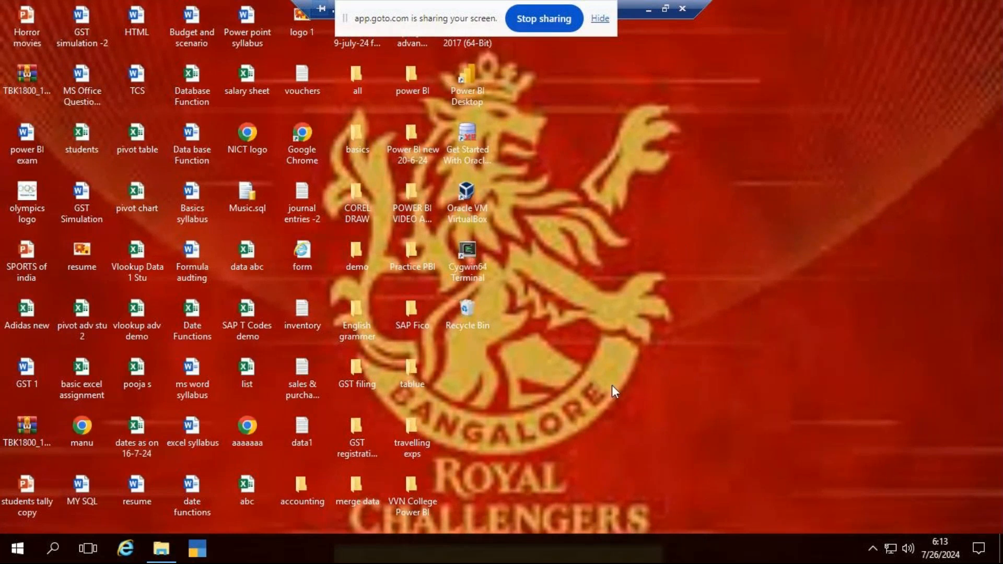
right_click(743, 157)
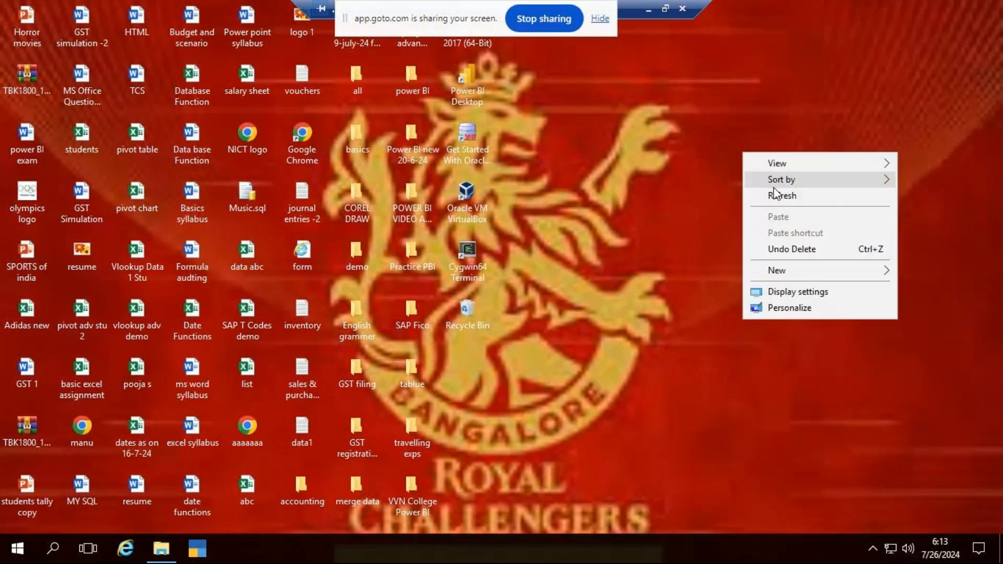
click(780, 198)
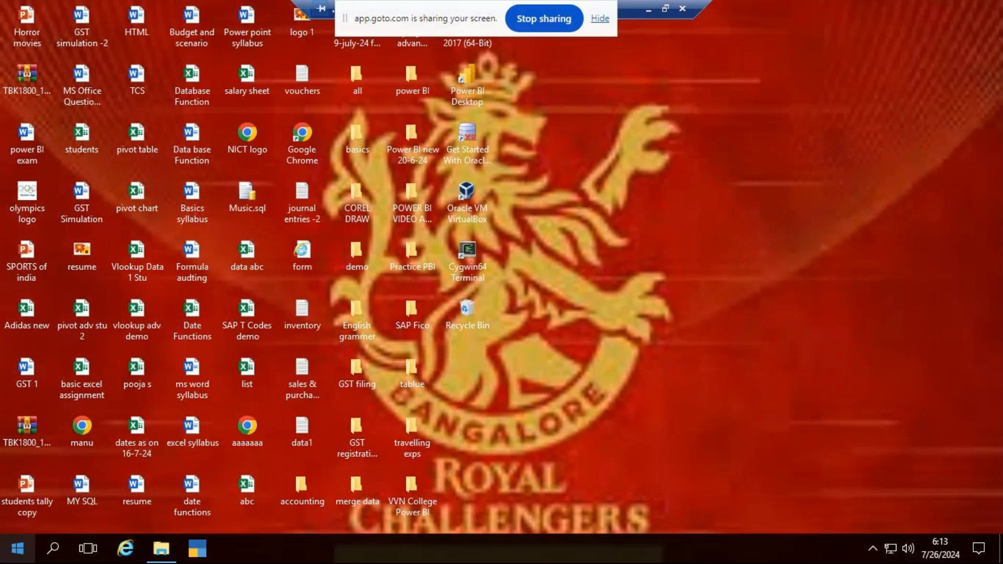
Step: Launch Excel and create a blank workbook
click(53, 555)
text(excel)
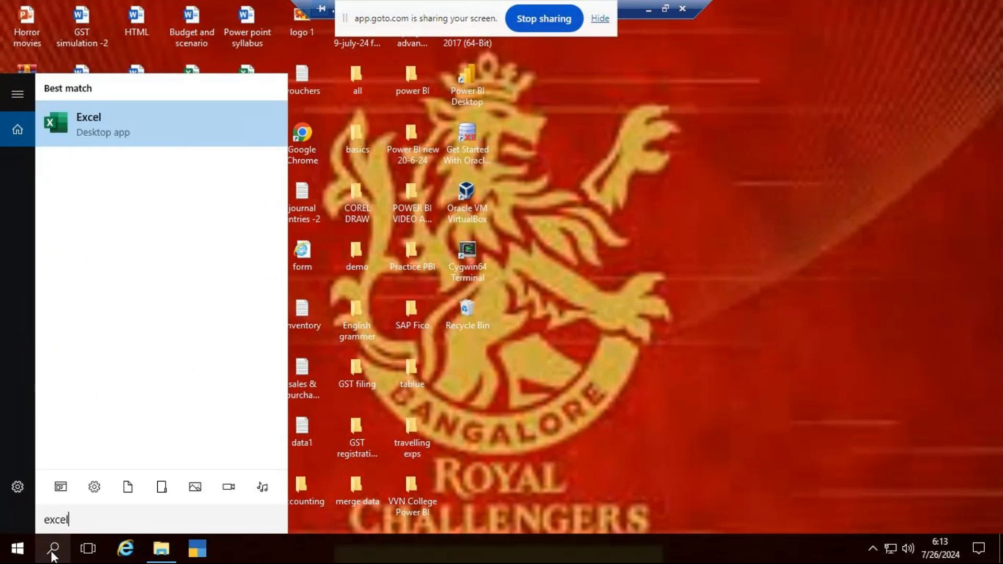
key(Return)
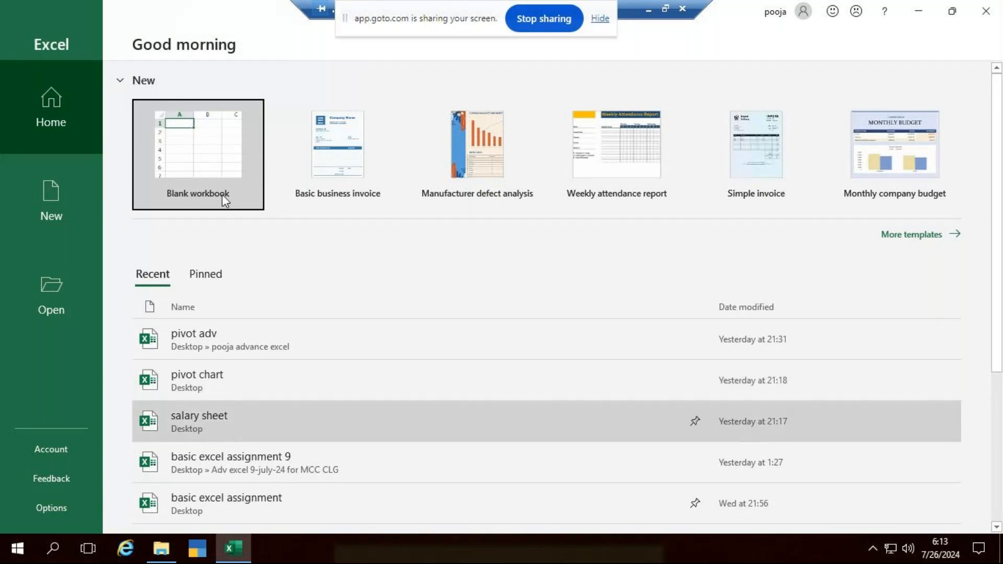
click(213, 142)
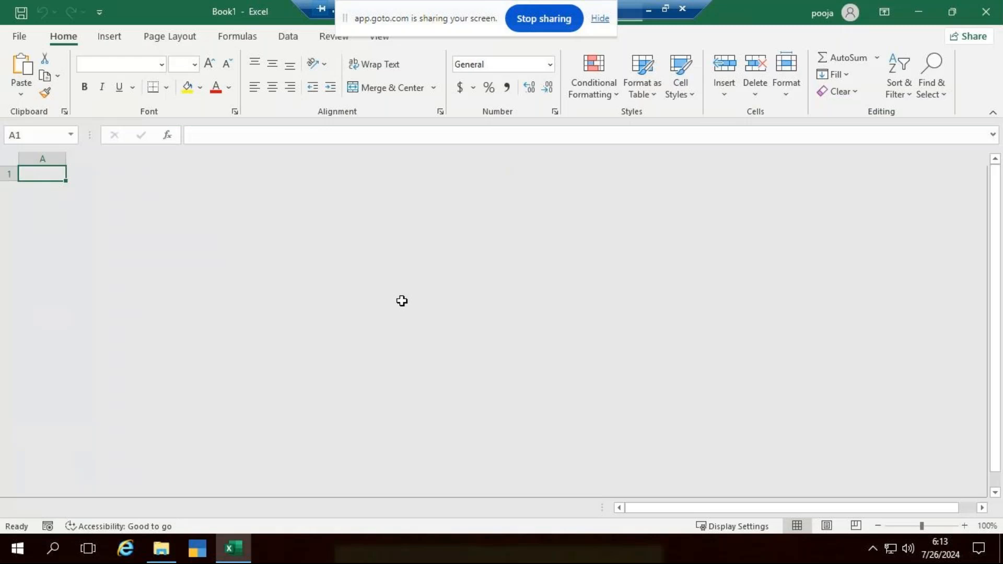
scroll(340, 321, up, 7)
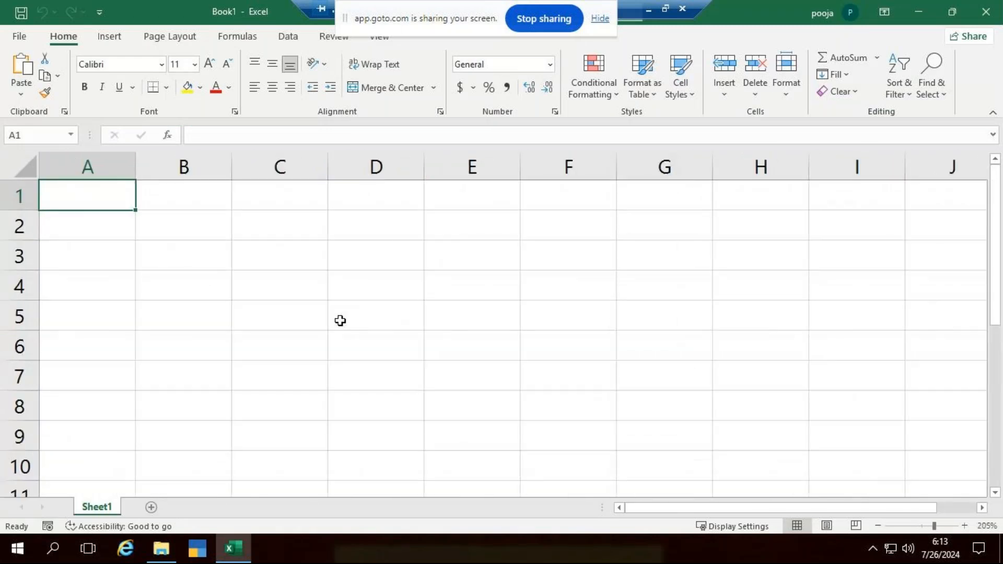
scroll(340, 321, up, 1)
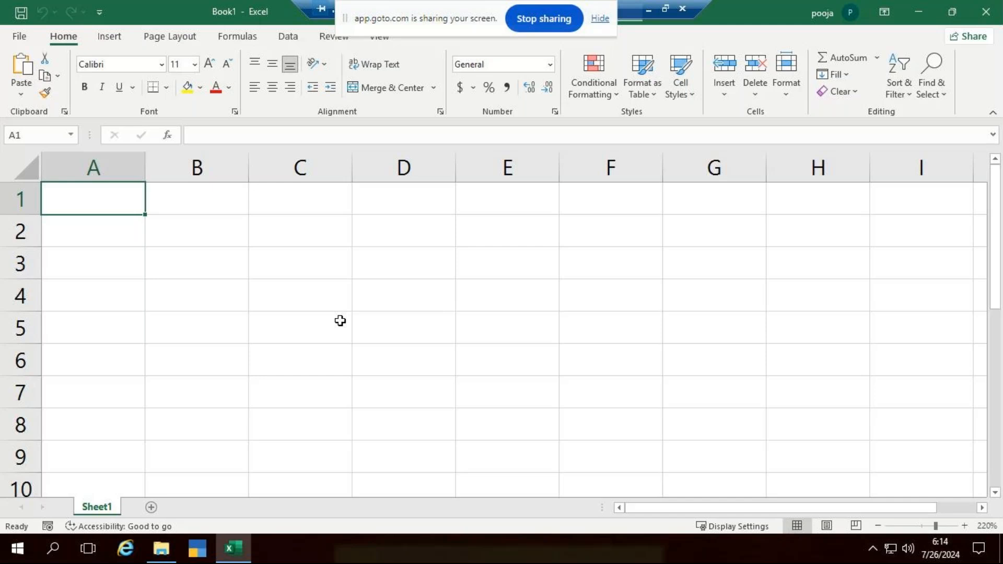
Step: Enter the headers Item name, USD price and INR Price in A1:C1 and fit column A's width to its text
text(Item)
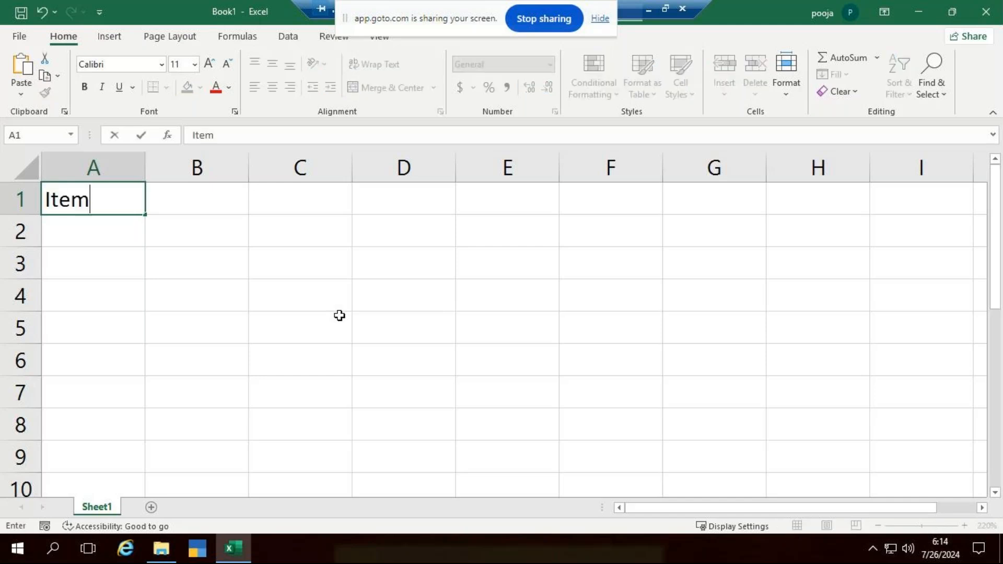
text( name)
key(ctrl+Return)
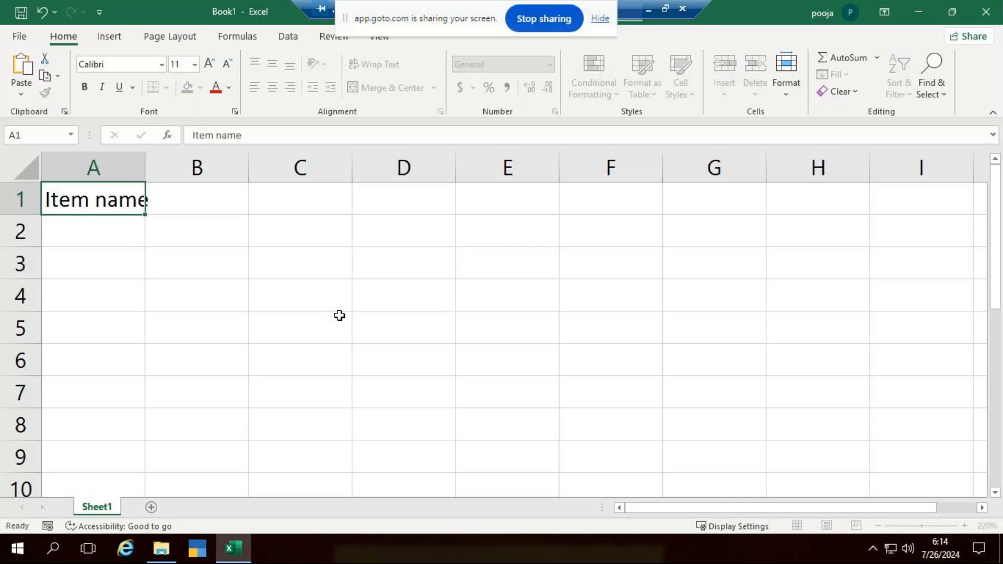
key(Tab)
text(U)
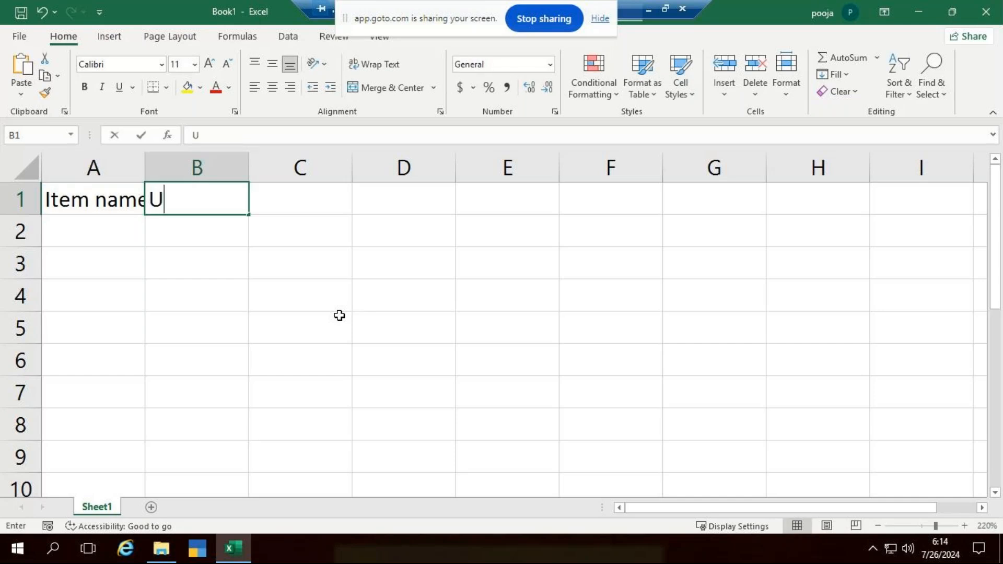
text(SD price)
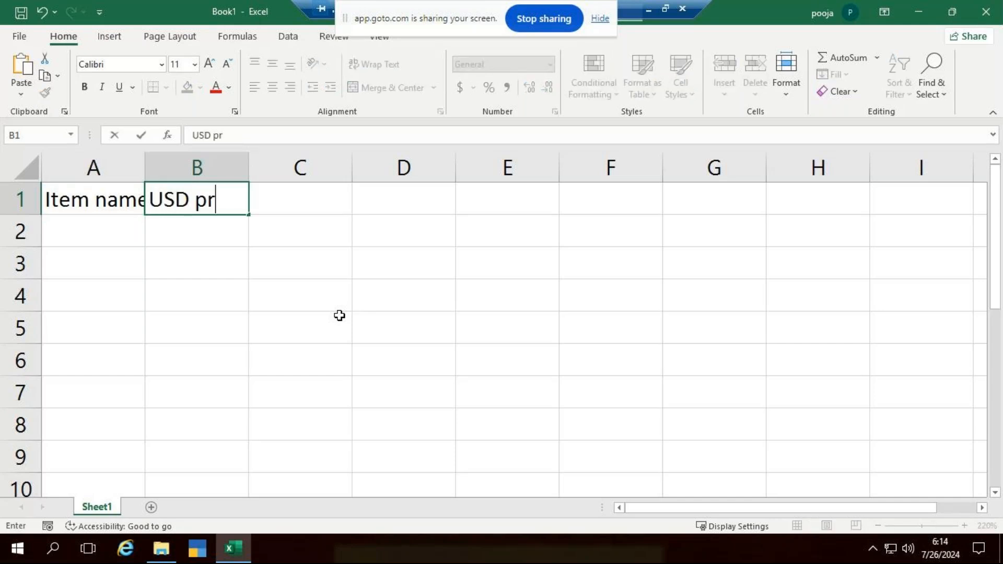
key(Tab)
text(INR Price)
key(ctrl+Return)
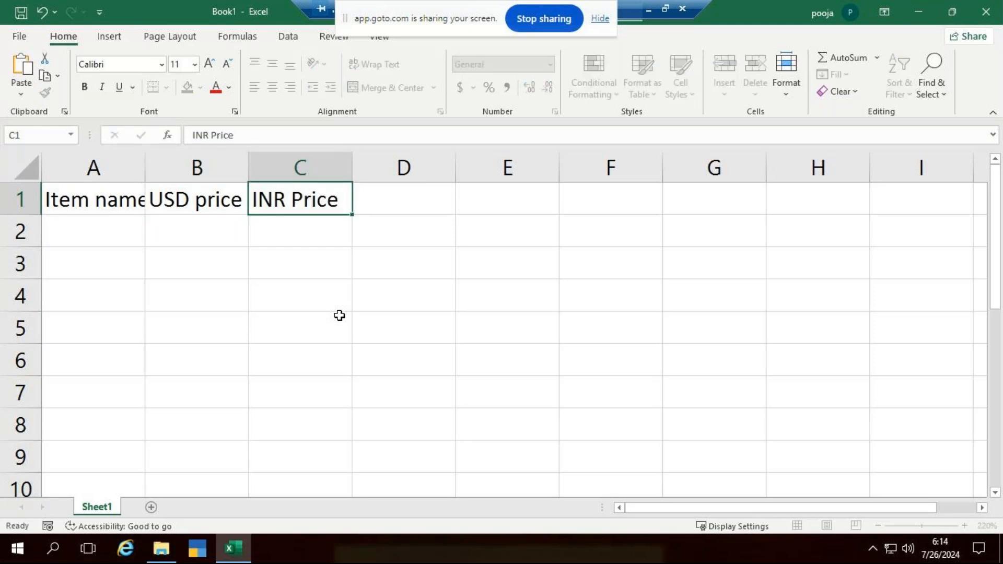
key(Return)
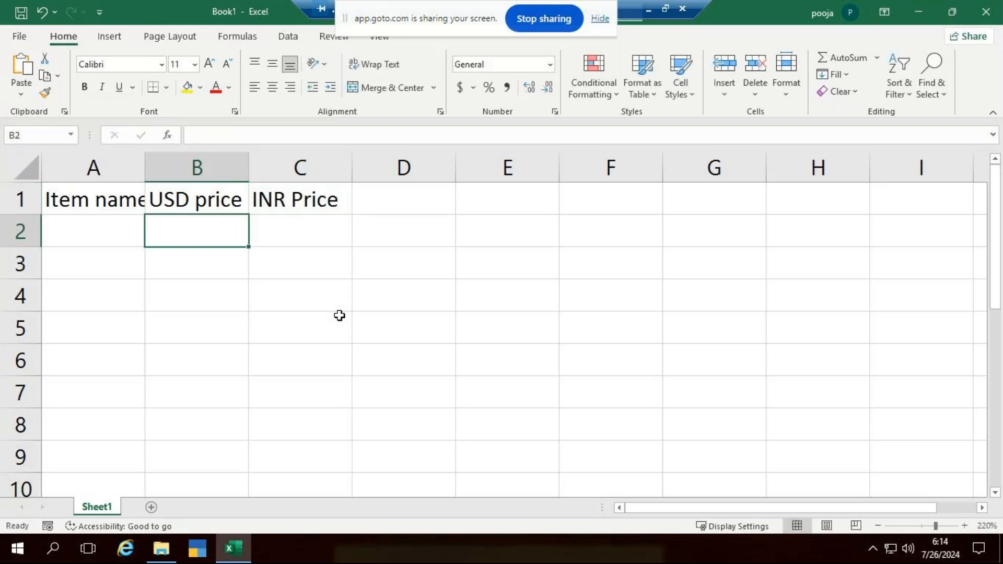
double_click(145, 176)
Step: Enter Mouse as the first item name in cell A2
click(130, 226)
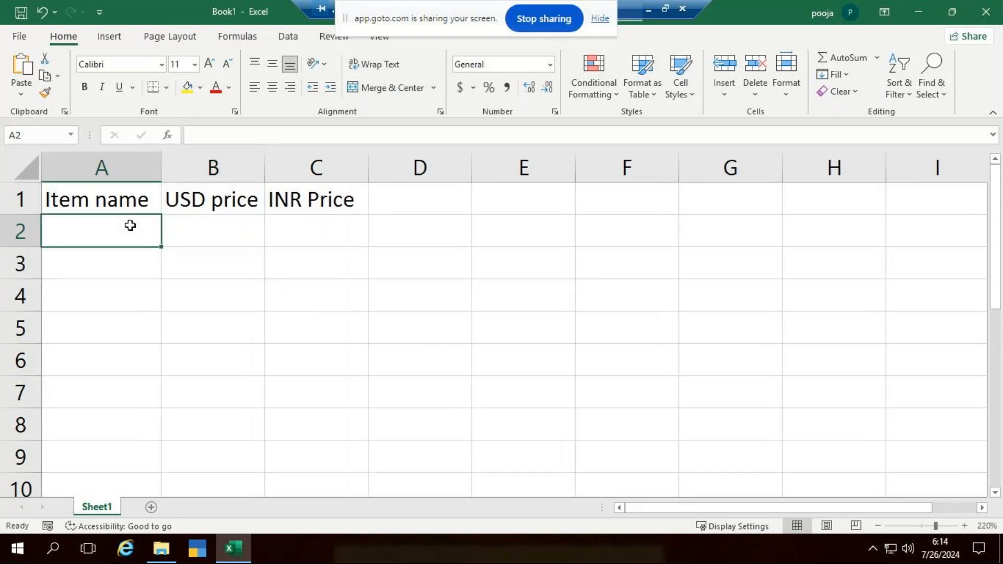
text(Mouse)
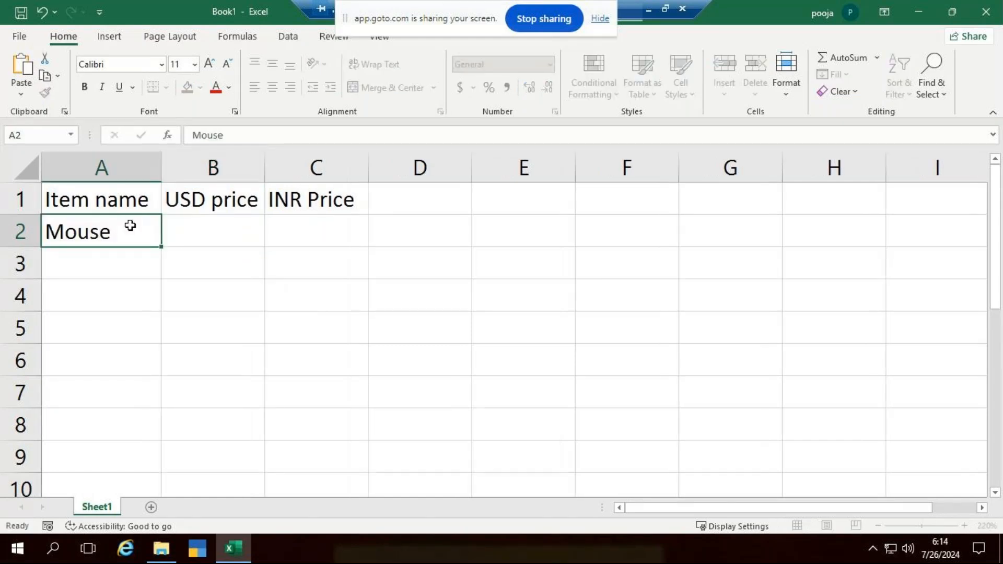
key(Return)
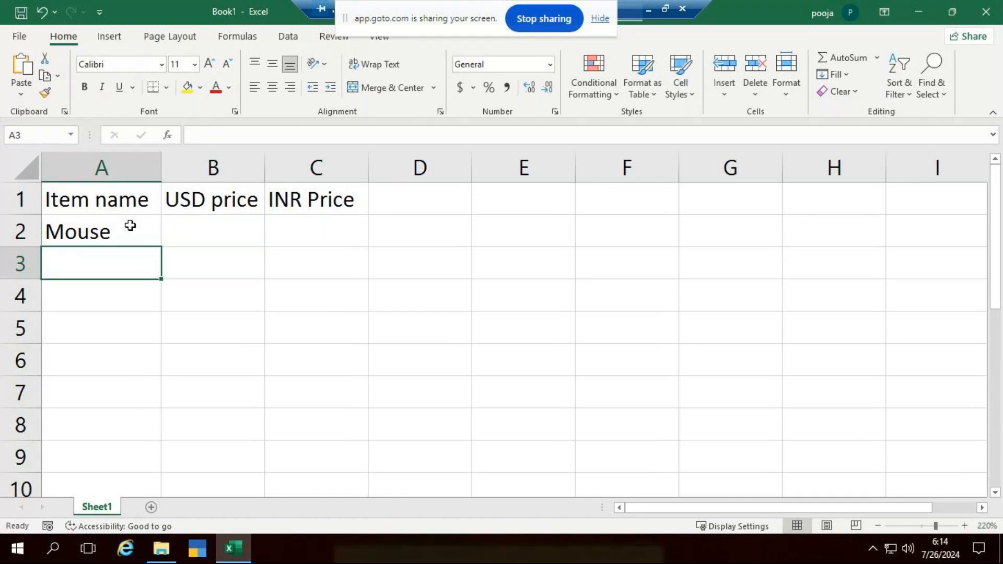
Step: List the items Laptop, Phone and Camera under Item name in cells A2 to A4
click(130, 226)
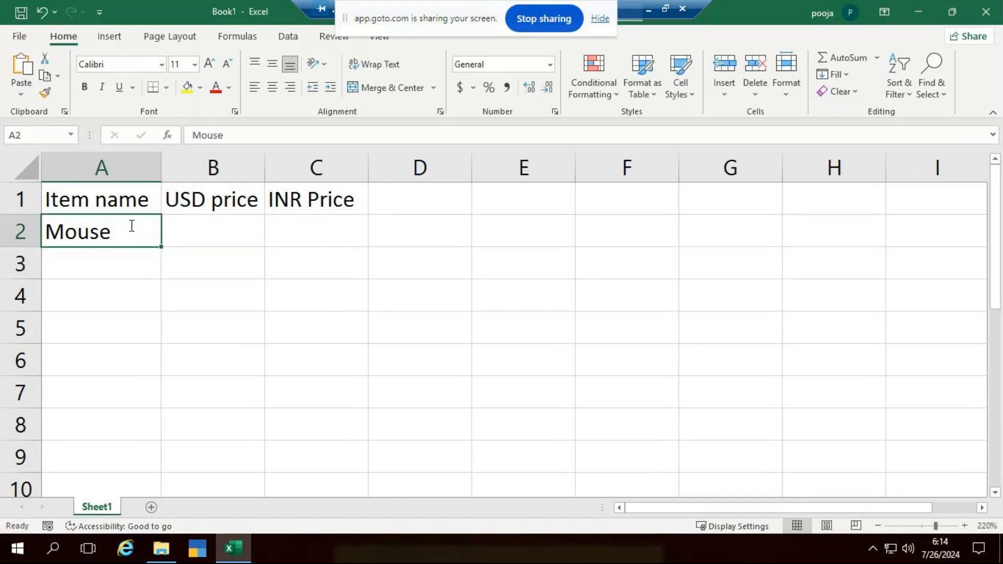
text(Lapto)
key(BackSpace)
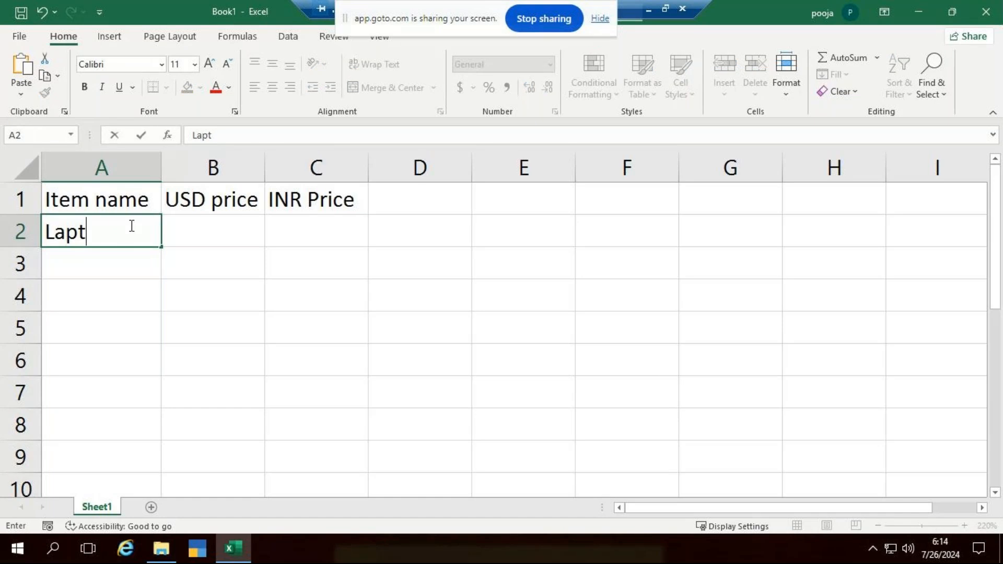
text(op)
key(Return)
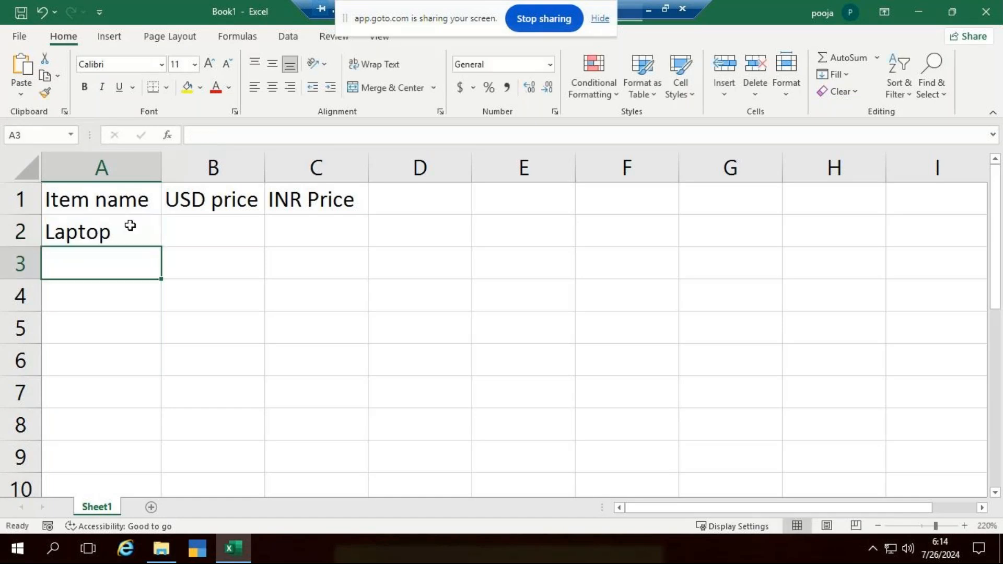
text(Phone)
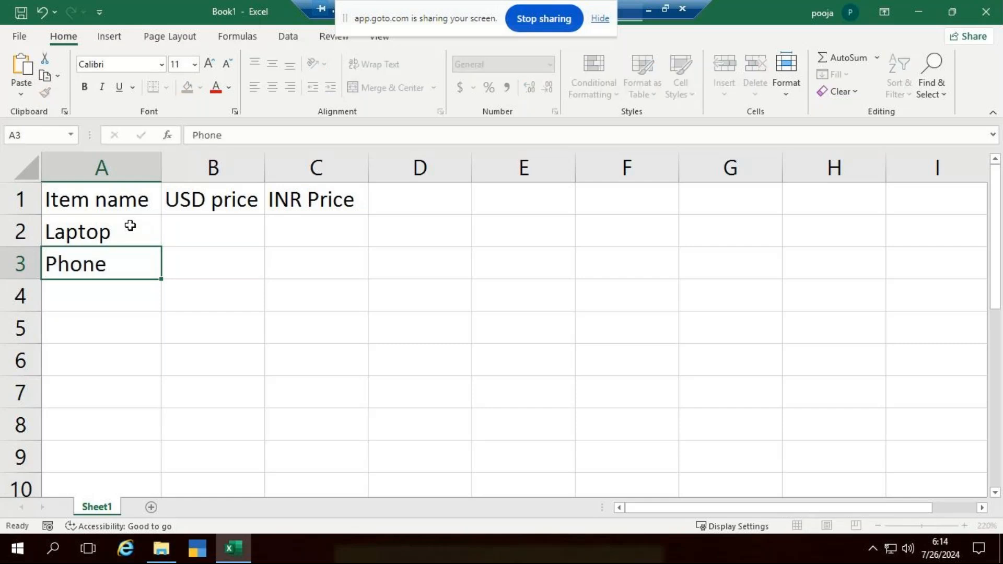
key(Return)
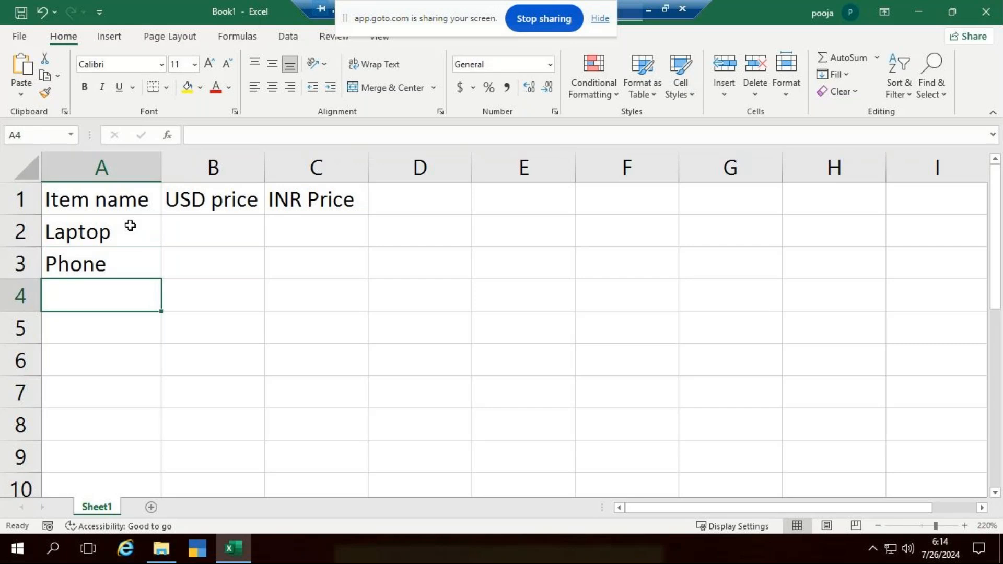
text(Camera)
key(Return)
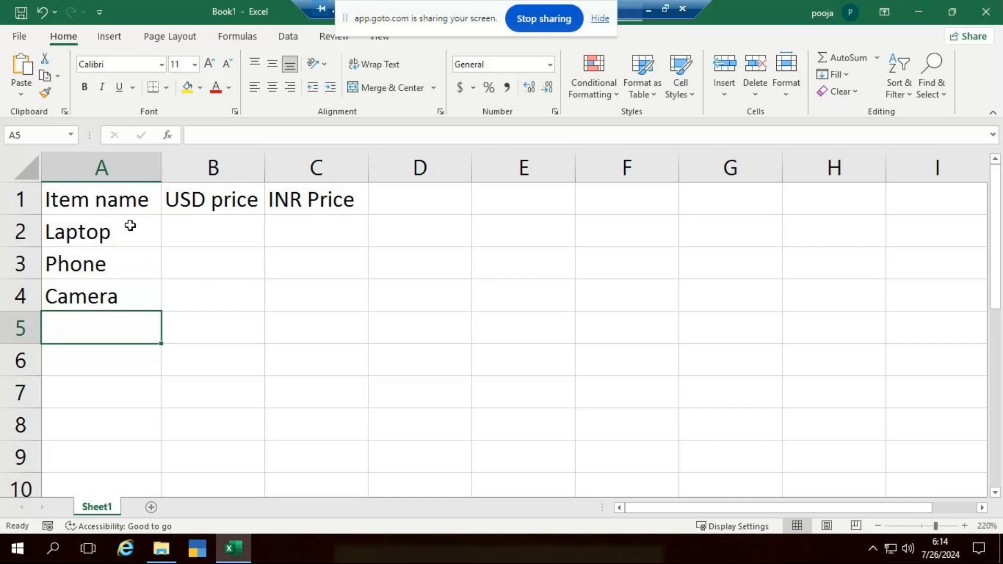
Step: Add the items keyboard and HDMI cable in cells A5 and A6
text(key)
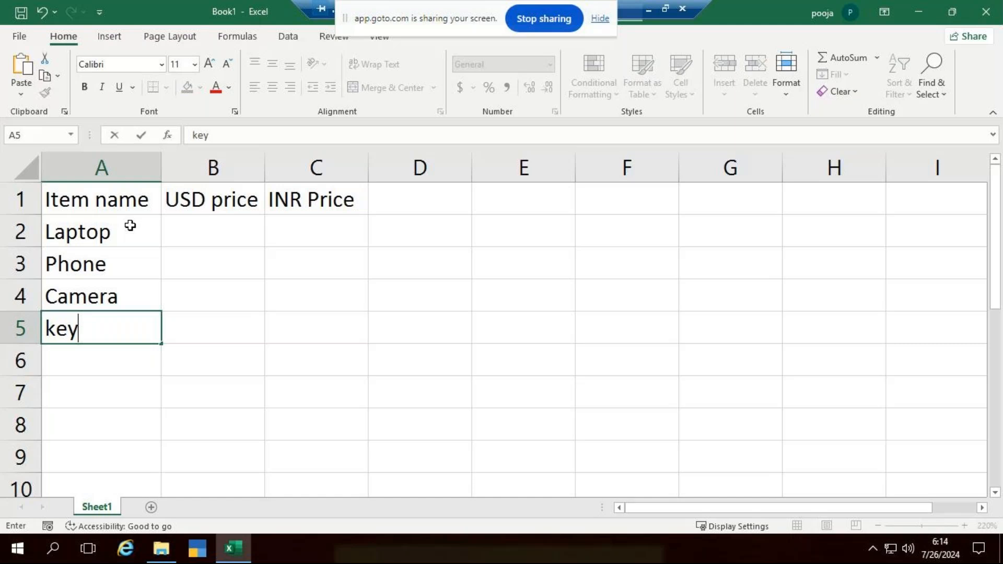
text(board)
key(ctrl+Return)
key(Return)
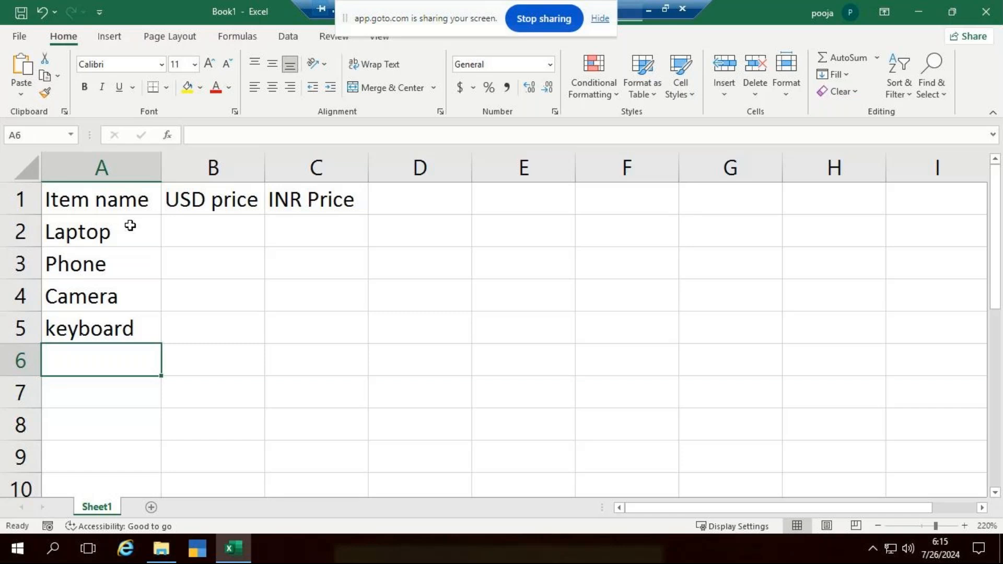
text(HDM)
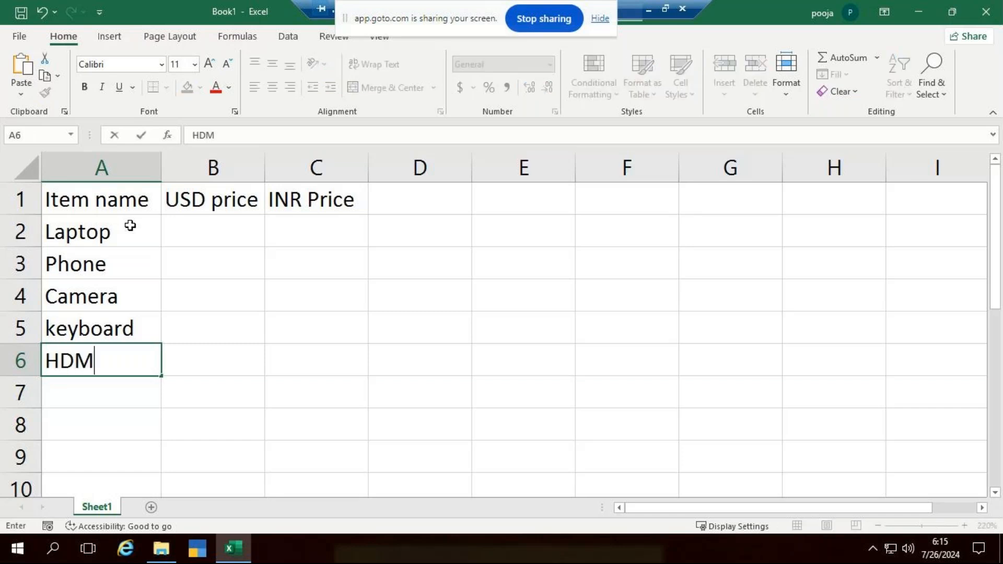
text(I cable)
key(Return)
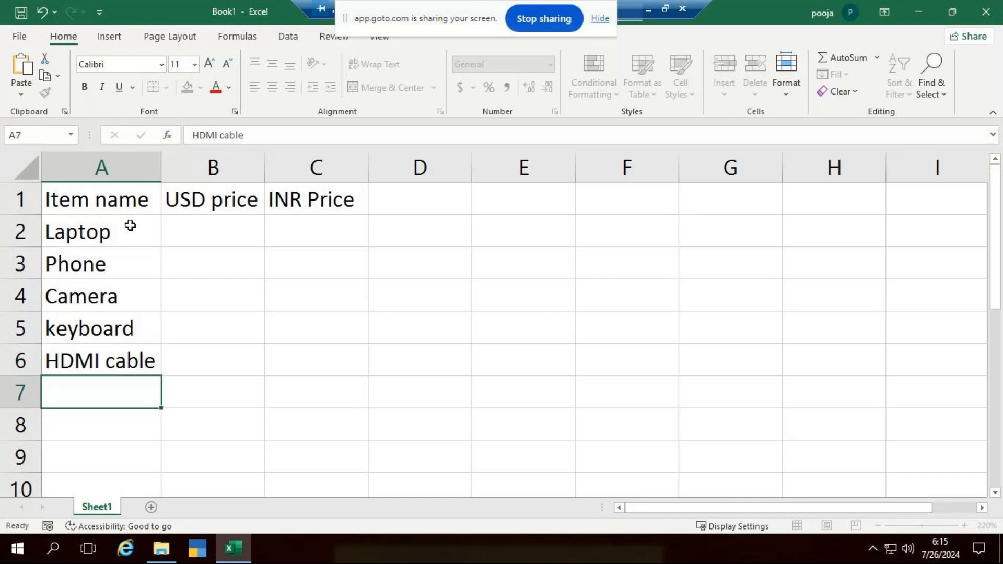
Step: Add the items Mouse and headphone in cells A7 and A8
key(F2)
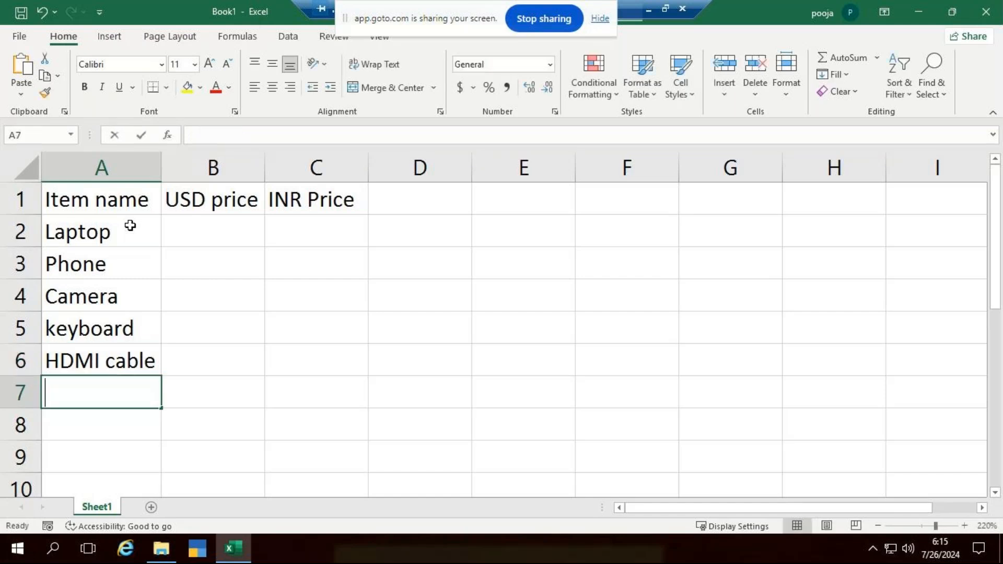
text(Mouse)
key(Return)
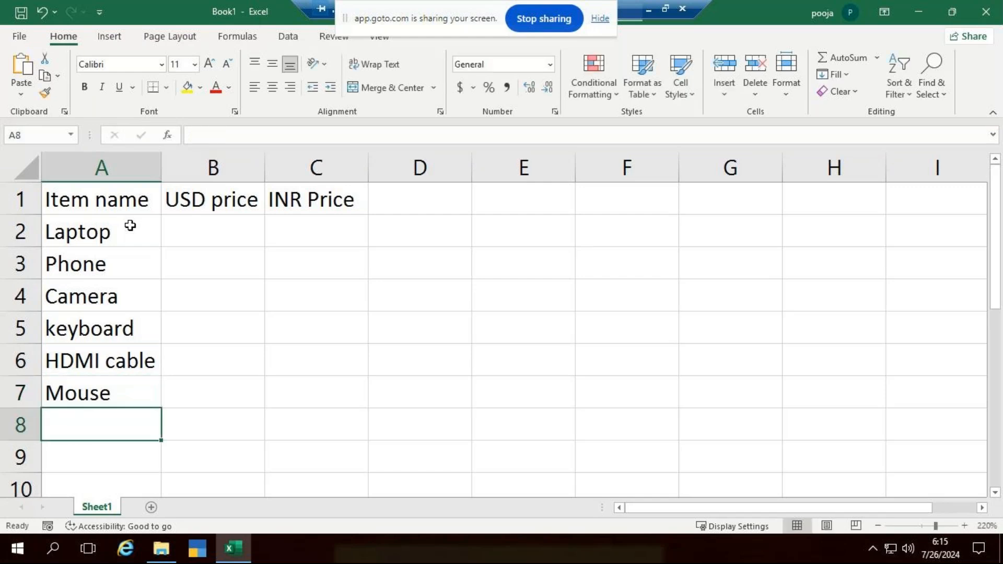
key(F2)
text(headp)
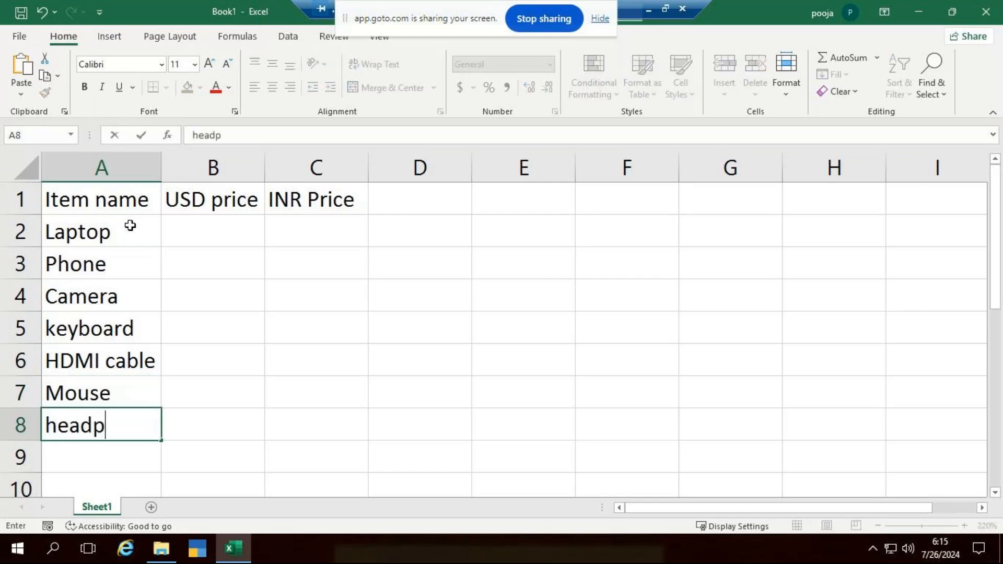
text(hone)
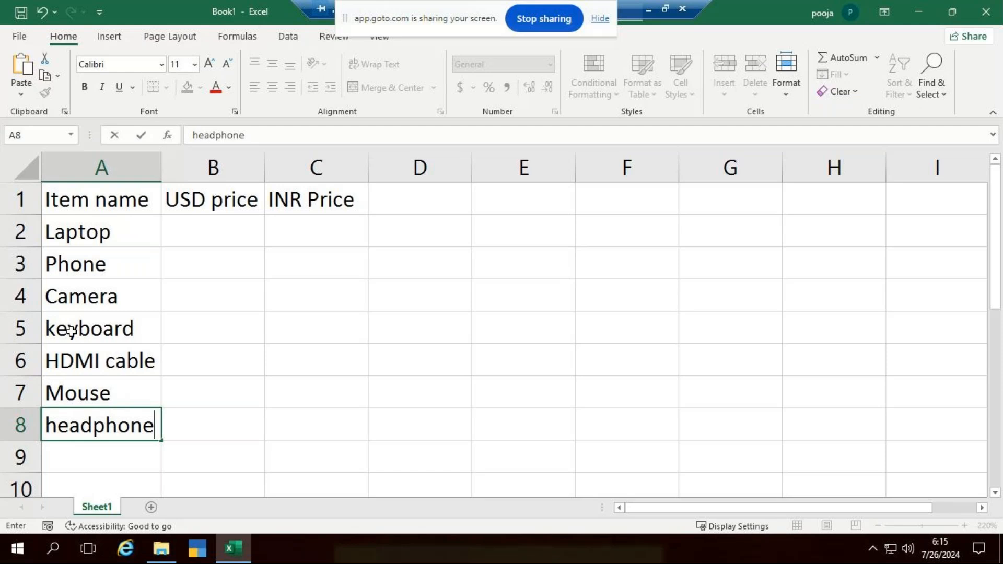
click(370, 384)
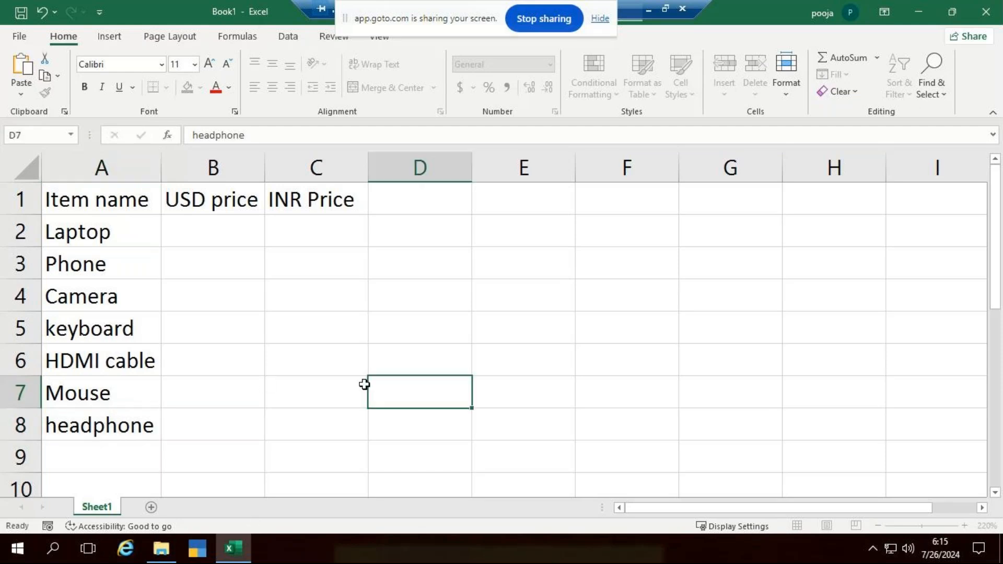
Step: Enter the USD prices 92 for Laptop, 65 for Phone and 76 for Camera in cells B2 to B4
click(240, 235)
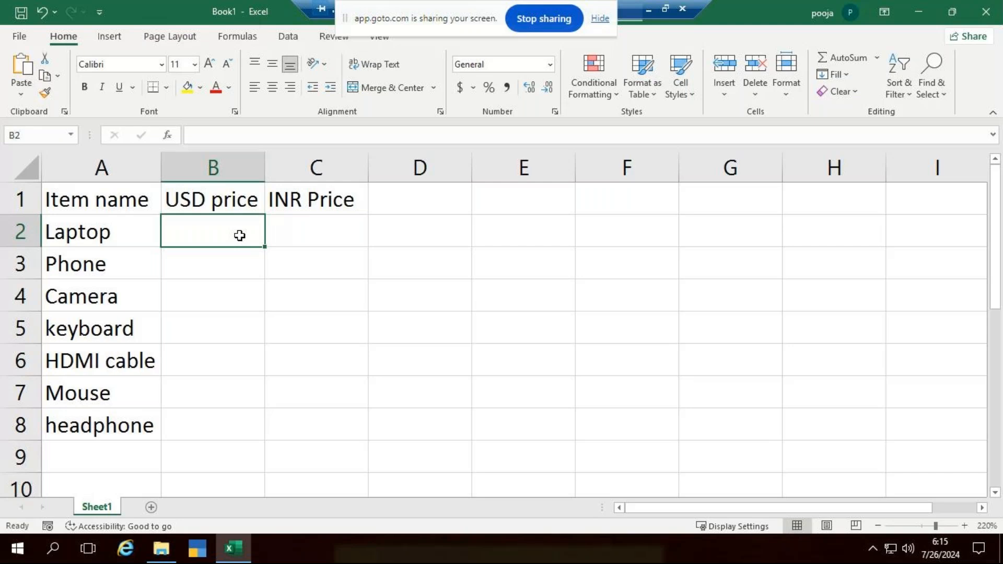
text(1)
key(BackSpace)
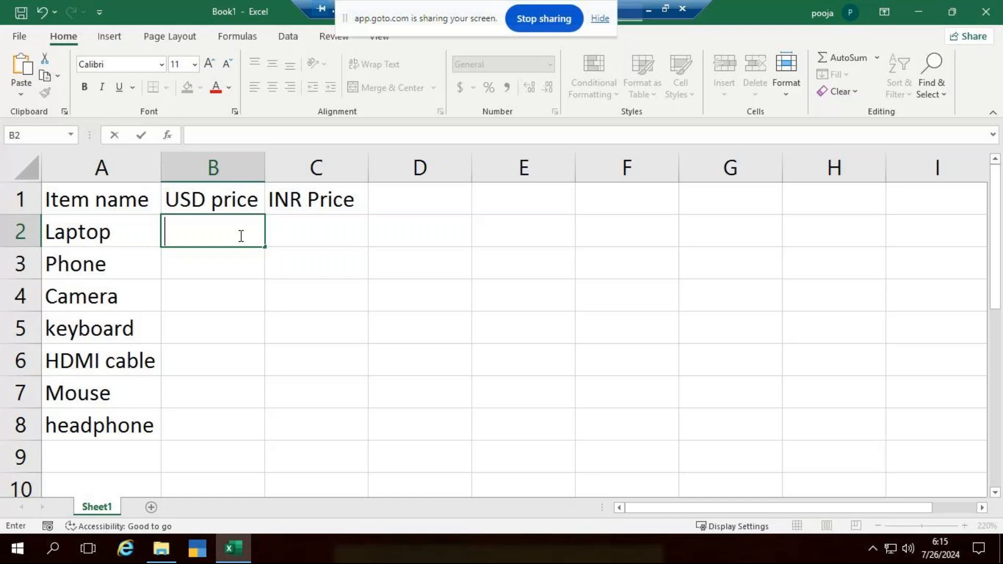
text(92)
key(Return)
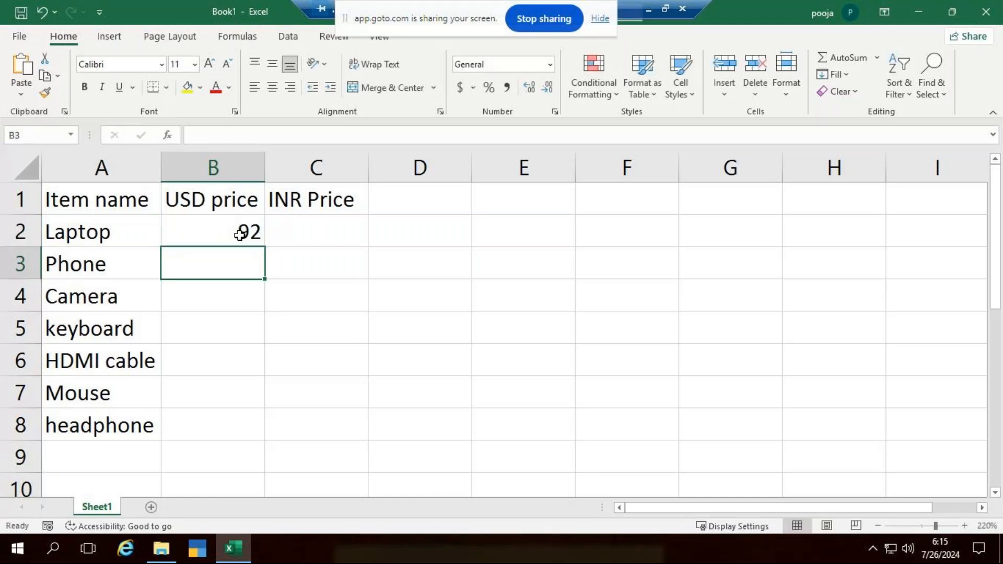
text(65)
key(Return)
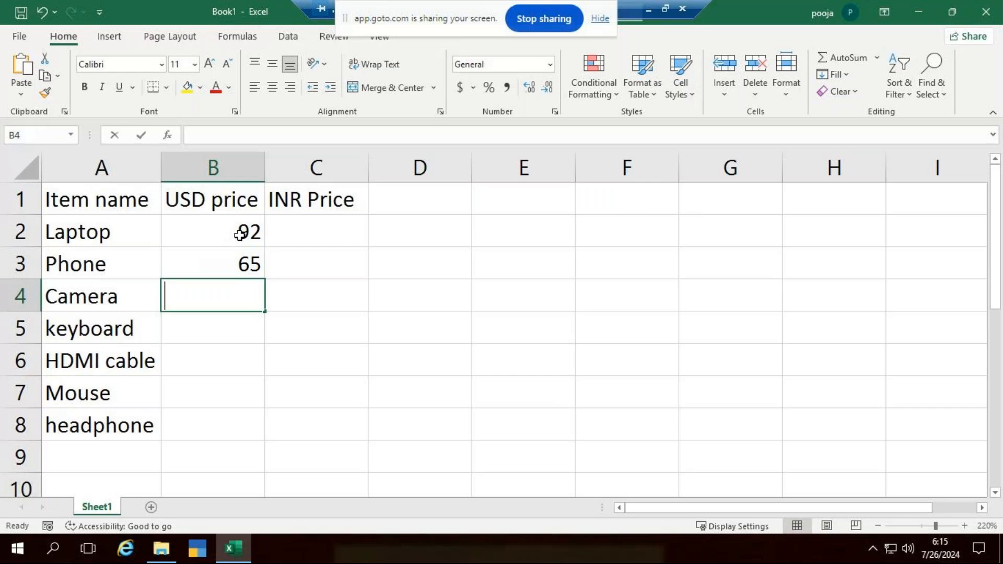
text(76)
key(Return)
Step: Enter the USD prices 15 for keyboard, 5 for HDMI cable, 3 for Mouse and 12 for headphone in cells B5 to B8
text(15)
key(Return)
text(5)
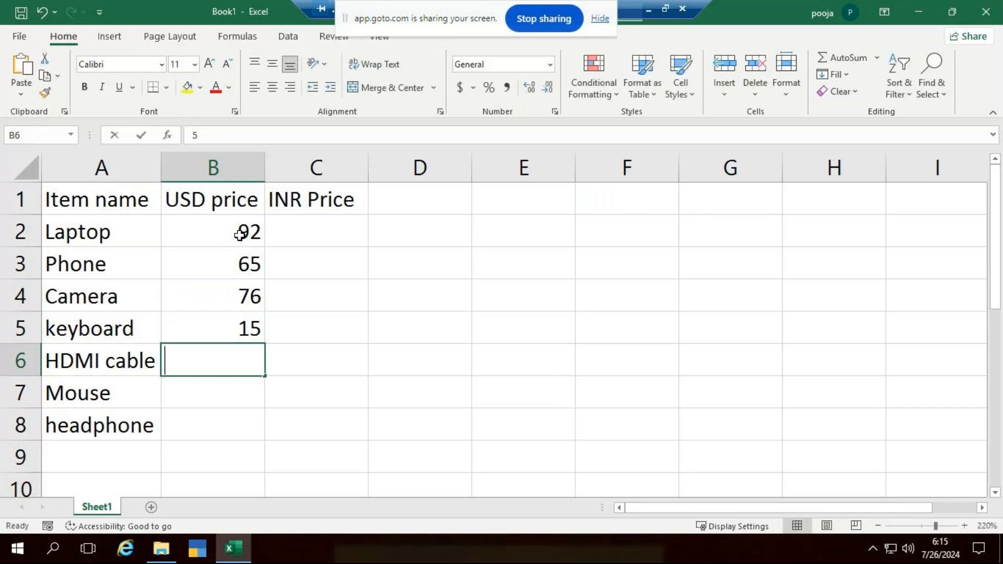
key(Return)
text(3)
key(Return)
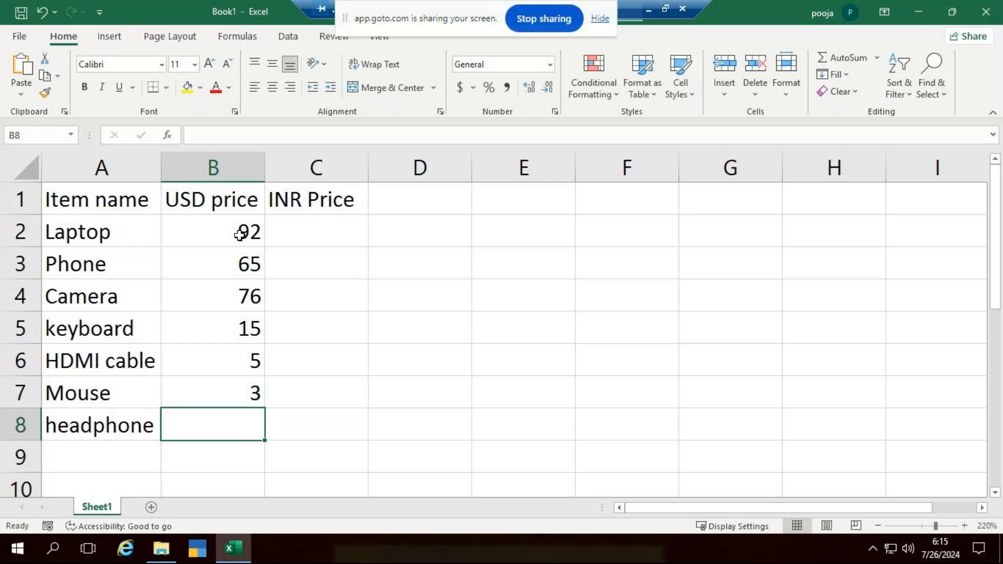
text(12)
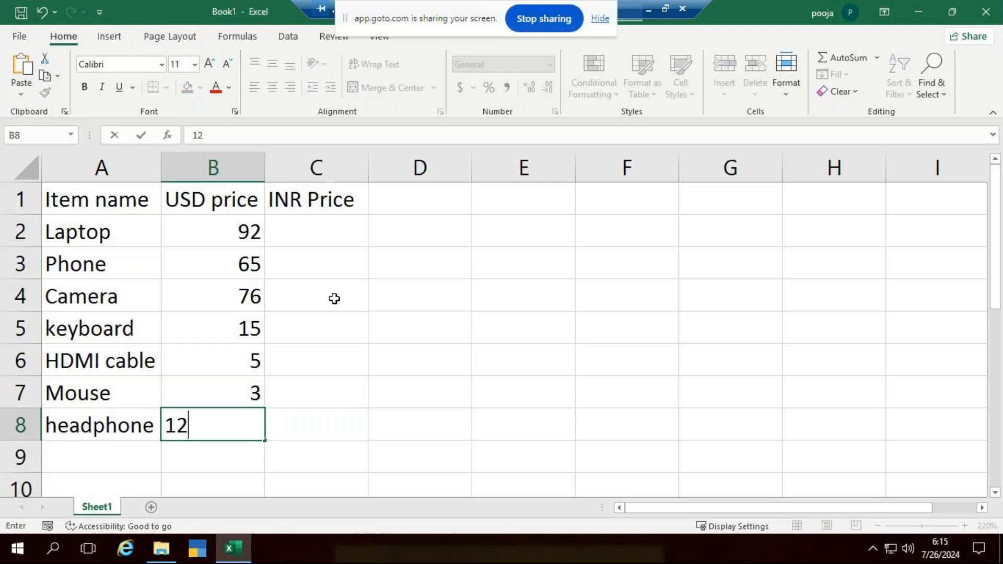
click(397, 356)
Step: Format the USD prices in B2:B8 with the dollar Accounting number format
drag(217, 223, 228, 423)
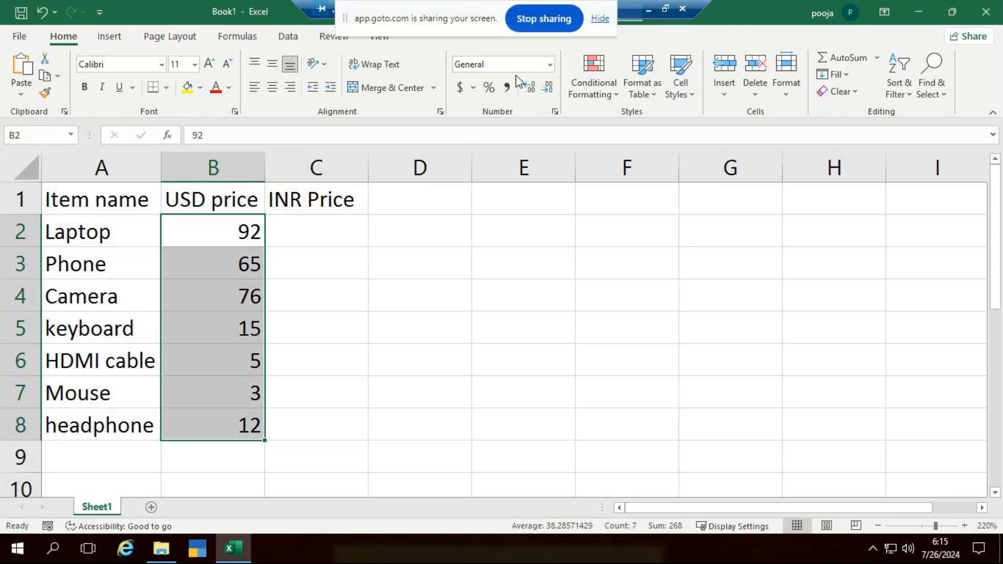
click(462, 86)
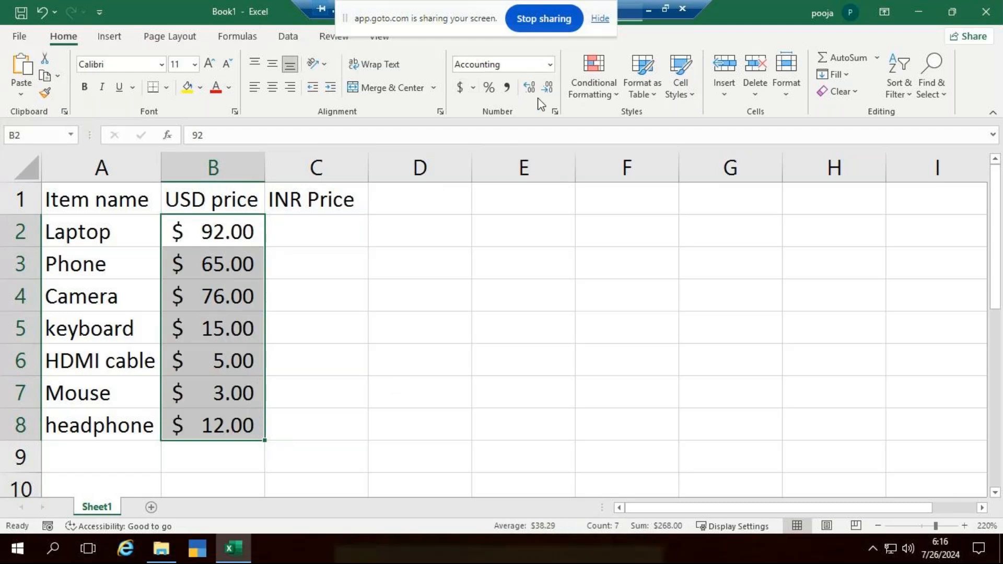
click(334, 227)
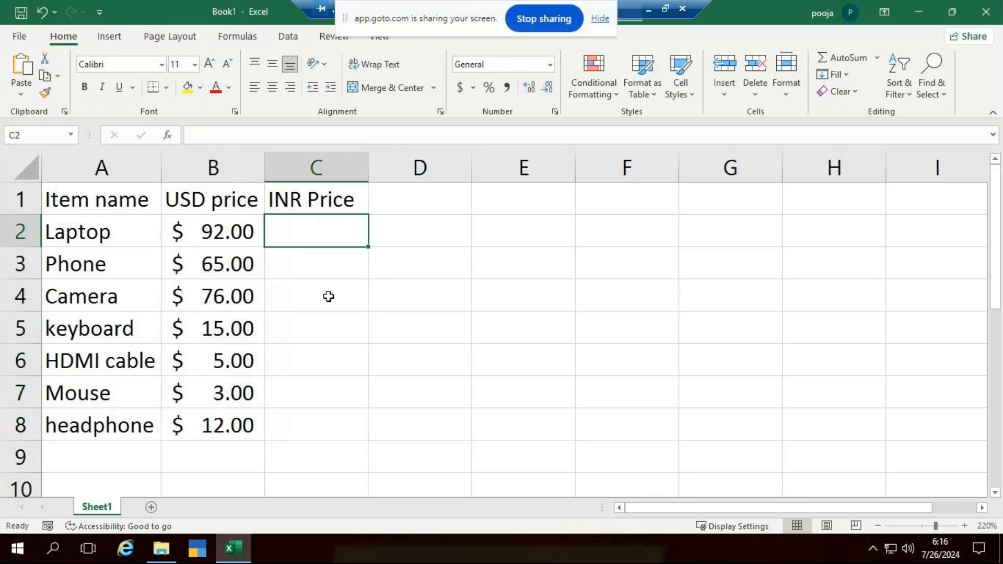
Step: Insert two blank rows above the header row of the table
click(21, 193)
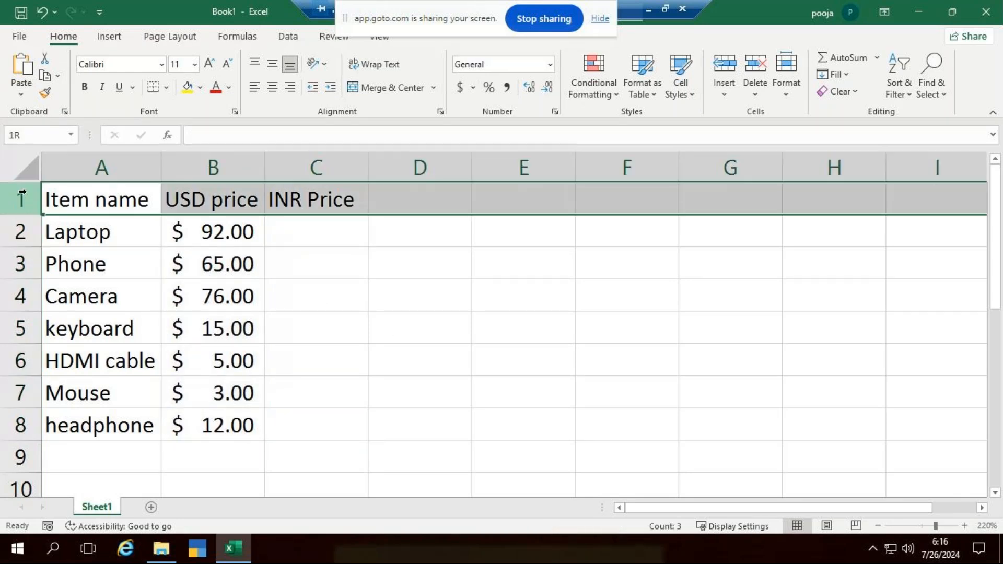
key(ctrl+shift+plus)
key(ctrl+shift+plus)
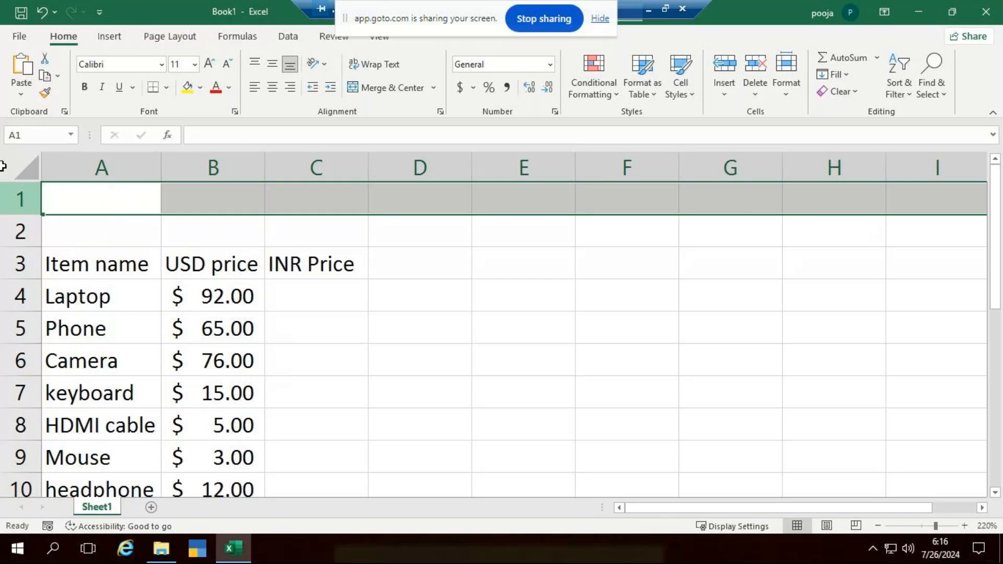
Step: Enter the label "1 USD in INR" in cell A1 and widen column A to fit it
click(128, 201)
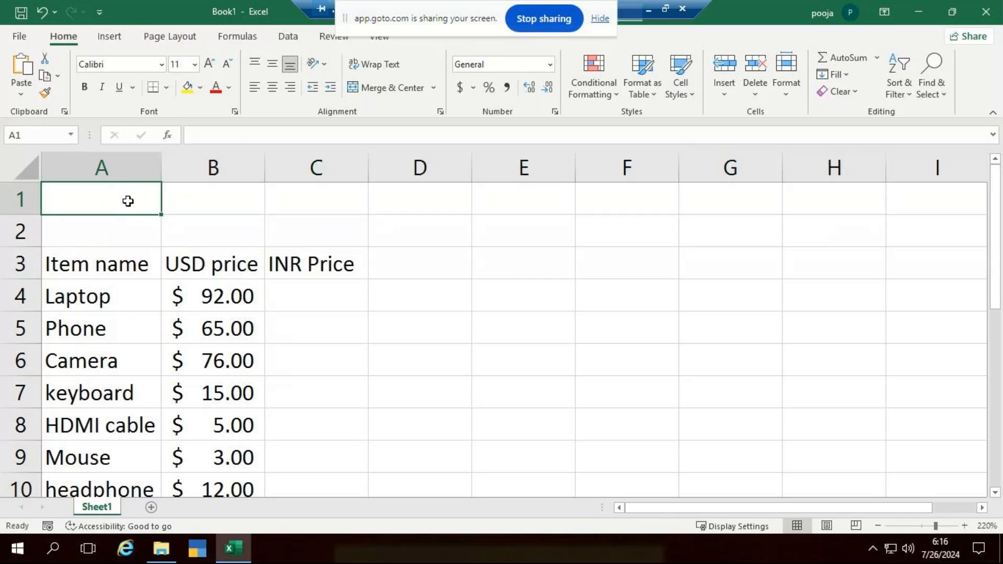
text(1 USD in I)
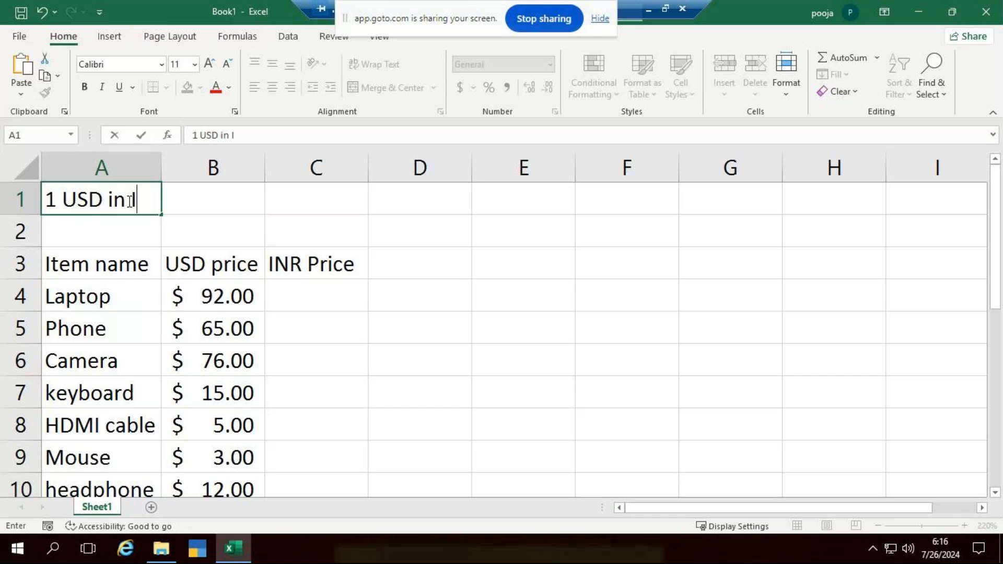
text(NR)
key(Tab)
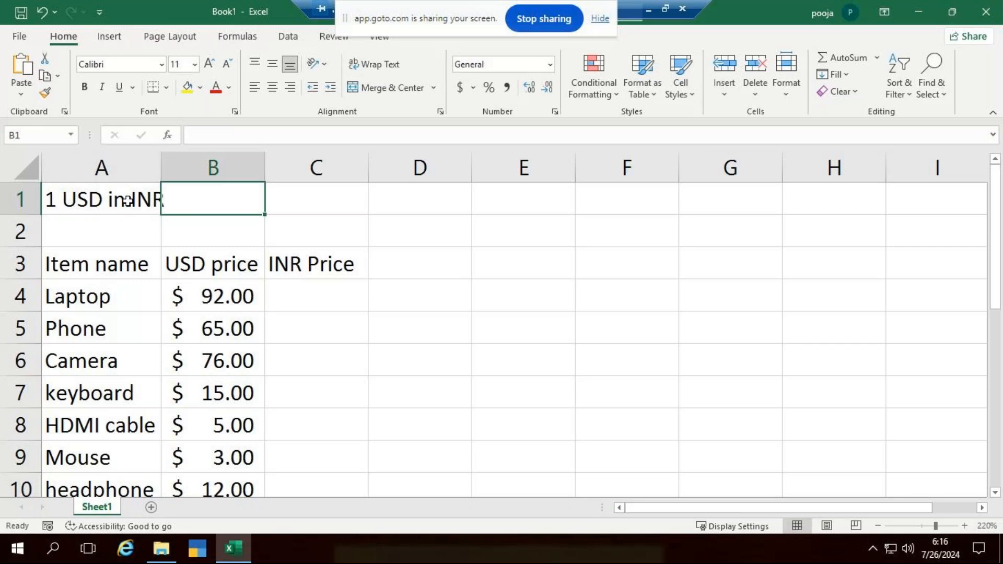
drag(161, 168, 183, 170)
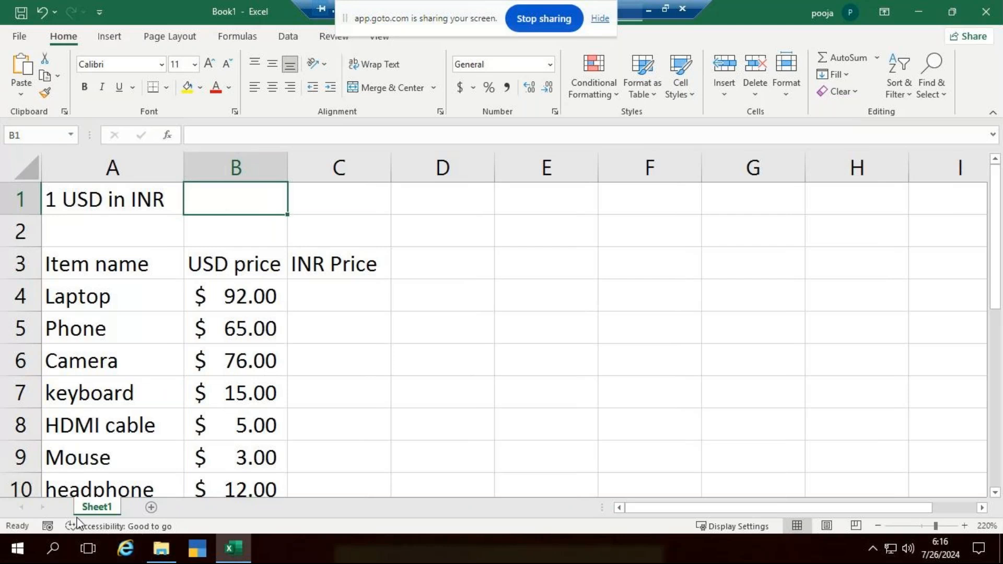
Step: Open Google Chrome and search for "usd to inr" to look up the current exchange rate
click(55, 550)
text(g)
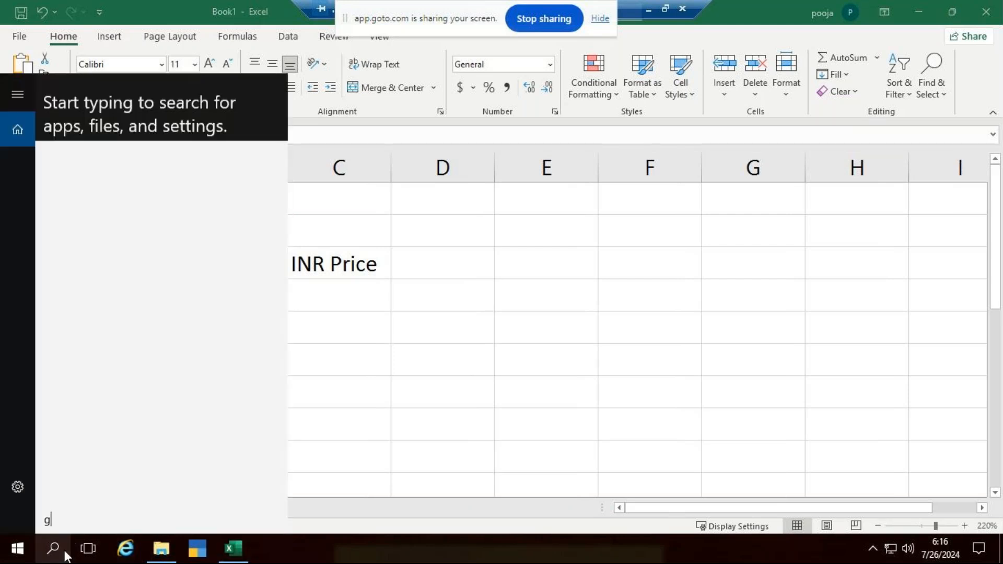
text(oog)
key(Return)
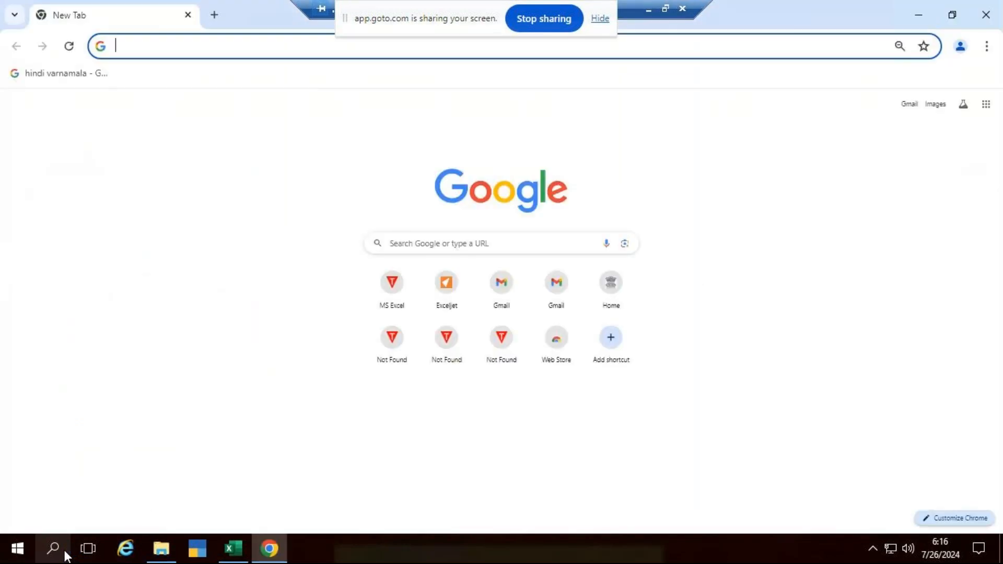
text(US)
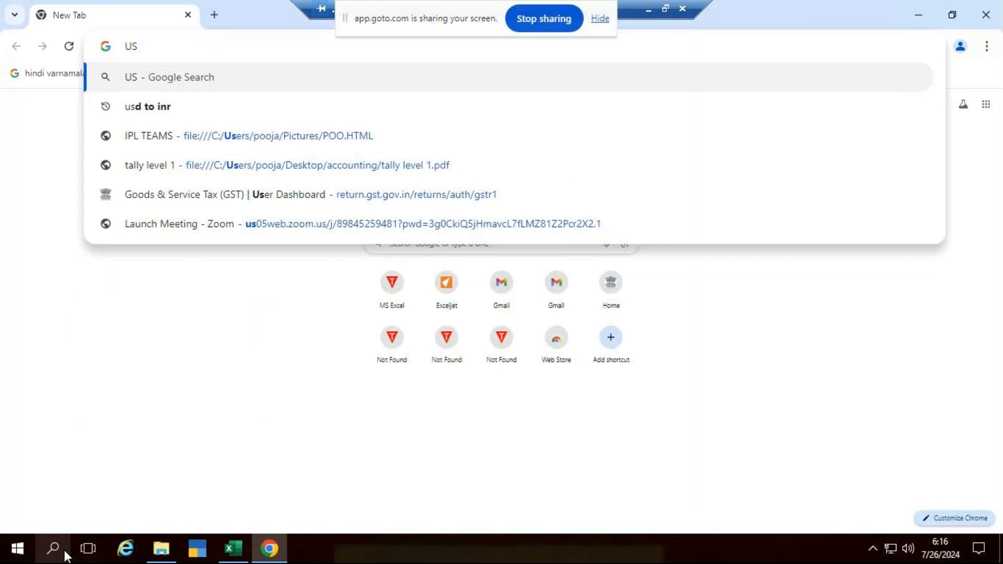
key(Down)
key(Return)
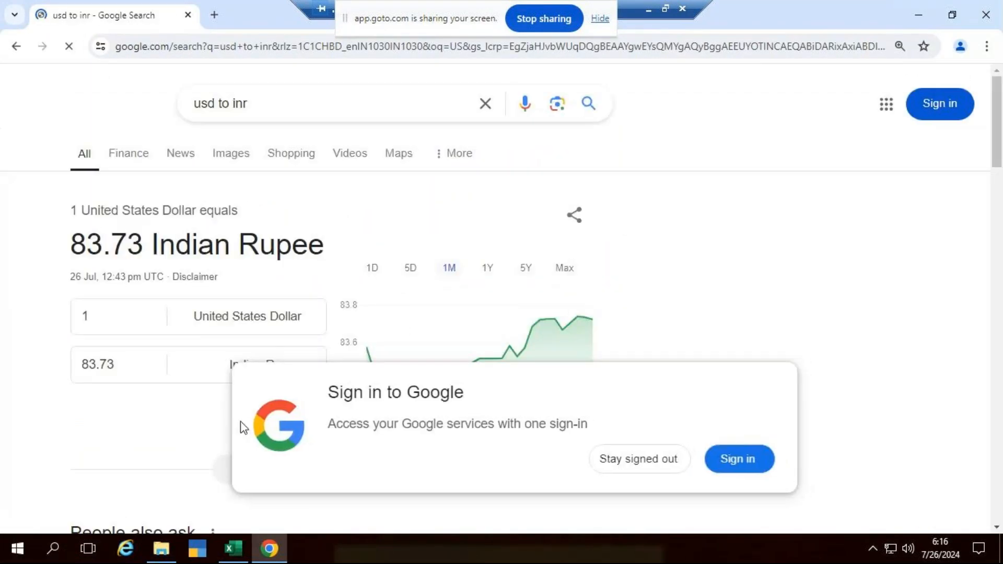
Step: Return to Excel and enter the exchange rate 83.5 in cell B1
click(230, 549)
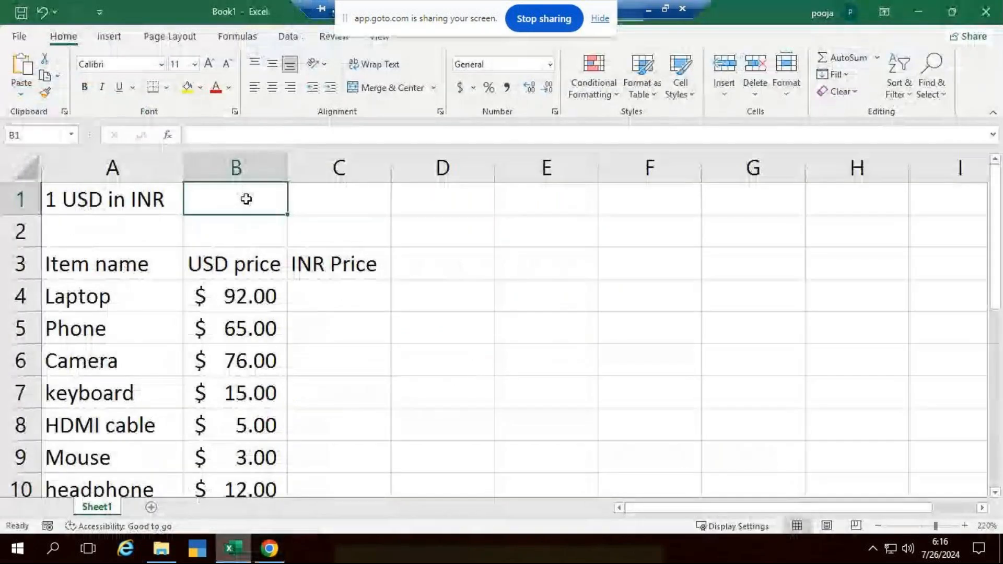
text(8)
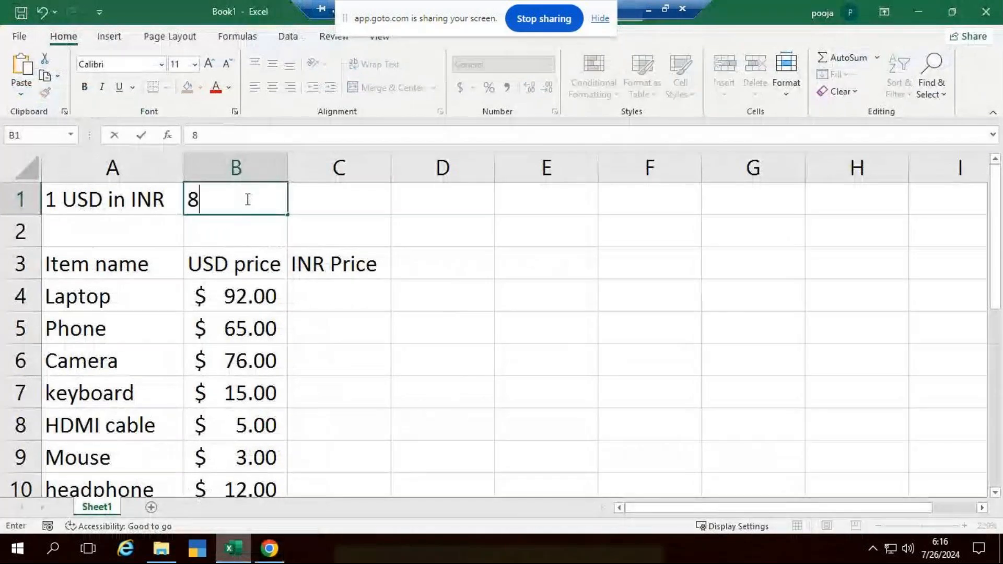
text(3.5)
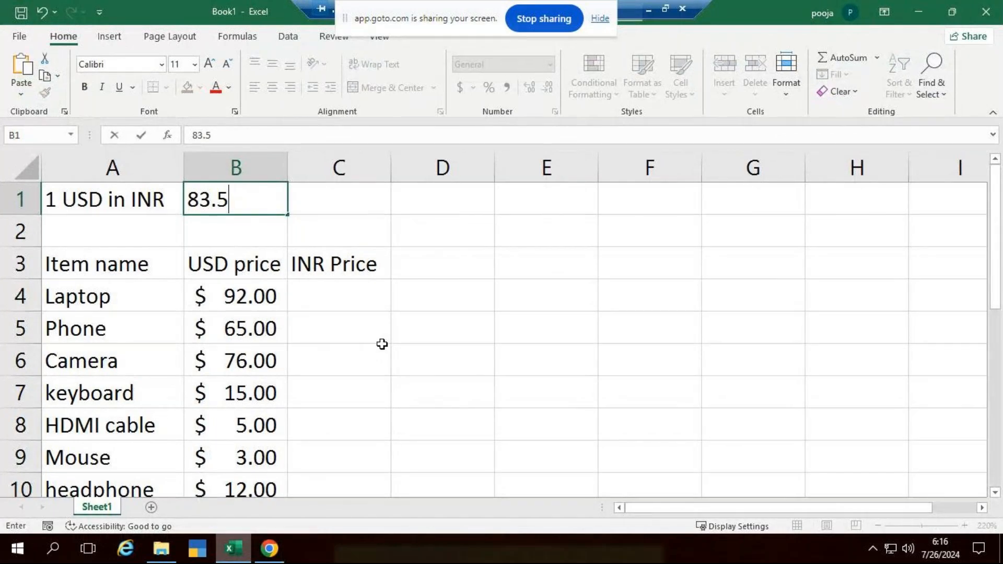
click(411, 334)
Step: Center the table A3:C10 horizontally and vertically and apply all borders to it
scroll(412, 334, down, 2)
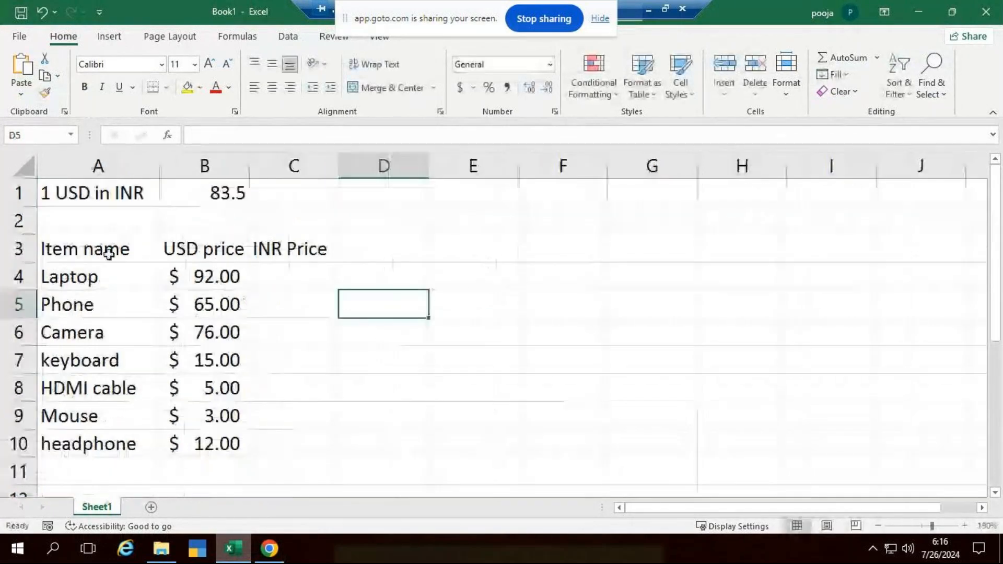
drag(108, 251, 271, 454)
click(272, 87)
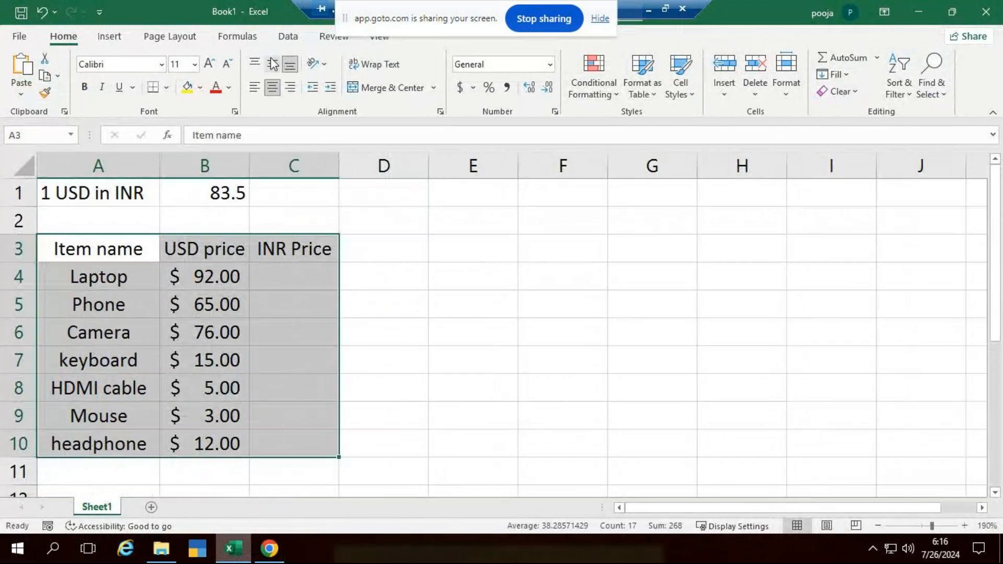
click(271, 64)
click(166, 88)
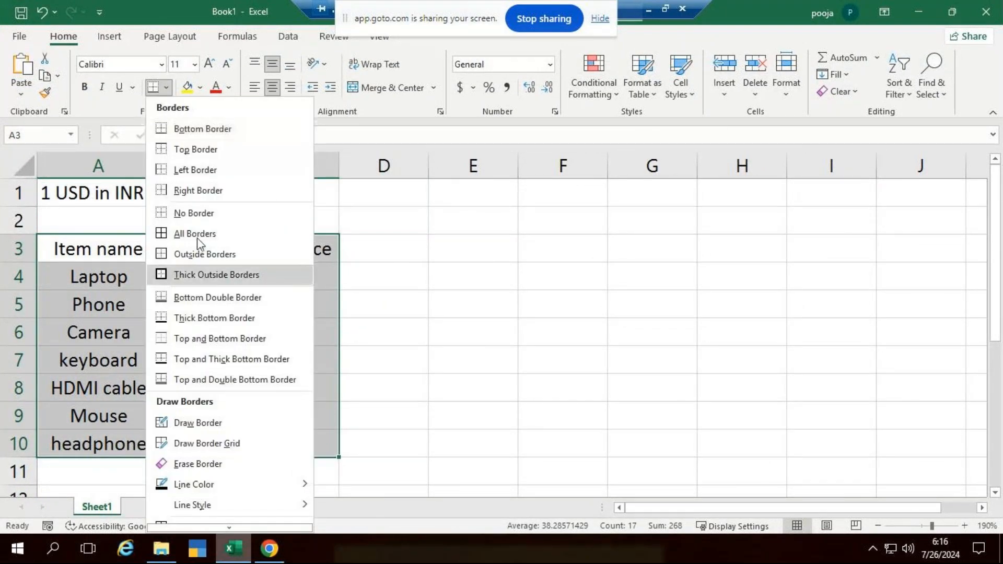
click(197, 234)
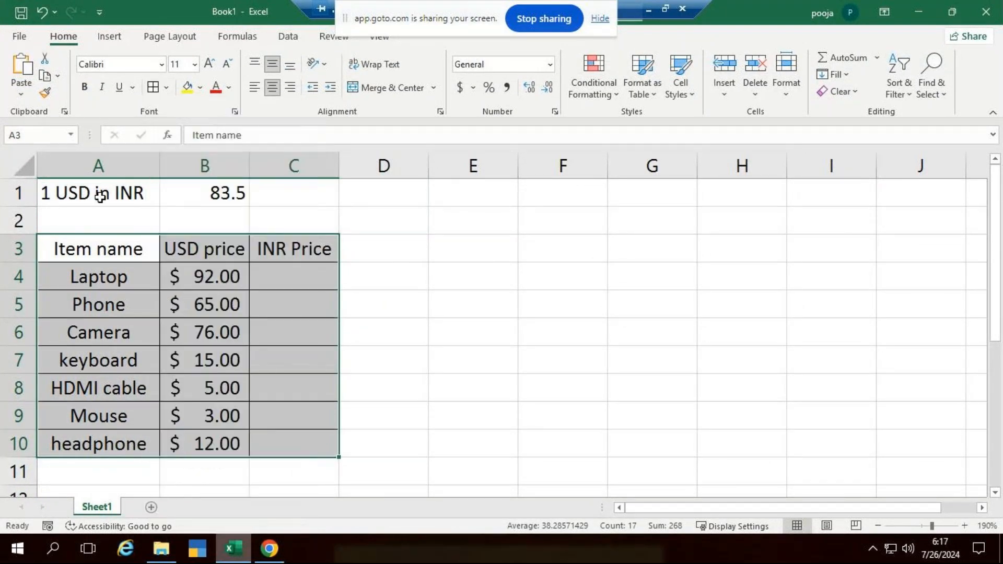
Step: Add borders to the exchange rate cells A1:B1 and widen the INR Price column
drag(99, 198, 194, 194)
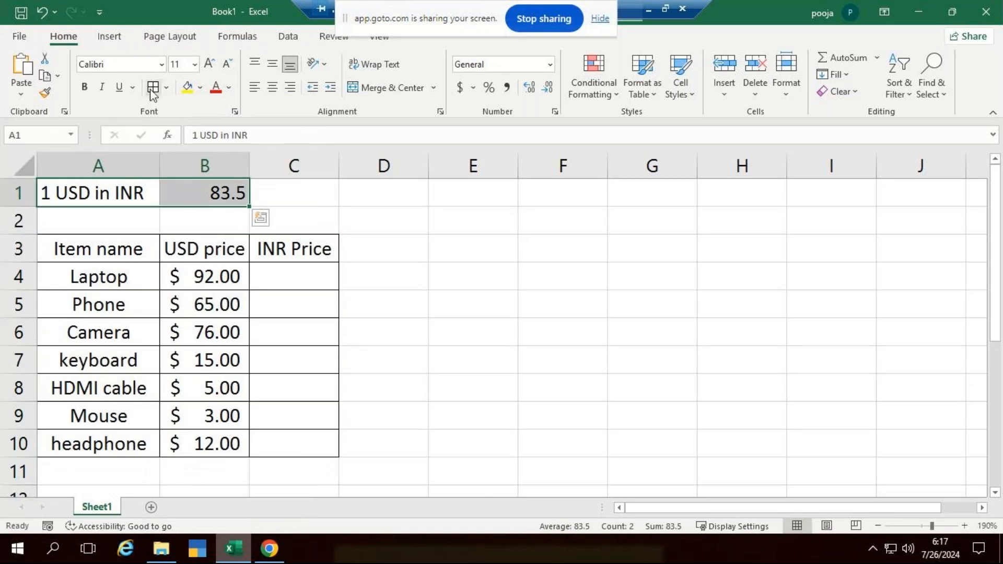
click(578, 333)
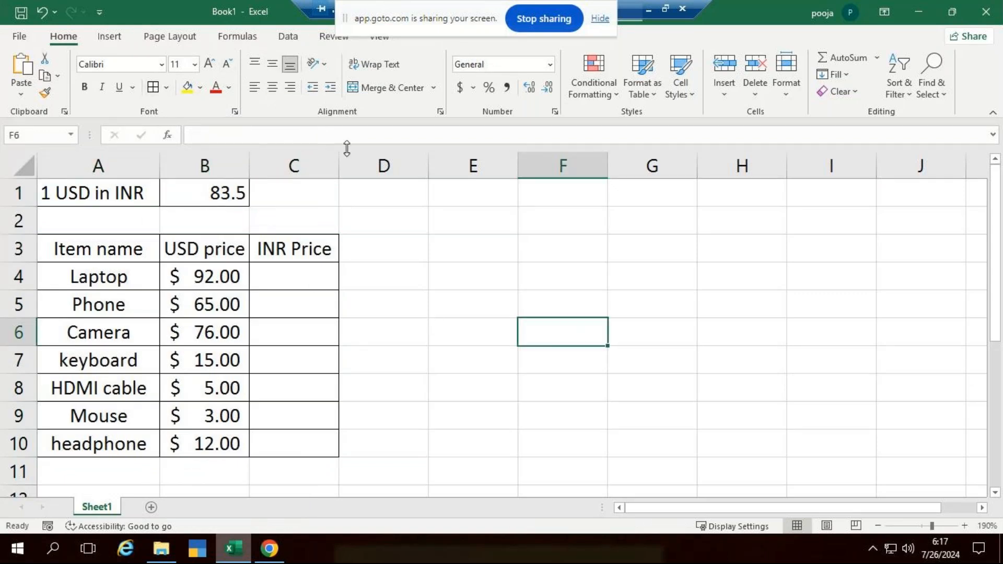
drag(339, 166, 418, 166)
Step: Calculate the Laptop's INR price in cell C4 with the formula =B4*$B$1, keeping the rate cell as an absolute reference
click(324, 271)
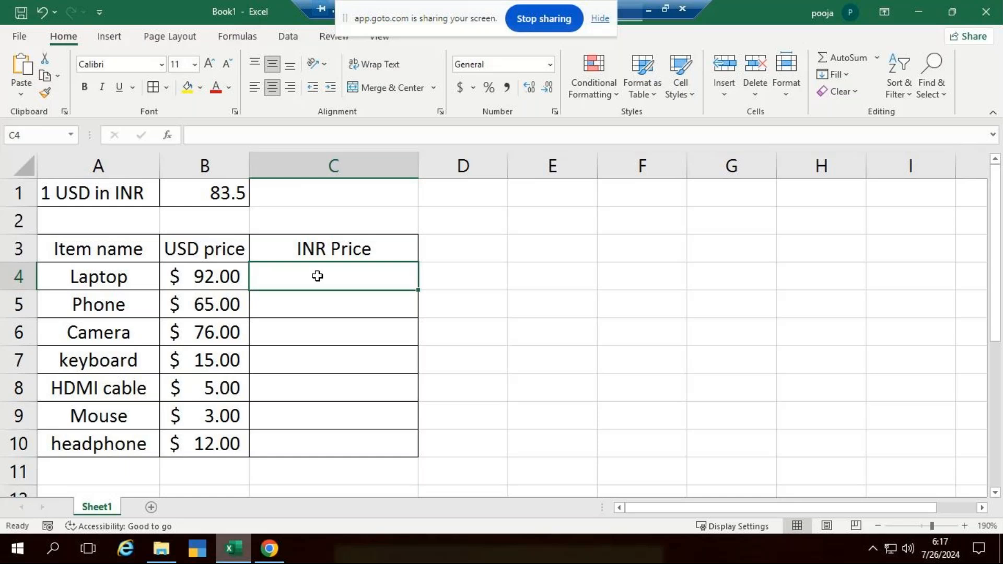
text(=)
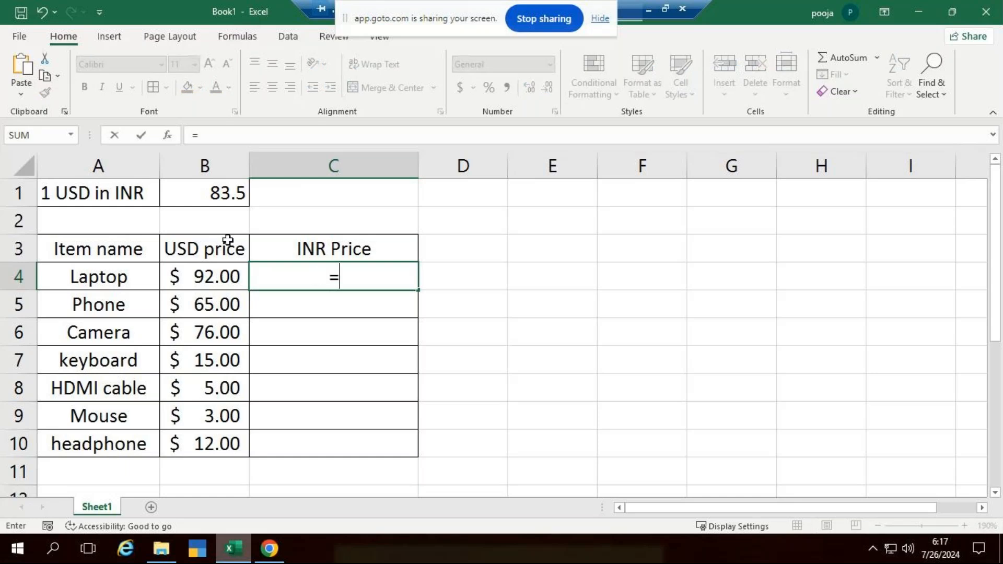
click(204, 285)
text(*)
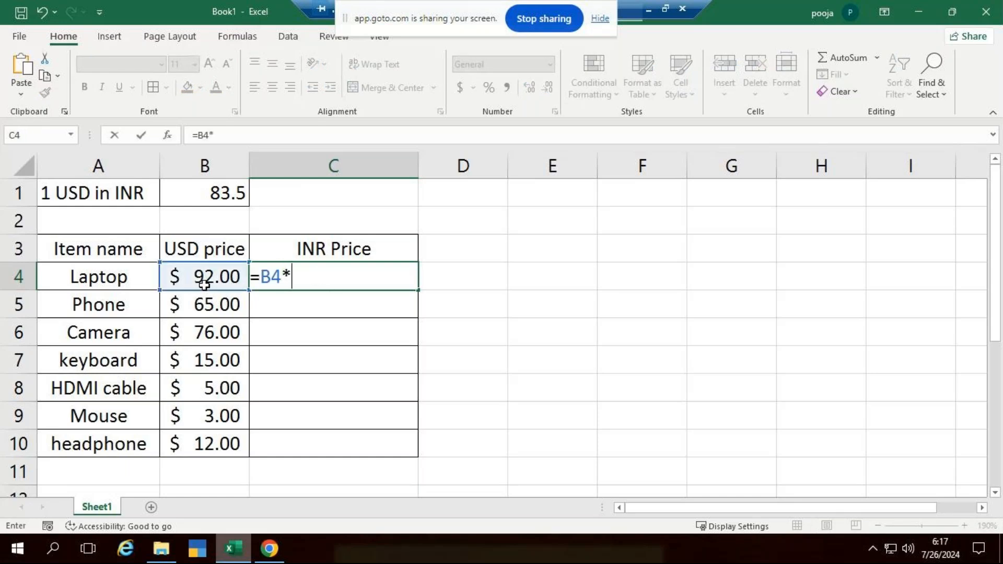
click(195, 200)
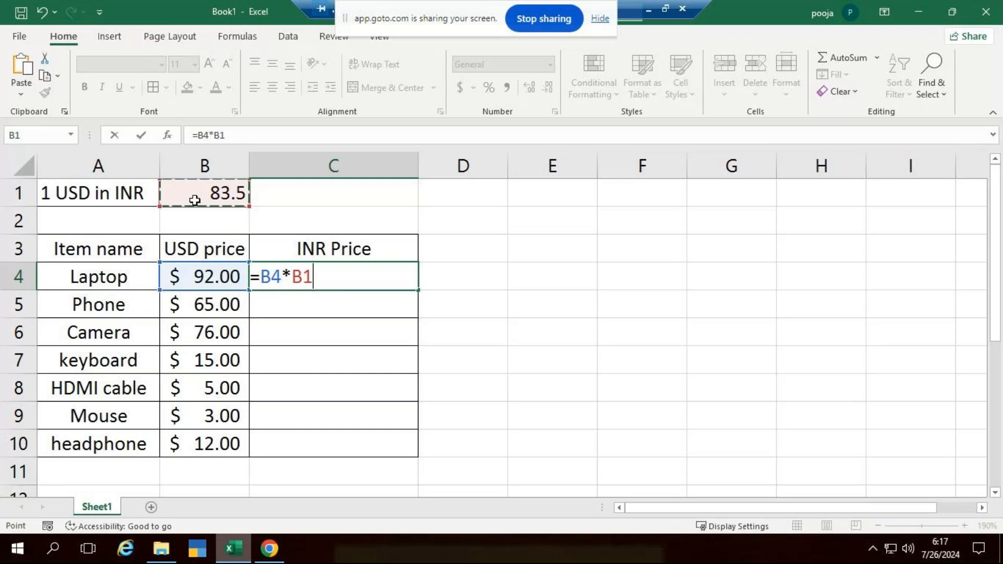
key(F4)
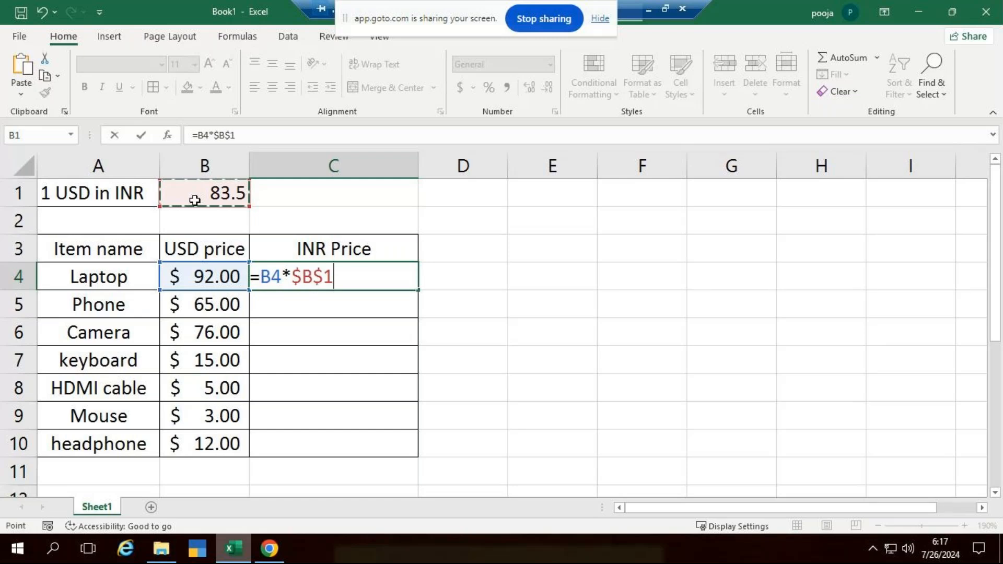
key(Return)
click(336, 274)
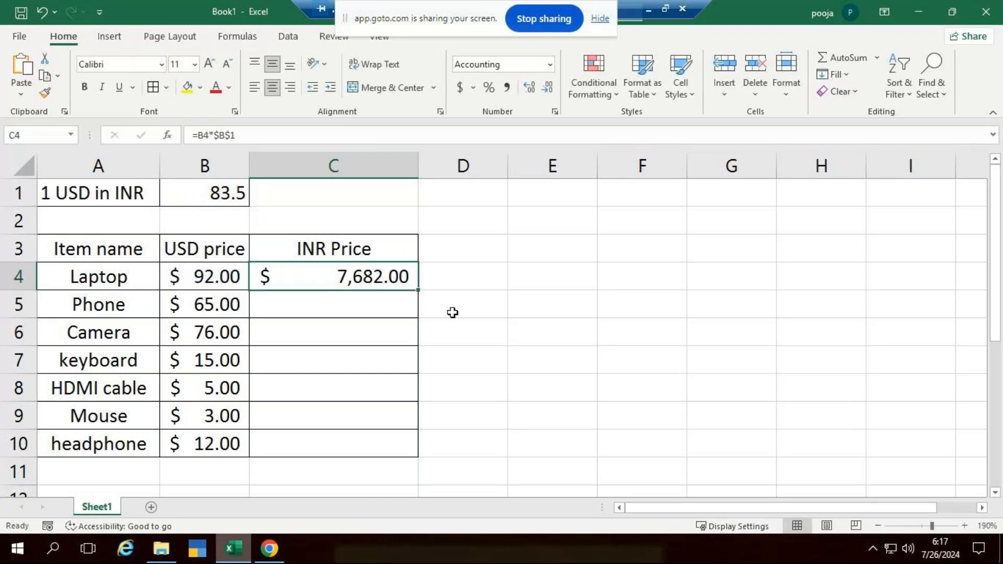
Step: Fill the Laptop's INR formula down to C10 and format C4:C10 as Accounting with the ₹ Tamil (India) symbol
double_click(418, 290)
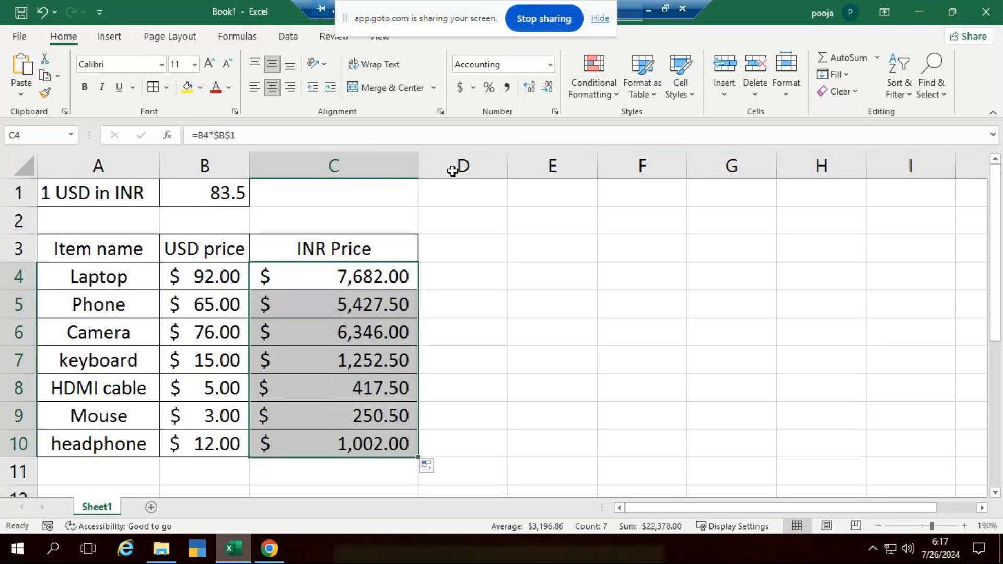
click(556, 110)
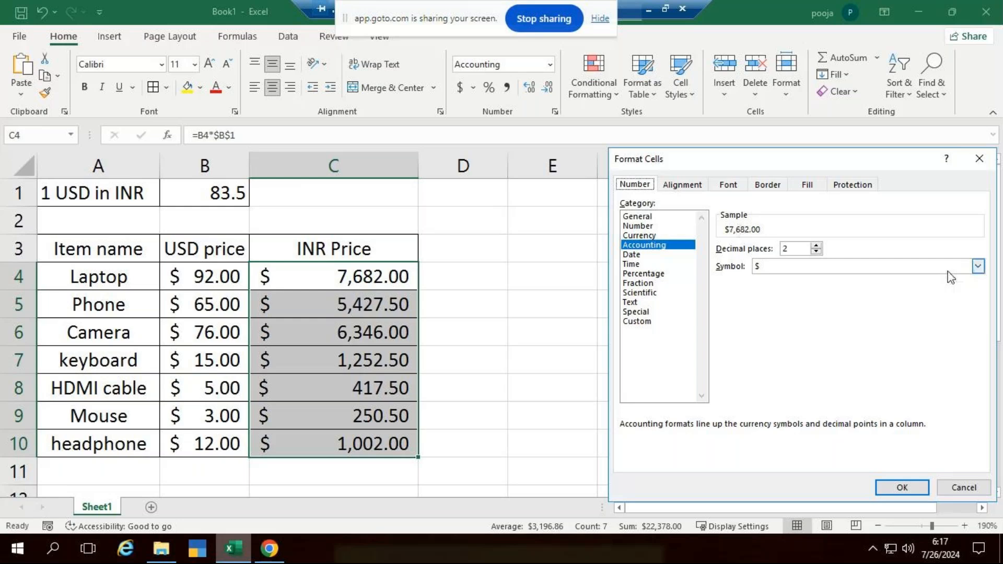
click(983, 270)
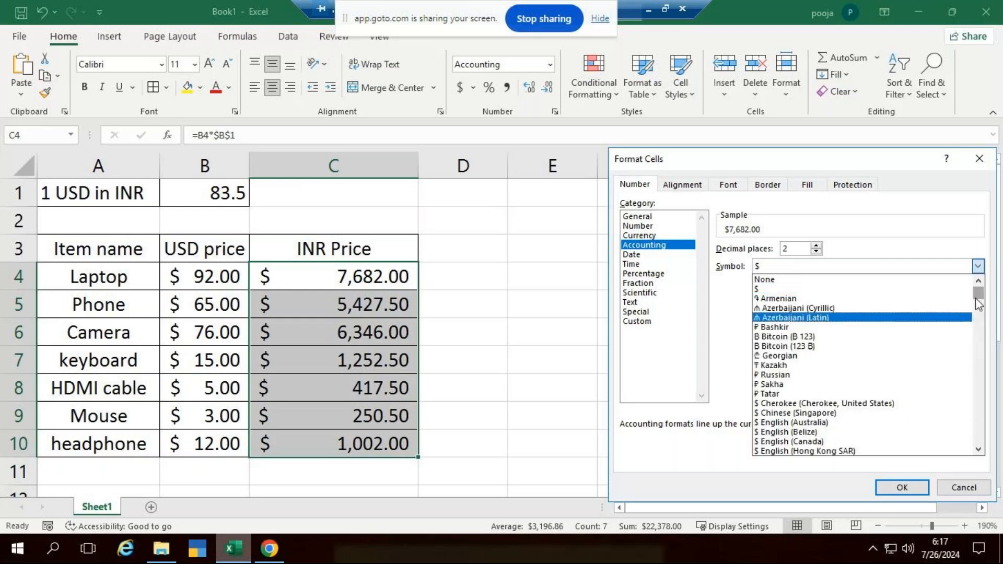
drag(978, 303, 979, 333)
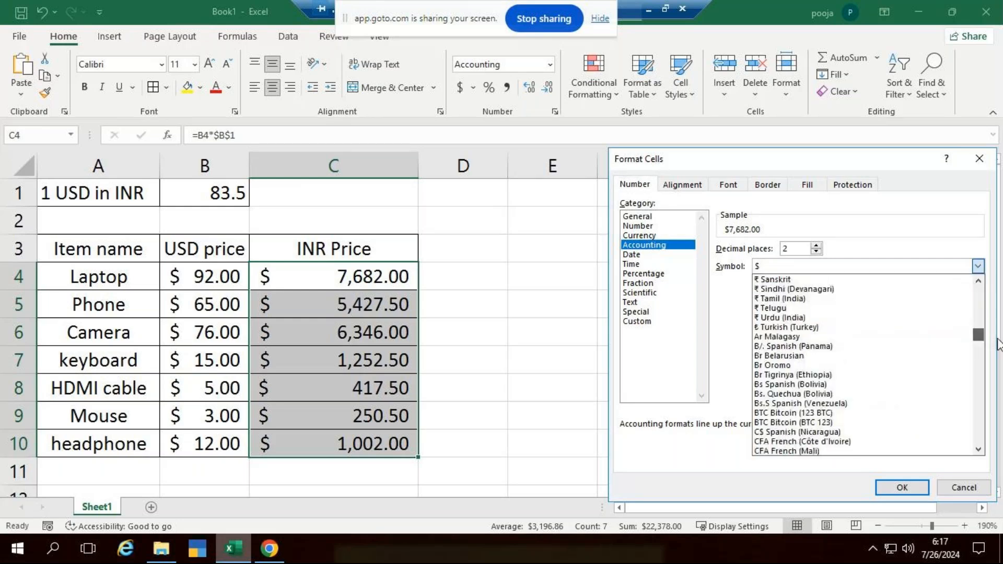
click(815, 301)
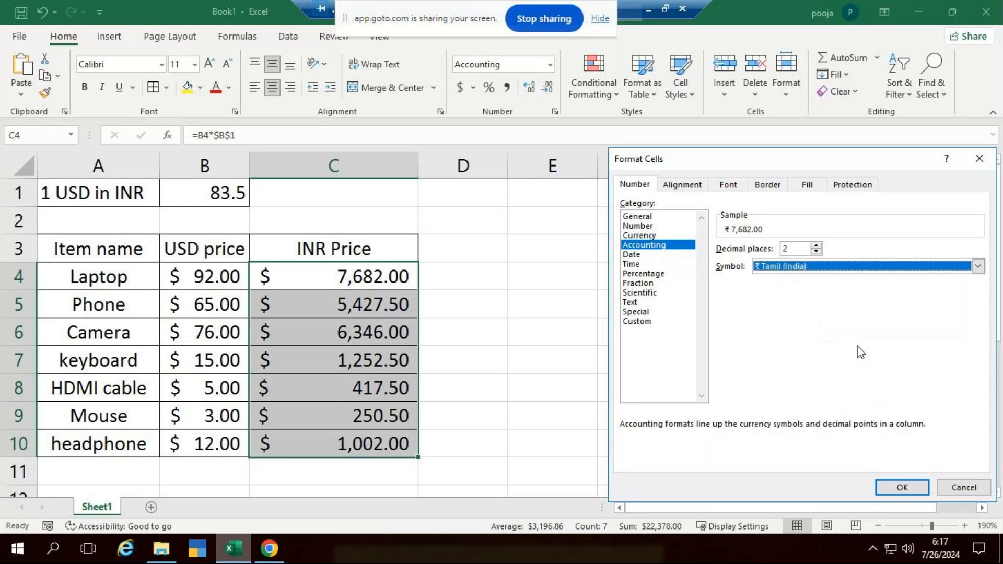
click(903, 486)
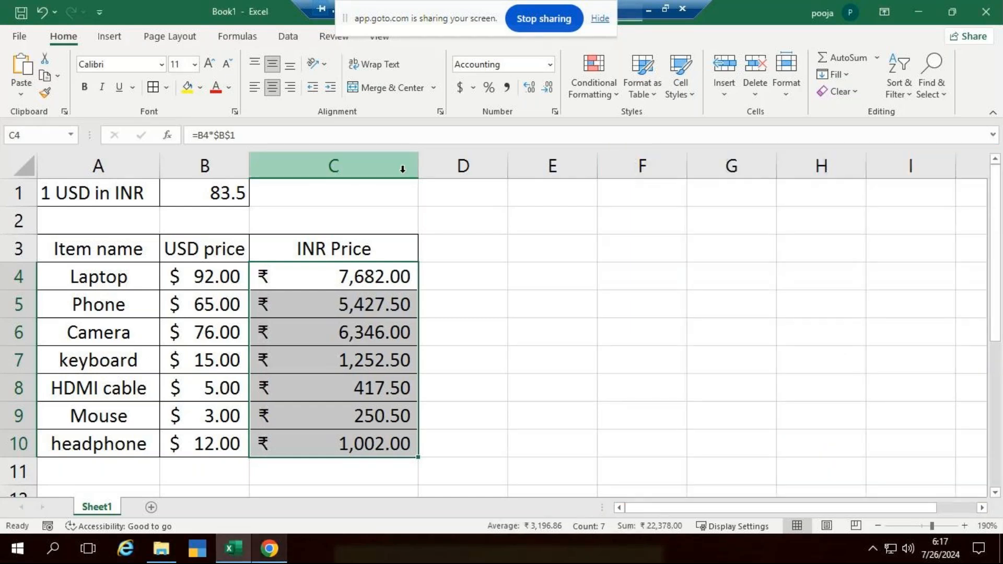
Step: Narrow the INR Price column and total C4:C10 in cell C11 with AutoSum
drag(418, 175, 375, 185)
click(510, 328)
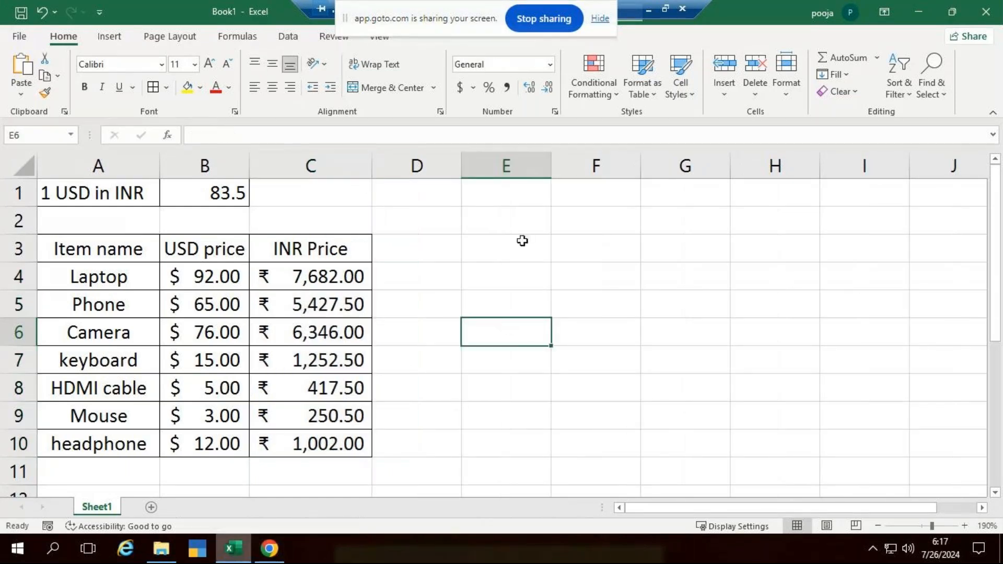
click(236, 38)
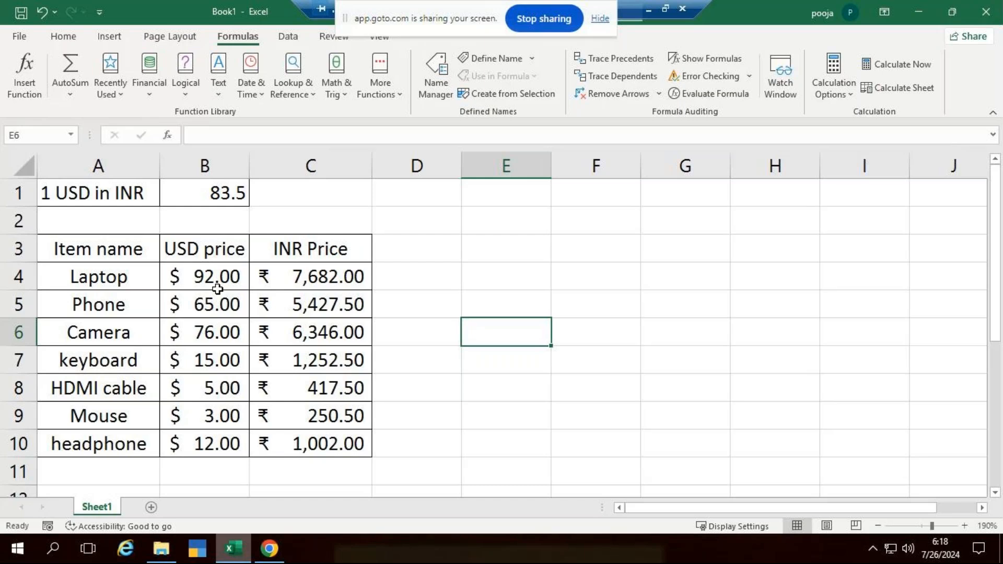
click(333, 280)
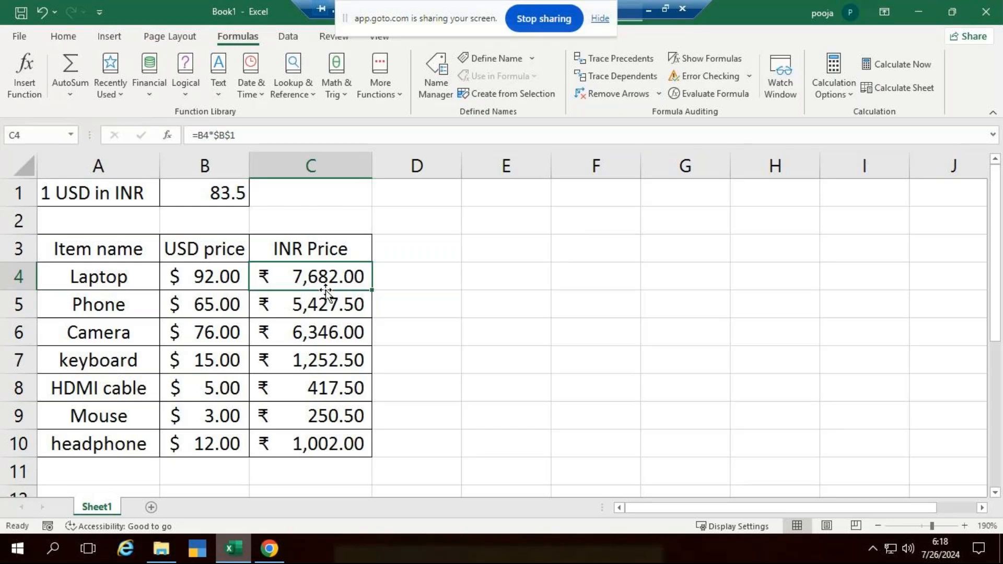
scroll(322, 453, down, 1)
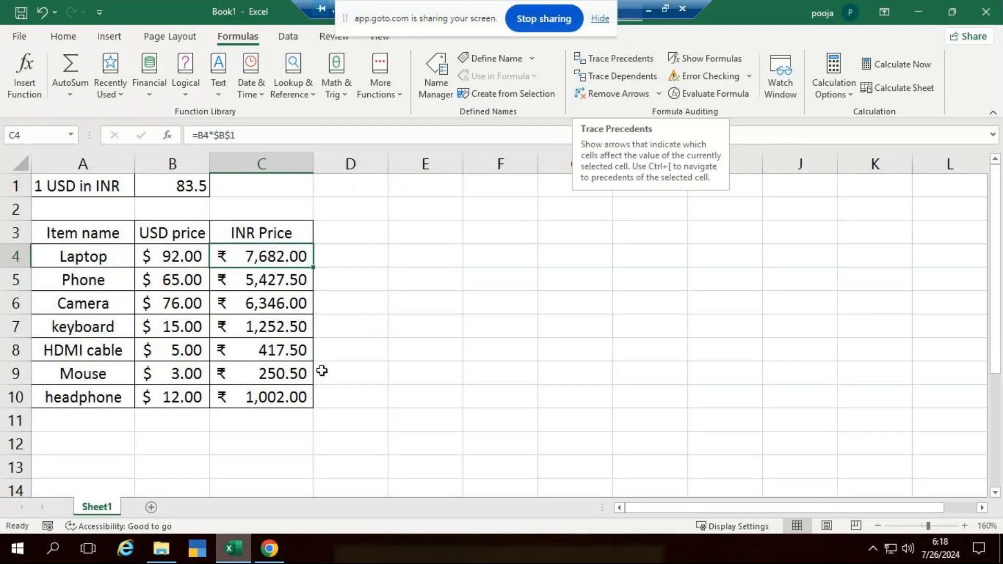
click(275, 421)
key(alt+=)
key(Return)
click(421, 390)
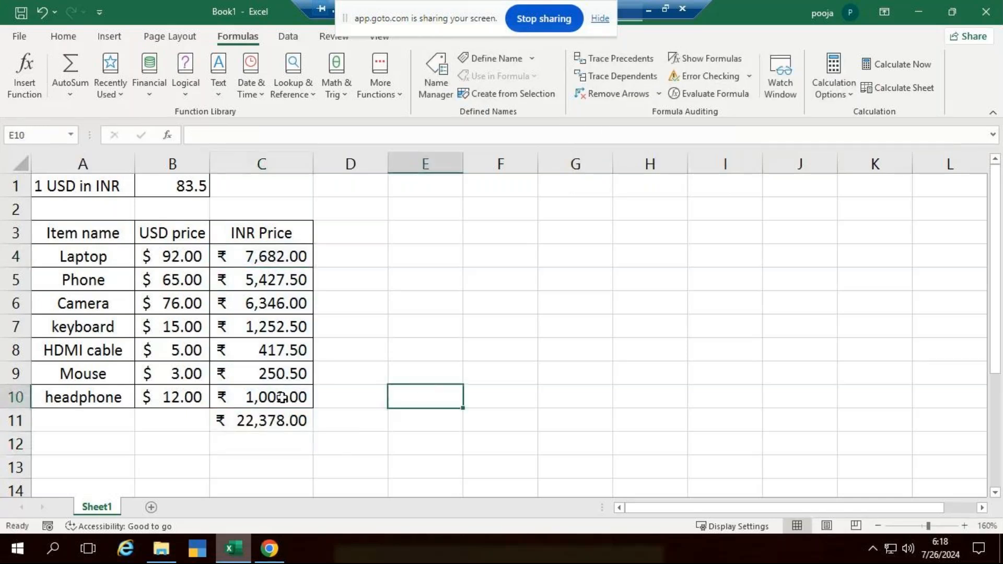
Step: Trace two levels of precedents for the INR total in C11, then remove the arrows
scroll(276, 384, down, 1)
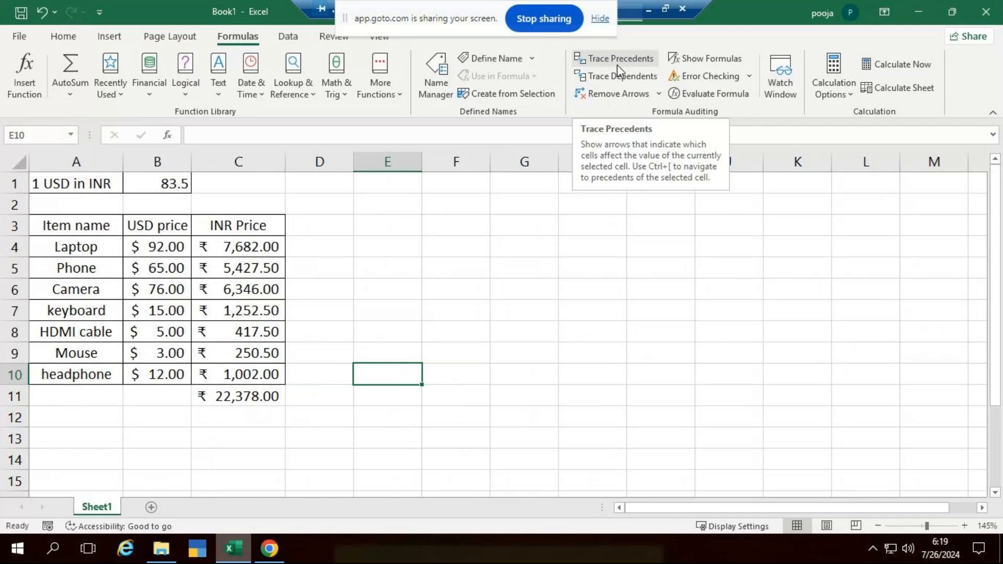
click(243, 401)
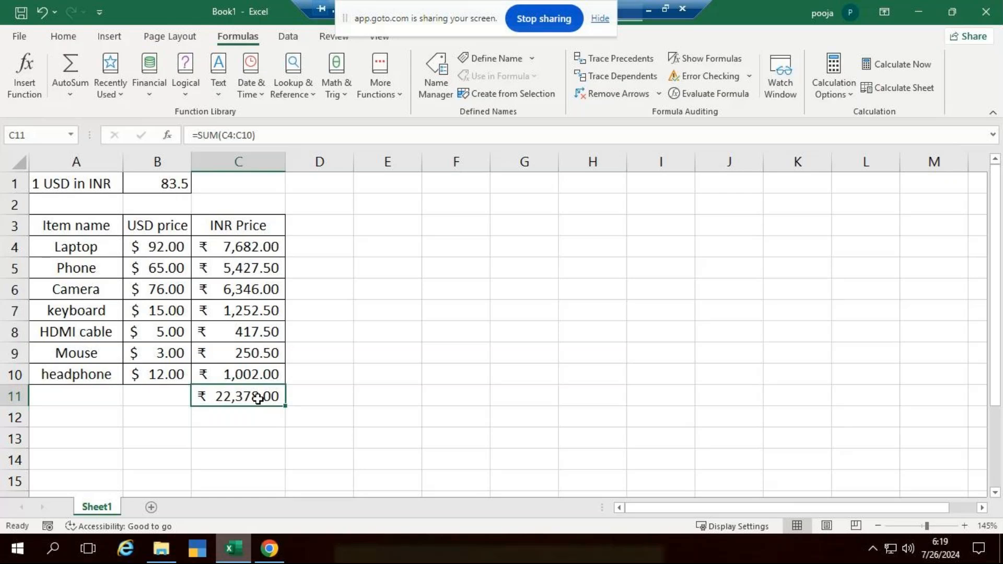
click(608, 59)
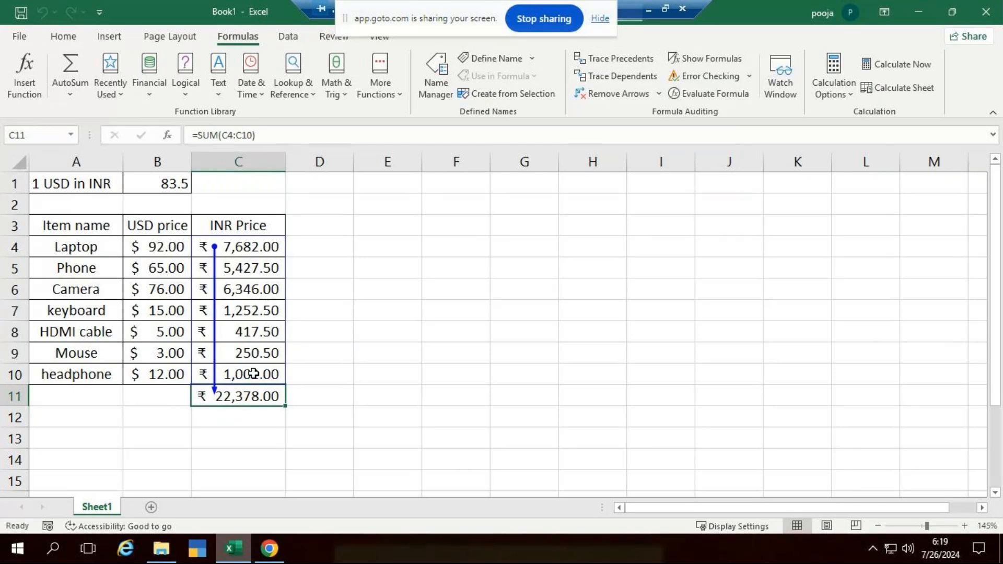
click(616, 59)
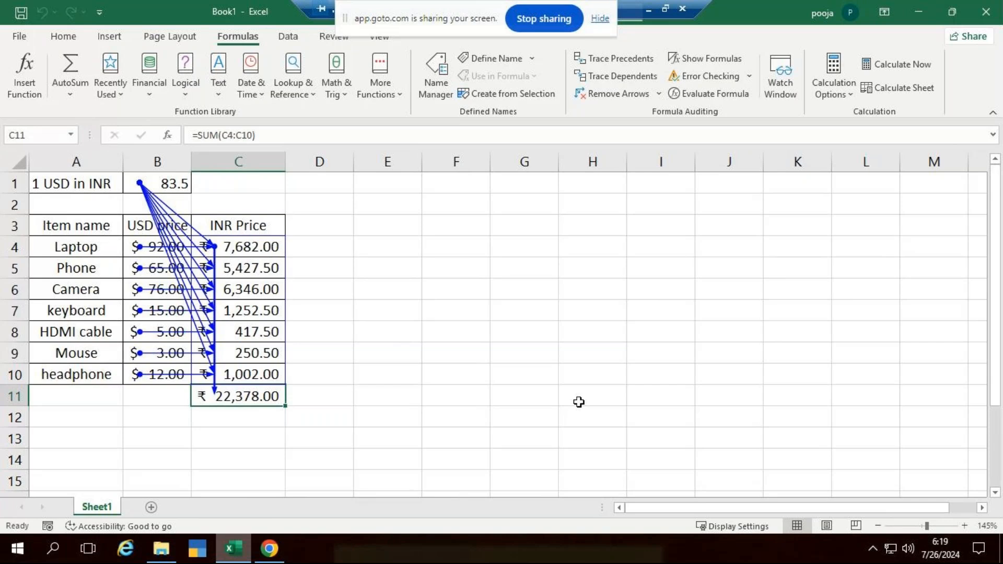
click(617, 94)
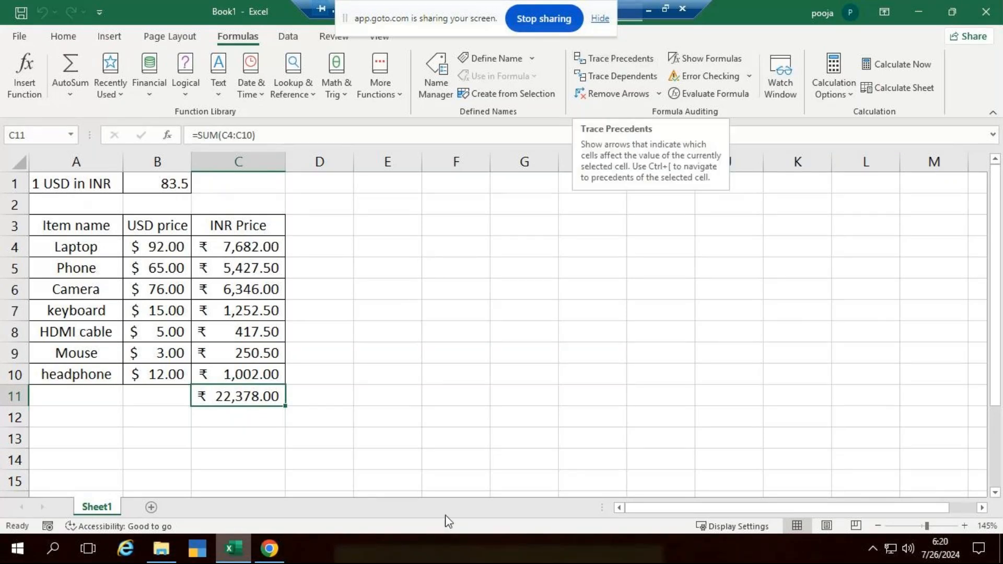
Step: Inspect the SUM formula in C11, trace its direct and indirect precedents again, and clear the arrows
double_click(251, 396)
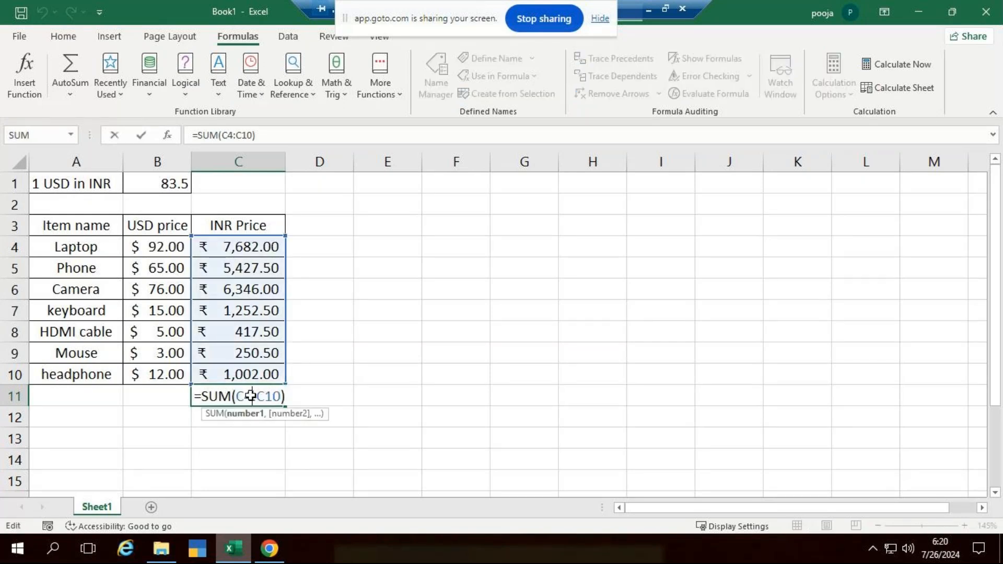
key(Escape)
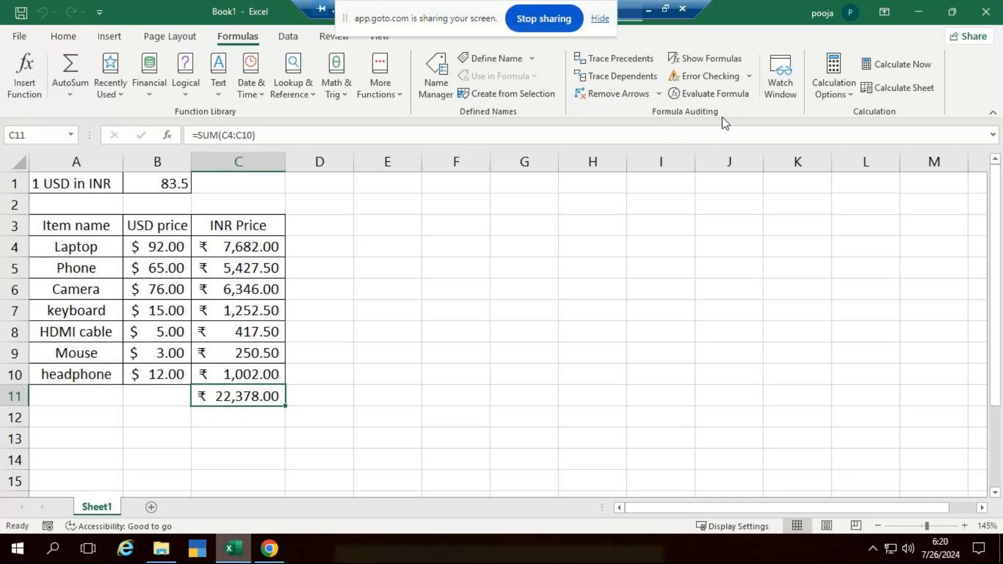
click(633, 59)
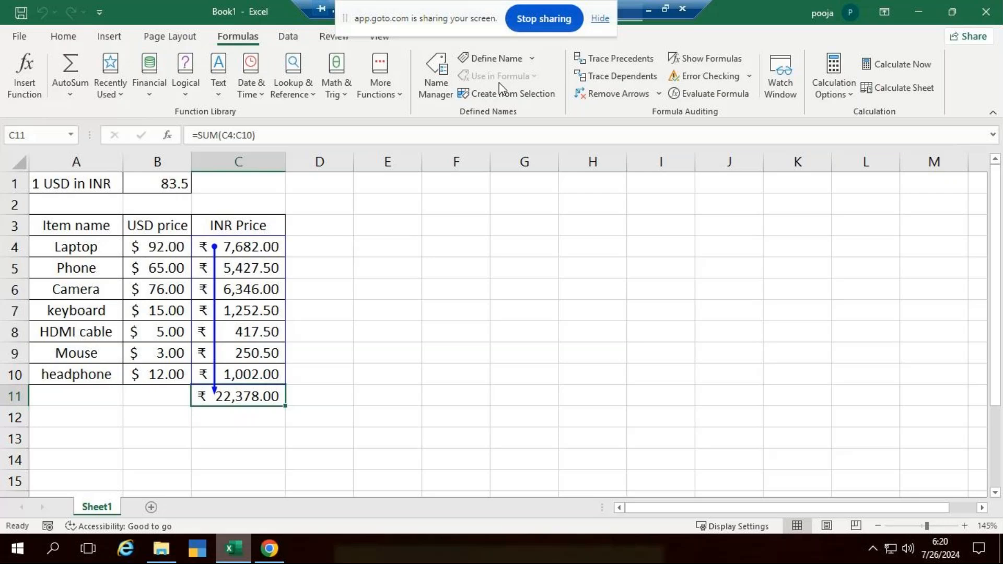
click(604, 58)
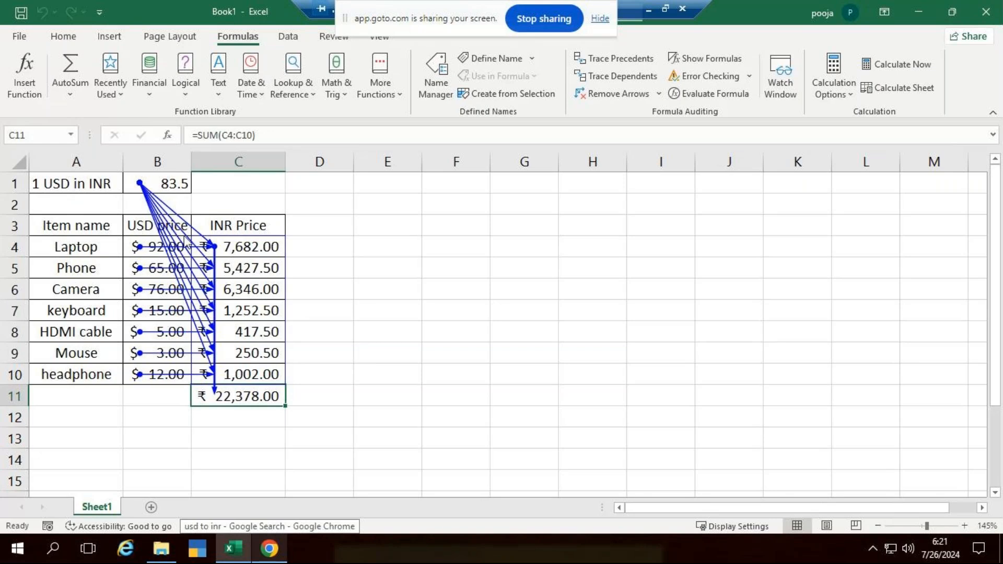
click(603, 98)
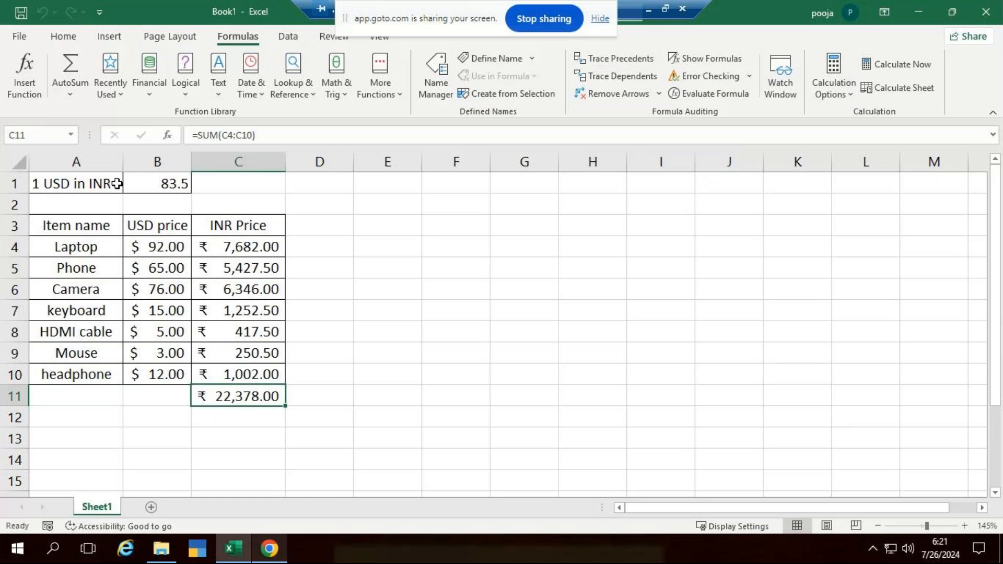
Step: Trace two levels of dependents for the exchange rate in B1 and remove the arrows
click(183, 187)
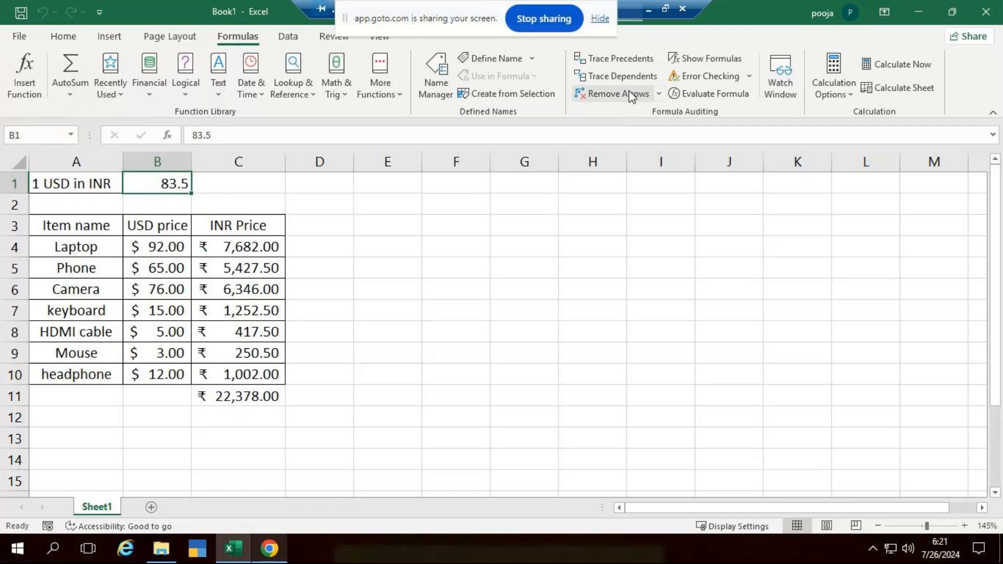
click(618, 82)
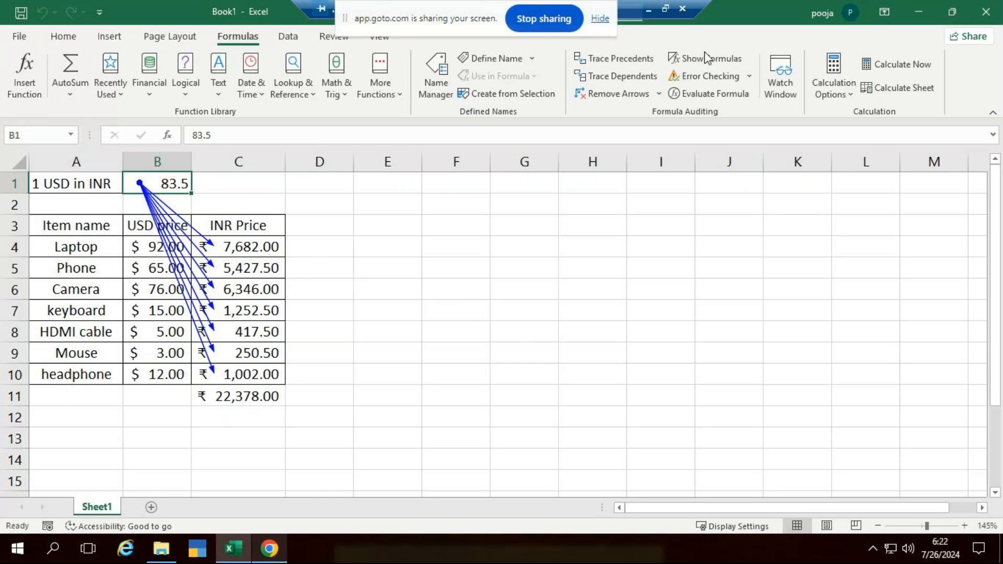
click(616, 82)
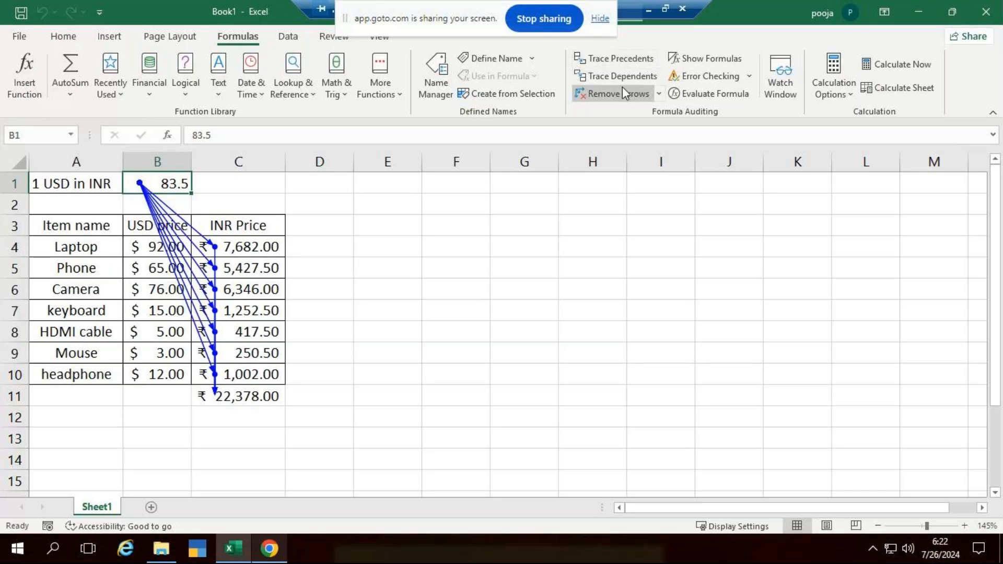
click(622, 91)
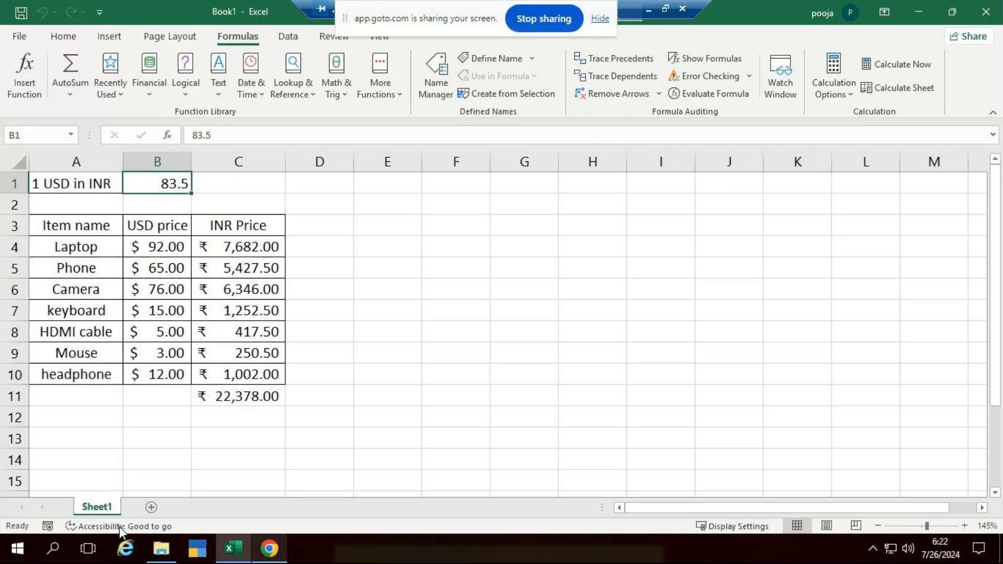
Step: Repeat the two-level precedent trace on the total in C11 and remove its arrows
click(251, 400)
click(616, 58)
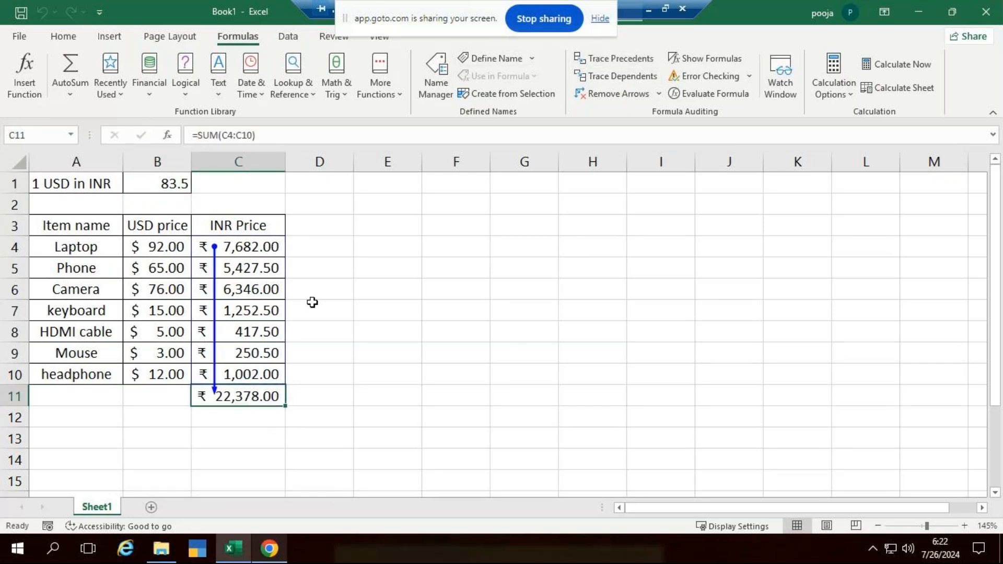
click(608, 59)
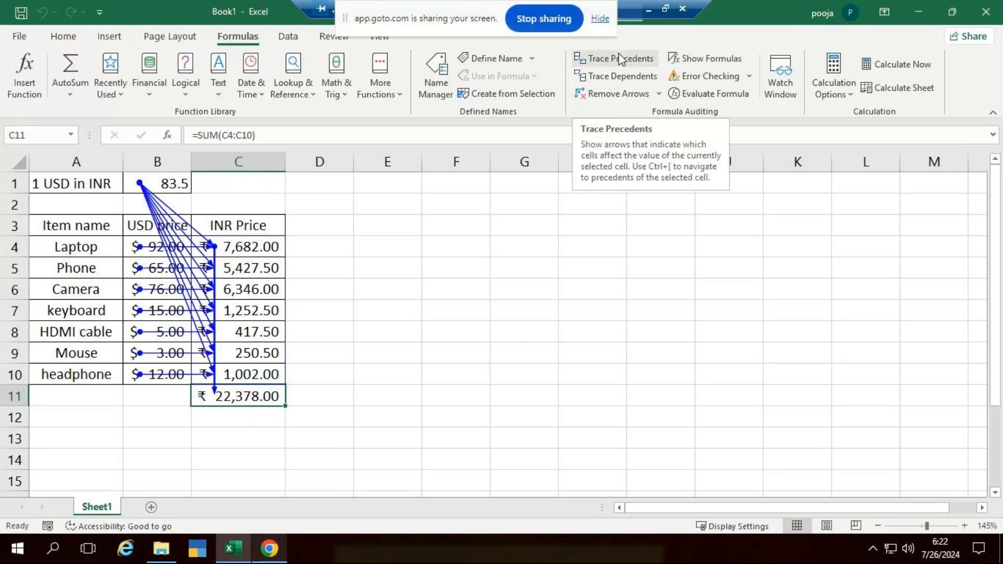
click(612, 93)
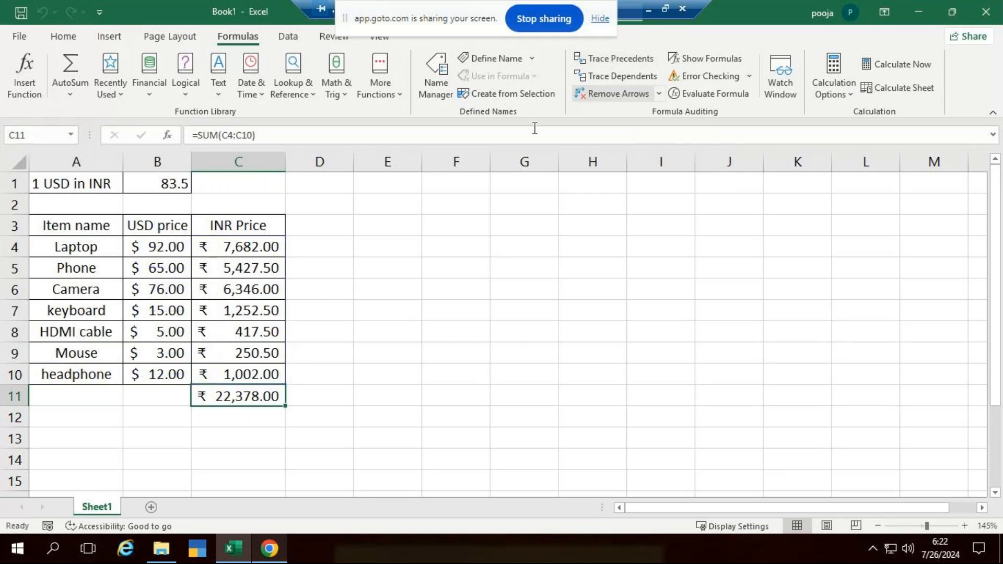
Step: Repeat the two-level dependent trace on the exchange rate cell B1 and clear its arrows
click(156, 188)
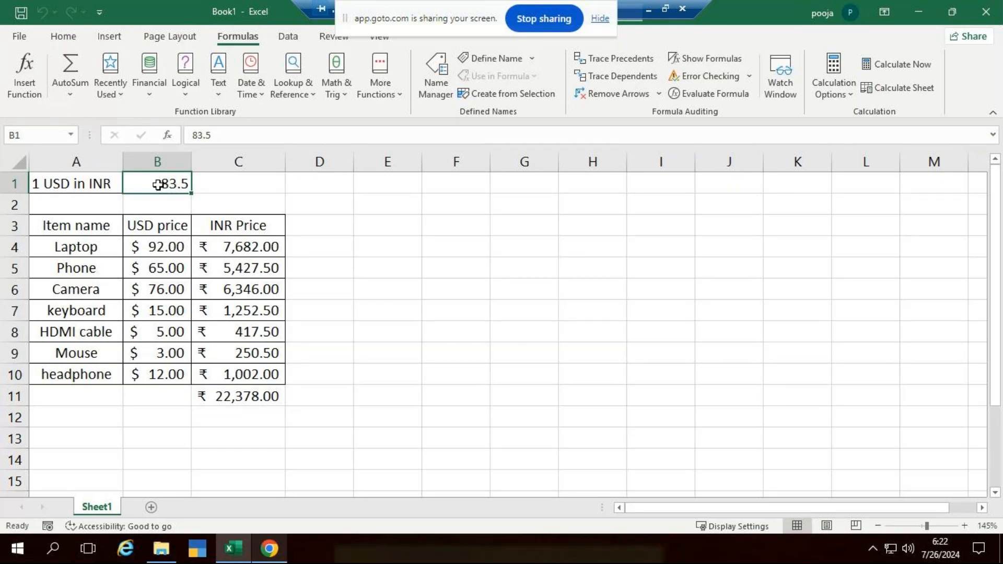
click(606, 78)
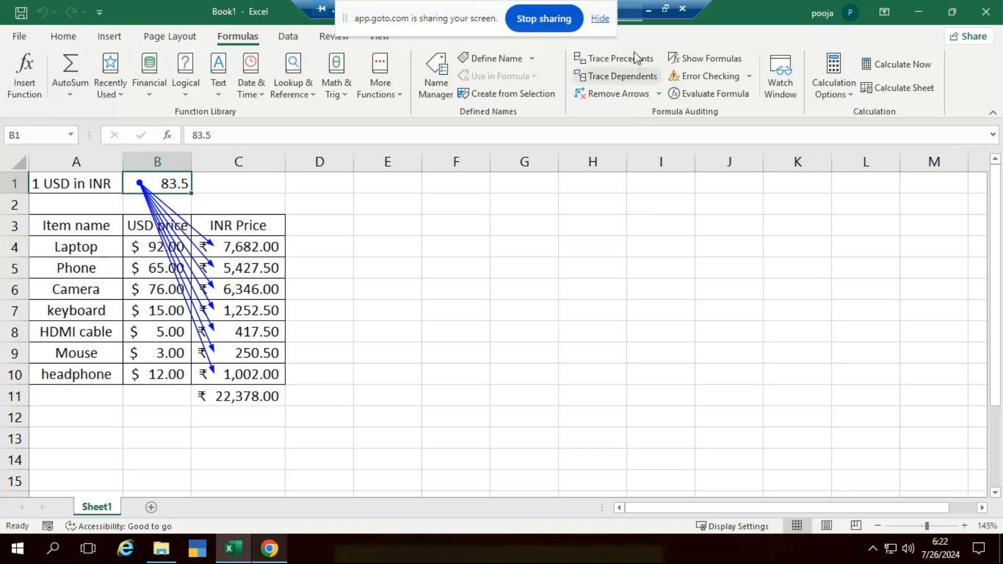
click(621, 76)
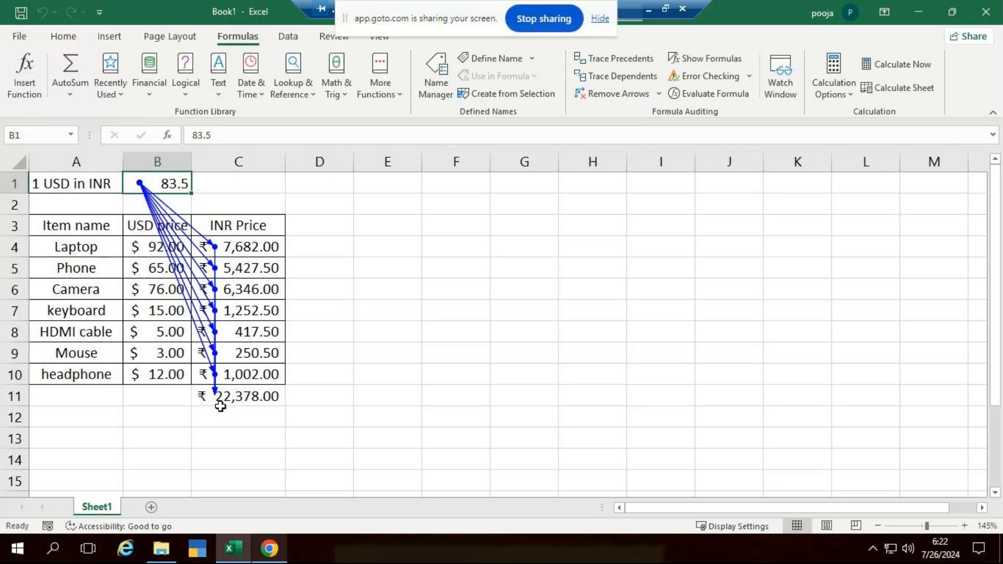
click(625, 99)
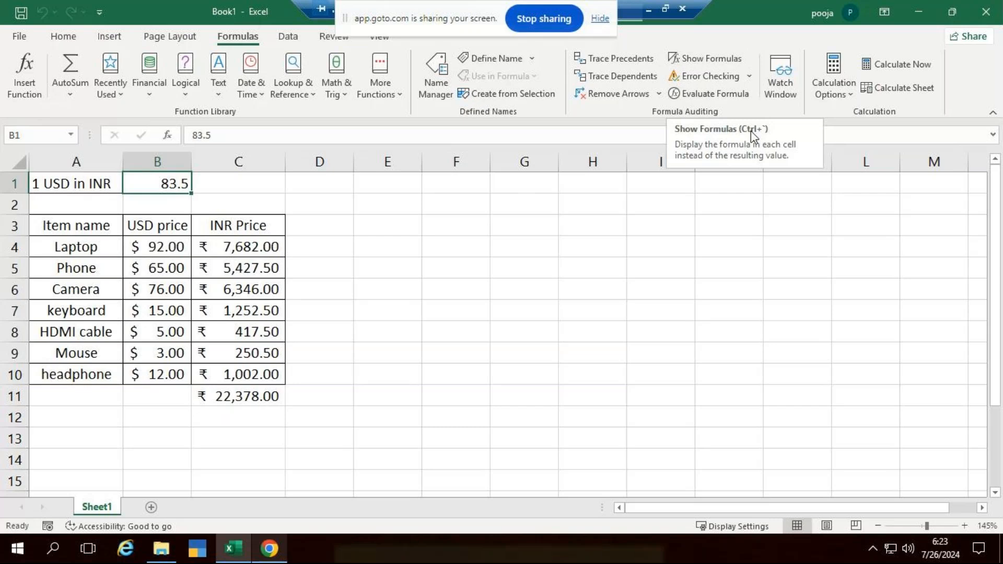
Step: Show the sheet's formulas, examine the cell references in the INR Price column, and switch back to values
click(714, 60)
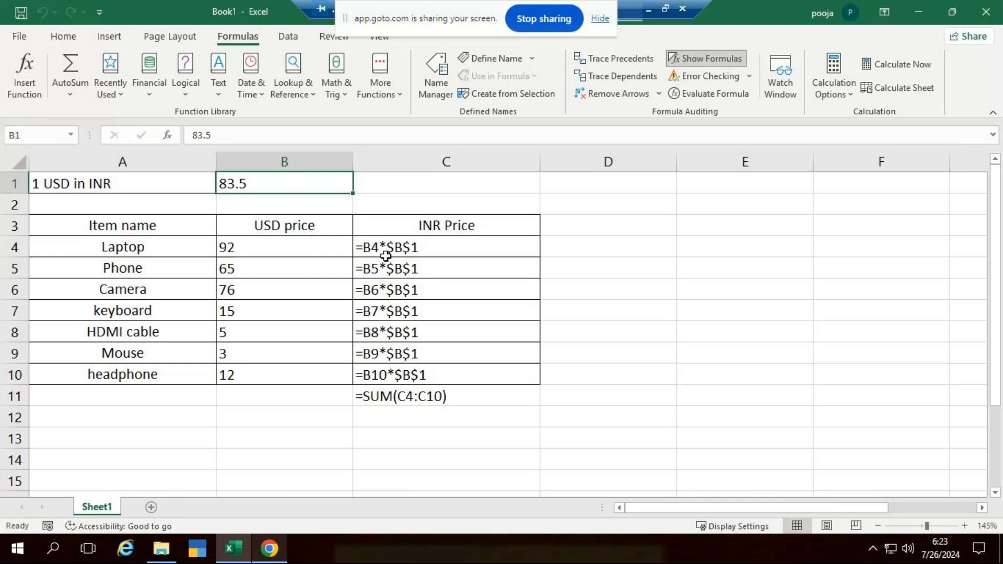
click(249, 249)
key(Right)
click(441, 314)
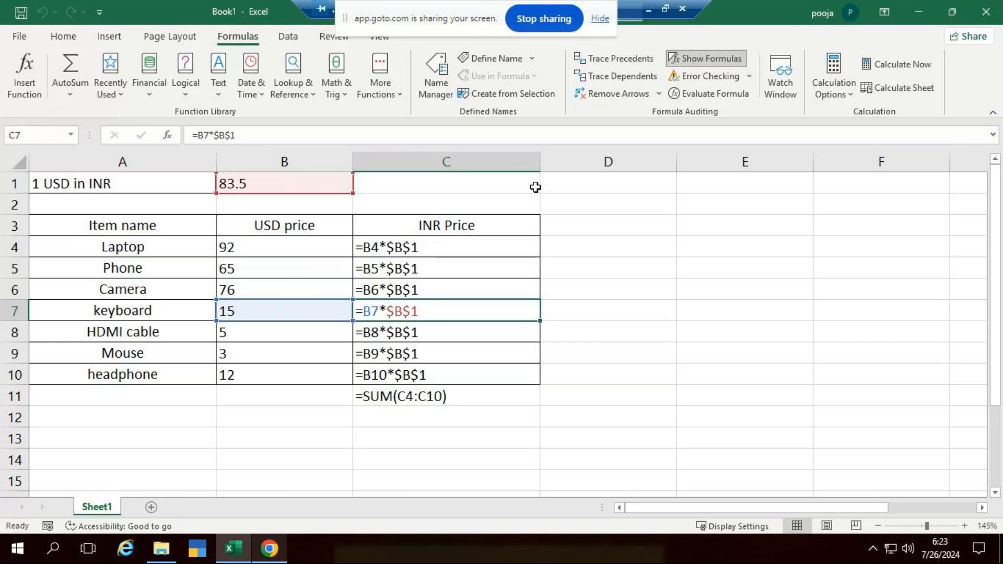
click(697, 56)
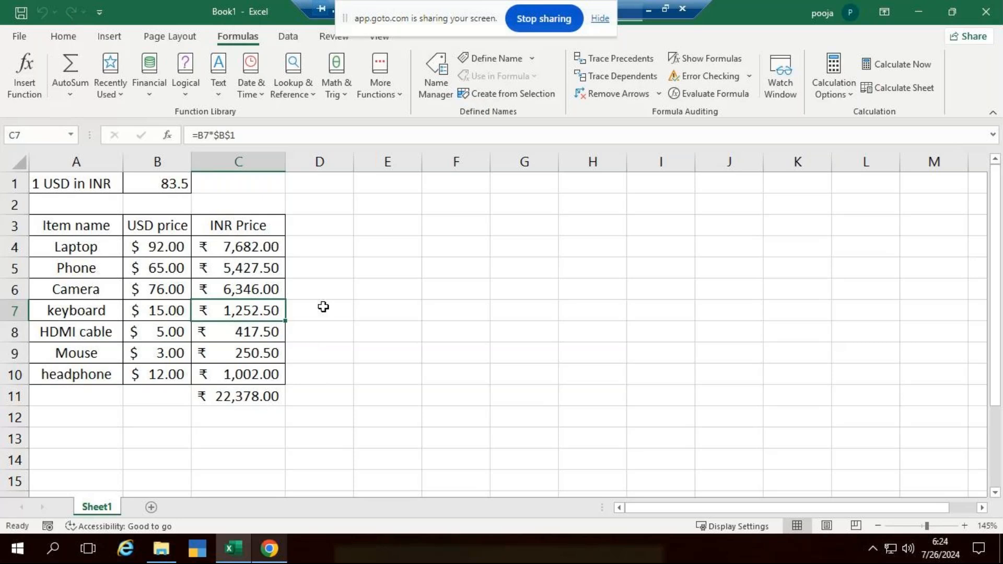
Step: Clear the INR Price formulas and the total from C4 through C11
click(302, 324)
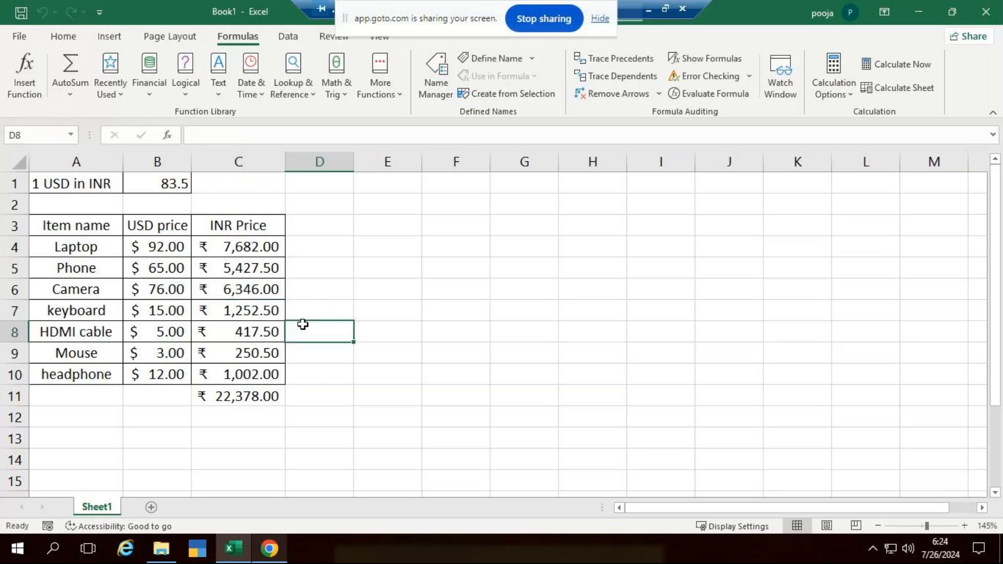
click(228, 255)
shift+click(233, 393)
key(Delete)
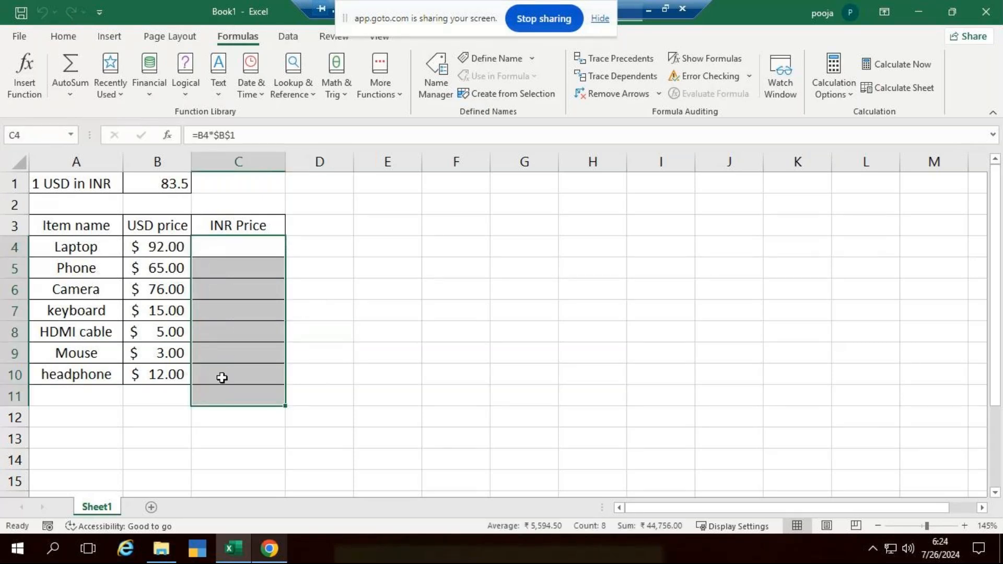
click(366, 262)
Step: Enter =B4*B1 in C4 with a relative exchange rate reference and fill the formula down to C10
click(230, 249)
double_click(234, 250)
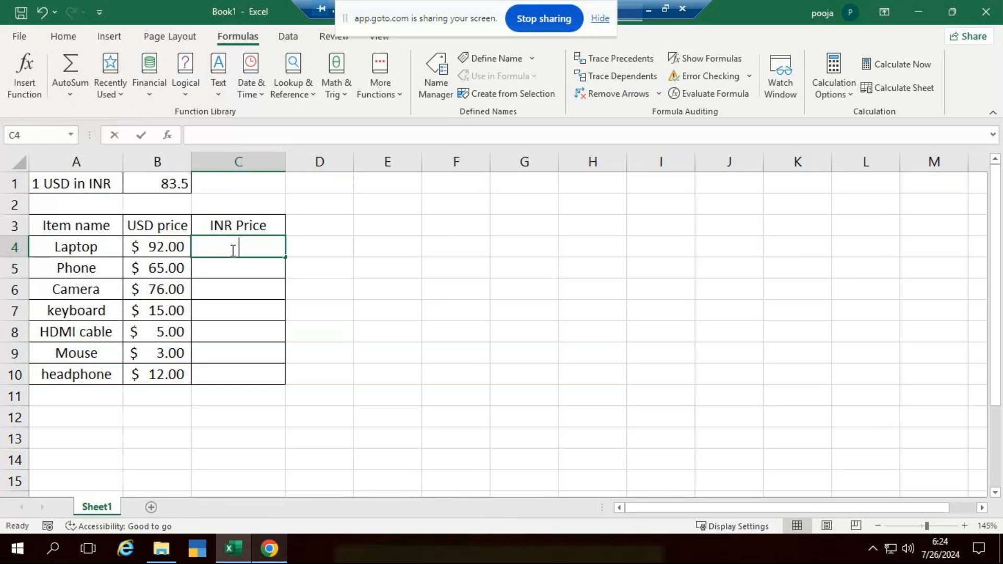
text(=)
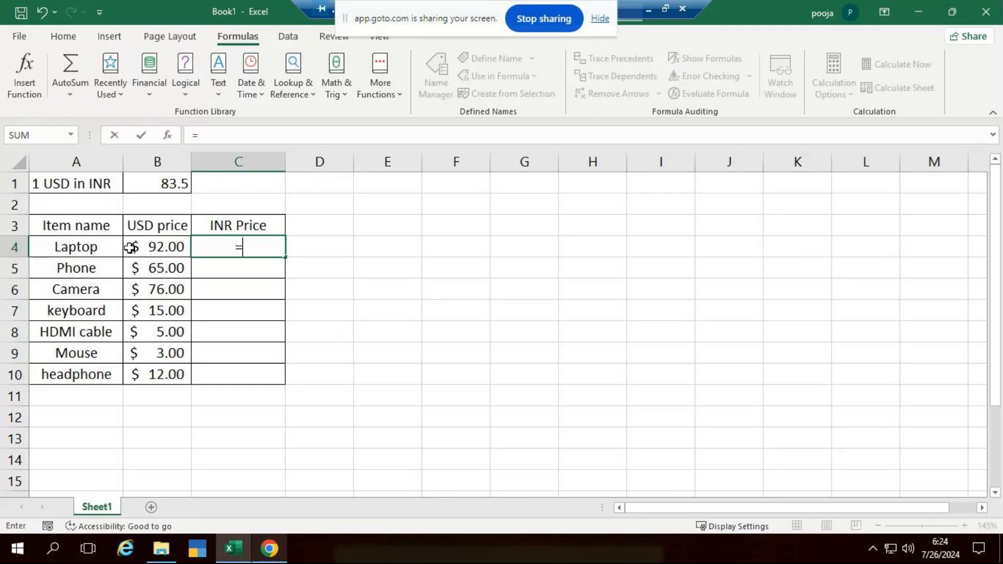
click(171, 243)
text(*)
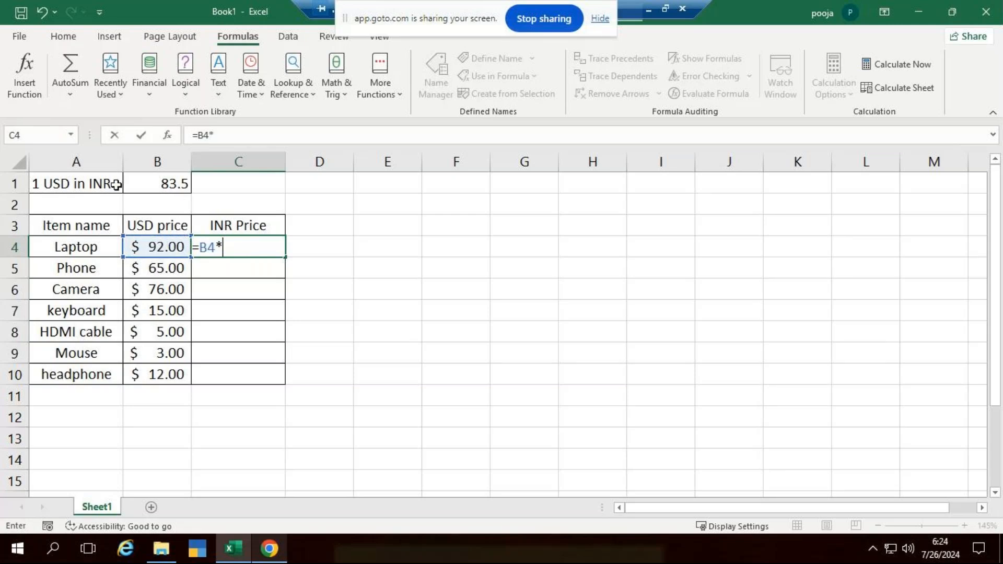
click(132, 181)
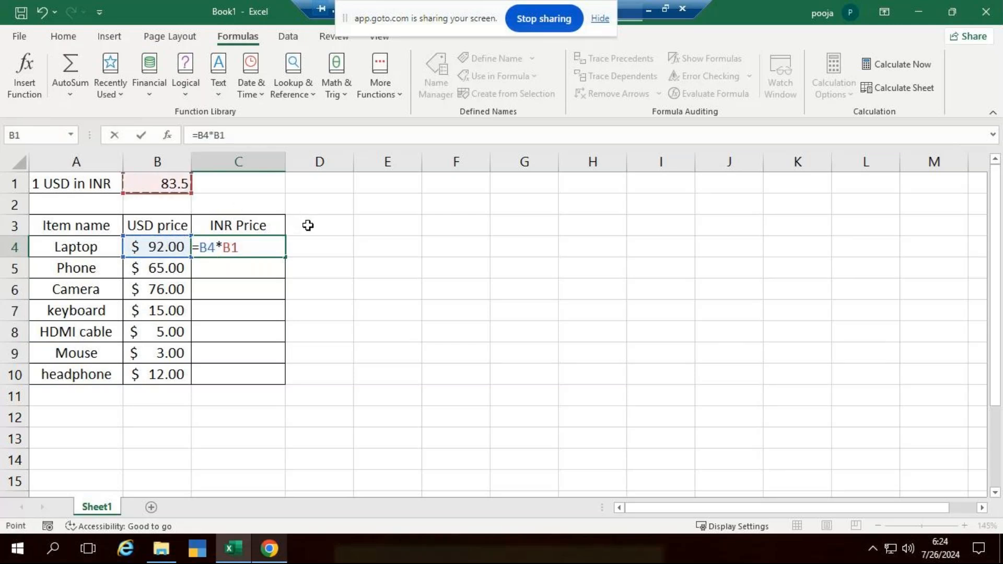
key(ctrl+Return)
key(Return)
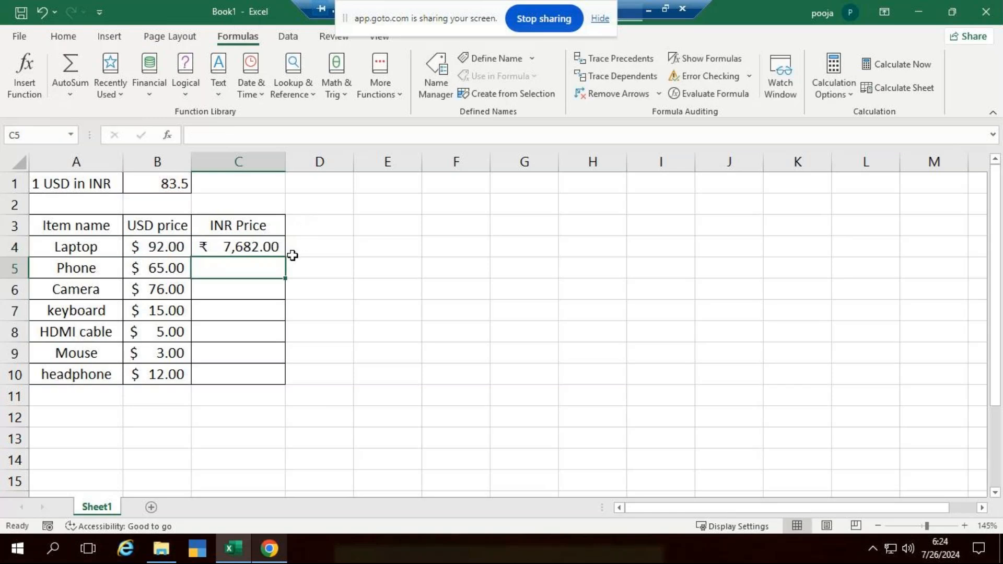
click(276, 250)
drag(286, 258, 281, 380)
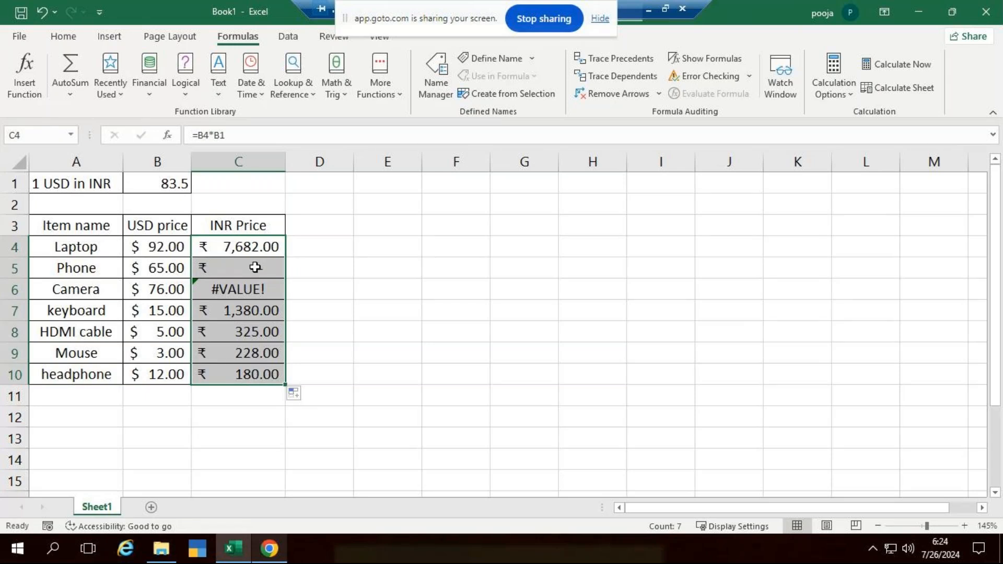
Step: Show the sheet's formulas, examine the shifted references in C5, C6 and C7, and switch back to values
click(716, 59)
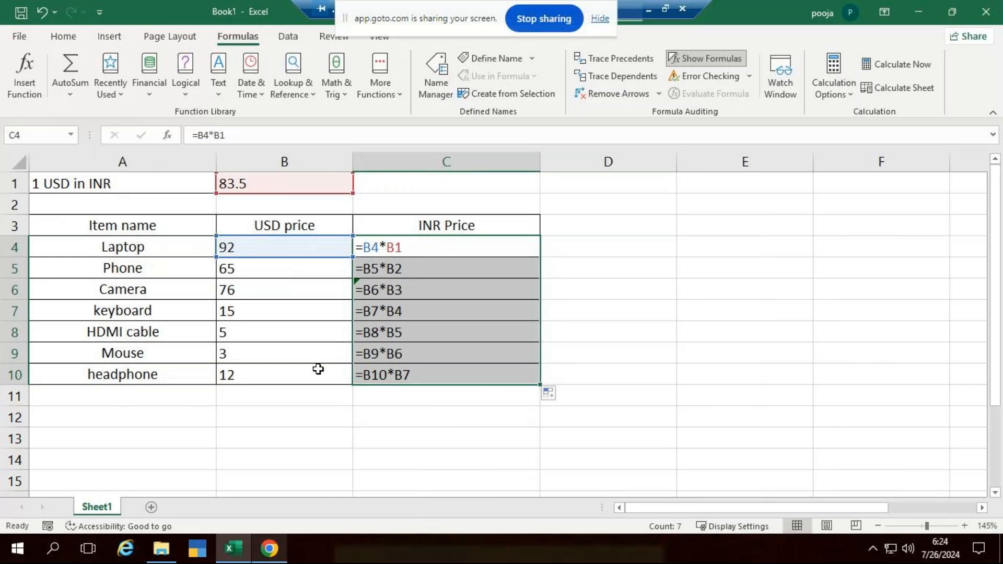
click(521, 267)
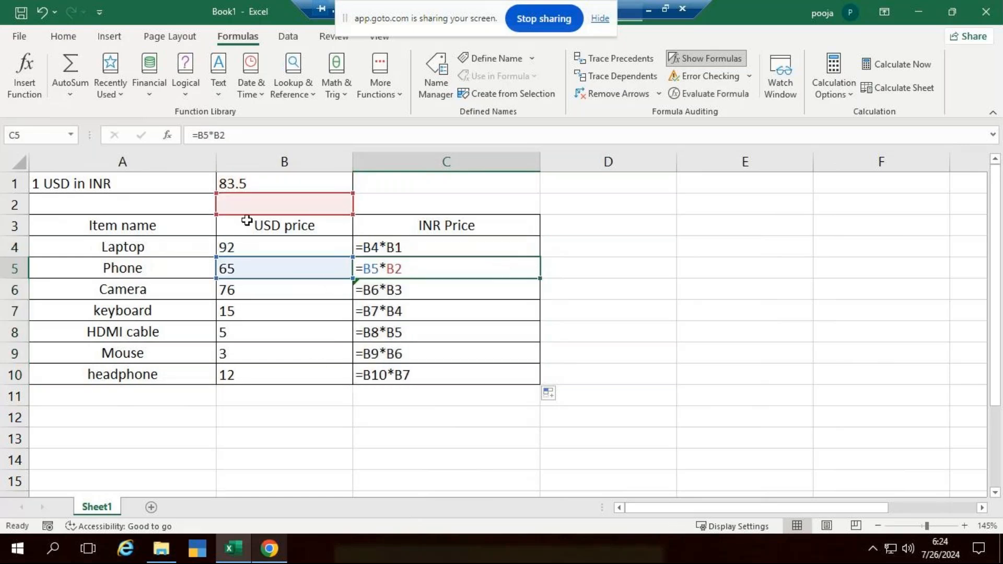
click(466, 296)
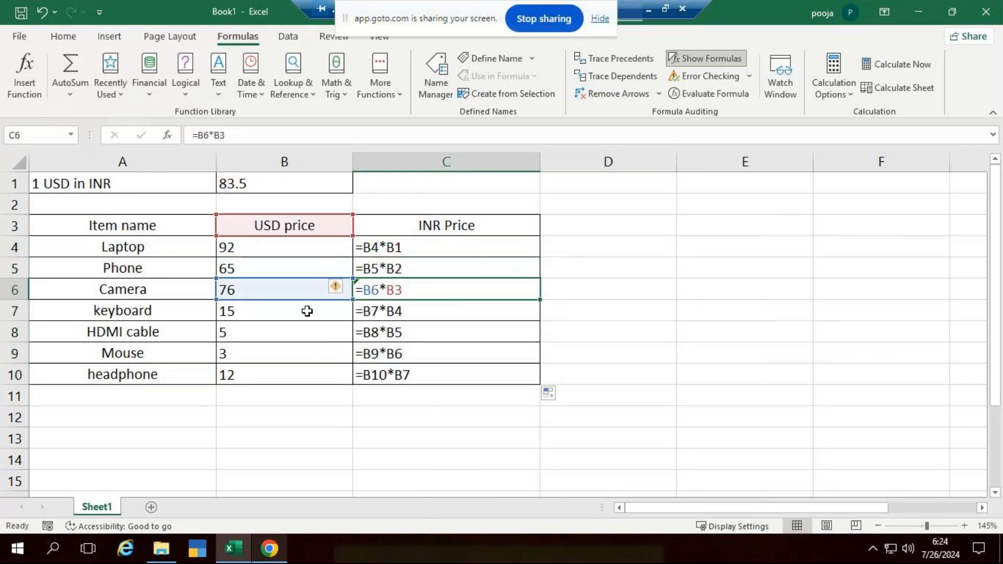
click(428, 316)
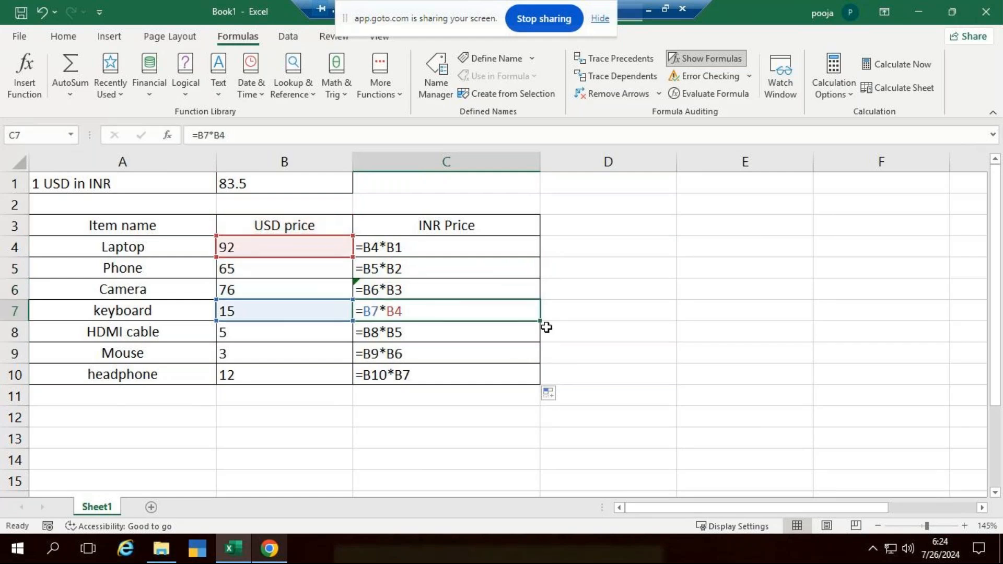
click(703, 58)
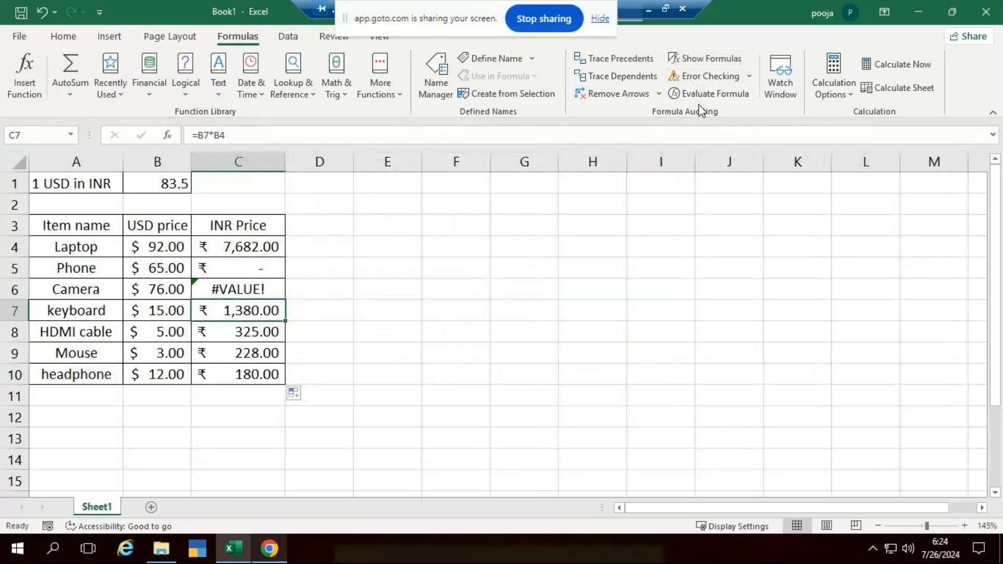
Step: Run Error Checking, evaluate the calculation steps of the error in C6, restart the evaluation and close it
click(712, 76)
drag(795, 296, 581, 166)
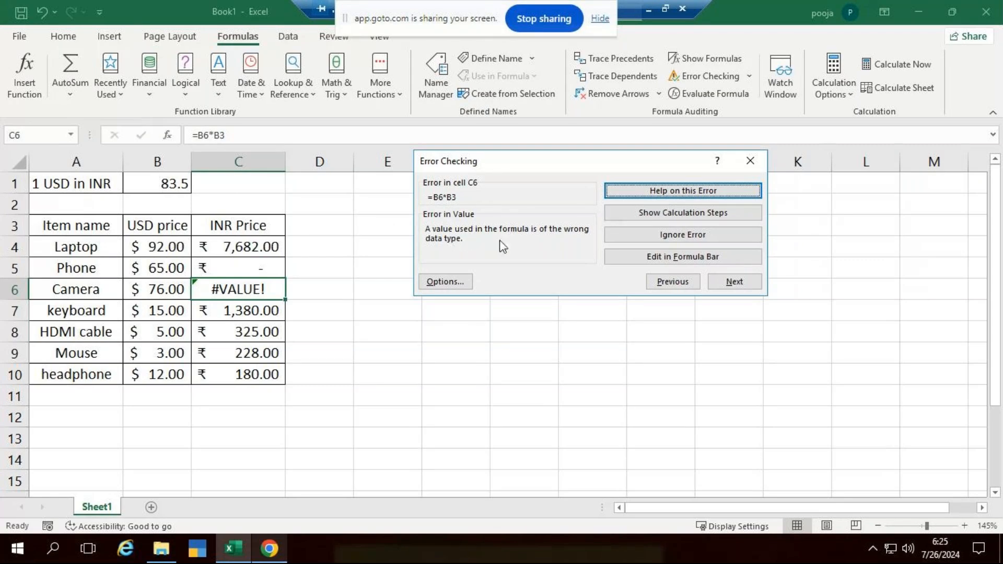
click(663, 210)
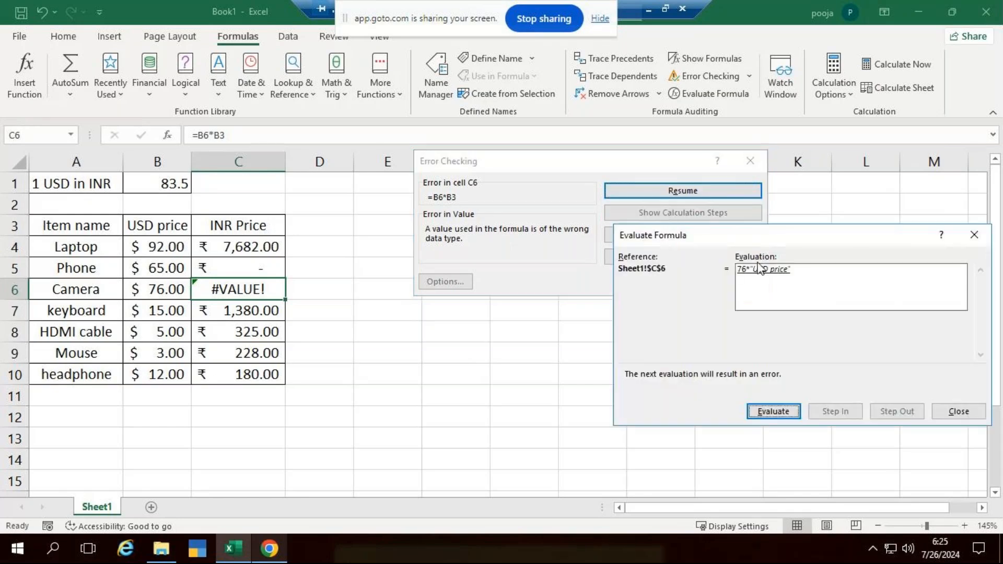
drag(766, 233, 530, 248)
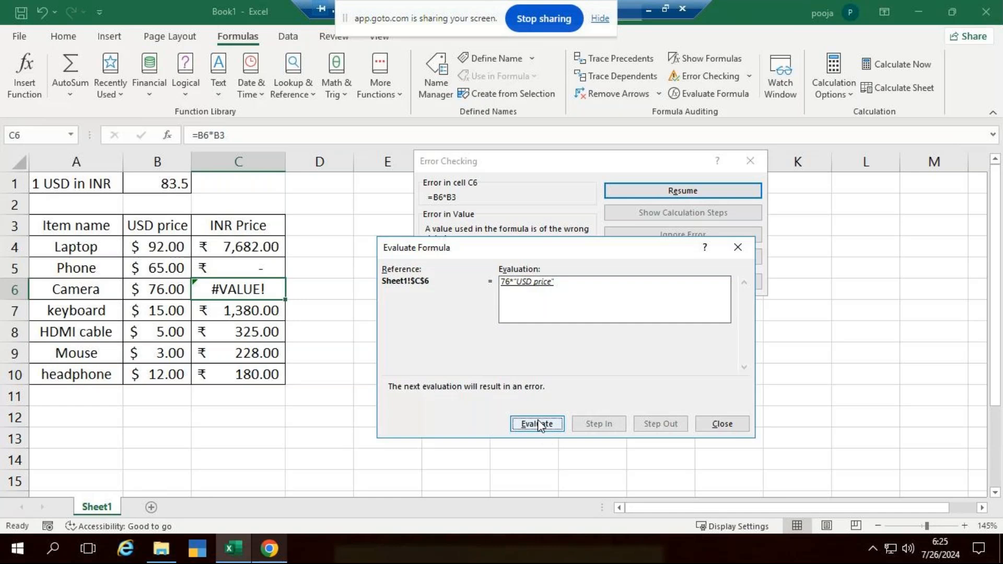
click(554, 428)
click(554, 426)
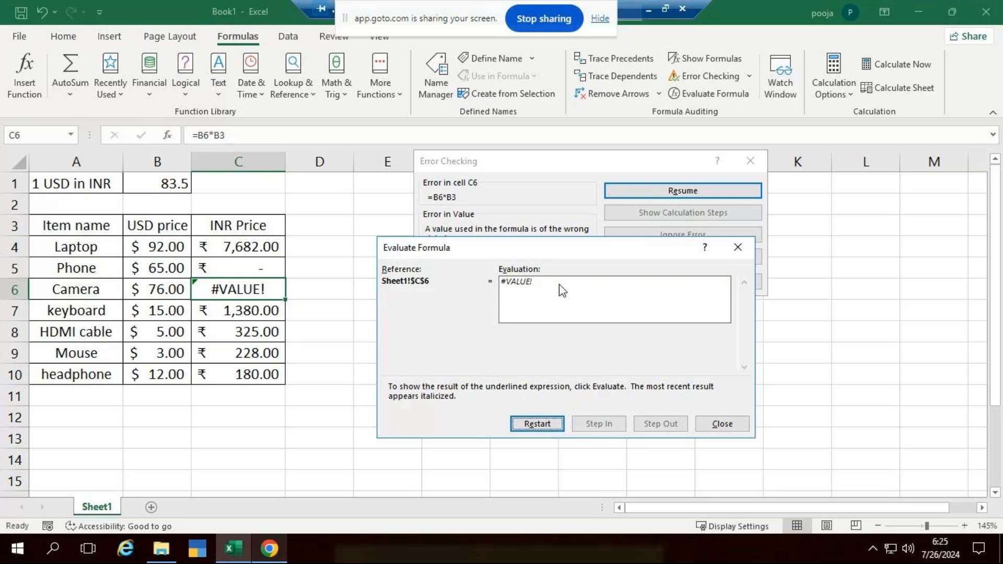
click(546, 429)
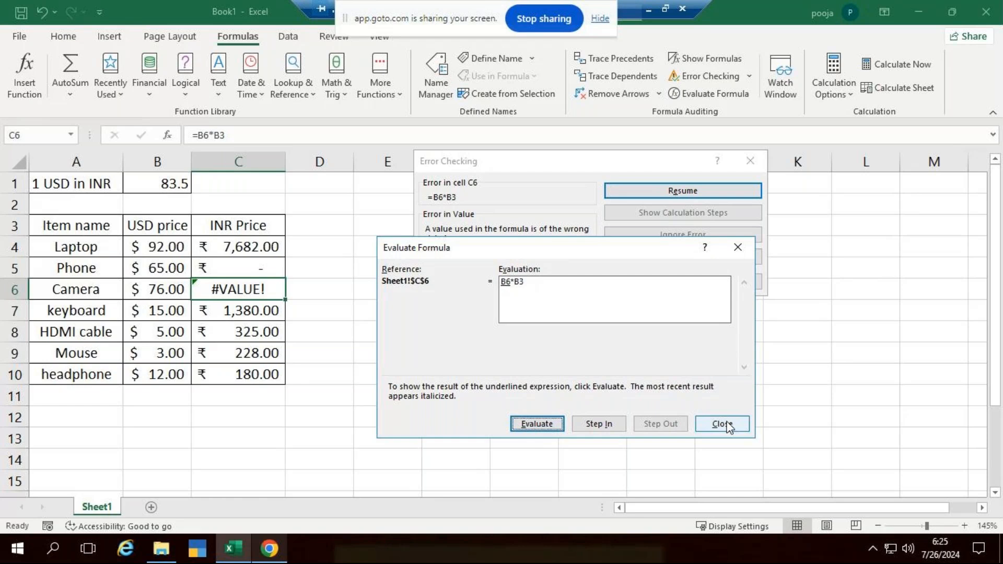
click(729, 426)
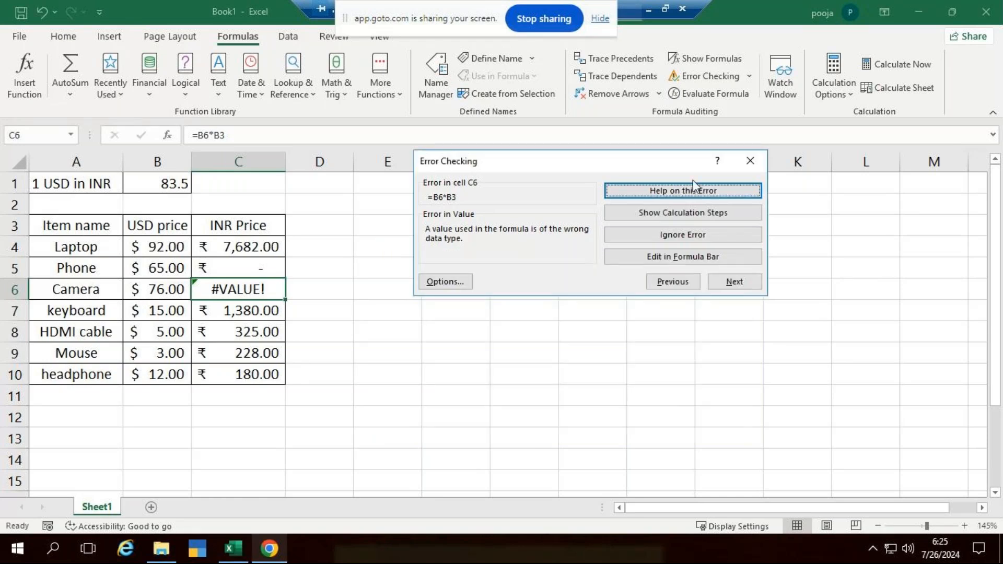
Step: Ignore the error in C6 and run Error Checking on the sheet again
click(669, 234)
key(Return)
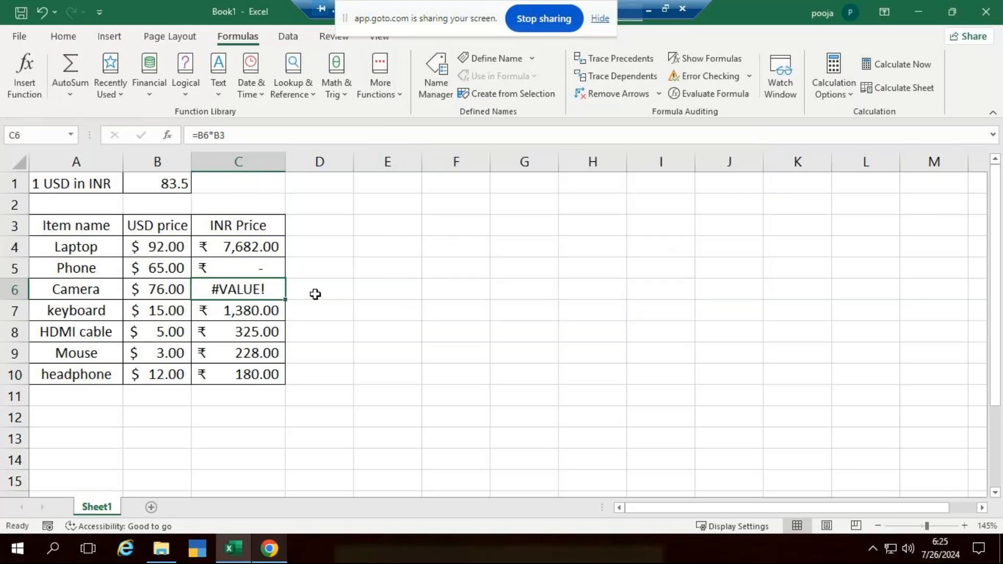
click(721, 79)
click(508, 316)
click(699, 82)
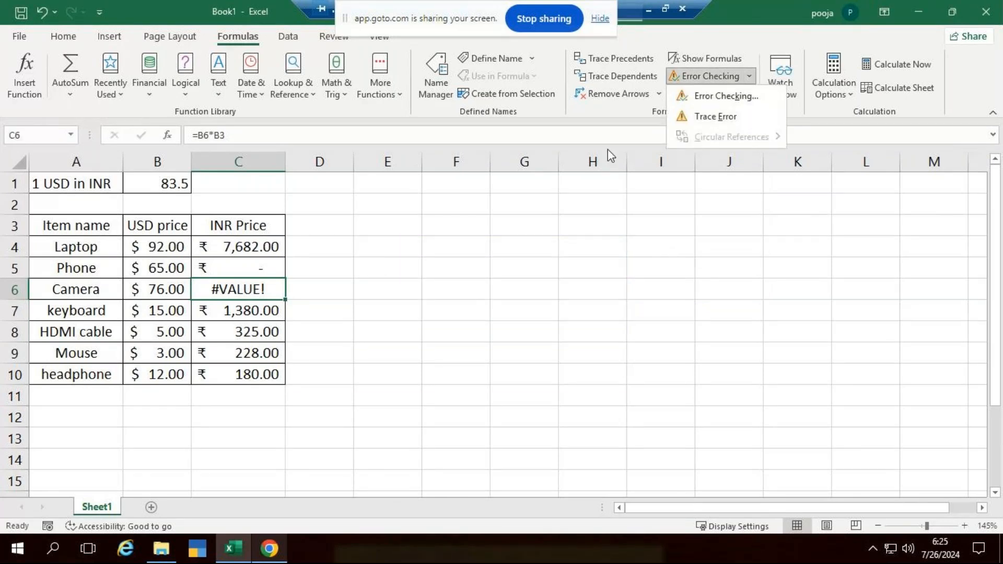
click(586, 265)
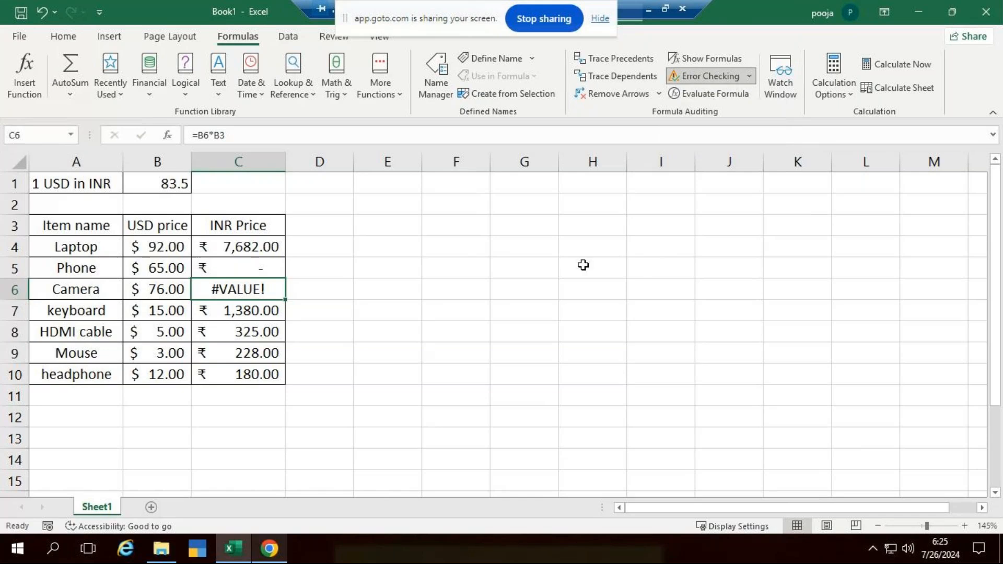
click(235, 266)
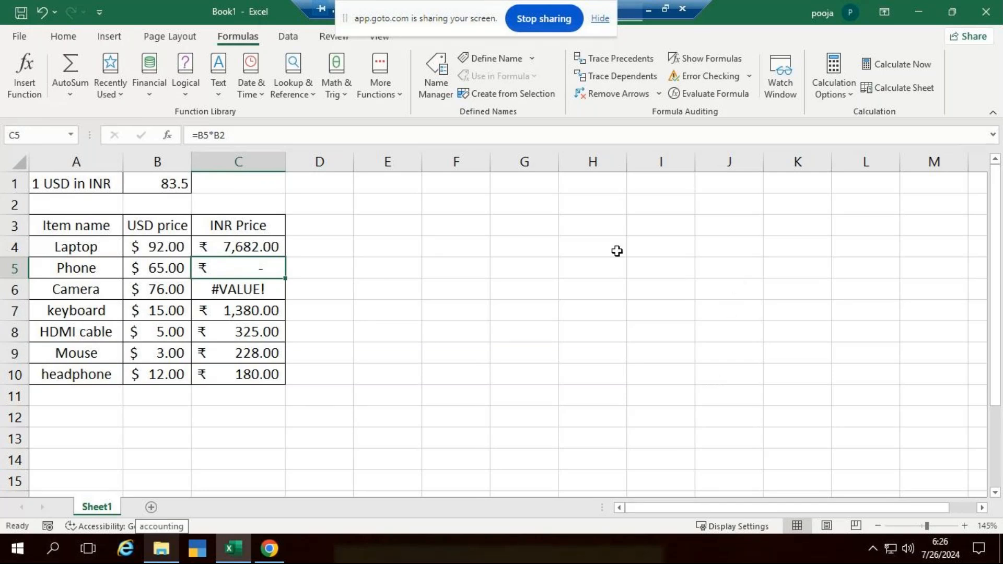
click(748, 79)
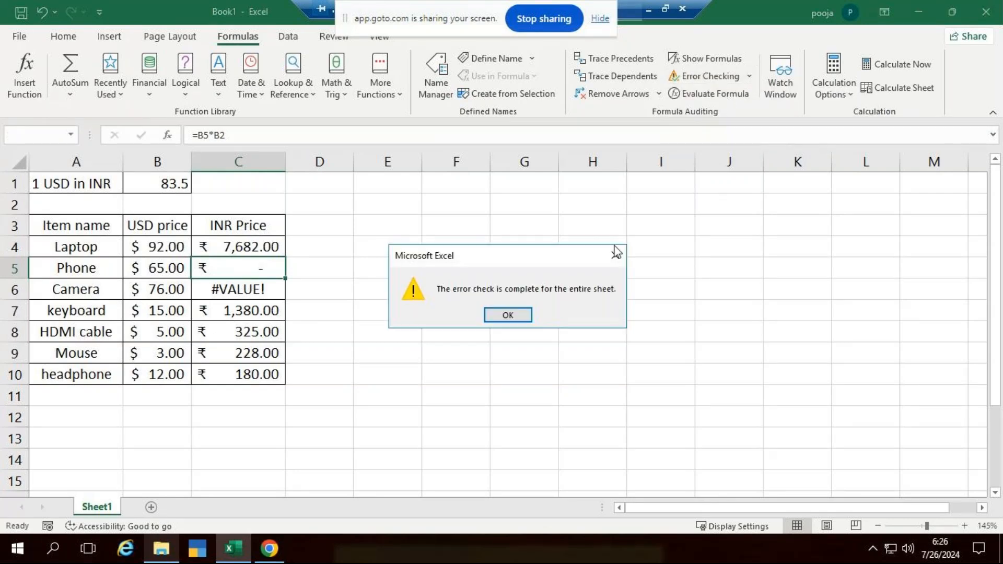
click(509, 316)
Step: Undo the last fill in the INR Price column and refill the C4 formula down to C10
key(ctrl+z)
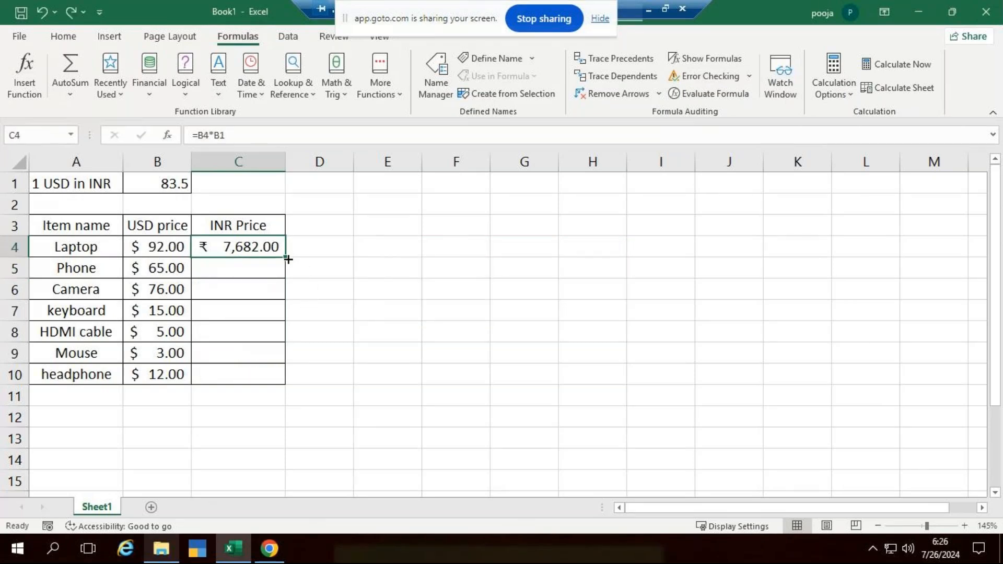
drag(288, 260, 288, 385)
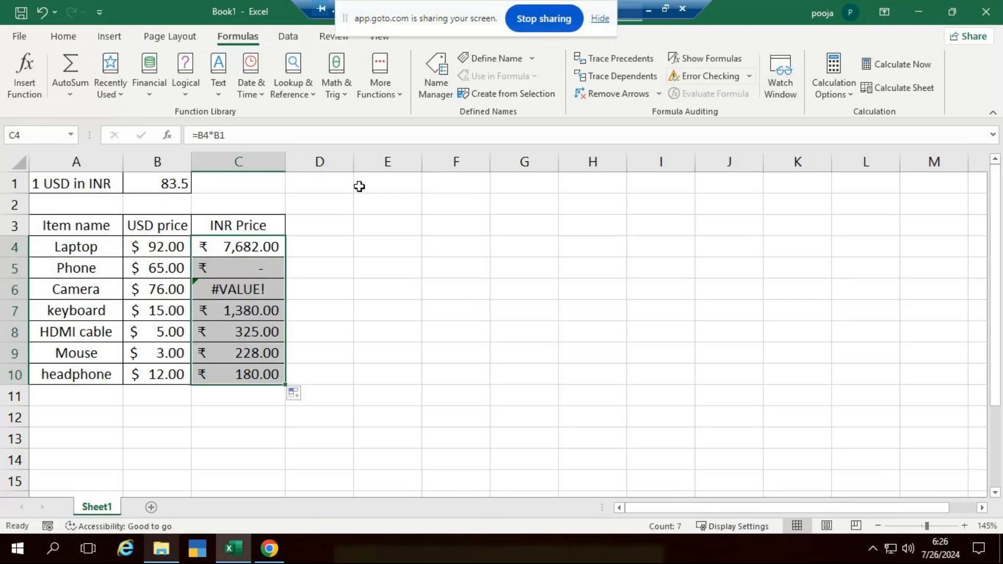
Step: Check the Camera row's INR price in C6 for errors again and step through its evaluation
click(256, 295)
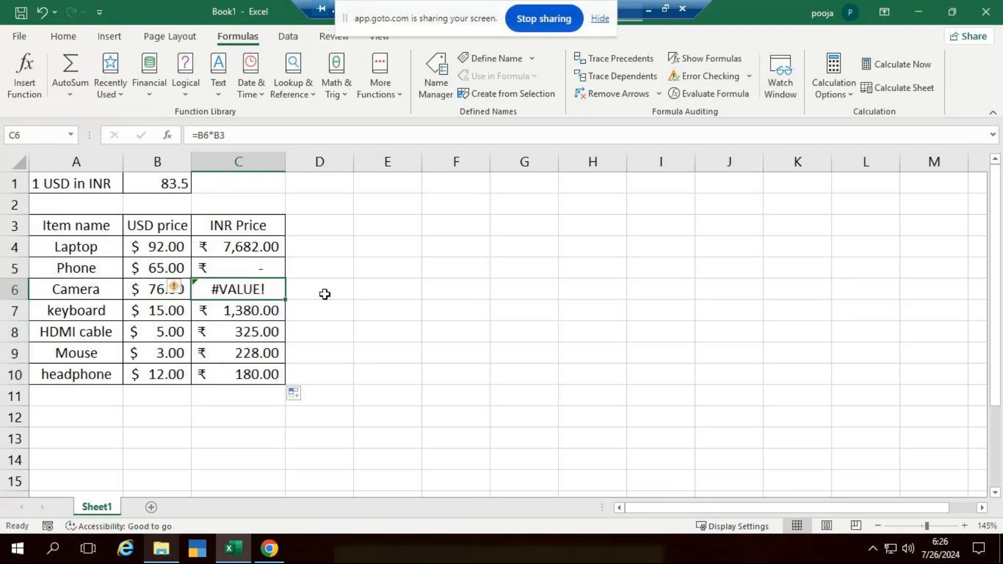
click(718, 79)
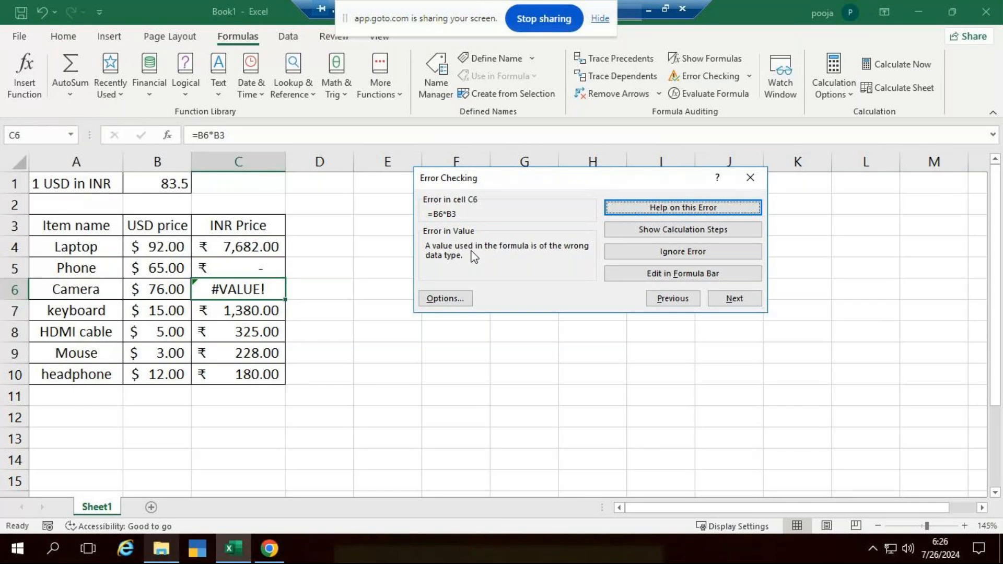
click(702, 233)
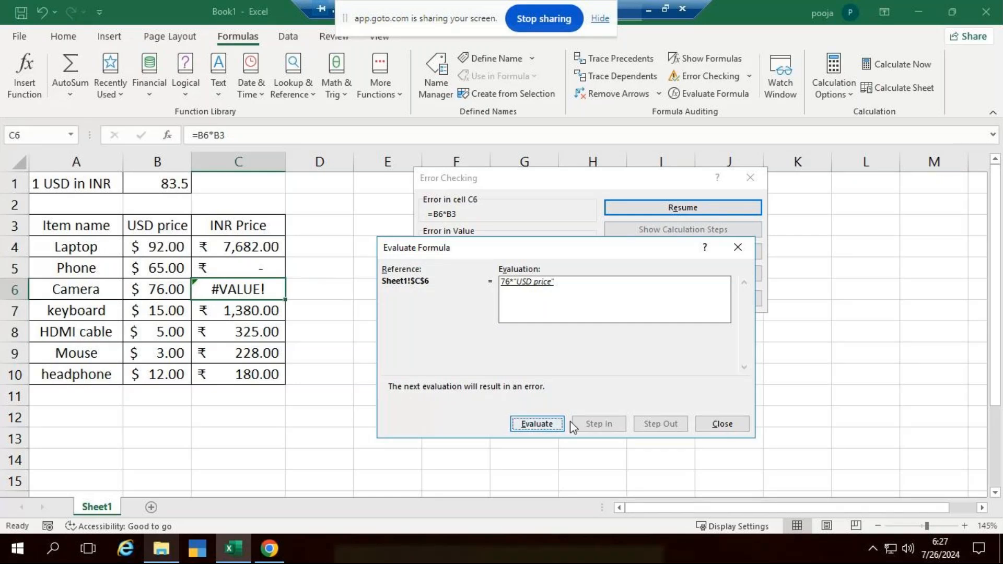
click(534, 425)
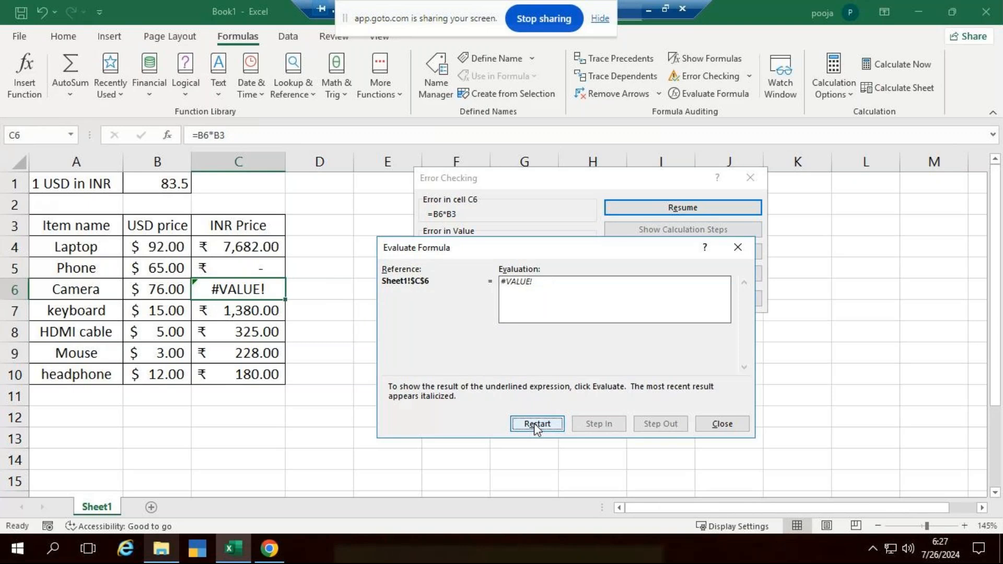
click(534, 423)
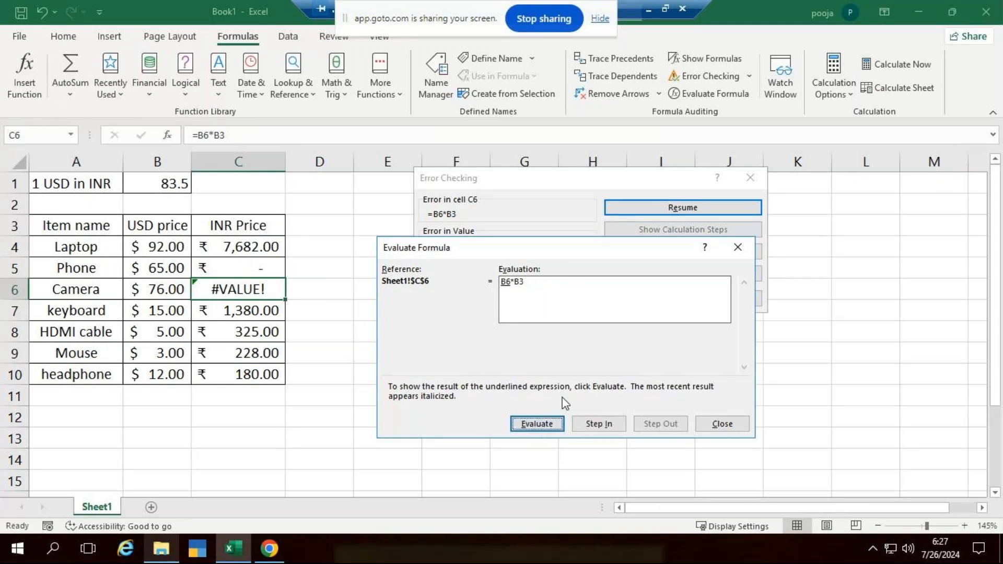
click(723, 425)
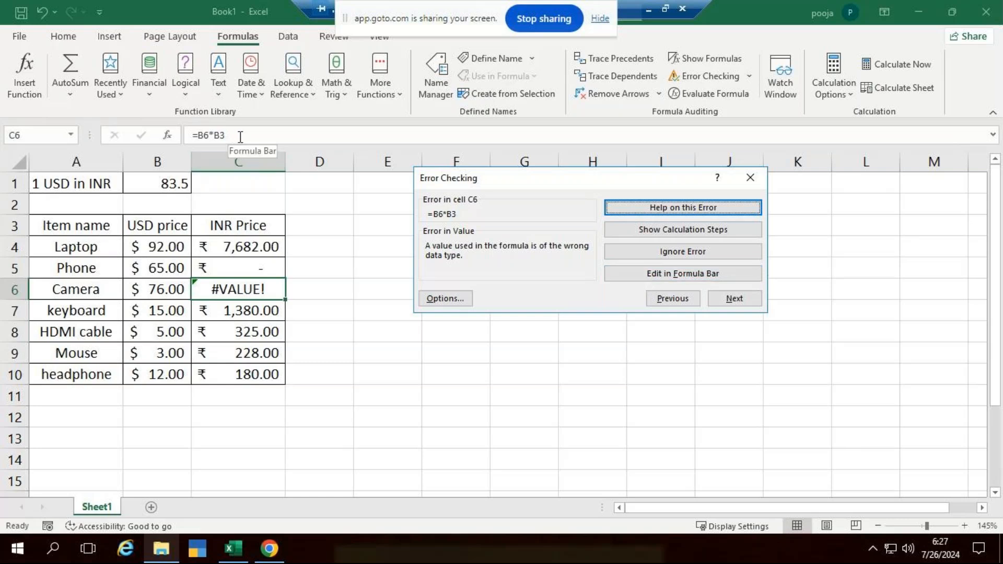
Step: Open C6's formula for editing from the error checker, resume checking without edits, and close the checker
click(697, 274)
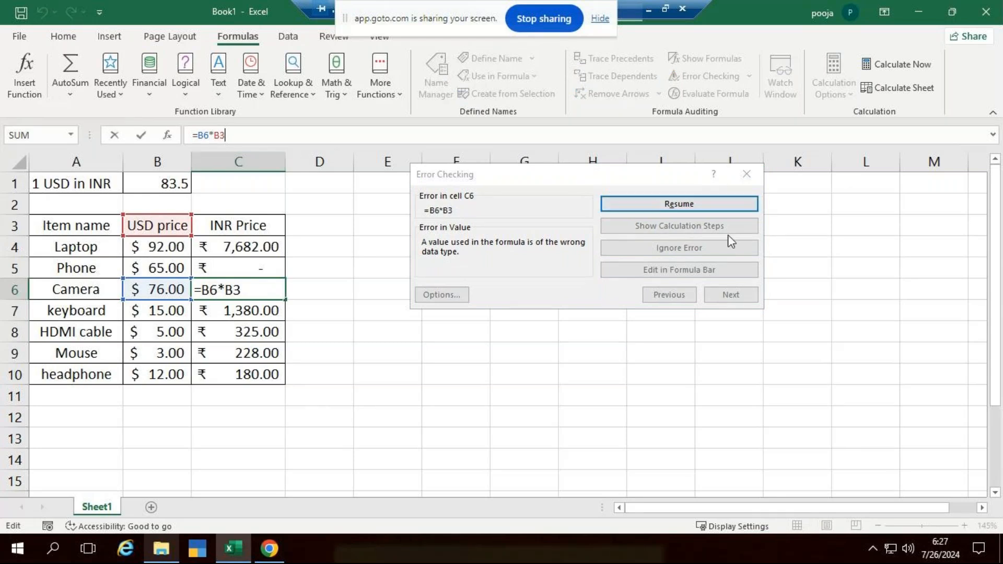
click(653, 204)
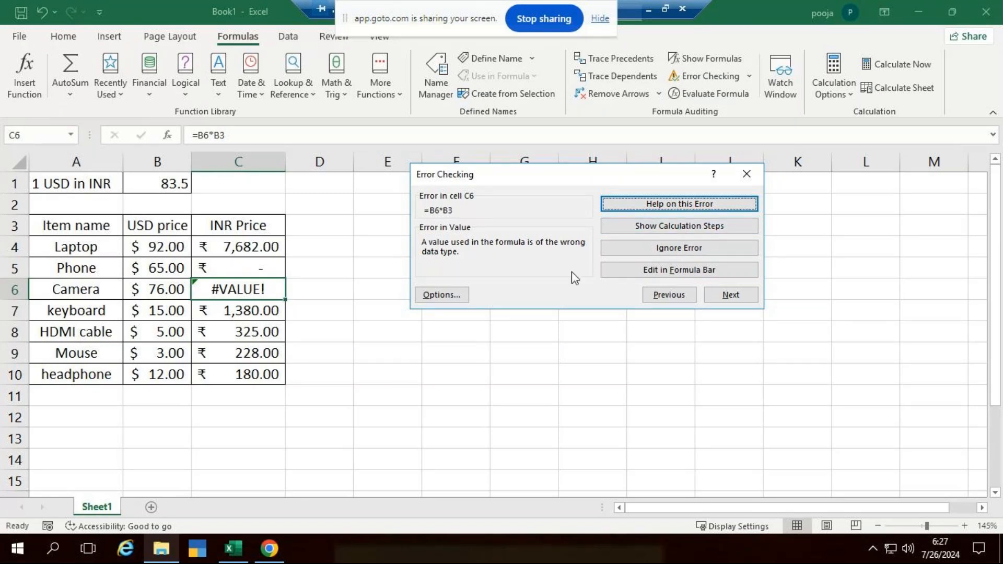
click(746, 174)
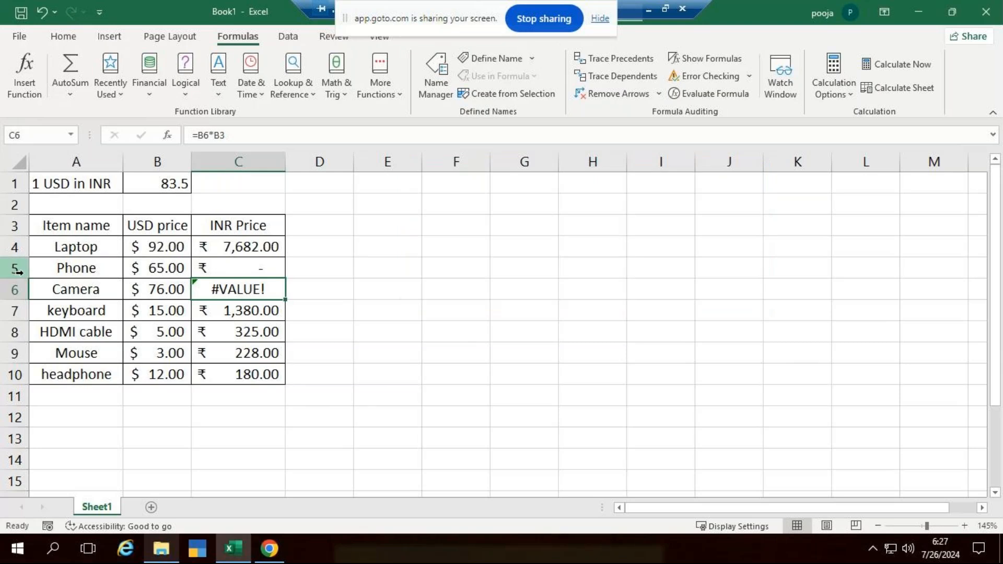
Step: Clear the INR prices in C4:C10 and enter =B4*$B$1 in C4
drag(188, 244, 309, 375)
key(Delete)
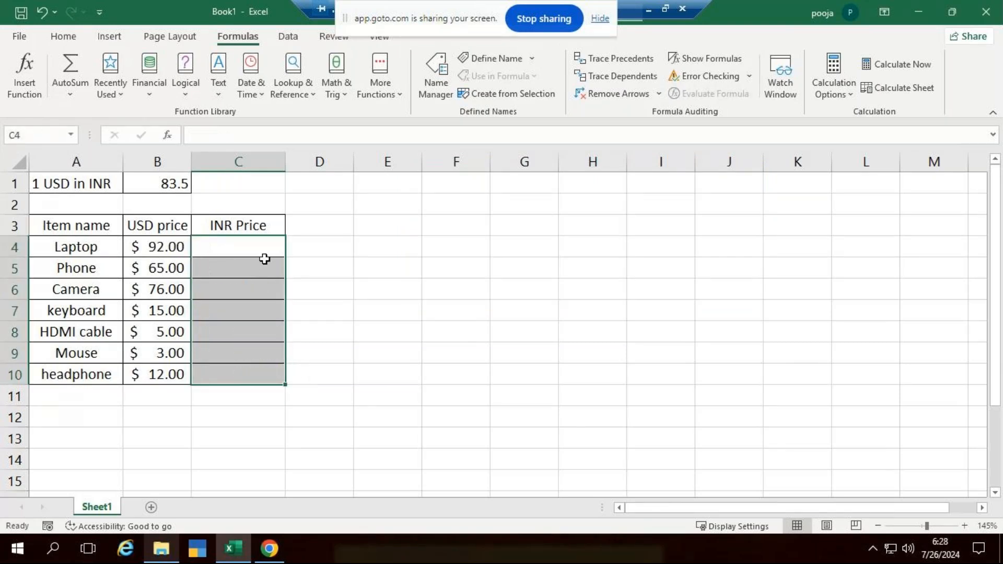
click(260, 255)
text(=)
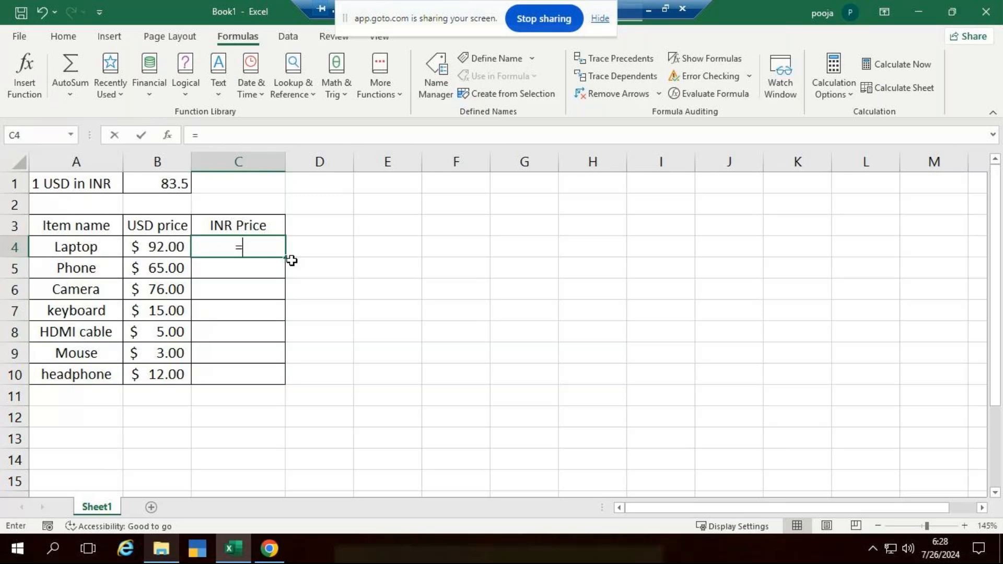
click(145, 244)
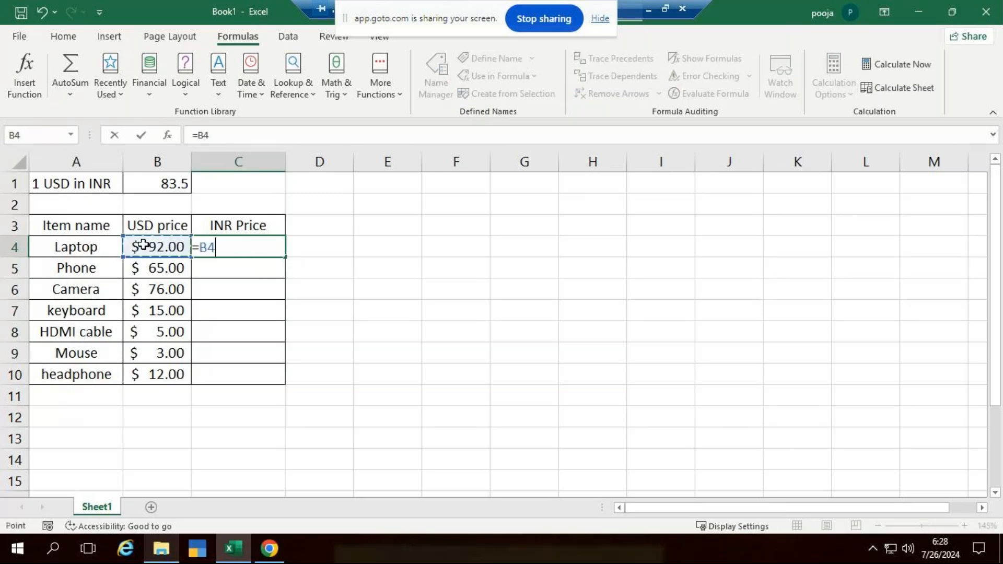
text(*)
click(156, 185)
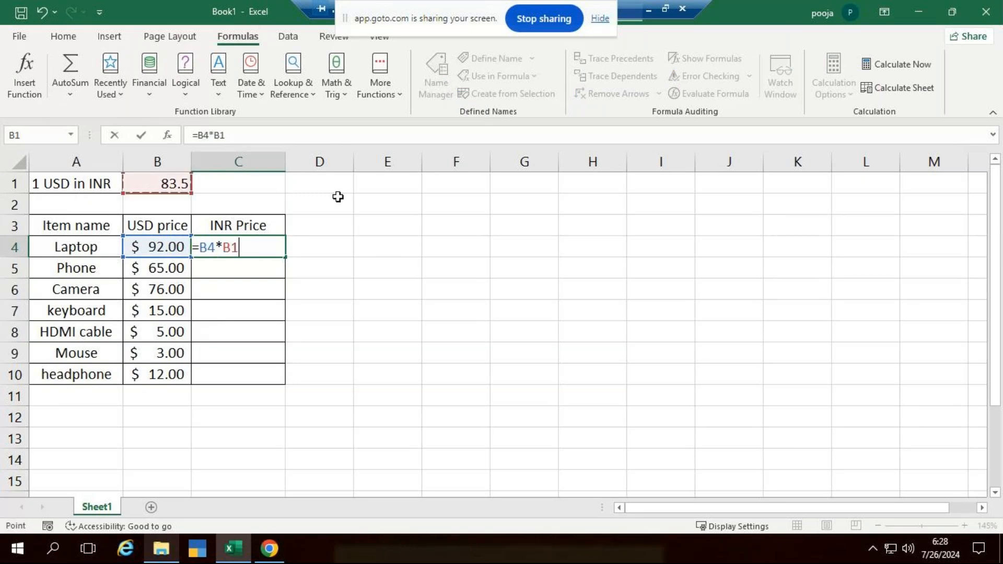
key(F4)
key(Return)
Step: Fill the C4 formula down to C10 and total the INR prices in C11 with =SUM(C4:C10)
click(267, 244)
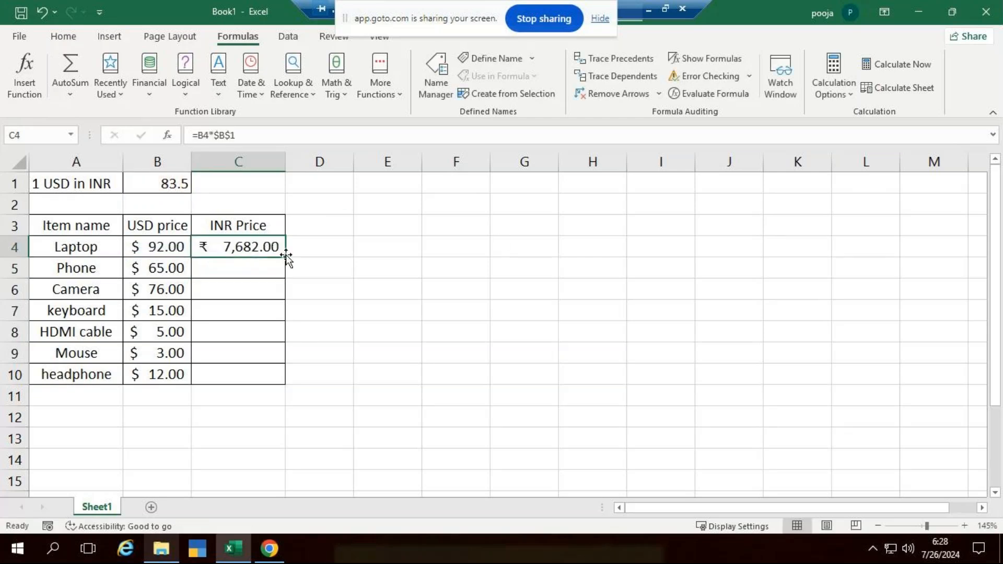
drag(286, 256, 286, 383)
click(238, 402)
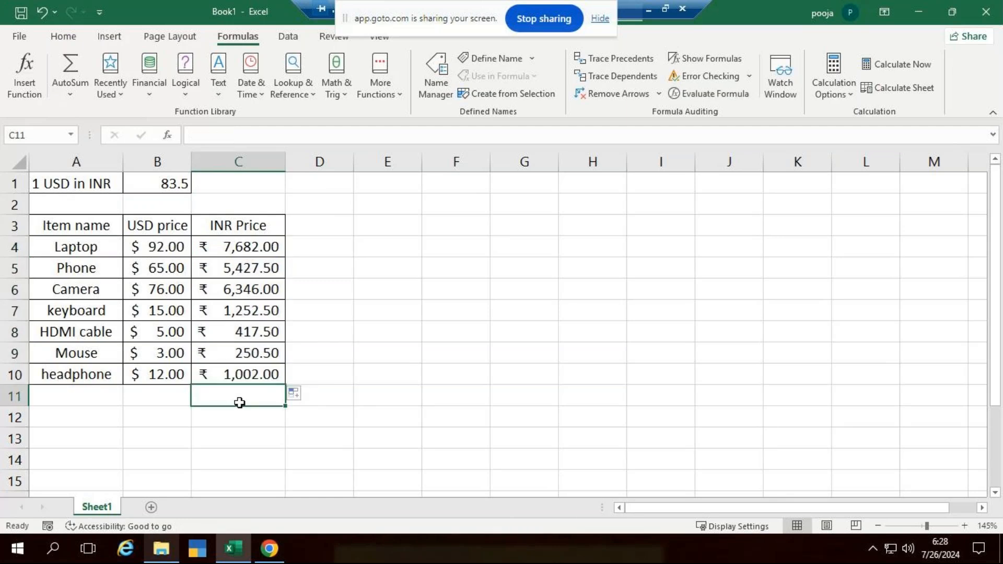
key(alt+equal)
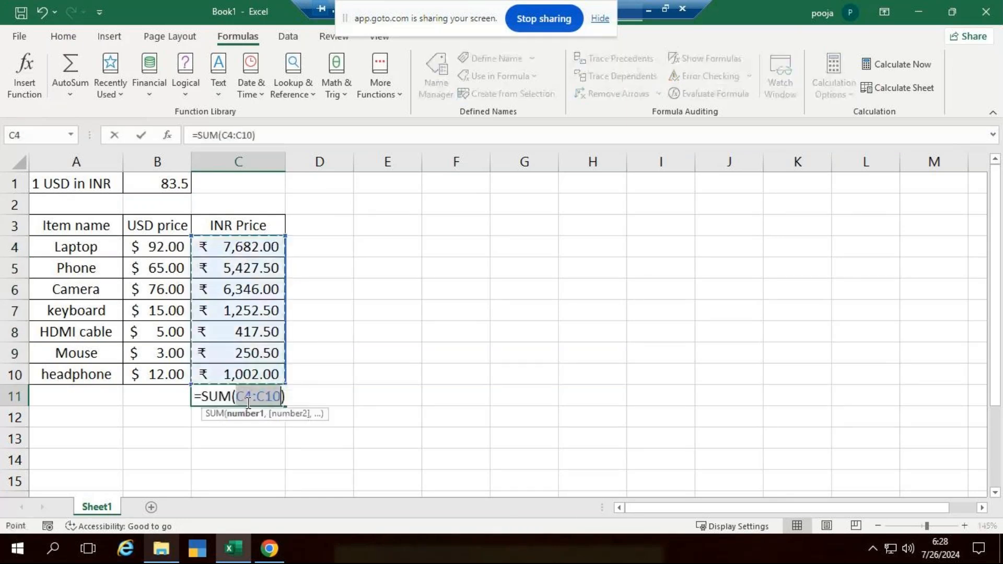
key(Return)
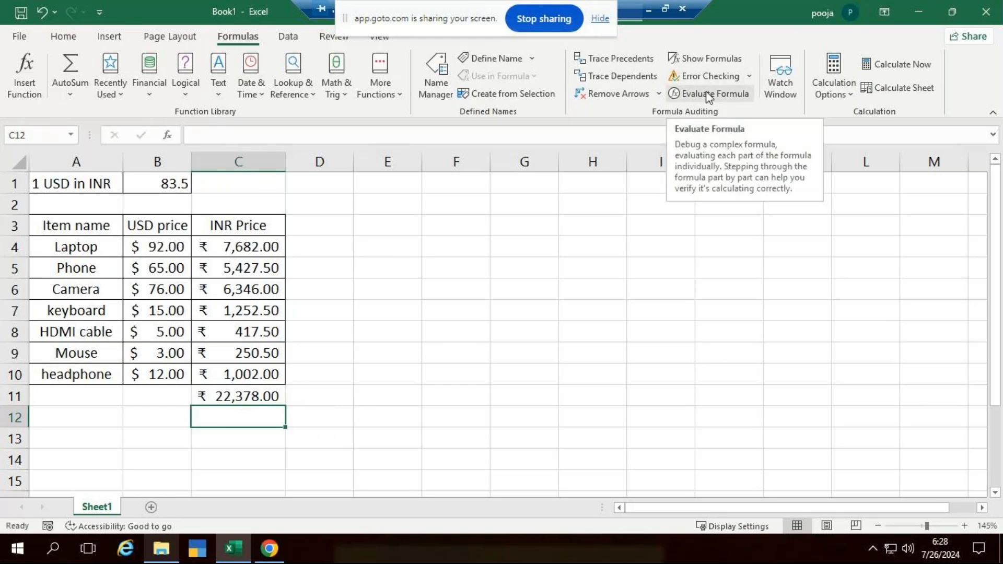
Step: Evaluate the SUM formula in C11 with Evaluate Formula, restart the evaluation once, and close the evaluator
click(237, 398)
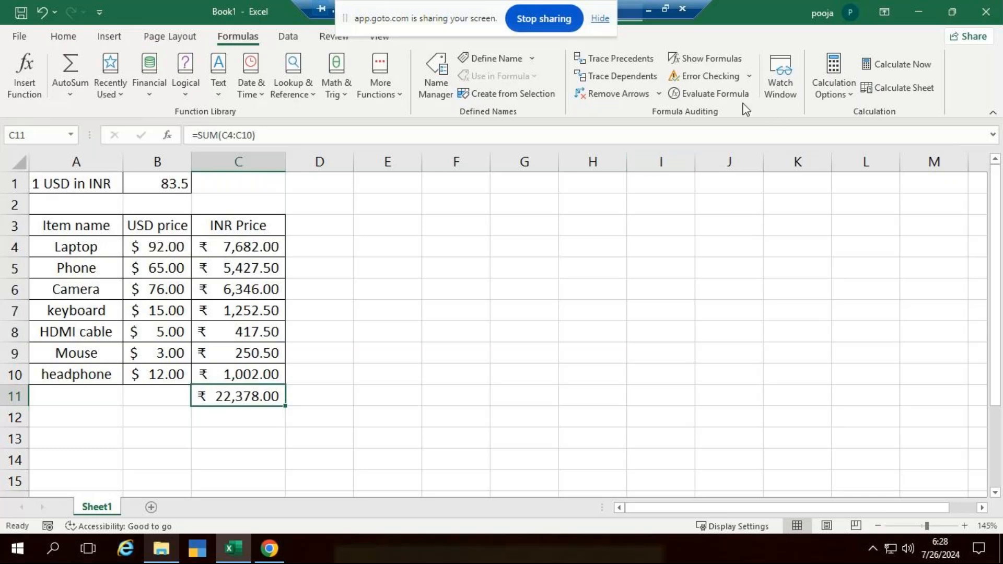
click(726, 101)
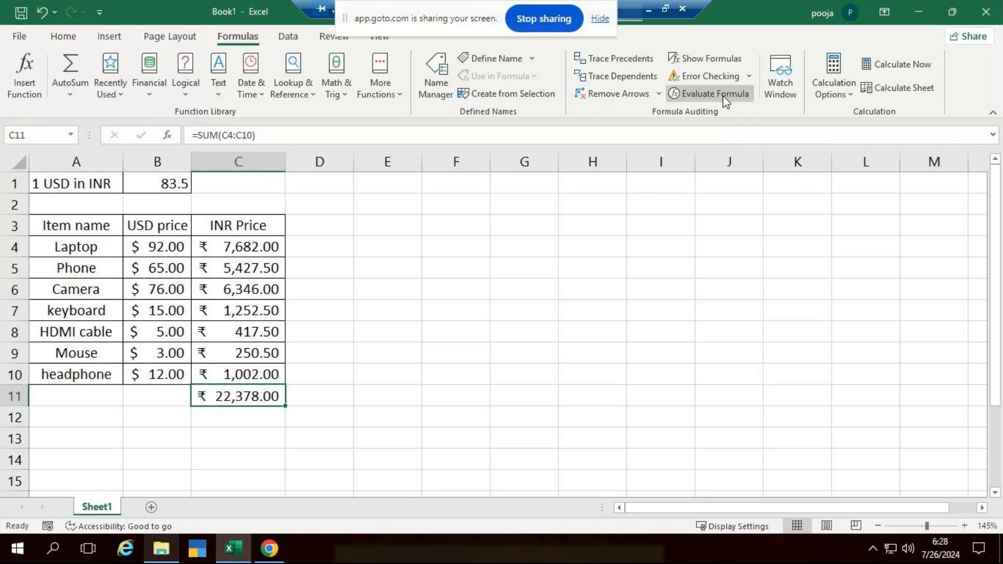
drag(604, 247, 604, 183)
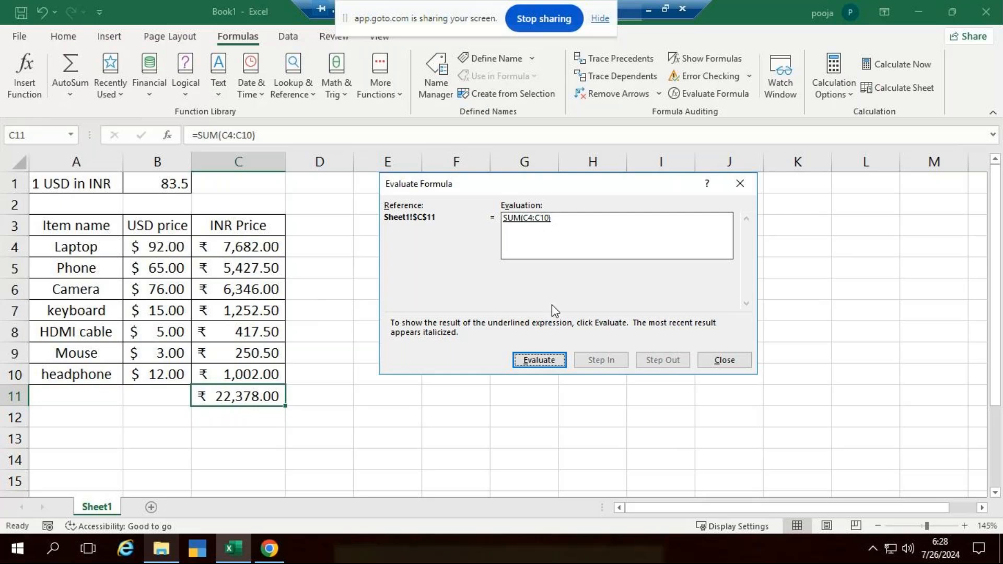
click(554, 364)
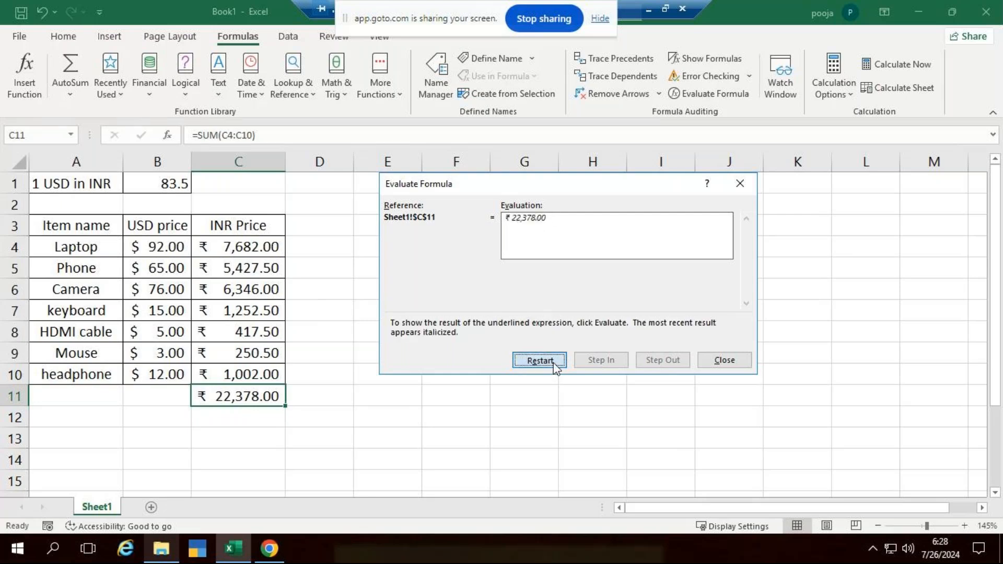
click(555, 366)
click(555, 365)
click(718, 361)
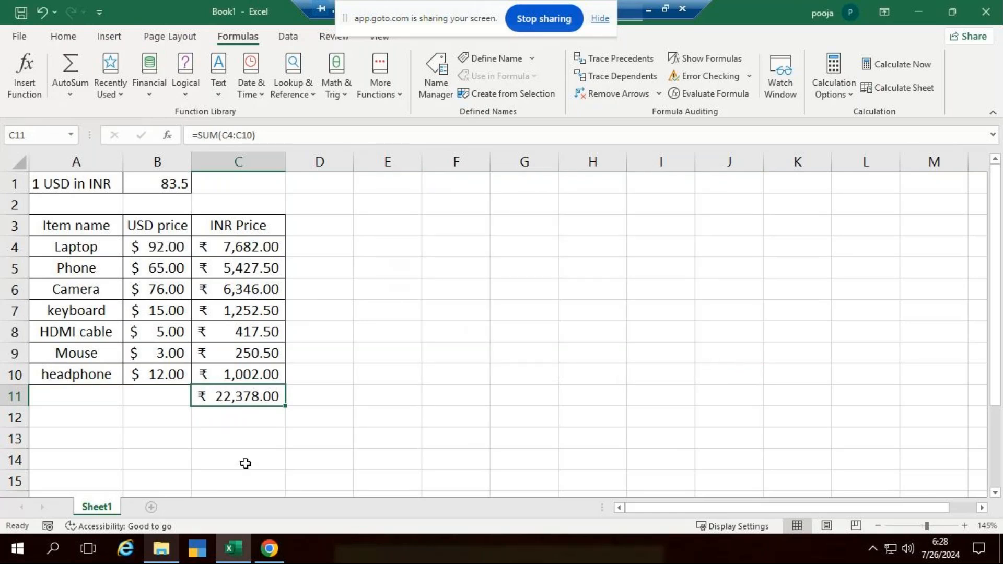
Step: Add a new worksheet and look through the list of recent workbooks for one to open
click(151, 507)
ctrl+scroll(388, 369, up, 10)
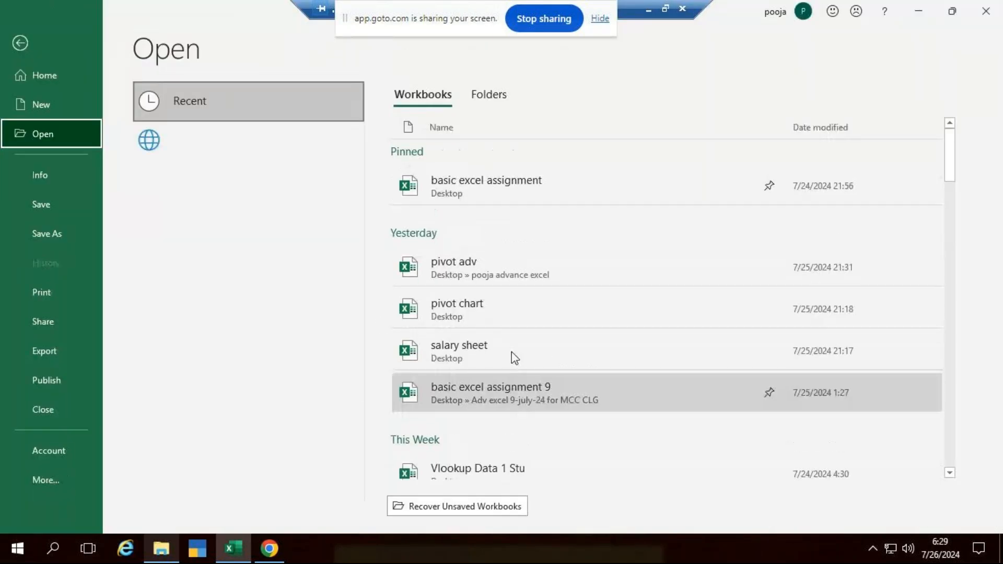
scroll(531, 453, down, 3)
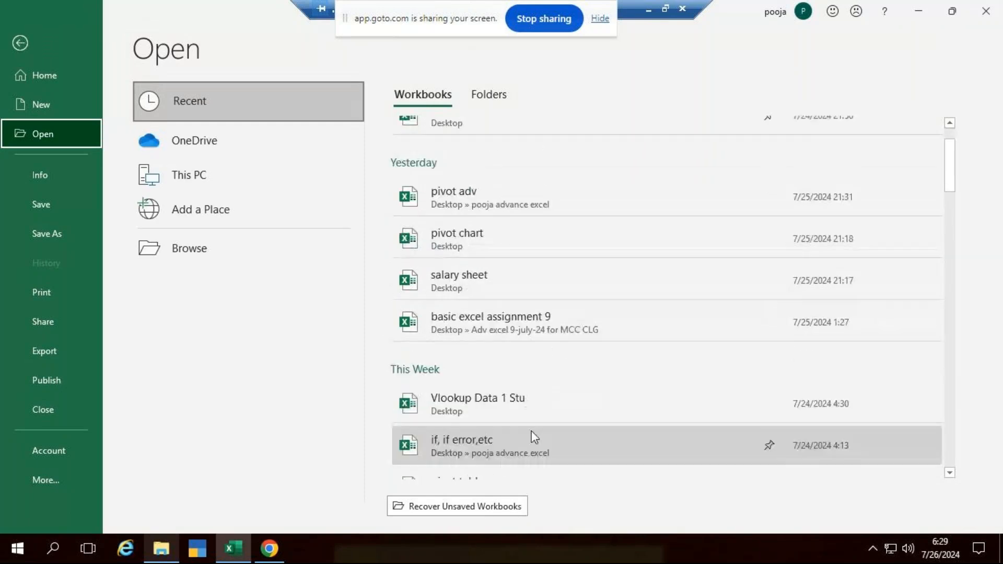
scroll(513, 395, up, 1)
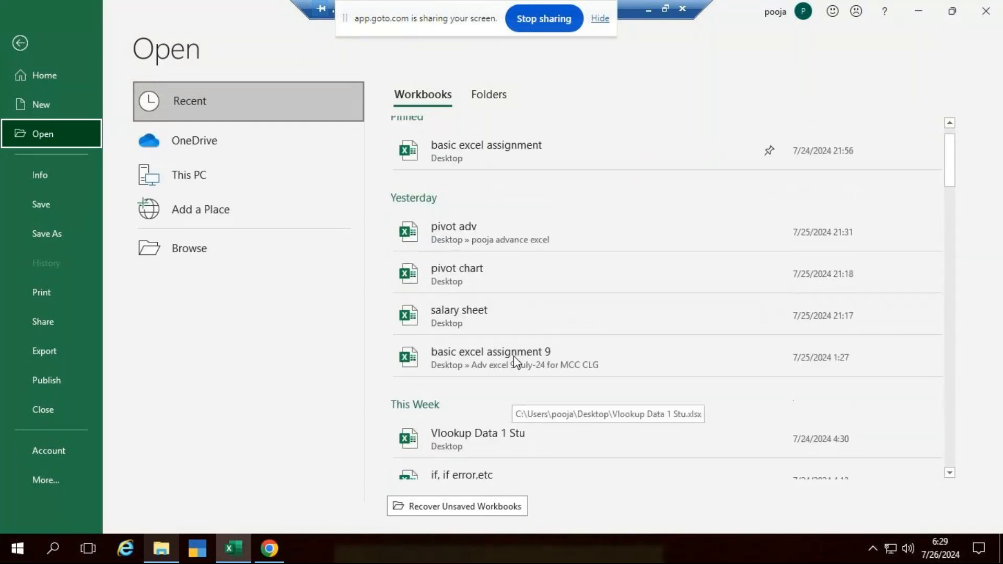
scroll(514, 359, down, 3)
scroll(516, 362, down, 6)
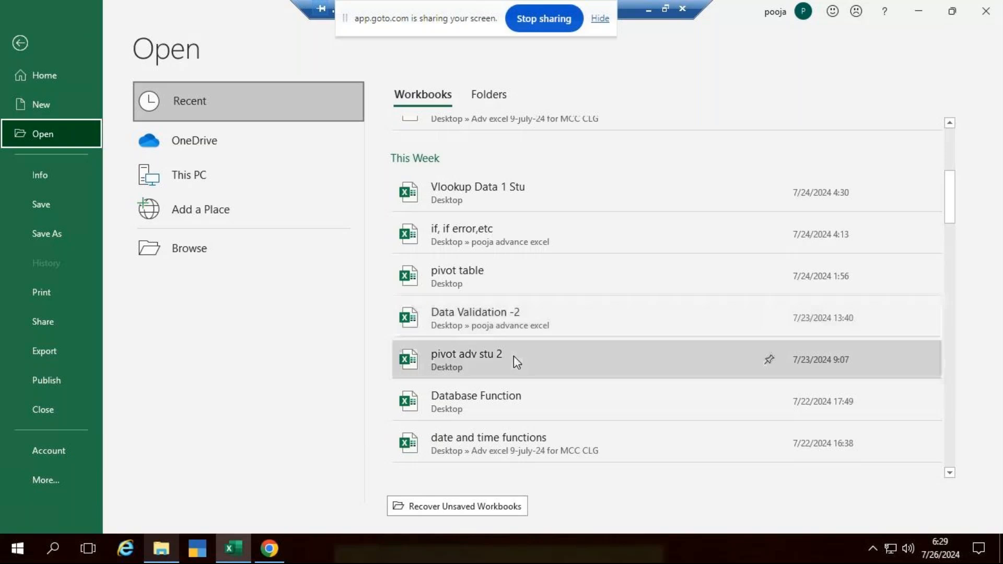
scroll(547, 374, down, 4)
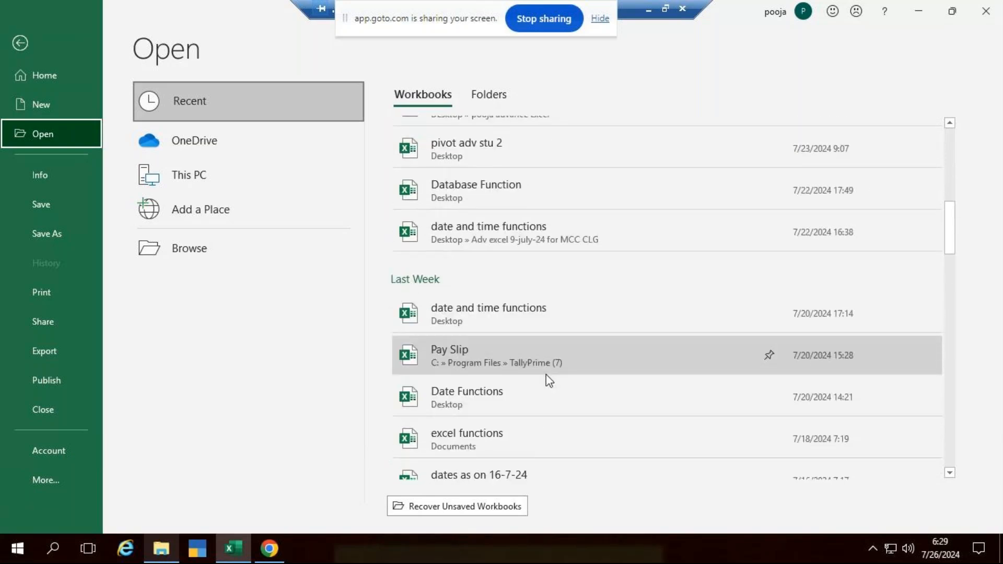
Step: Switch to the GoTo Meeting window, browse its participant list, and copy the session link
click(649, 9)
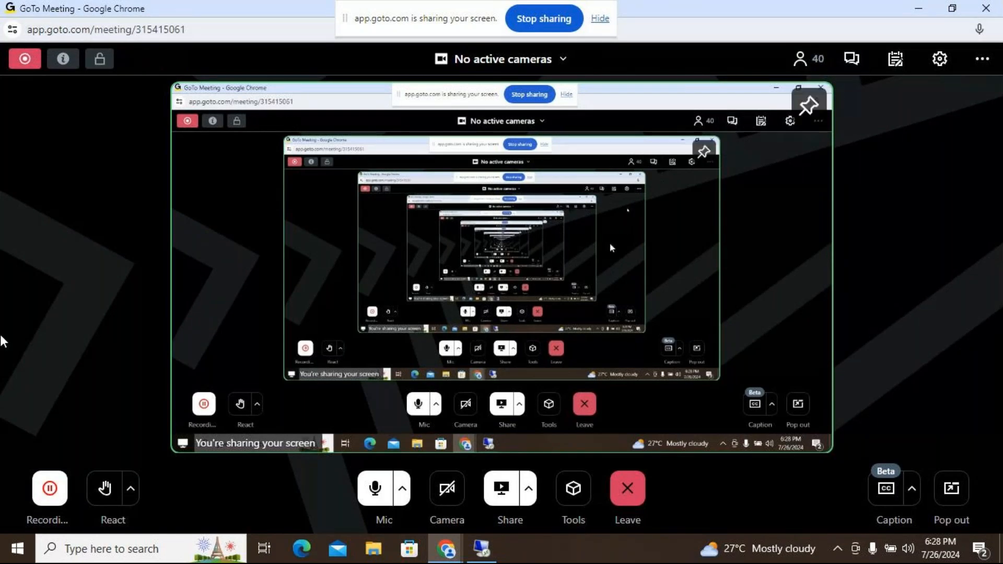
click(806, 65)
scroll(876, 390, down, 5)
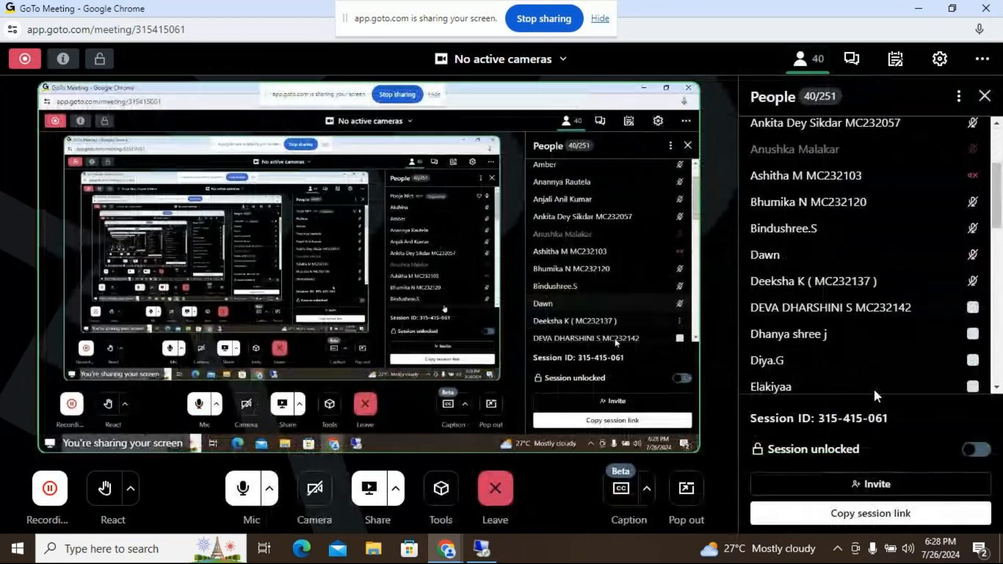
triple_click(902, 454)
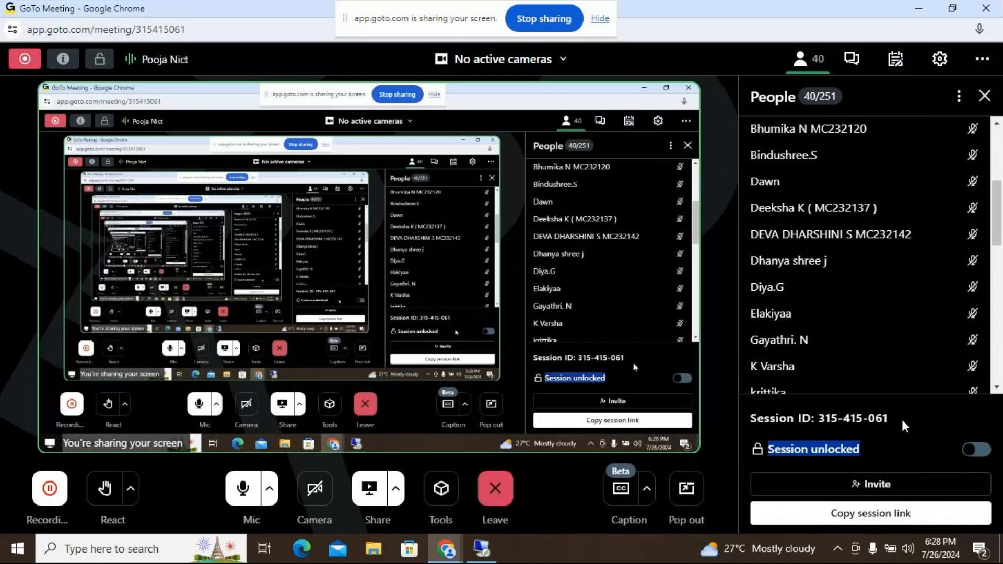
click(910, 514)
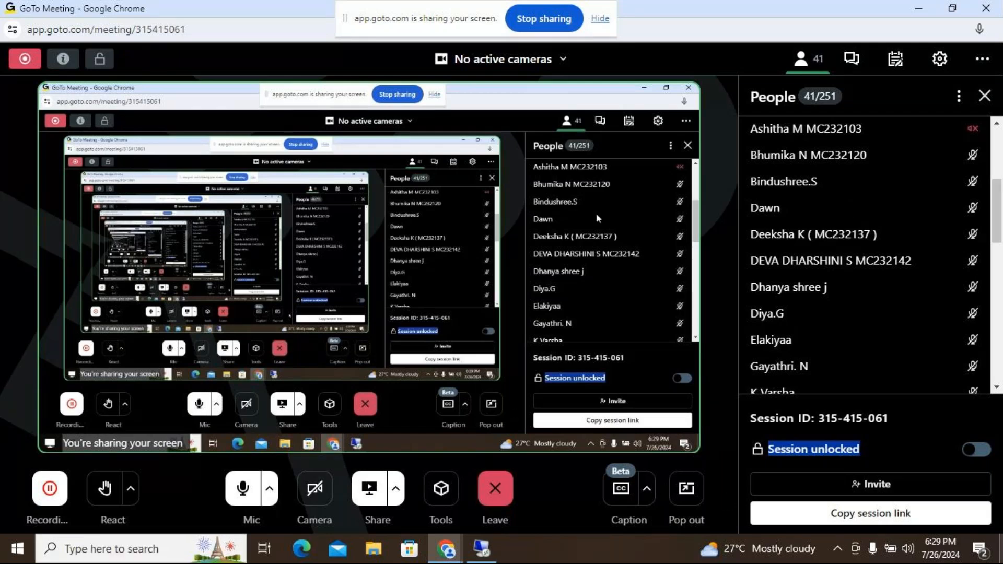
Step: Switch to the other Chrome window with the GoTo page, open a new tab, and maximize the window
click(438, 556)
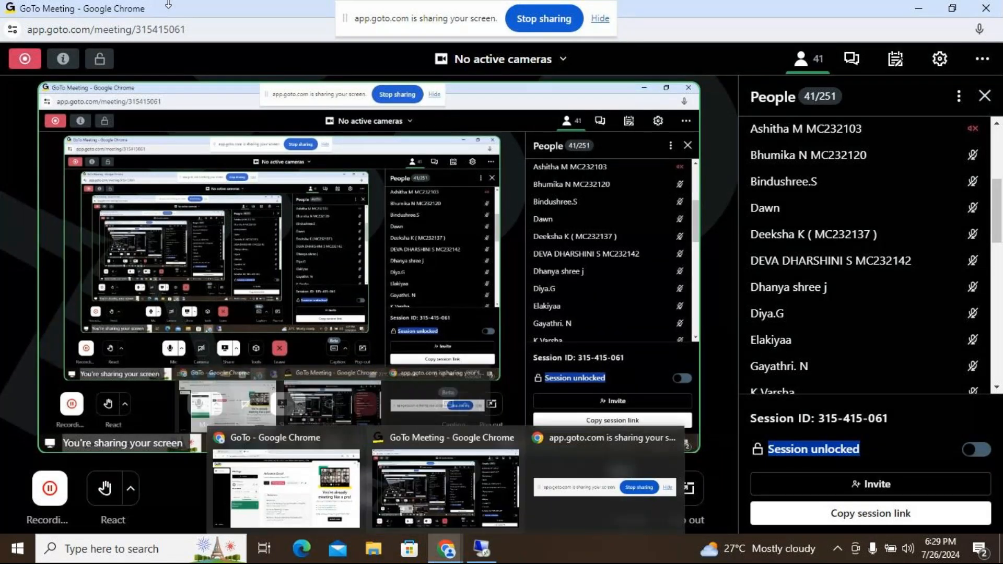
click(309, 494)
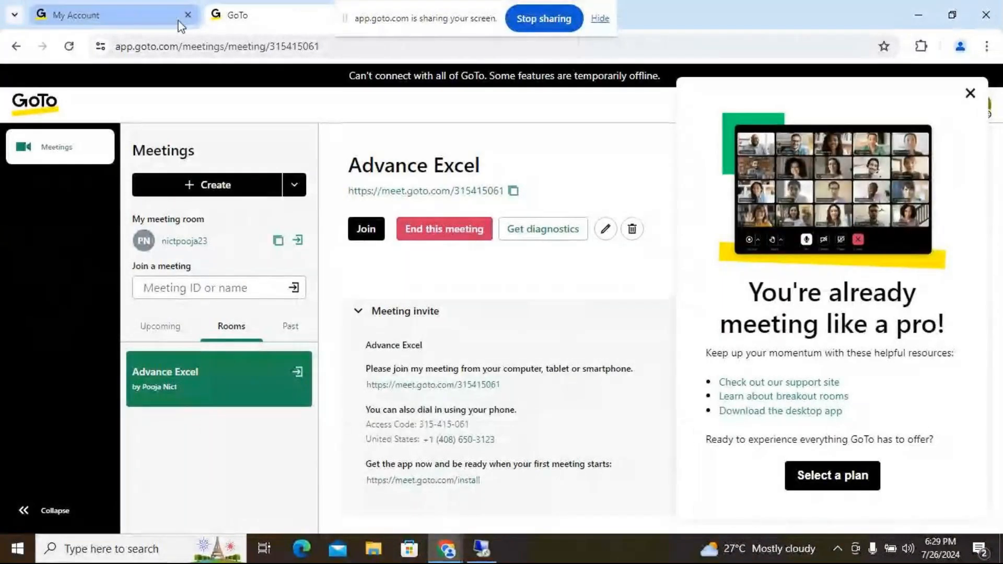
click(961, 15)
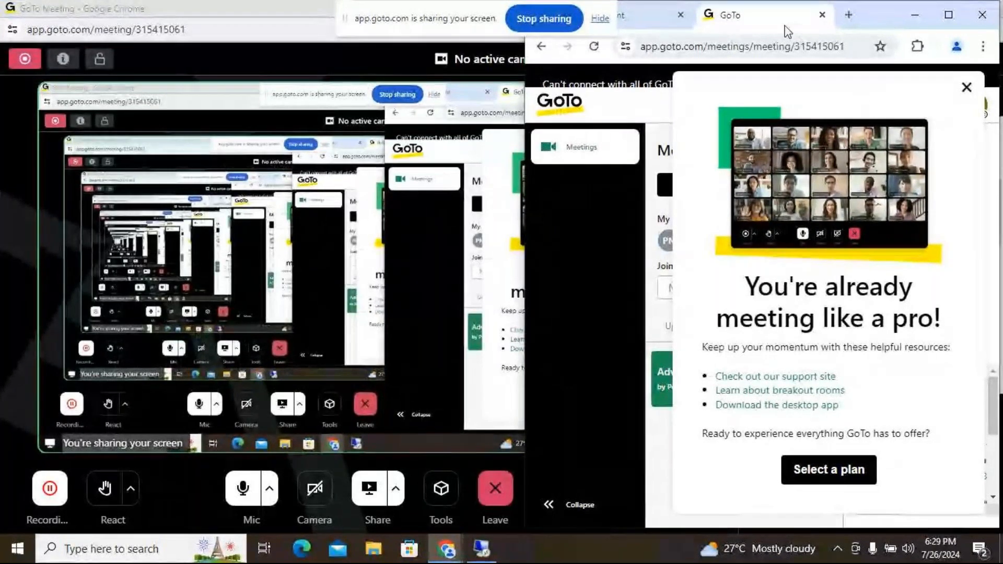
click(849, 14)
click(950, 15)
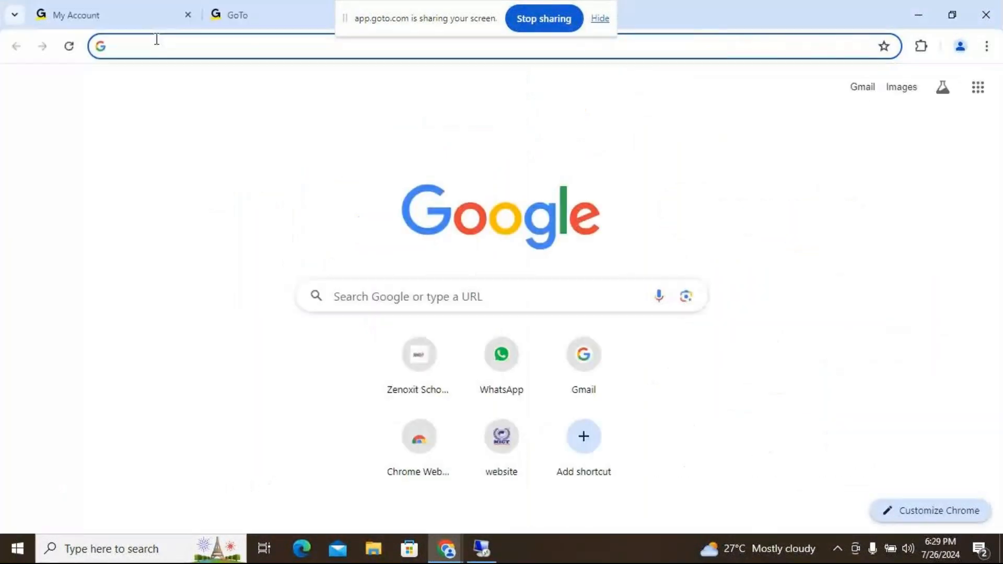
Step: Search the web for "whatsapp web" and open the WhatsApp Web result
click(161, 44)
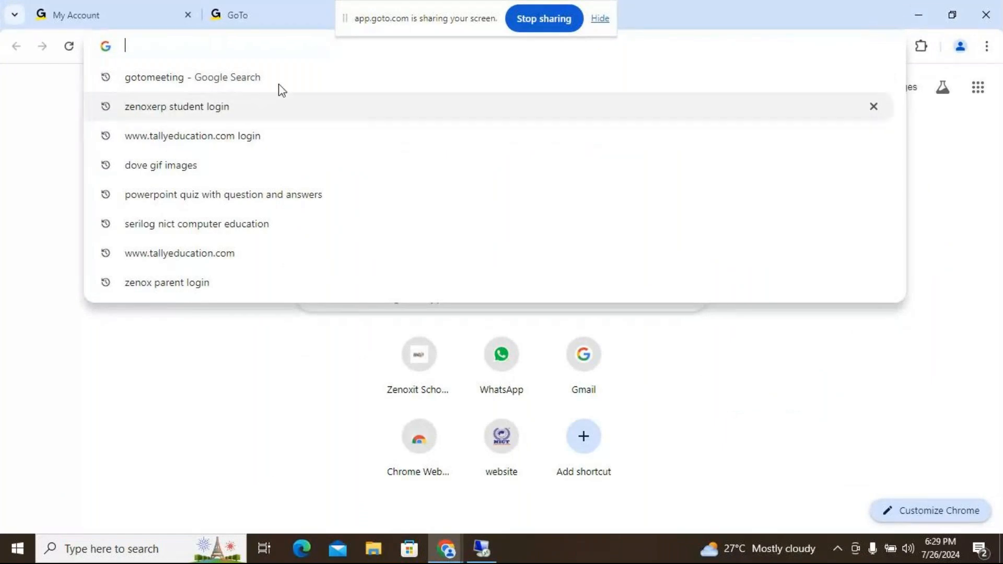
text(wh)
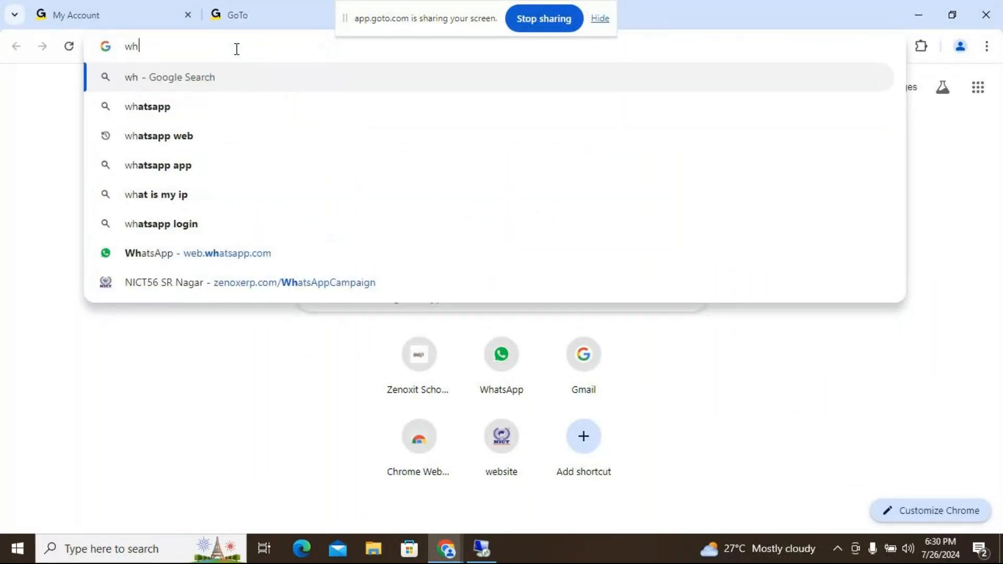
key(Down)
key(Down)
key(Return)
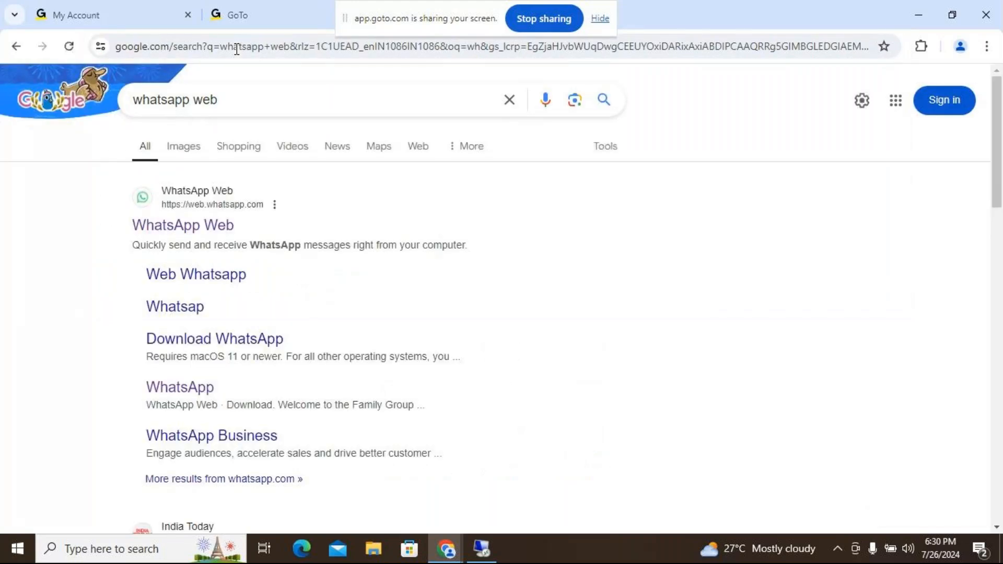
click(181, 225)
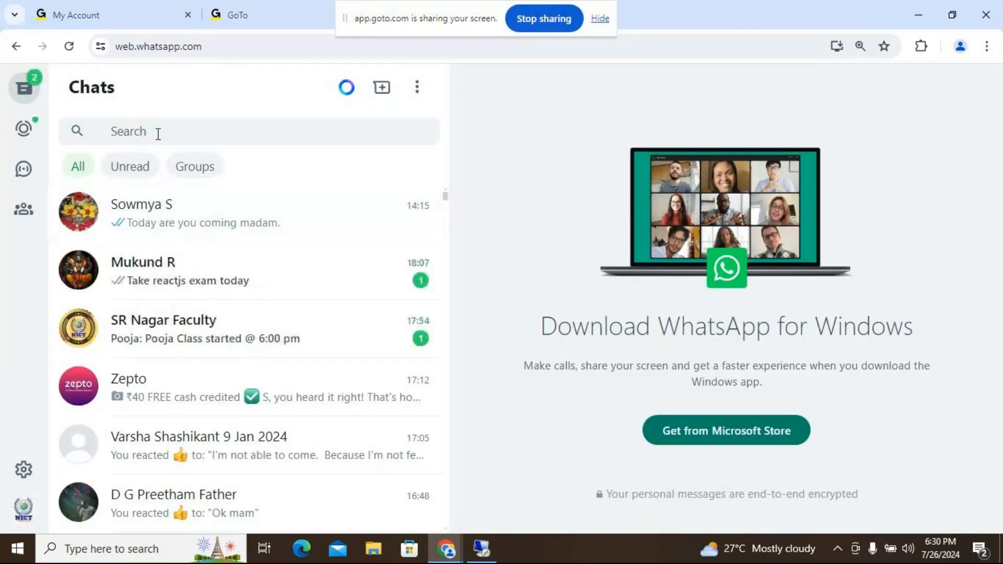
Step: Search the chats for the contact, open their individual chat, and send them the copied meeting session link
click(158, 134)
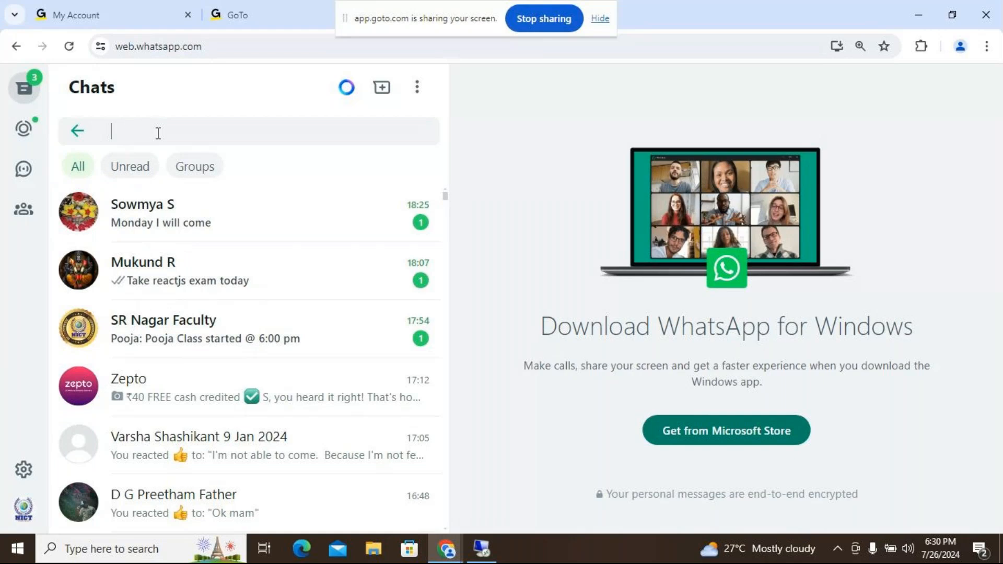
text(po)
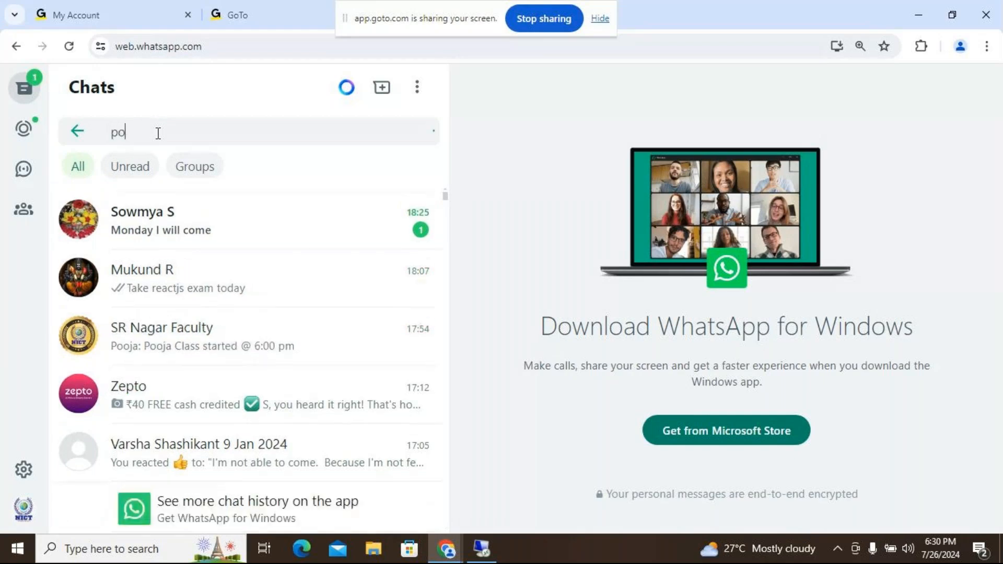
text(oja)
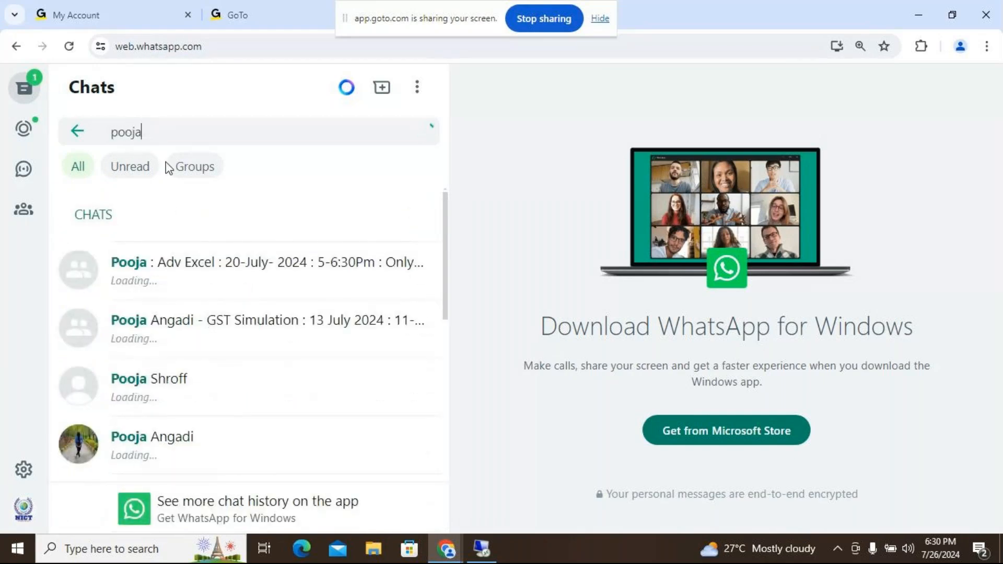
click(314, 463)
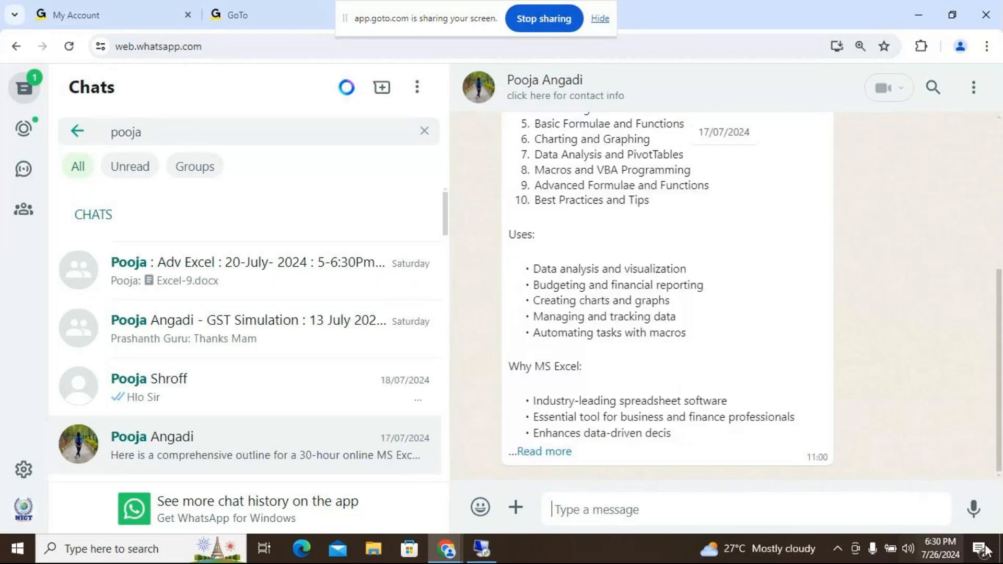
click(560, 511)
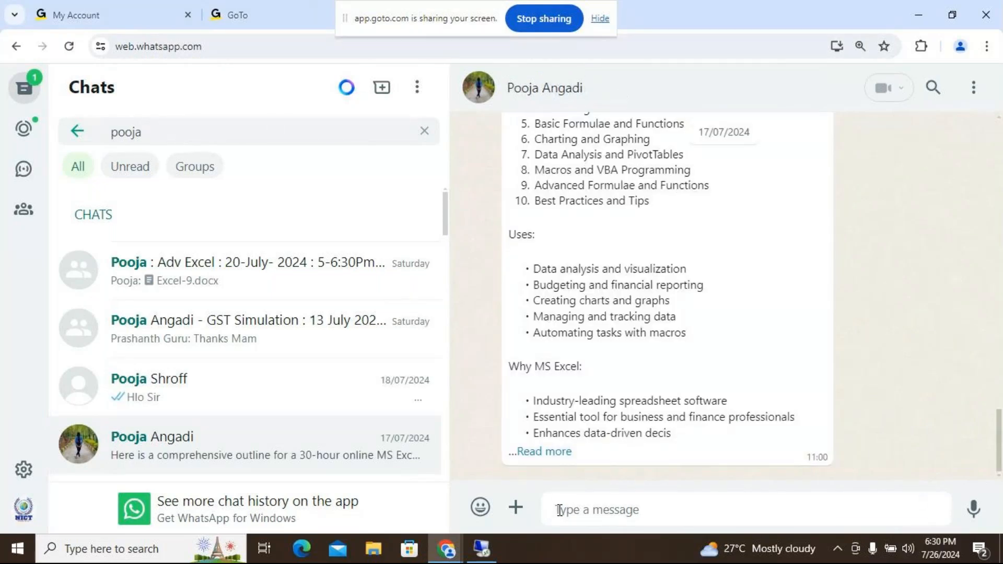
key(ctrl+v)
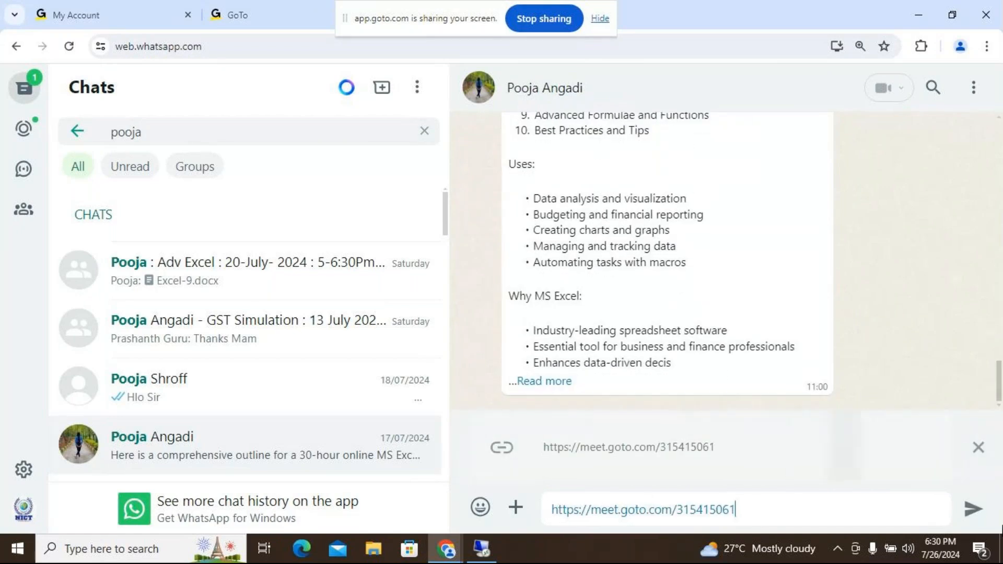
click(976, 519)
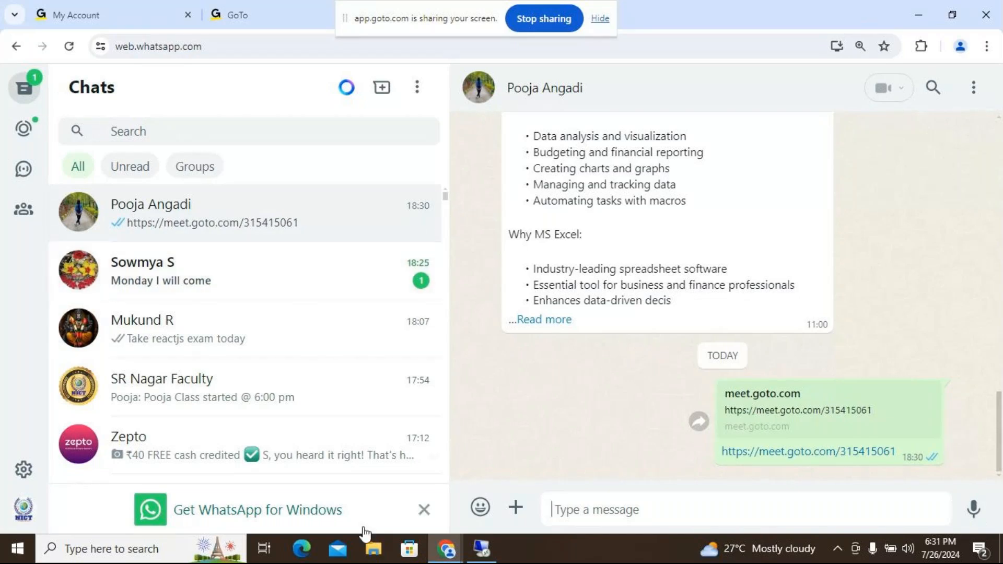
Step: Switch to the GoTo Meeting window, and from there to the remote desktop session running Excel
click(445, 550)
click(445, 489)
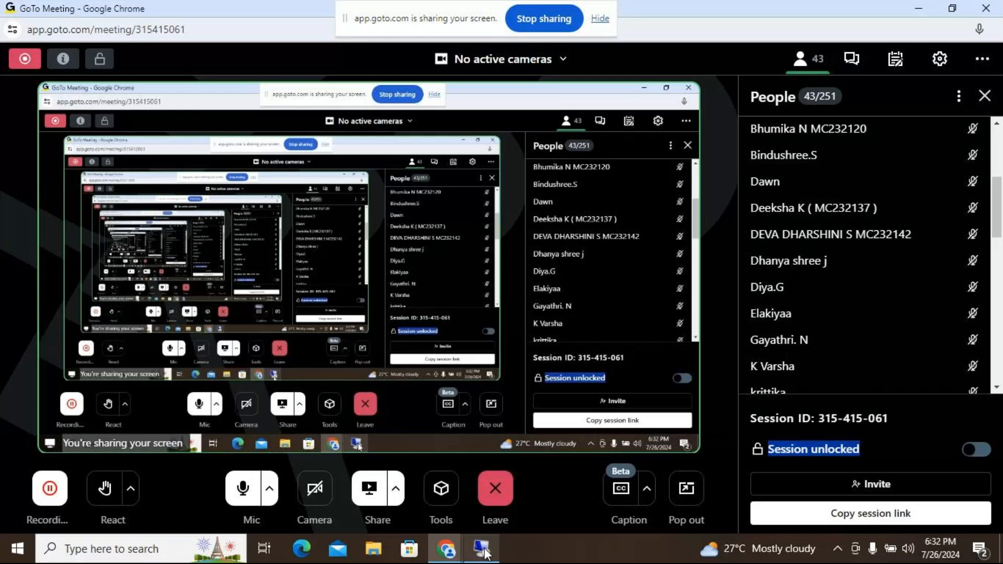
mouse_move(485, 554)
click(489, 486)
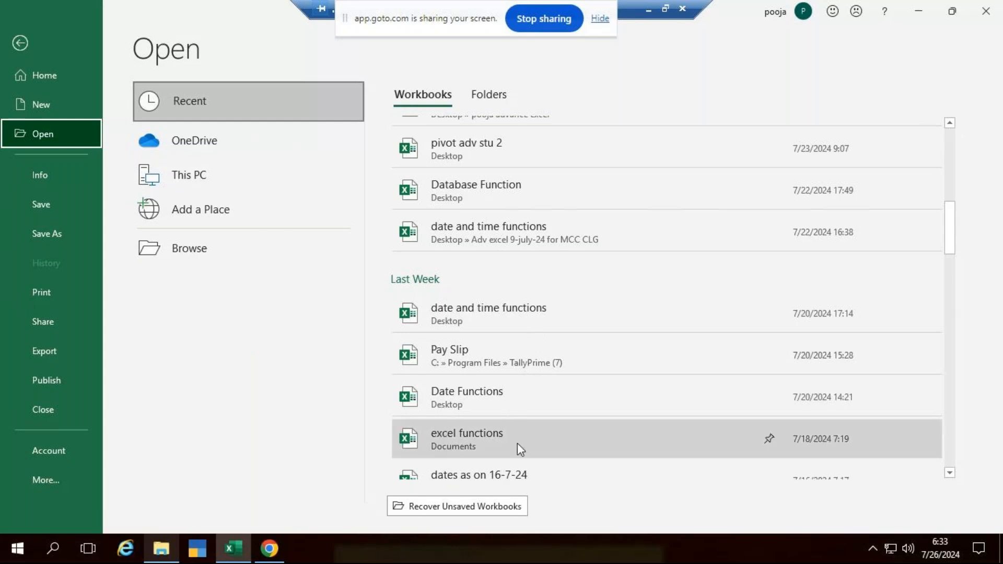
Step: Leave the list of recent workbooks and widen column A of the empty Sheet2 in Book1
click(22, 42)
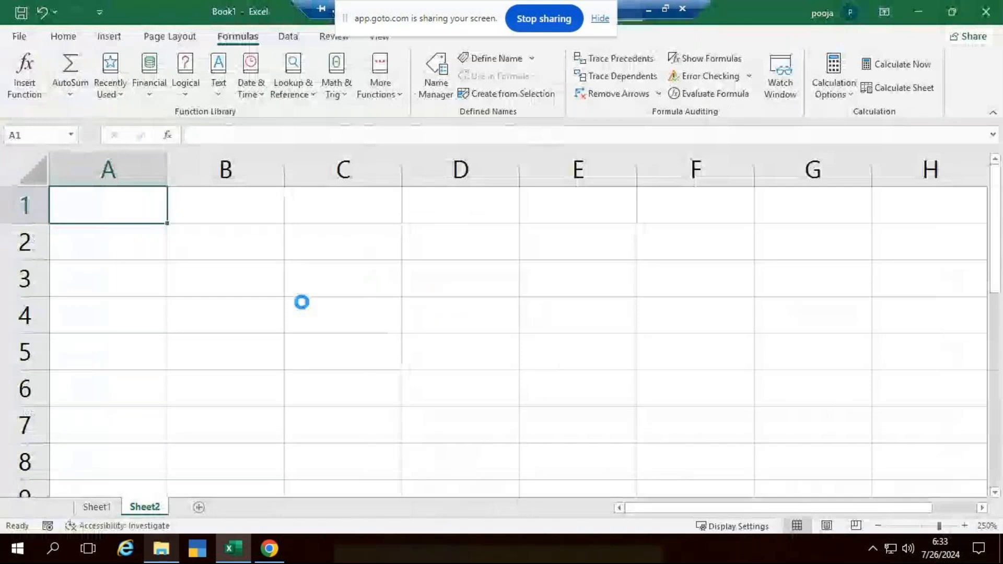
scroll(302, 302, up, 3)
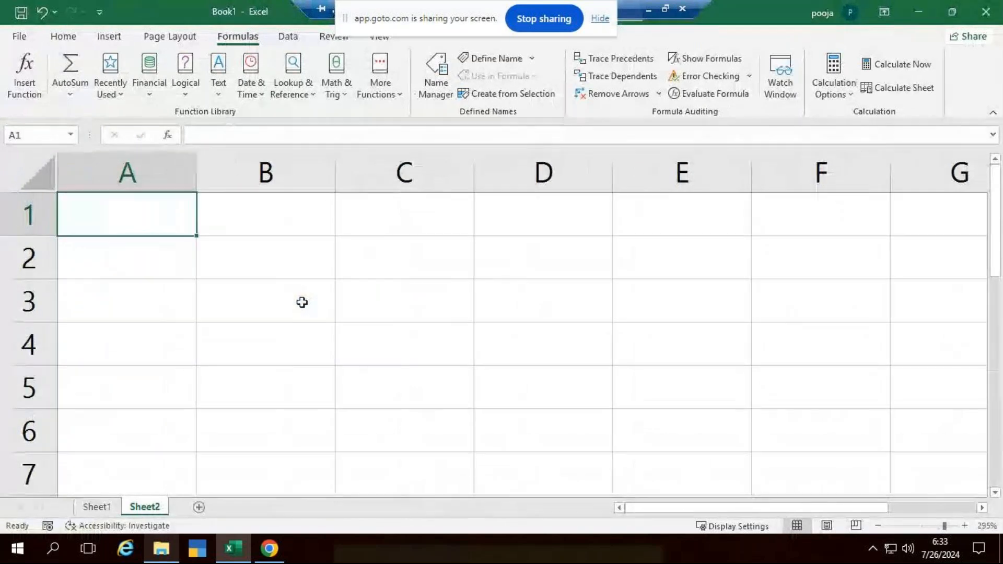
drag(205, 185, 264, 186)
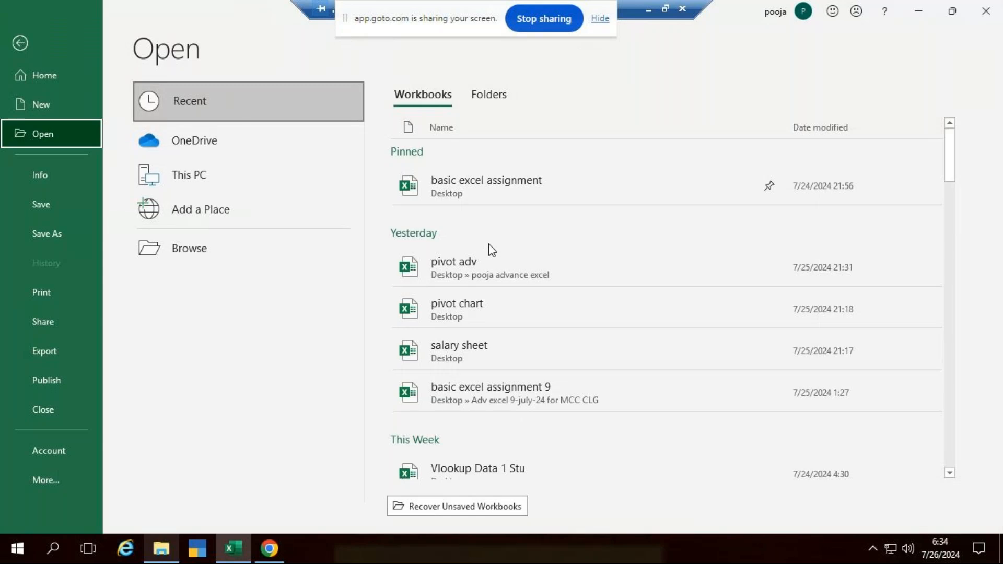
Step: Open the recent "salary sheet" workbook and start Evaluate Formula on net salary cell J3, moving the dialog clear of the table
click(544, 351)
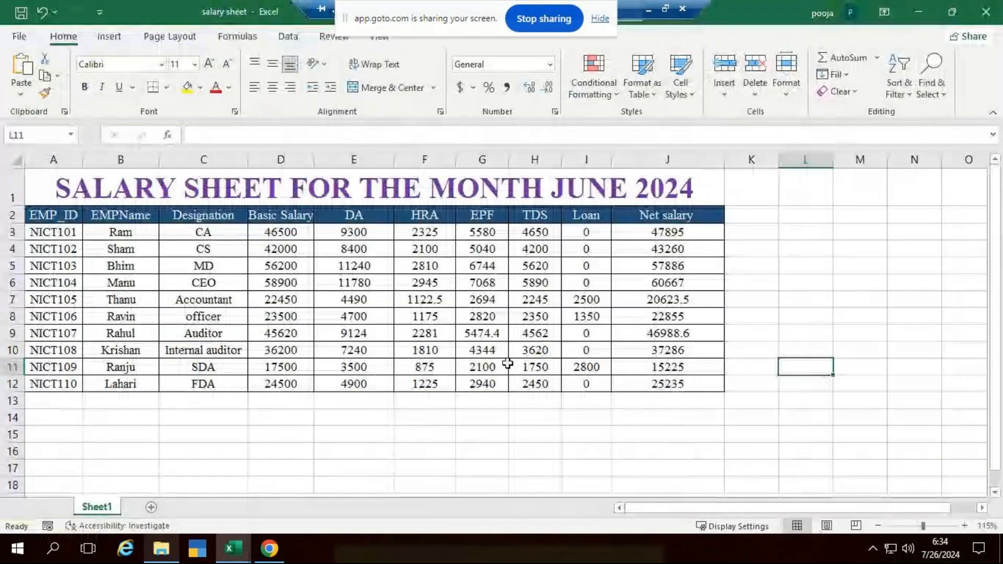
click(690, 236)
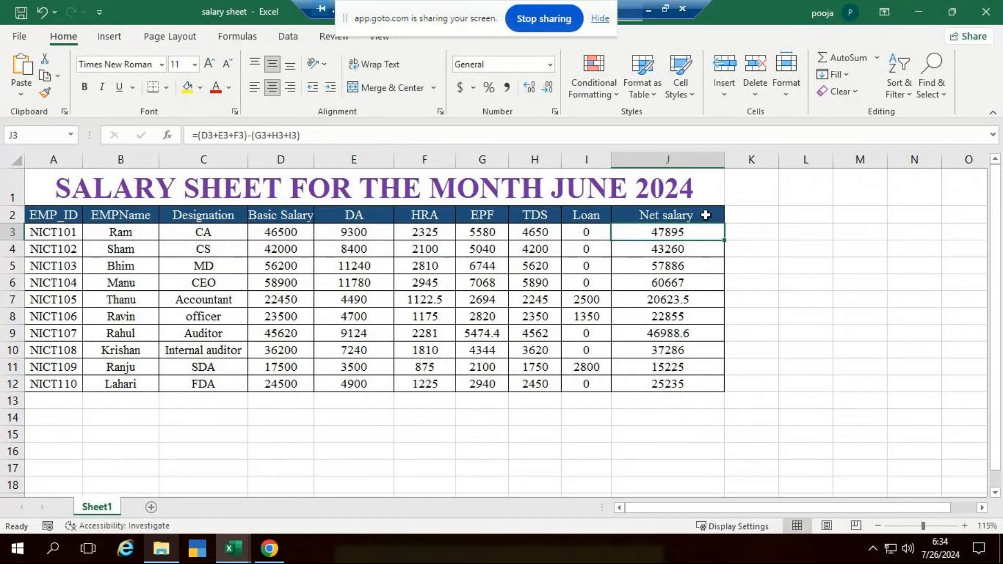
click(233, 38)
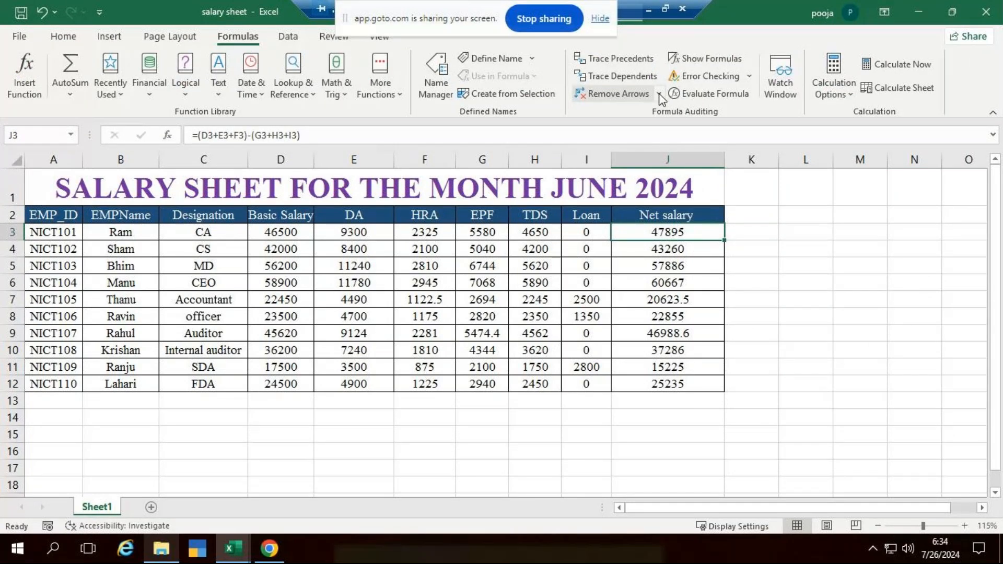
click(730, 92)
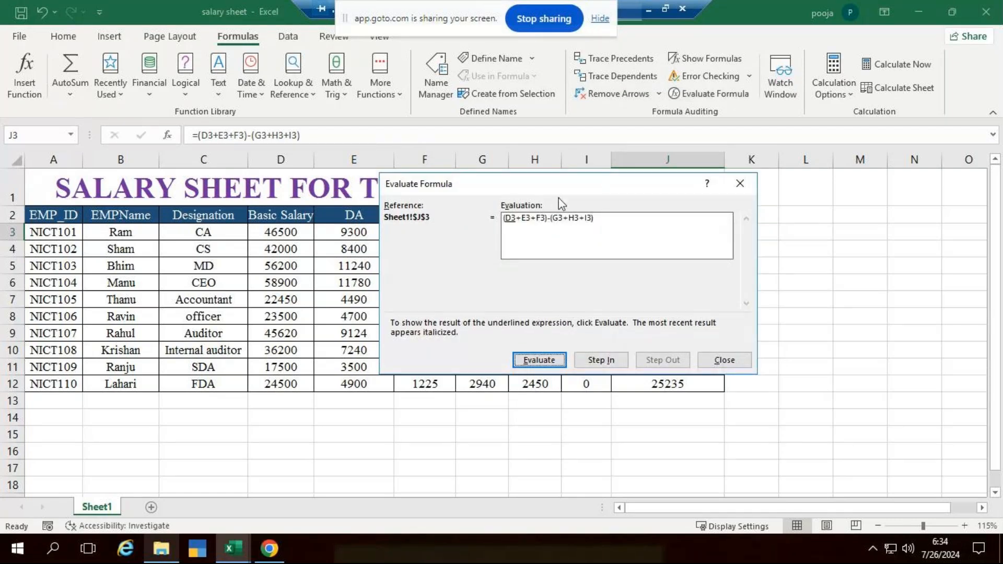
drag(623, 182, 804, 146)
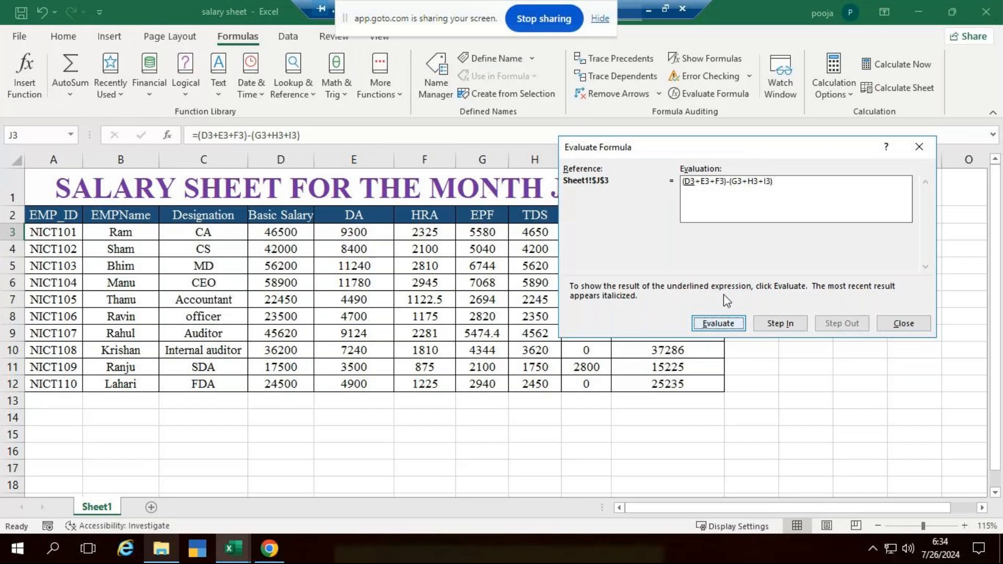
drag(756, 152, 822, 35)
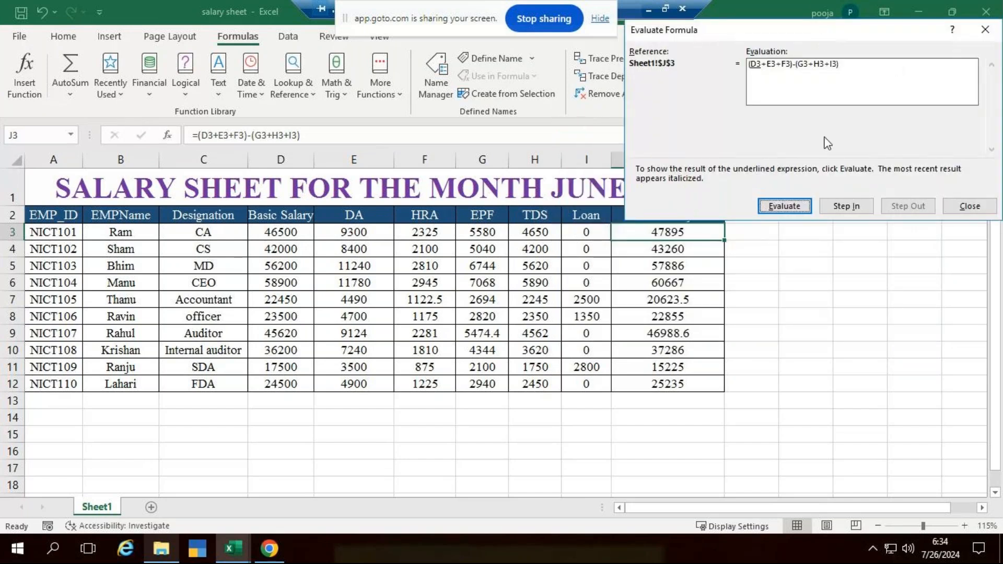
Step: Step through the evaluation of J3's net salary formula up to the I3 loan term and close the evaluation
click(803, 206)
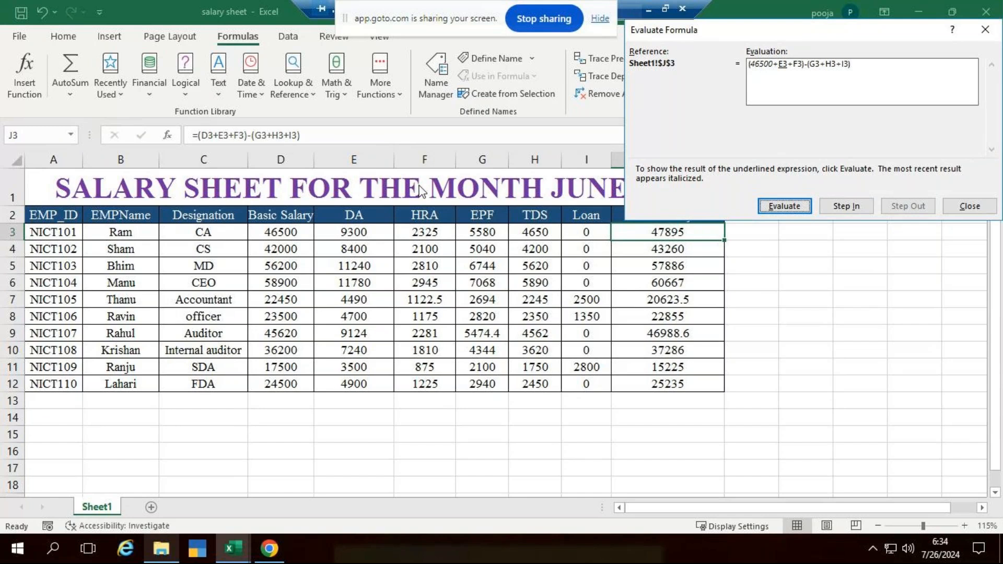
click(795, 206)
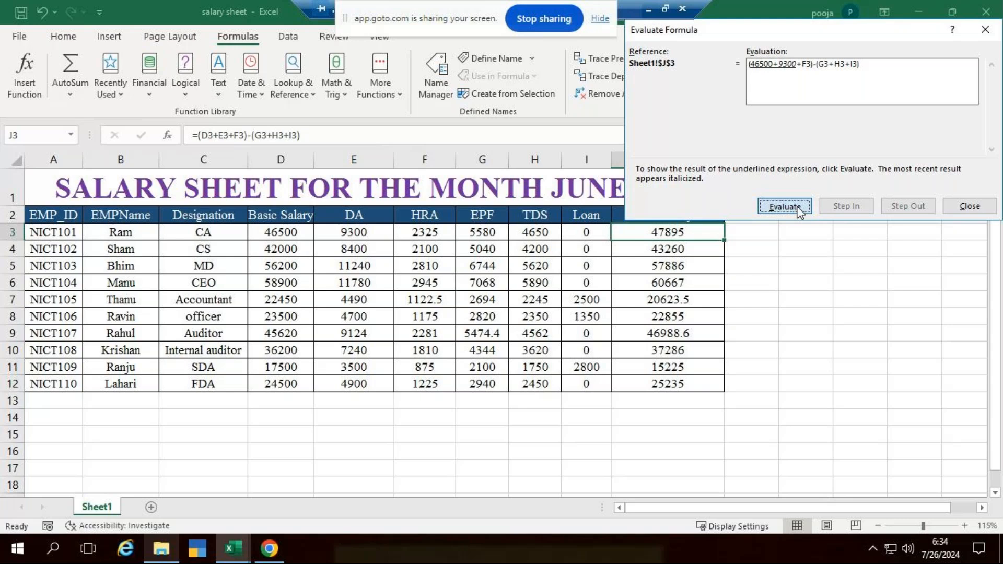
click(798, 209)
click(798, 209)
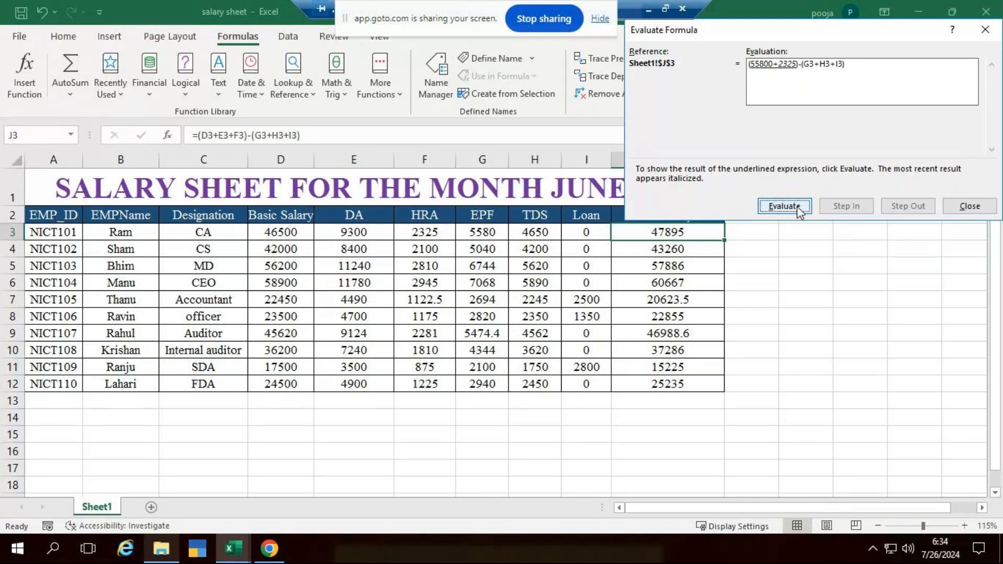
click(798, 209)
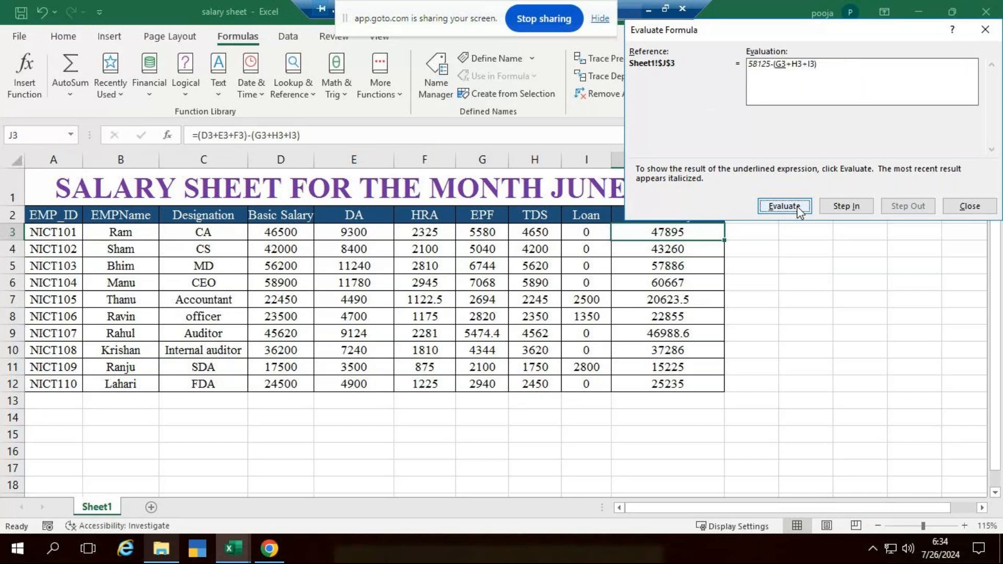
click(798, 209)
click(798, 209)
click(798, 209)
click(860, 207)
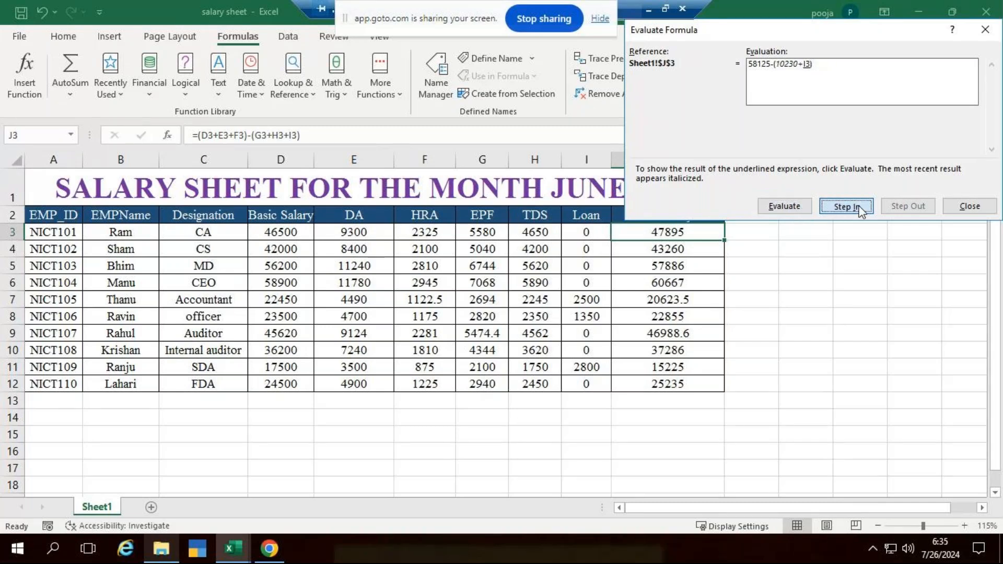
click(961, 210)
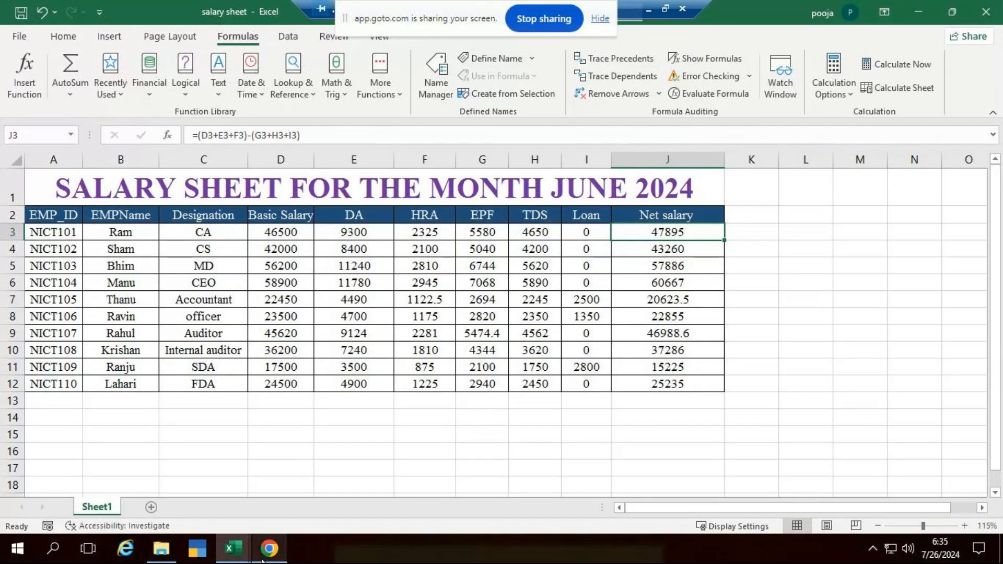
Step: Switch to the Book1 workbook and select the currency conversion data in A1:C11 on Sheet1
mouse_move(220, 559)
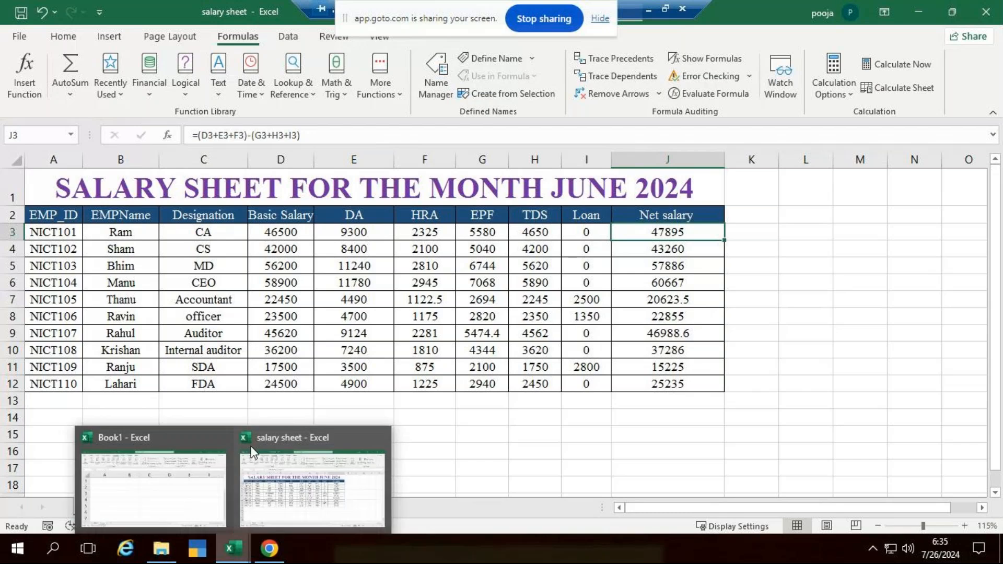
click(161, 488)
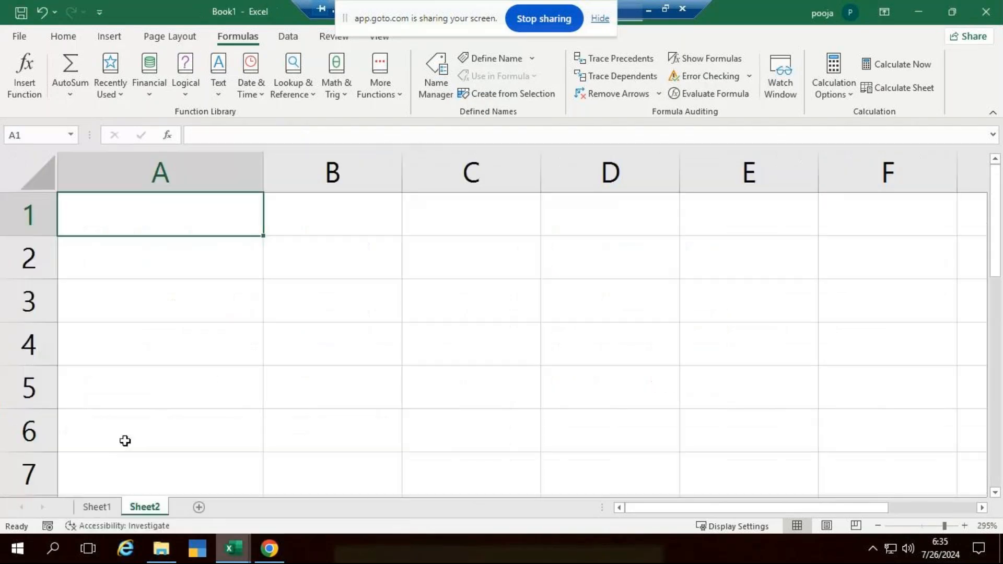
click(97, 507)
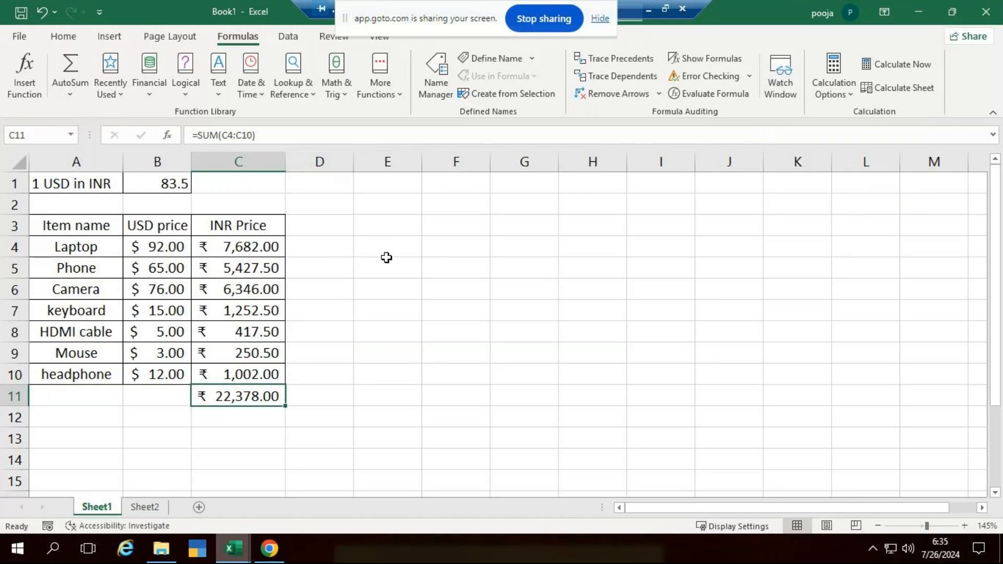
drag(53, 183, 264, 394)
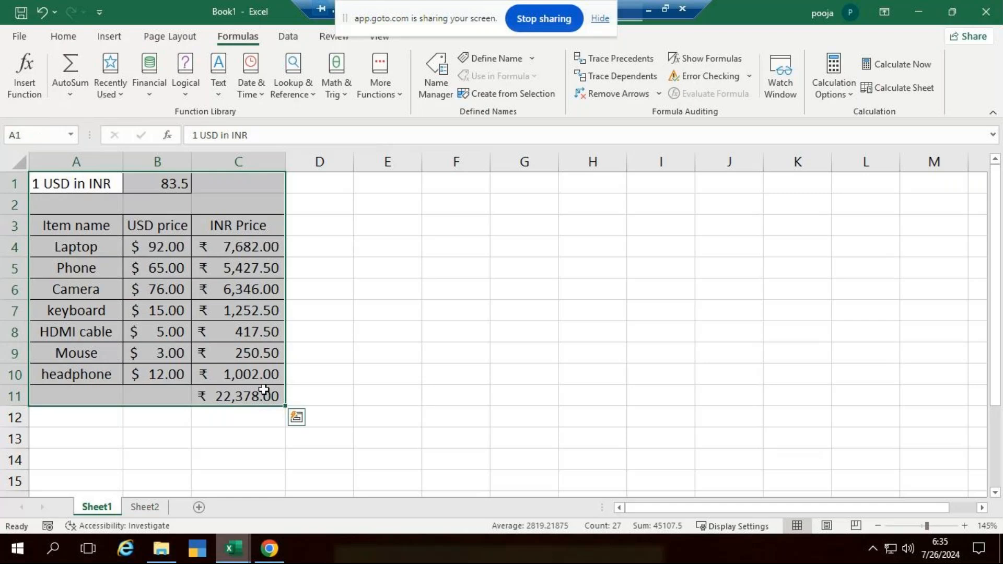
Step: Add cells A1:C11 of Sheet1 to the Watch Window and enlarge the window to show more watched cells
click(781, 71)
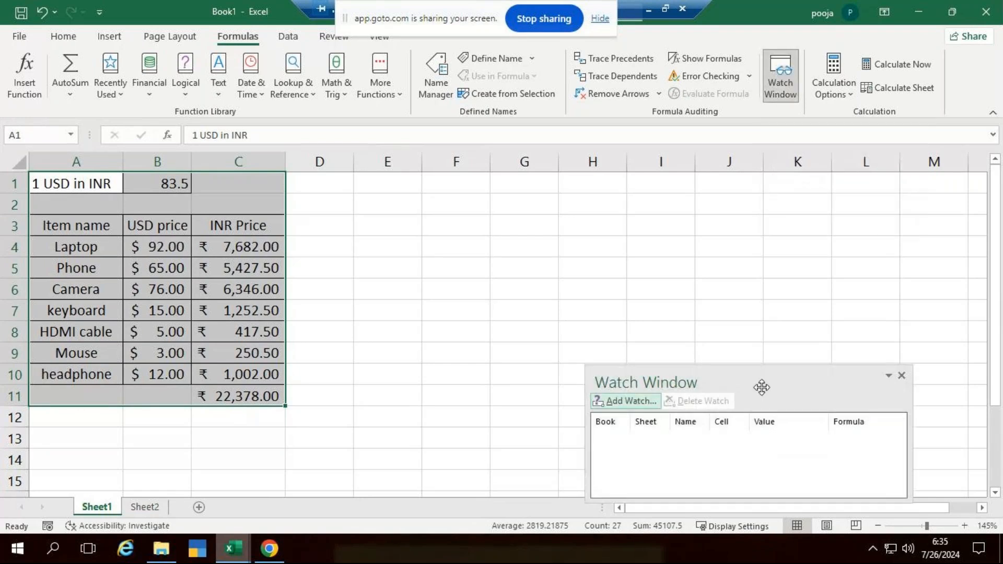
drag(774, 380, 713, 185)
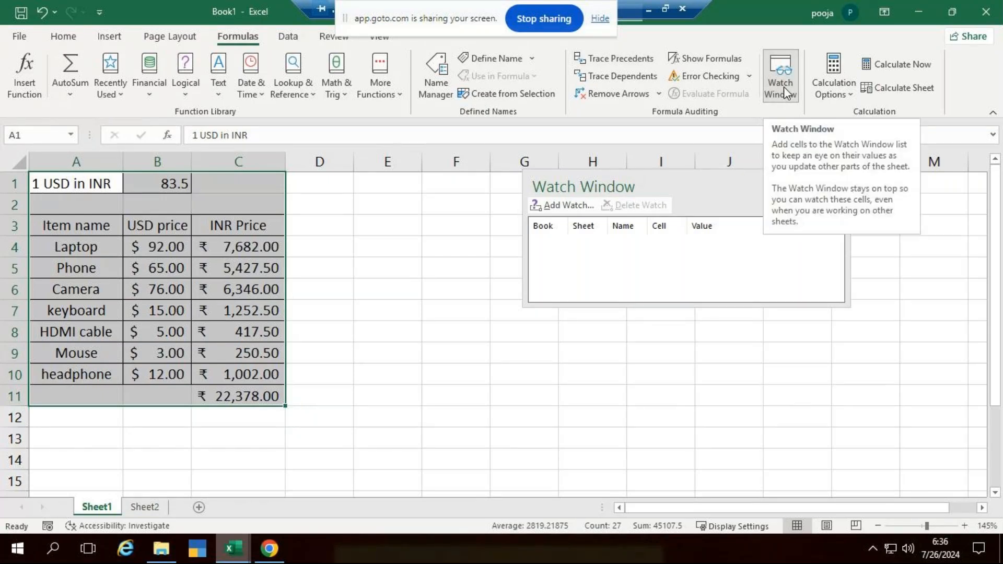
click(578, 206)
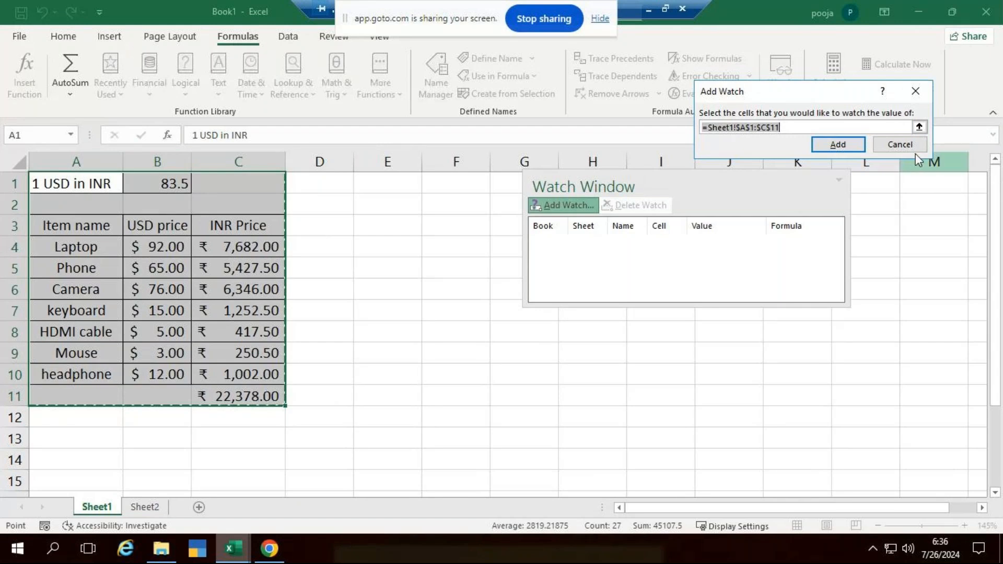
click(844, 141)
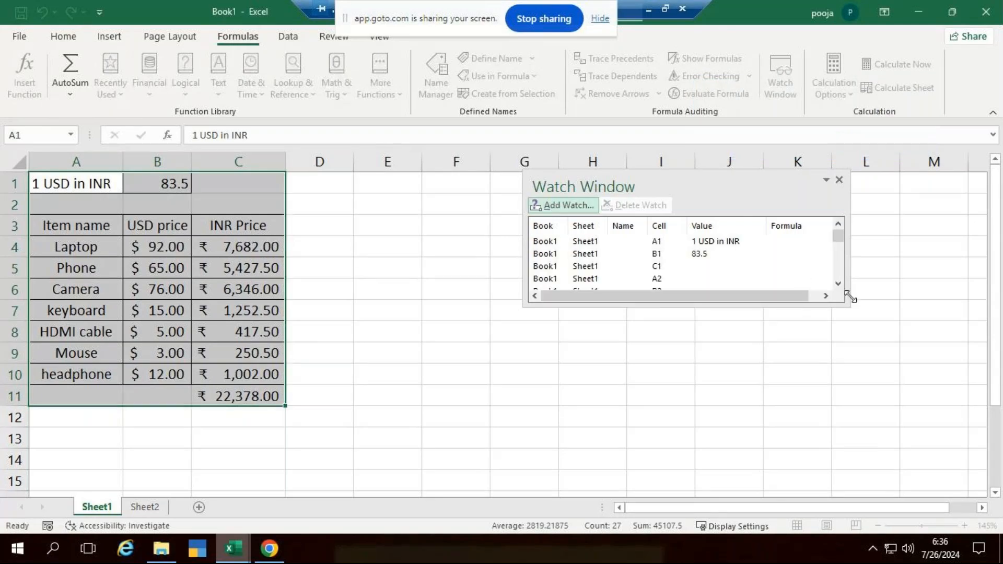
drag(849, 298, 960, 552)
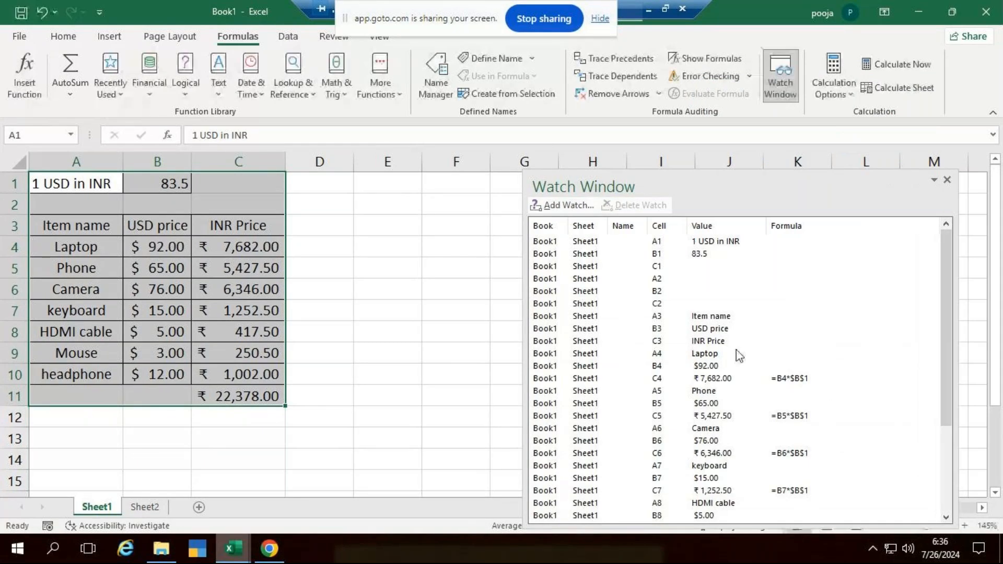
Step: Dock the Watch Window above the worksheet and reduce its height
drag(751, 177, 619, 63)
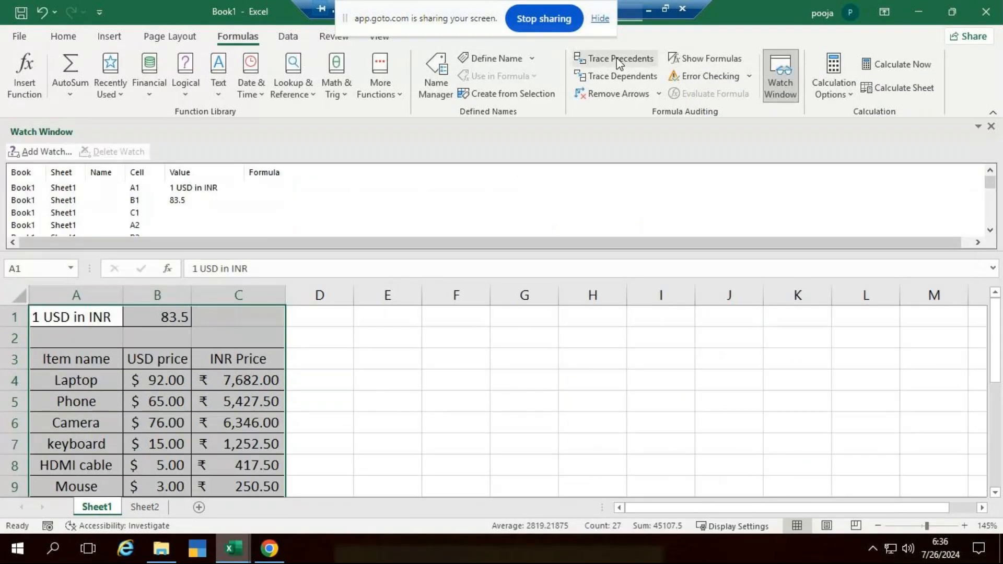
click(979, 126)
click(945, 158)
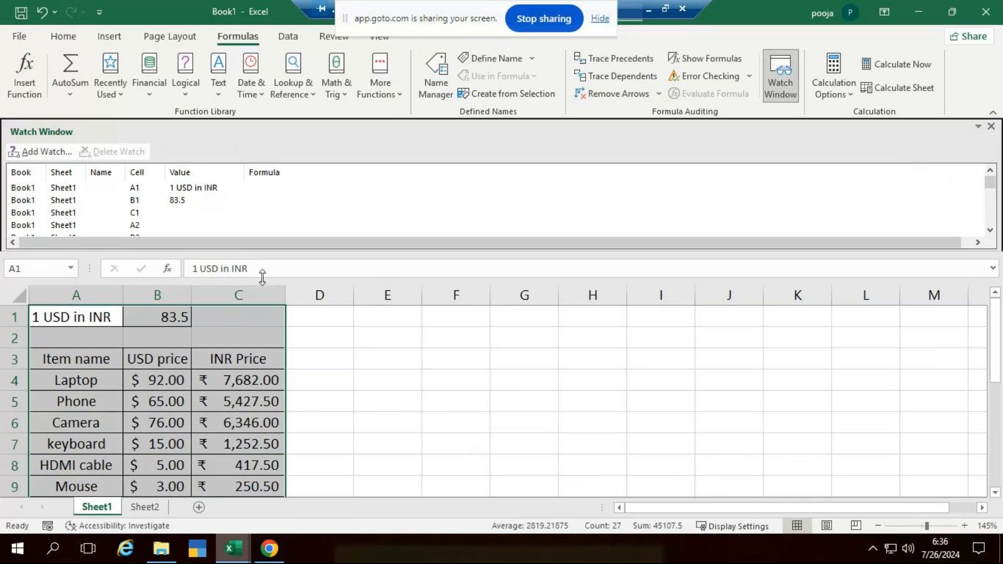
drag(599, 243, 575, 226)
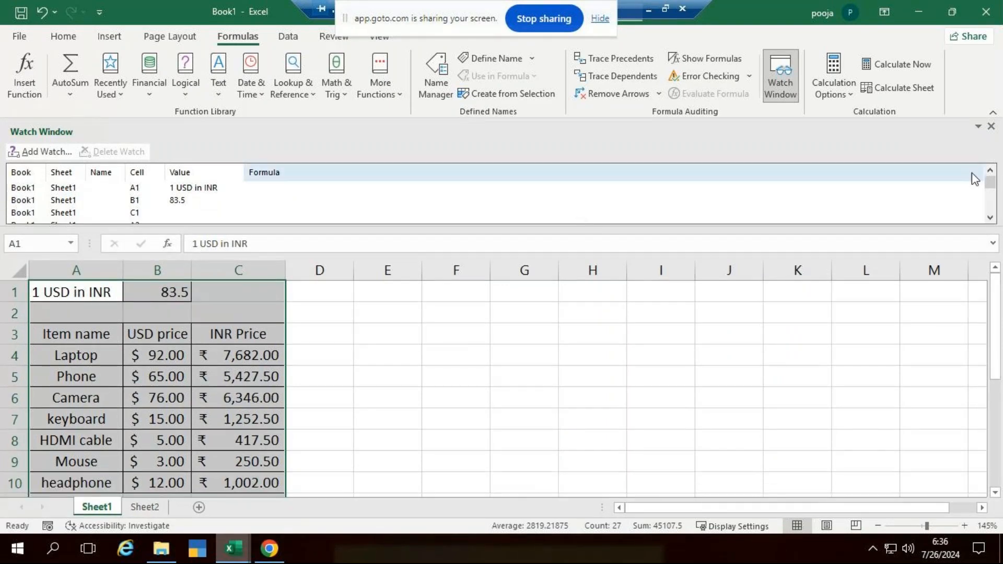
Step: Try resizing the docked Watch Window again and close the window
click(978, 126)
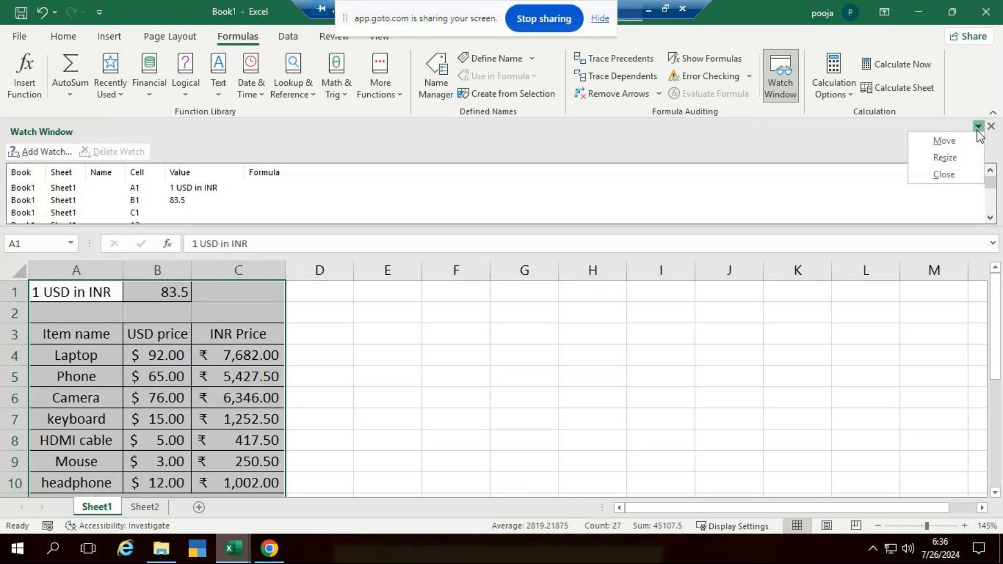
click(972, 157)
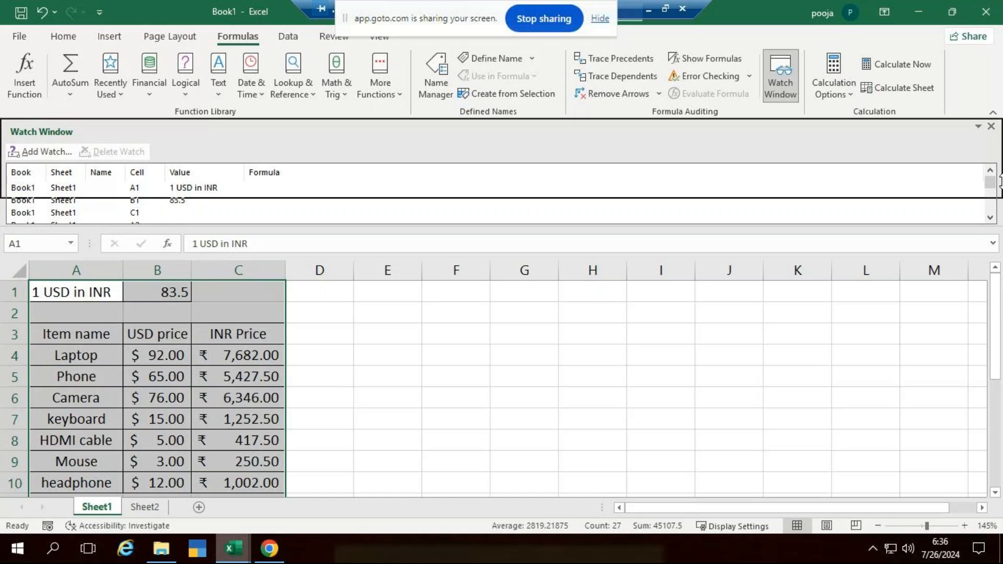
click(994, 134)
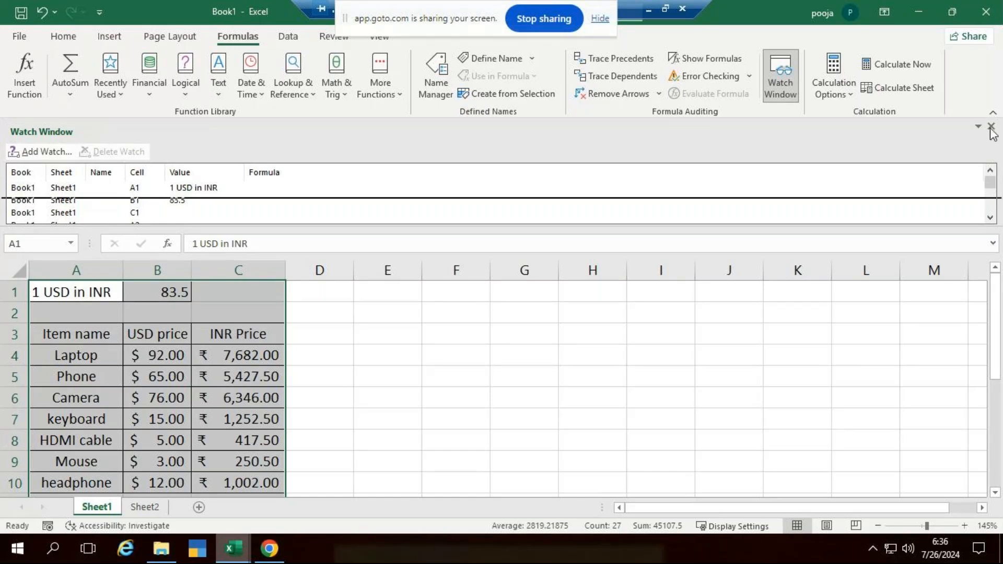
click(992, 128)
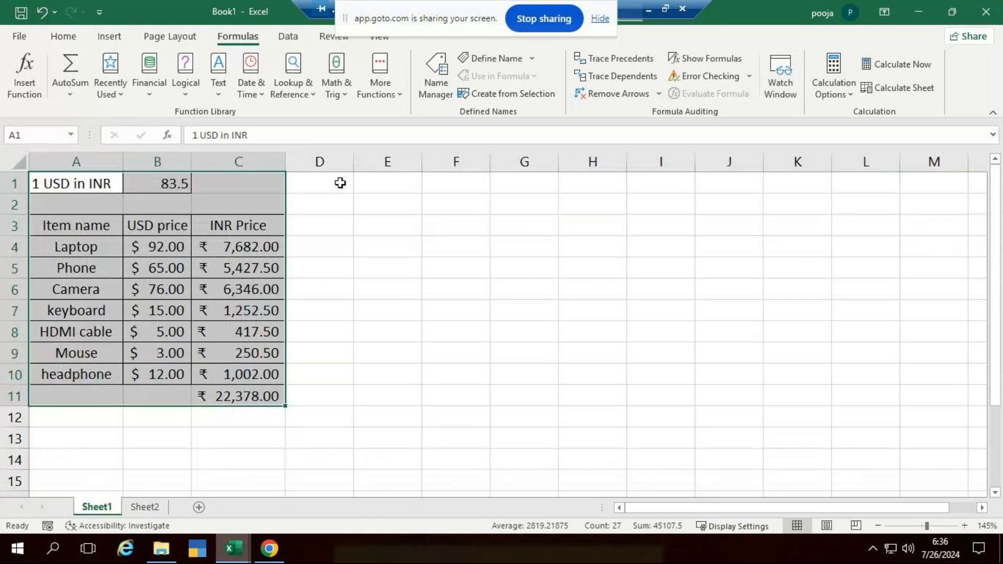
Step: Select the item price table A3:C10, open the Watch Window and close it again
click(456, 246)
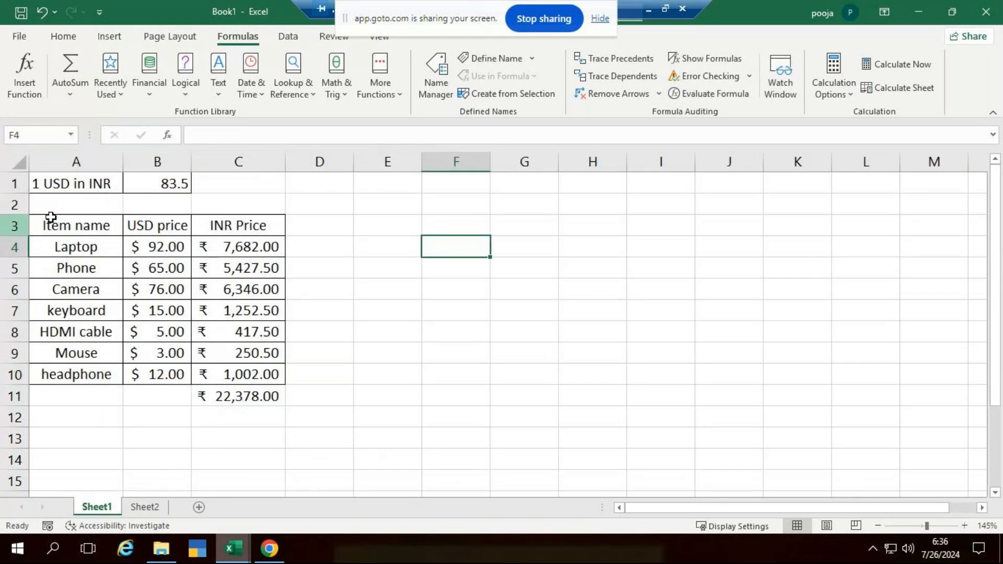
drag(50, 217, 268, 369)
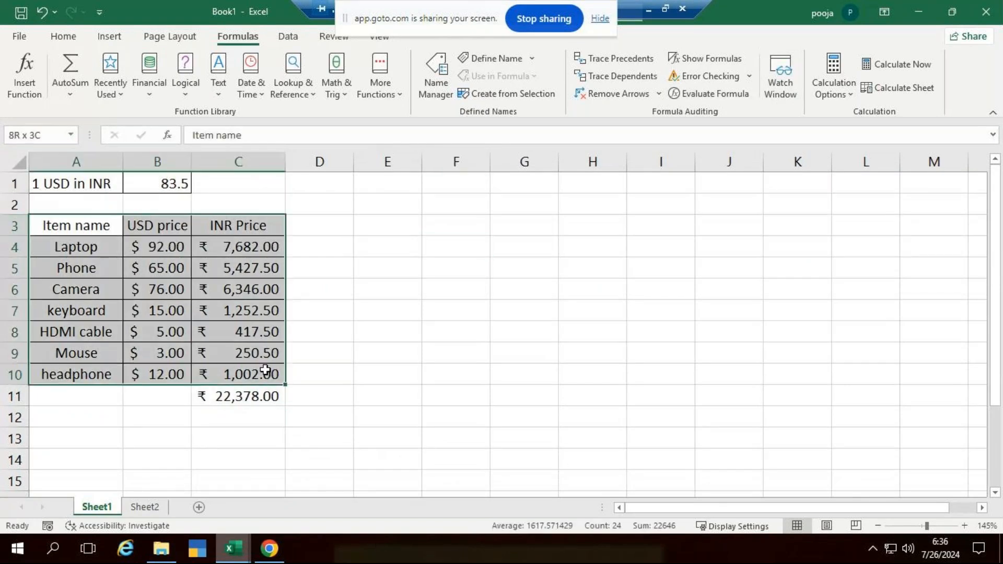
click(784, 76)
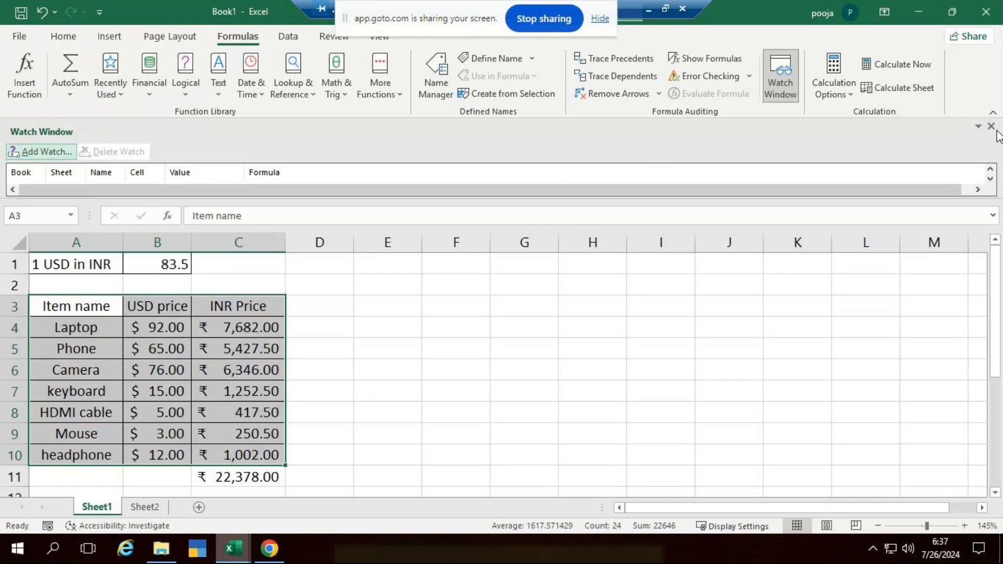
click(978, 127)
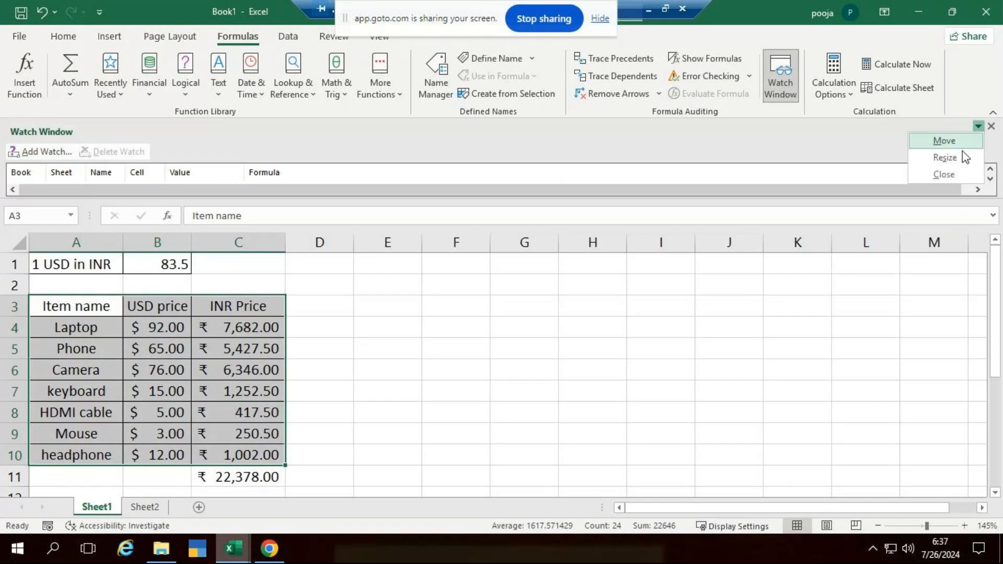
click(948, 175)
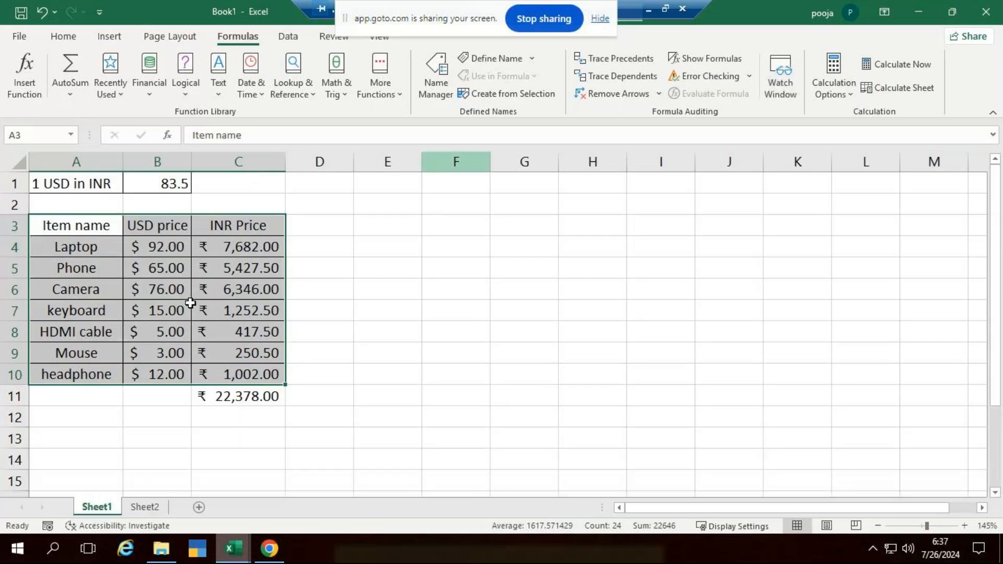
Step: Select A3:C11, reopen the Watch Window as a floating window beside the table to review the watches, and close it
click(575, 356)
drag(79, 229, 253, 389)
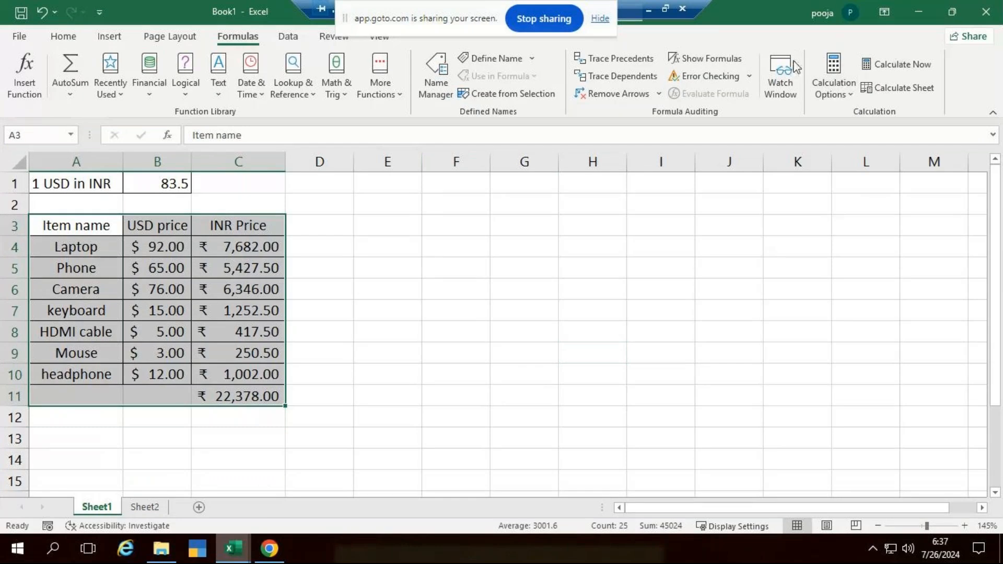
click(783, 73)
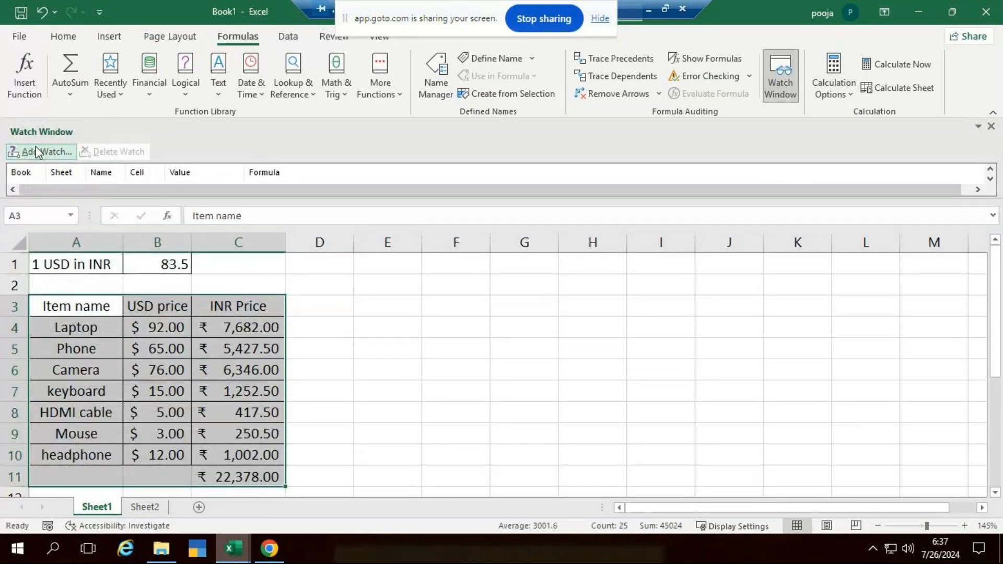
drag(224, 133, 484, 277)
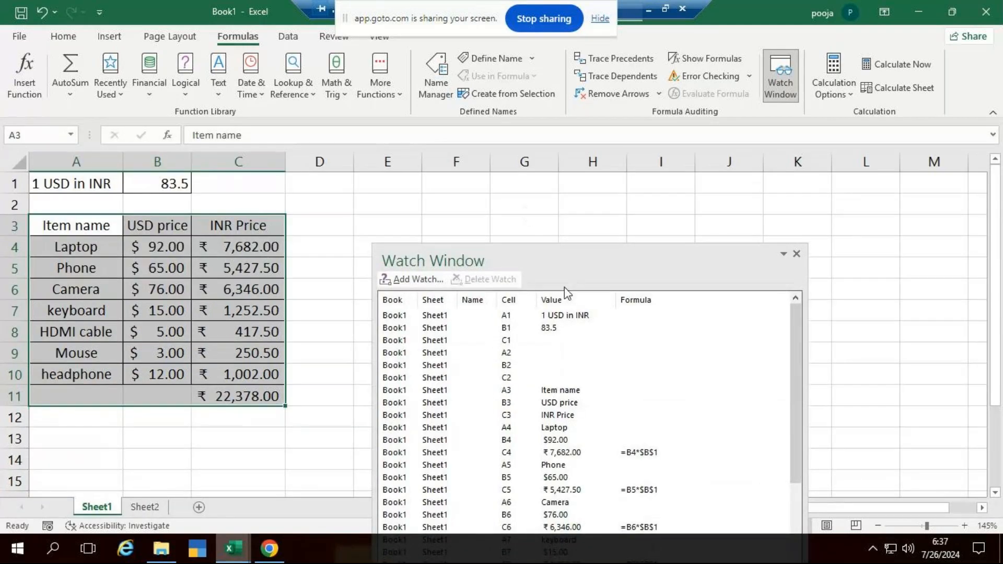
drag(569, 252, 578, 178)
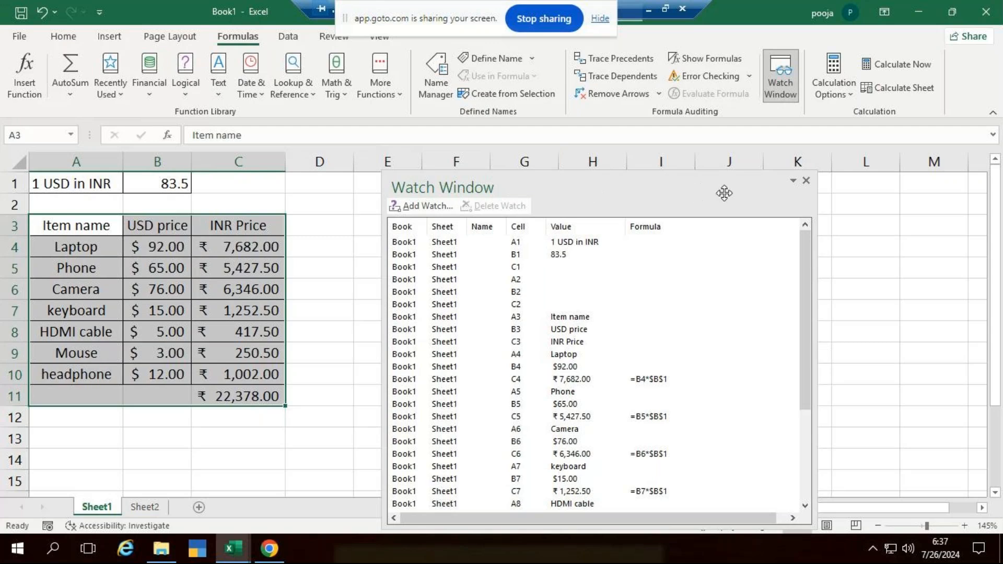
click(807, 181)
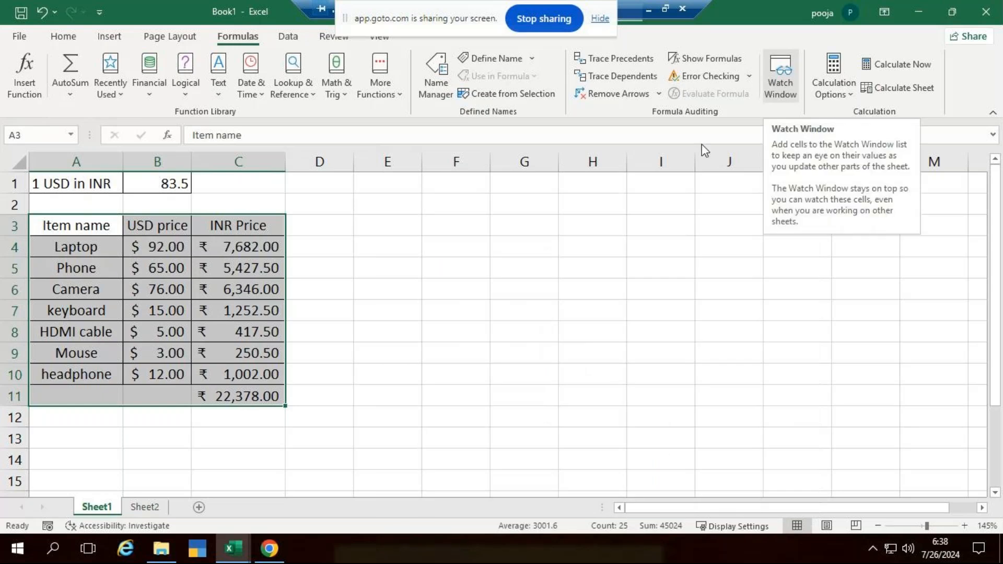
Step: Switch to the "salary sheet" workbook and select the whole salary table A2:J12, including the headers
mouse_move(240, 549)
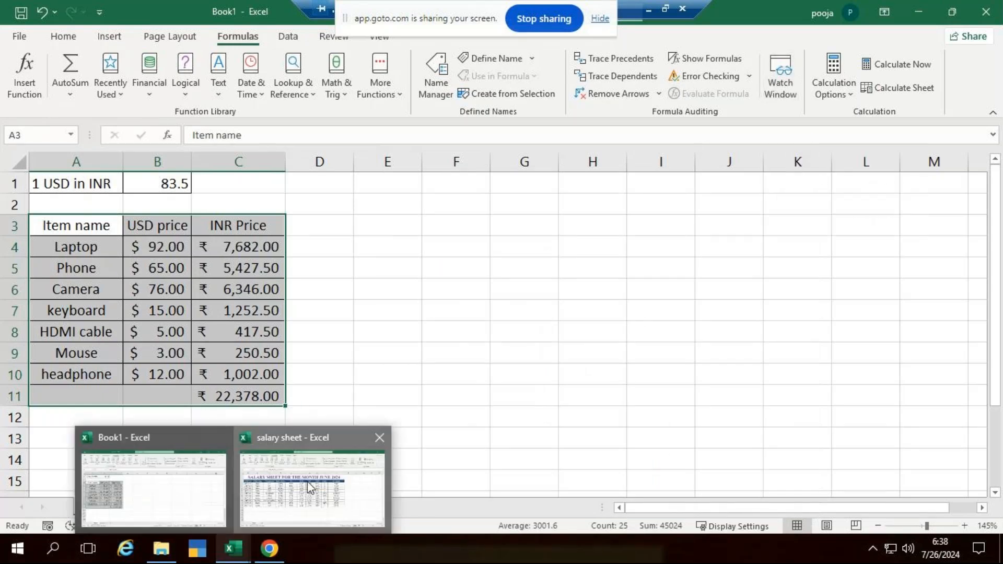
click(334, 462)
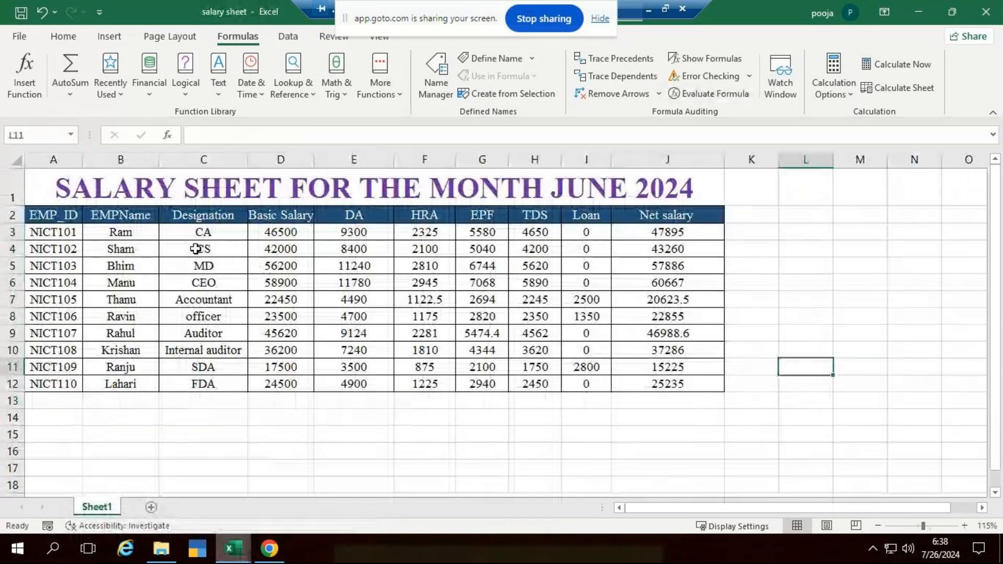
click(67, 217)
shift+click(650, 379)
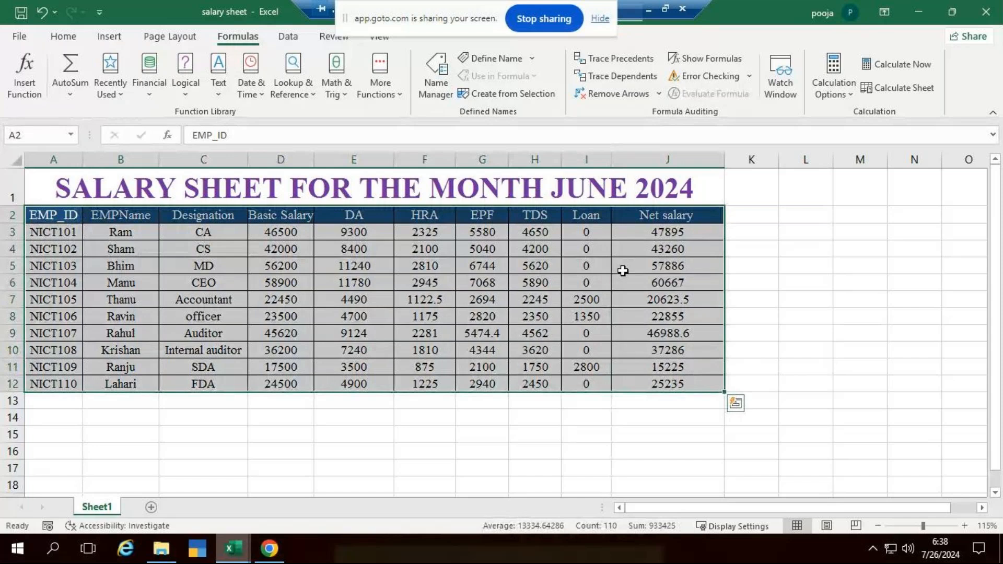
click(805, 299)
drag(309, 215, 666, 384)
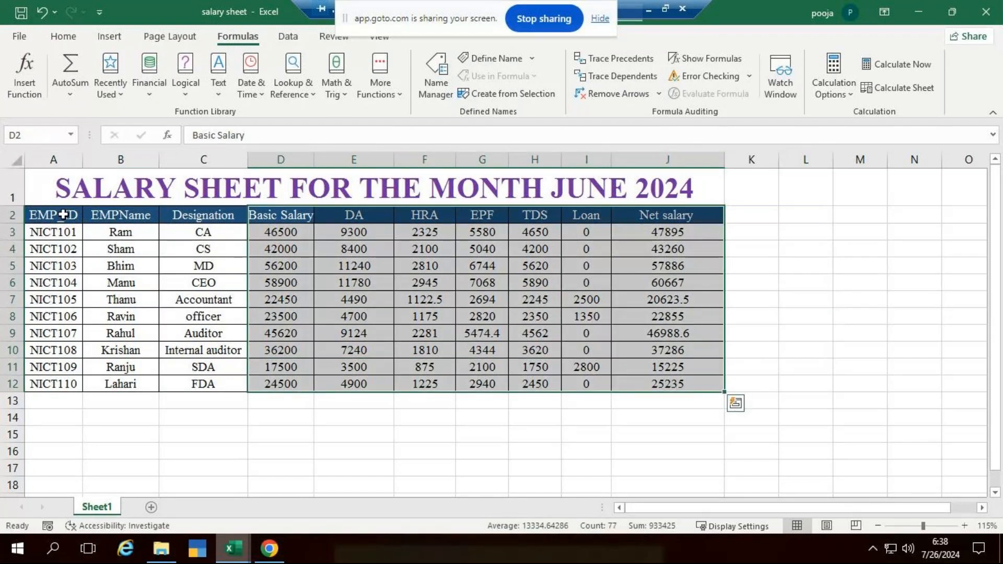
drag(63, 215, 209, 266)
drag(602, 365, 703, 385)
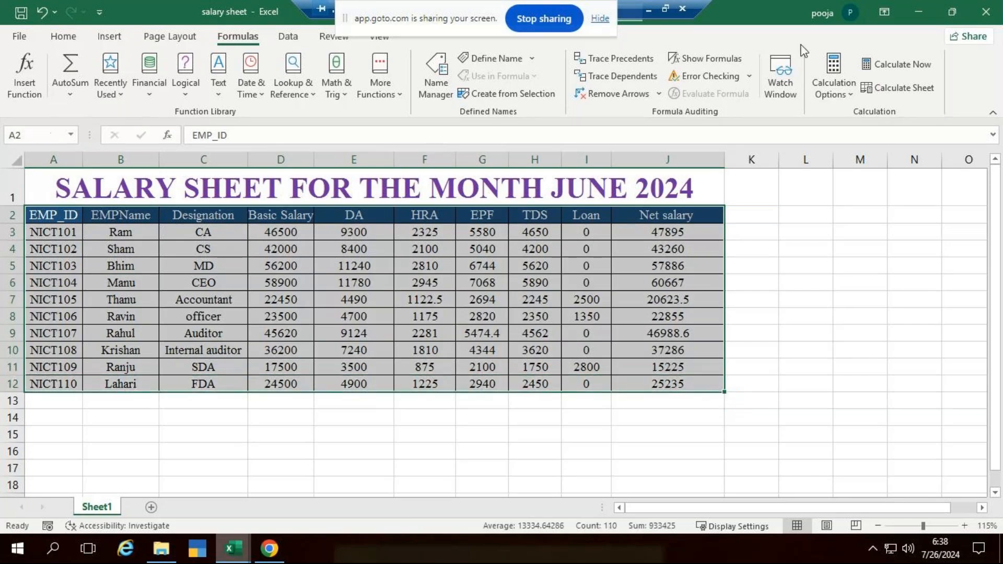
Step: Open the Watch Window over the salary sheet, move it higher, enlarge it to show more watched cells, and close it
click(783, 74)
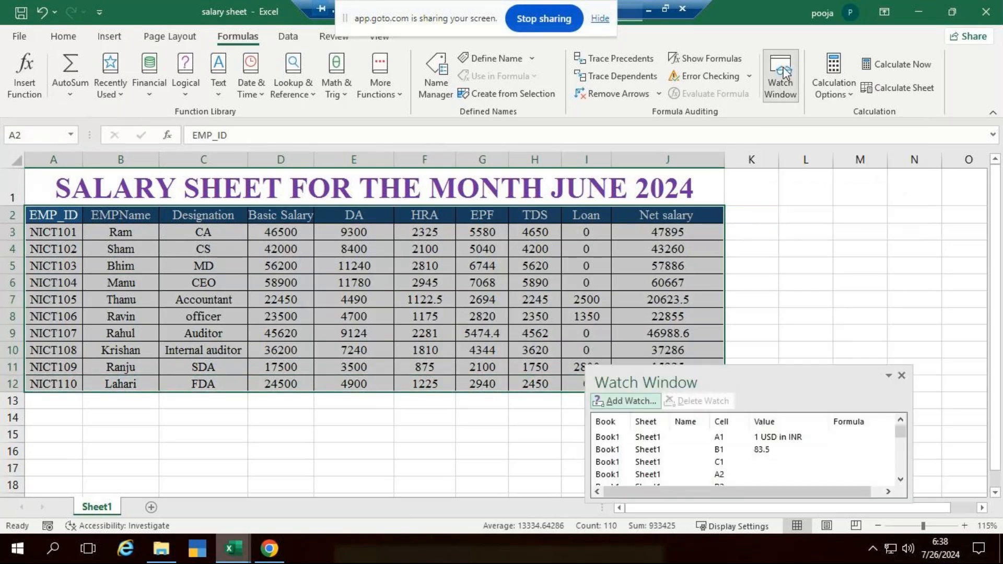
drag(760, 387, 738, 194)
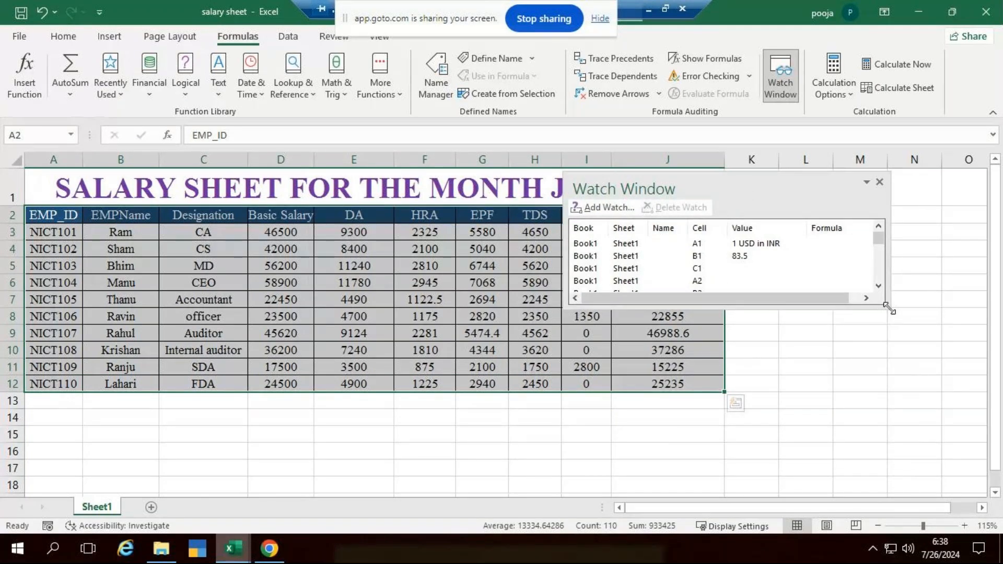
drag(889, 308, 959, 487)
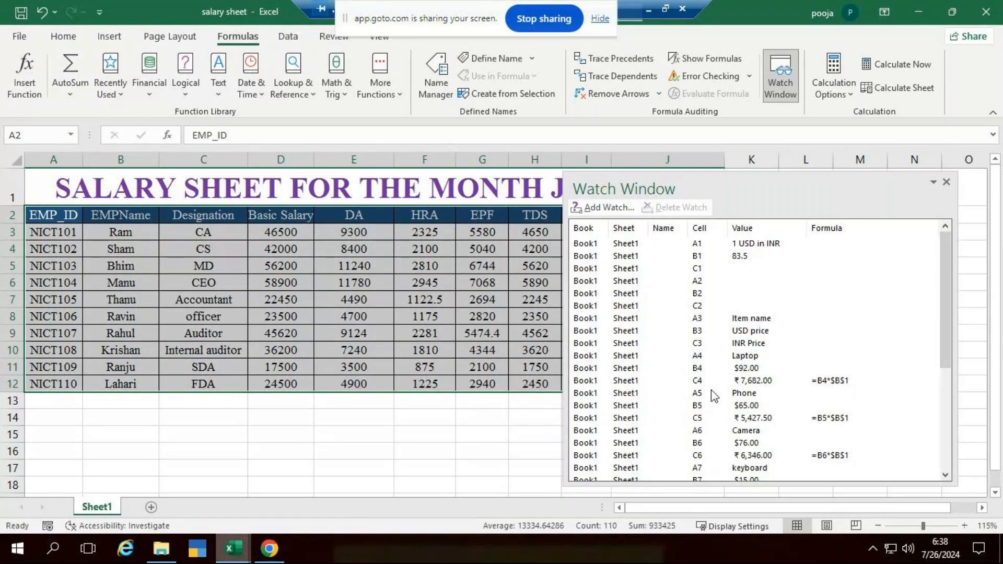
click(947, 183)
Step: Reopen the Watch Window and add watches for cells A2:J12 of the salary sheet
click(781, 76)
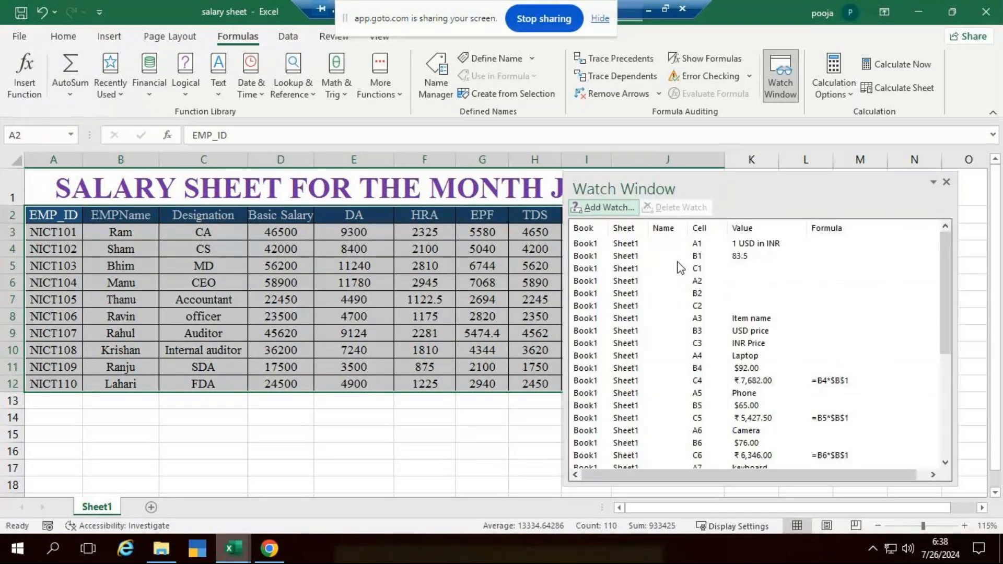
click(626, 208)
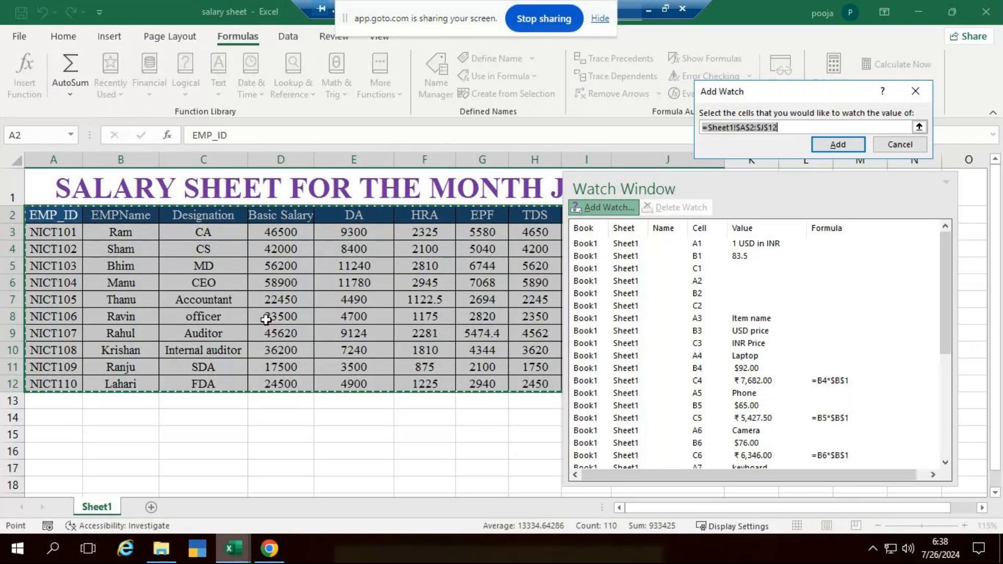
click(850, 145)
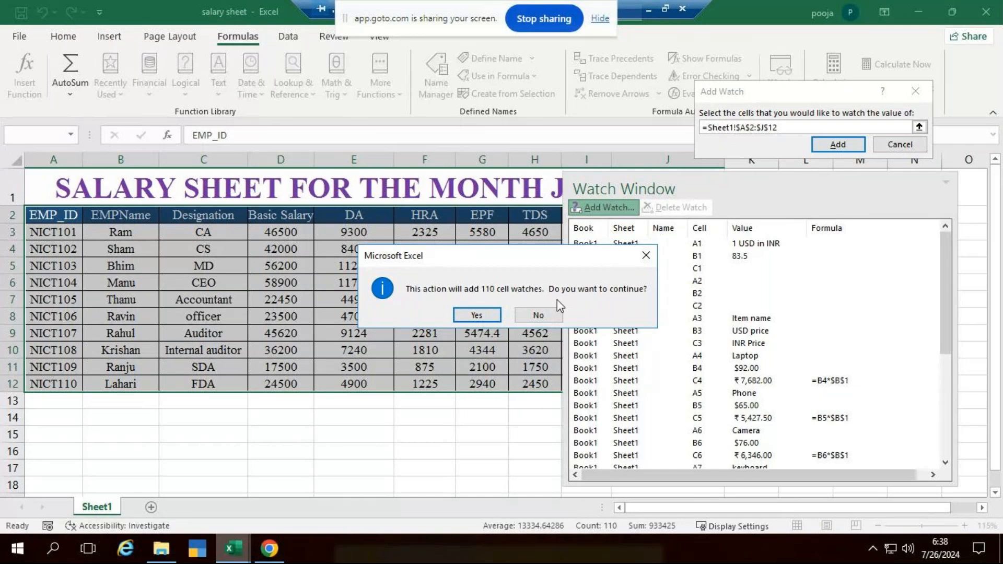
key(Return)
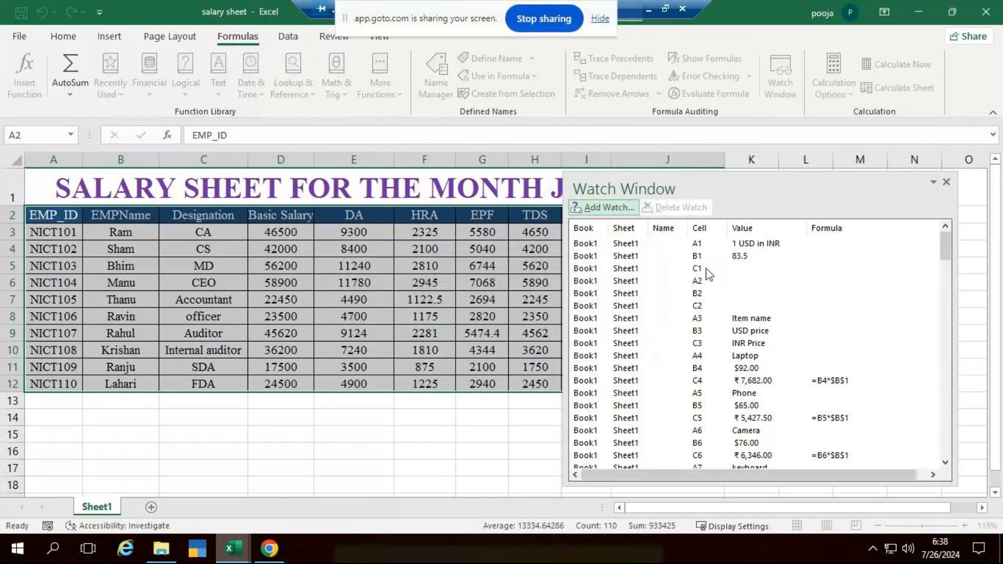
Step: Review the salary sheet cells and their formulas in the Watch Window list and close the window
scroll(761, 300, down, 7)
scroll(587, 291, up, 6)
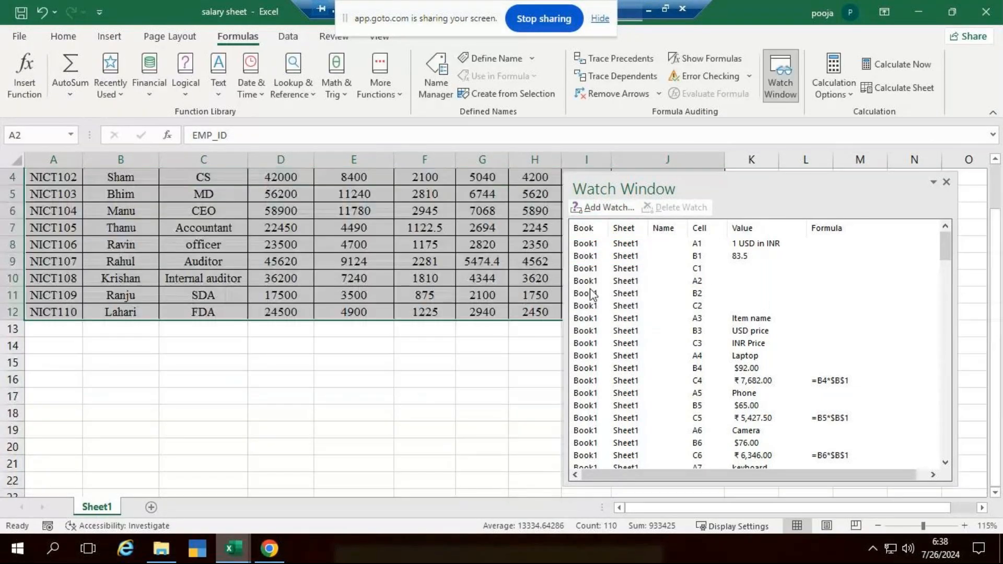
scroll(609, 290, up, 1)
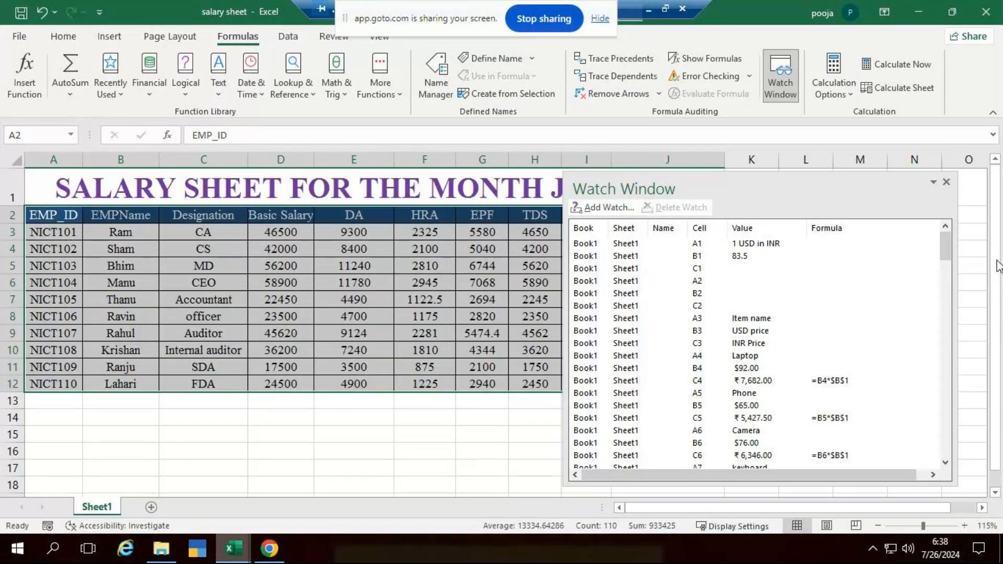
drag(946, 245, 950, 375)
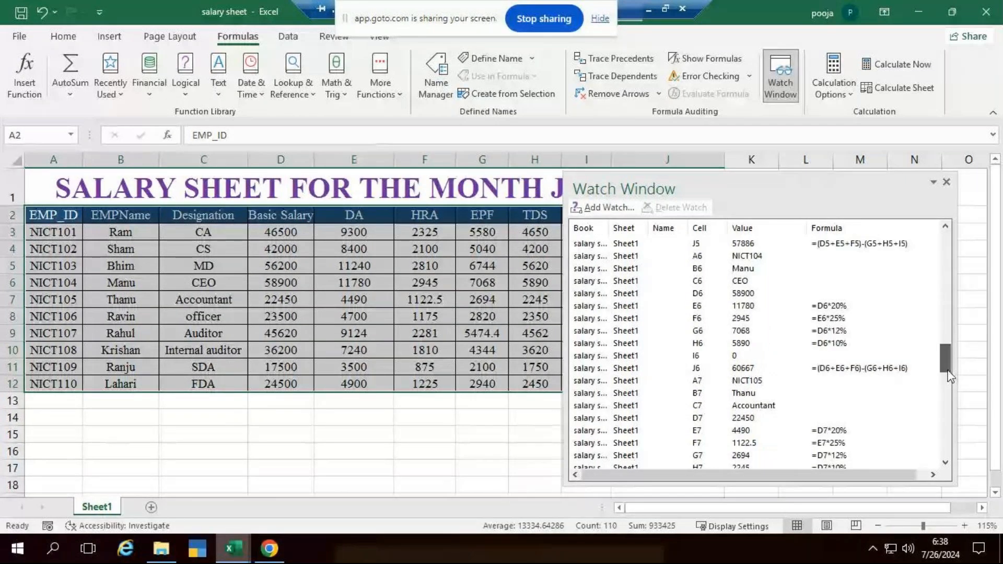
click(946, 181)
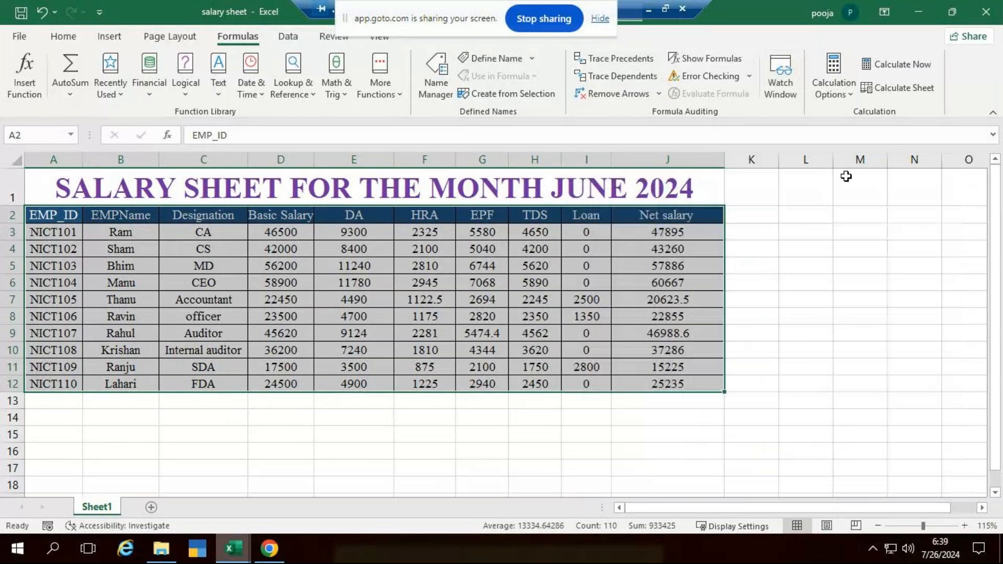
Step: Reopen the Watch Window and delete all cell watches for both Book1 and the salary sheet
click(234, 555)
click(787, 84)
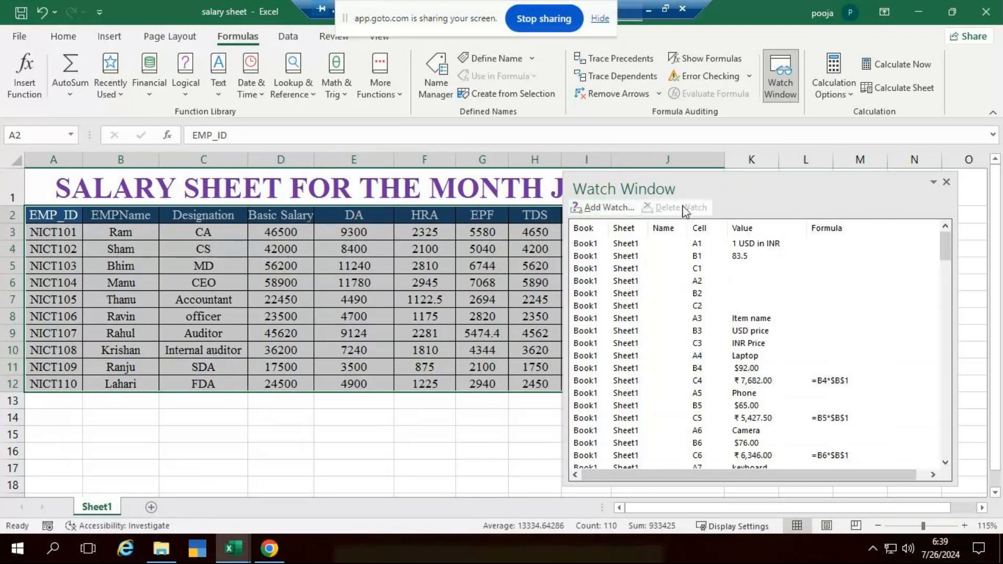
click(648, 255)
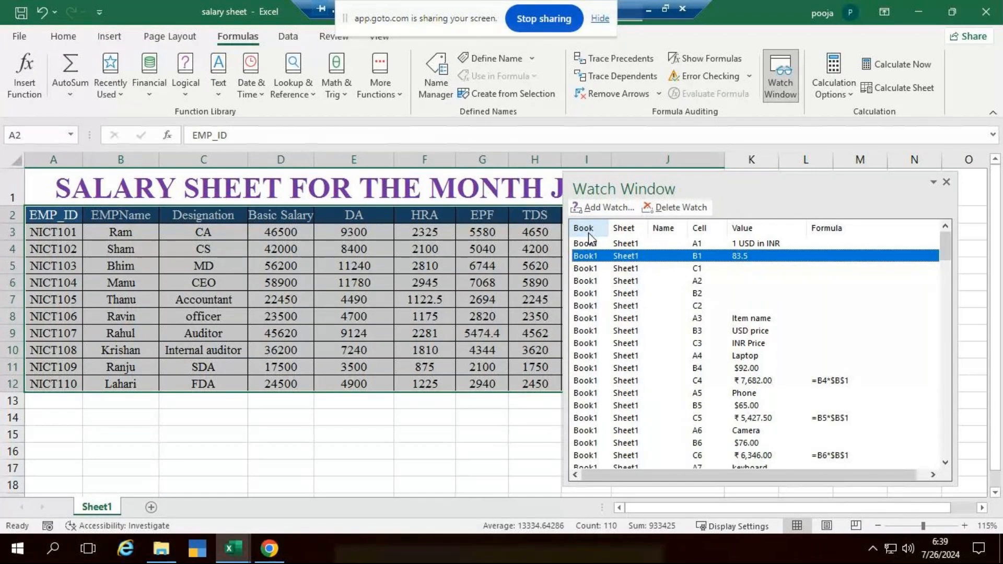
key(shift+Down)
key(shift+Down)
key(shift+Down)
key(shift+Down)
key(shift+Down)
key(shift+Down)
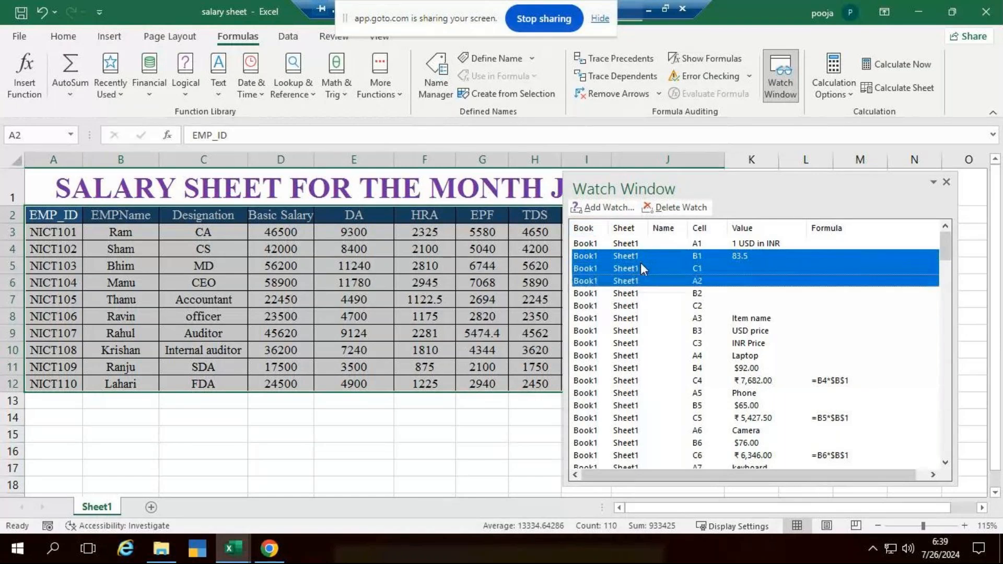
key(shift+Down)
key(shift+Down)
key(shift+Down)
key(shift+Down)
key(shift+Down)
key(shift+Down)
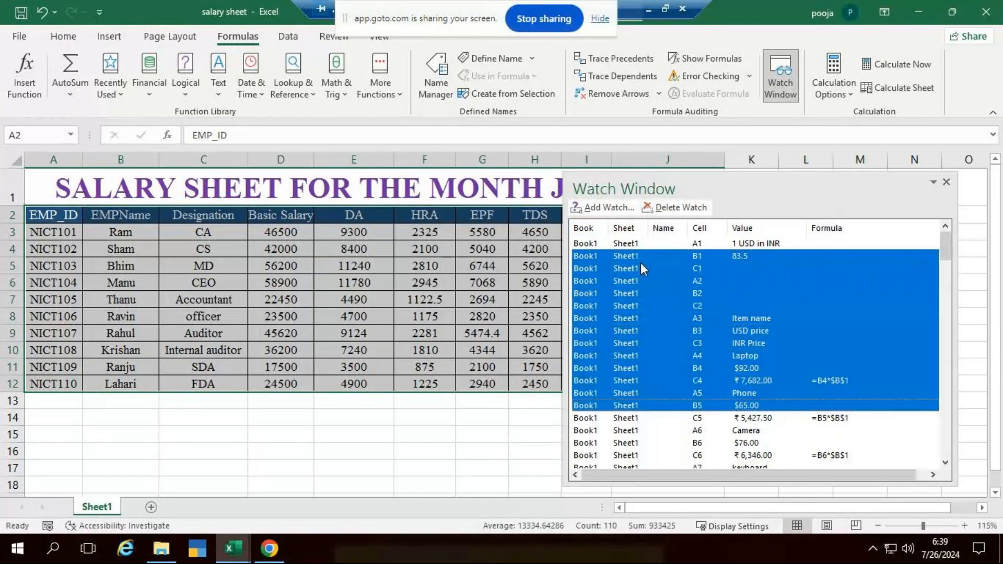
key(shift+Down)
key(shift+Down)
key(shift+Down)
key(shift+Down)
key(shift+Down)
key(shift+Down)
key(shift+Down)
key(shift+Down)
key(shift+Down)
key(shift+Down)
key(shift+Down)
key(shift+Down)
key(shift+Down)
key(shift+Down)
key(shift+Down)
key(shift+Down)
key(shift+Down)
key(shift+Down)
key(shift+Down)
key(shift+Down)
key(shift+Down)
key(shift+Down)
key(shift+Down)
key(shift+Down)
key(shift+Down)
key(shift+Down)
key(shift+Down)
key(shift+Down)
key(shift+Down)
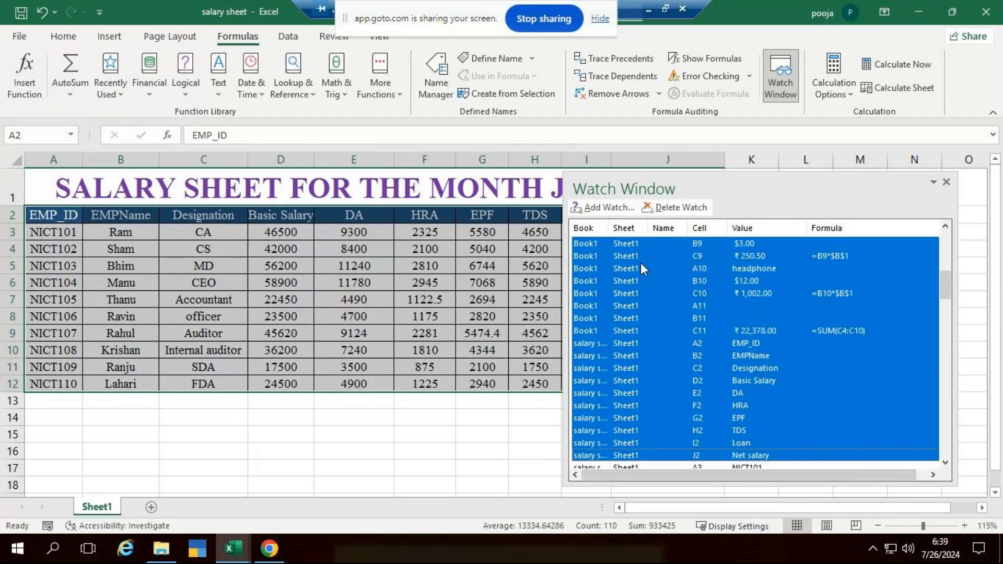
key(shift+Down)
key(shift+Down)
key(shift+Down)
key(shift+Down)
key(shift+Down)
key(shift+Down)
key(shift+Down)
key(shift+Down)
key(shift+Down)
key(shift+Down)
key(shift+Down)
key(shift+Down)
key(shift+Down)
key(shift+Down)
key(shift+Down)
key(shift+Down)
key(shift+Down)
key(shift+Down)
key(shift+Down)
key(shift+Down)
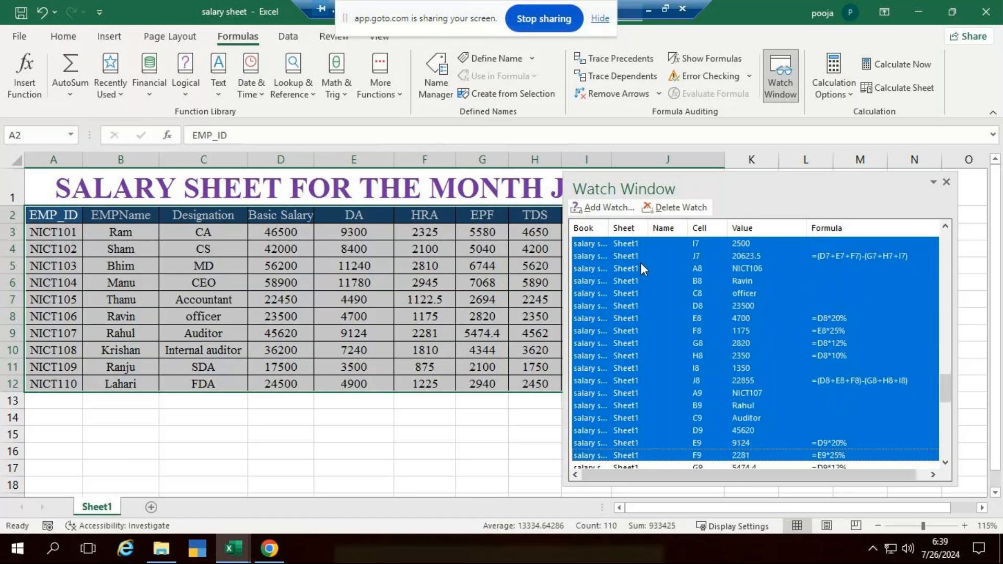
key(shift+Down)
key(shift+Down)
key(shift+Down)
key(shift+Down)
key(shift+Down)
key(shift+Down)
key(shift+Down)
key(shift+Down)
key(shift+Down)
key(shift+Down)
key(shift+Down)
key(shift+Down)
key(shift+Down)
key(shift+Down)
key(shift+Down)
key(shift+Down)
key(shift+Down)
key(shift+Down)
key(shift+Down)
key(shift+Down)
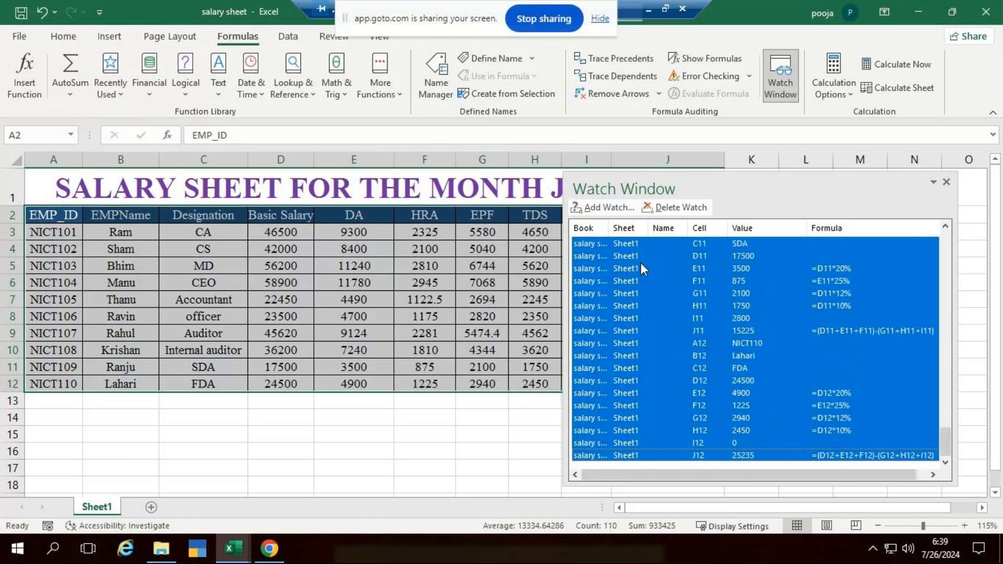
click(675, 207)
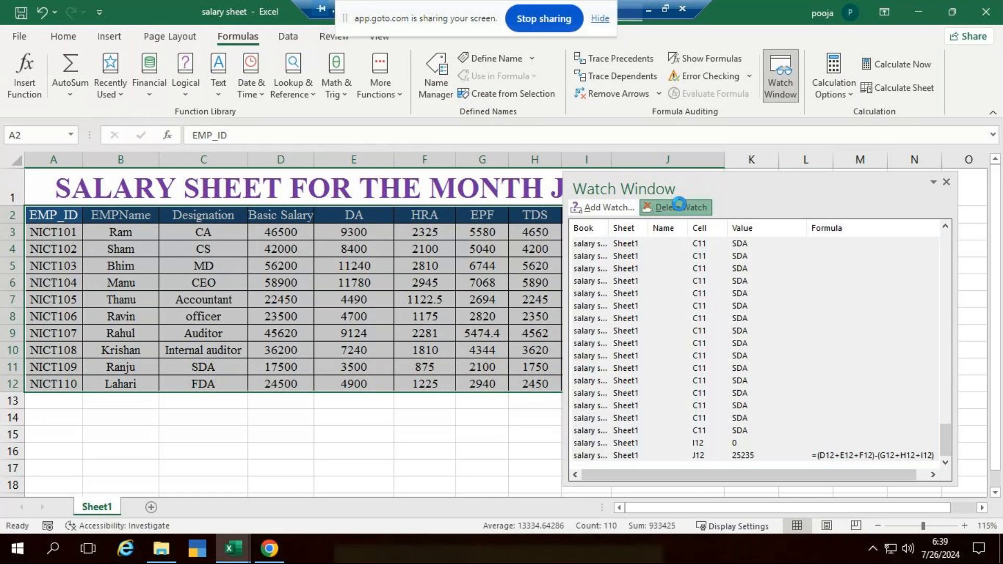
click(593, 248)
click(675, 207)
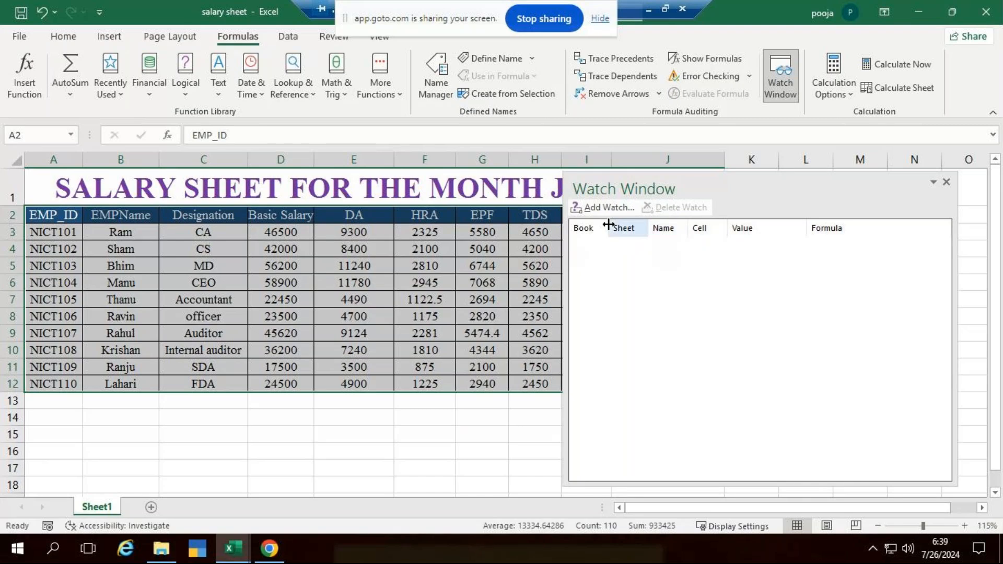
Step: Move the emptied Watch Window to a slightly different spot over the sheet and close it
click(935, 183)
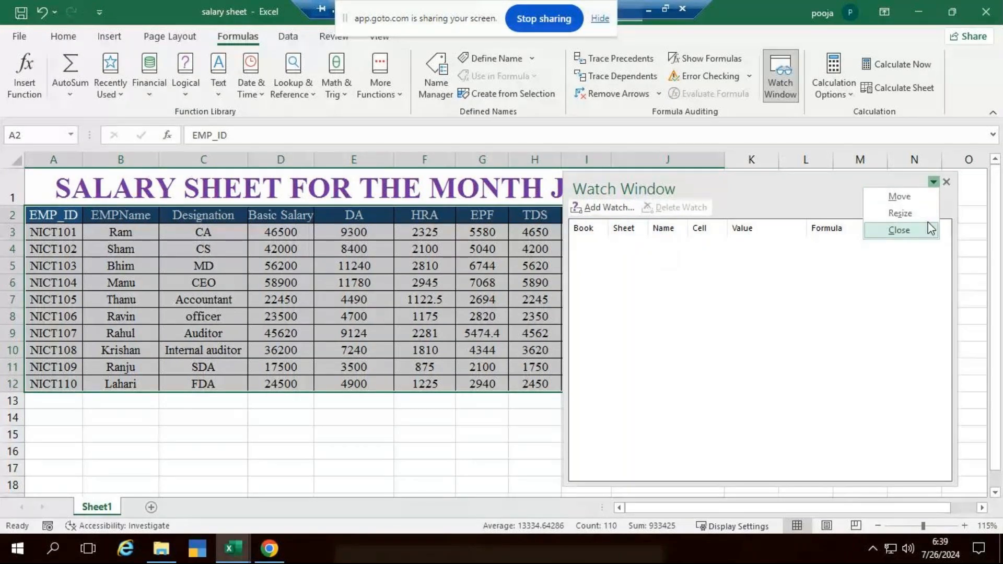
click(900, 196)
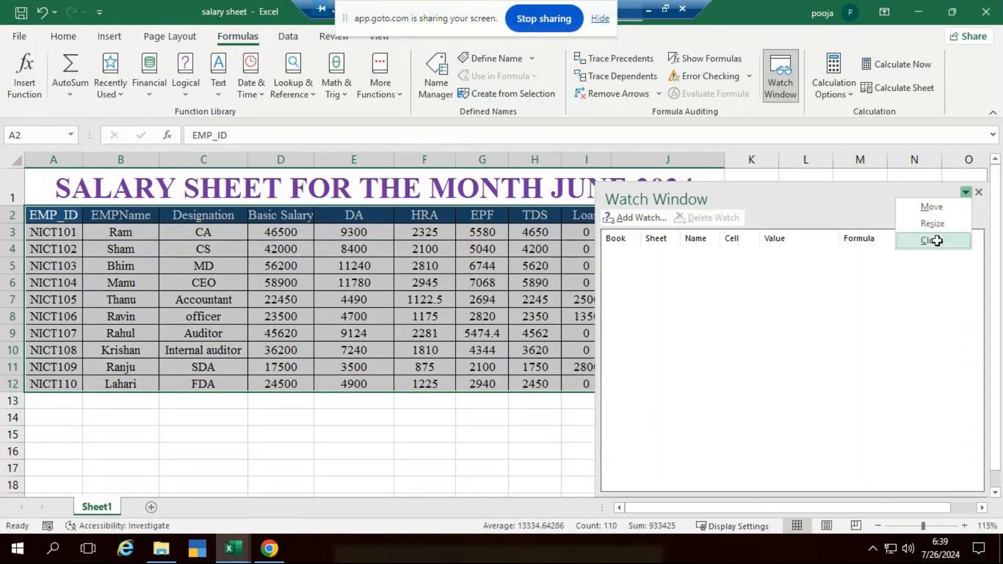
click(937, 241)
click(964, 316)
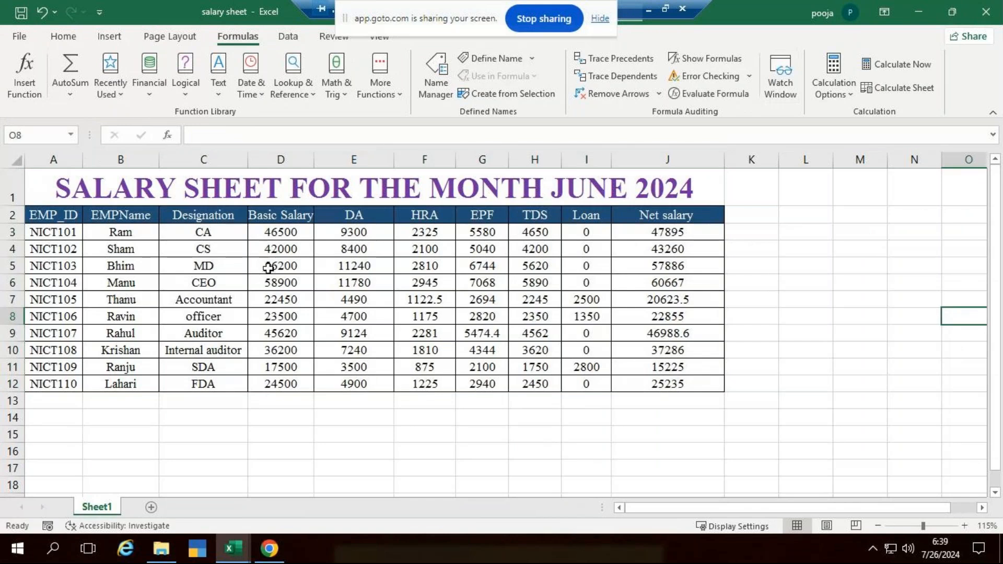
Step: Select the salary table A2:J12 and add watches for all its cells in the Watch Window
drag(73, 223, 687, 376)
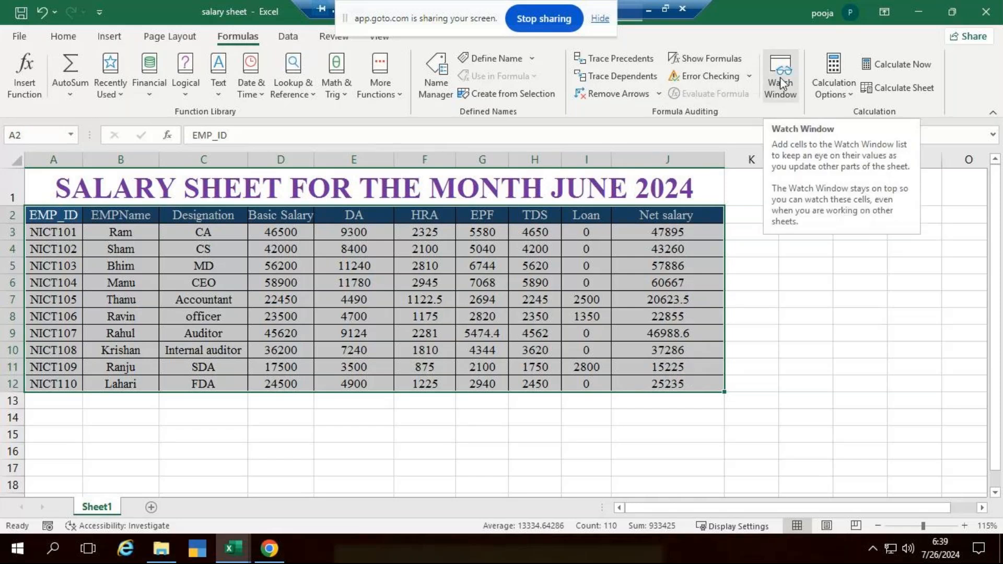
click(779, 77)
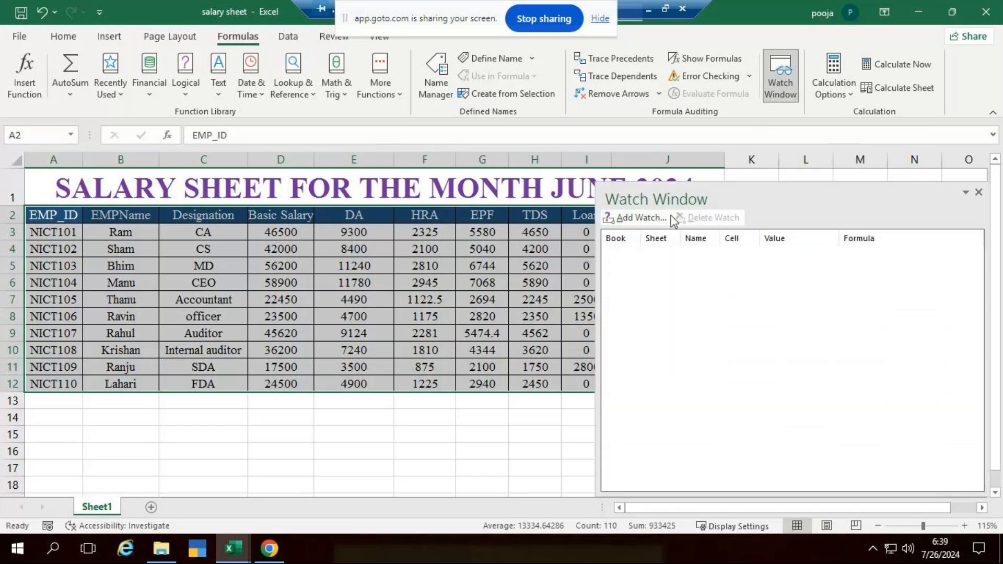
click(640, 222)
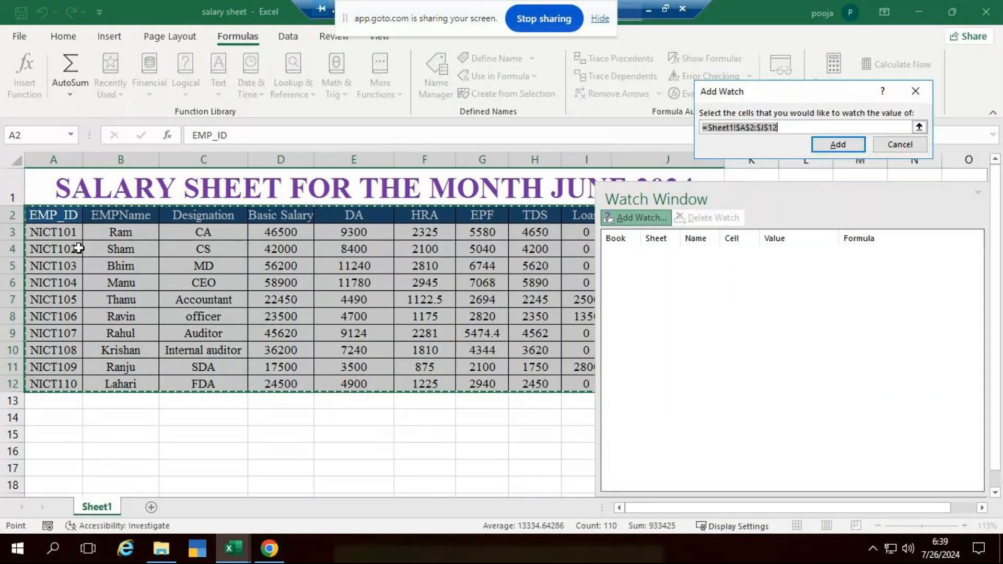
click(837, 145)
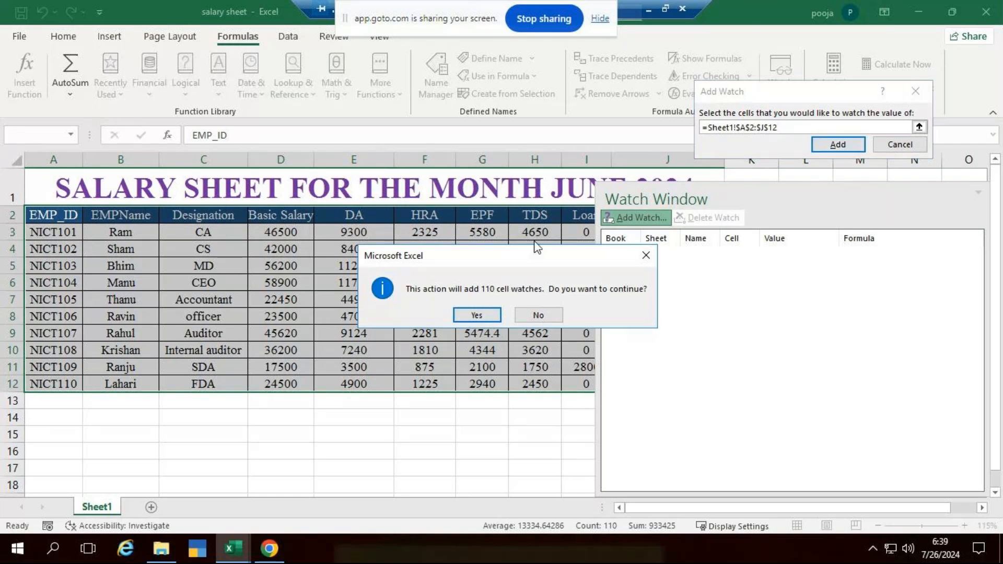
click(491, 318)
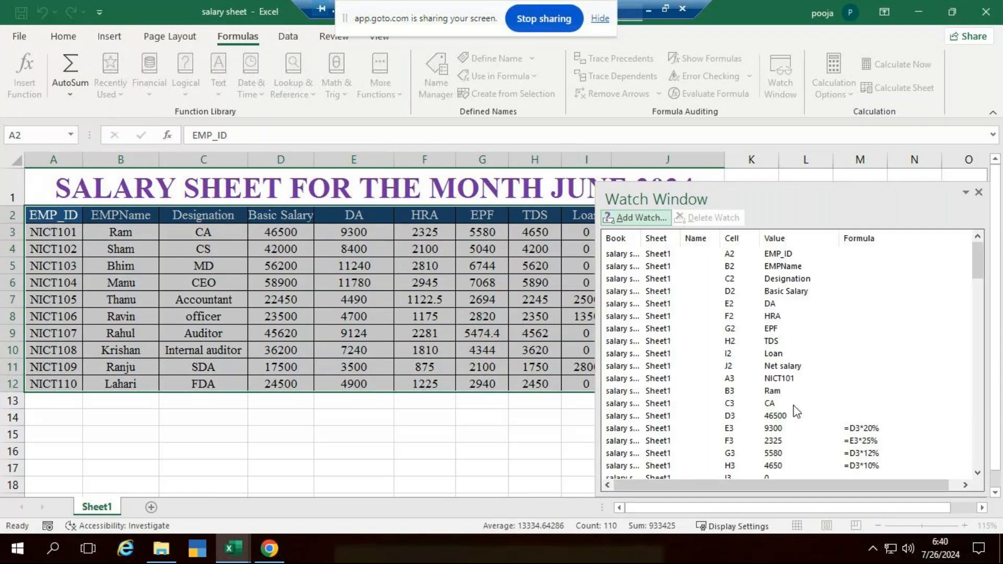
Step: Shift the Watch Window with its salary sheet watches over the table and close it
drag(784, 199, 729, 182)
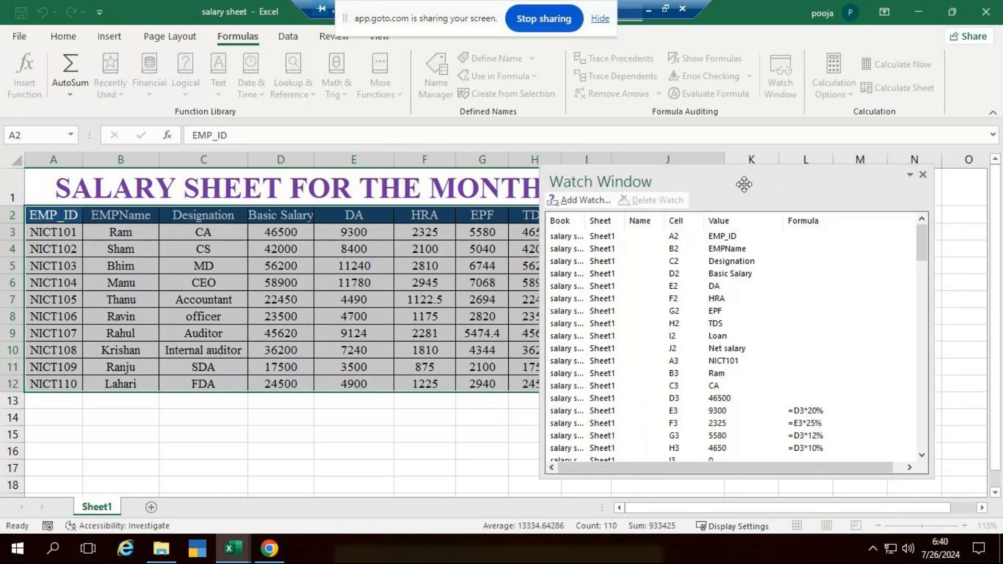
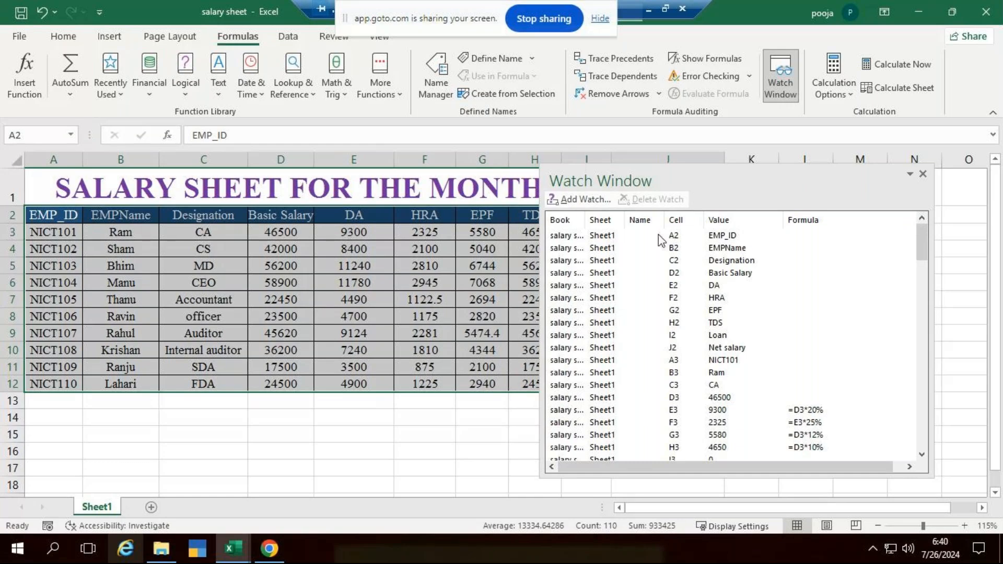
click(923, 173)
click(857, 300)
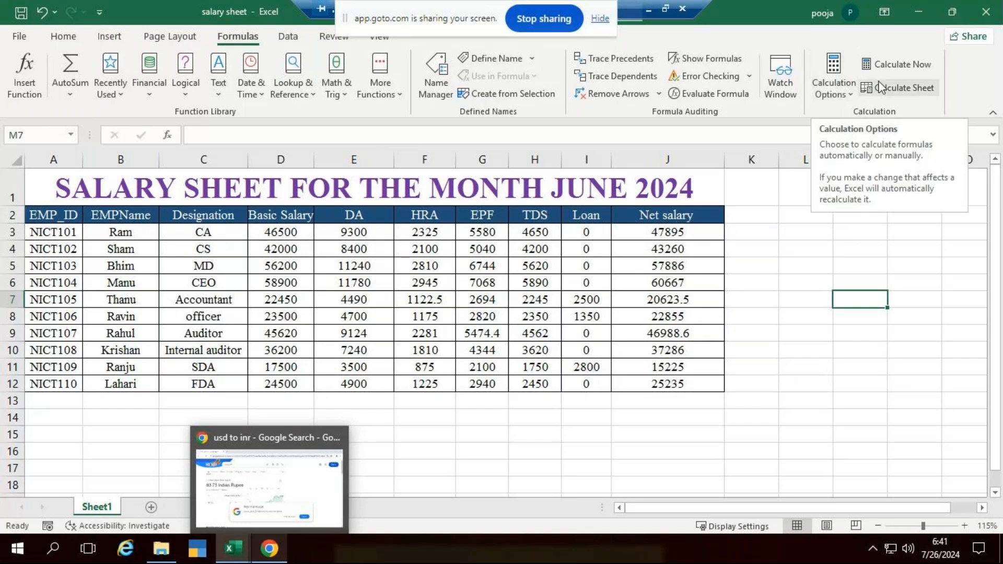
Step: View the available calculation modes without changing the setting, and check the basic salary in D3
click(854, 97)
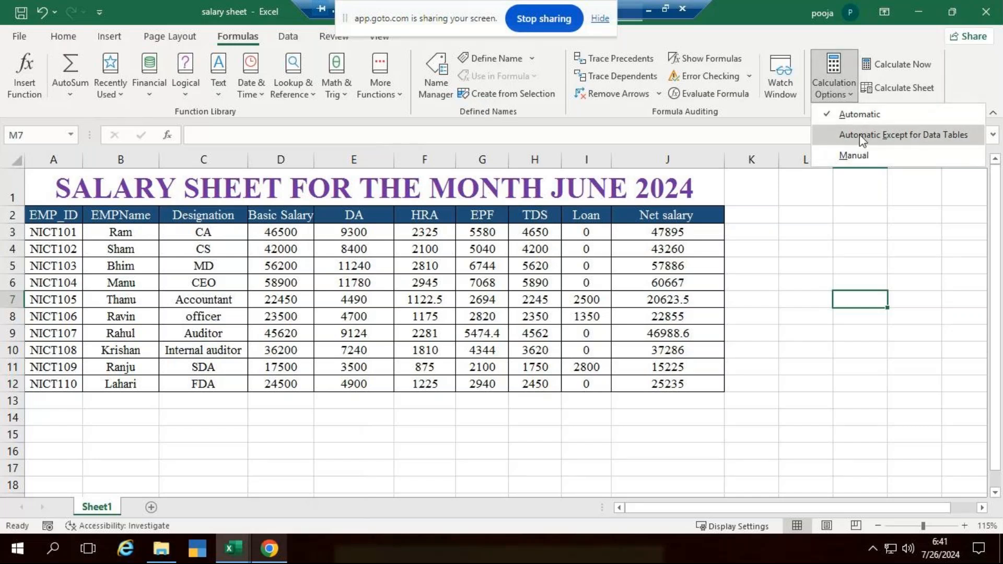
click(848, 220)
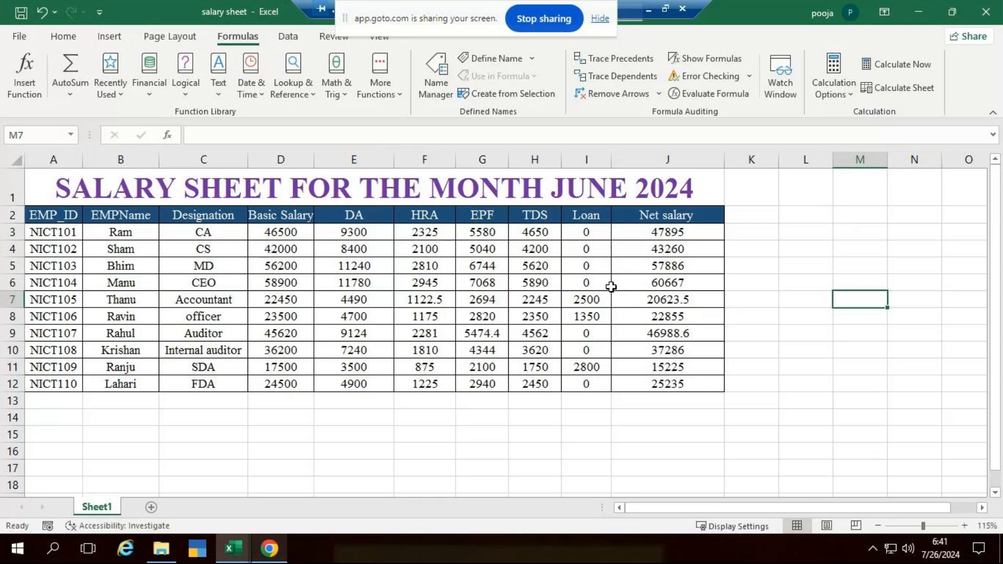
click(291, 234)
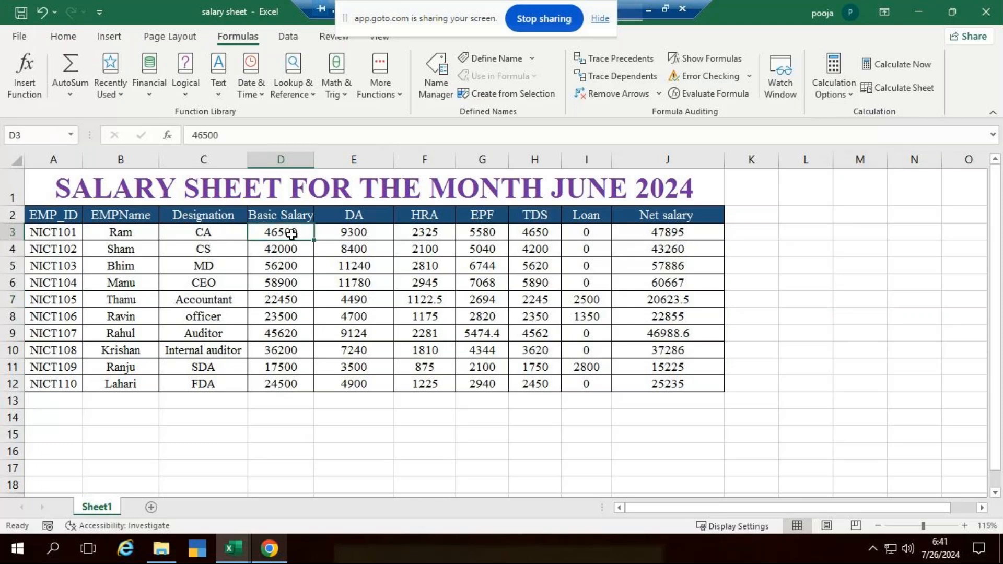
Step: Select row 11 (NICT109), try a light orange font colour on it, and set the font colour to Automatic
click(288, 371)
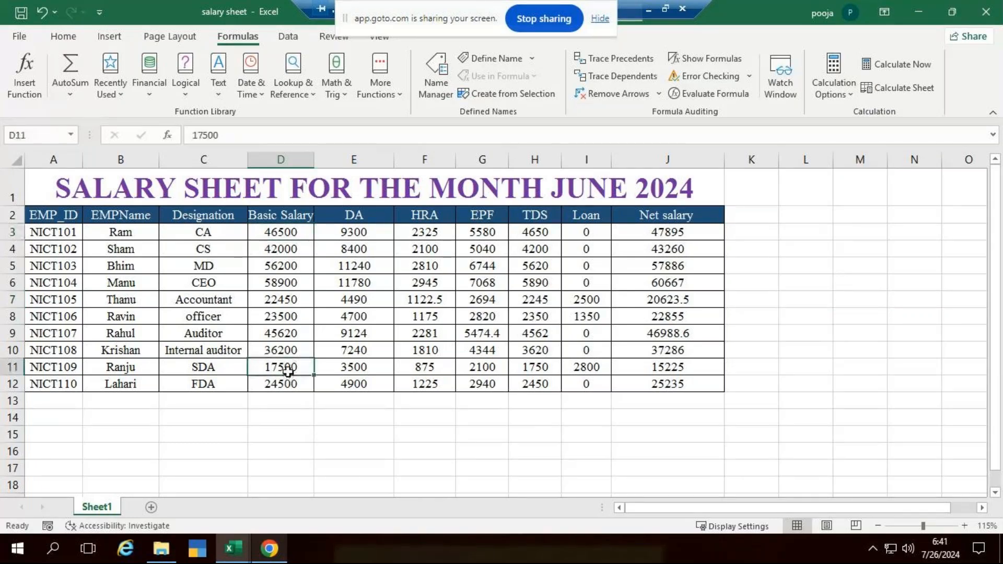
click(12, 367)
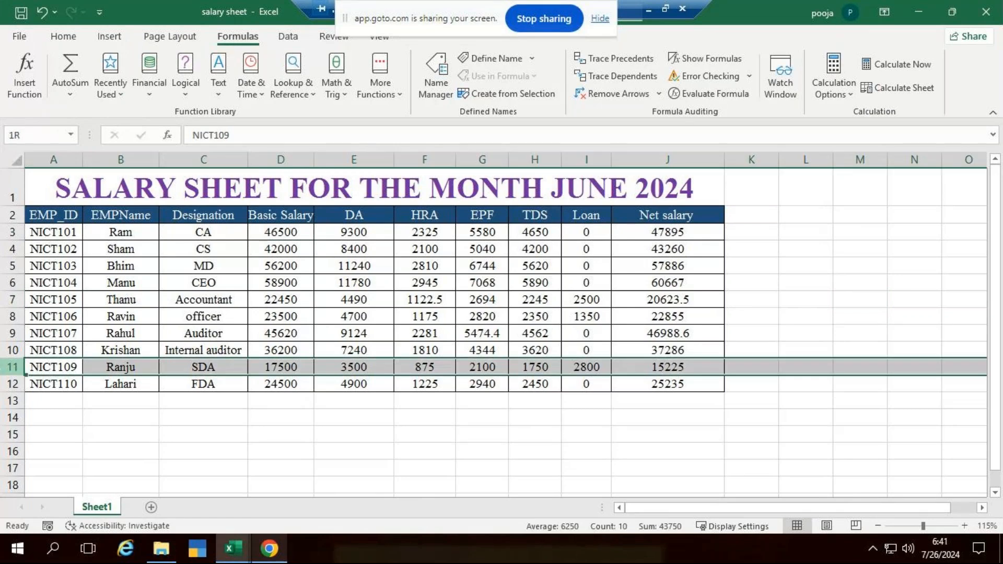
click(86, 36)
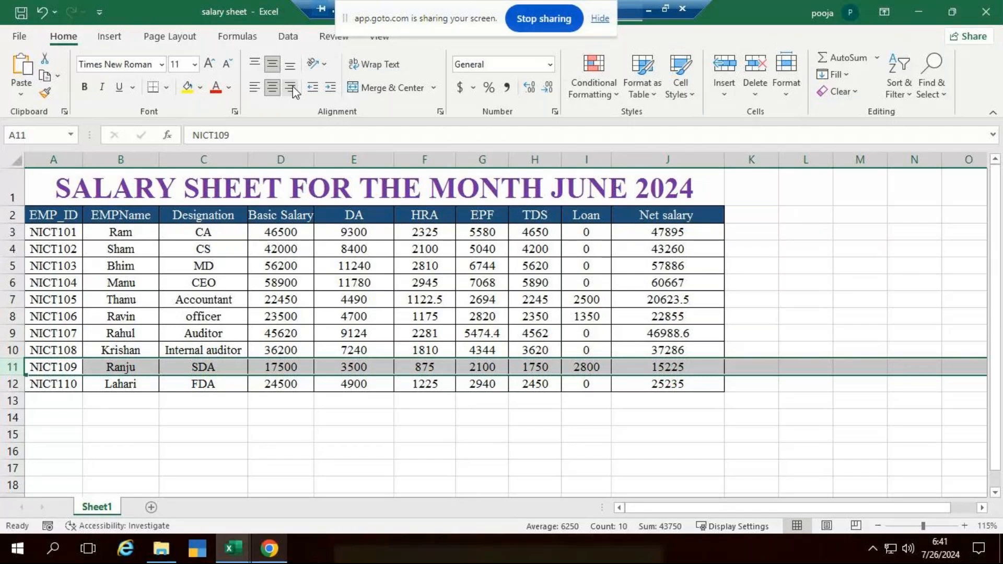
click(230, 87)
click(306, 198)
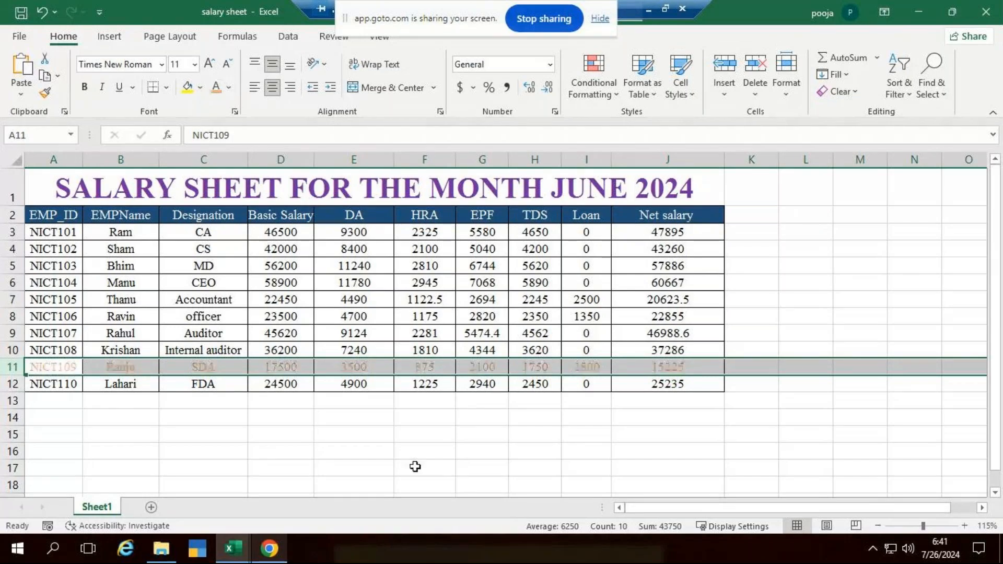
click(229, 87)
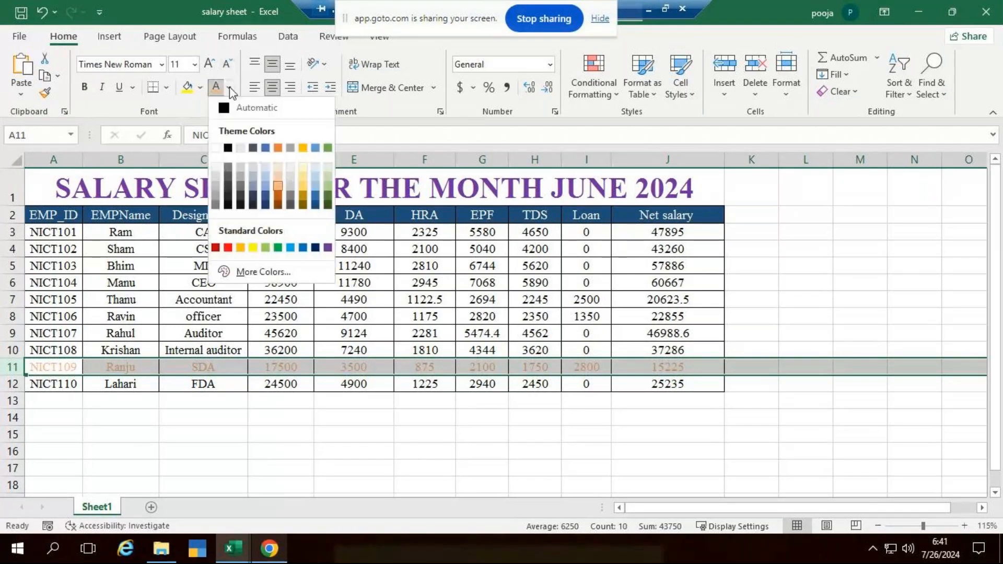
click(233, 108)
Step: Try a dark brown fill on row 11 and replace it with a lighter blue theme fill
click(199, 88)
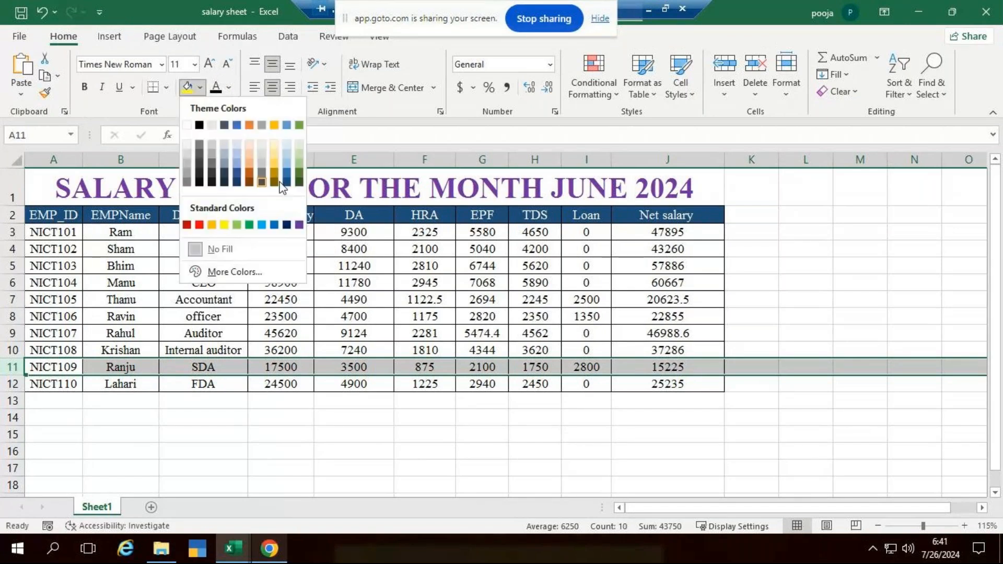
click(252, 179)
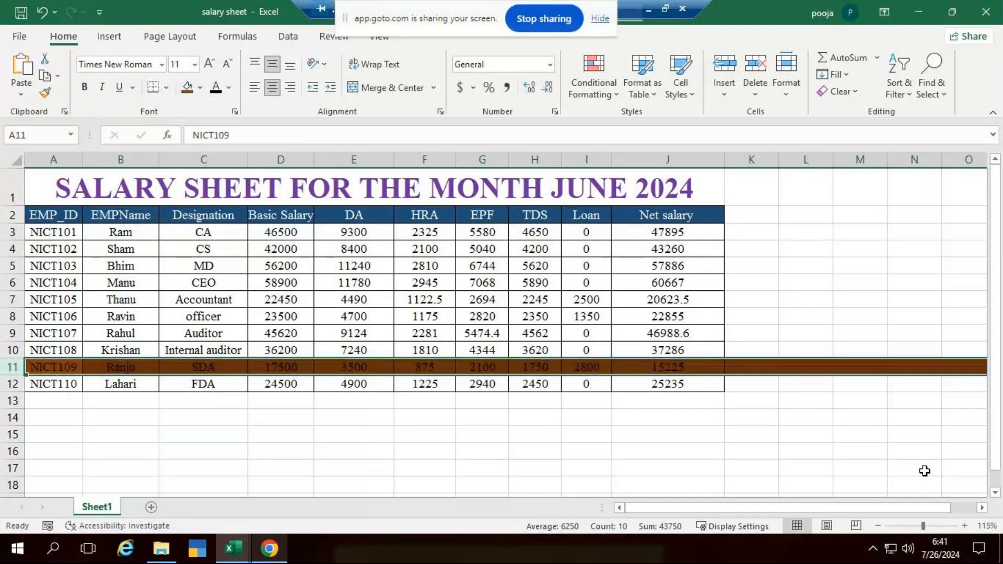
click(201, 87)
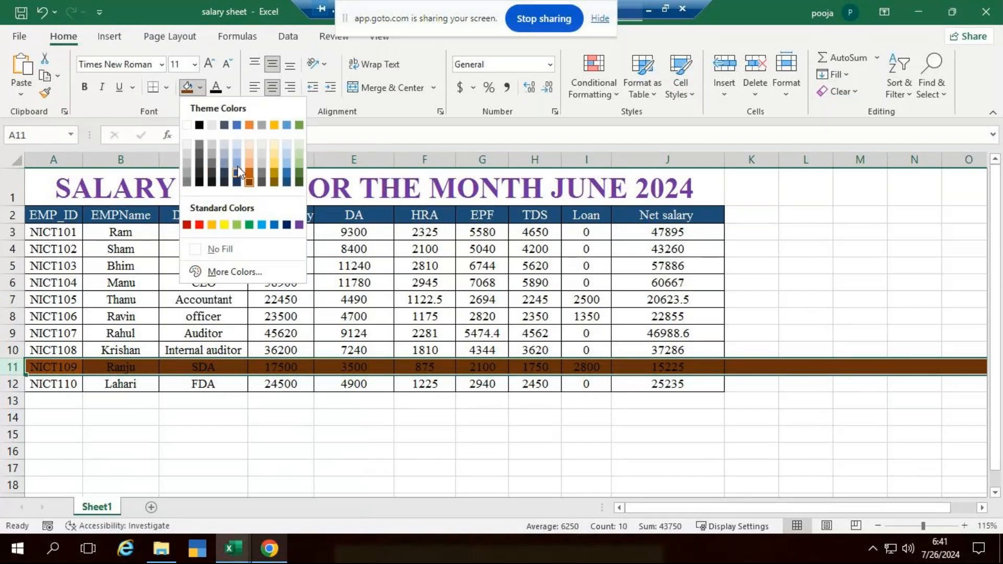
click(237, 165)
click(685, 447)
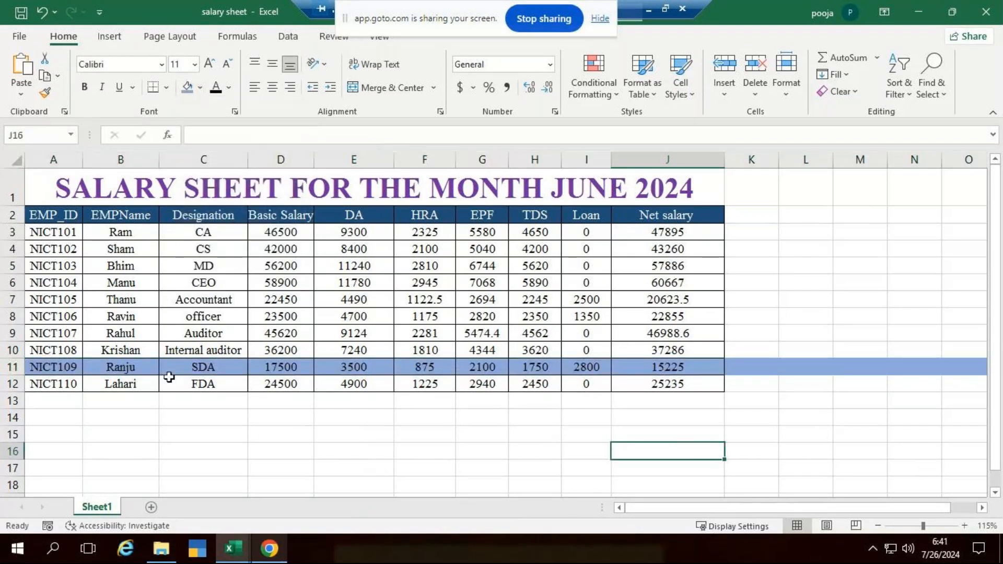
Step: Set the basic salary of NICT109 in cell D11 to 25800
click(284, 366)
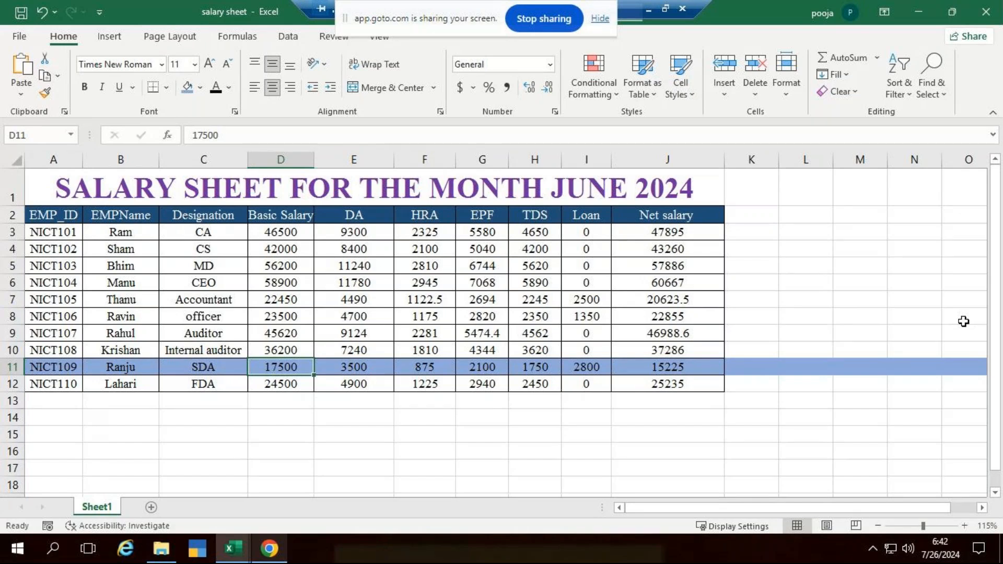
text(2580)
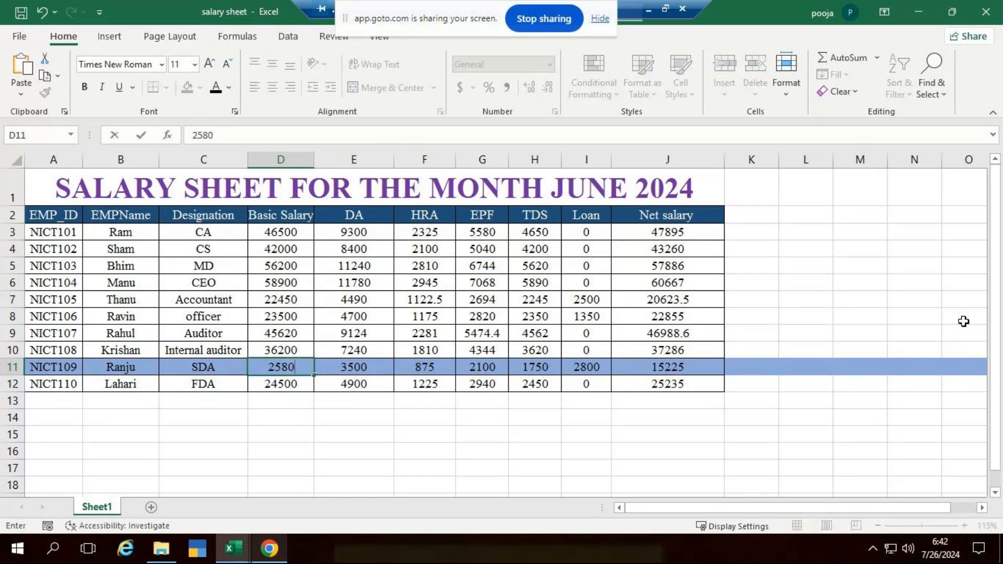
text(0)
key(Return)
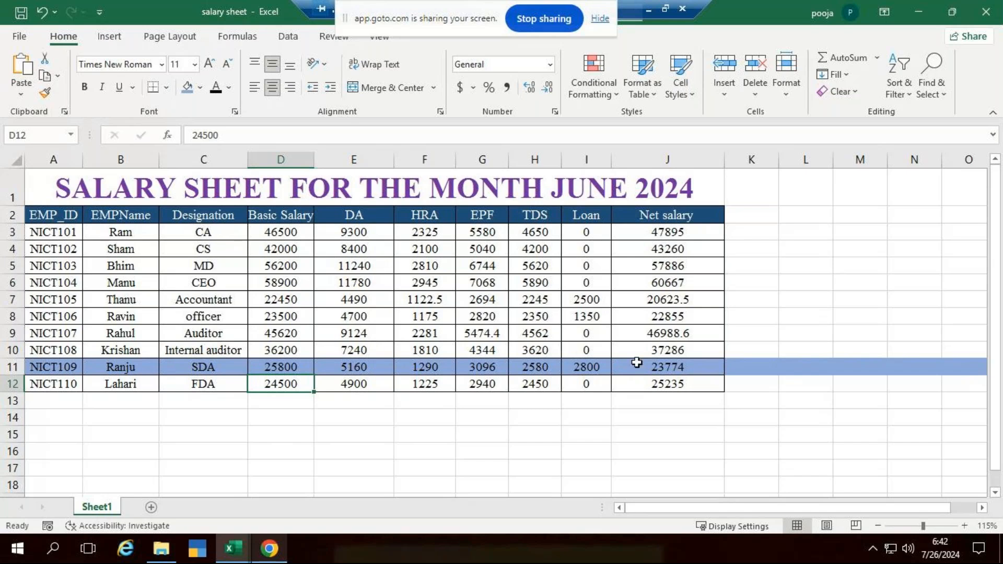
Step: View the available calculation modes without changing the setting, and undo the last basic salary change in D11
click(238, 39)
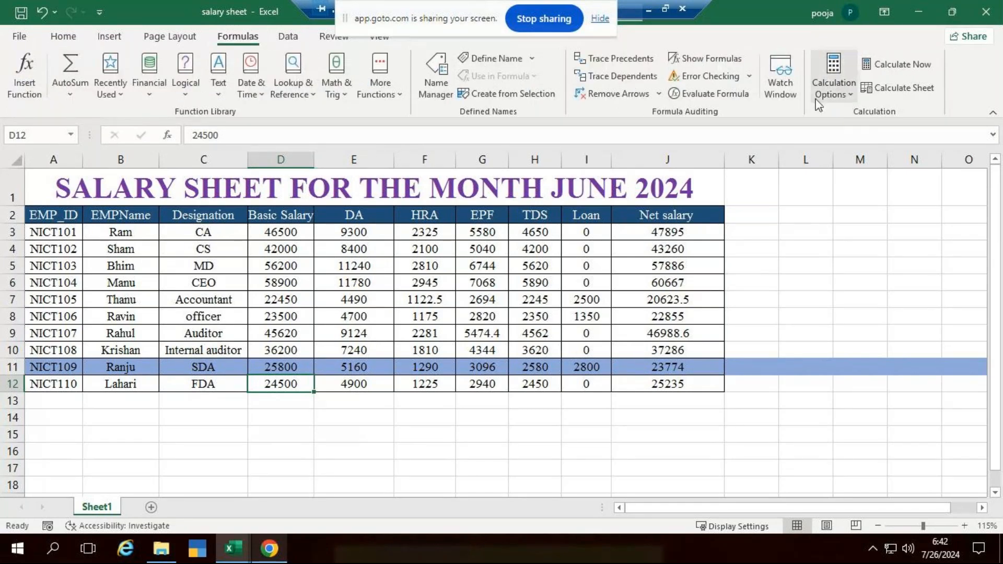
click(841, 93)
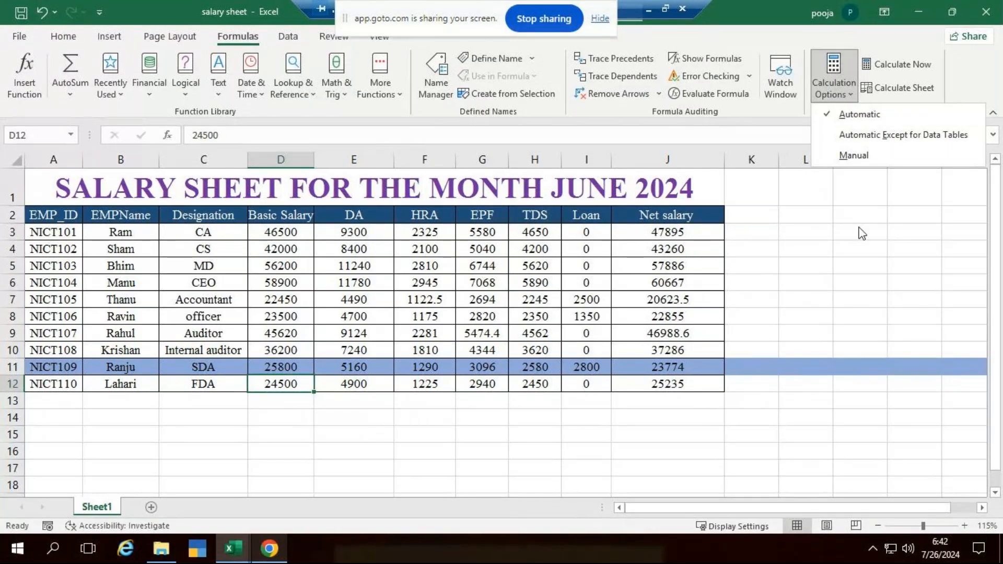
click(836, 304)
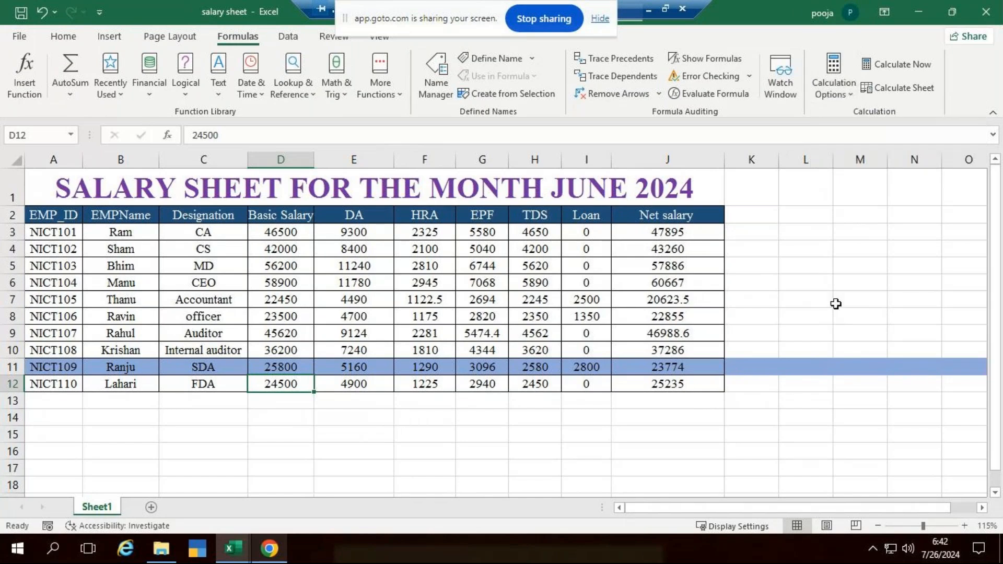
key(ctrl+z)
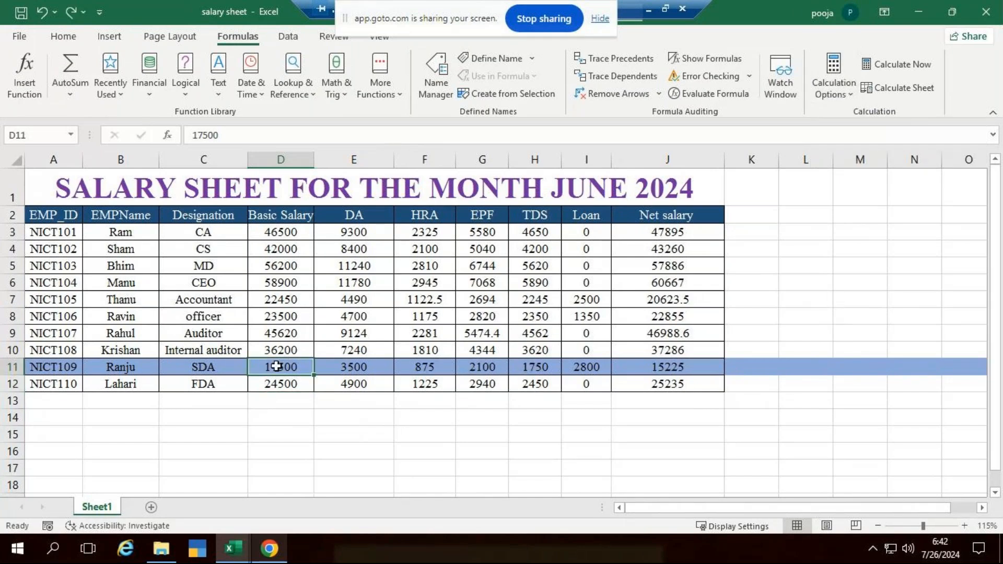
Step: Switch the calculation mode to Manual and set the basic salary of NICT109 in D11 to 25600
click(854, 94)
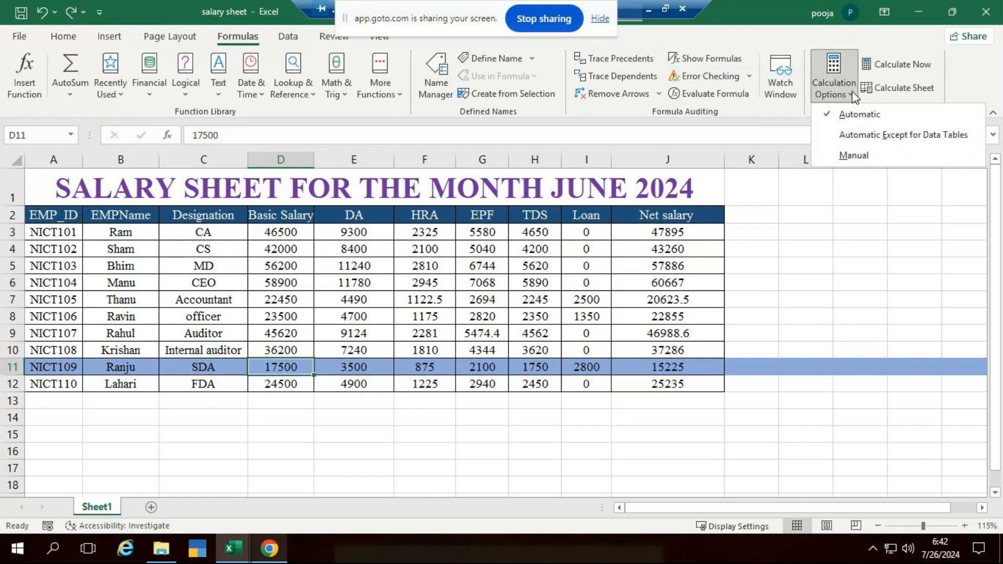
click(857, 154)
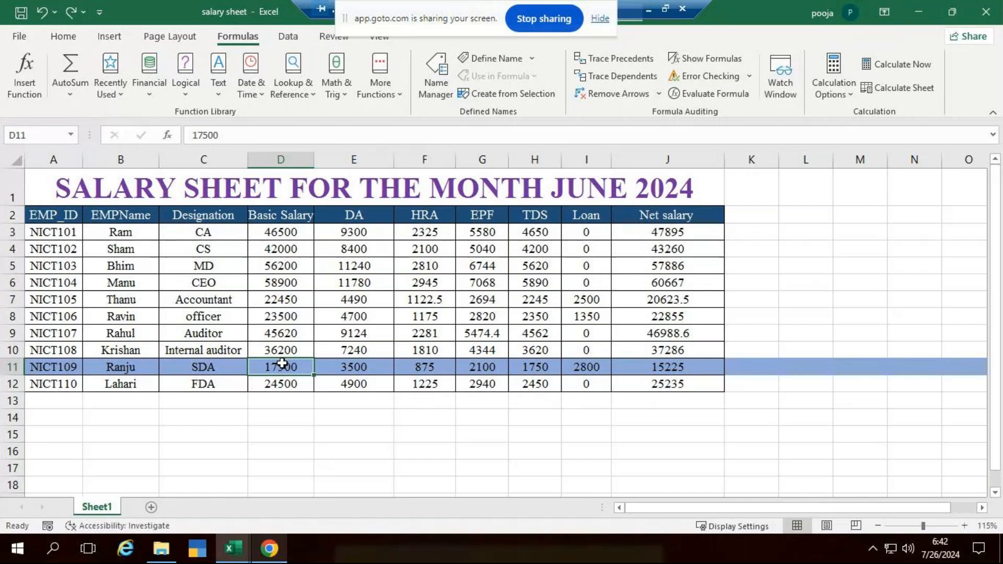
text(25)
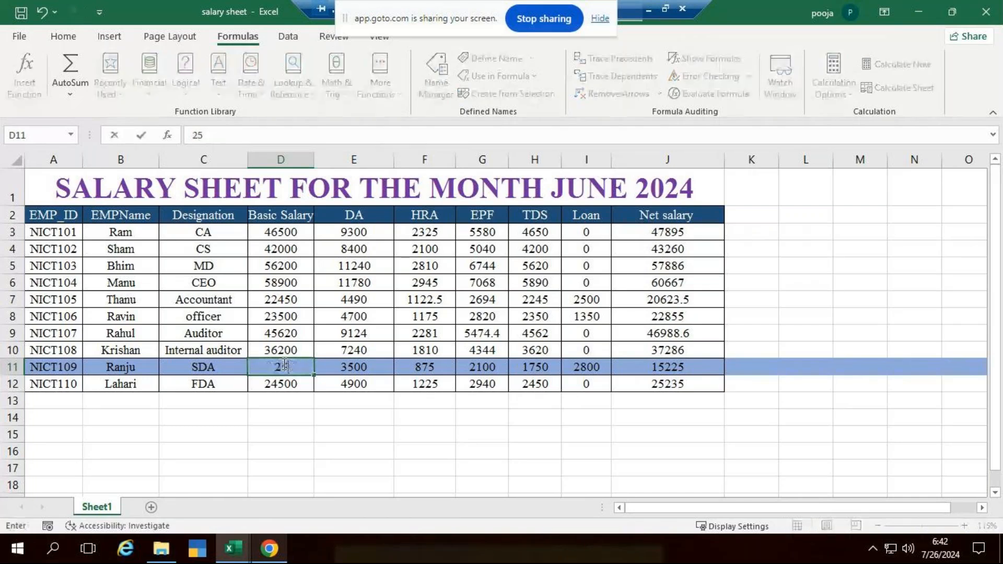
text(600)
key(Return)
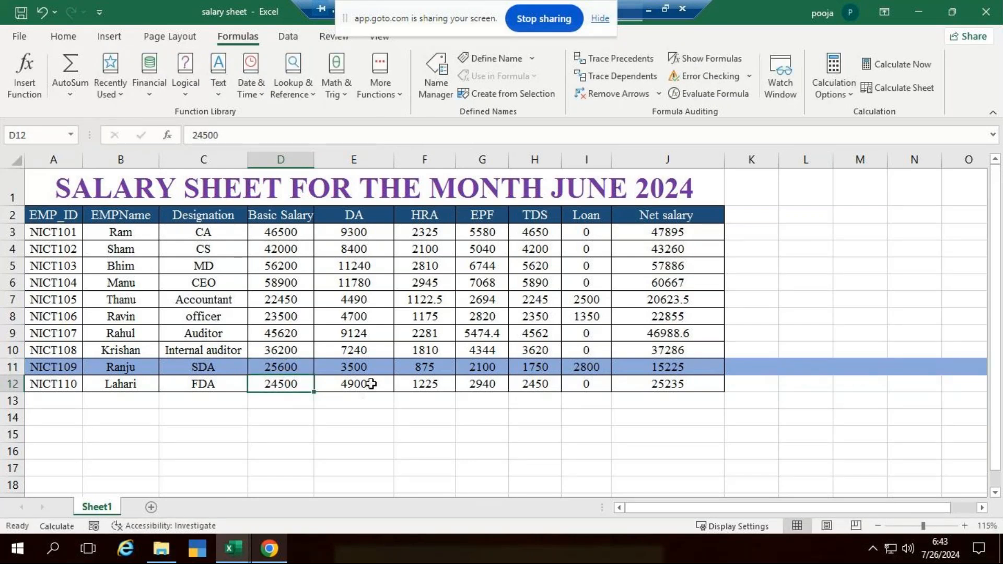
Step: Check the NICT109 values in E11:J11 and the active calculation mode, and recalculate the workbook with Calculate Now
drag(354, 367, 679, 368)
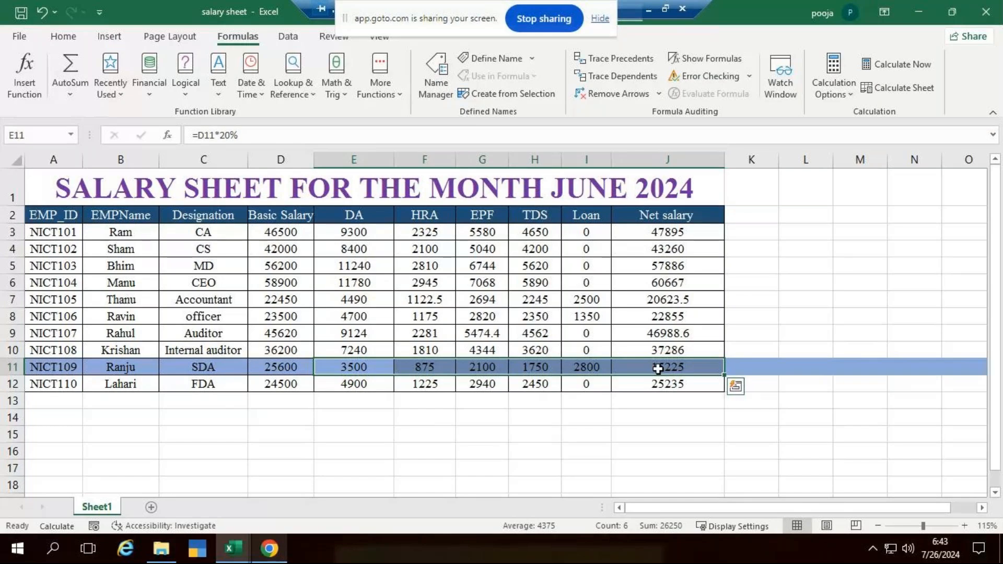
click(834, 83)
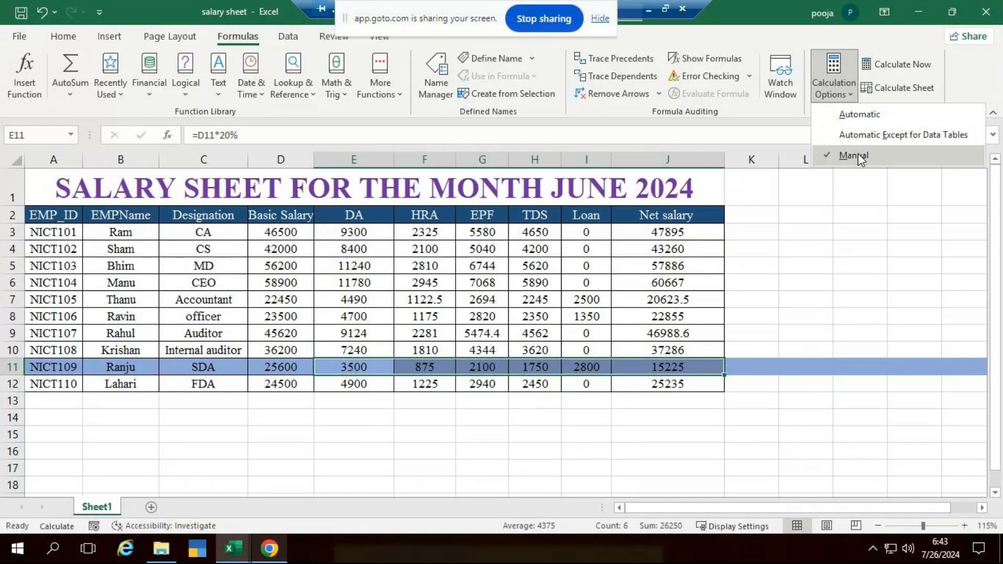
click(270, 365)
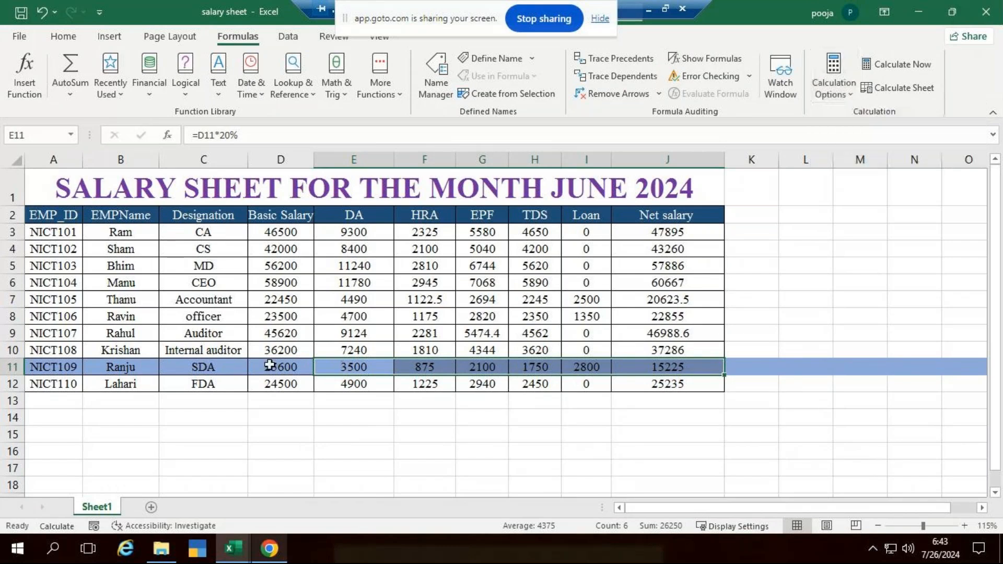
click(269, 365)
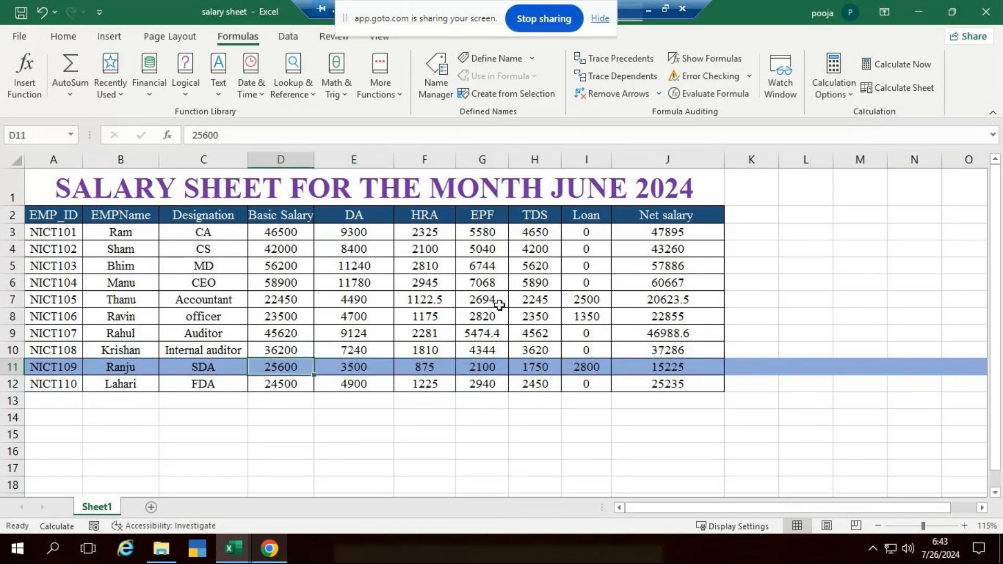
click(915, 61)
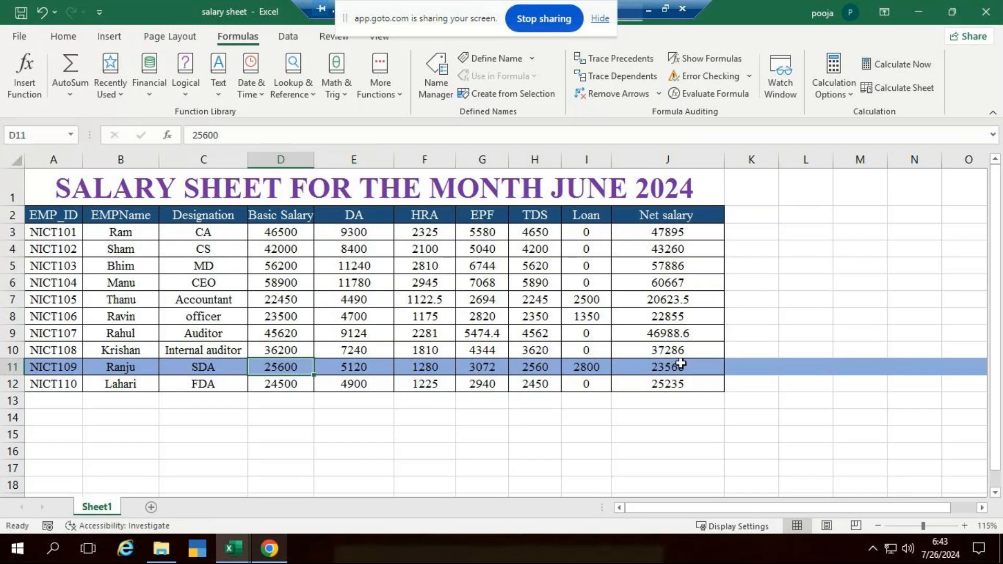
Step: Undo the last basic salary change in D11 and recalculate with Calculate Sheet
key(ctrl+z)
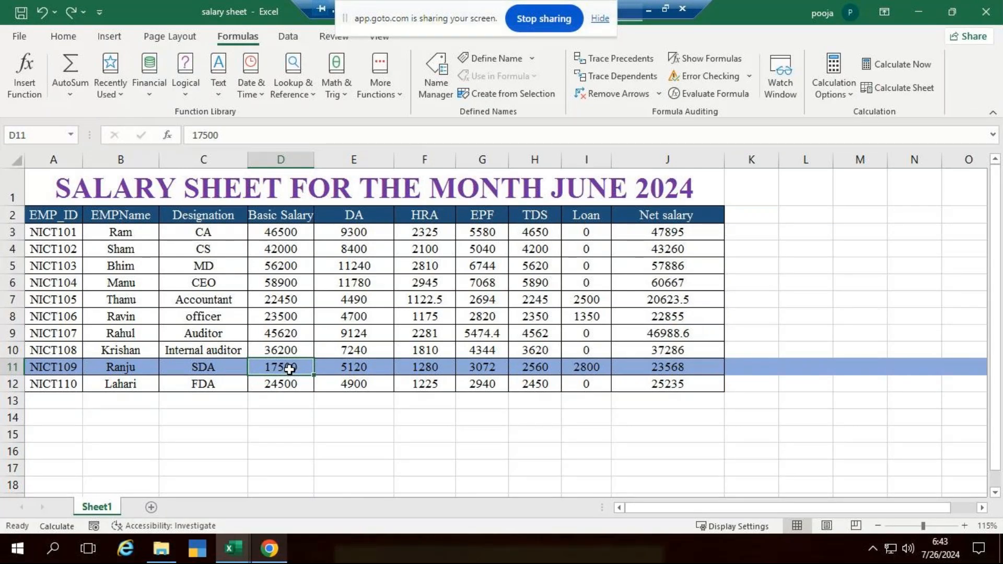
click(909, 89)
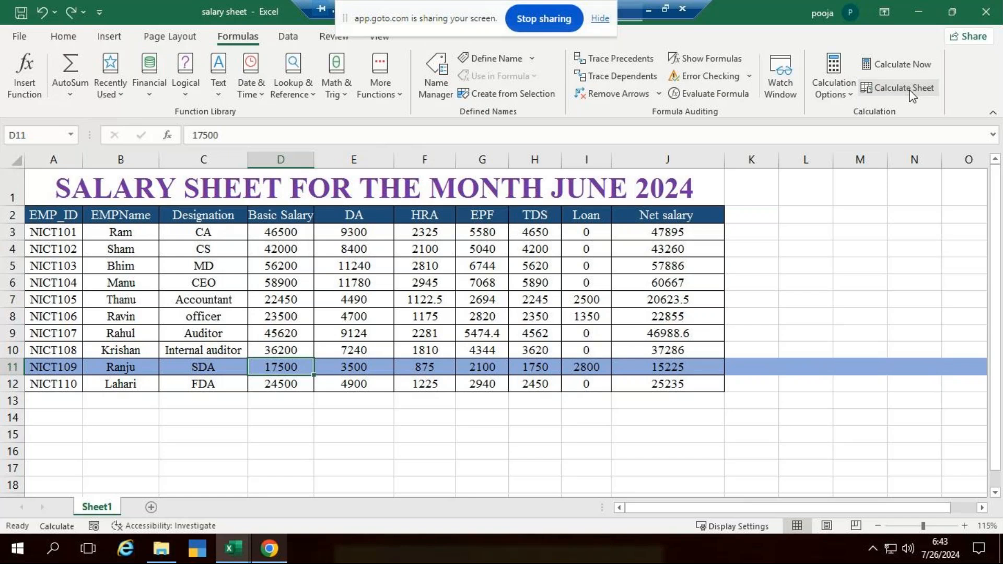
Step: Switch the calculation mode to Automatic and set the basic salary of NICT109 in D11 to 25600
mouse_move(233, 549)
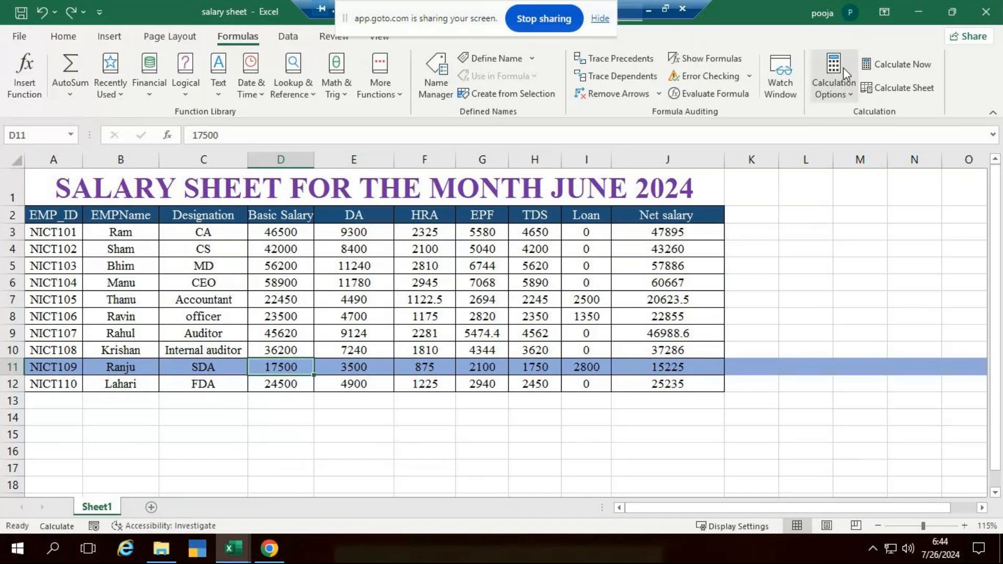
click(851, 90)
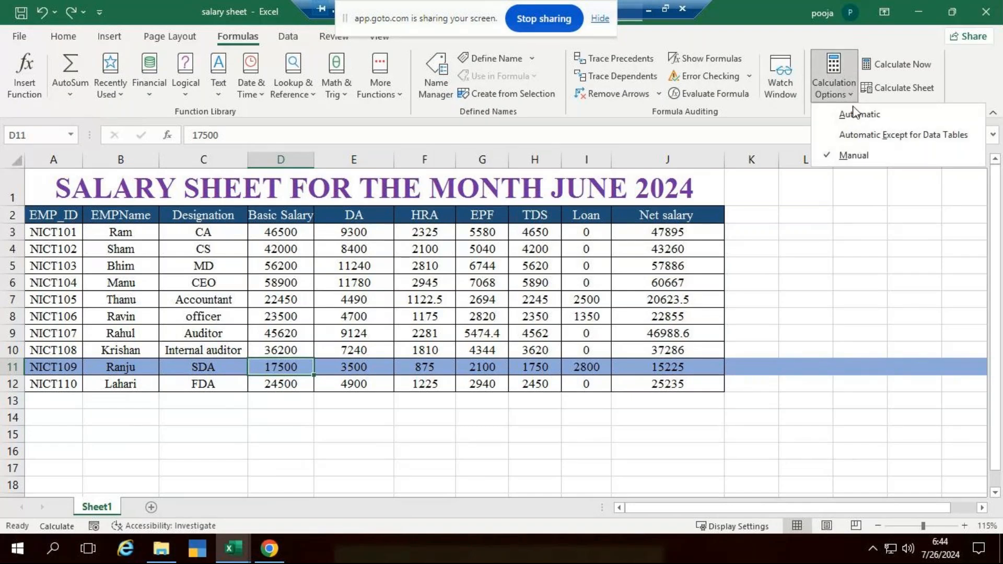
click(853, 114)
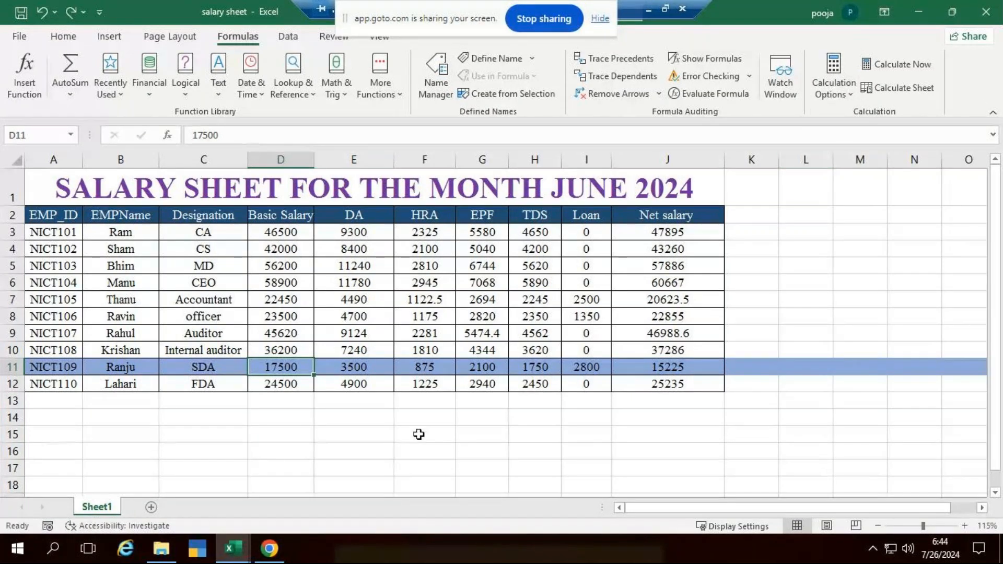
key(F2)
text(256)
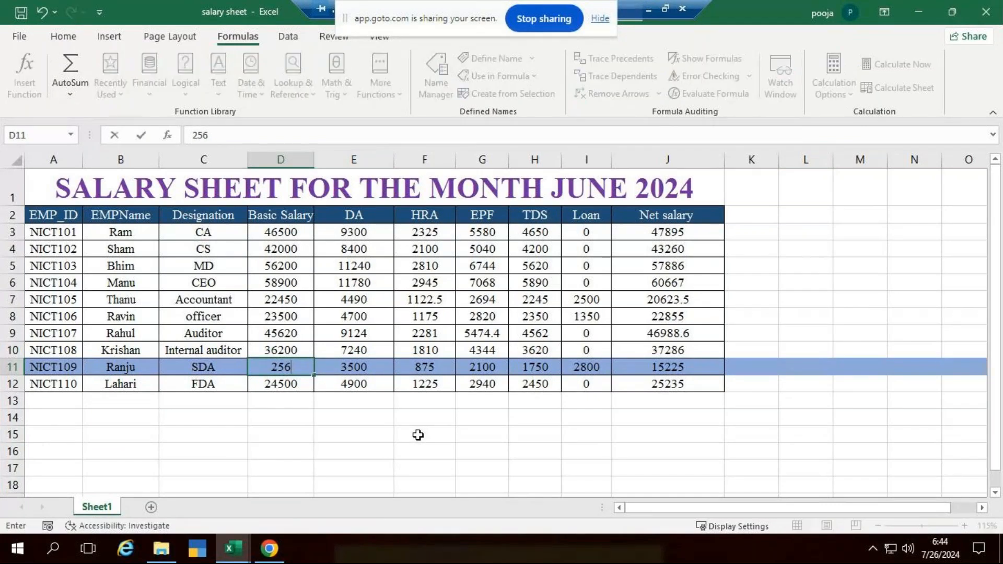
text(00)
key(Return)
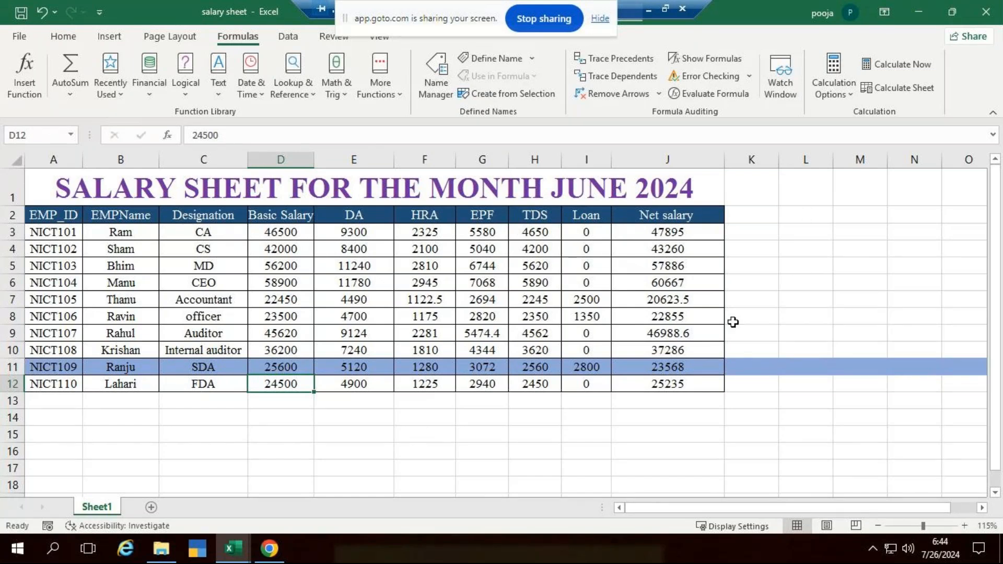
Step: Set the calculation mode to Manual and change the basic salary of NICT109 in D11 to 19500
click(853, 96)
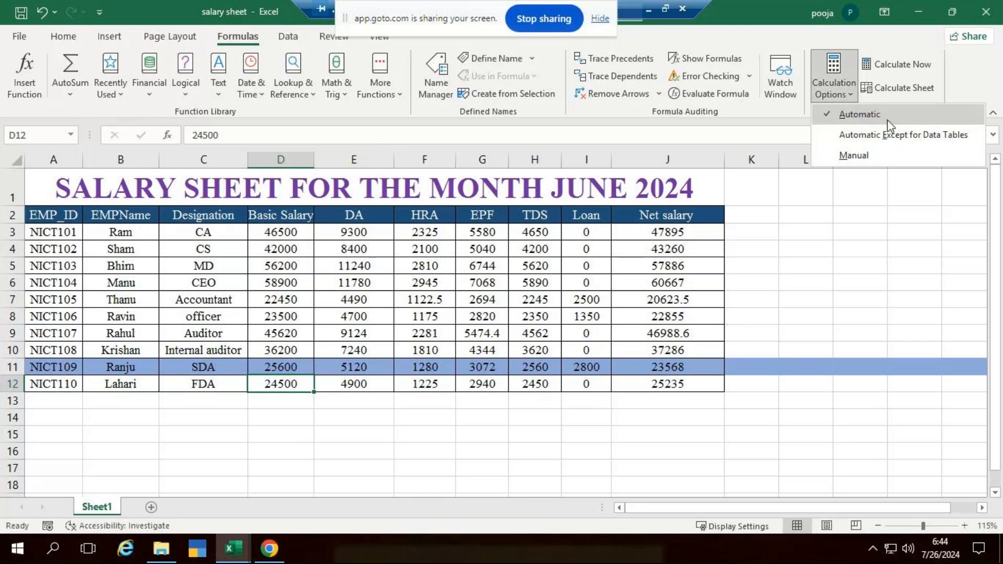
click(887, 153)
click(296, 370)
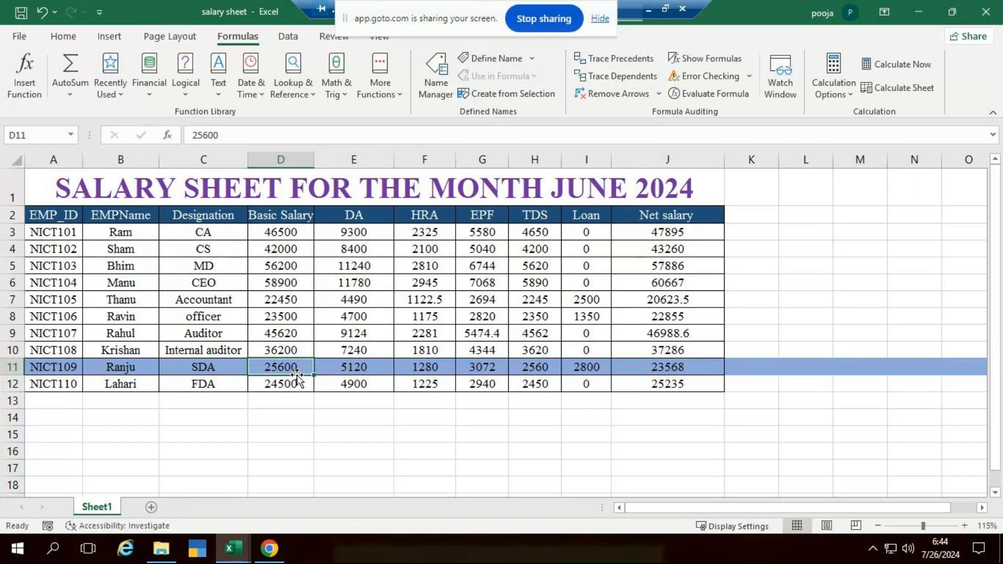
text(1)
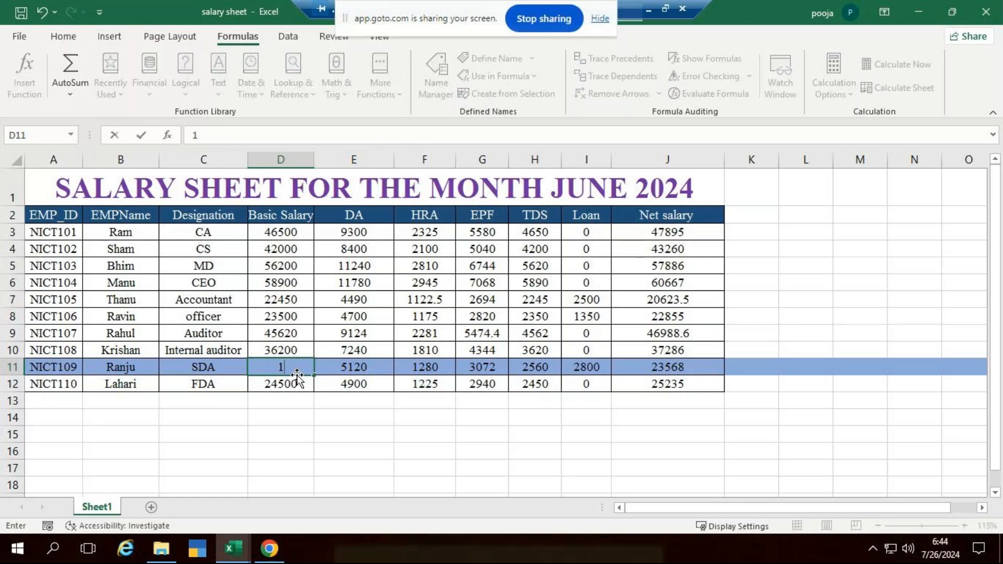
text(9500)
key(Return)
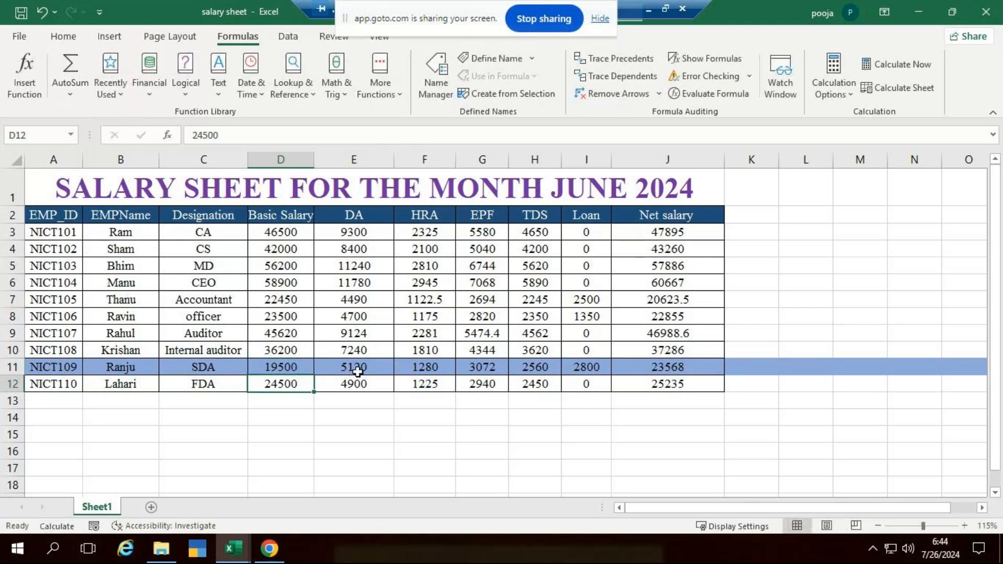
Step: Check the NICT109 values in E11:J11 against the basic salary in D11, and update them with Calculate Now
drag(358, 372, 674, 368)
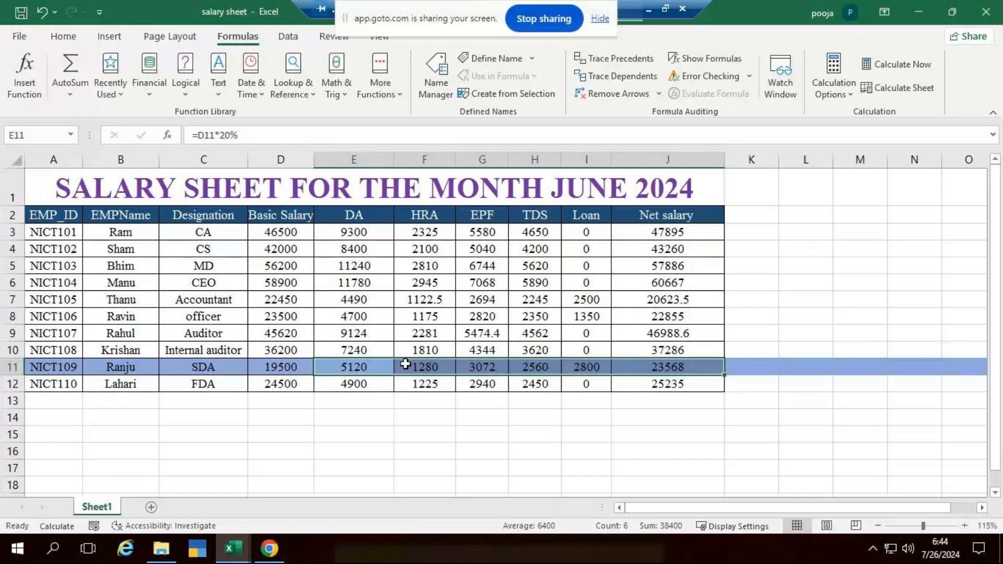
click(290, 366)
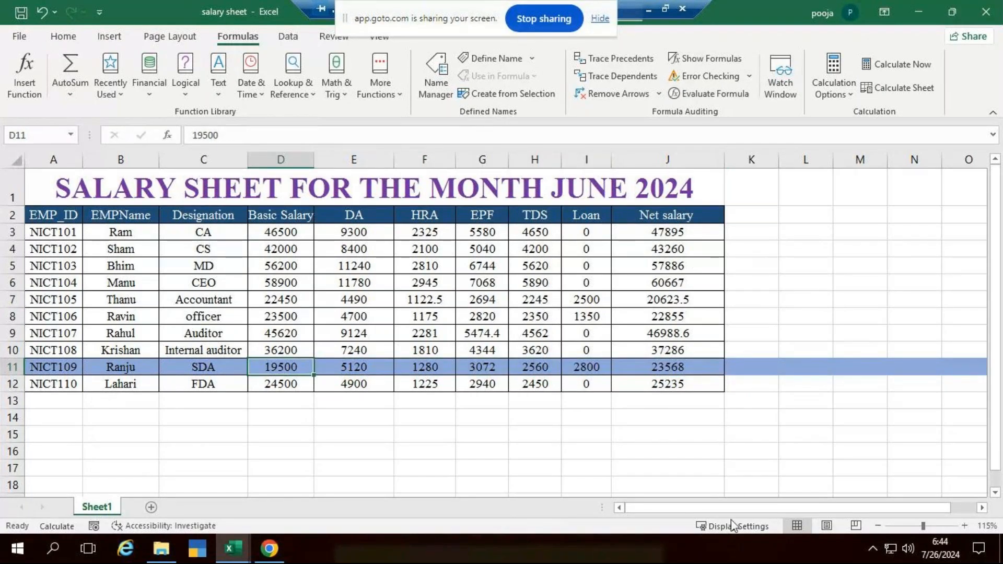
click(895, 70)
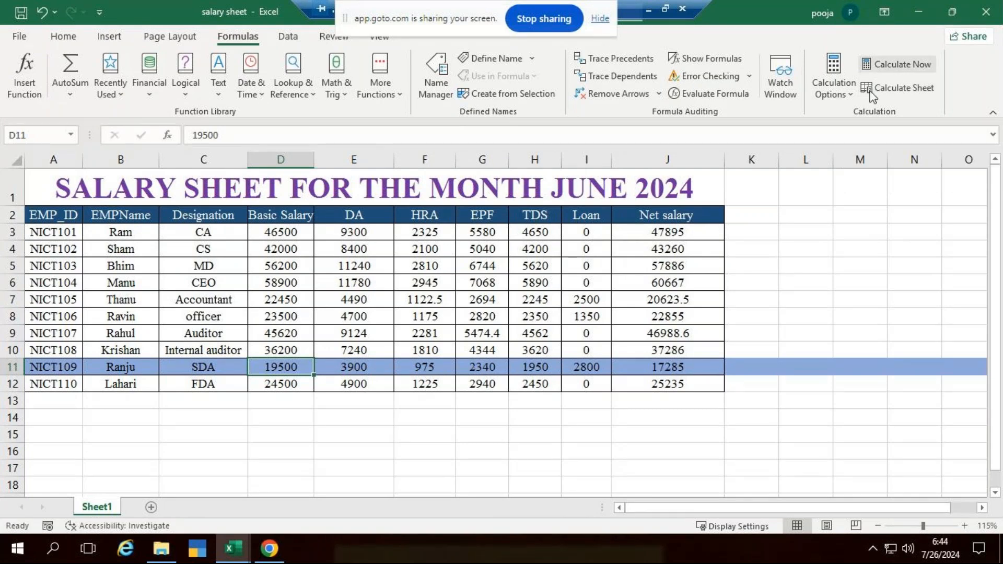
Step: Return the calculation mode to Automatic and set the basic salary of NICT109 in D11 to 20500
click(845, 102)
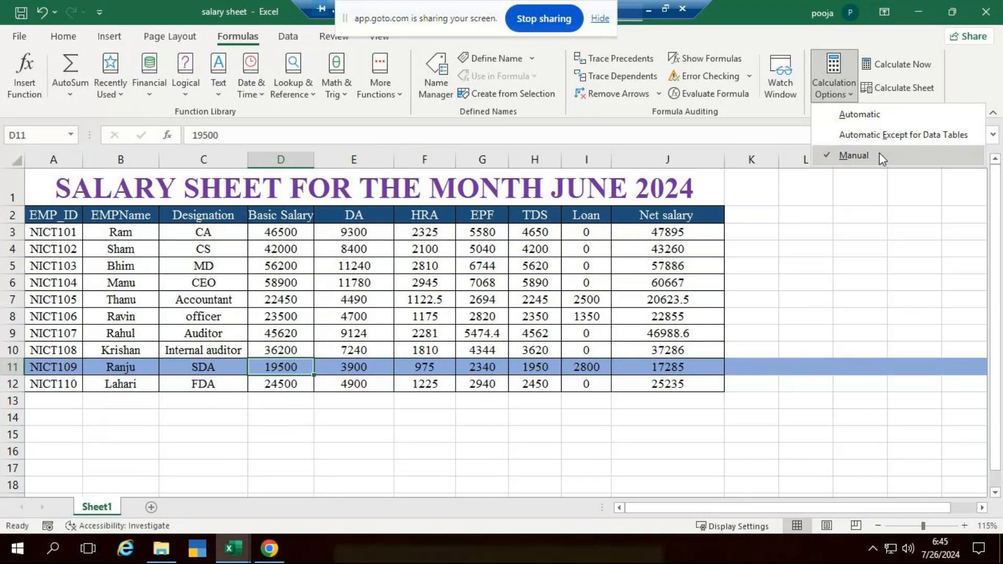
click(867, 114)
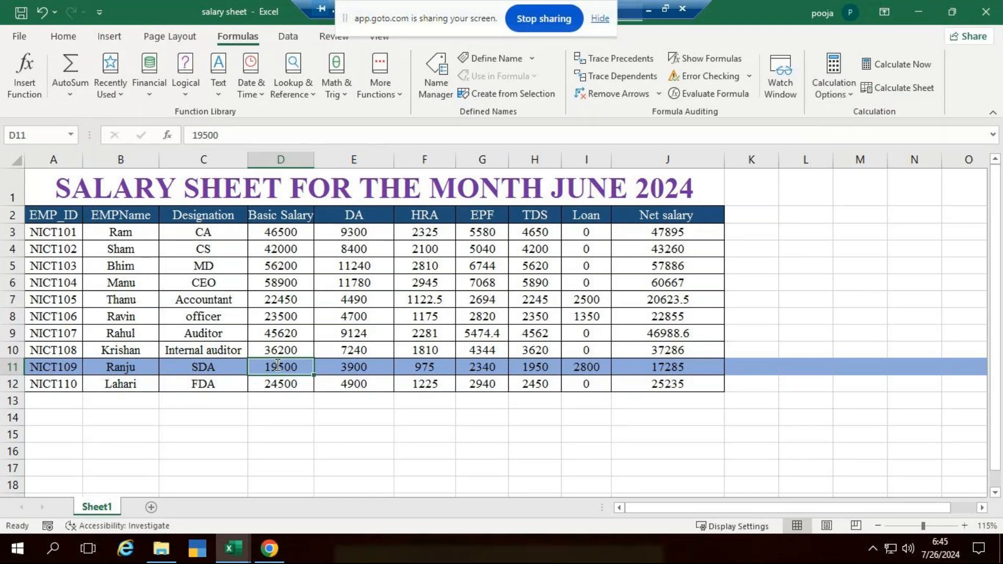
text(20500)
key(Return)
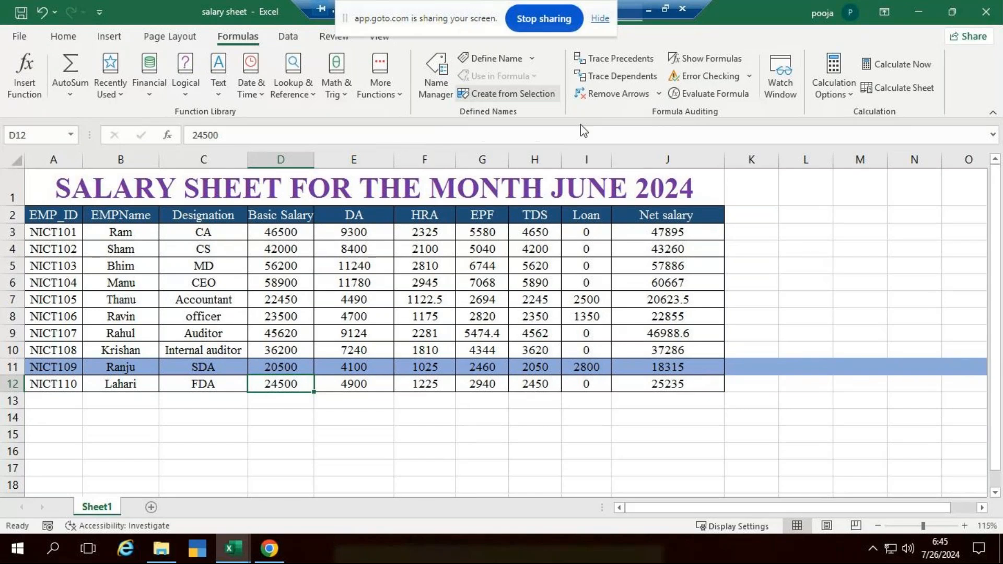
Step: Select row 11 and close the salary sheet workbook without saving the changes
click(13, 367)
click(987, 11)
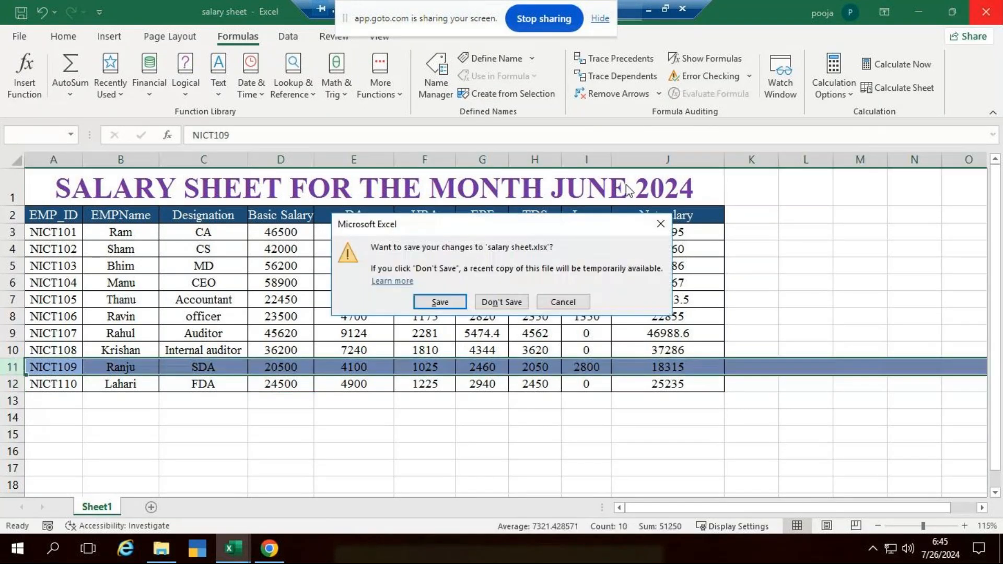
click(508, 301)
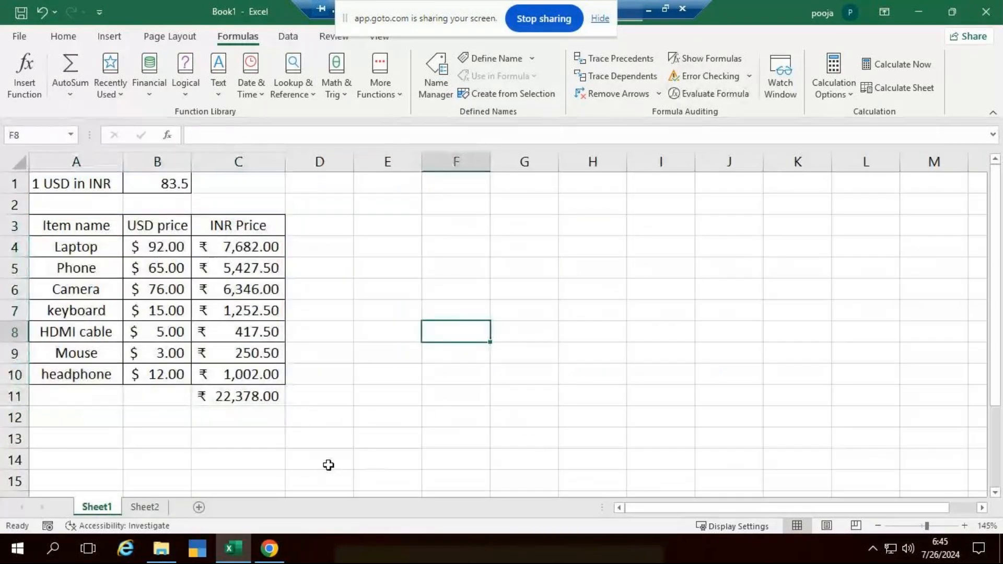
Step: Open Sheet2 of Book1, zoom out to 190%, and select cell C4
click(137, 507)
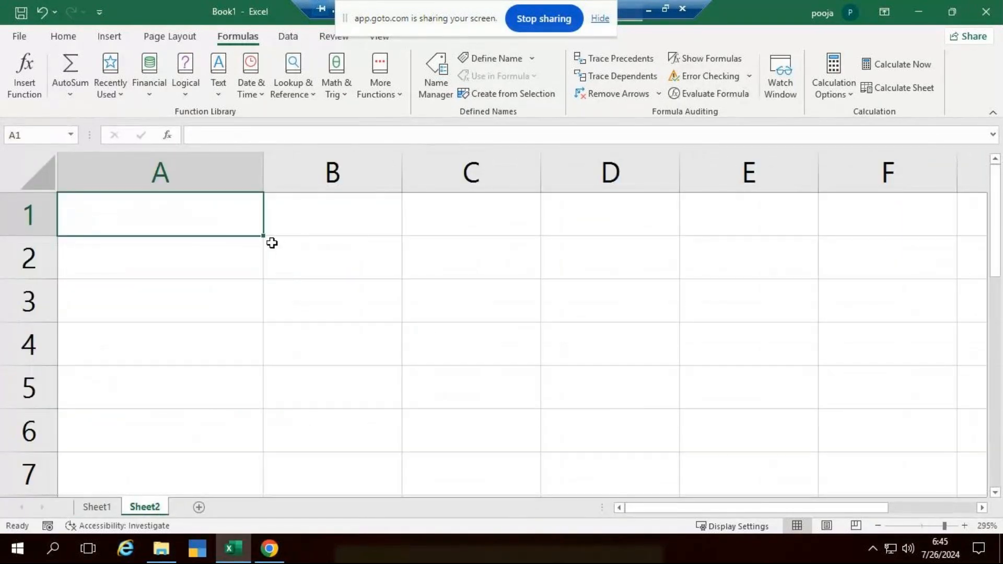
ctrl+scroll(546, 359, down, 3)
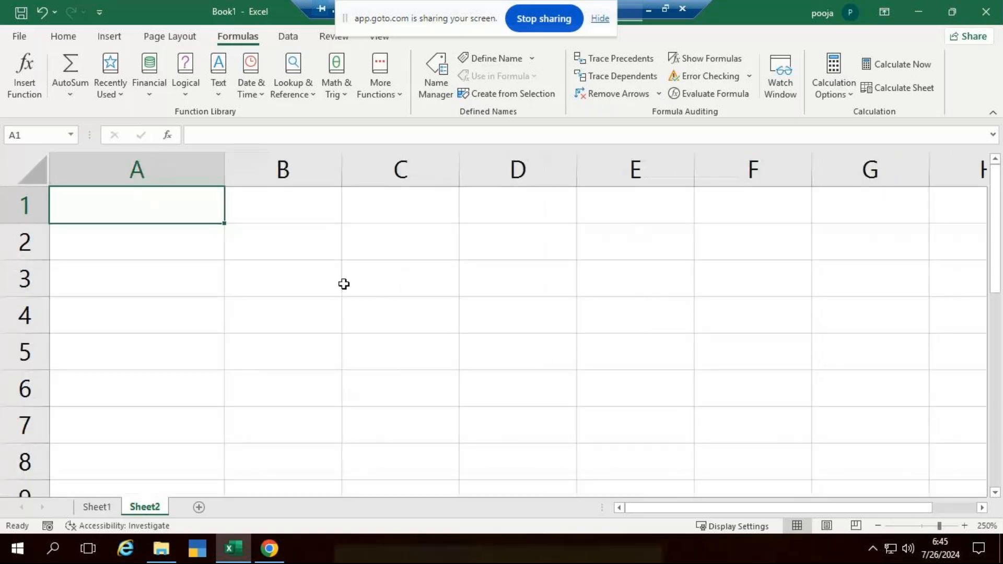
ctrl+scroll(342, 284, down, 4)
click(313, 273)
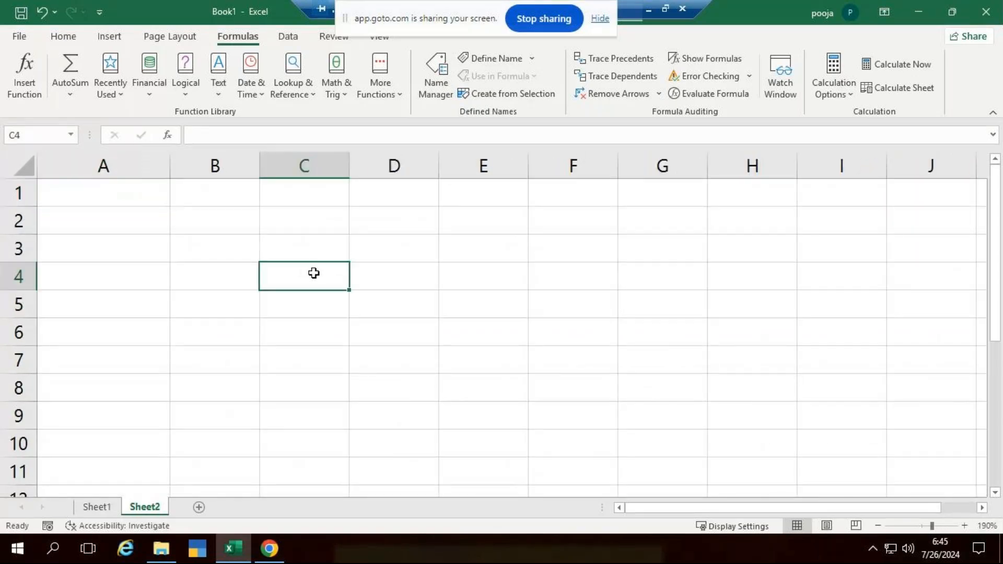
double_click(314, 274)
text(E)
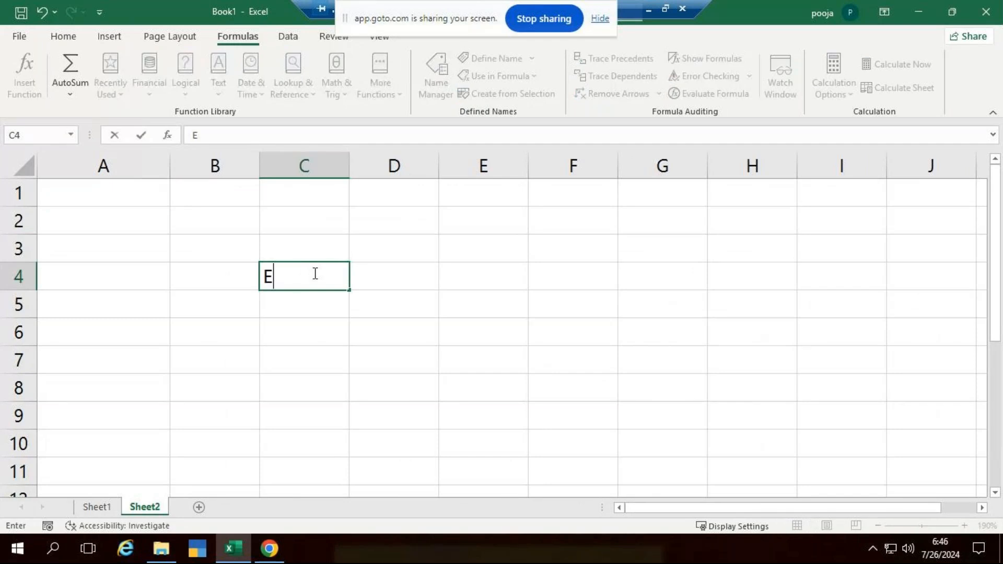
text(MP_ID)
key(Escape)
Step: Narrow column A and enter the headers EMP_ID in A1 and Names in B1
click(94, 183)
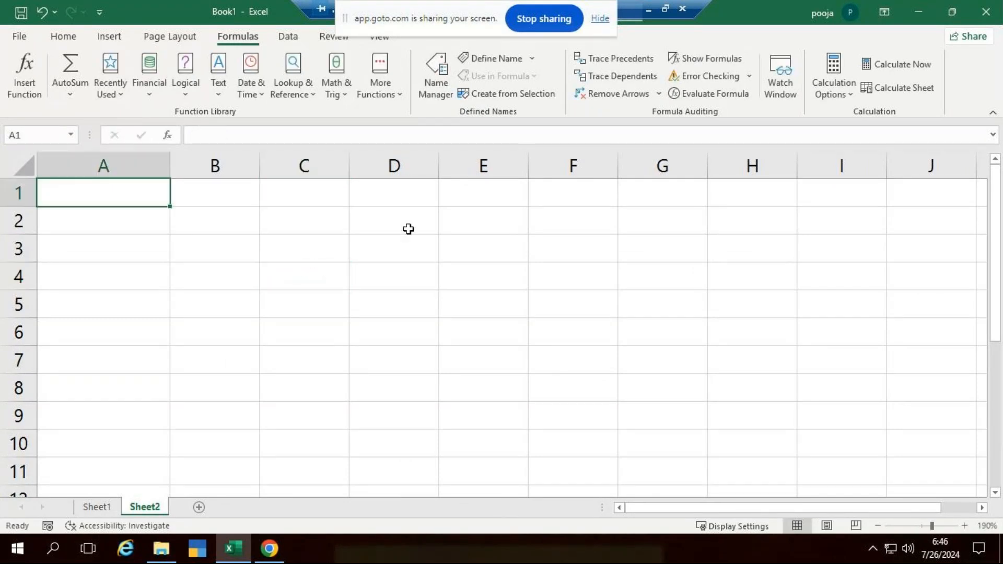
drag(169, 169, 116, 182)
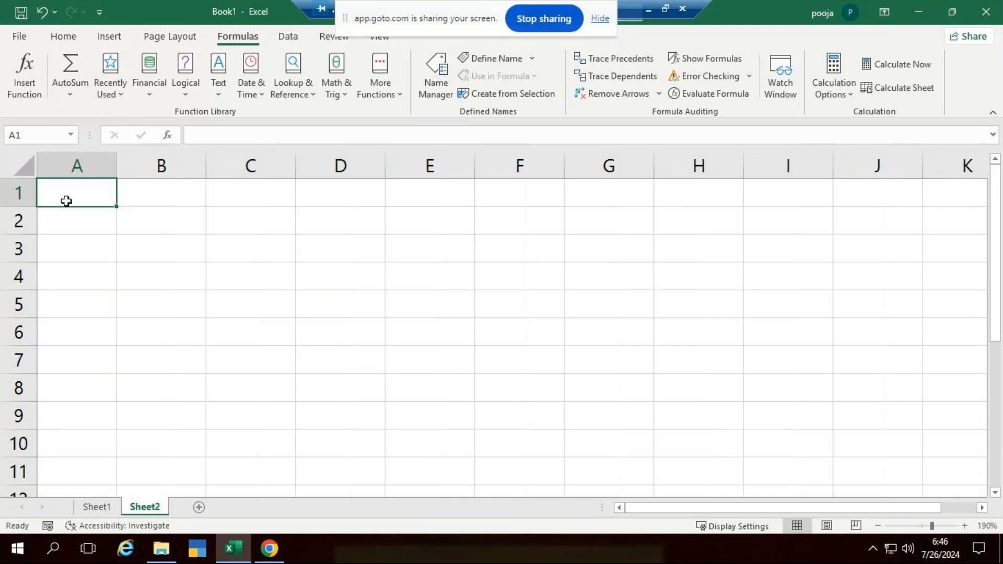
text(EMP+)
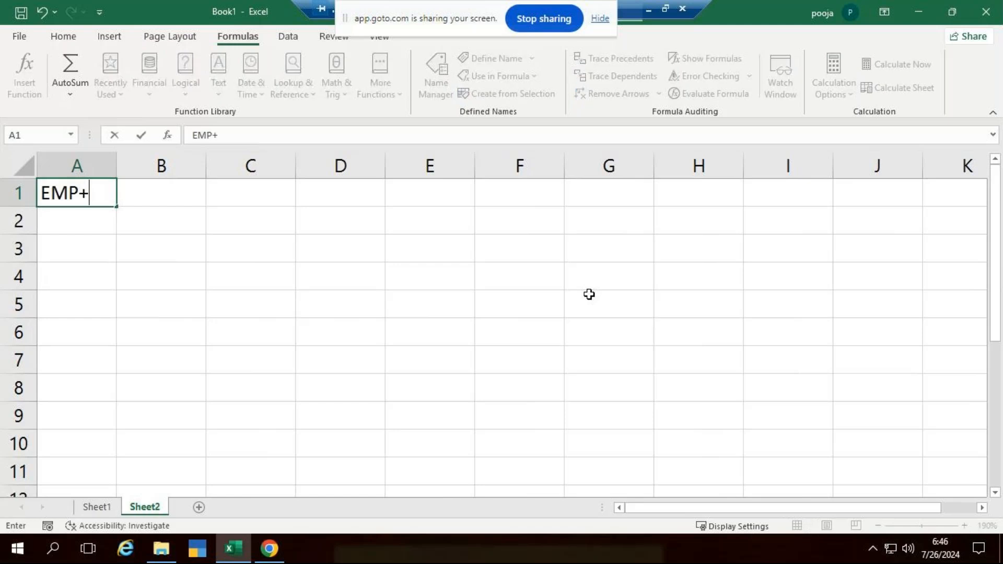
key(XF86AudioMute)
key(BackSpace)
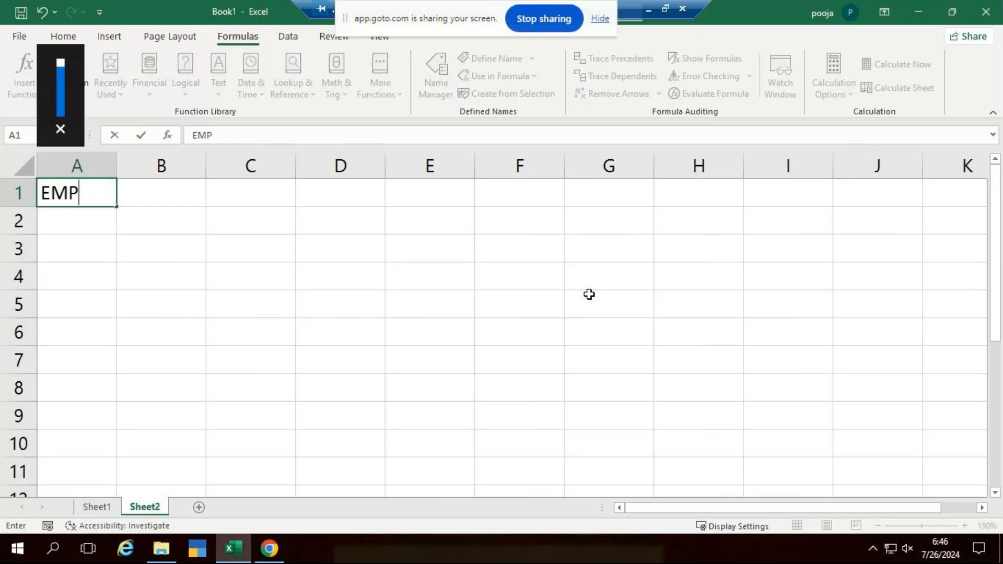
text(_ID)
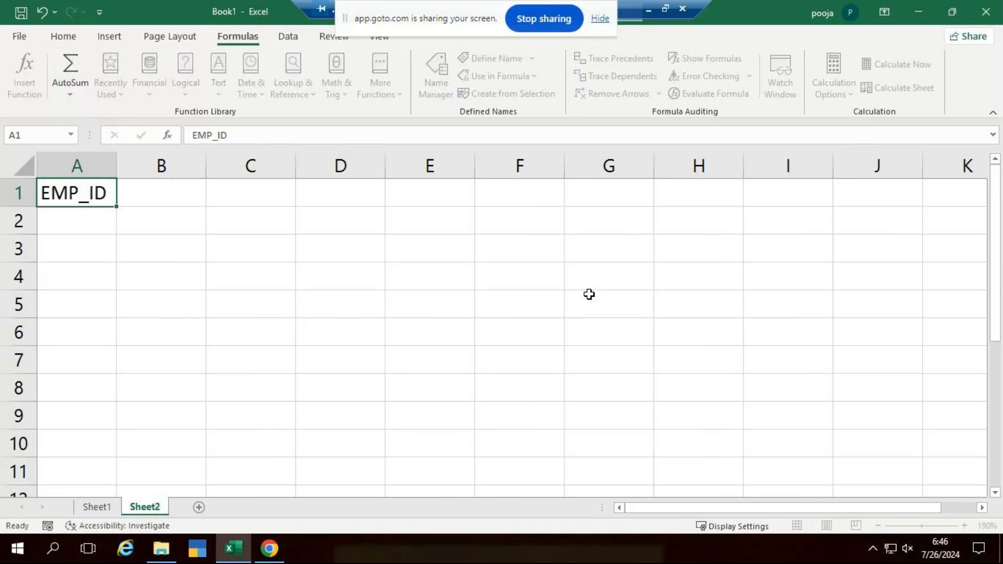
key(Tab)
text(Names)
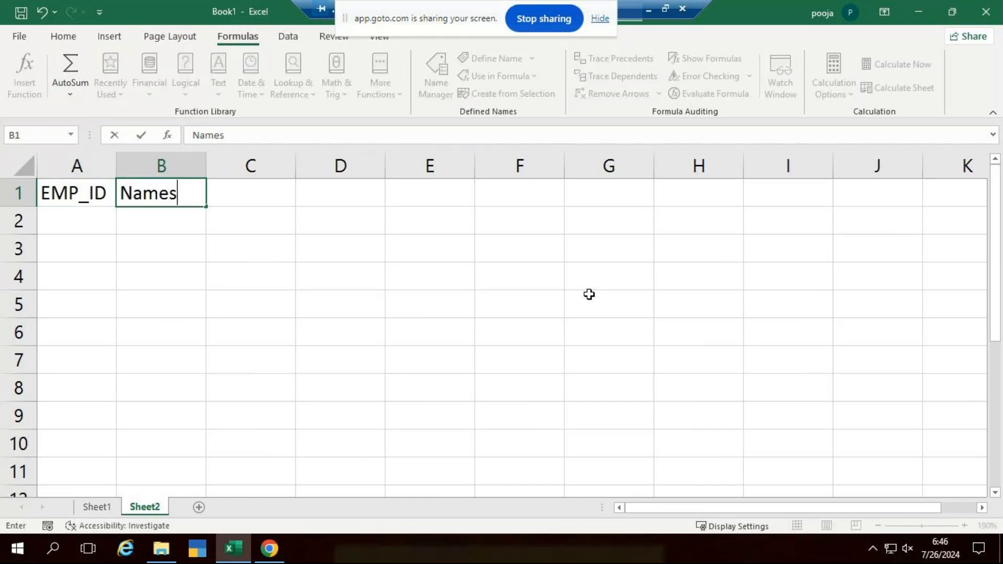
key(Tab)
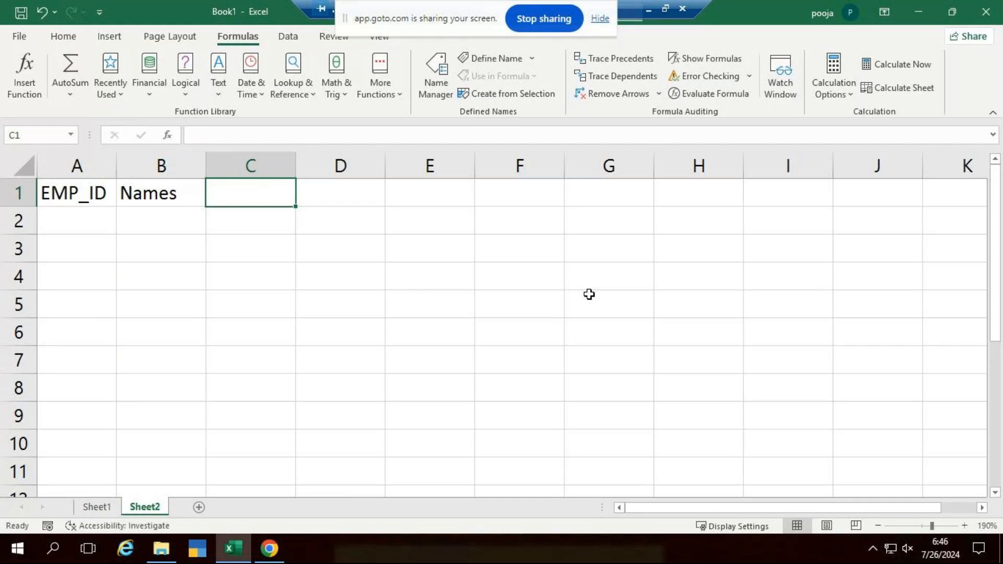
Step: Replace the header in A1 with Reg_NO
key(Left)
key(Left)
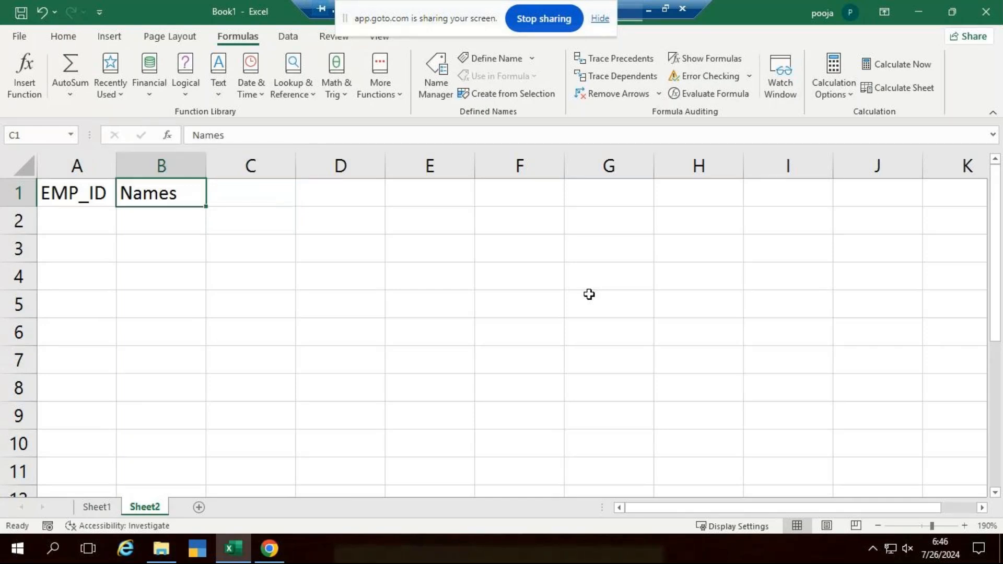
text(Reg)
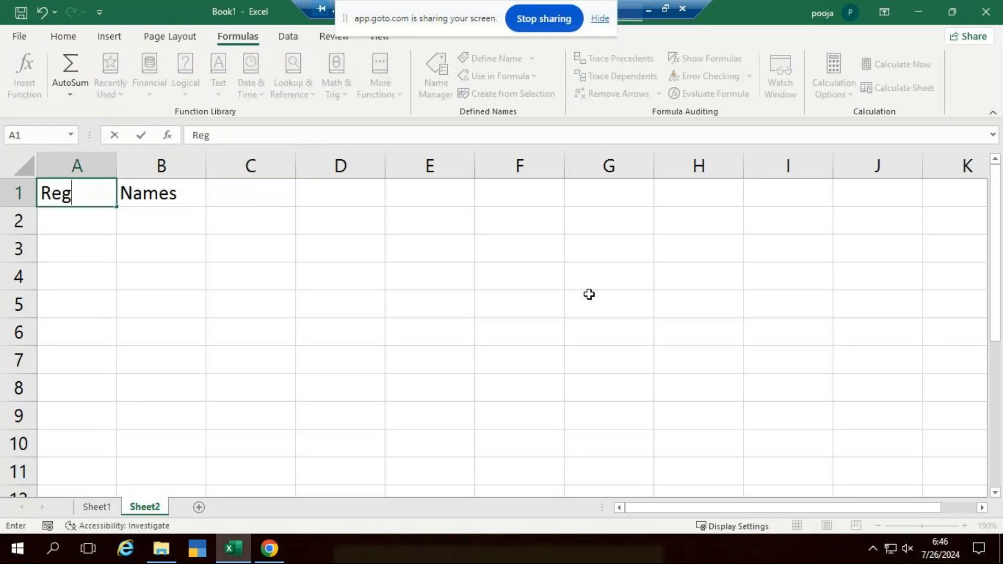
text(_NO)
key(Tab)
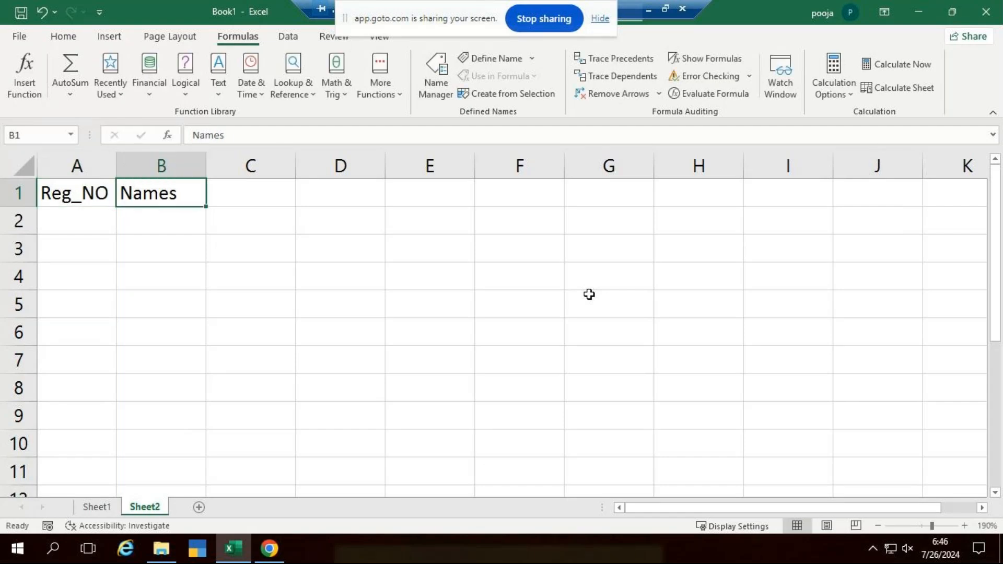
Step: Enter the subject headers Phy in C1 and ChE in D1
key(Right)
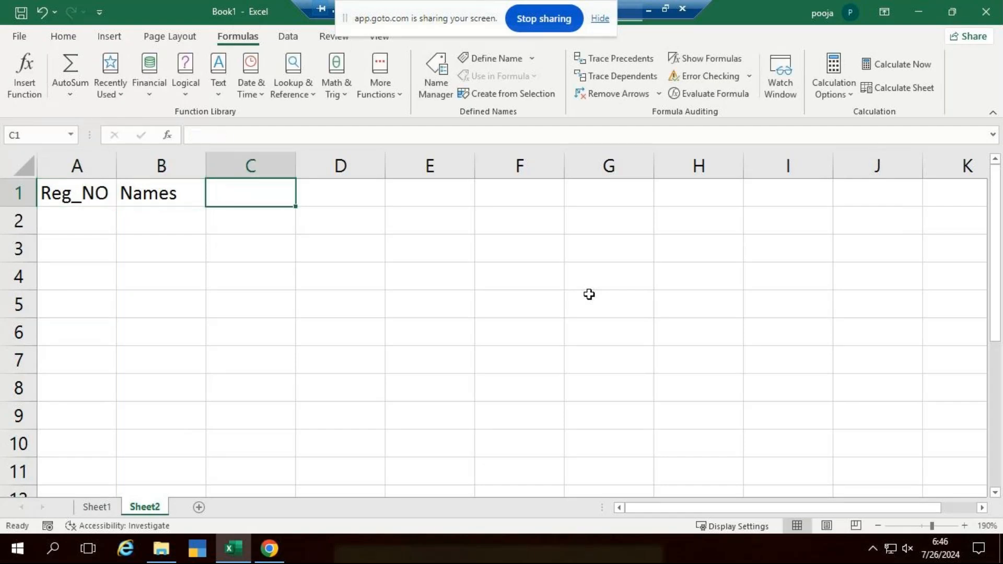
text(Phy)
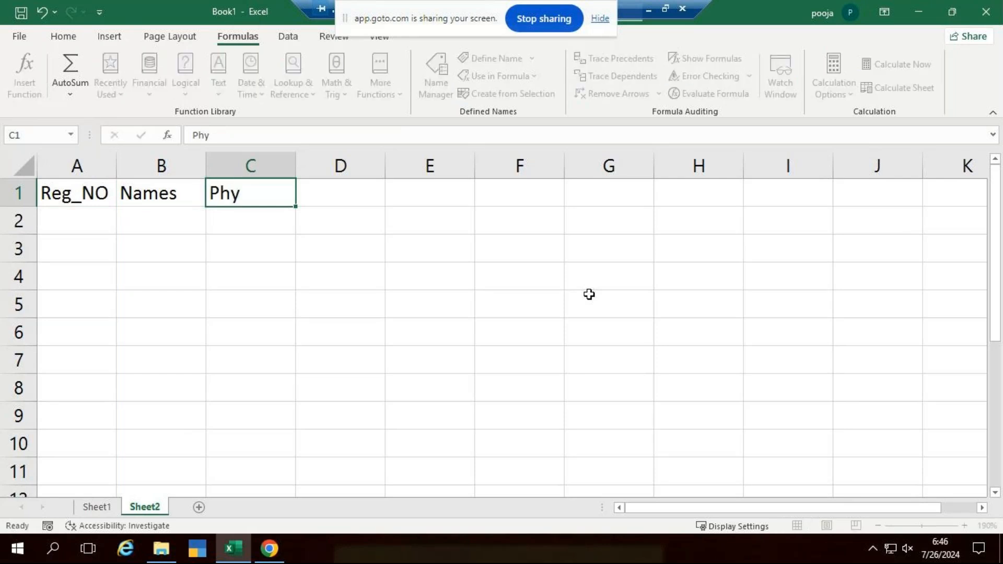
key(Right)
text(Che)
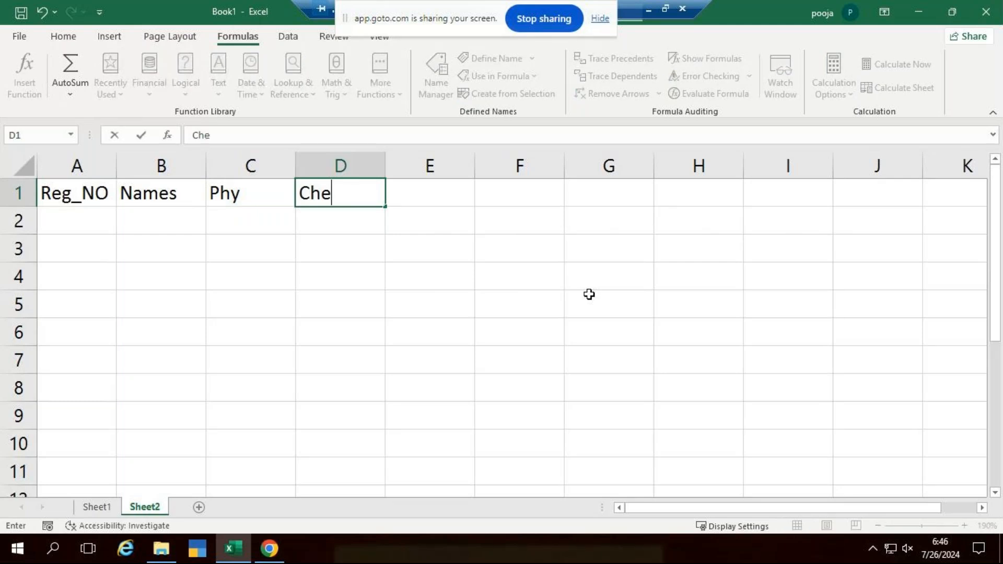
key(BackSpace)
text(E)
key(Right)
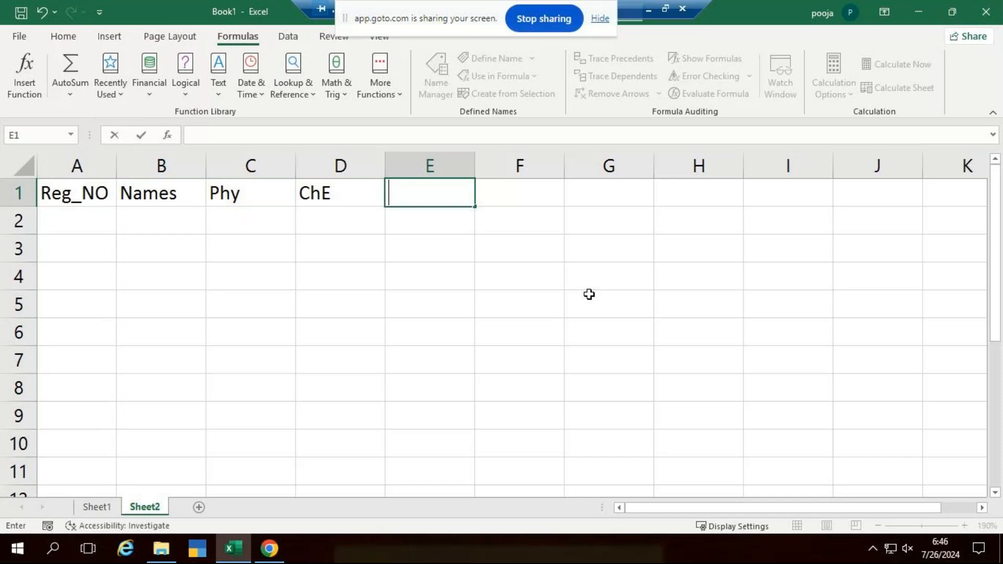
Step: Change the subject header in D1 to Chm
key(Escape)
key(Left)
key(F2)
key(BackSpace)
key(BackSpace)
text(hm)
key(Tab)
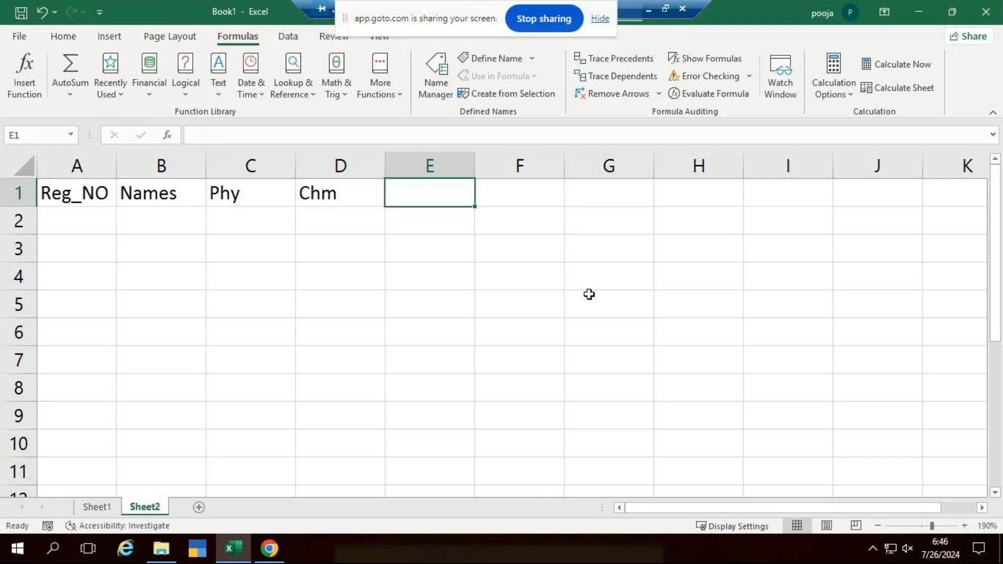
Step: Enter the headers Mat, Geo, Bio and Total in cells E1 to H1
text(Mat)
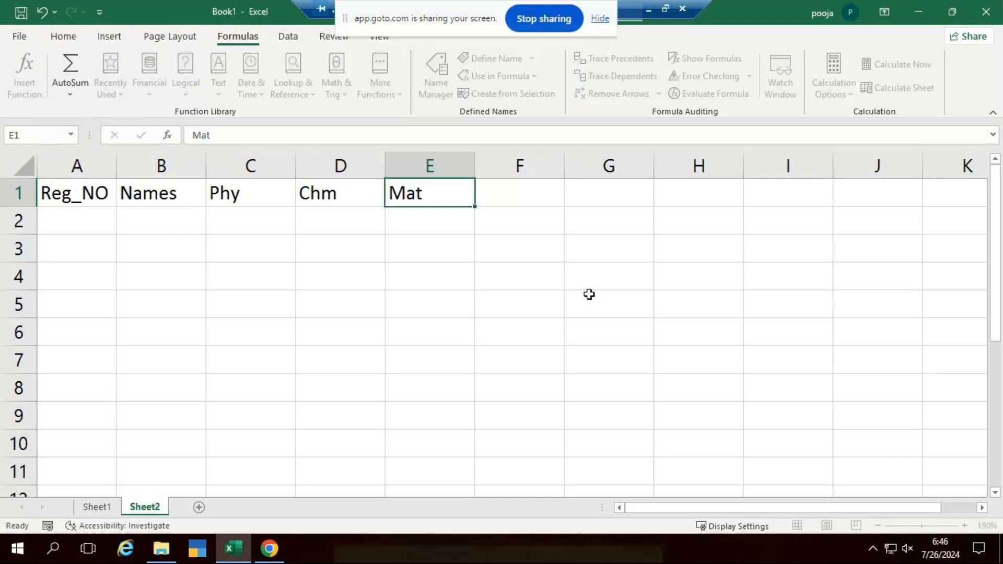
key(Tab)
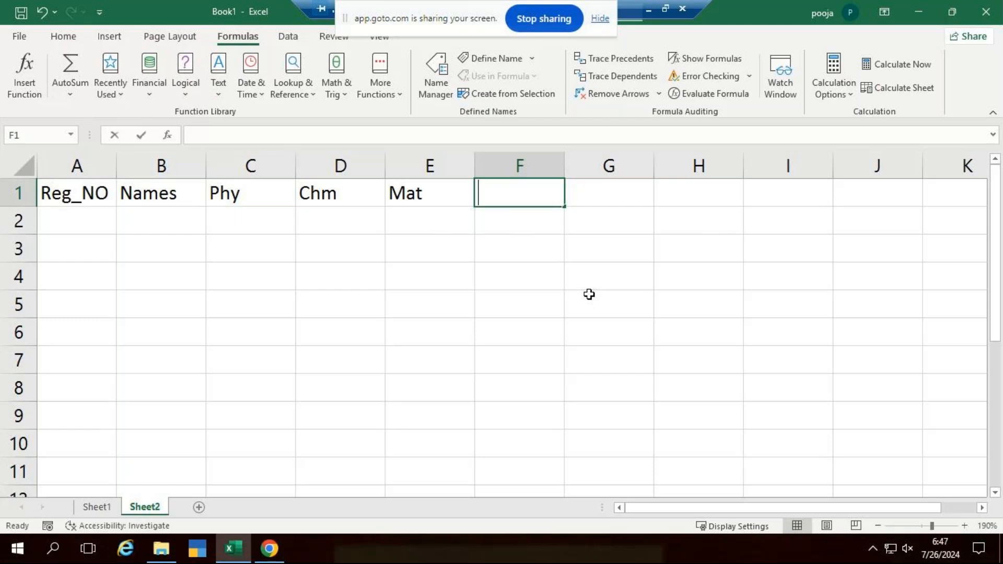
text(Geo)
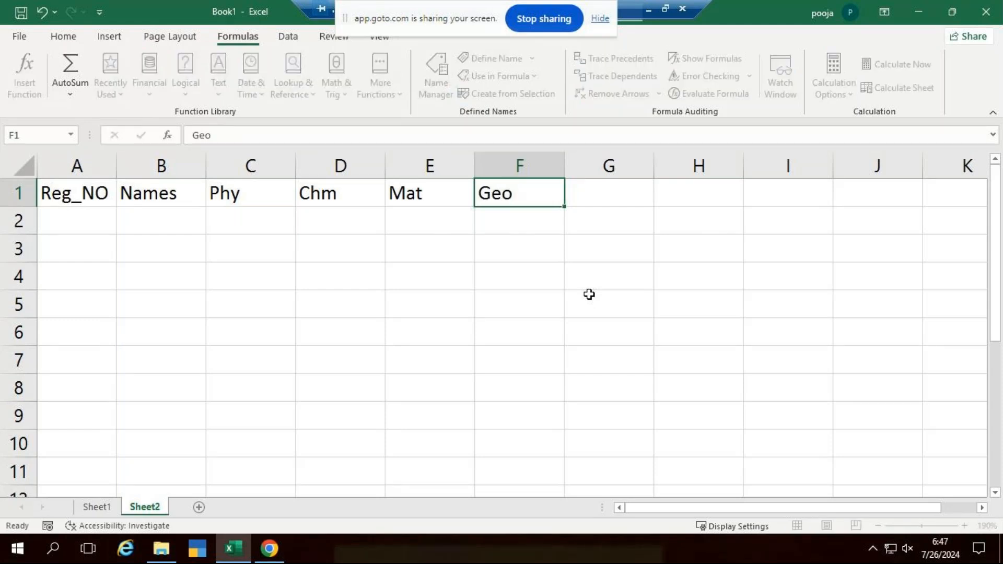
key(Tab)
text(Bio)
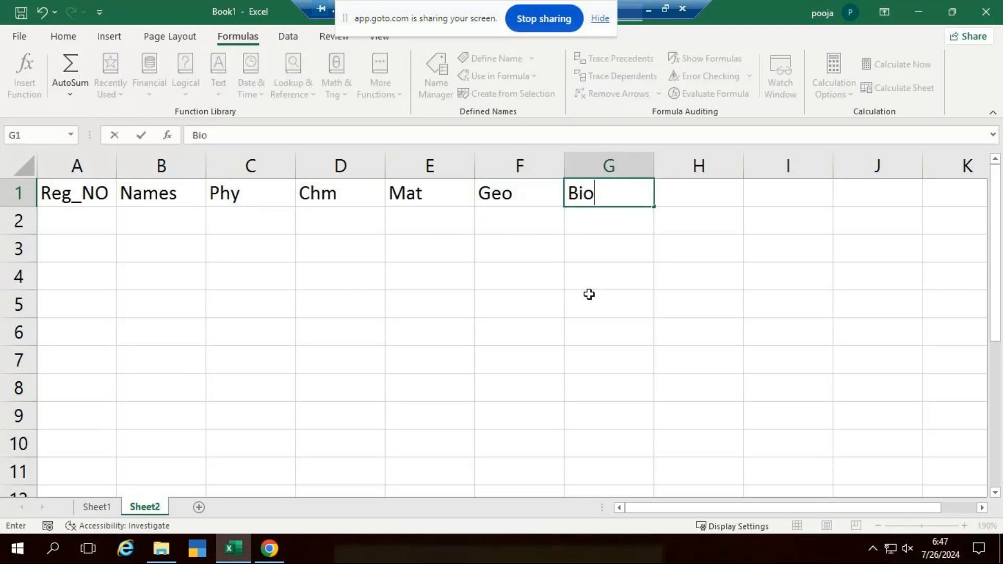
key(Tab)
text(Tota)
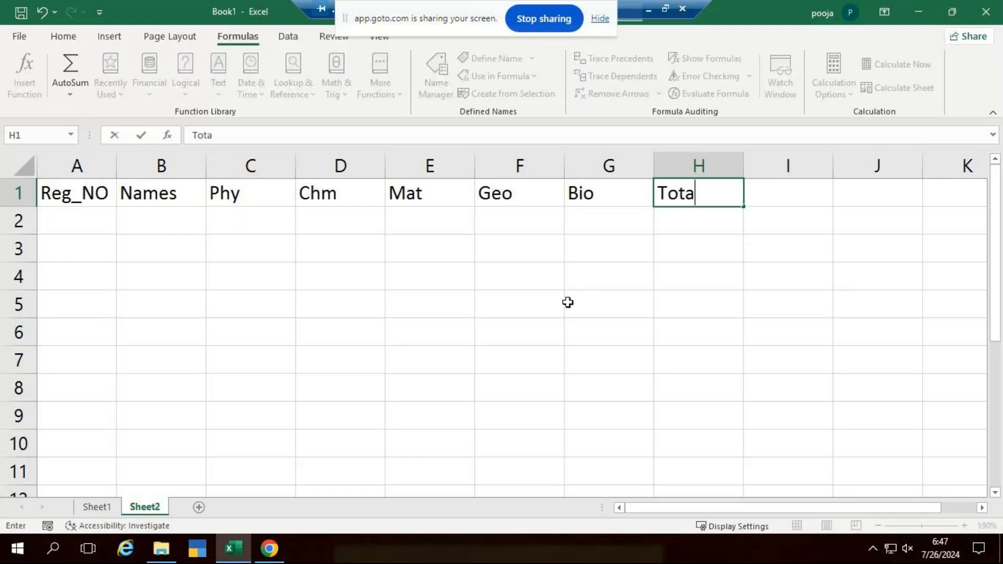
text(l)
key(Return)
Step: Enter NICT101 in A2 and NICT102 in A3, and fill the registration number series down to A10
click(79, 228)
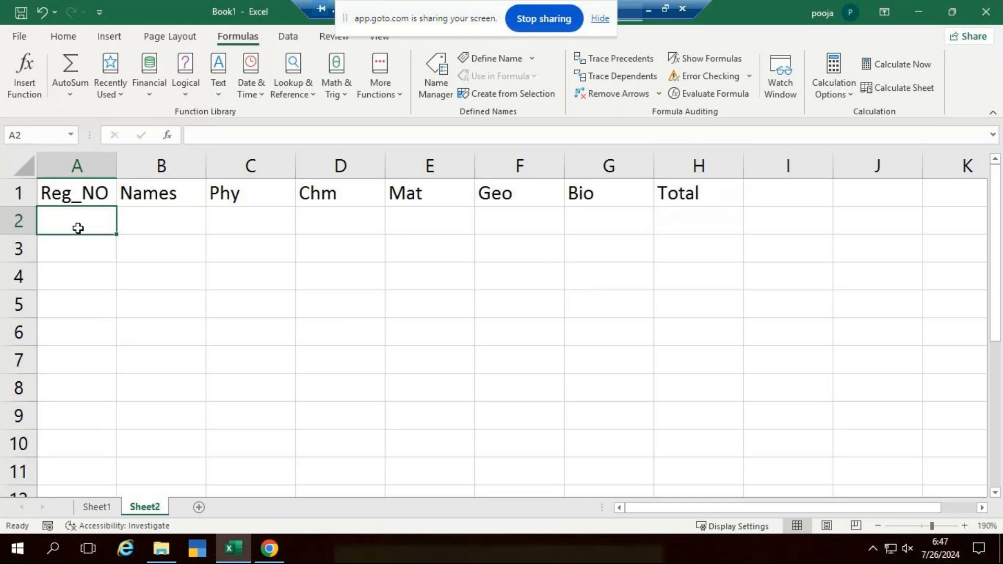
text(NIC)
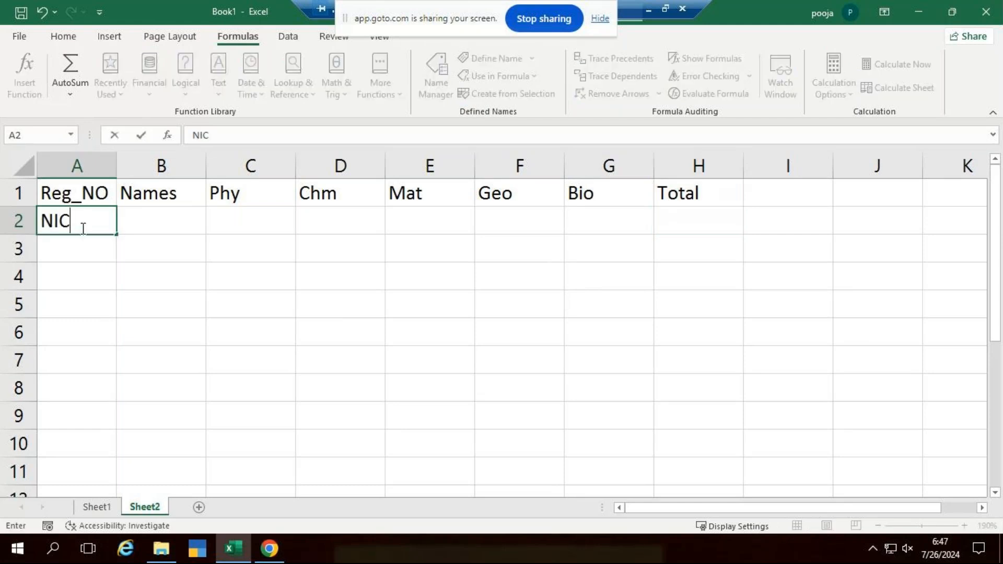
text(T101)
key(Return)
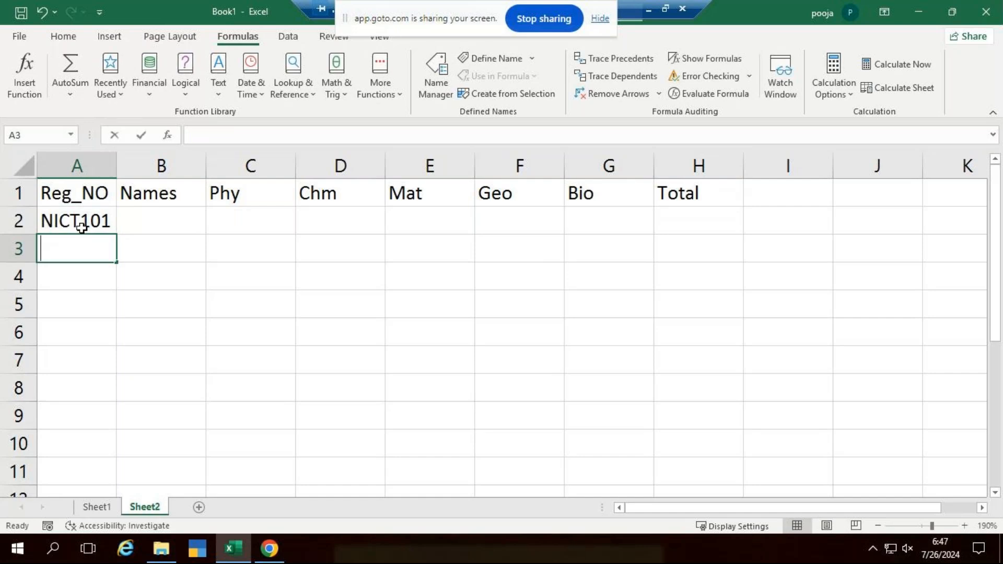
text(NICT102)
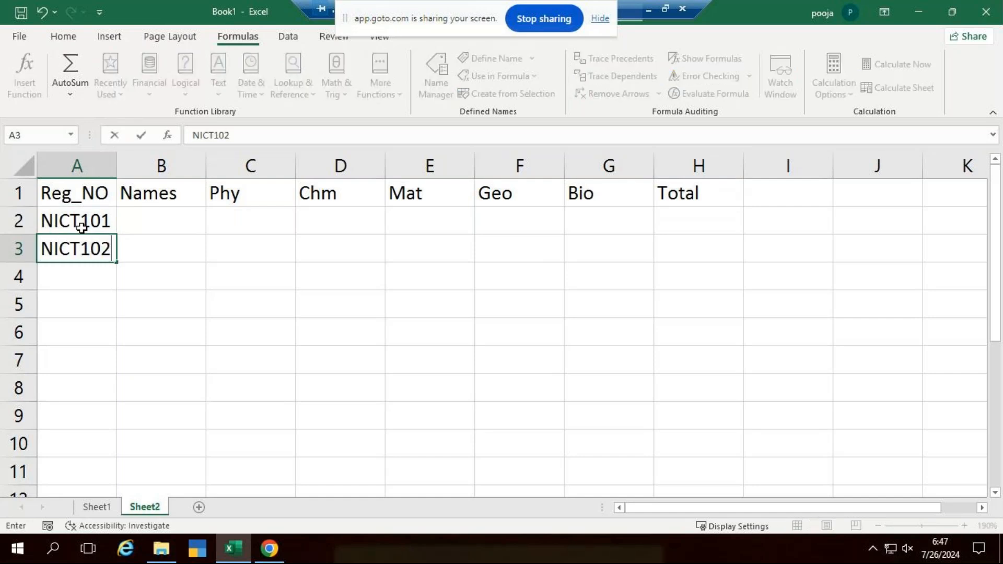
key(Tab)
click(105, 224)
mouse_move(107, 252)
mouse_down()
mouse_move(135, 370)
mouse_move(116, 434)
mouse_move(103, 413)
mouse_move(112, 463)
mouse_move(112, 449)
mouse_up()
Step: Fill the Names column from B2 to B5 with A, C, D and E
click(181, 222)
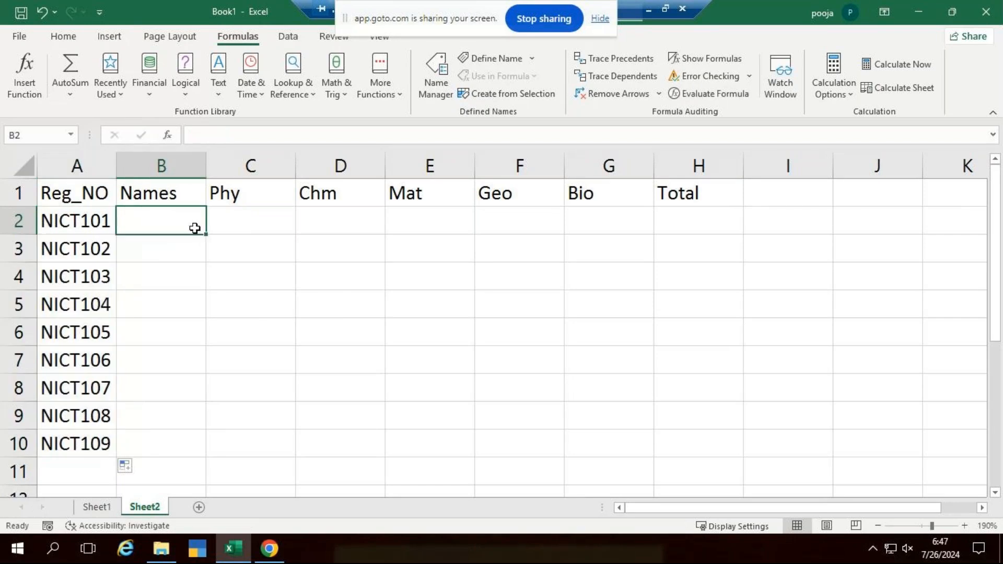
text(A)
key(Return)
text(B)
key(Return)
key(BackSpace)
text(C)
key(Return)
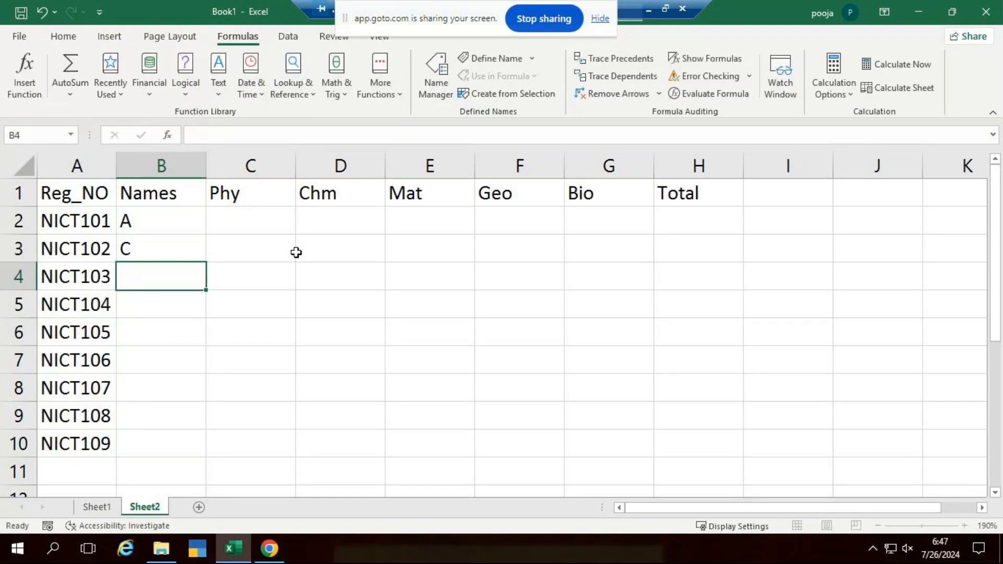
text(D)
key(Return)
text(E)
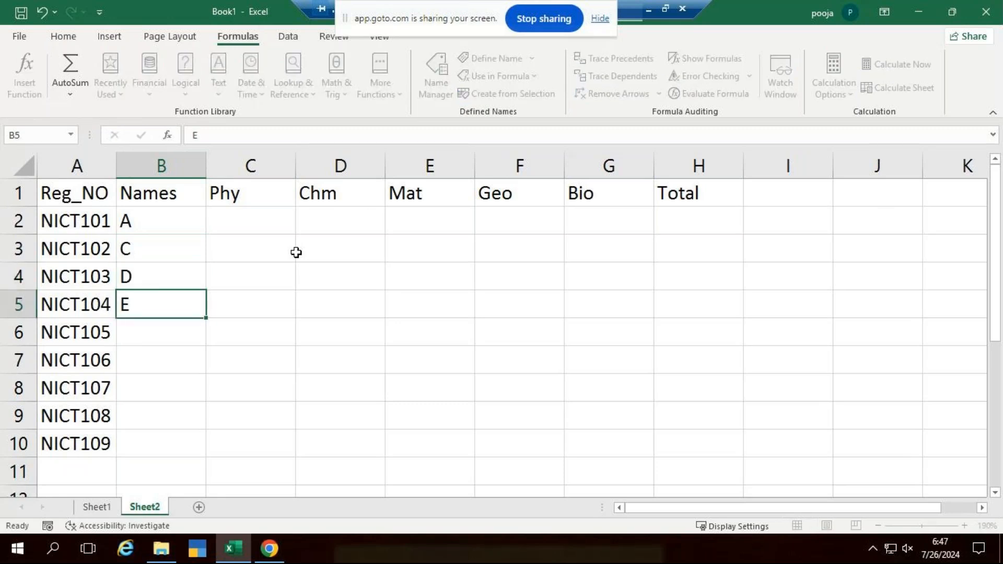
key(Return)
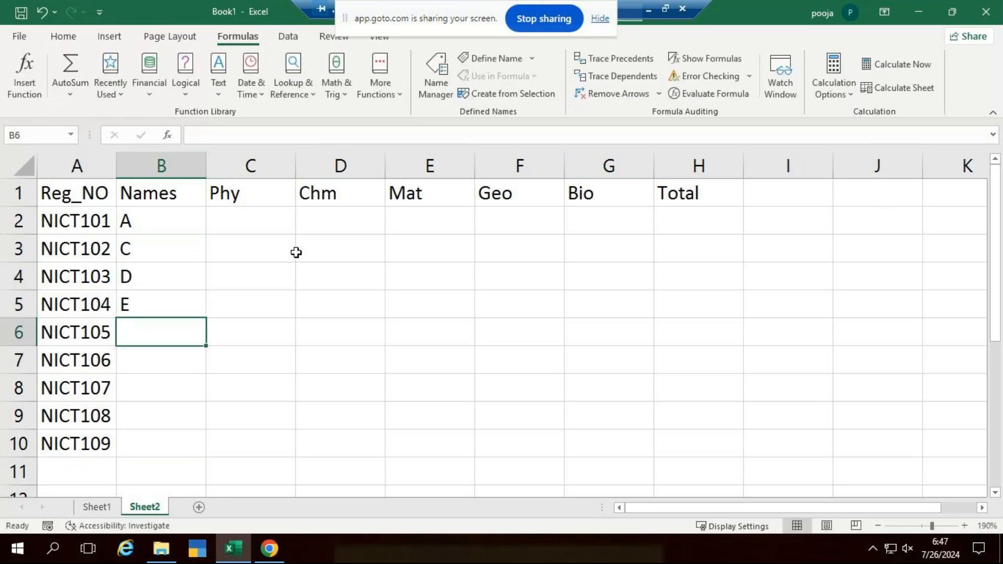
Step: Replace the names in B3 to B5 with B, C and D
key(Up)
key(Up)
key(Up)
key(Up)
key(Down)
key(Down)
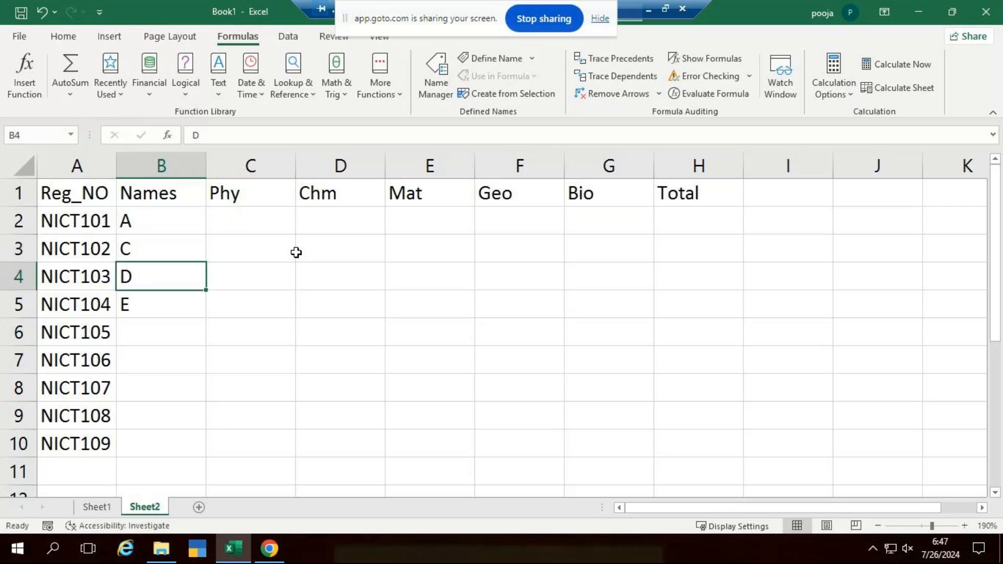
key(Up)
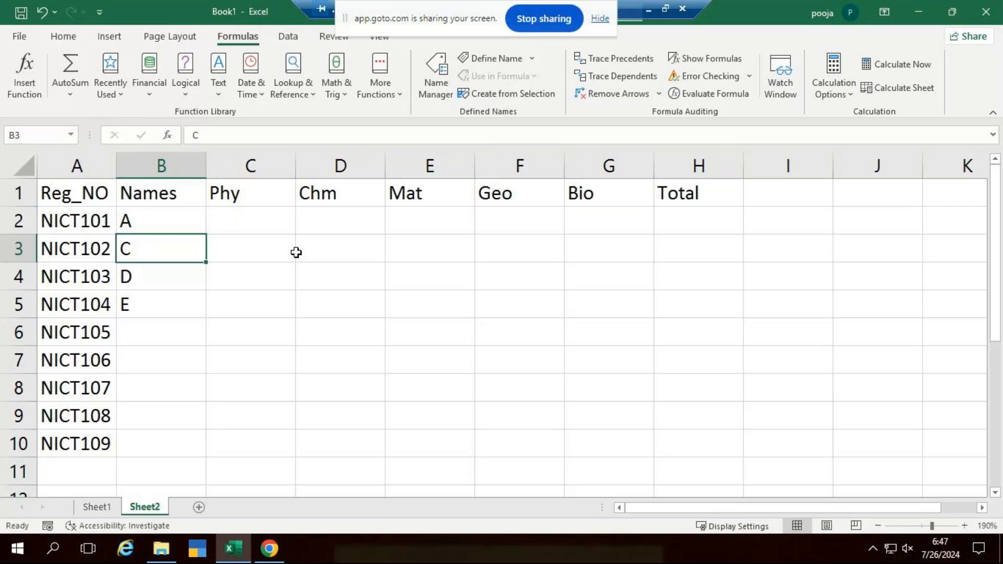
text(B)
key(Return)
text(C)
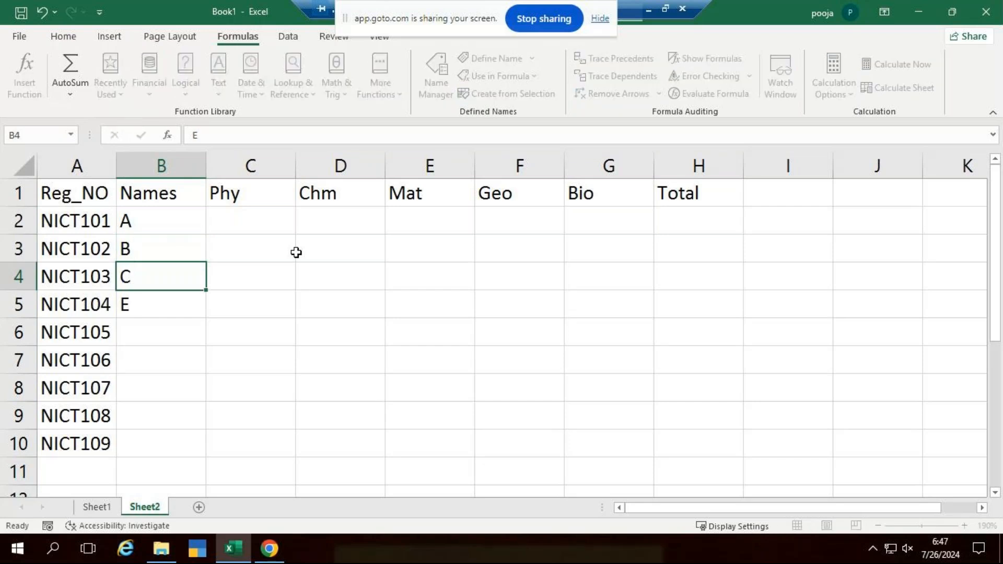
key(Return)
text(D)
key(Return)
Step: Enter the names E, F, G, H and I in cells B6 to B10, and select C2
text(E)
key(Return)
text(F)
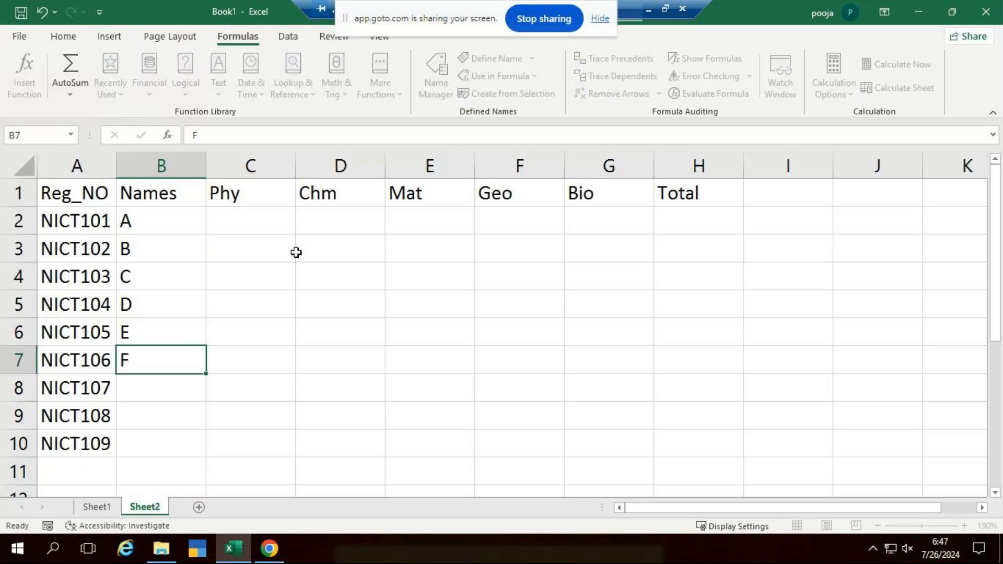
key(Return)
text(G)
key(Return)
text(H)
key(Return)
text(I)
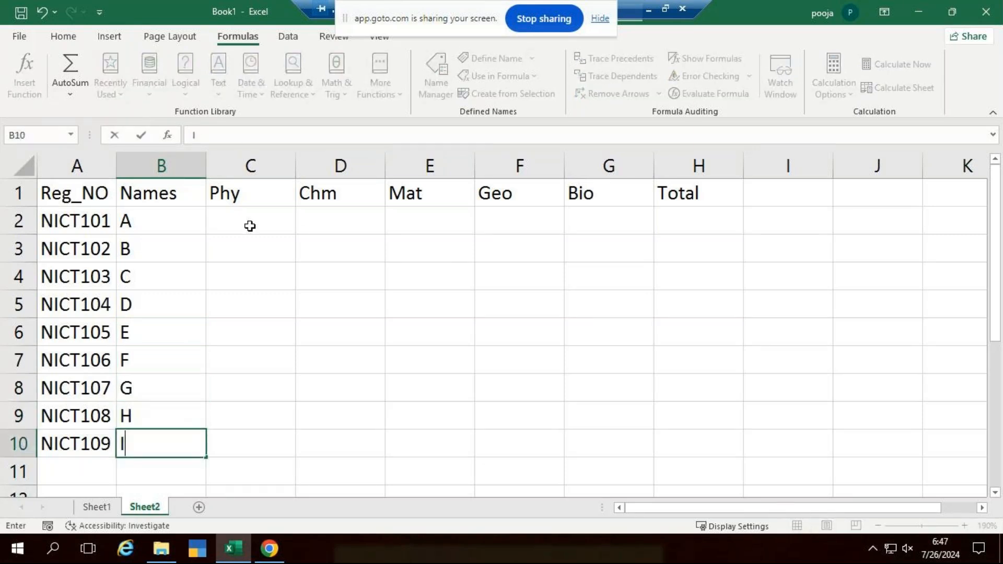
click(250, 226)
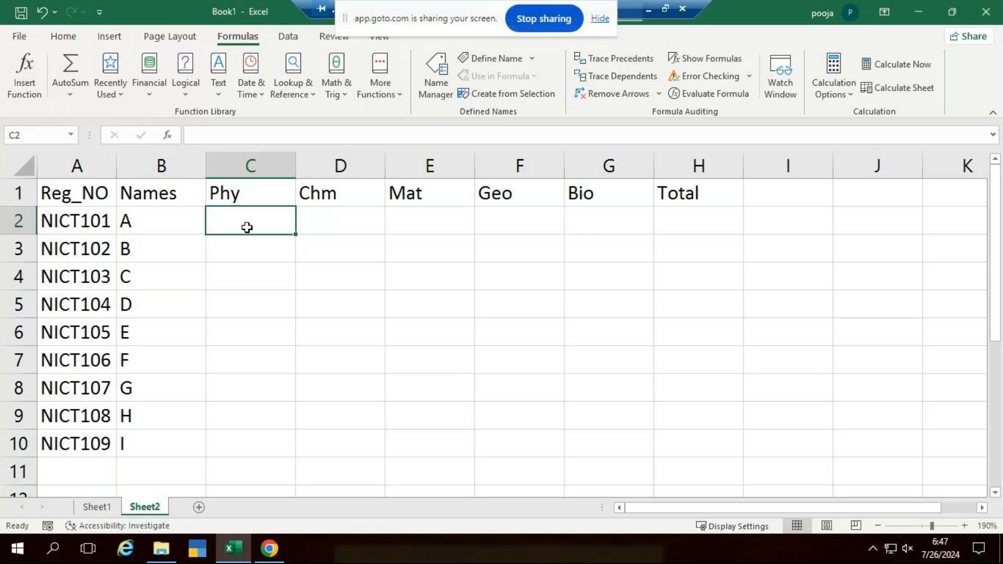
Step: Enter the formula =RANDBETWEEN(35,89) in C2 to generate a random Phy mark
text(=R)
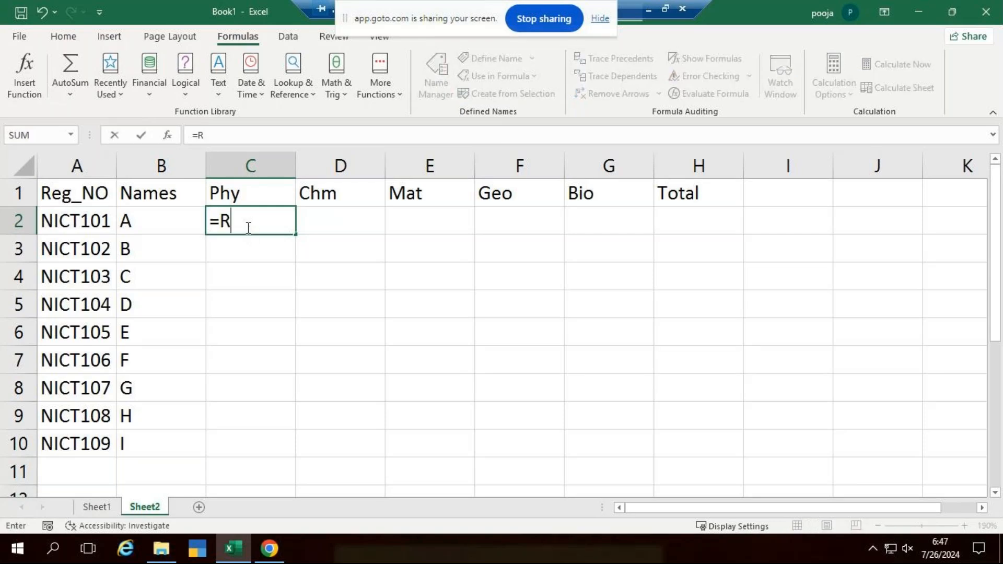
text(AN)
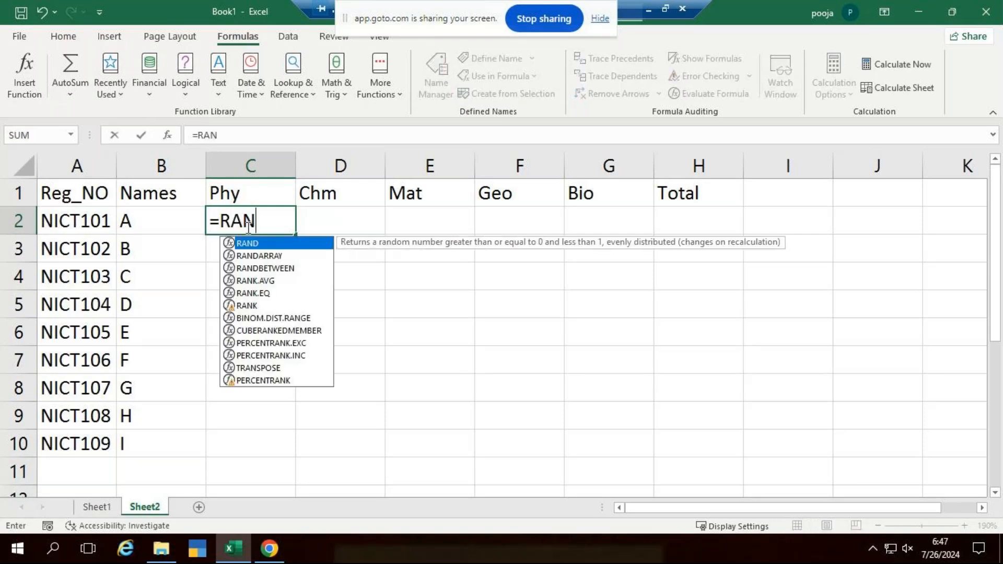
key(Escape)
key(BackSpace)
key(BackSpace)
key(BackSpace)
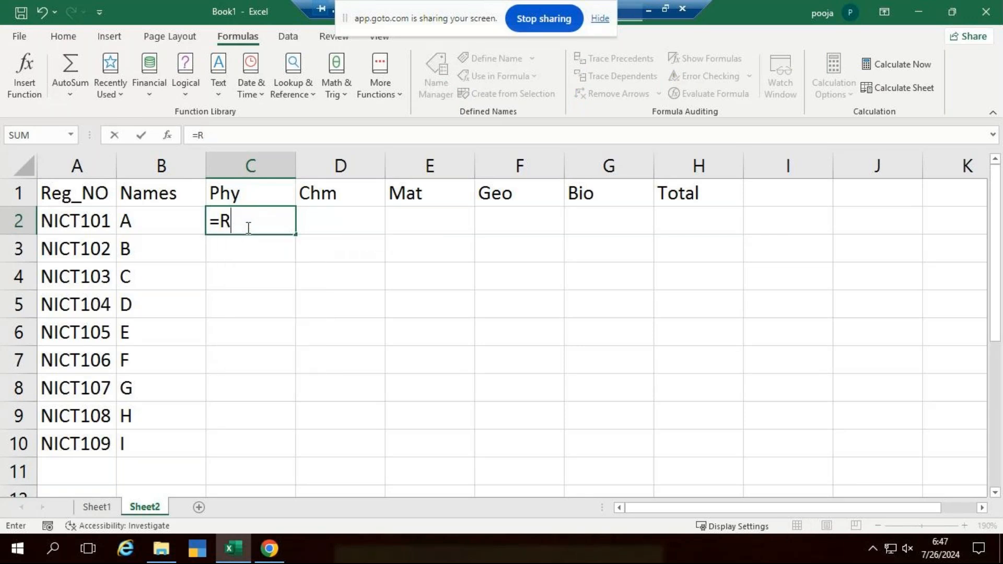
text(ra)
key(Down)
key(Down)
key(Down)
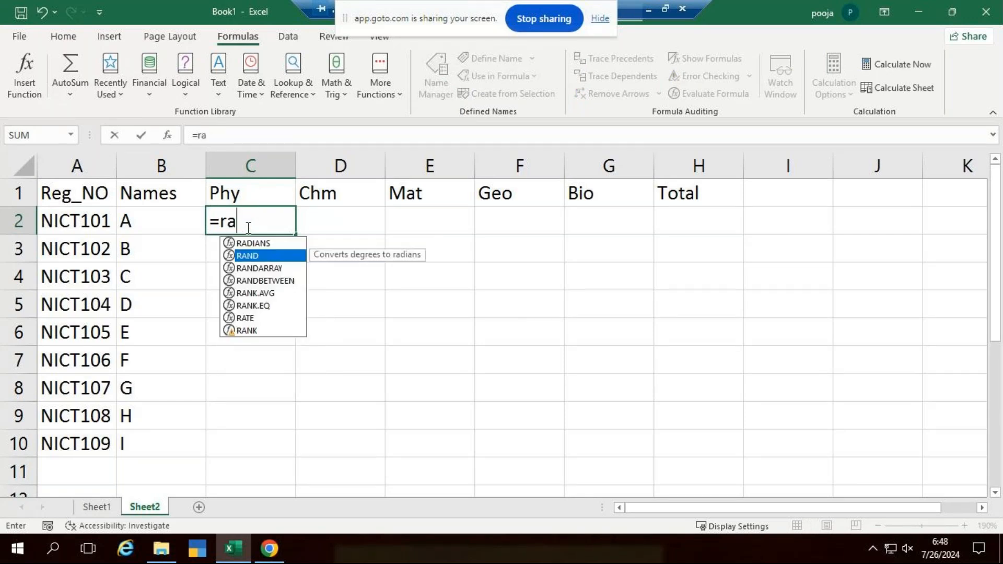
key(Tab)
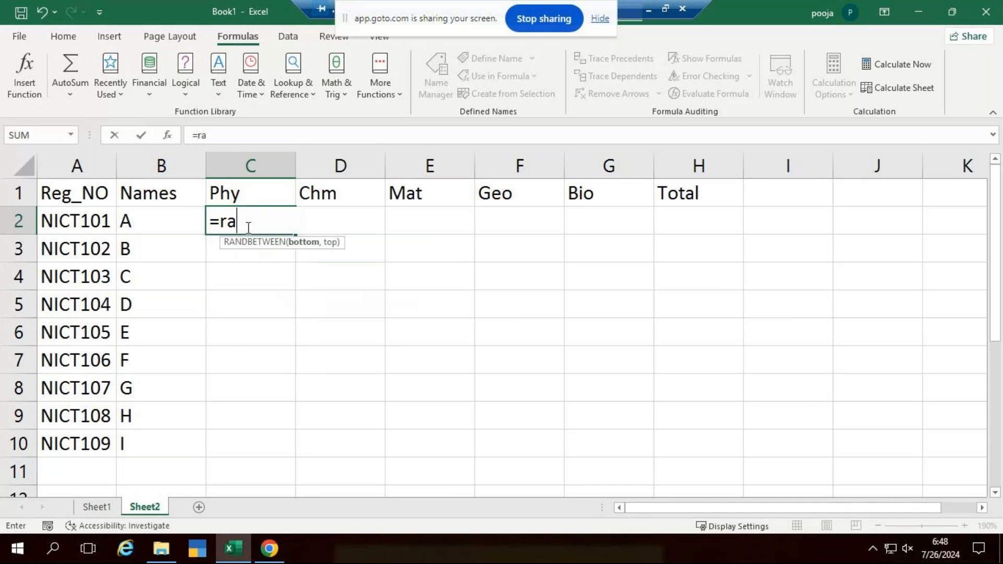
text(35,89)
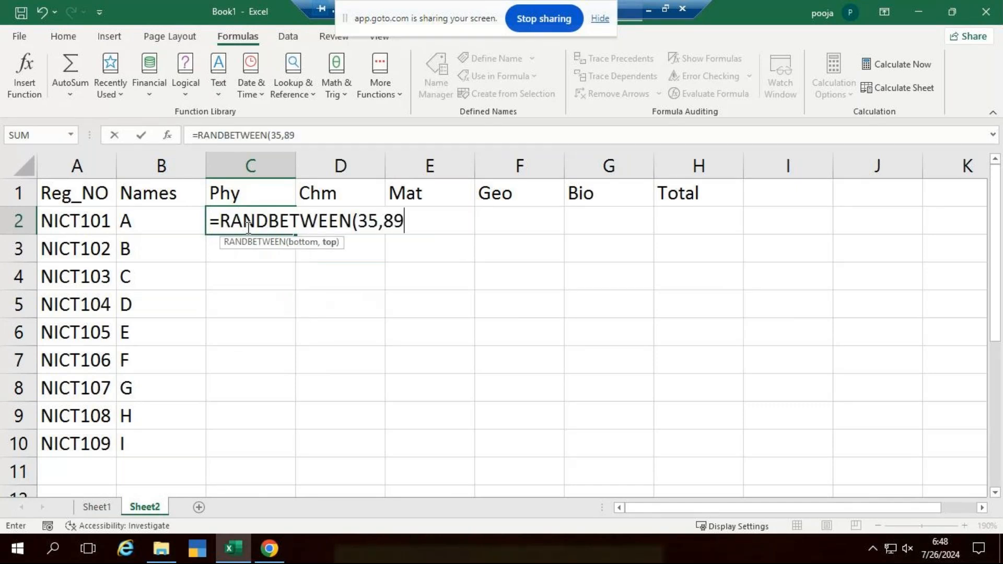
text())
key(Return)
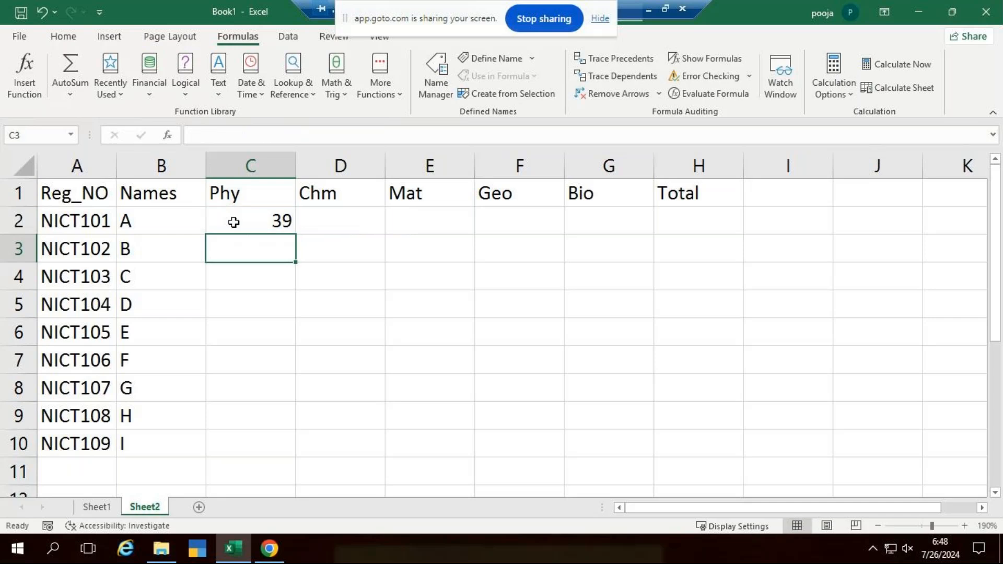
Step: Fill the C2 formula across to G2 and down through row 10 for all subjects and students
click(233, 222)
drag(295, 234, 652, 234)
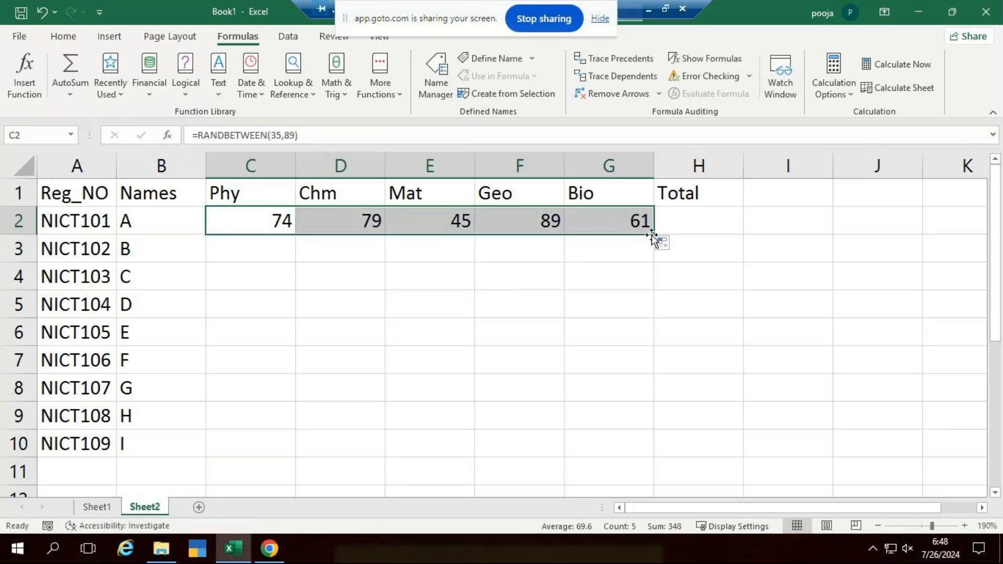
drag(664, 283, 640, 449)
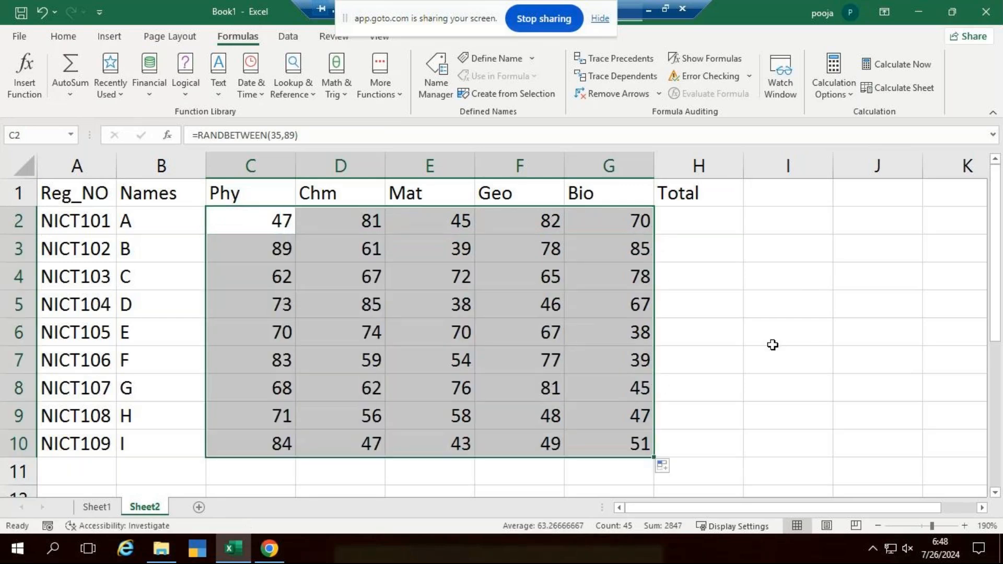
Step: Centre the contents of A1:H10 and apply borders to all cells in the range
drag(104, 192, 683, 447)
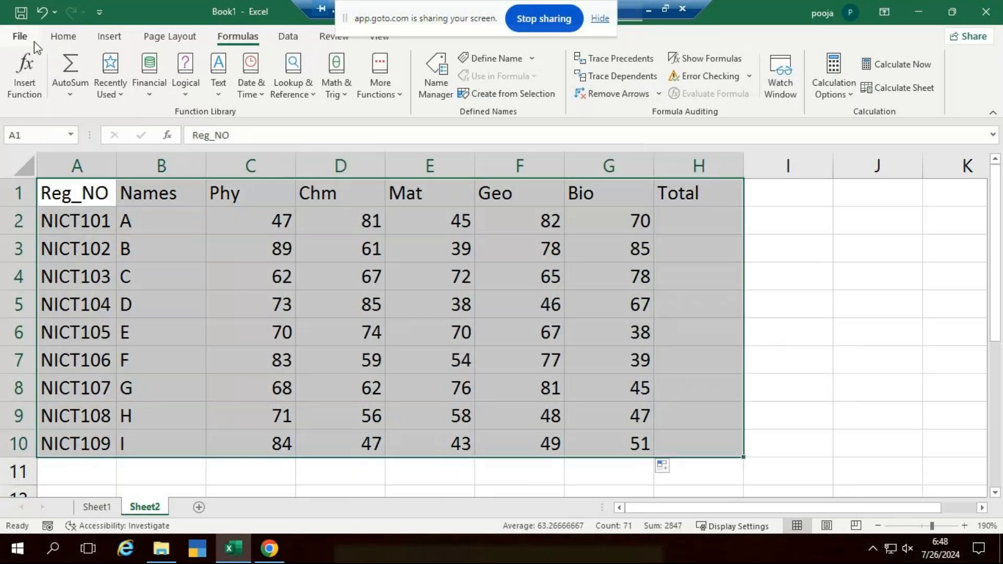
click(64, 37)
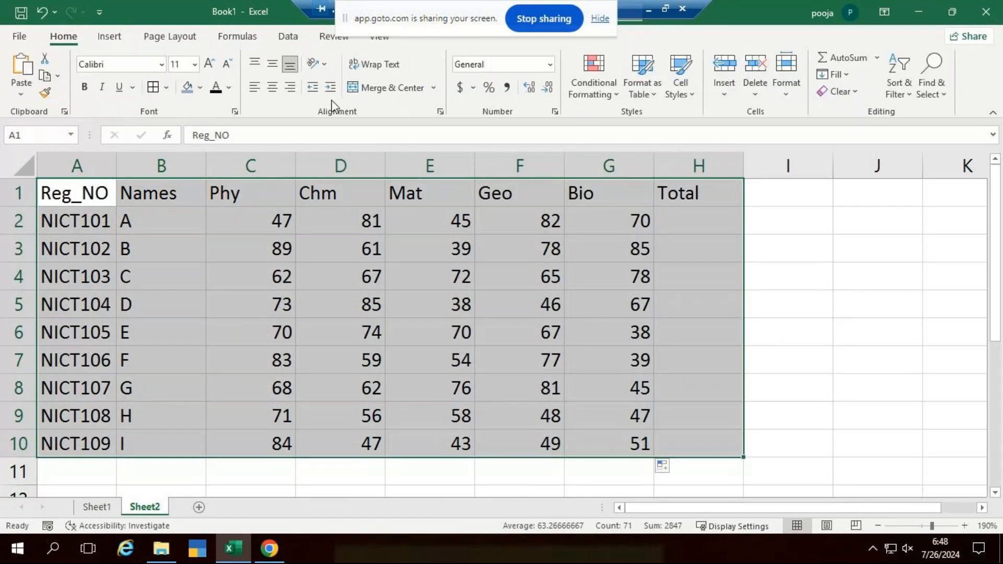
click(272, 87)
click(153, 87)
drag(800, 327, 789, 306)
Step: Format the header row A1:H1 with a blue fill and gold, bold text at font size 14
drag(115, 201, 699, 194)
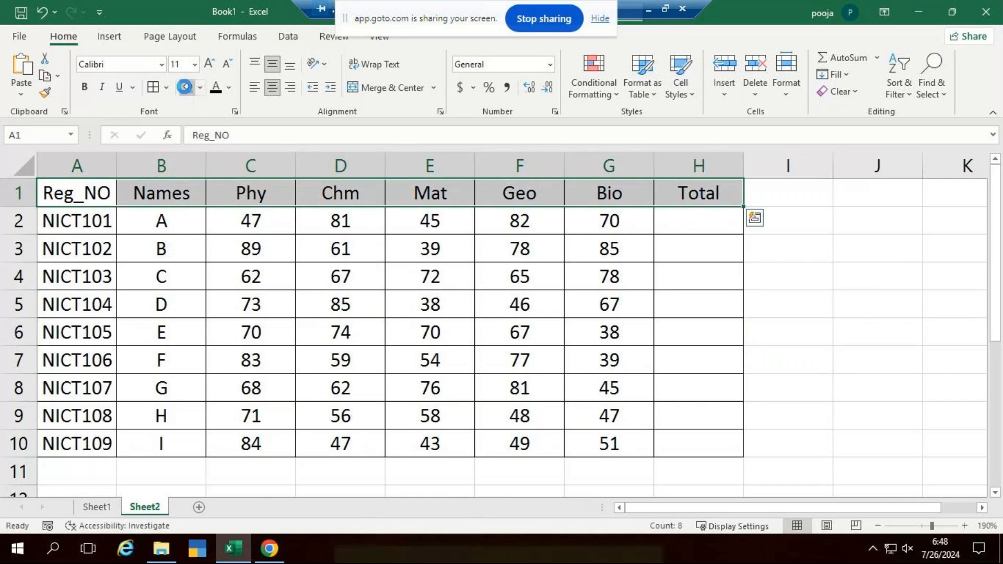
click(185, 87)
click(229, 87)
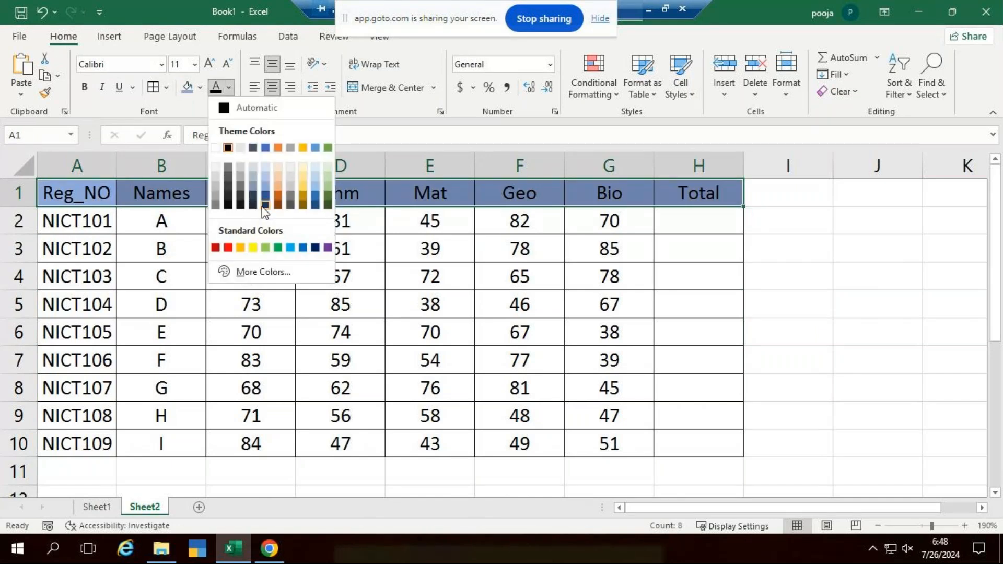
click(301, 188)
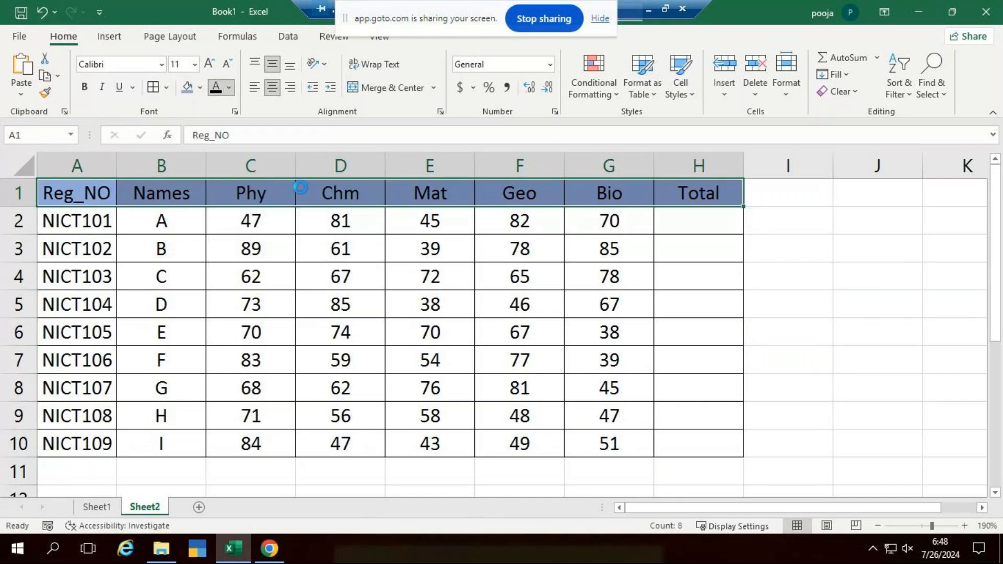
click(84, 86)
click(208, 64)
click(208, 64)
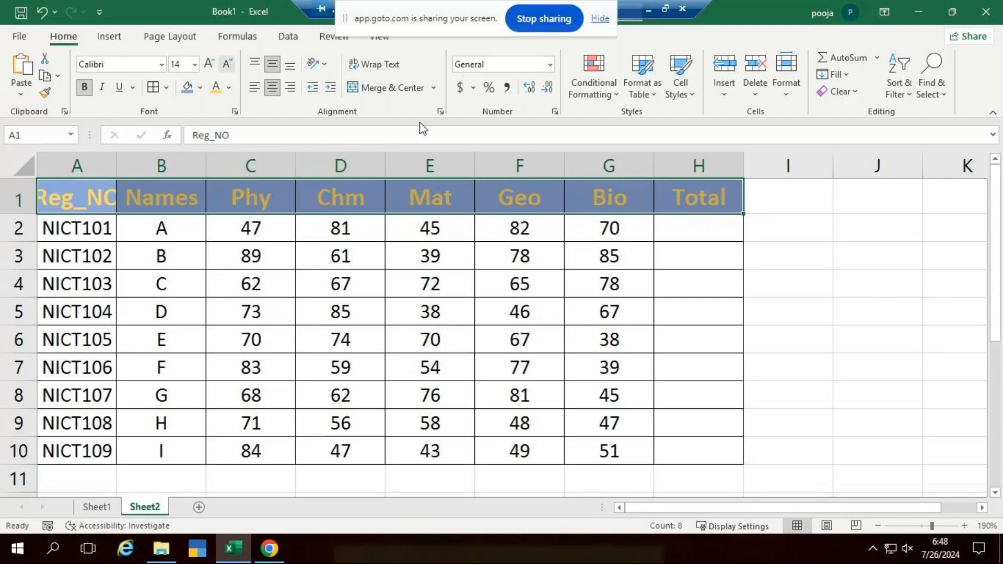
click(886, 306)
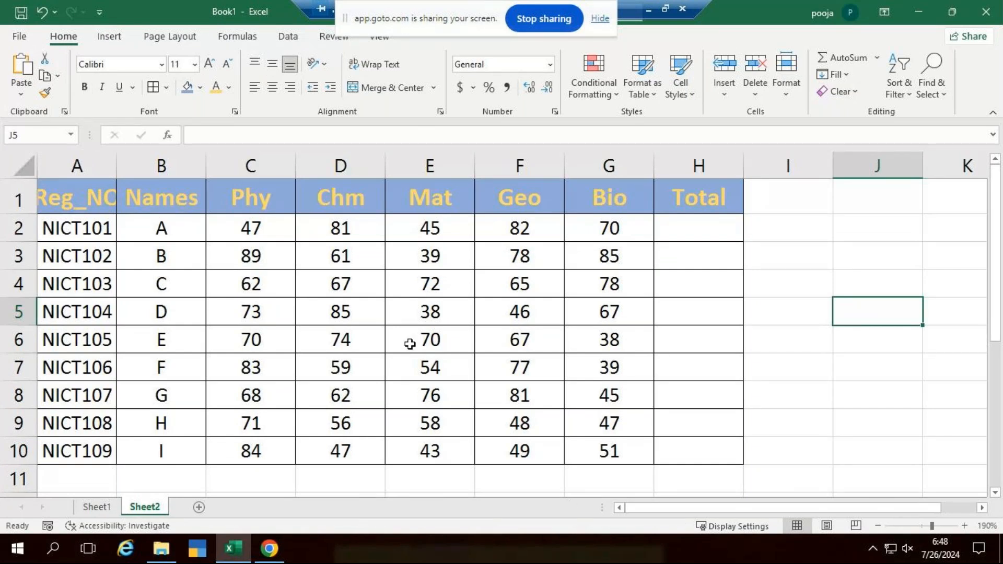
Step: Widen column A to fit the Reg_NO header, and define the workbook-scope name Data_1 for A1:H10
click(238, 37)
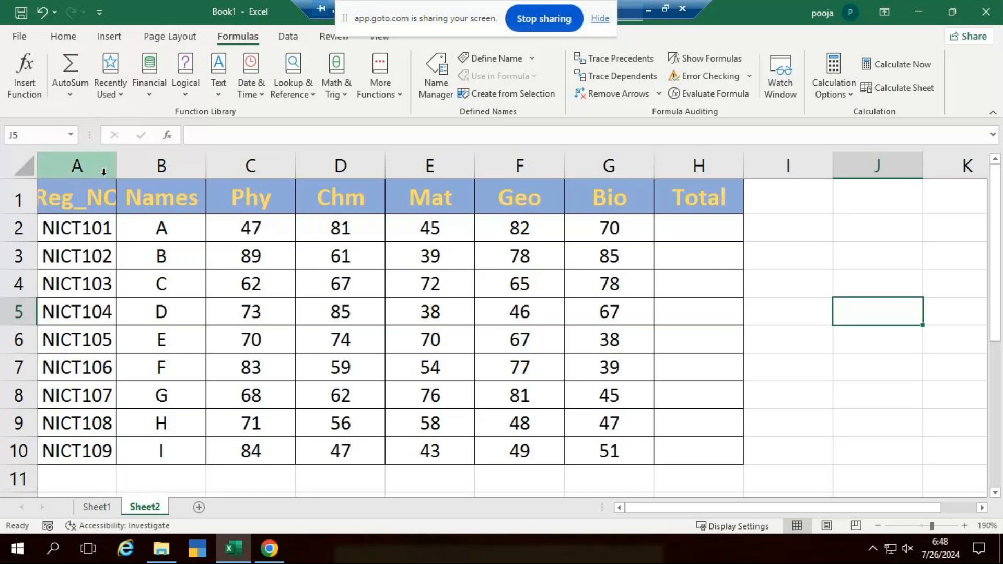
drag(113, 173, 140, 174)
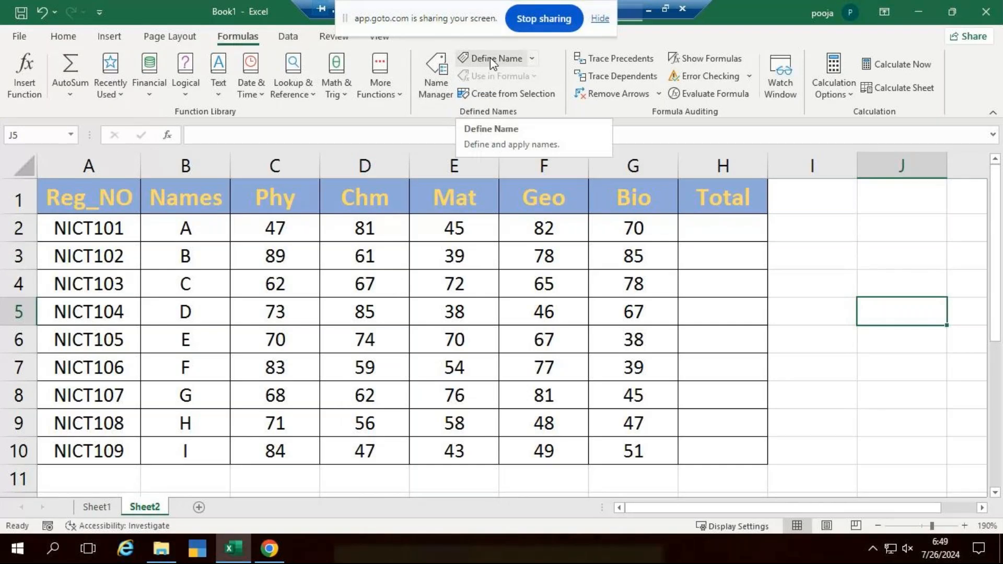
drag(63, 198, 715, 452)
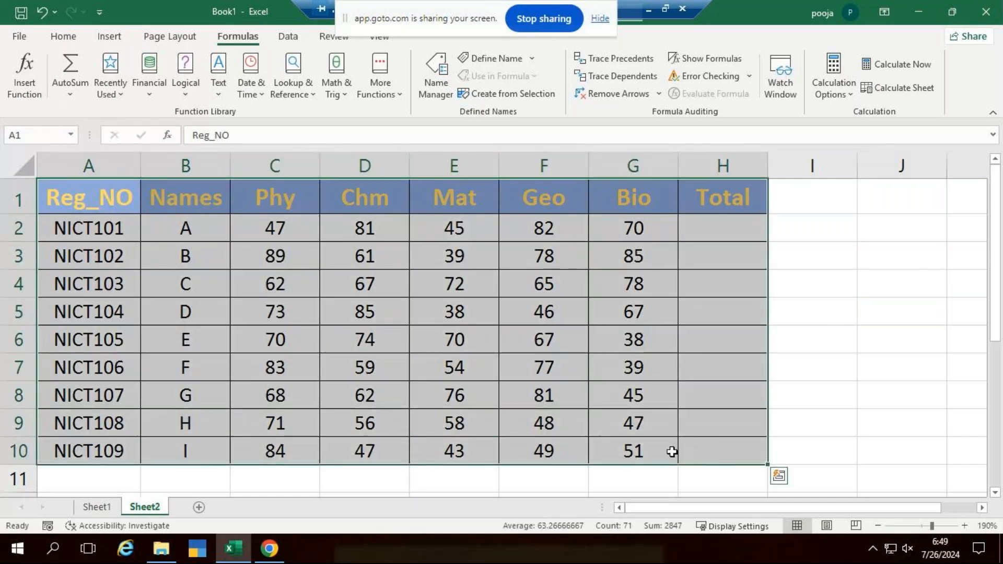
click(500, 58)
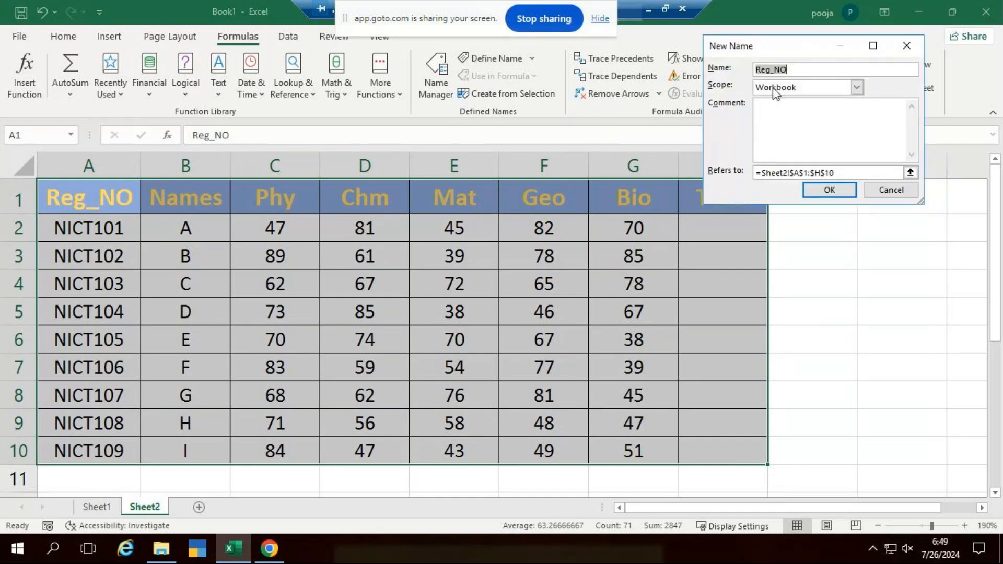
text(Data_1)
click(801, 173)
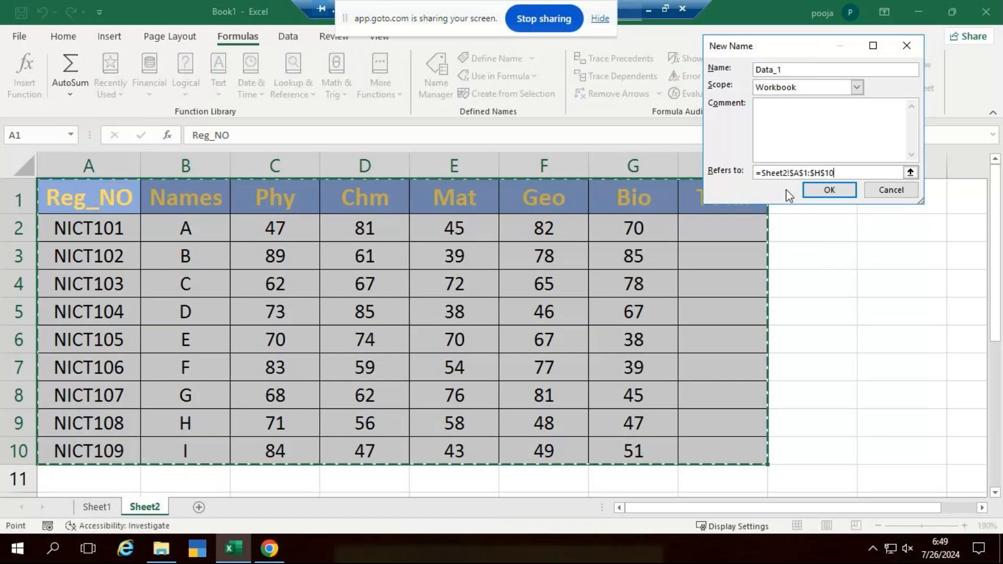
click(829, 190)
scroll(741, 210, down, 3)
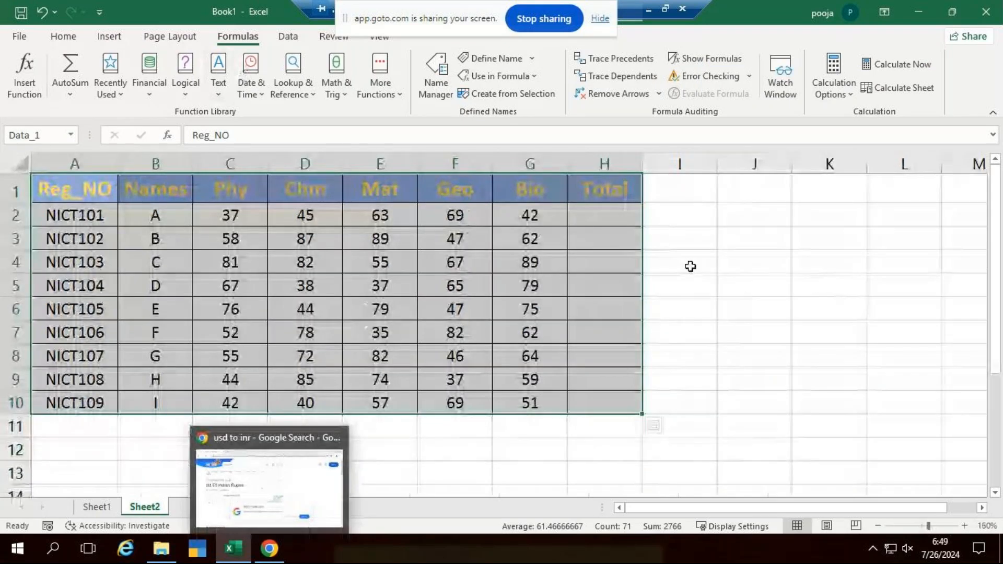
Step: Widen the Total column, and define the workbook-scope name Phy for C1:C10
click(663, 262)
drag(644, 173, 698, 173)
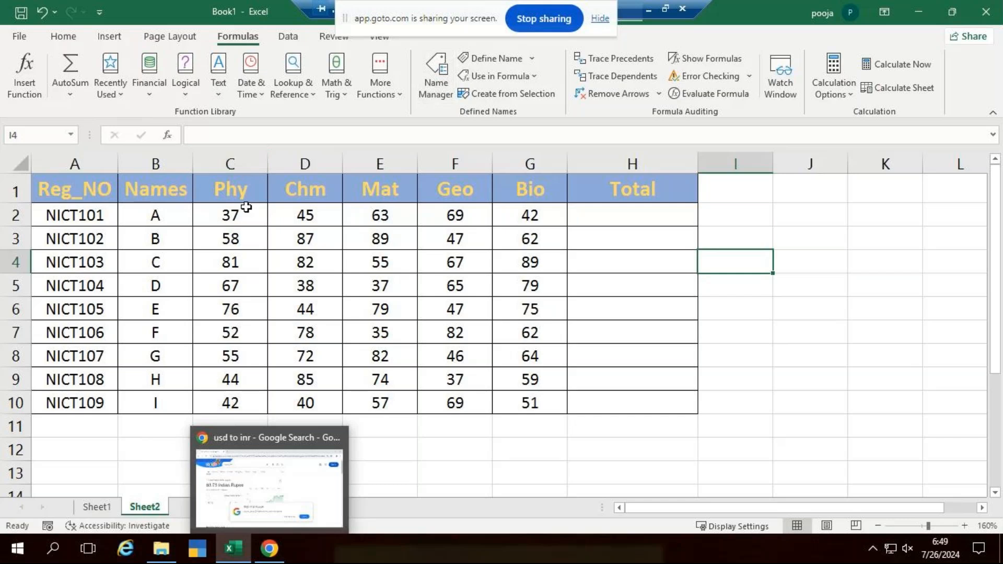
drag(246, 197, 243, 399)
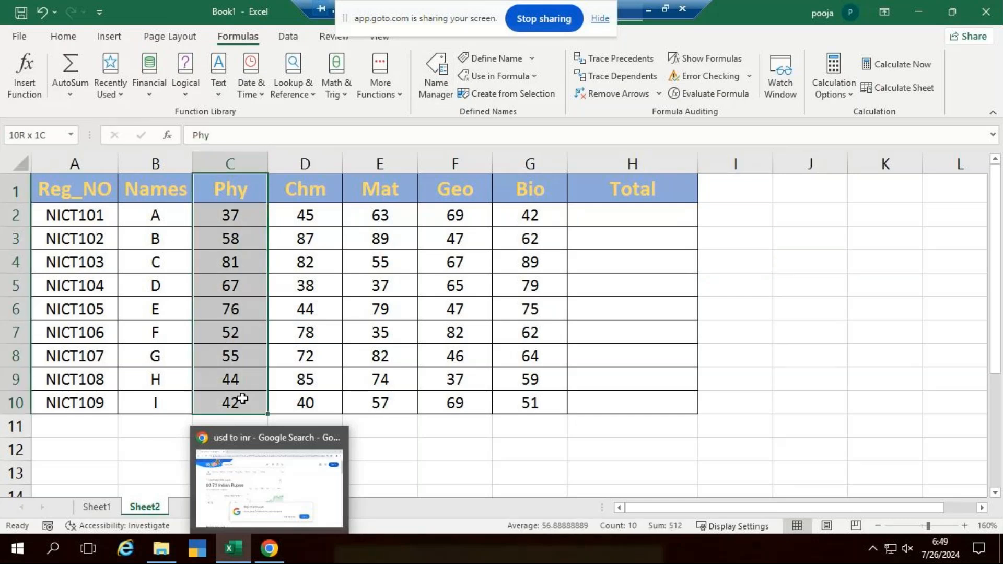
click(497, 59)
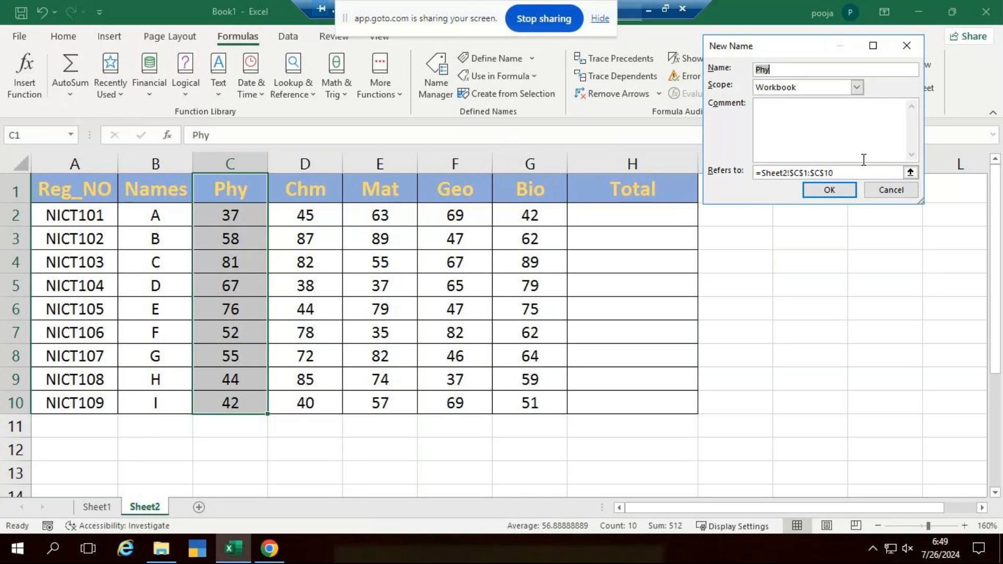
click(828, 191)
Step: Define the workbook-scope names Chm for D1:D10 and Mat for E1:E10
click(303, 192)
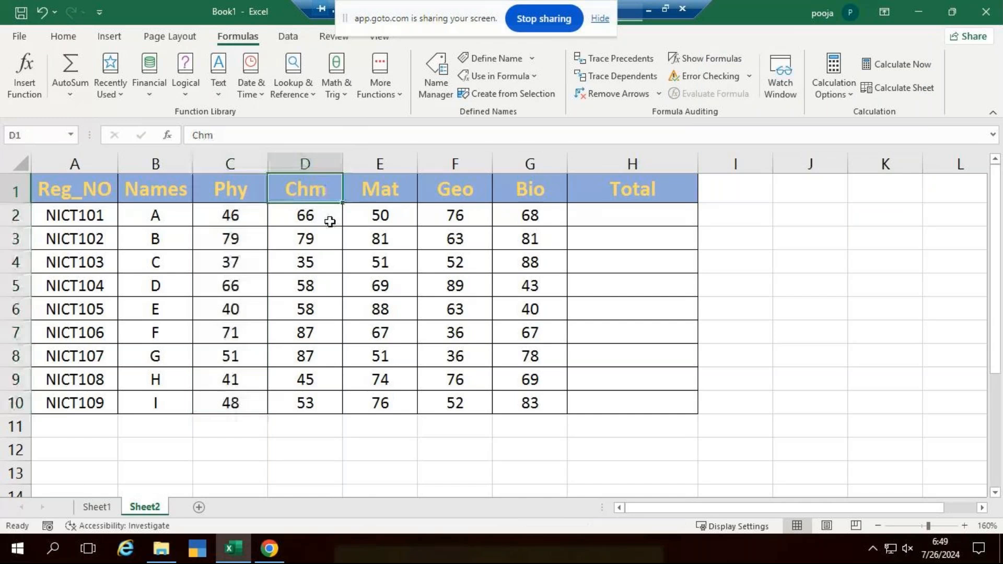
drag(330, 221, 314, 403)
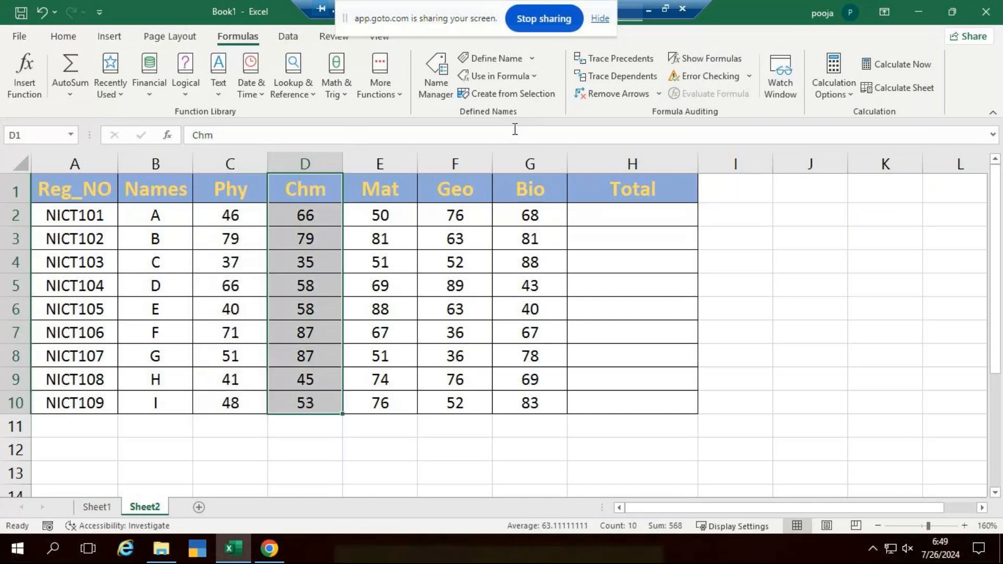
click(496, 58)
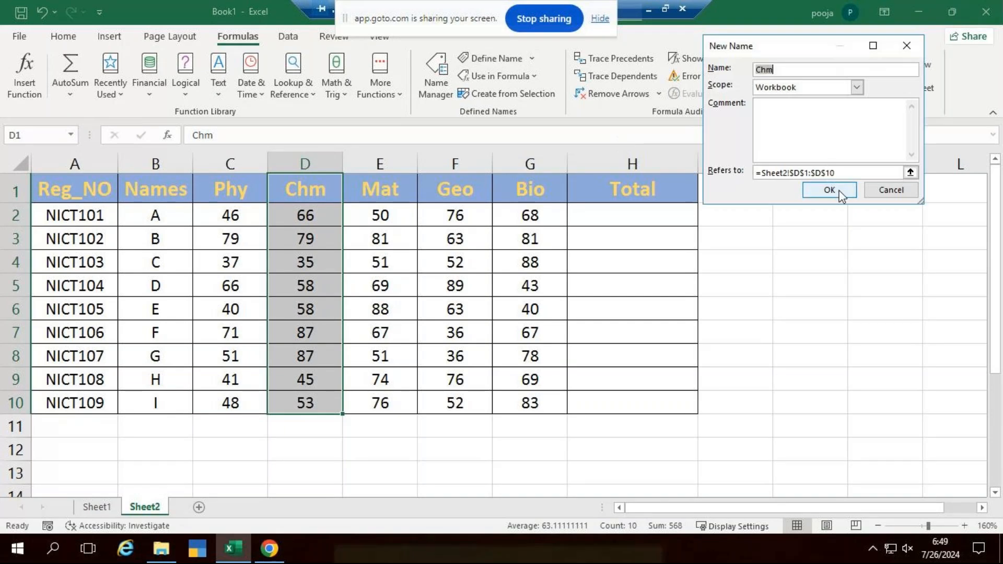
click(837, 191)
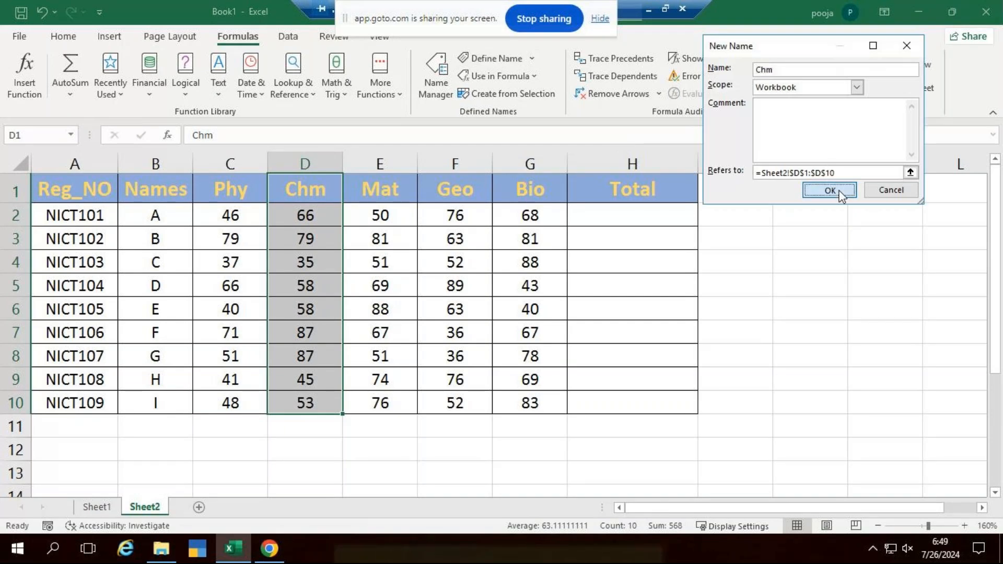
click(382, 191)
key(ctrl+shift+Down)
click(497, 55)
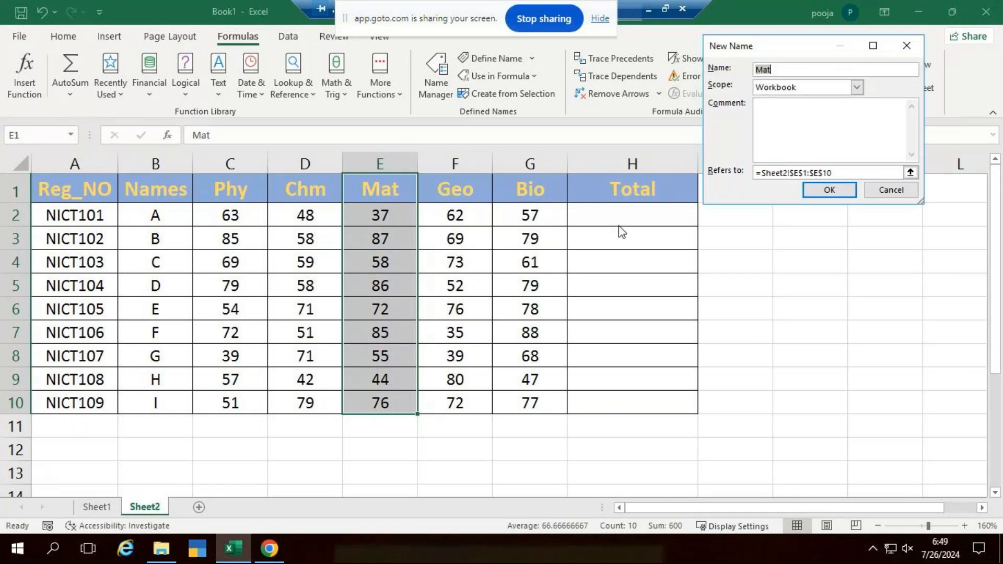
click(829, 190)
Step: Define the workbook-scope names Geo for F1:F10 and Bio for G1:G10
drag(456, 192, 446, 408)
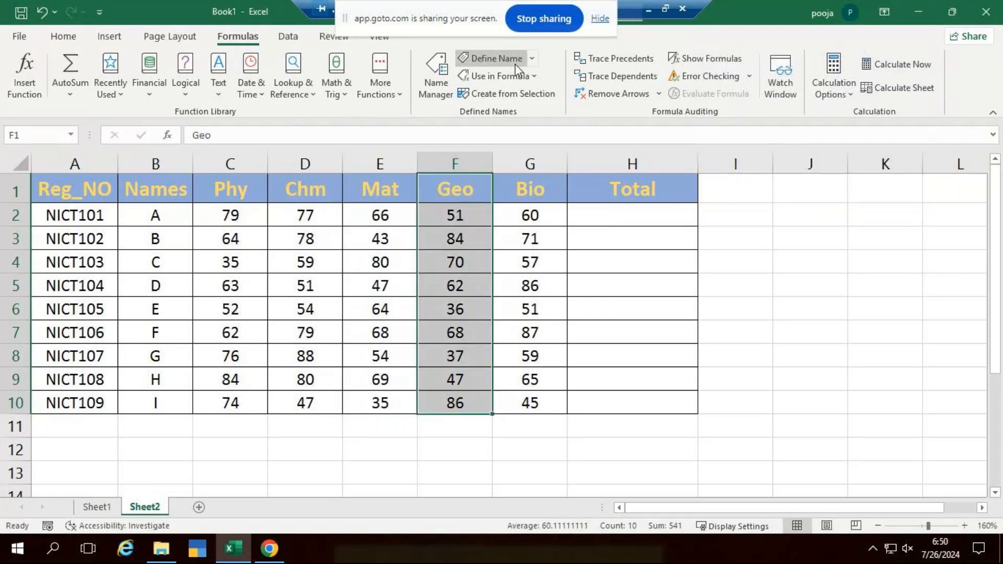
click(496, 58)
click(817, 191)
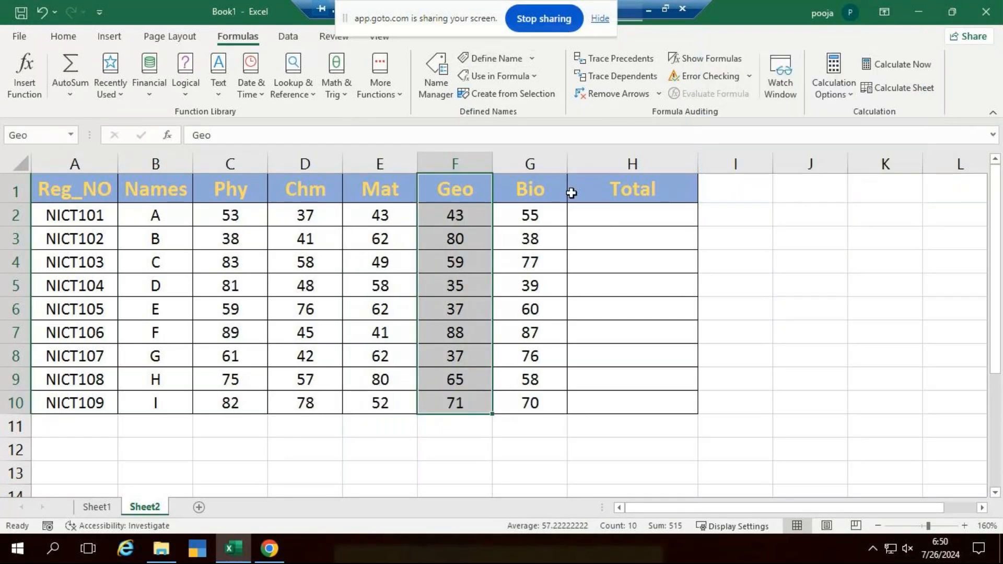
click(530, 194)
drag(532, 220, 537, 394)
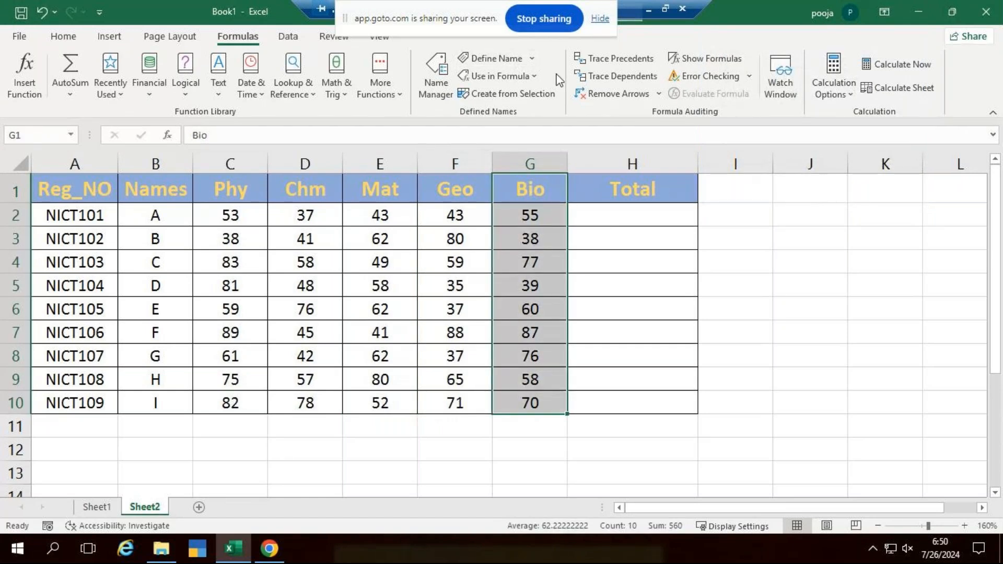
click(511, 56)
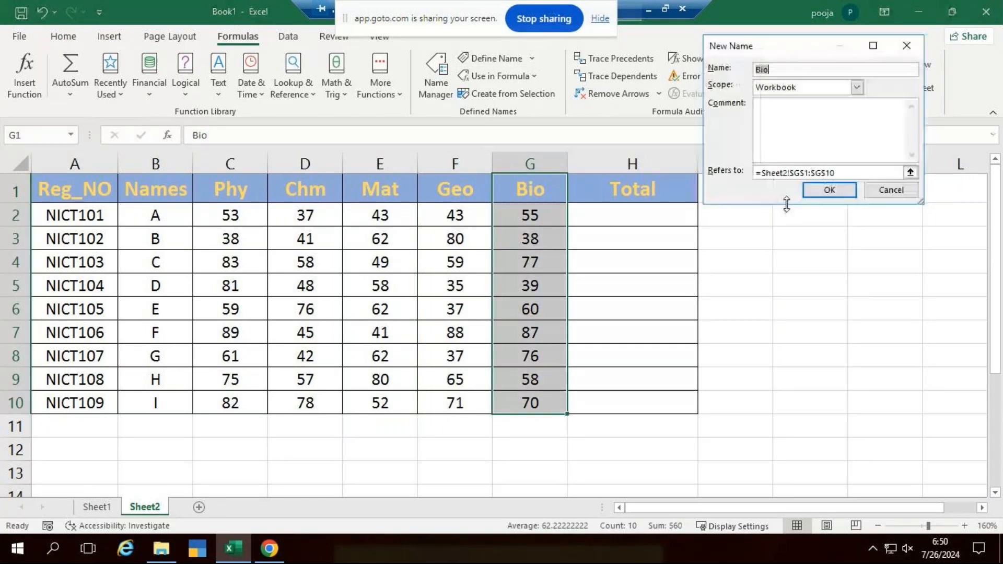
click(830, 190)
Step: Widen the Total column further and select its first empty cell, H2
click(906, 361)
drag(694, 172, 767, 172)
click(714, 213)
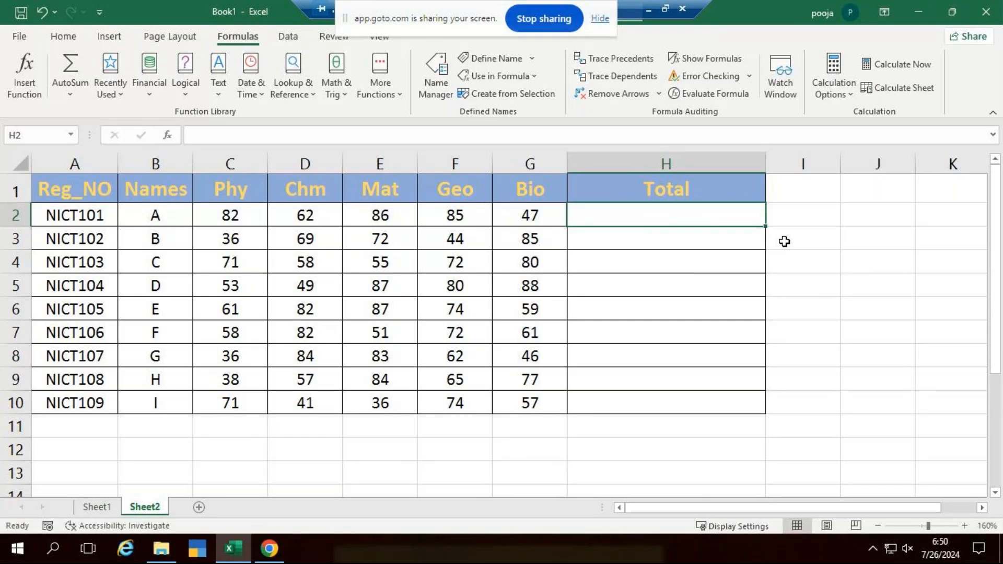
text(=s)
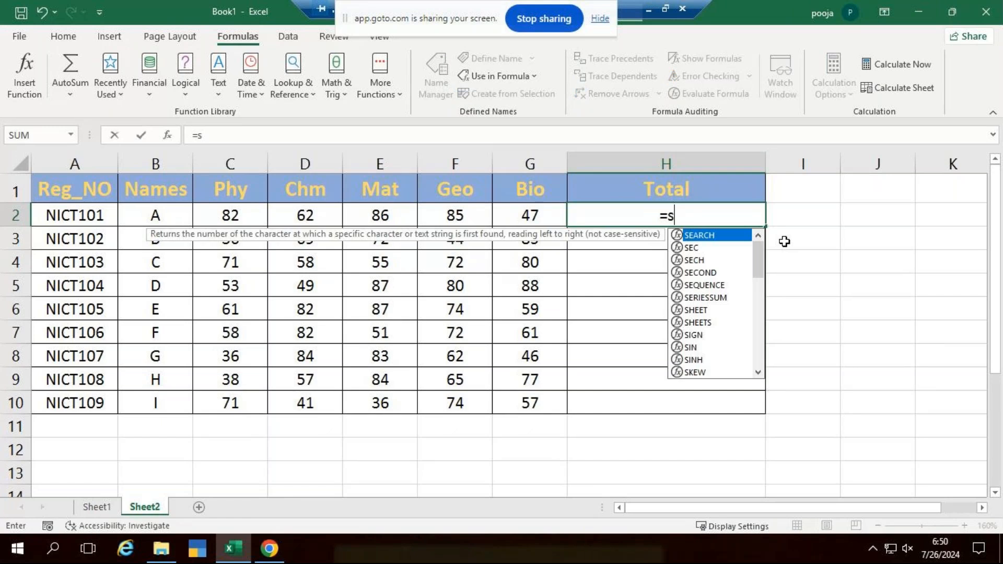
text(um()
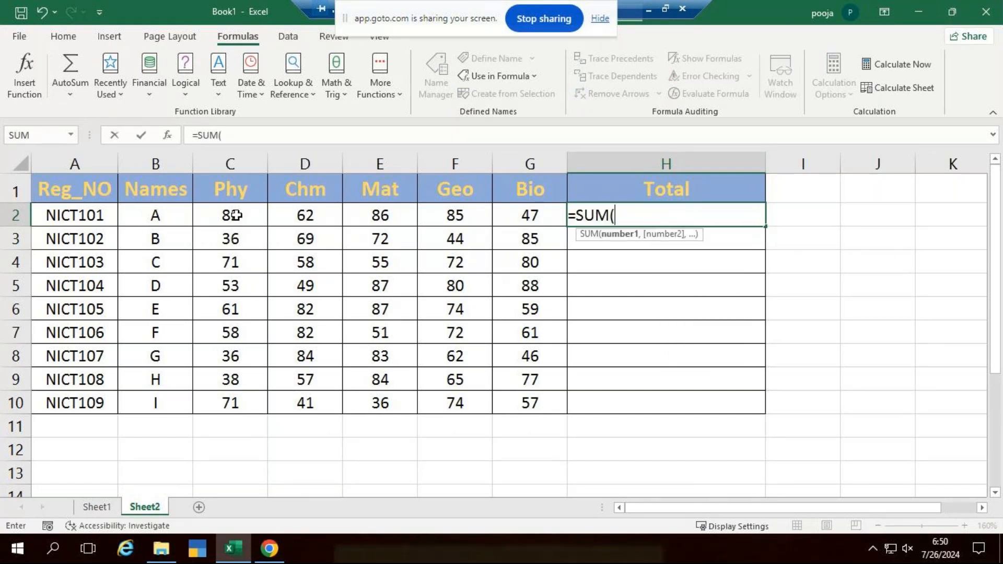
drag(235, 216, 527, 225)
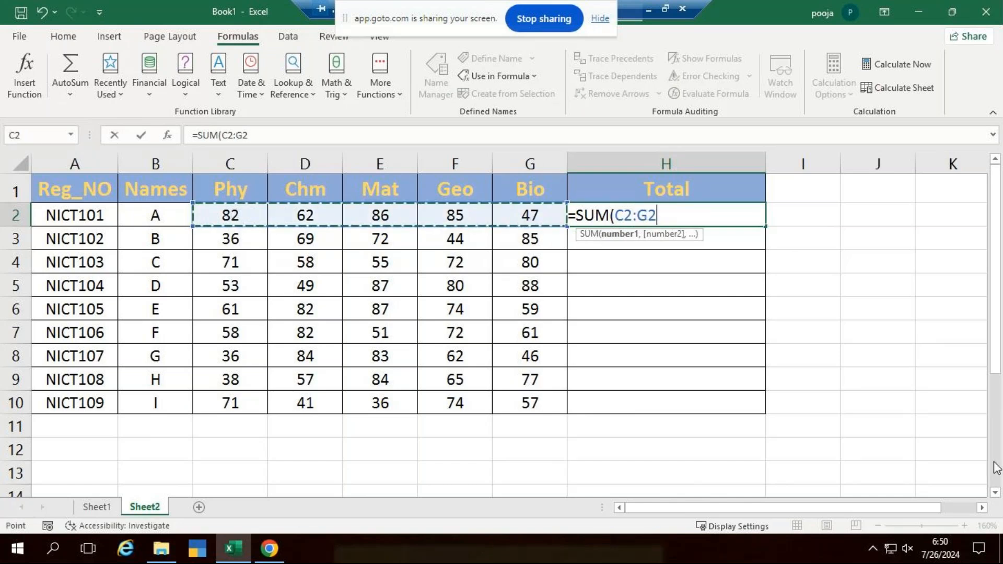
key(Escape)
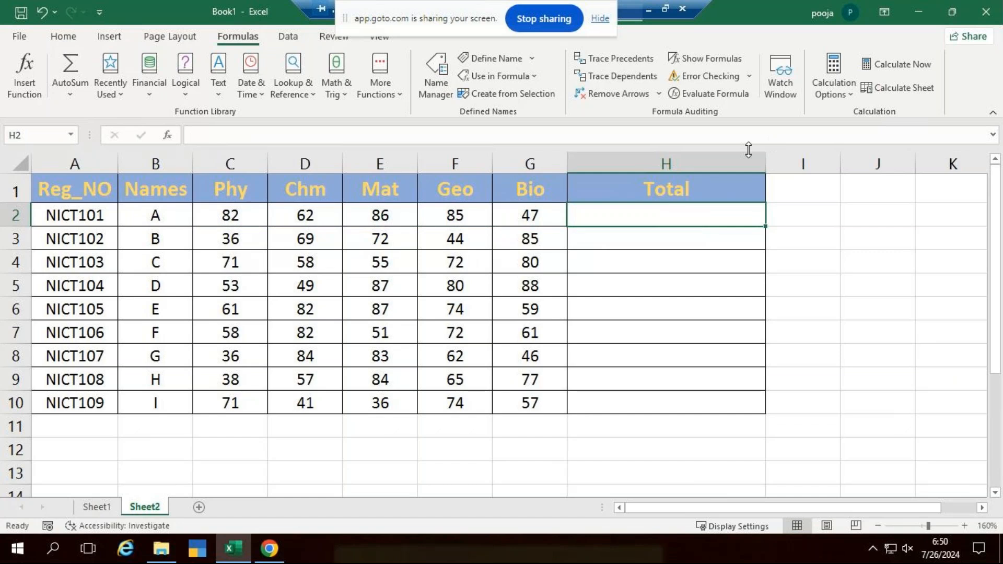
Step: Delete the whole Total column H from the marks table and select cell C11 beneath the Phy marks
click(744, 158)
key(ctrl+plus)
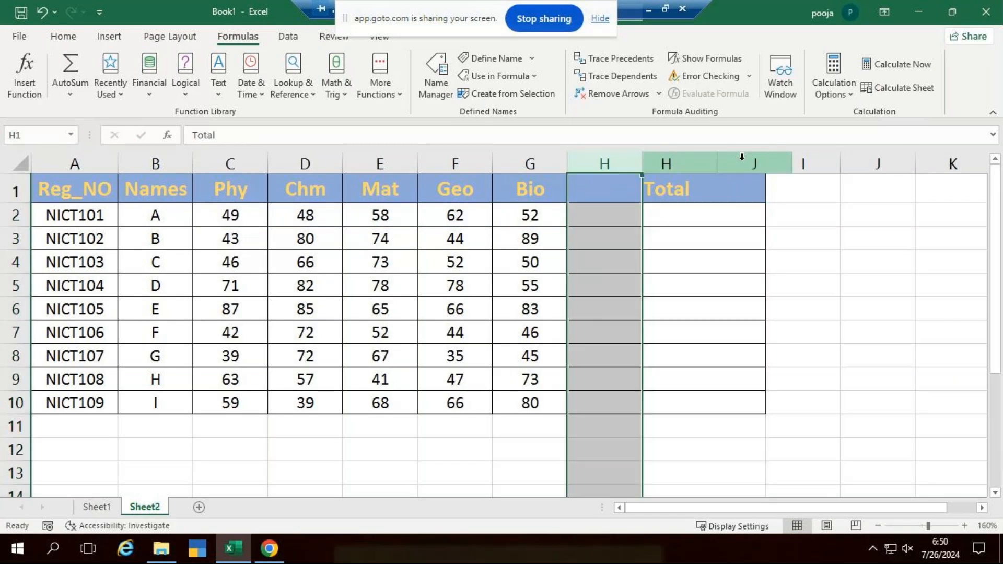
click(201, 427)
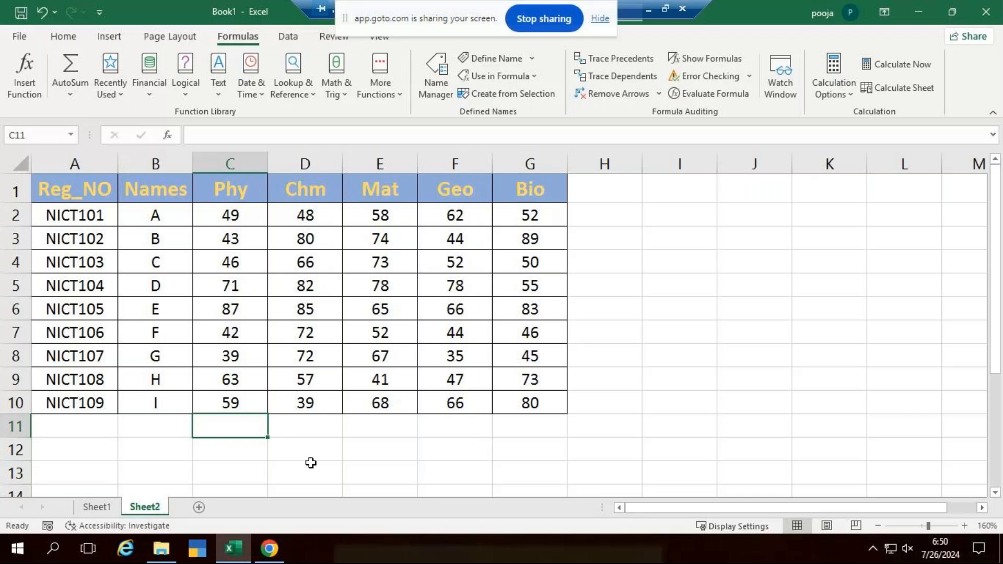
key(Down)
text(=su)
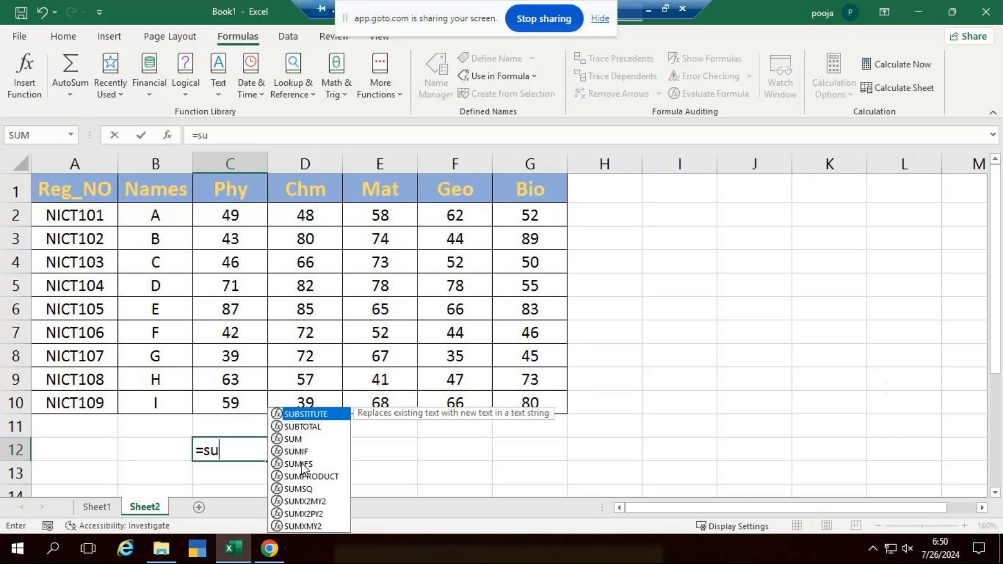
text(m)
key(Tab)
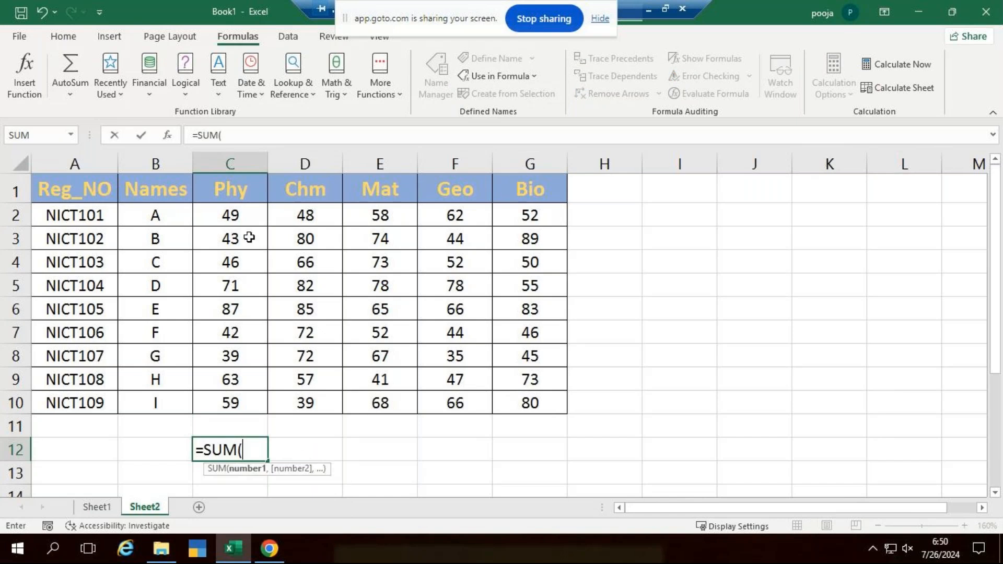
drag(243, 218, 255, 405)
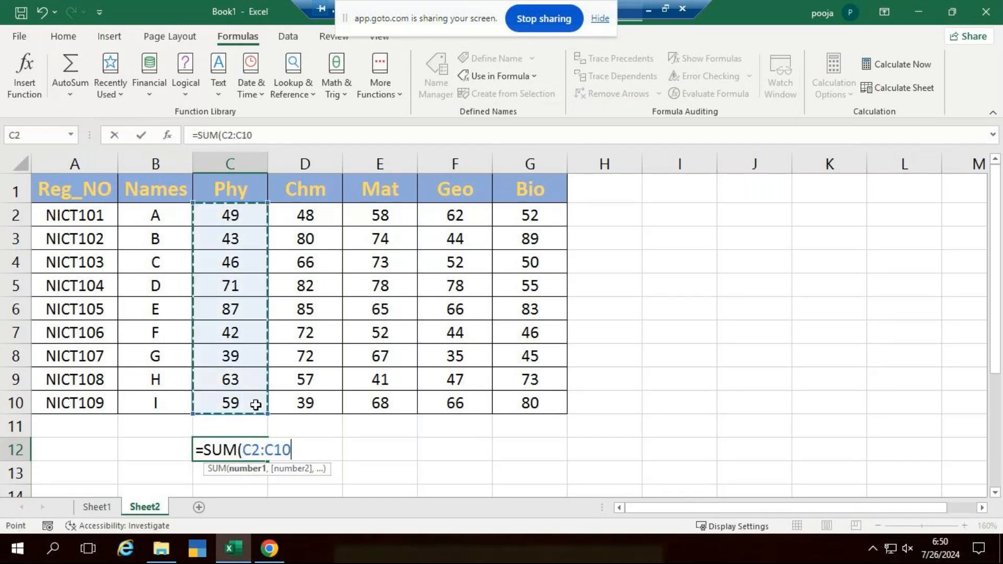
key(Escape)
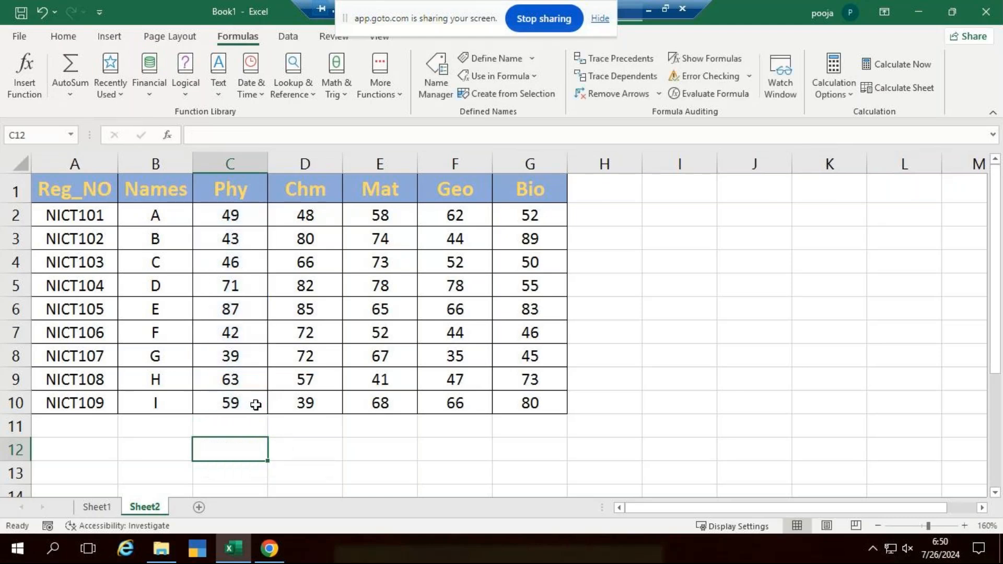
Step: Total the Phy marks in cell C12 with SUM, using the named range Phy as its argument
text(=)
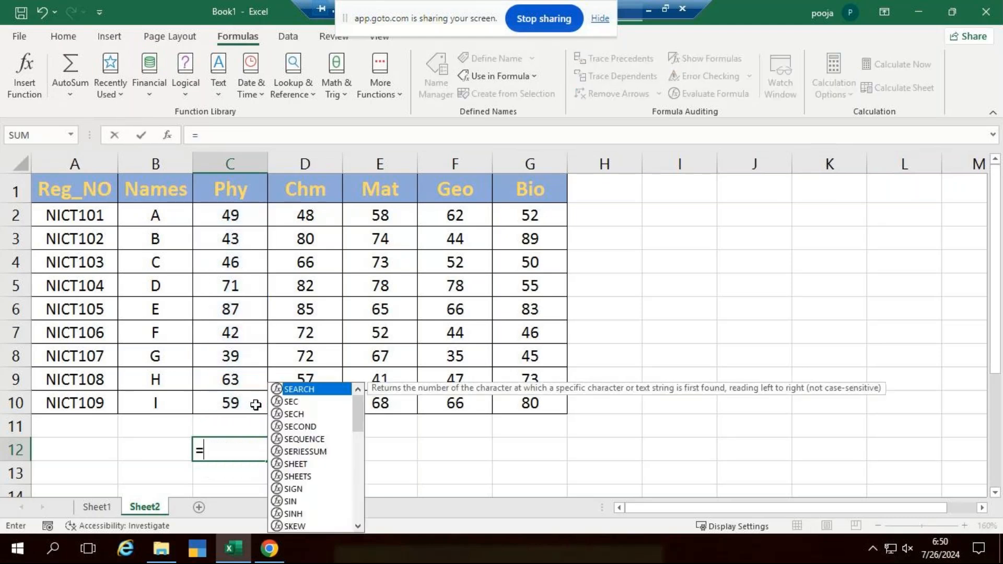
text(sum)
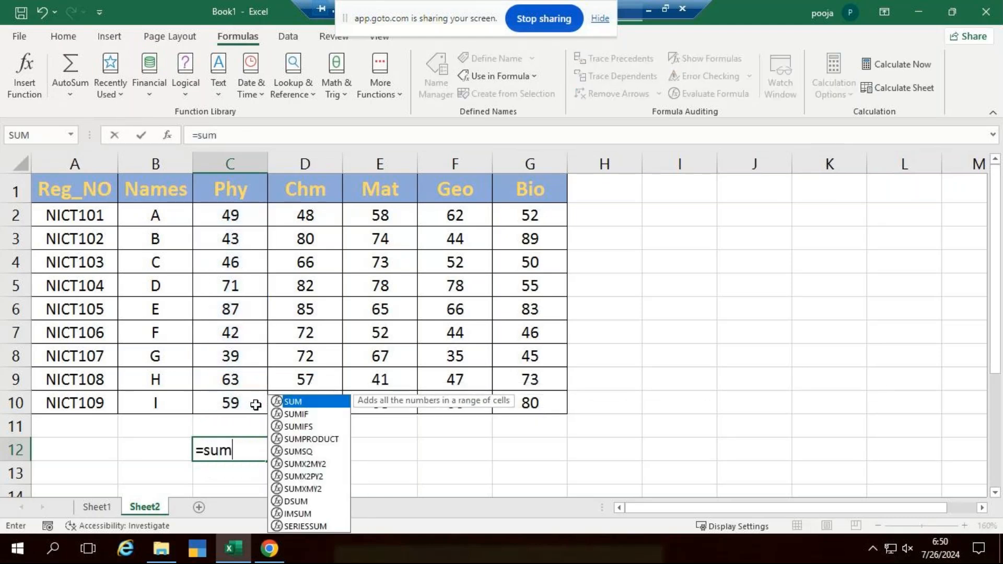
key(Tab)
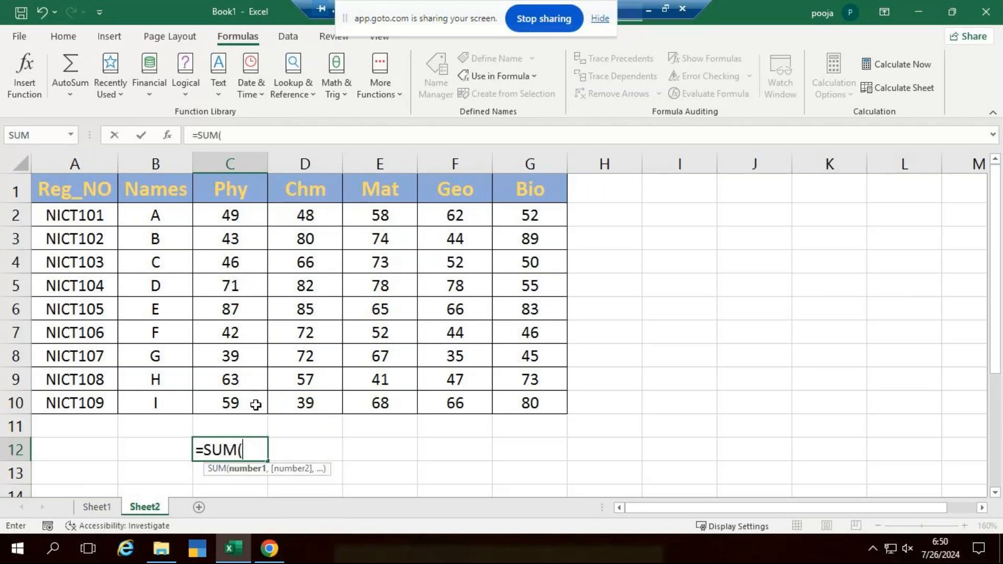
text(ph)
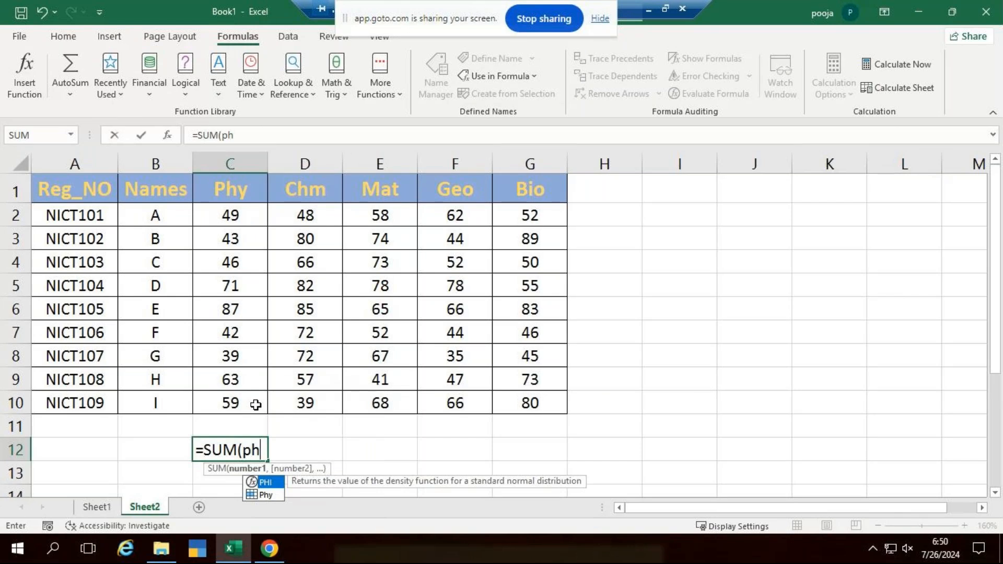
key(Down)
key(Tab)
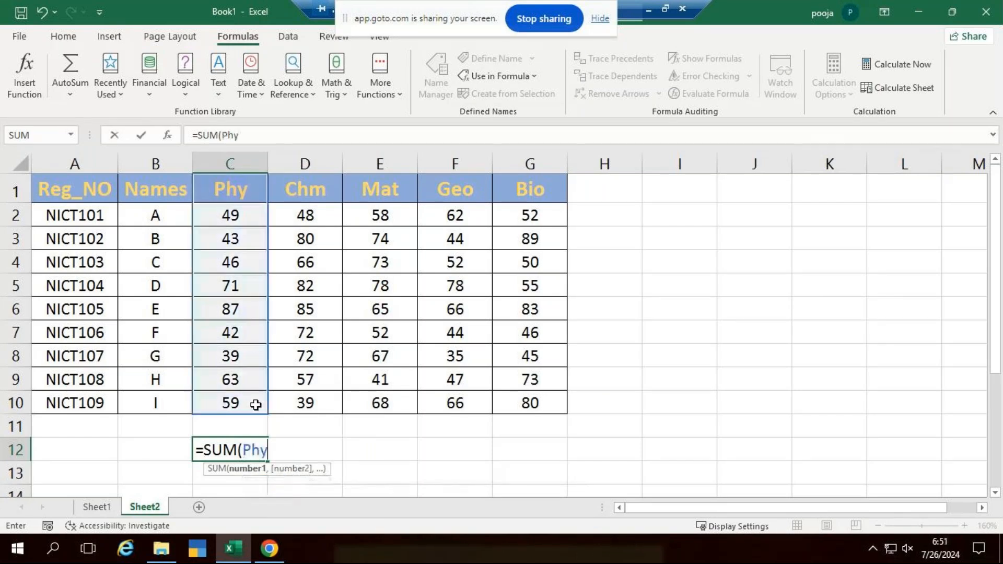
text())
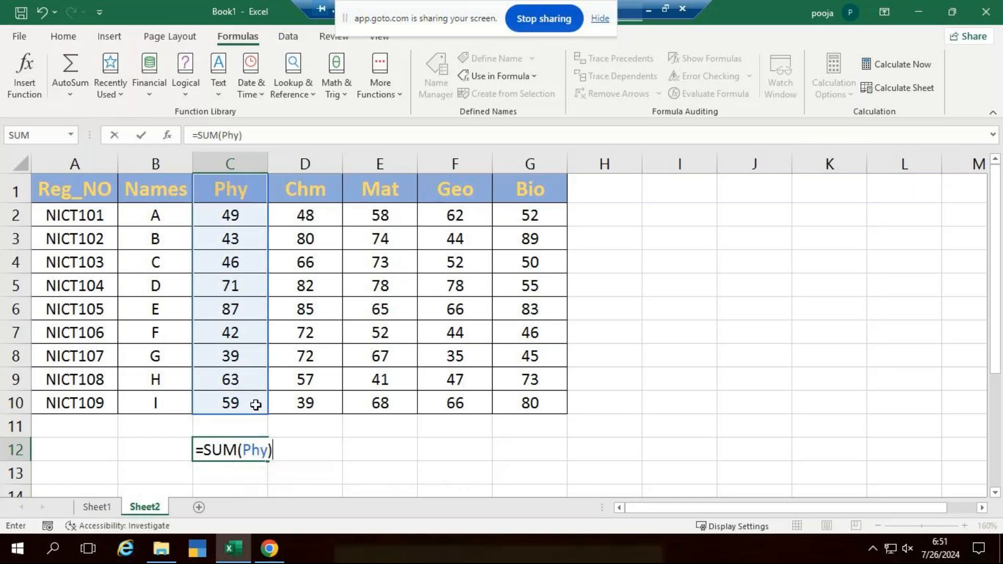
key(Return)
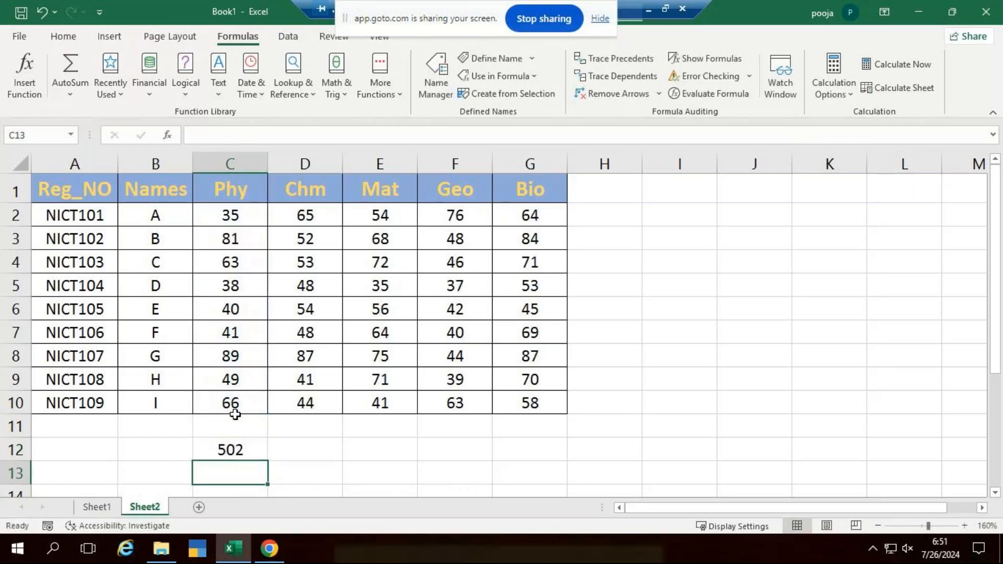
Step: Examine which cells the named range in the C12 SUM formula refers to
click(239, 450)
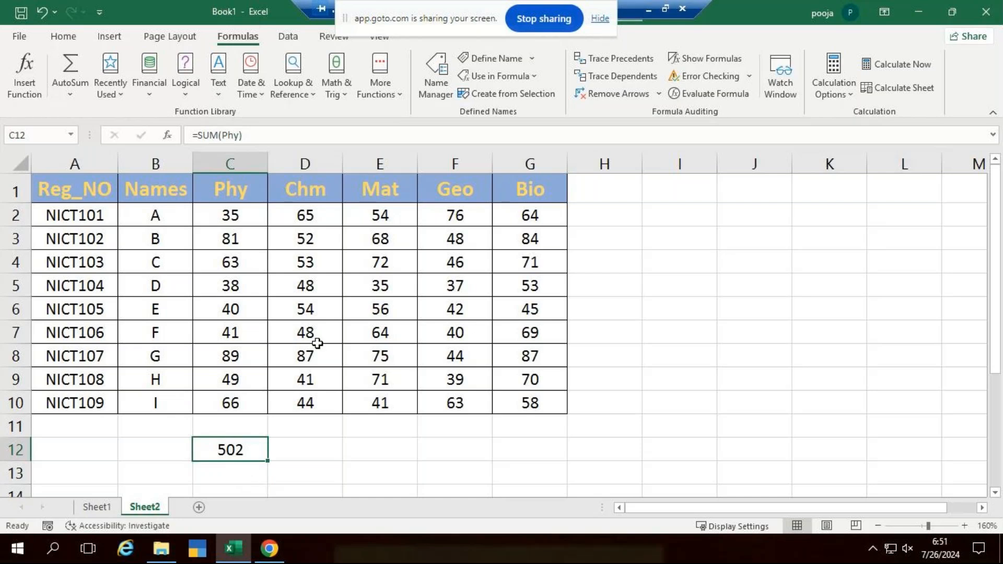
double_click(241, 449)
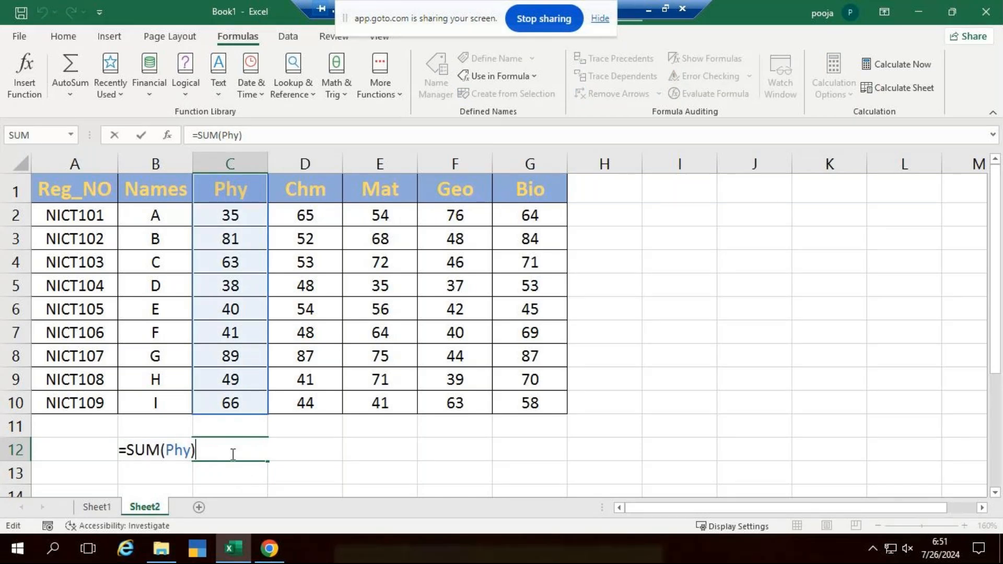
key(ctrl+Return)
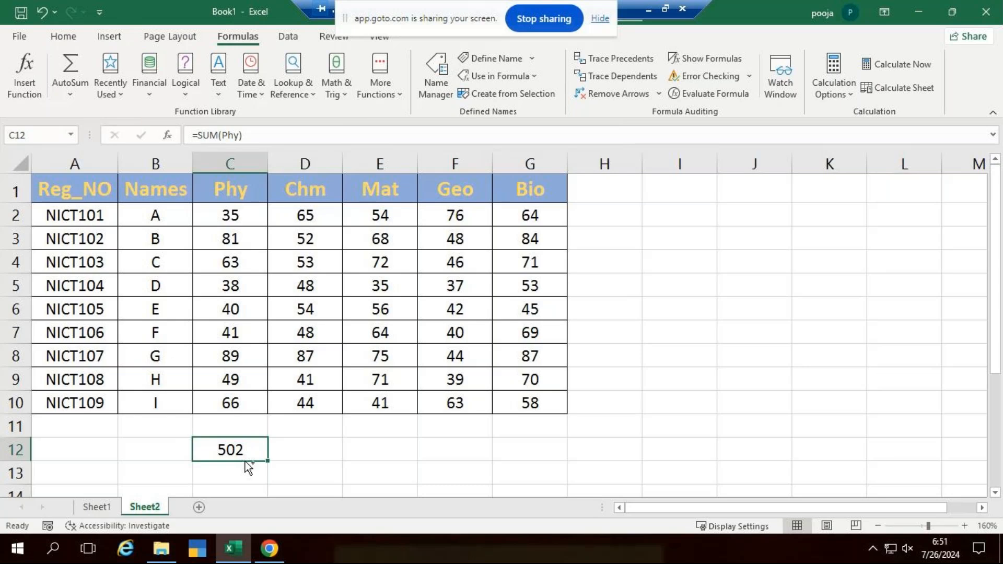
Step: Undo the C12 formula and the edits before it, back to the table with its Total column at its original width
key(ctrl+z)
key(ctrl+z)
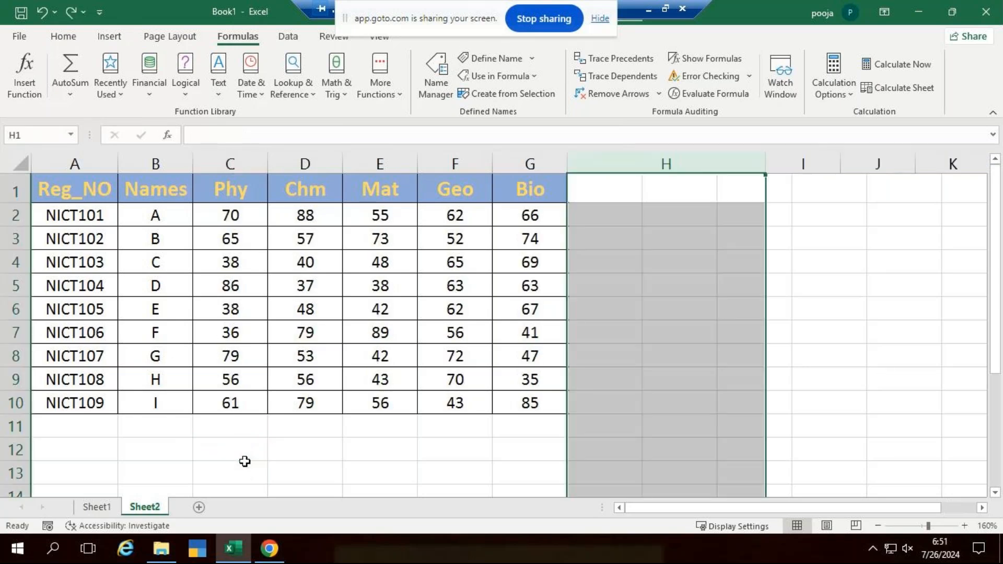
key(ctrl+z)
key(ctrl+z)
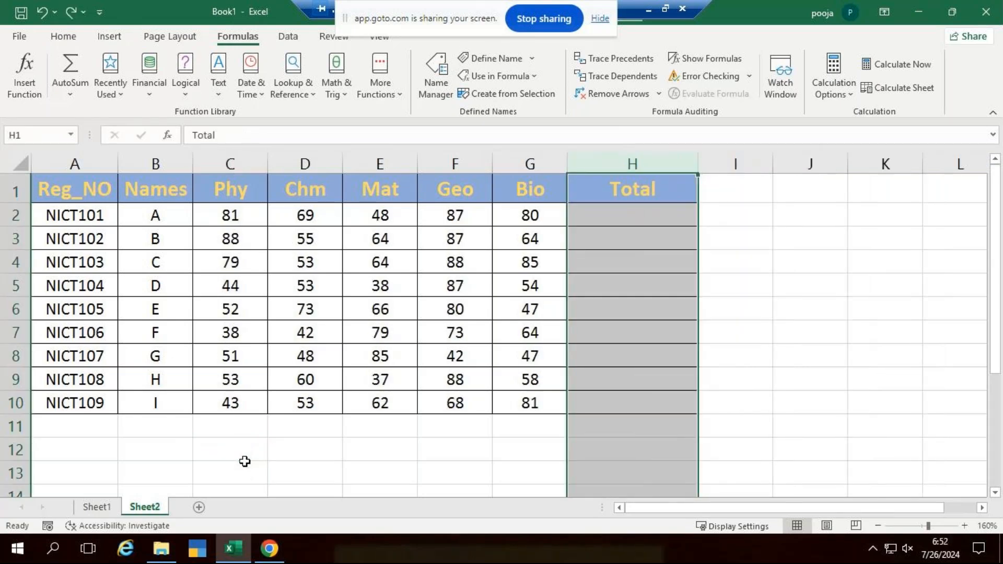
key(ctrl+z)
key(ctrl+z)
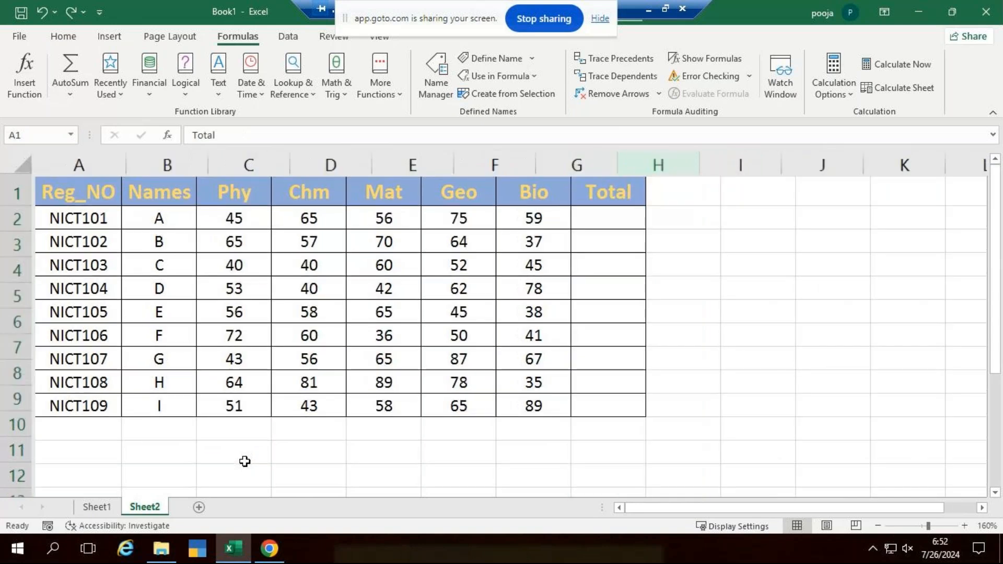
key(ctrl+z)
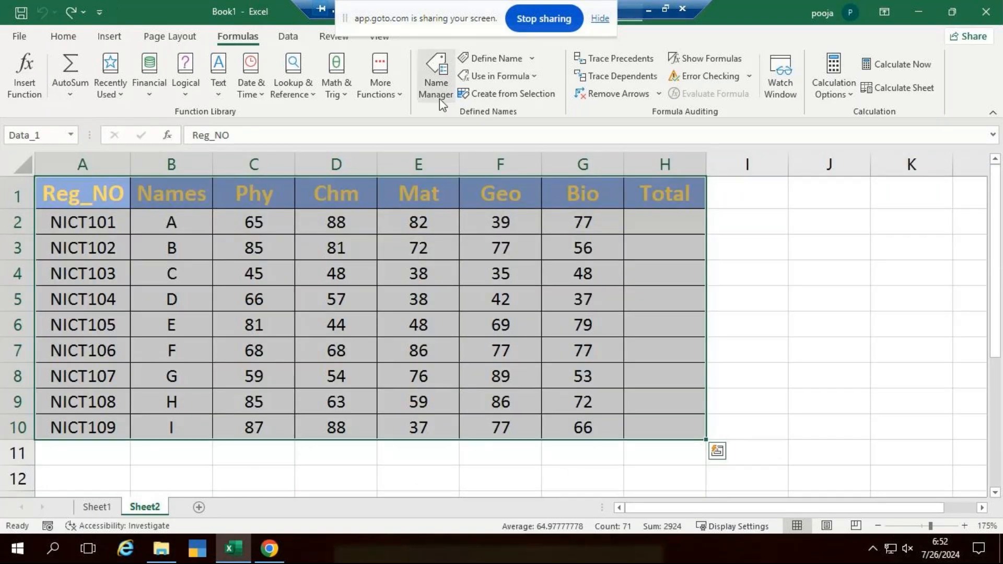
Step: Check the workbook's list of defined names
click(436, 76)
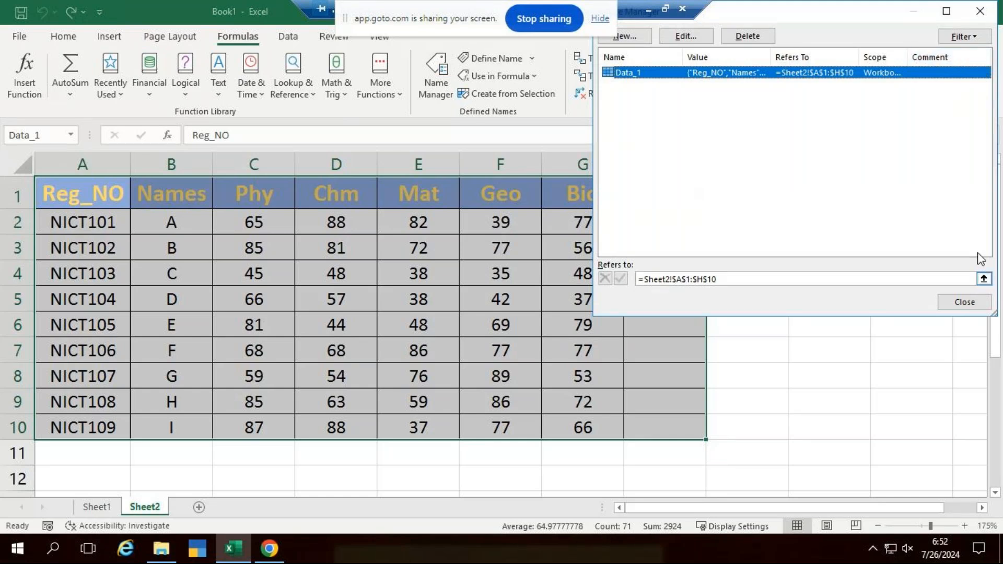
click(970, 301)
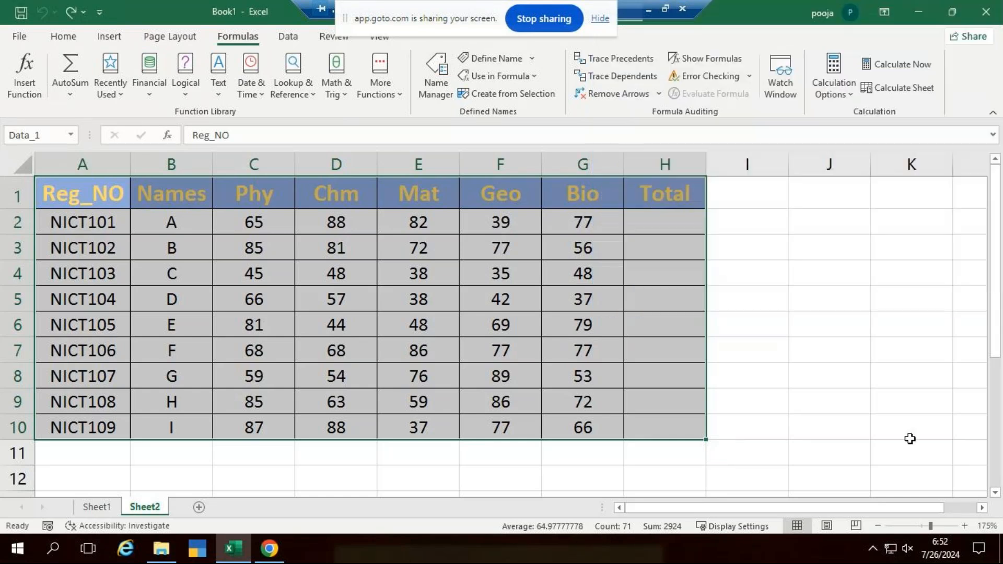
Step: Delete the Total column (column H) from the marks table
click(893, 342)
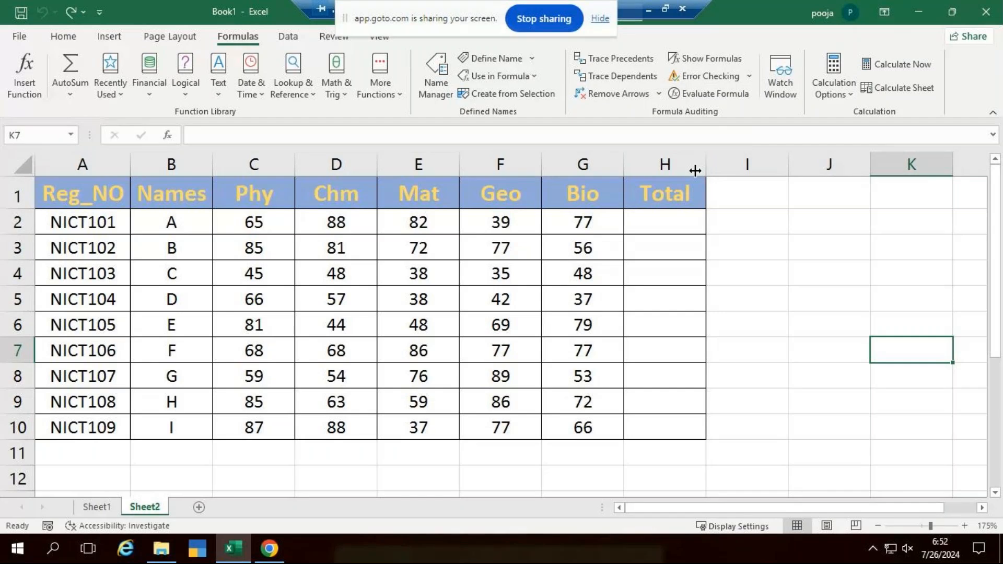
click(669, 164)
key(Delete)
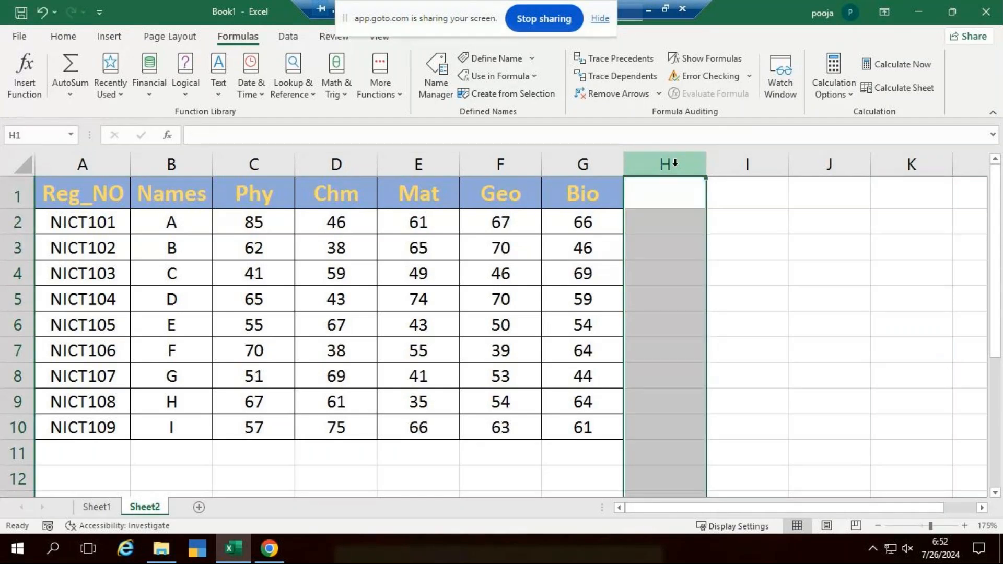
ctrl+scroll(393, 254, down, 3)
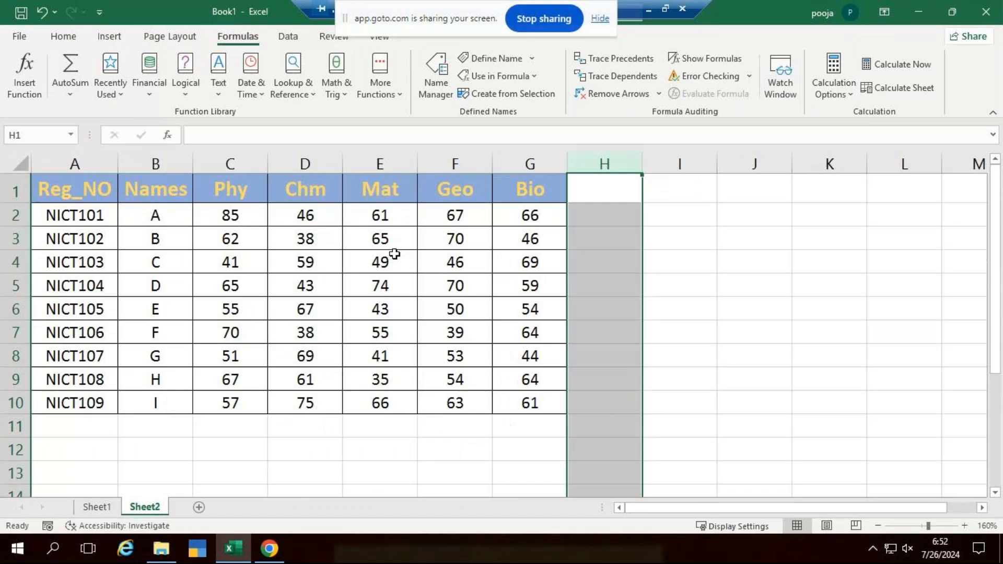
click(345, 436)
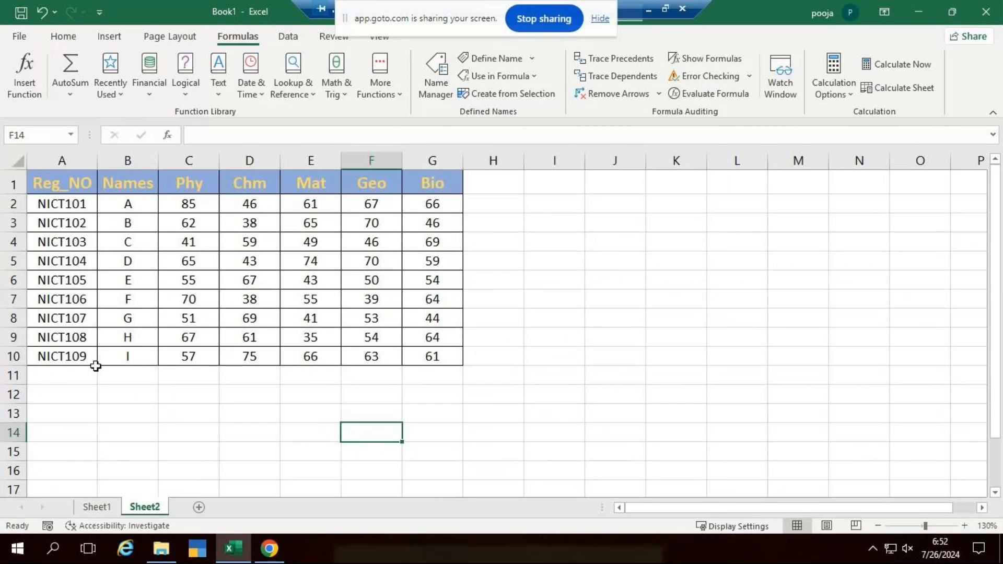
Step: Total the Phy marks in cell C12 with the formula =SUM(C2:C10)
click(175, 391)
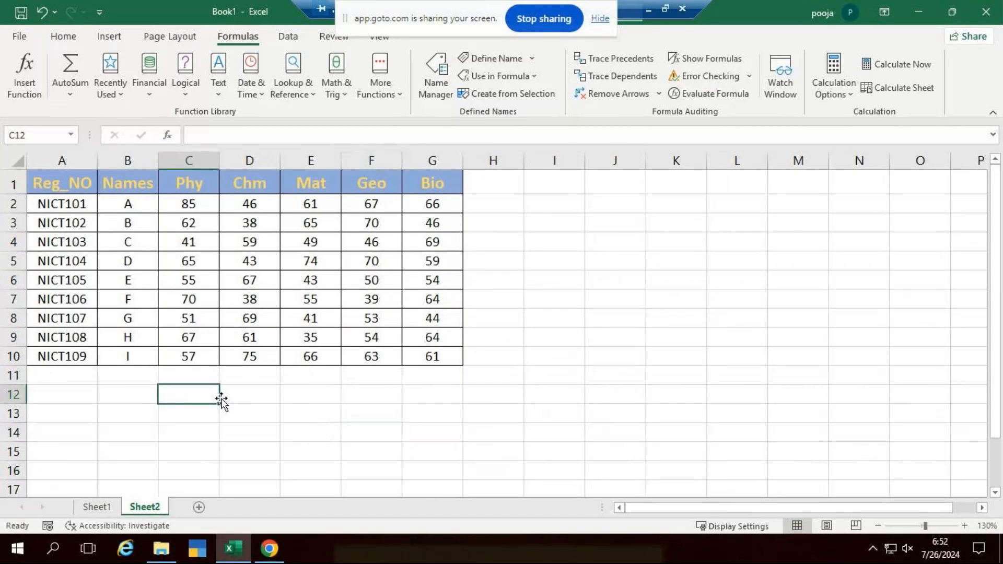
text(=sum)
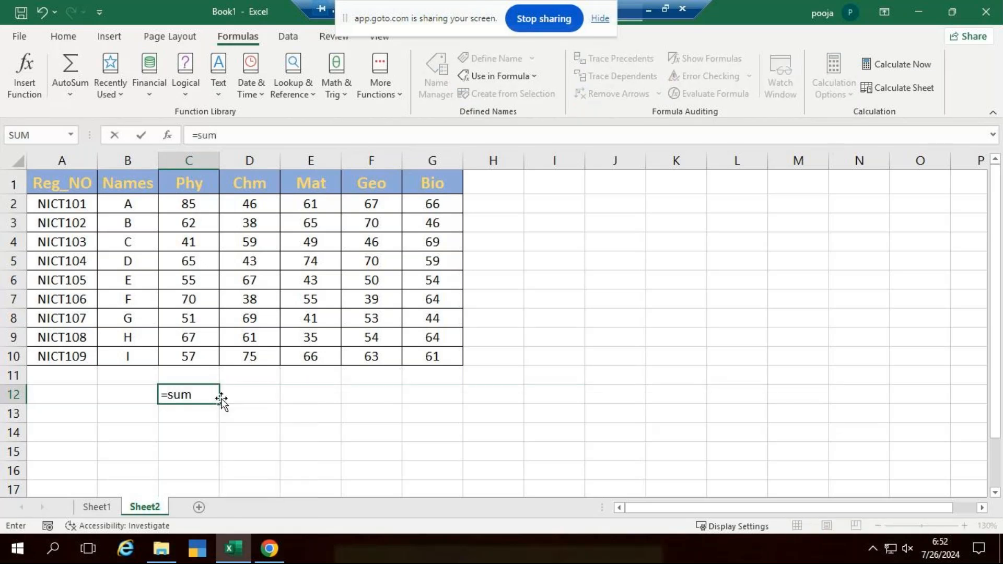
key(Tab)
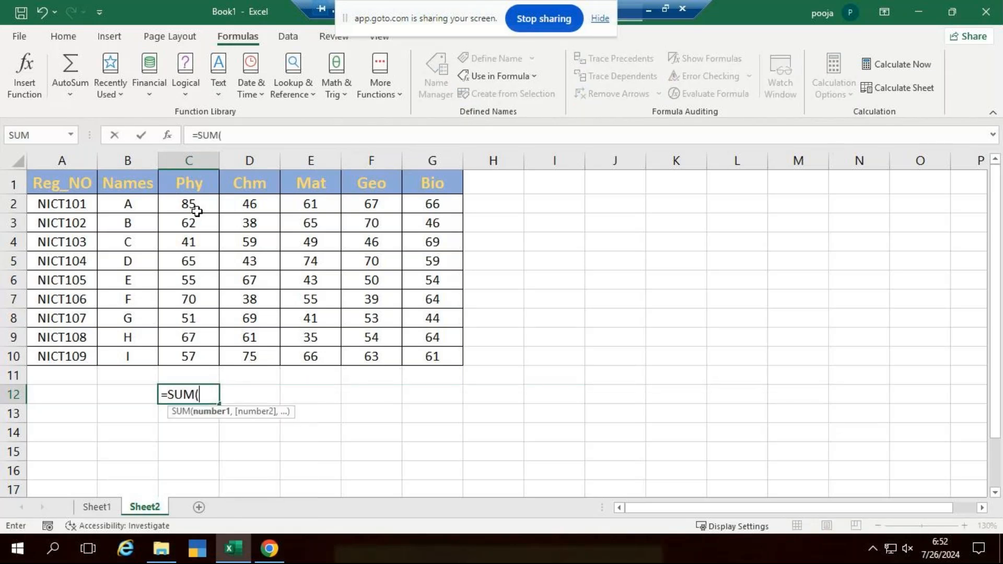
drag(195, 208, 203, 356)
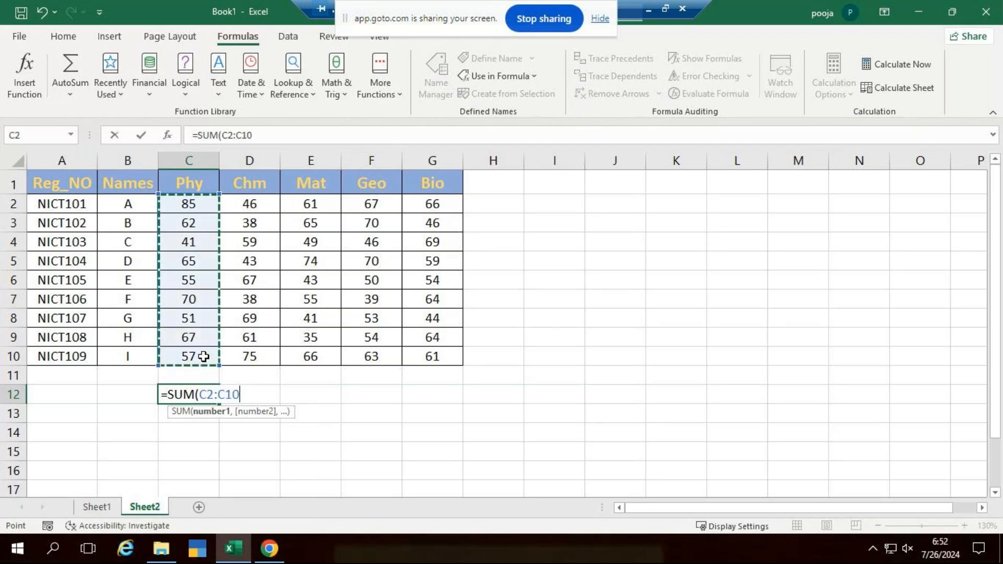
text())
key(ctrl+Return)
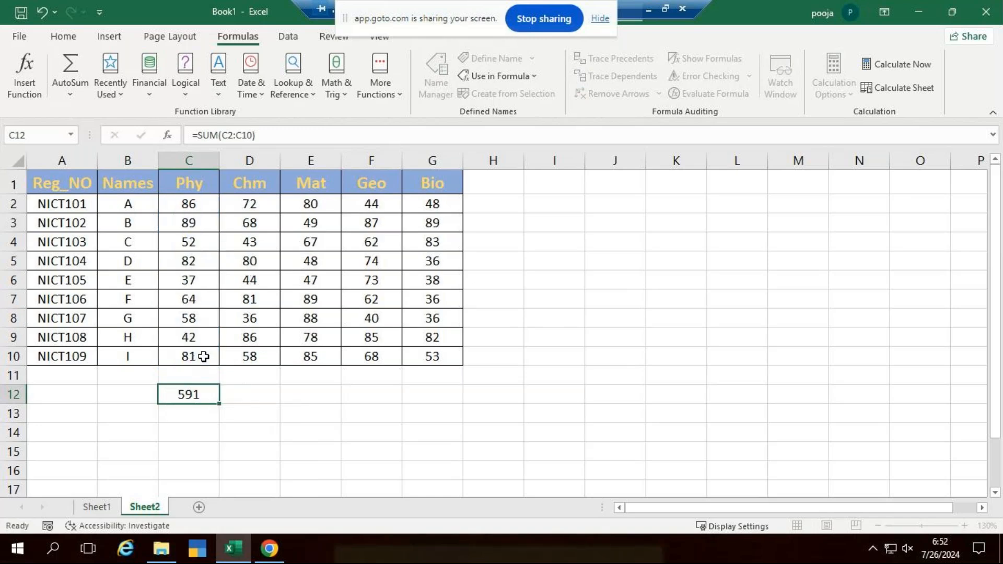
Step: Clear the SUM formula from cell C12
key(Down)
key(Up)
key(Delete)
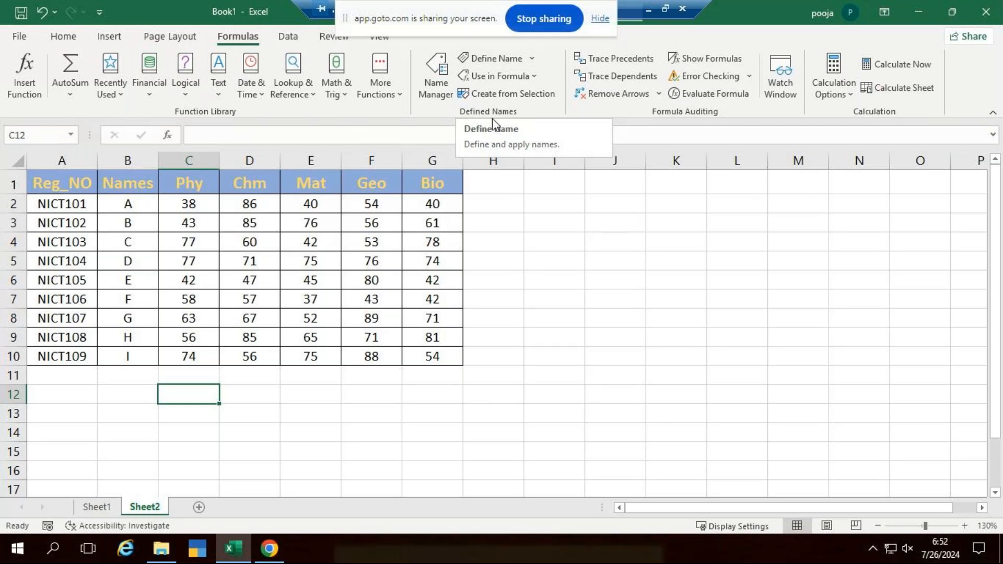
click(437, 82)
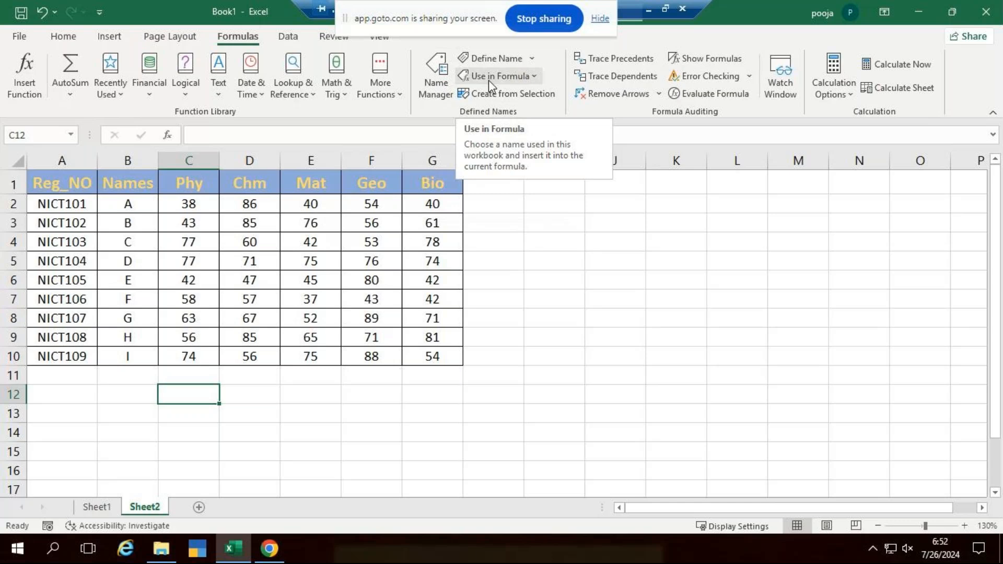
click(613, 243)
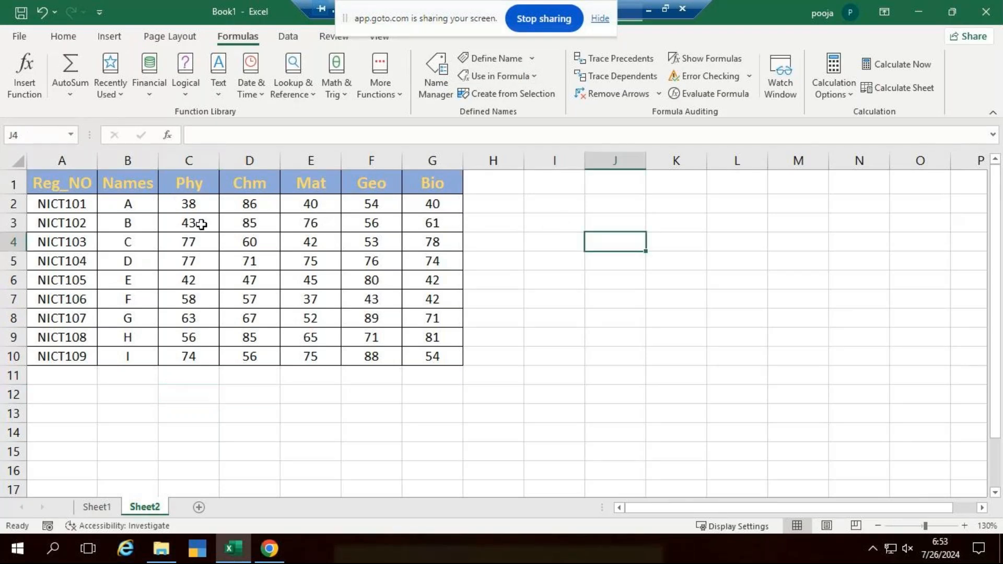
Step: Define a name for the Phy column range C1:C10, trying P1 and settling on P_1
click(188, 187)
drag(188, 187, 194, 357)
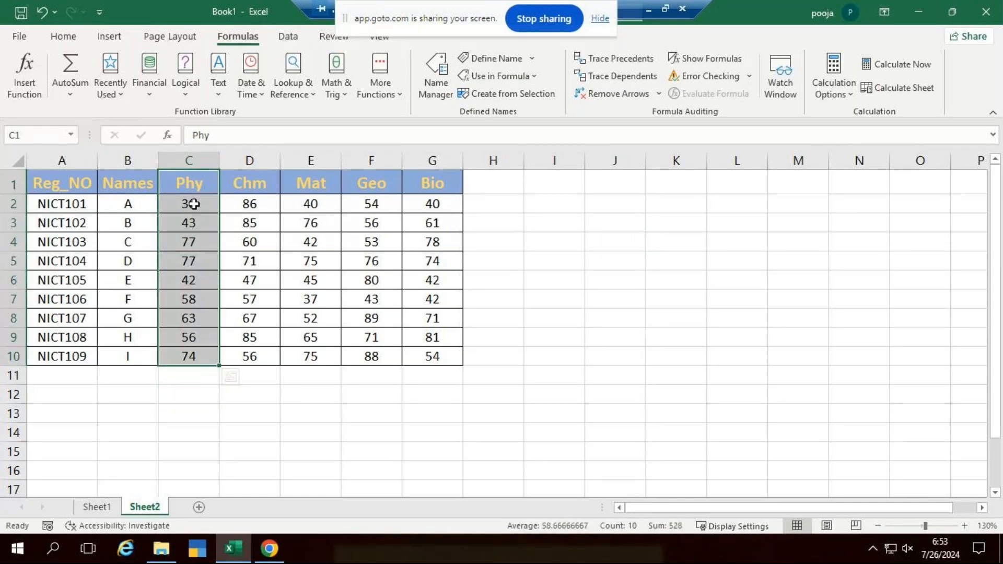
click(496, 62)
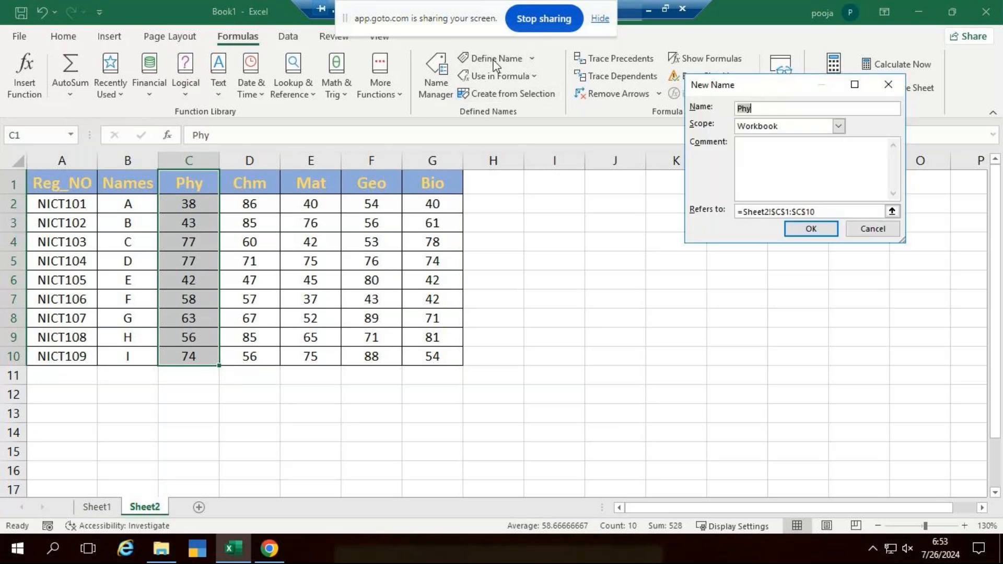
text(A1)
key(BackSpace)
key(BackSpace)
text(P1)
click(817, 231)
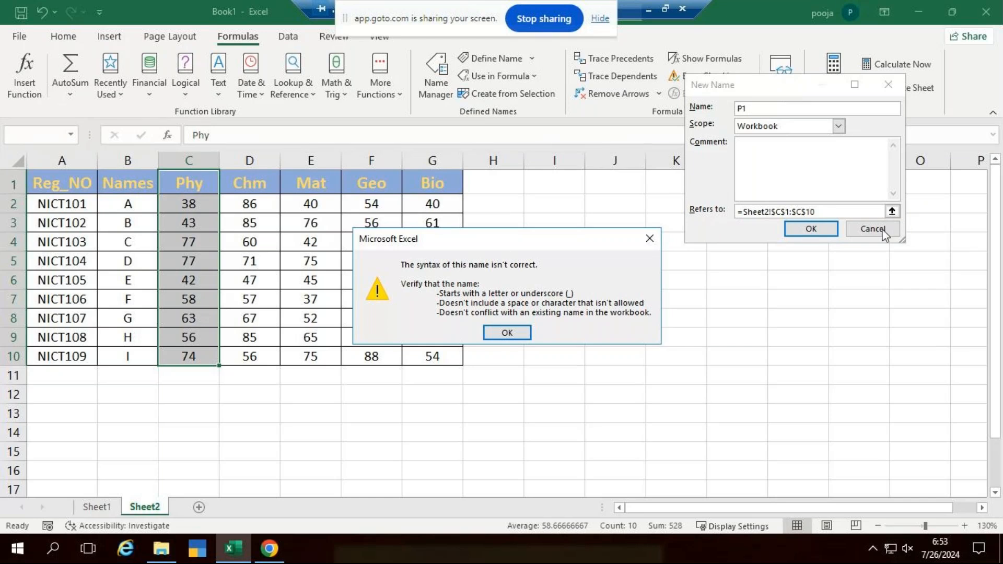
key(Return)
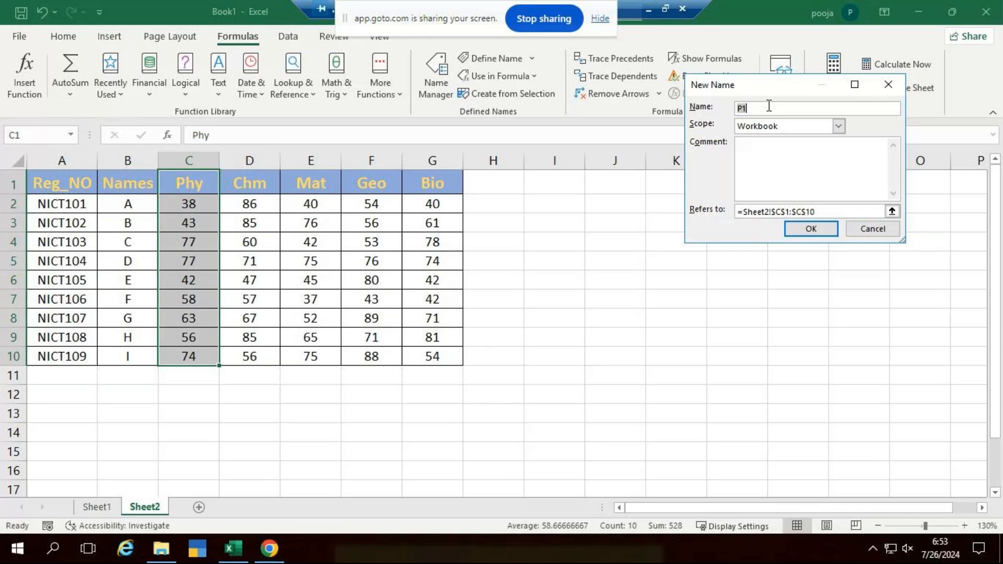
text(P_1)
click(819, 231)
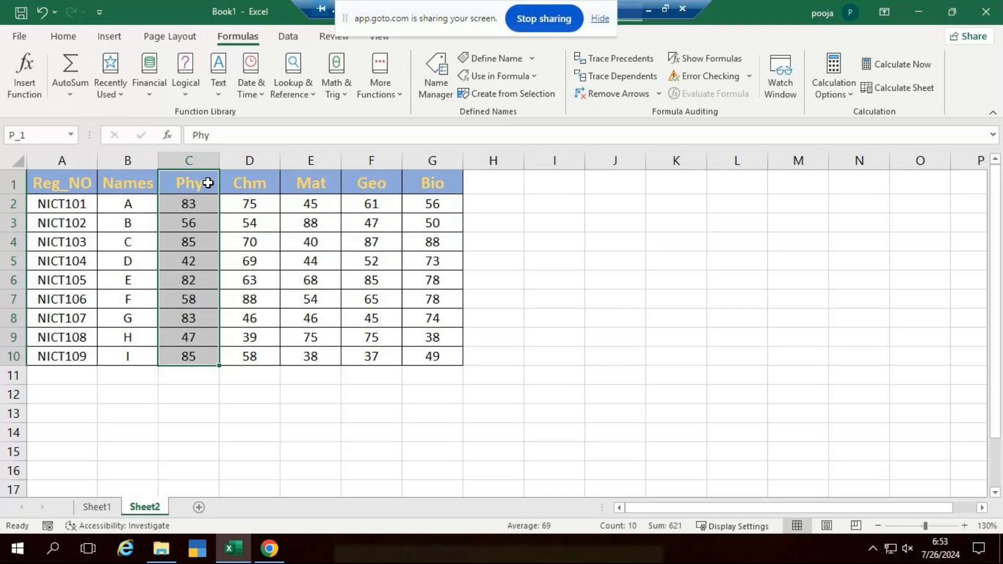
Step: Total the Phy marks in cell C13 with the formula =SUM(P_1)
click(185, 417)
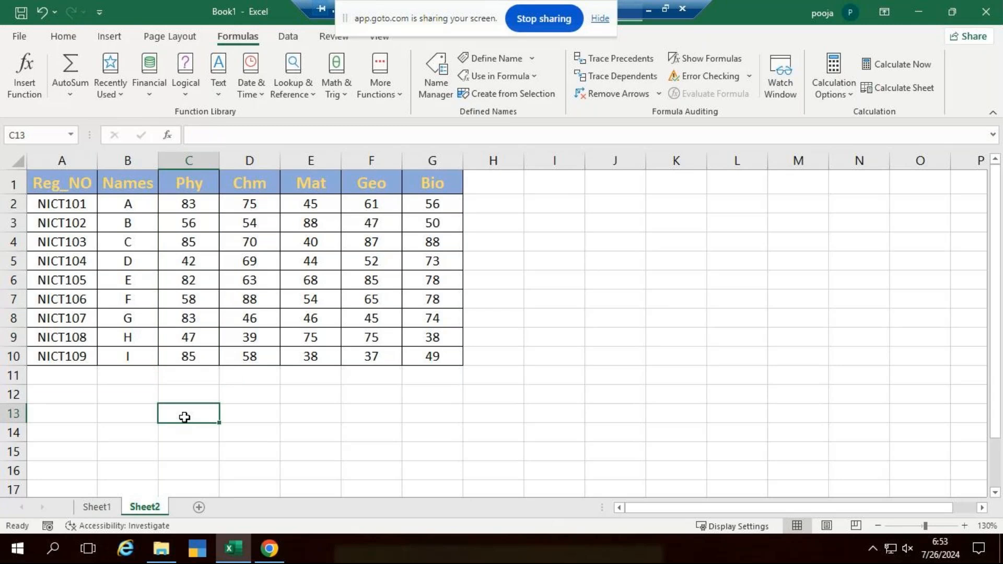
text(=sum)
key(Tab)
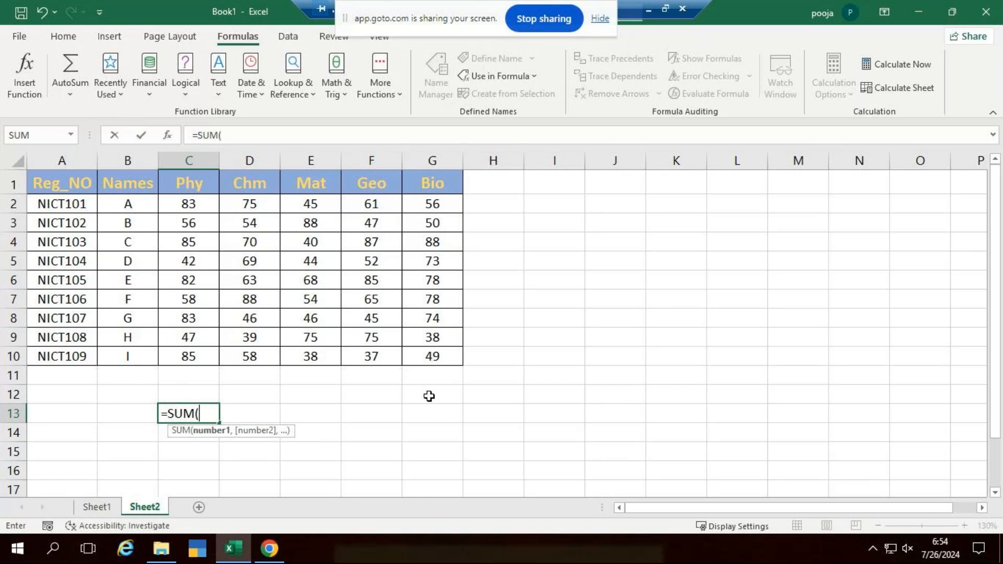
text(p)
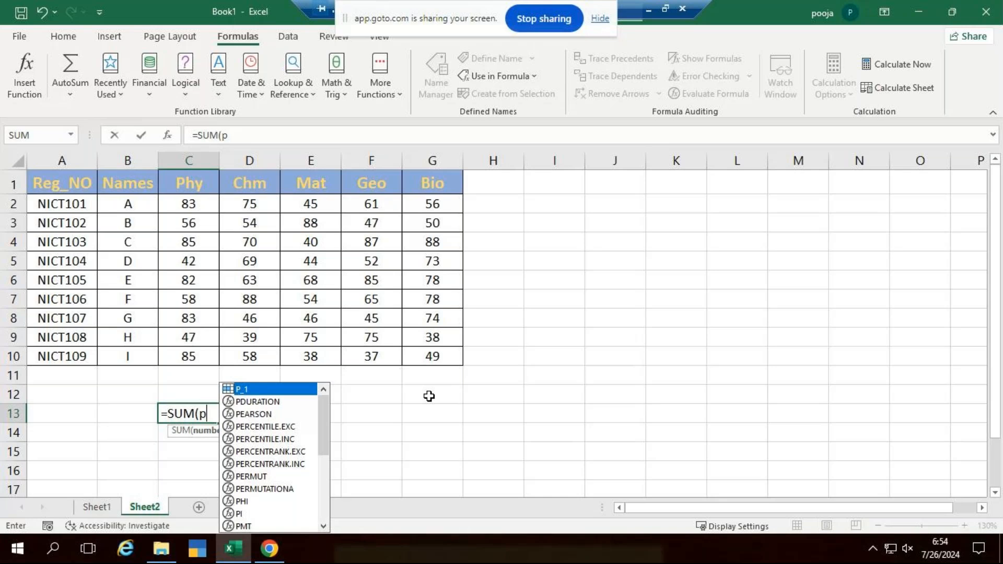
key(Tab)
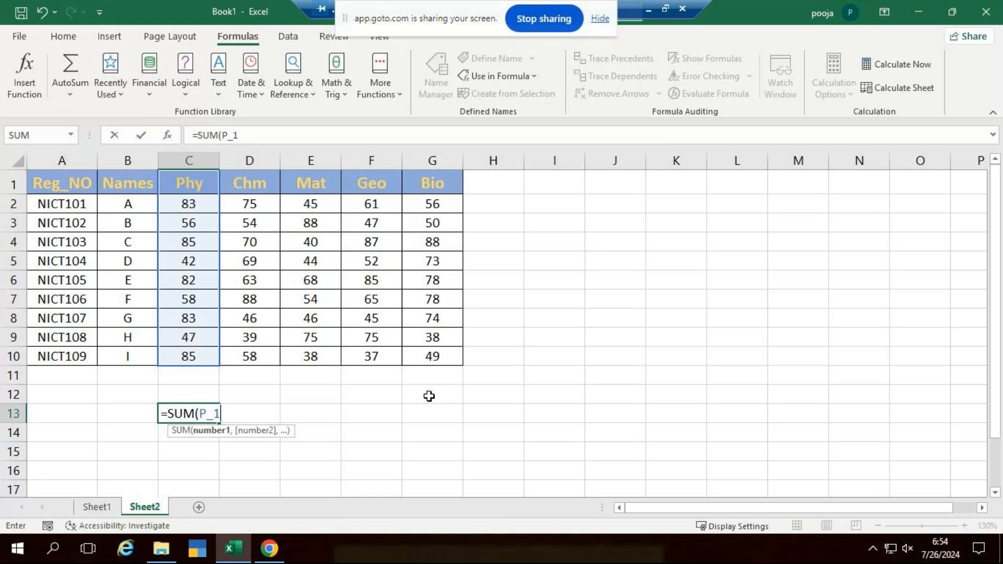
text())
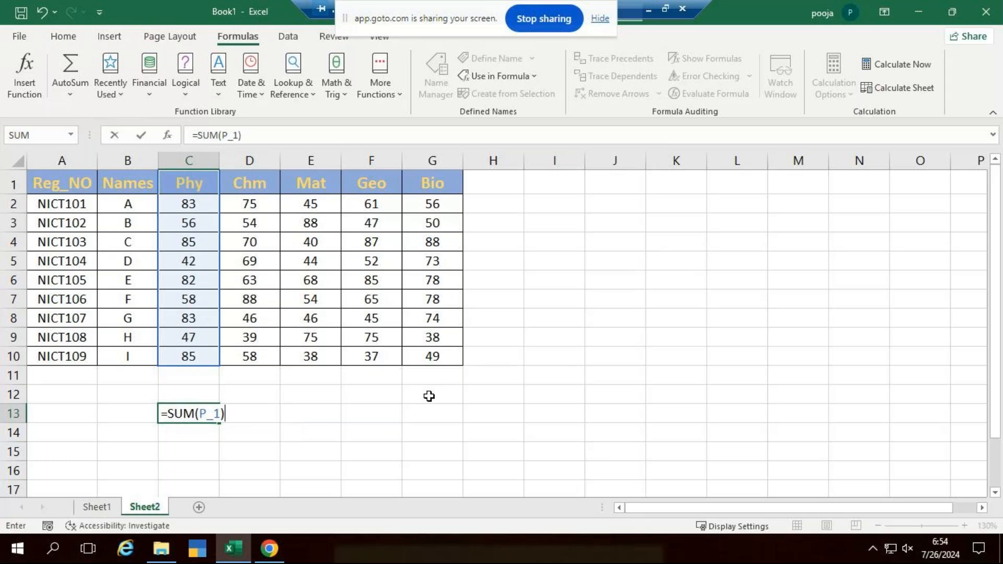
key(Return)
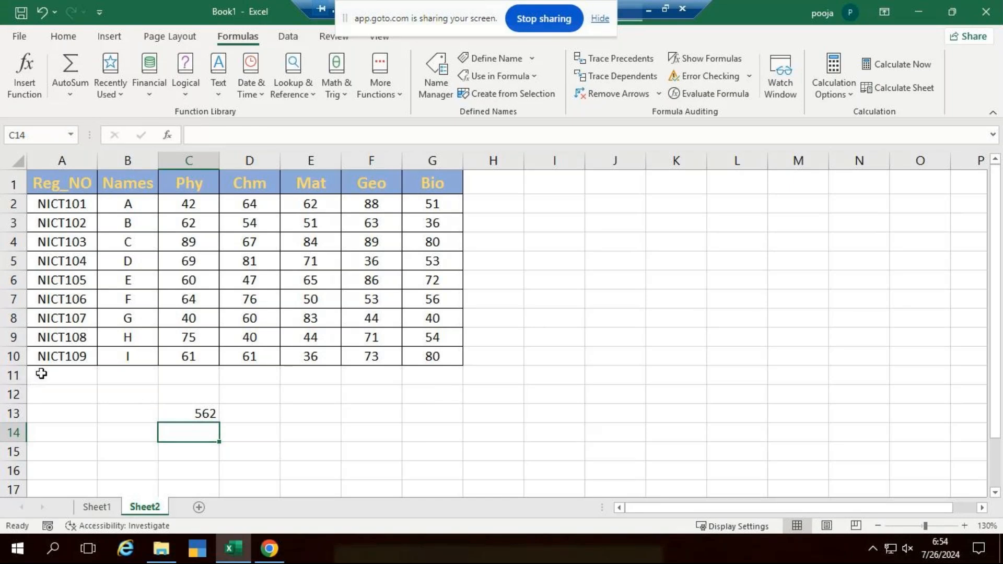
Step: Add a student in row 11 with the next registration number in the sequence and the name J
click(41, 374)
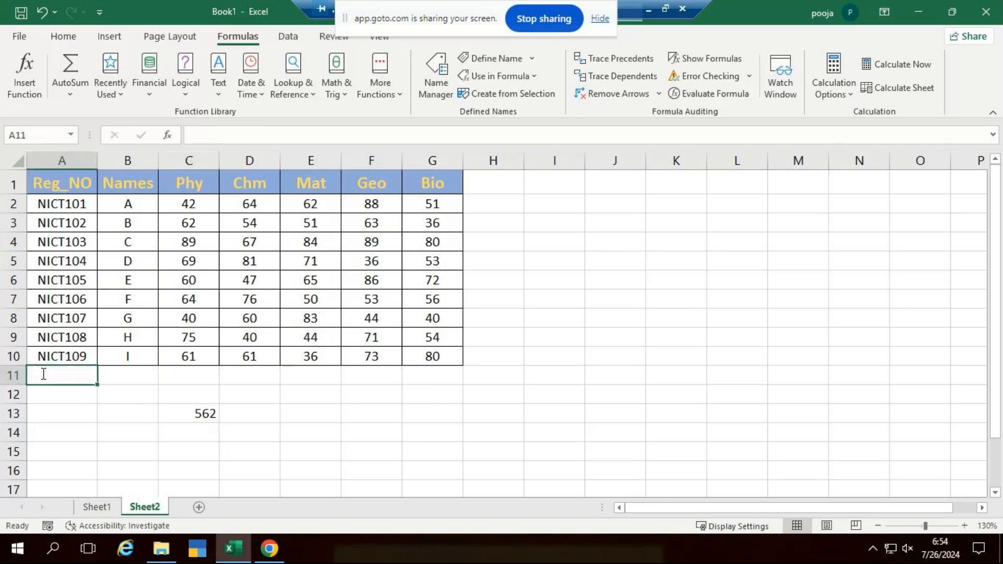
text(NICT110)
key(Tab)
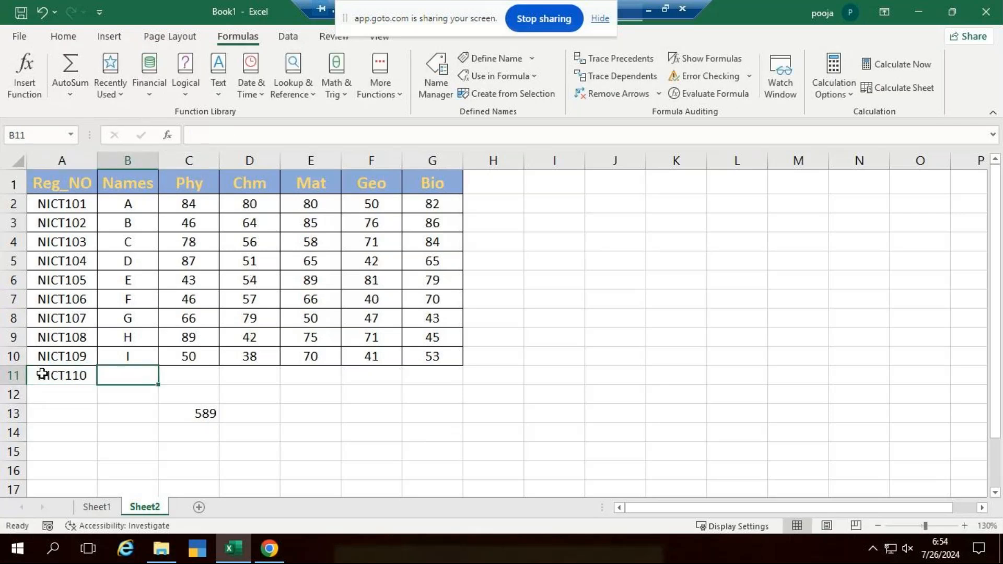
text(J)
key(Tab)
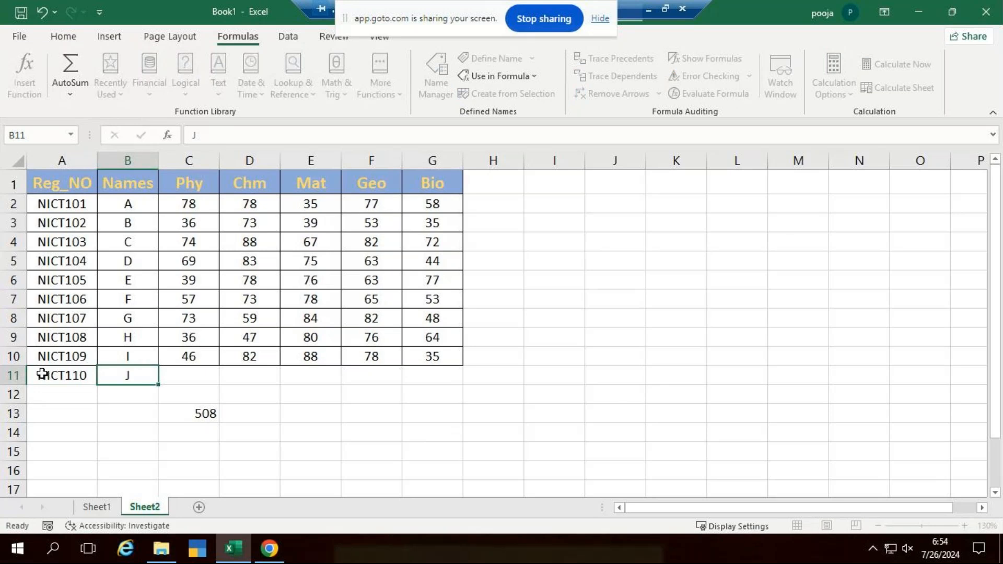
text(36)
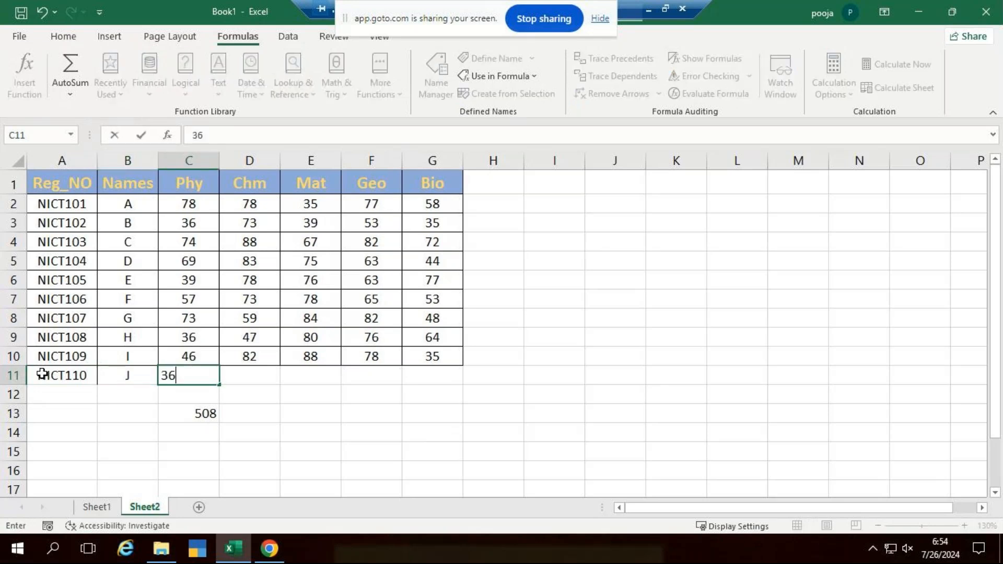
key(Tab)
text(4578)
key(BackSpace)
key(BackSpace)
key(BackSpace)
key(BackSpace)
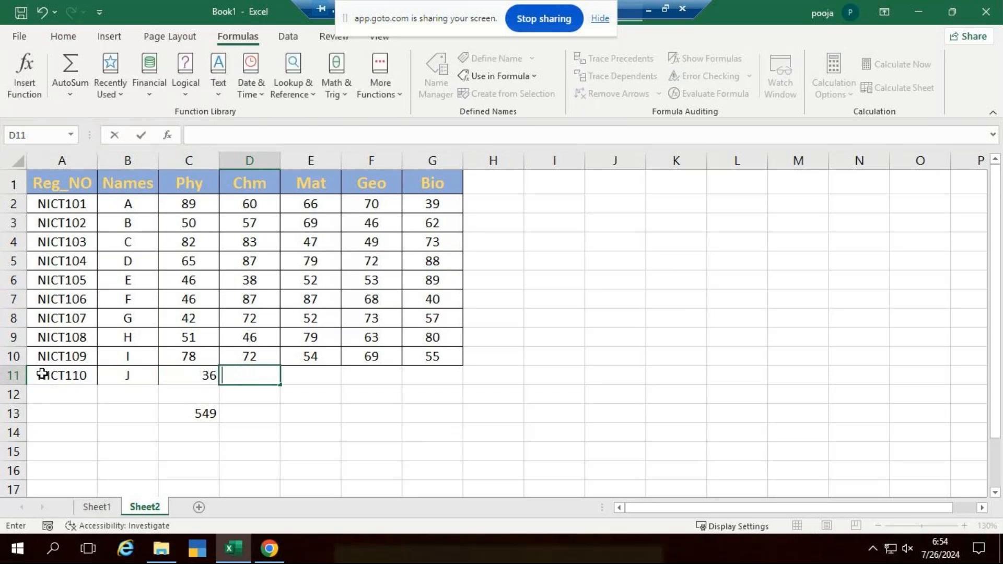
key(Left)
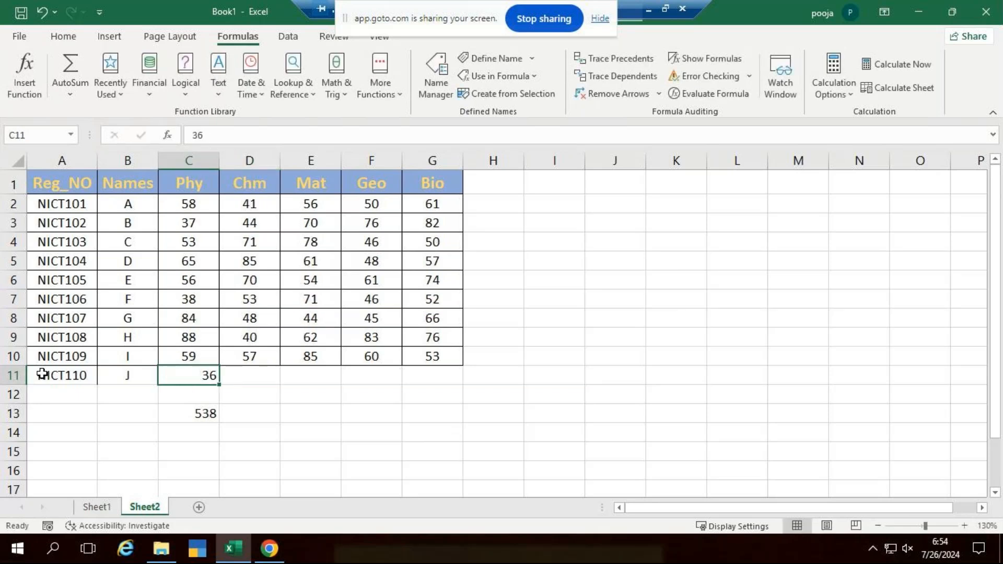
key(Delete)
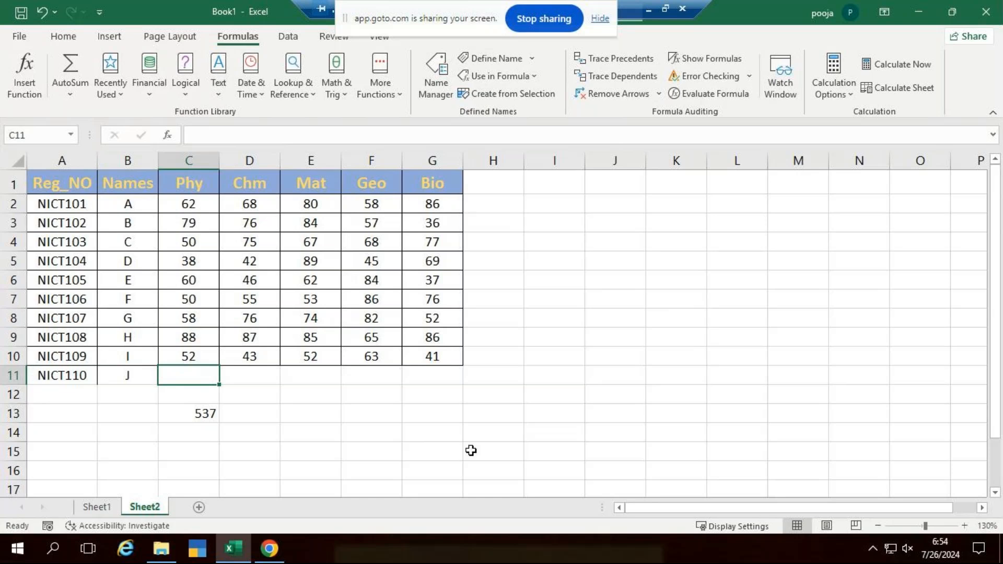
Step: Fill the subject marks in C10:G10 down to row 11 for the added student
click(493, 451)
drag(189, 359, 447, 376)
click(555, 318)
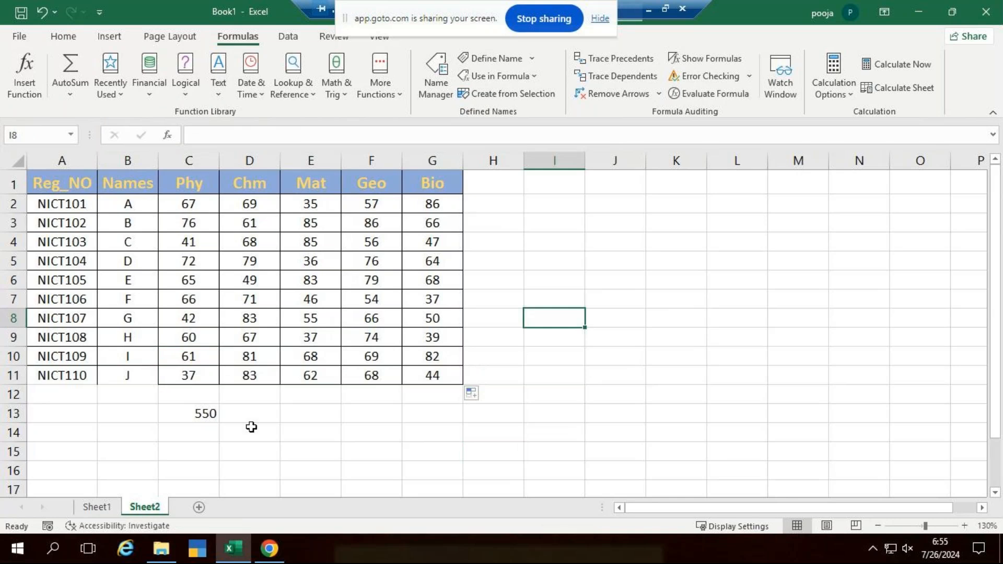
Step: Inspect which cells the SUM formula in C13 covers, leaving the formula as it is
click(205, 414)
double_click(206, 414)
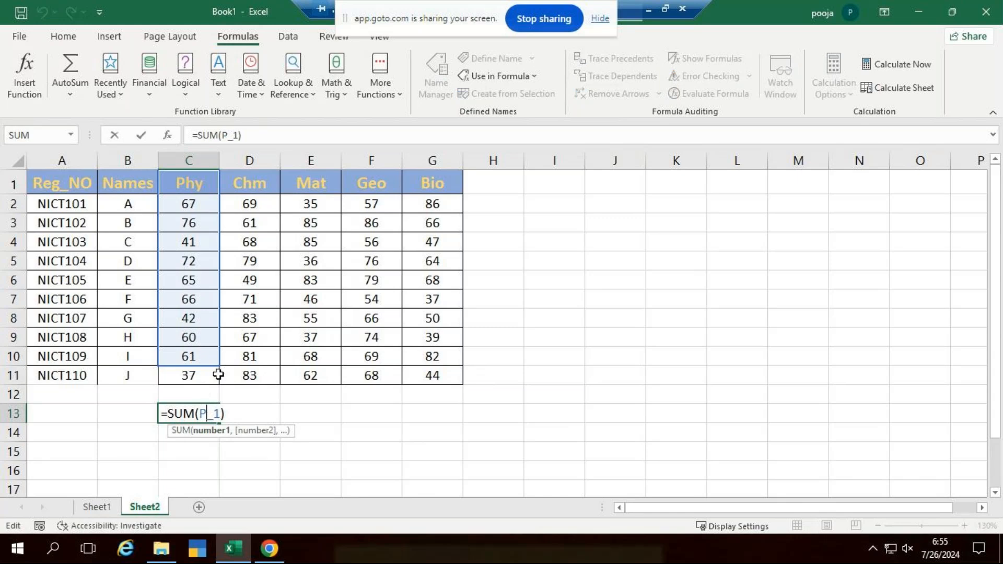
key(ctrl+Return)
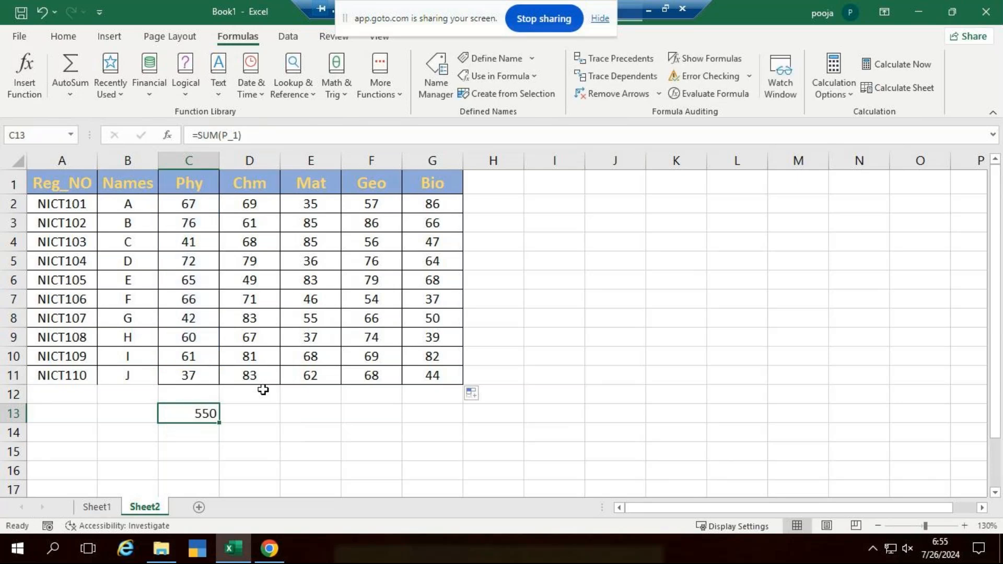
Step: Edit the defined name P_1 so that it refers to =Sheet2!$C$2:$C$11
click(436, 86)
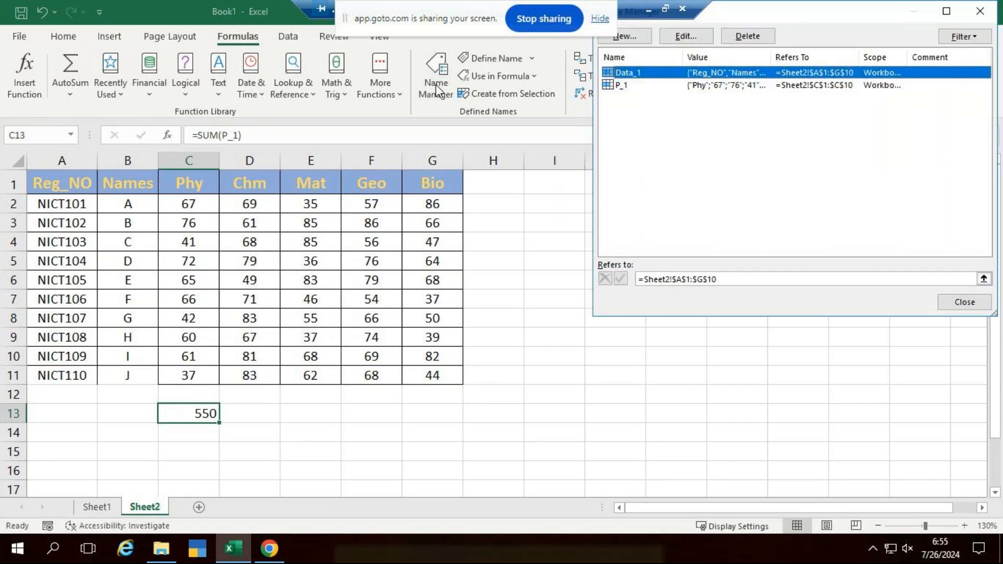
click(705, 87)
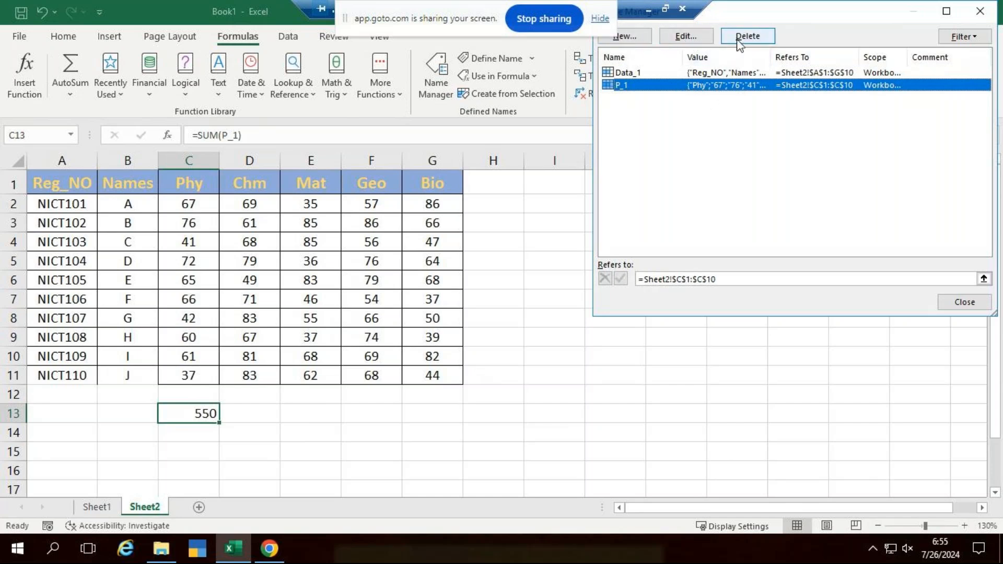
click(686, 36)
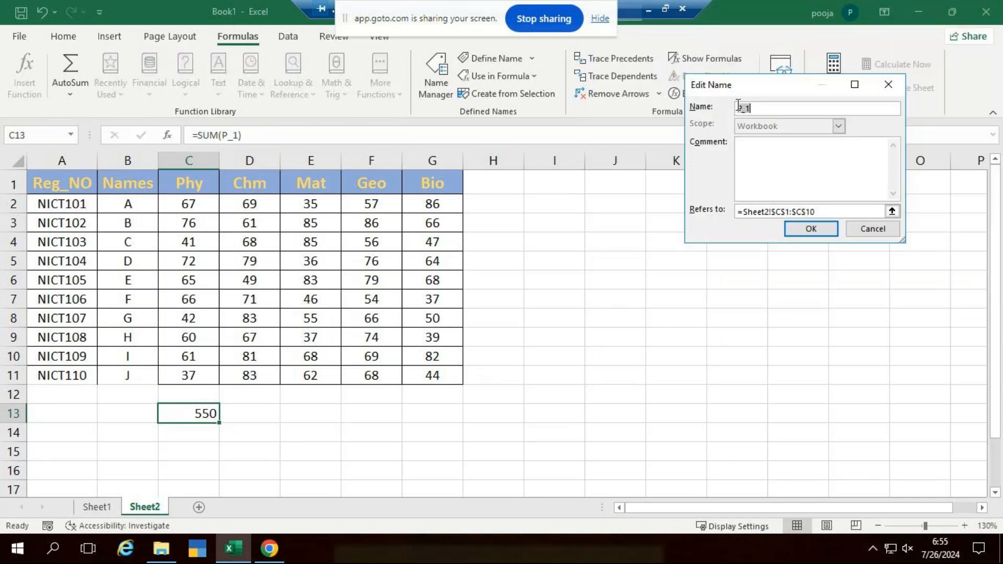
click(826, 210)
key(BackSpace)
key(BackSpace)
key(BackSpace)
key(BackSpace)
key(BackSpace)
key(BackSpace)
key(BackSpace)
key(BackSpace)
key(BackSpace)
key(BackSpace)
key(BackSpace)
key(BackSpace)
key(BackSpace)
key(BackSpace)
key(BackSpace)
key(BackSpace)
key(BackSpace)
key(BackSpace)
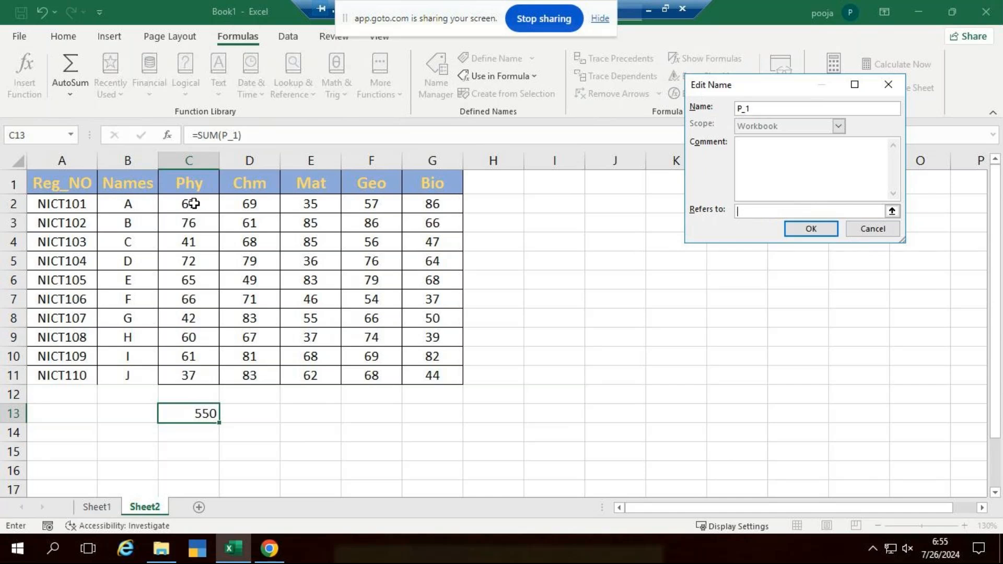
drag(190, 186, 206, 382)
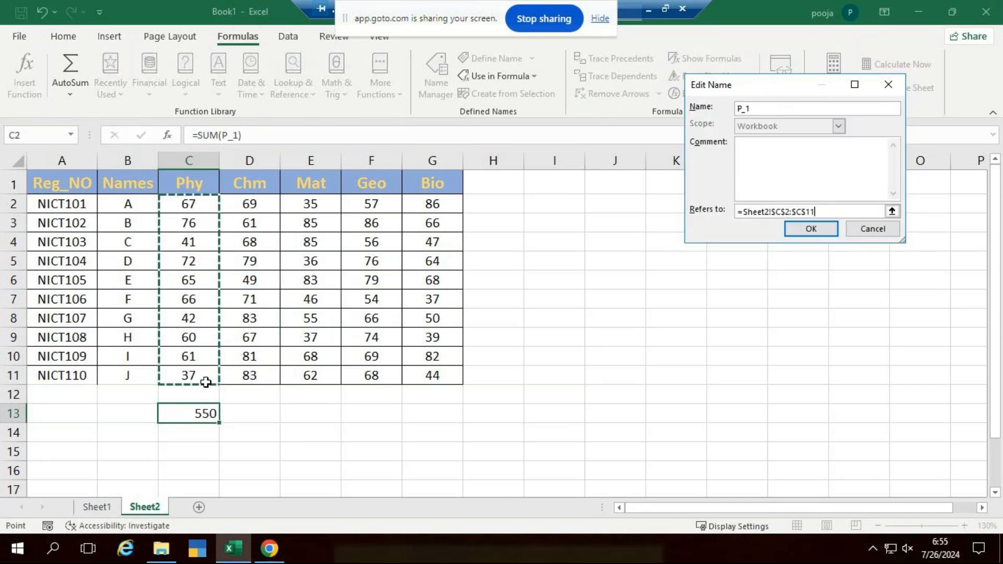
click(810, 229)
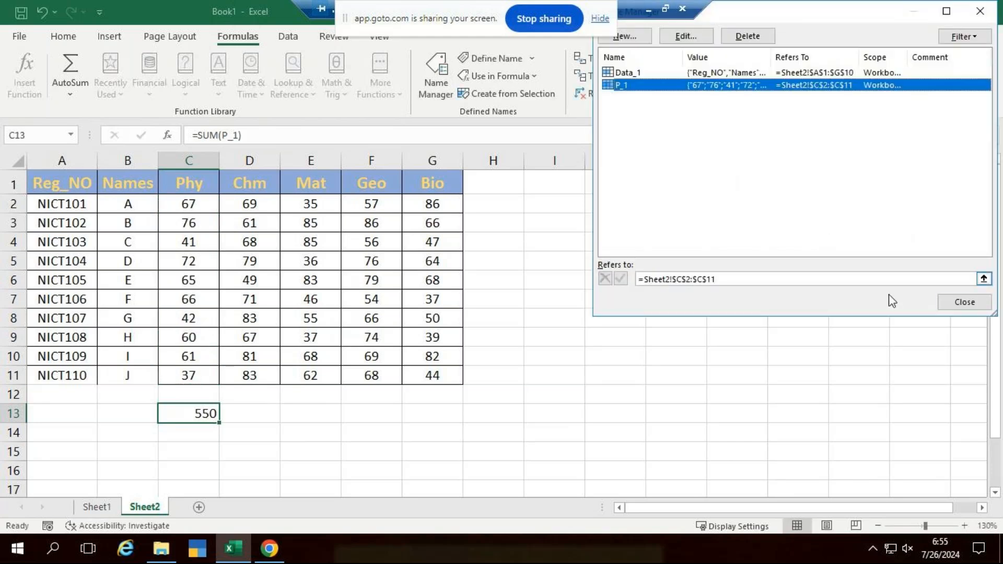
click(964, 302)
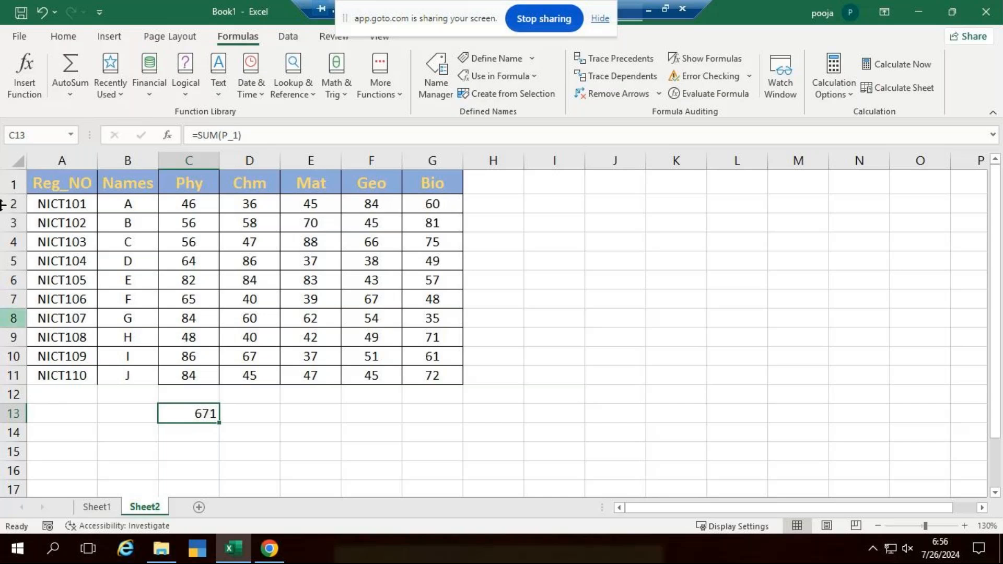
Step: Check which defined names are available for use in formulas
click(535, 78)
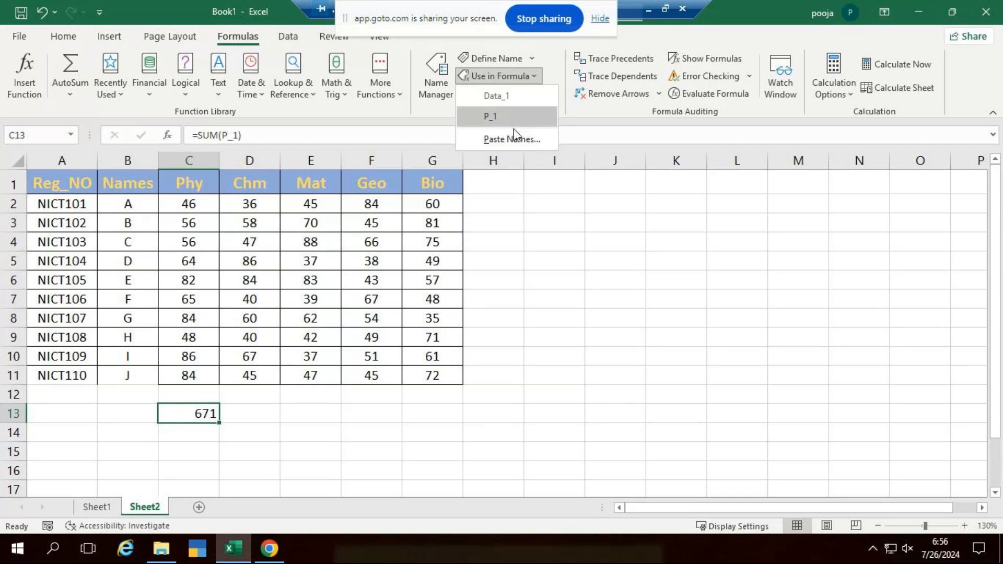
click(529, 215)
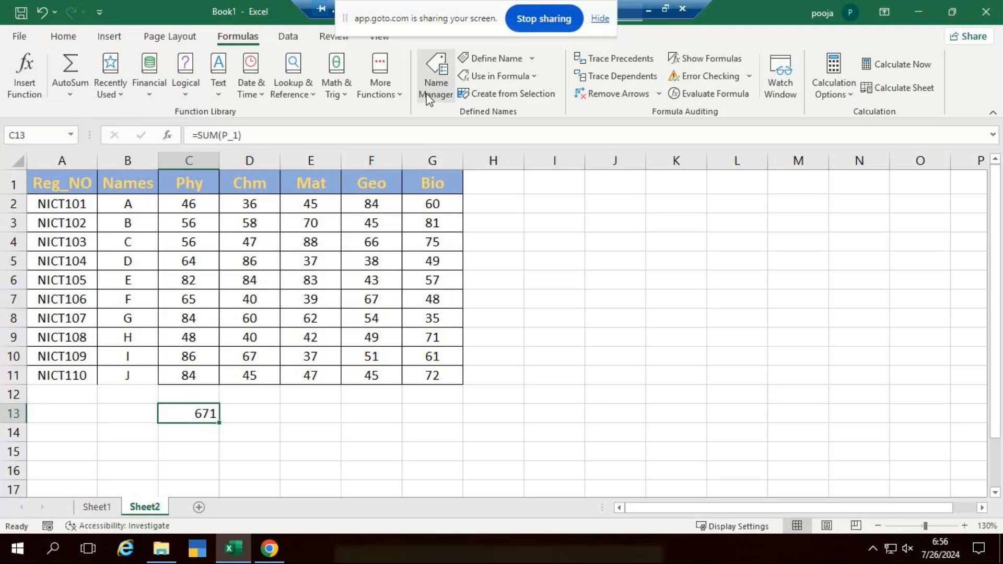
Step: Delete the defined names P_1 and Data_1, and inspect the SUM formula in cell C13
click(436, 74)
click(703, 86)
click(747, 36)
click(476, 315)
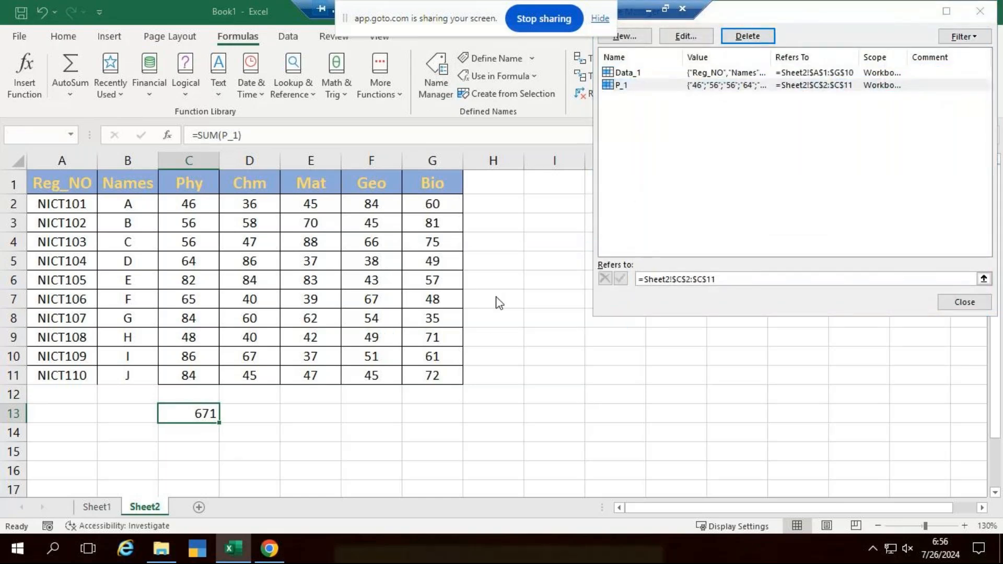
click(712, 78)
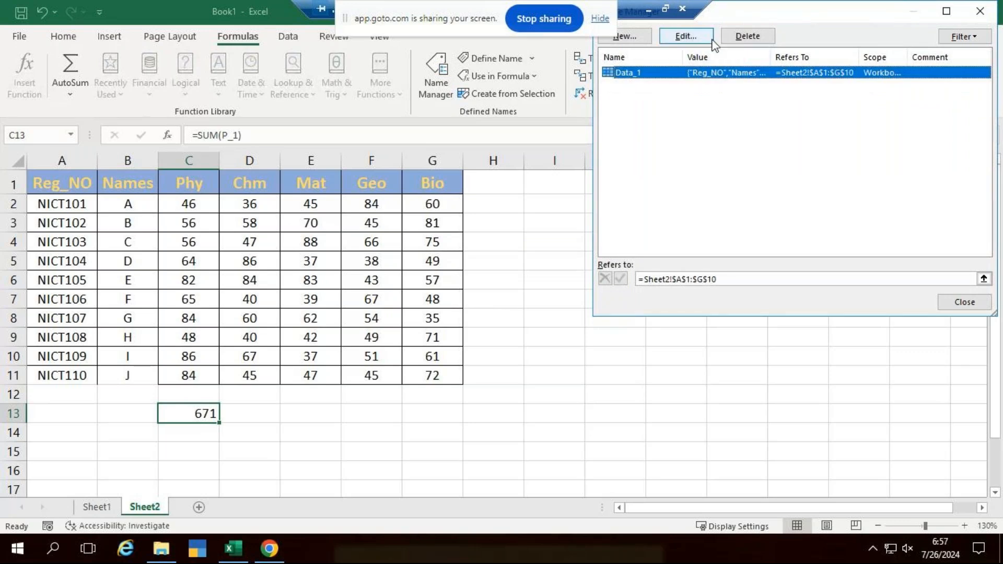
click(748, 36)
key(Return)
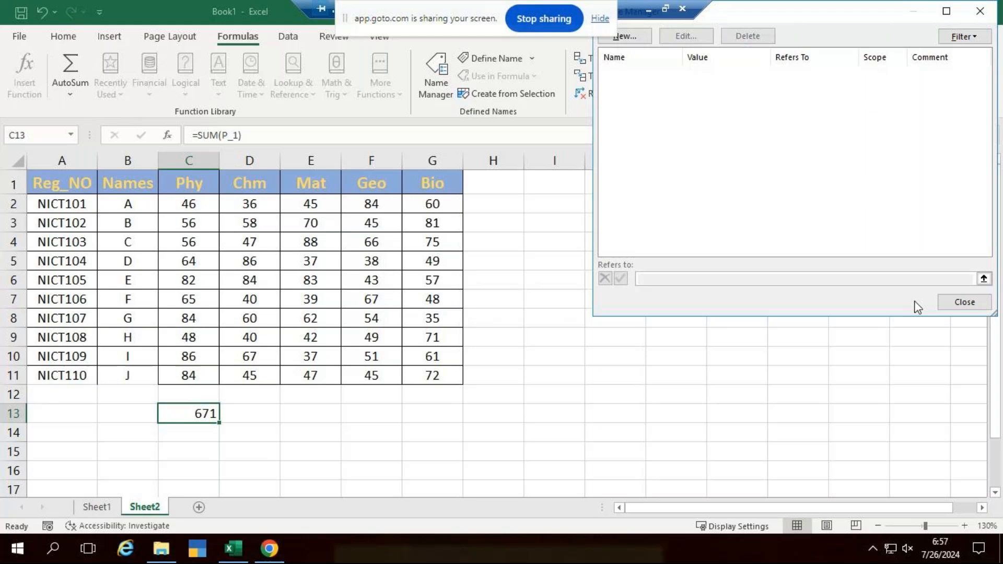
click(965, 302)
click(564, 253)
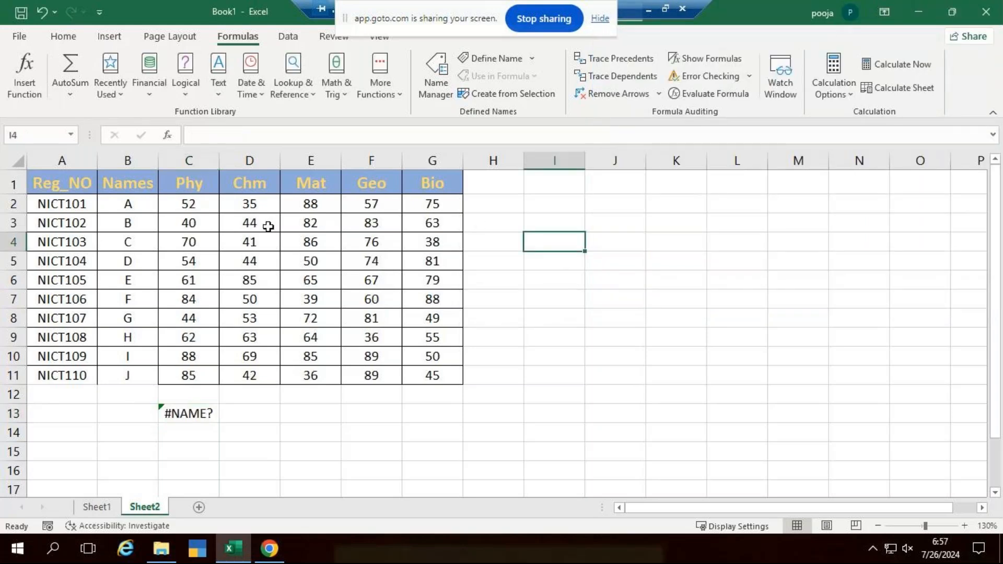
click(163, 413)
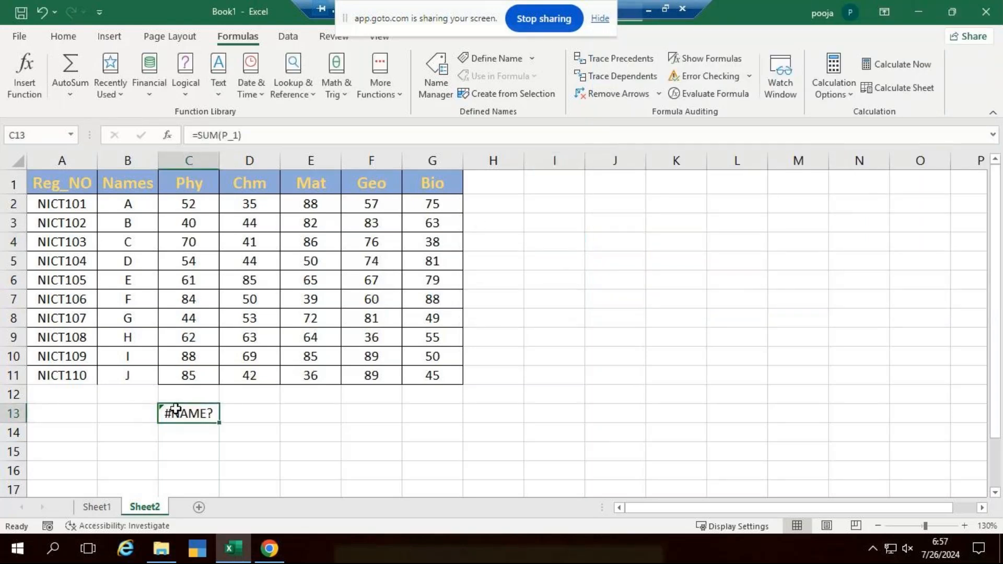
Step: Clear cell C13 and create names for the marks range C1:G11 from the values in its top row
key(Delete)
click(773, 340)
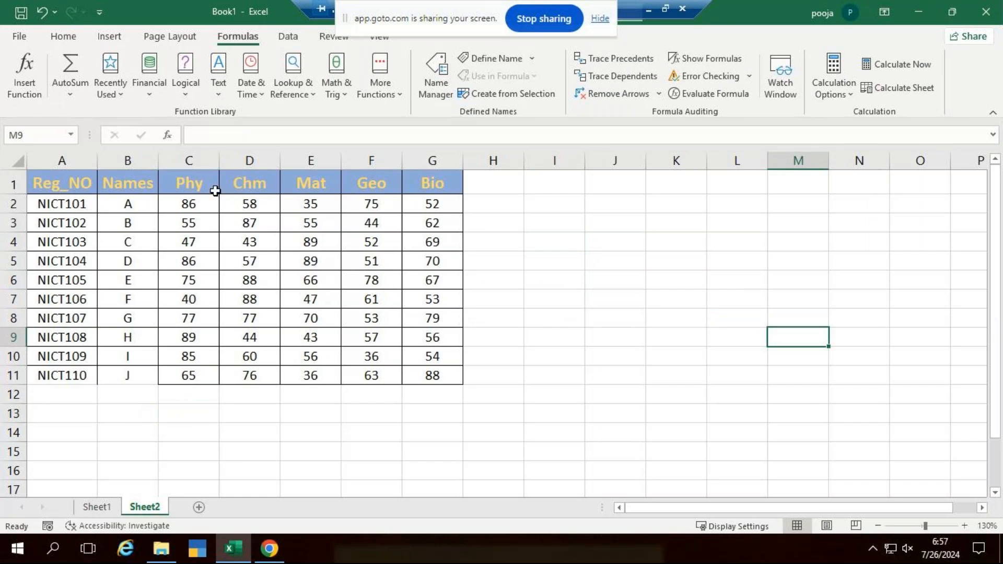
drag(202, 186, 453, 376)
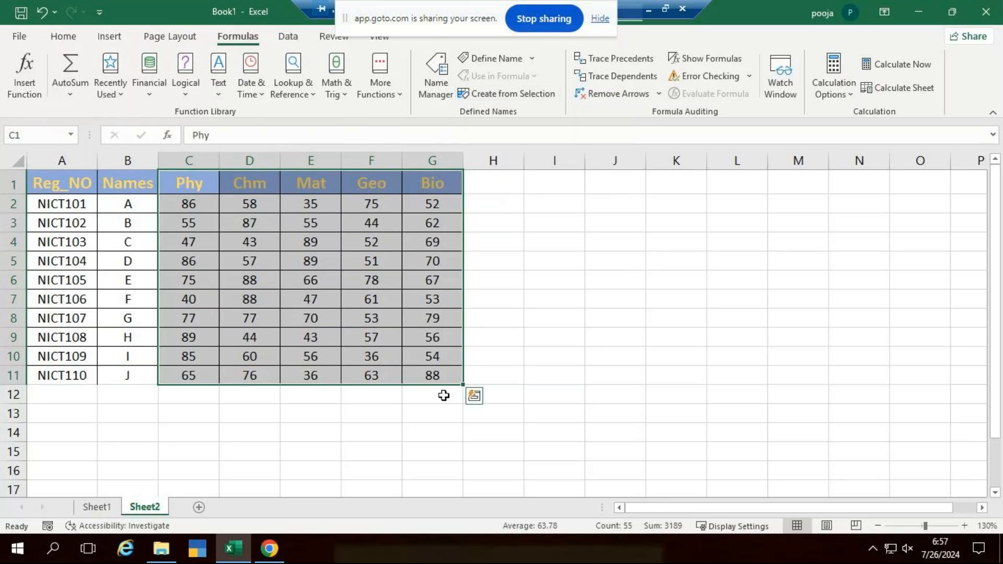
click(495, 98)
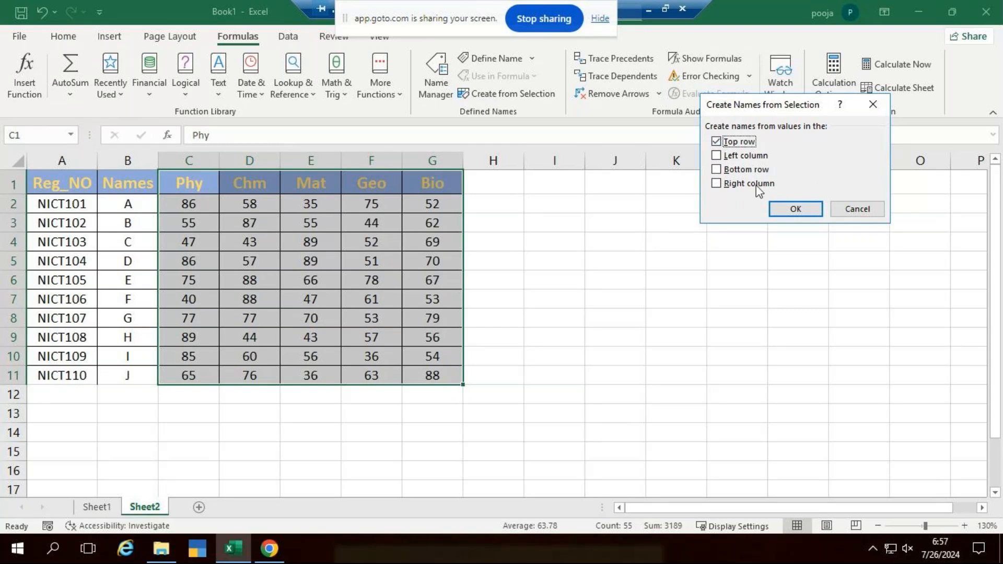
click(794, 210)
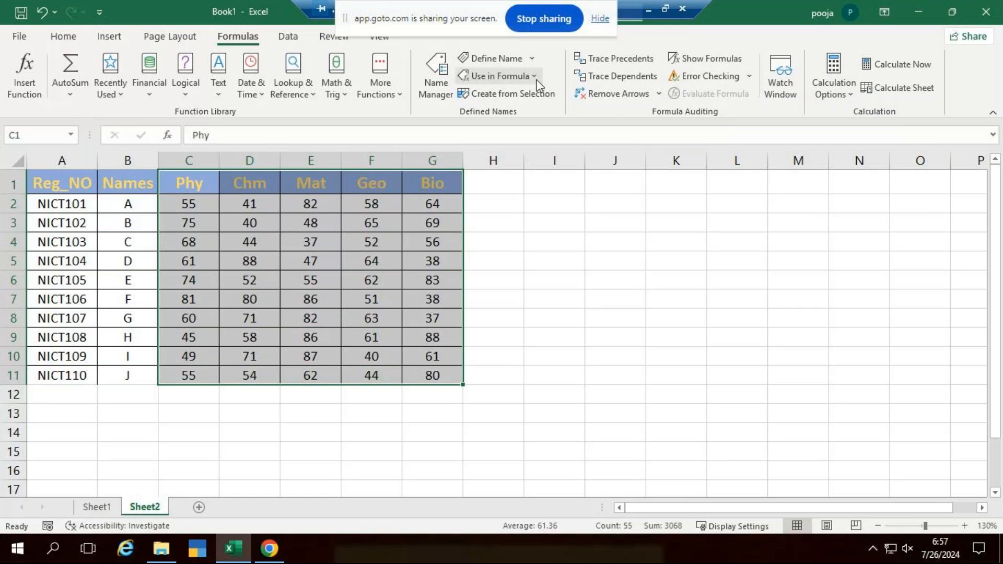
Step: Check which subject names are available for formulas and which ranges they refer to in the Name Manager
click(534, 77)
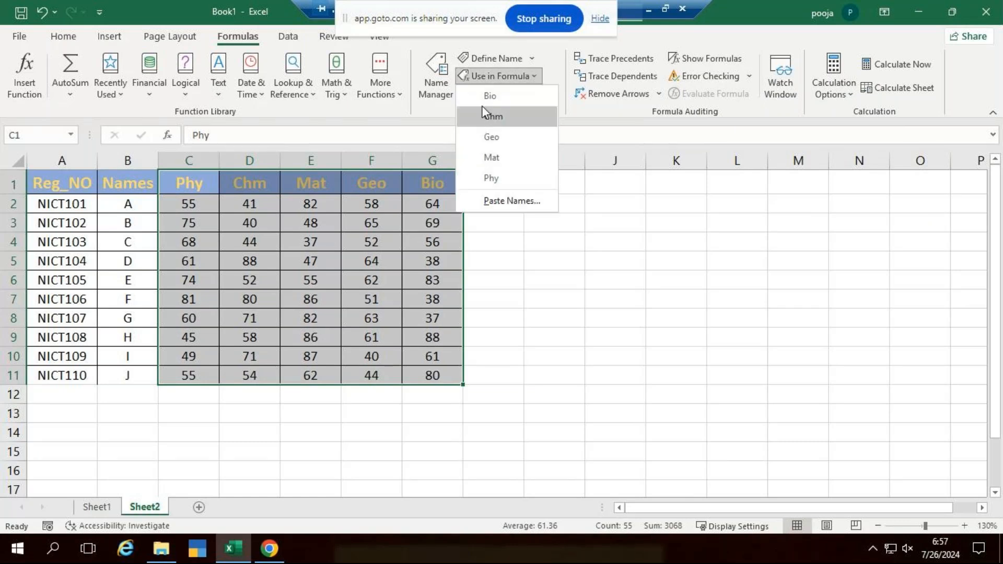
click(435, 88)
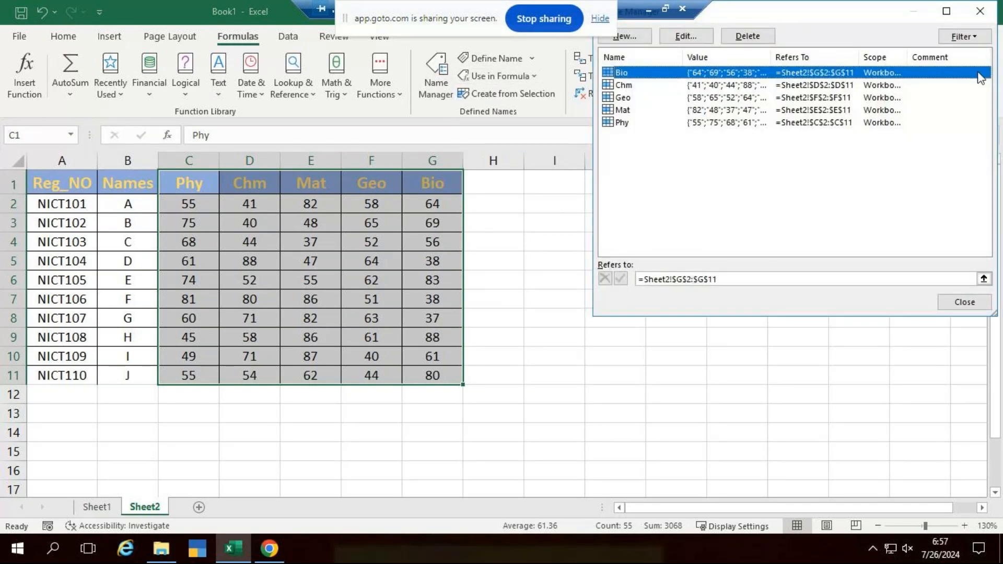
click(980, 11)
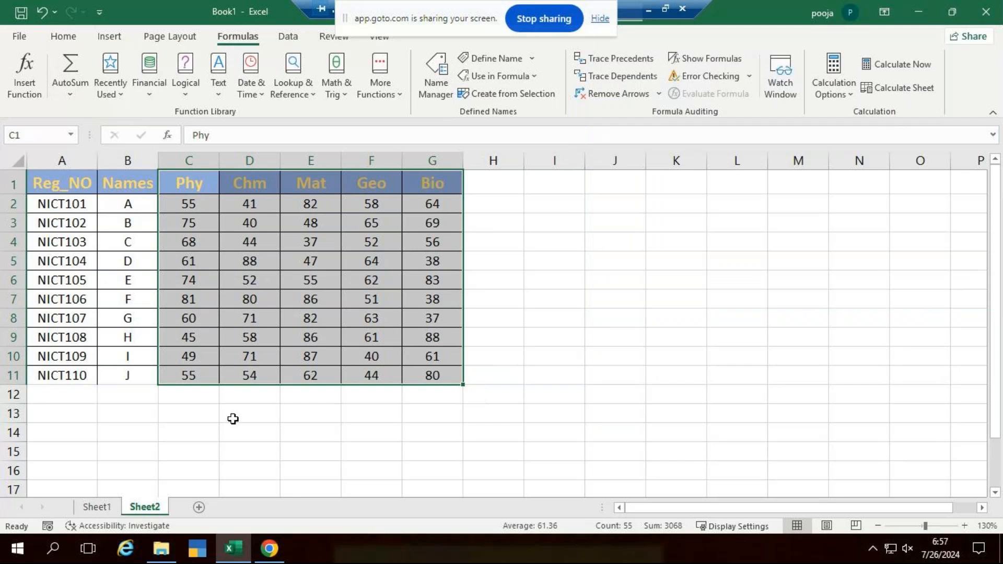
Step: Enter the formula =SUM(Phy) in cell C13 and inspect it
click(212, 415)
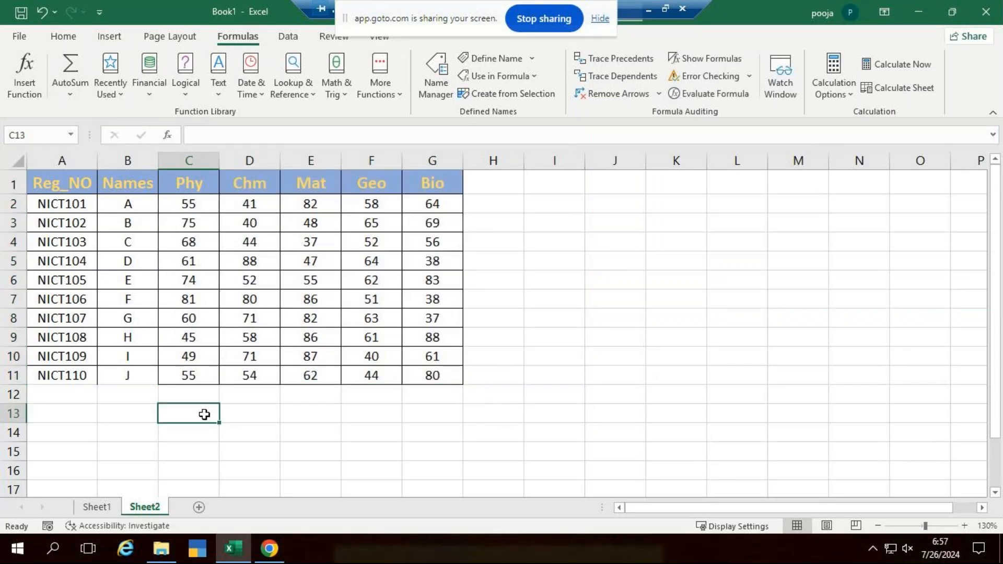
text(=)
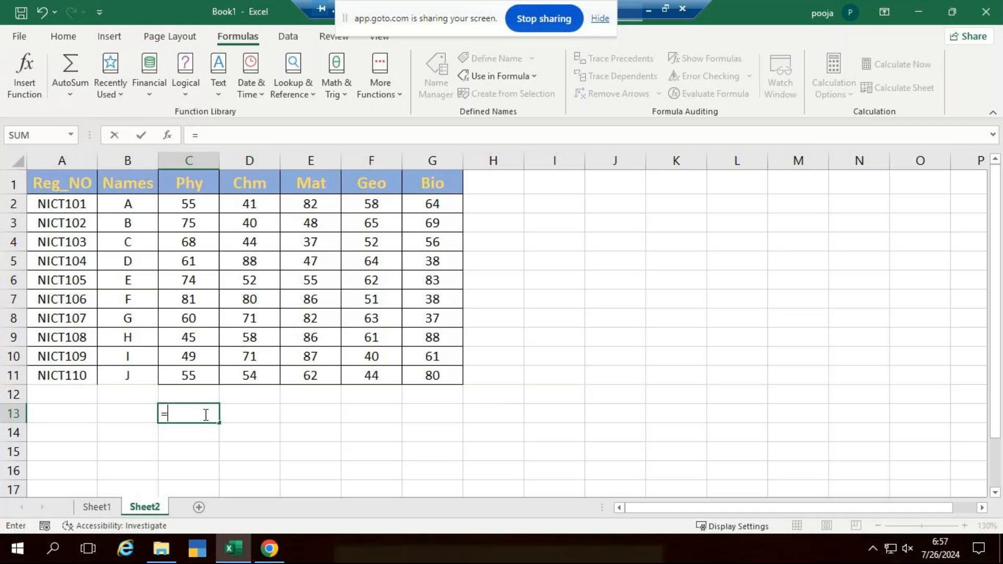
text(s)
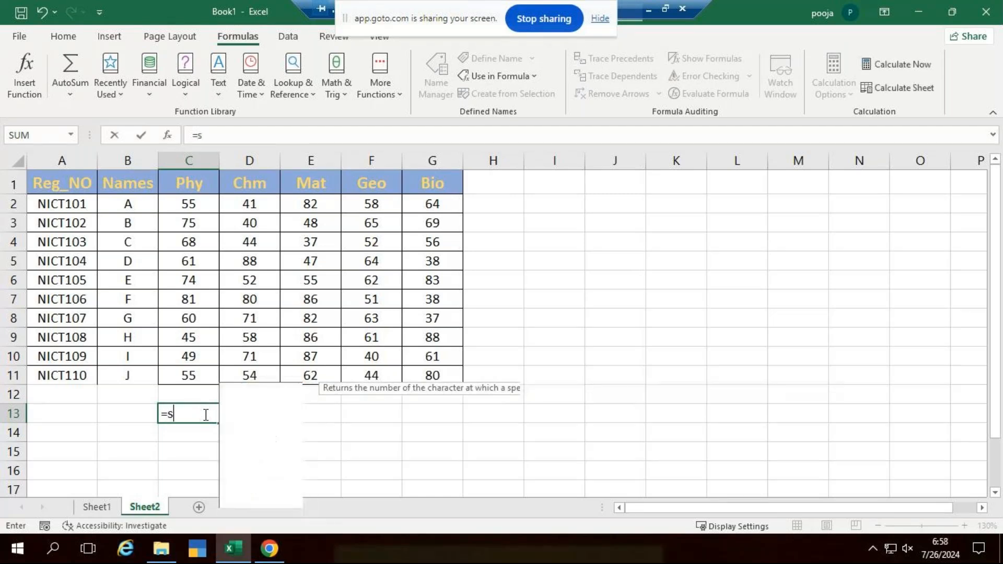
text(um)
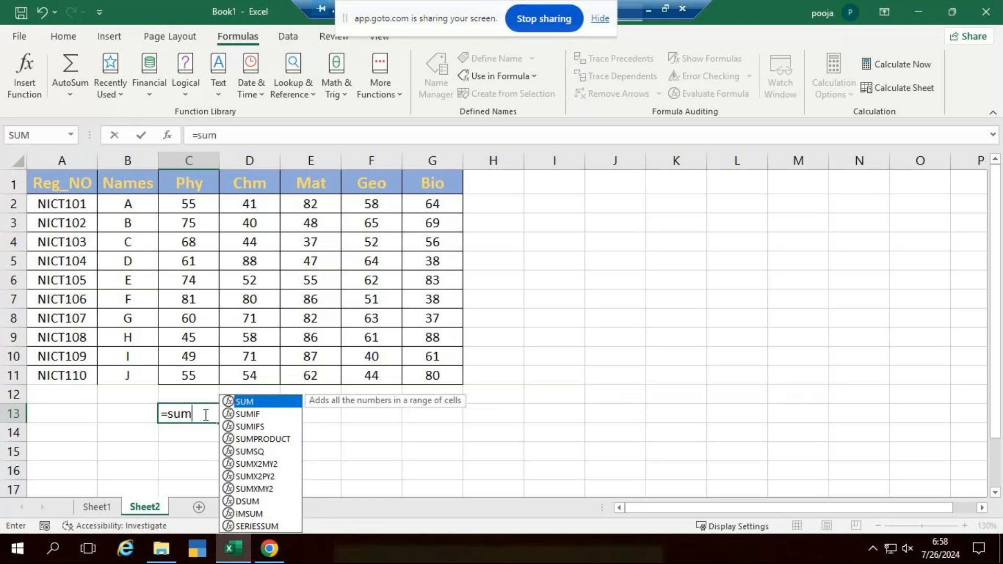
key(Tab)
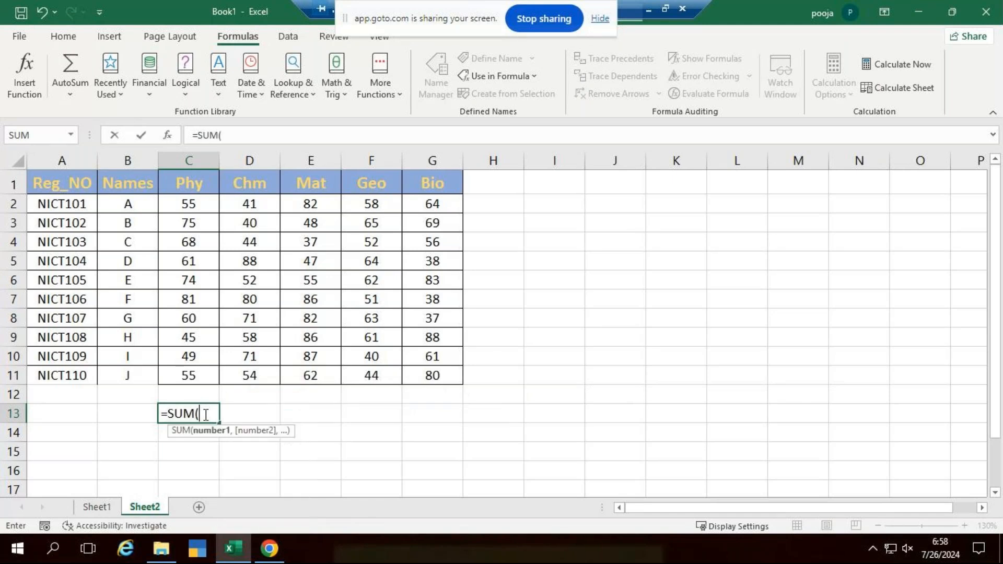
text(p)
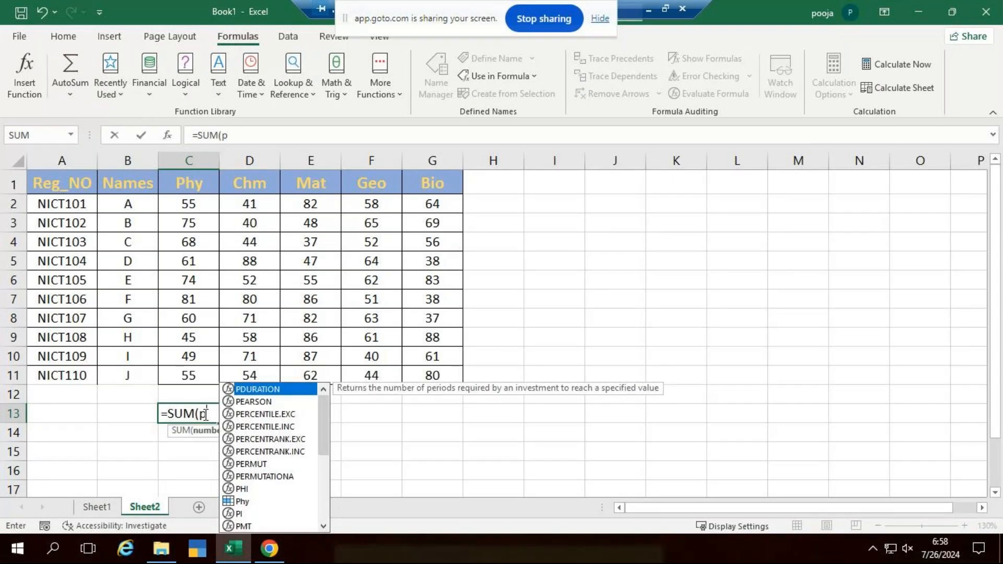
text(hy)
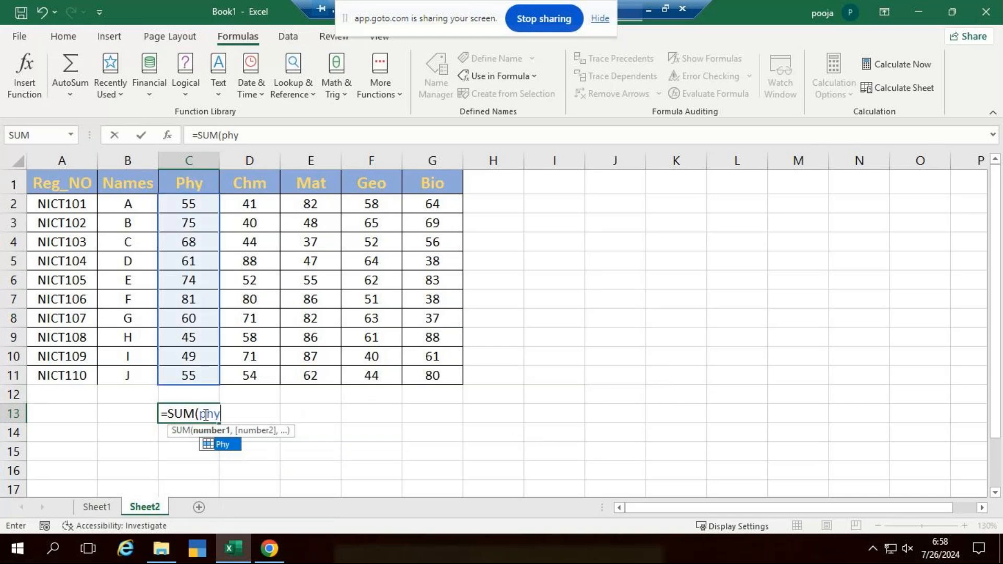
key(Tab)
key(Return)
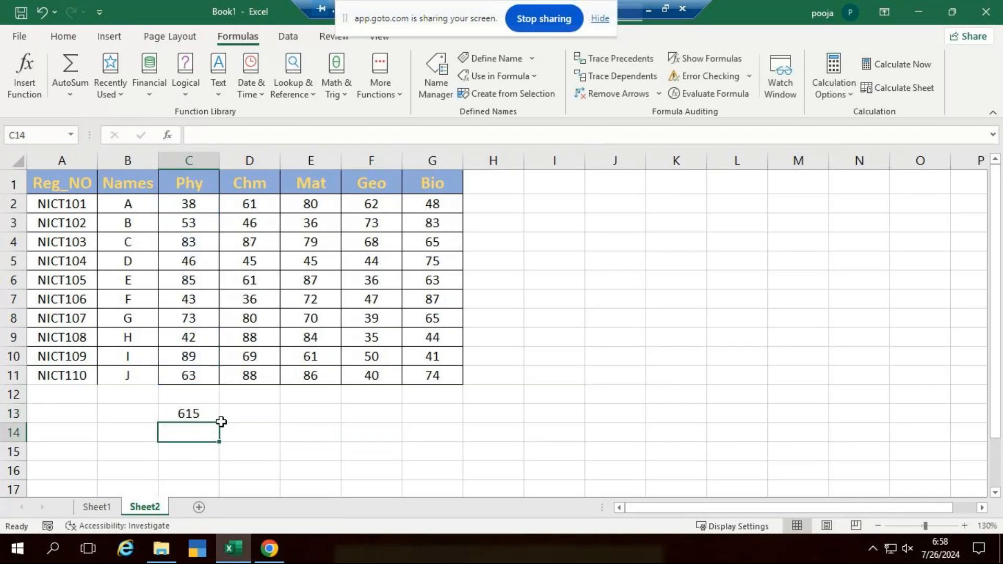
click(215, 416)
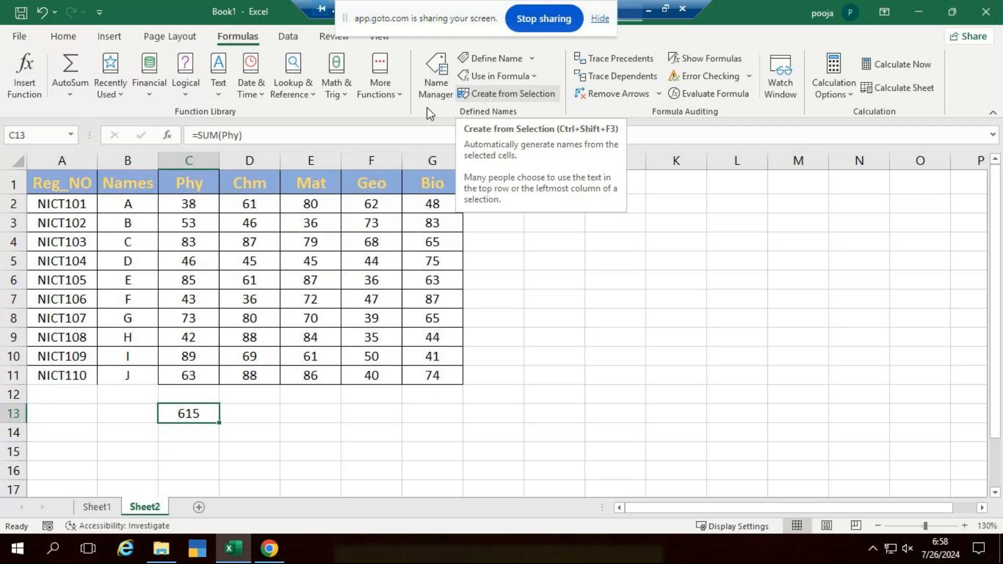
click(642, 314)
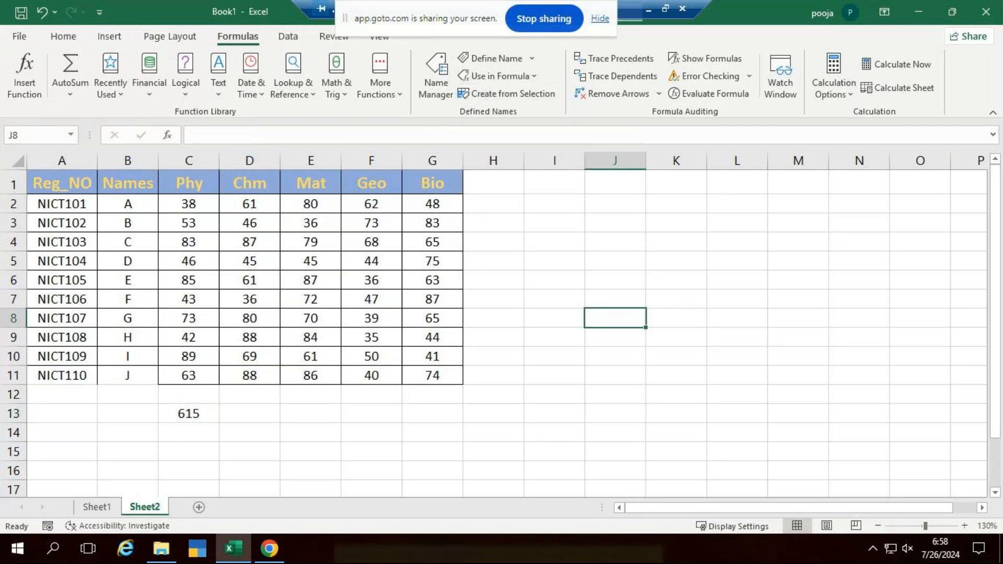
Step: Create names for the whole table A1:G11 from the left column only, and review them in the Name Manager
drag(63, 183, 434, 375)
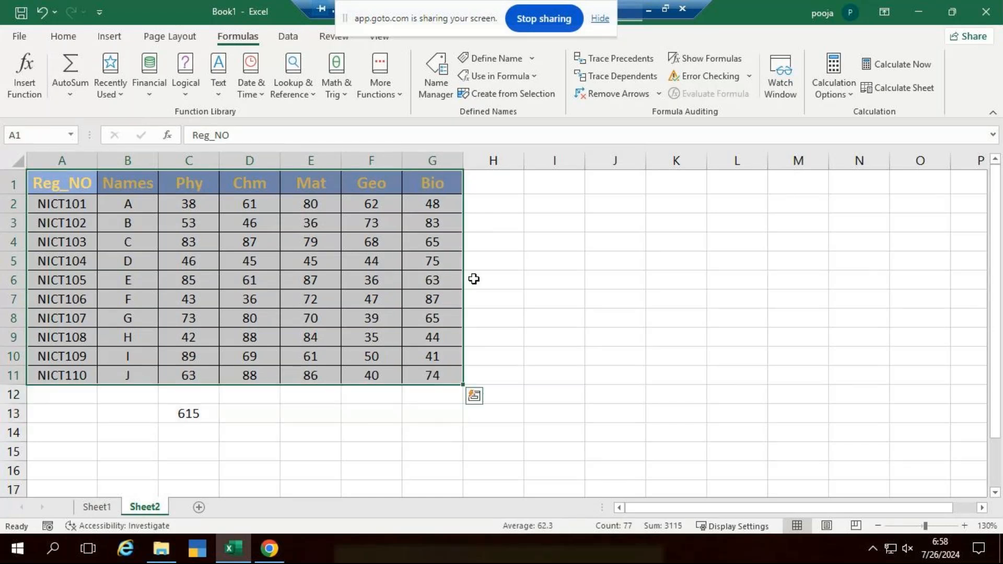
click(494, 95)
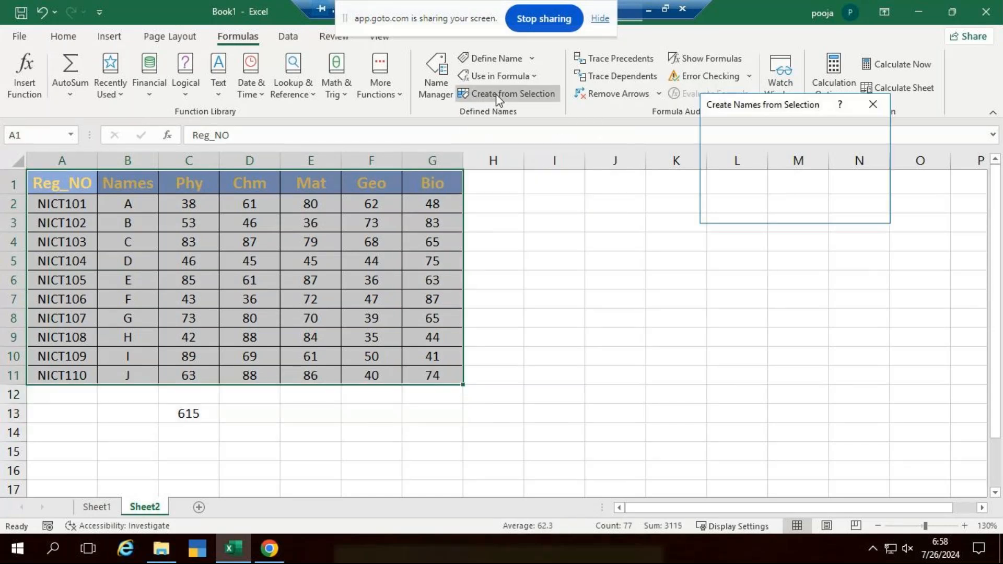
click(716, 141)
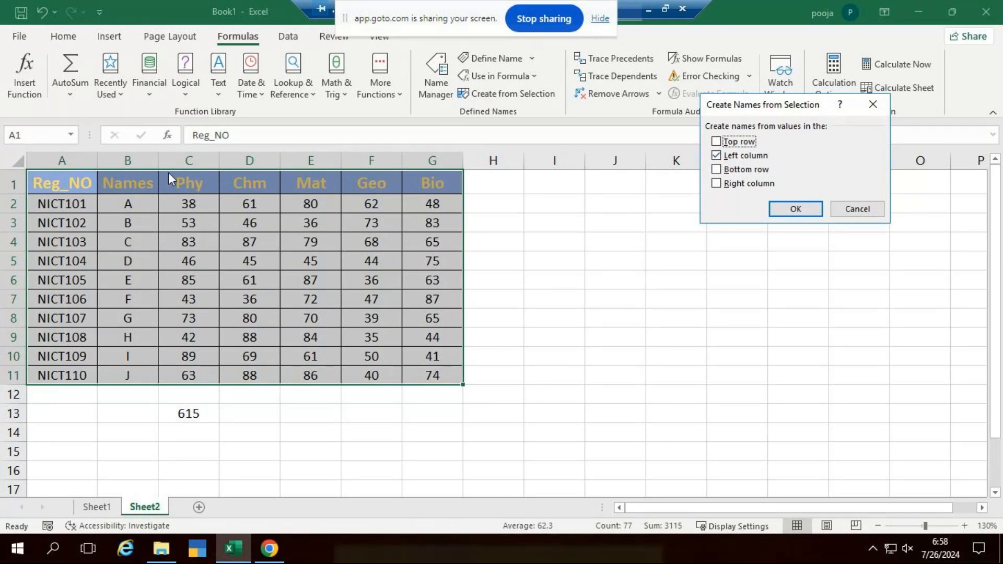
click(793, 210)
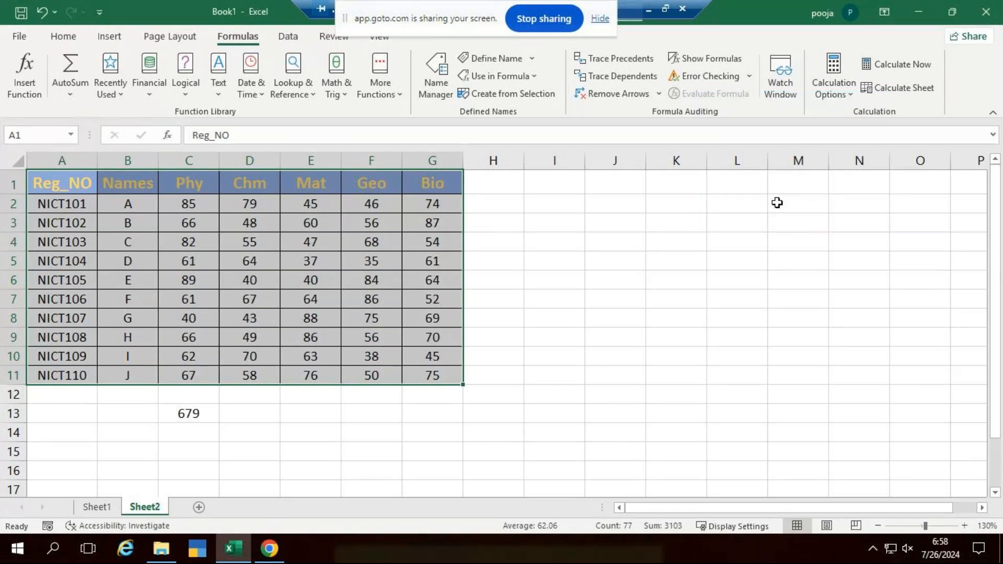
click(437, 77)
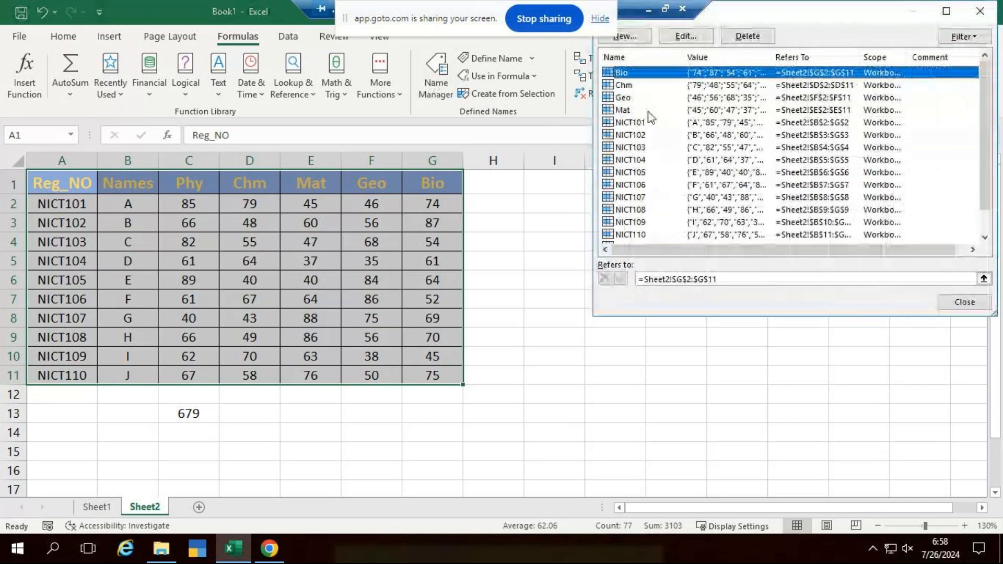
click(965, 301)
Step: Add the heading "total" in cell H1 beside the Bio column
click(491, 203)
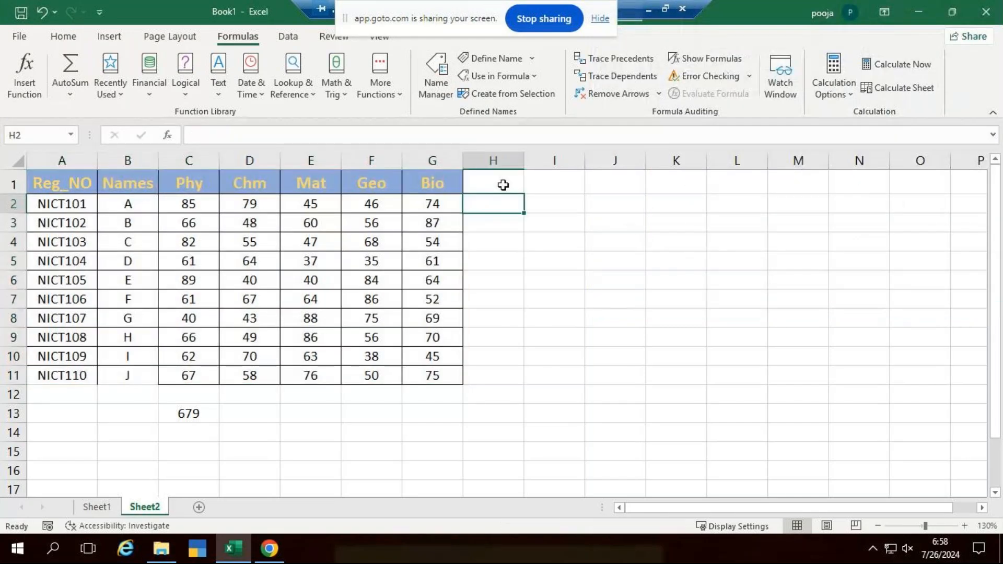
click(506, 178)
text(to)
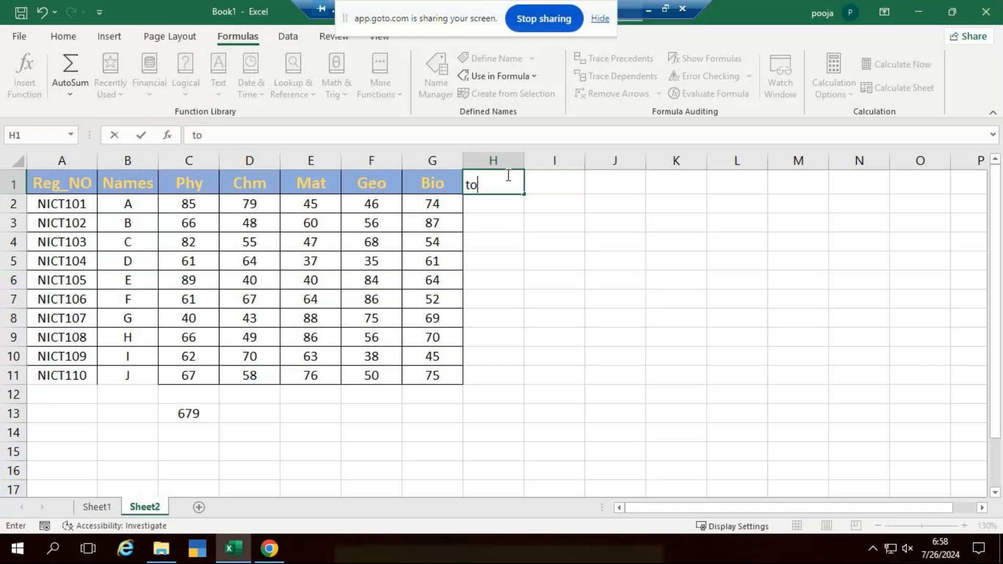
text(tal)
key(Return)
Step: Enter the formula =SUM(NICT101) in cell H2 to total the first student's marks
text(=s)
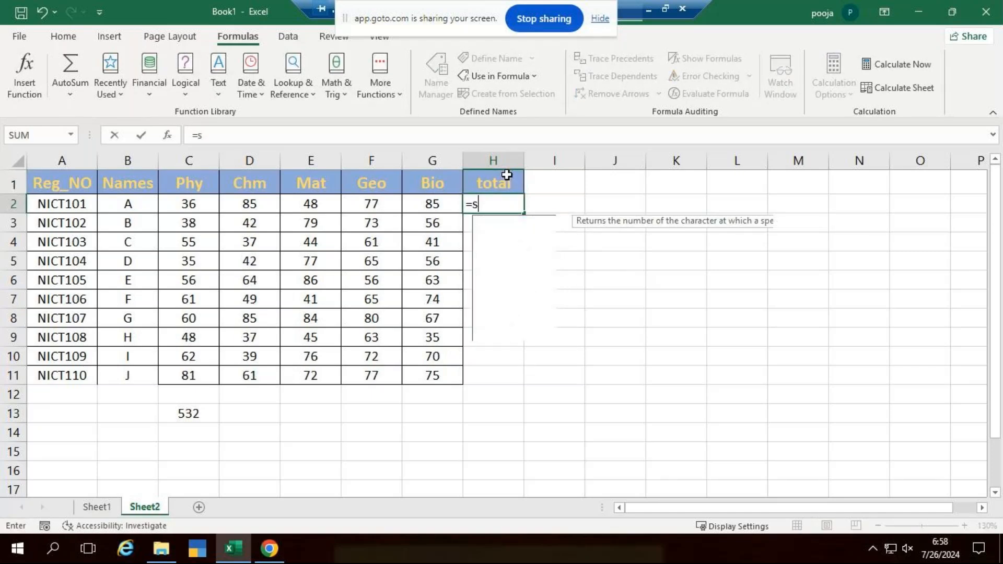
text(um)
key(Tab)
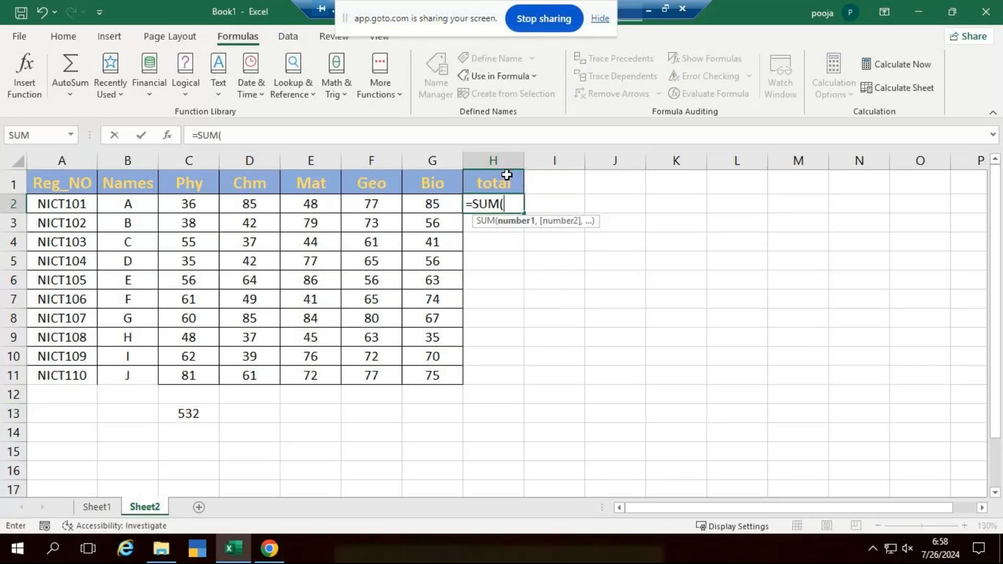
text(ni)
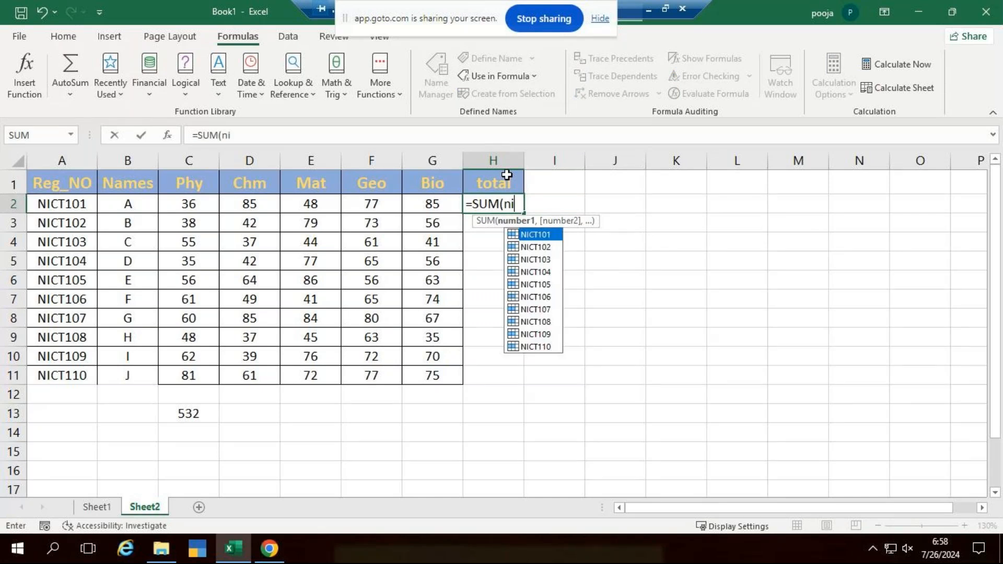
key(Tab)
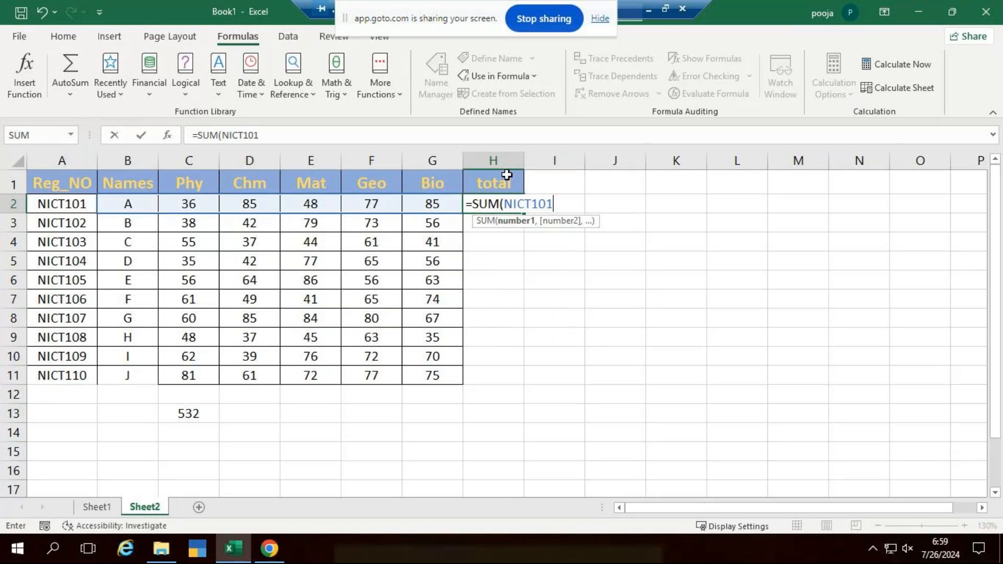
text())
key(ctrl+Return)
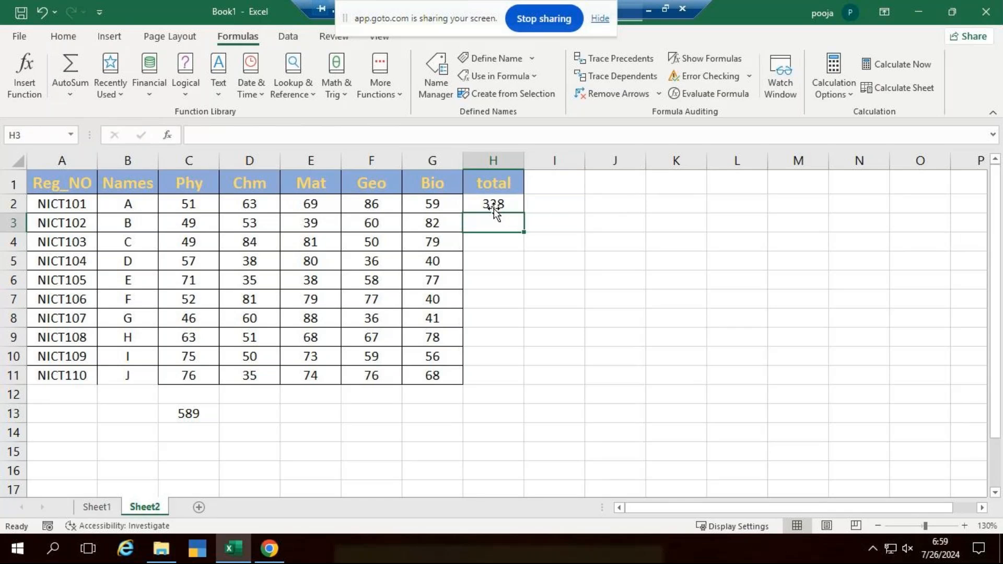
Step: Try filling the total formula from H2 down to H11, and inspect which cells the copy in H3 covers
double_click(523, 212)
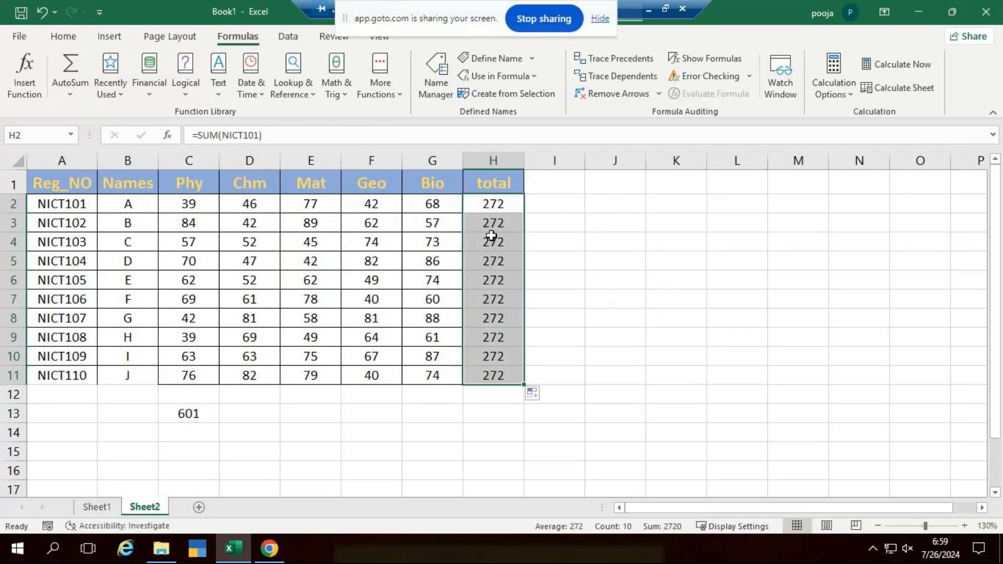
double_click(497, 217)
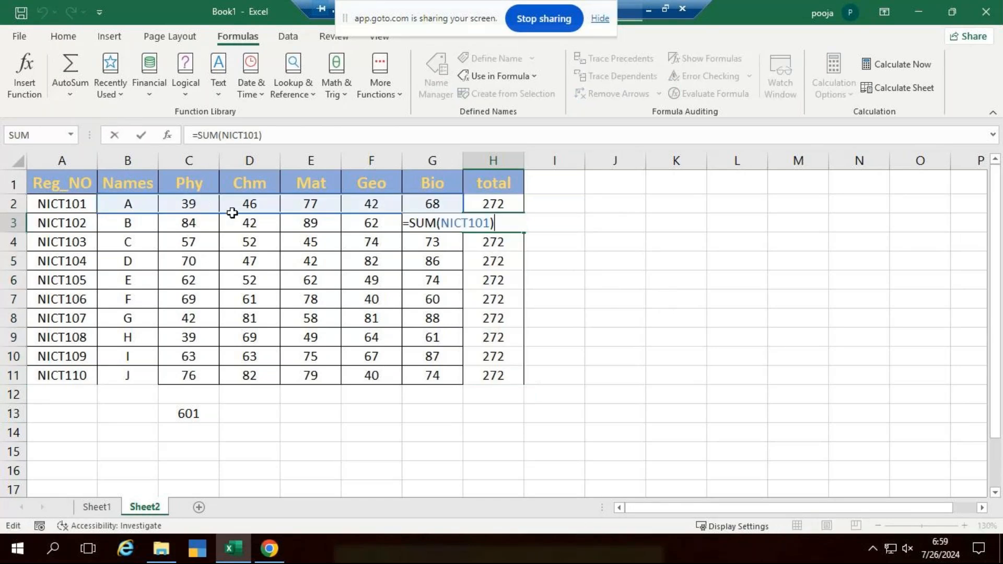
key(Escape)
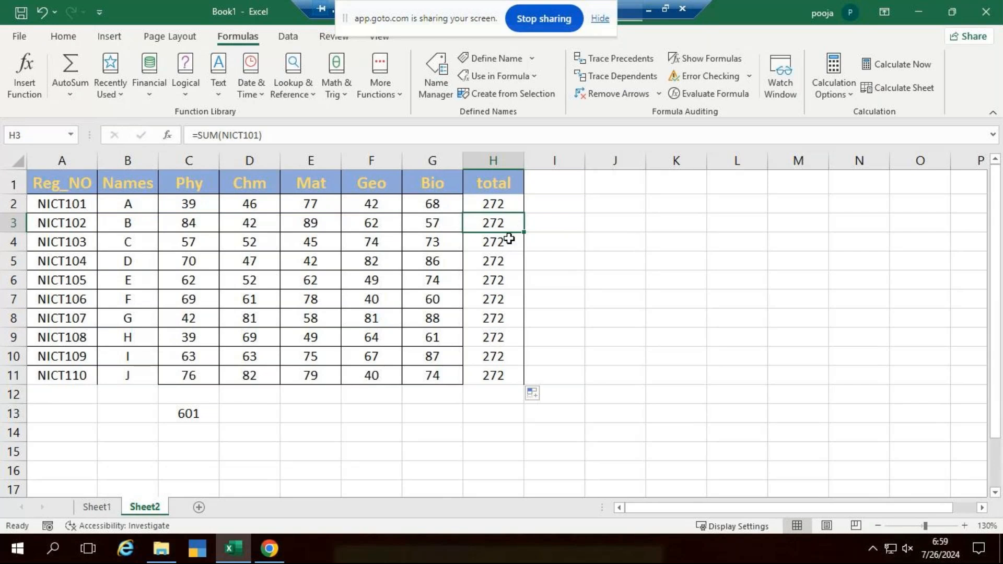
Step: Clear the copied total formulas from cells H3:H11
drag(509, 239, 483, 380)
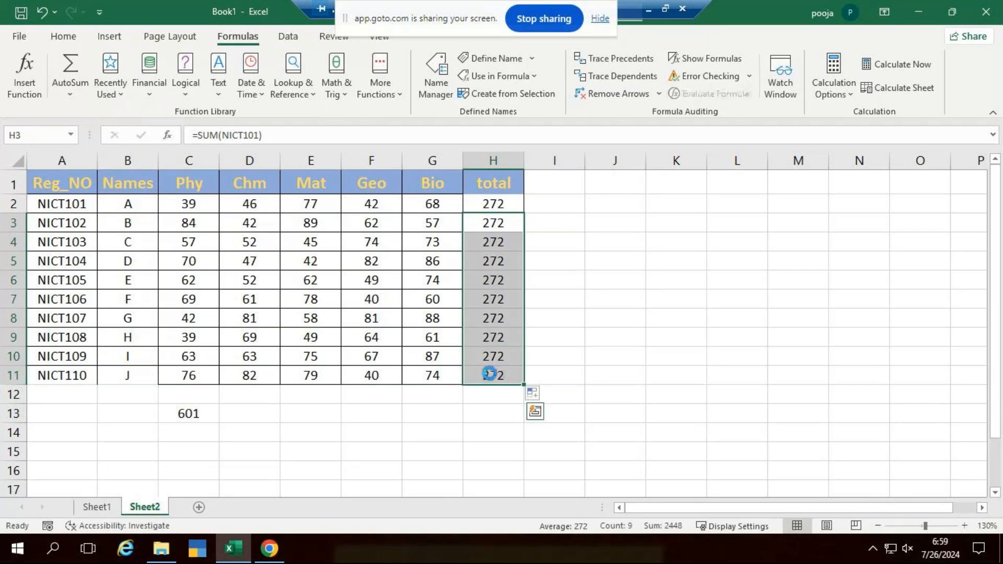
key(Delete)
click(678, 373)
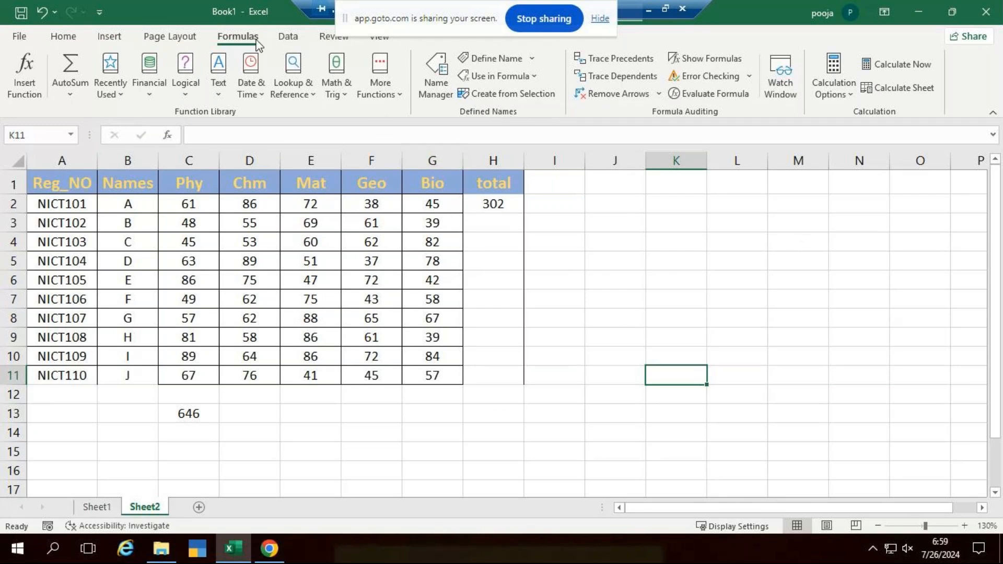
click(287, 37)
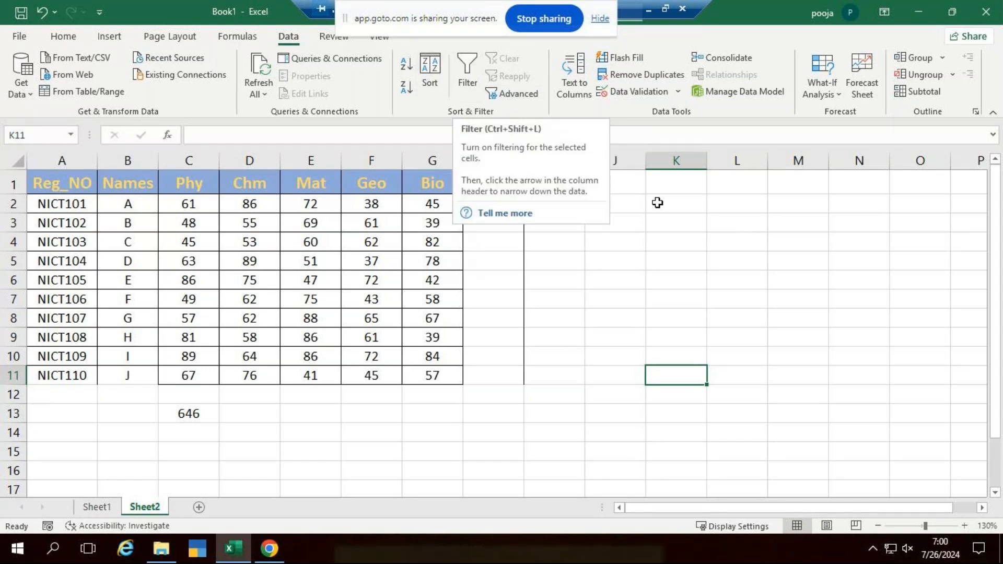
Step: Close the Book1 workbook without saving its changes, and close the browser window behind it
click(987, 12)
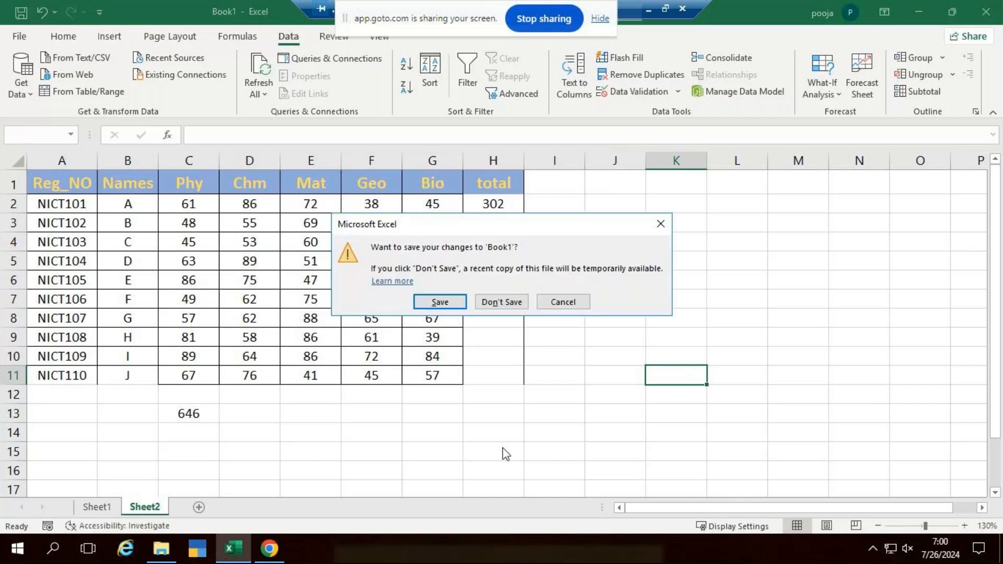
click(516, 302)
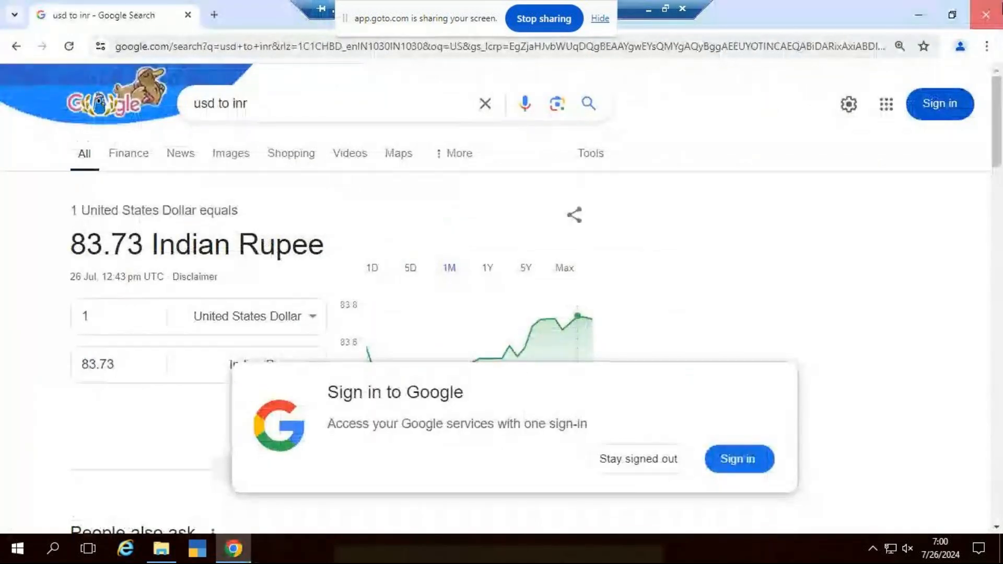
click(990, 11)
Step: Refresh the desktop, open the "pivot chart" workbook from it in Excel, and slightly widen the Sales 2022 column
right_click(648, 206)
click(695, 258)
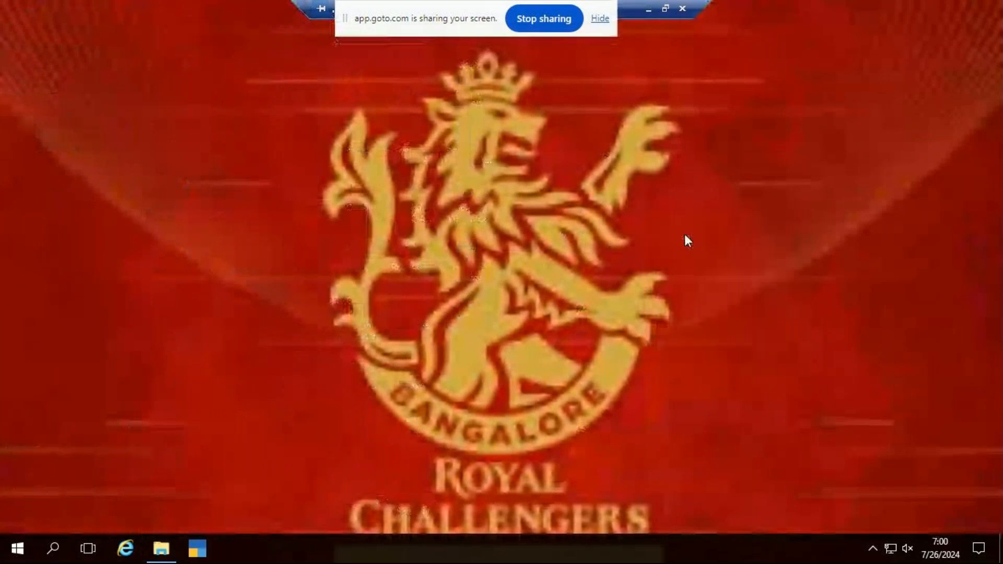
right_click(684, 233)
click(722, 281)
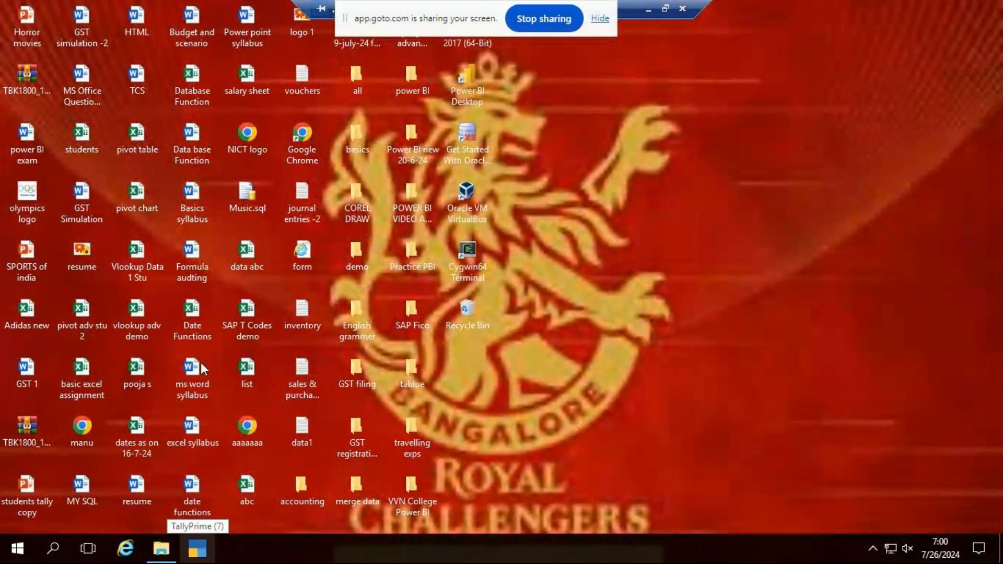
double_click(140, 191)
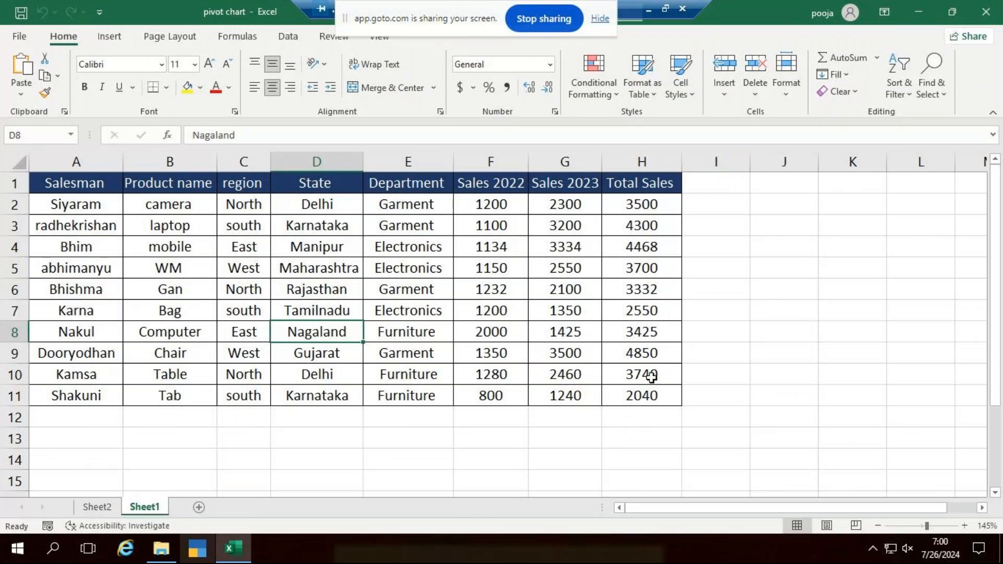
click(759, 309)
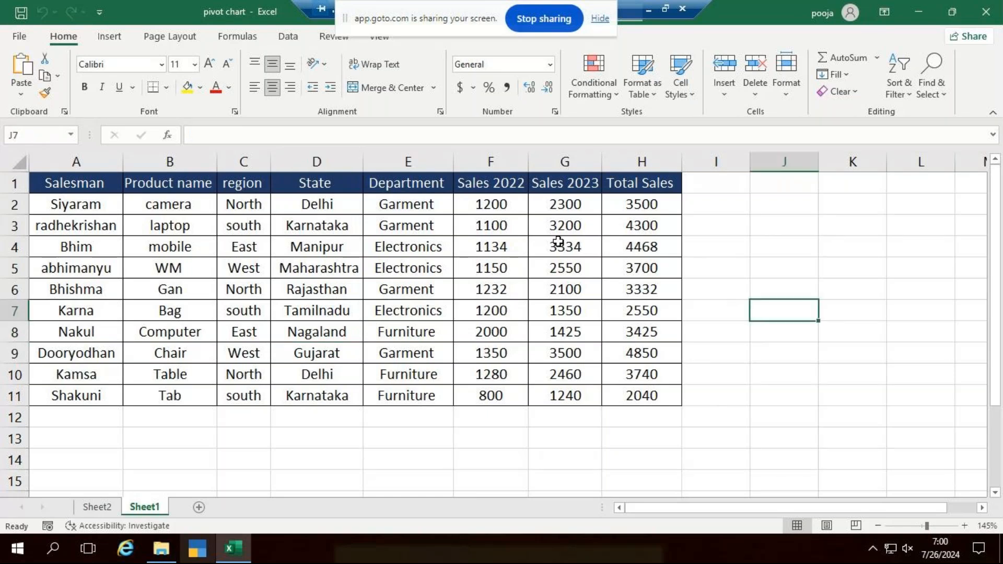
drag(529, 163, 534, 226)
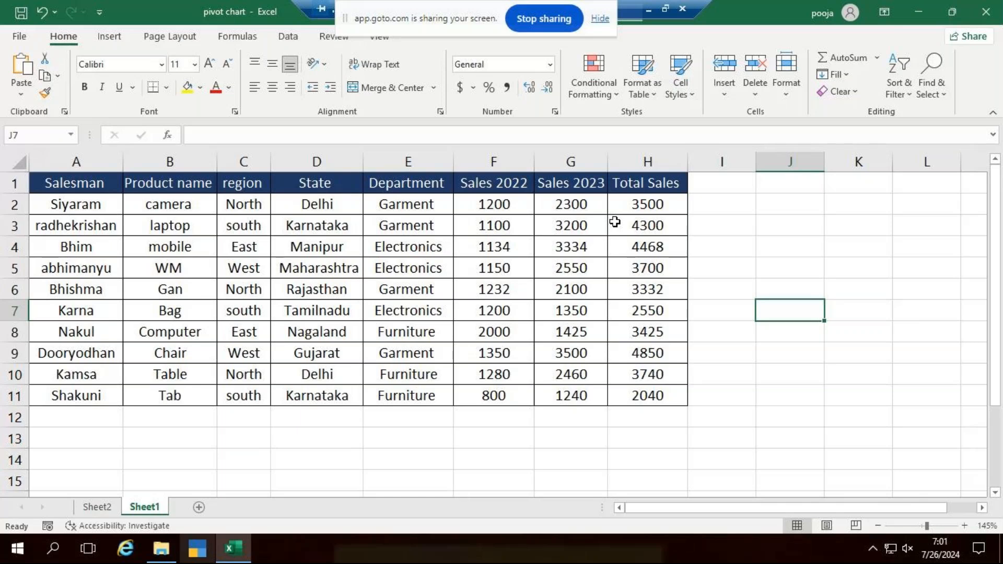
Step: Turn on filtering for the header row of the sales table on Sheet1
click(286, 41)
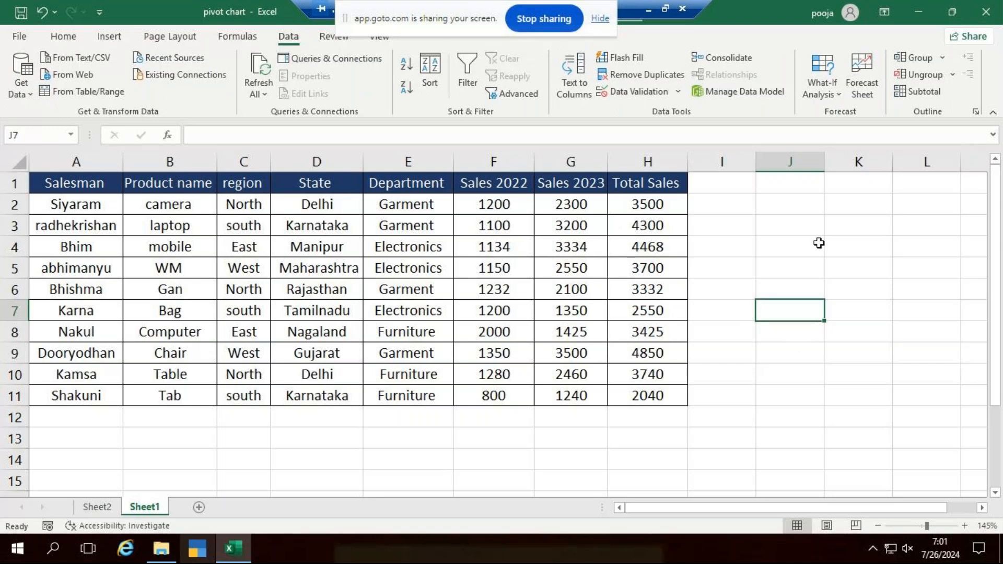
click(819, 222)
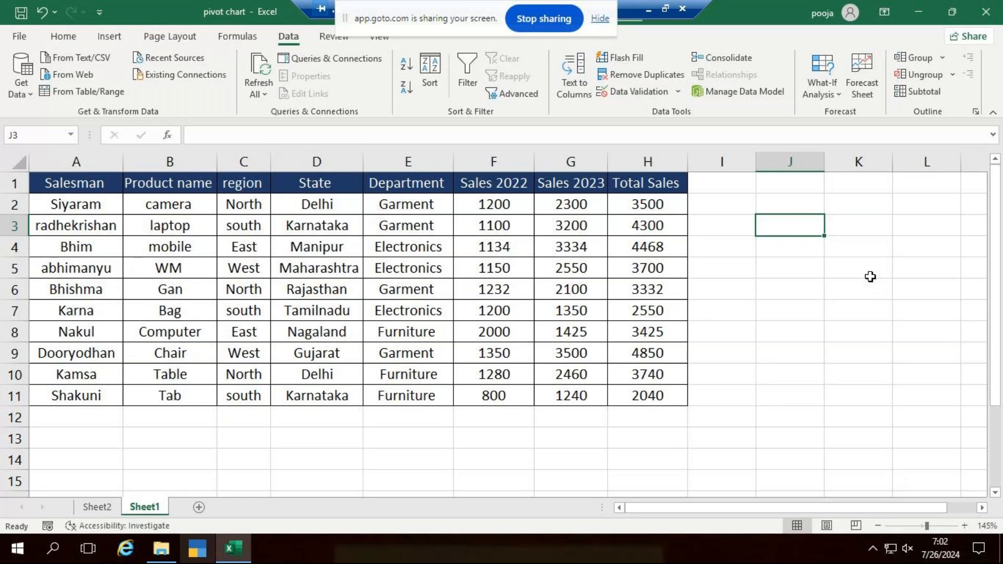
click(324, 267)
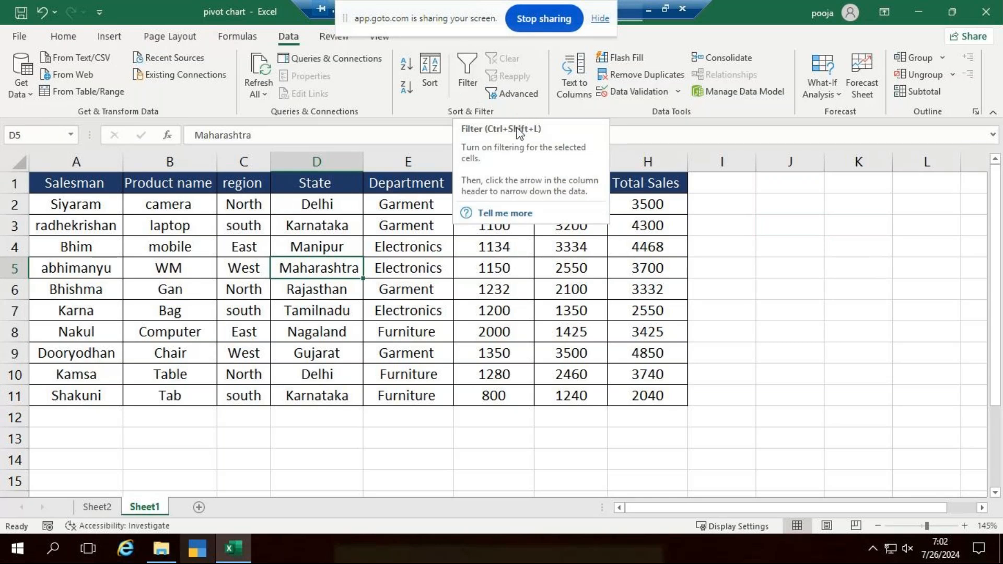
click(747, 263)
click(297, 294)
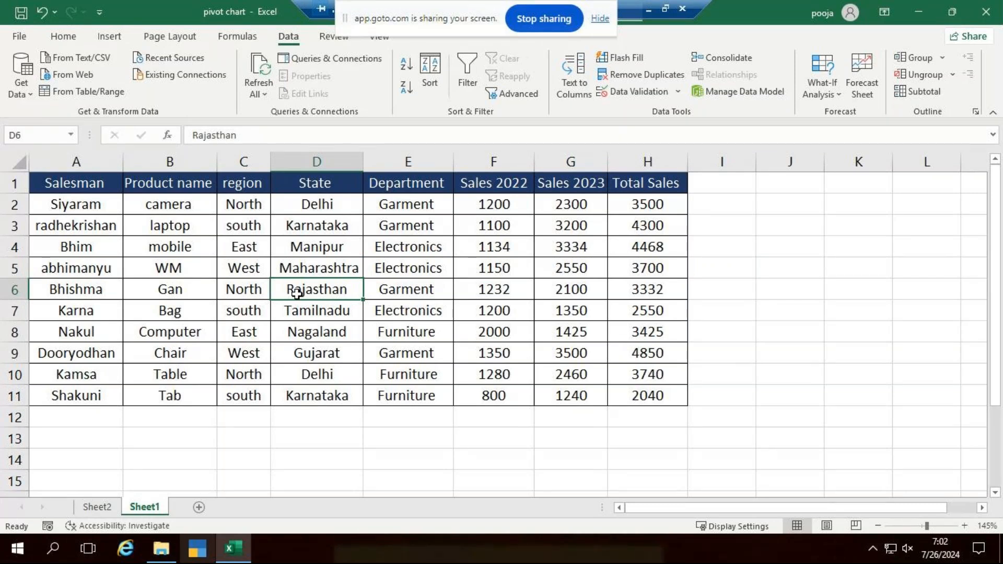
key(ctrl+shift+l)
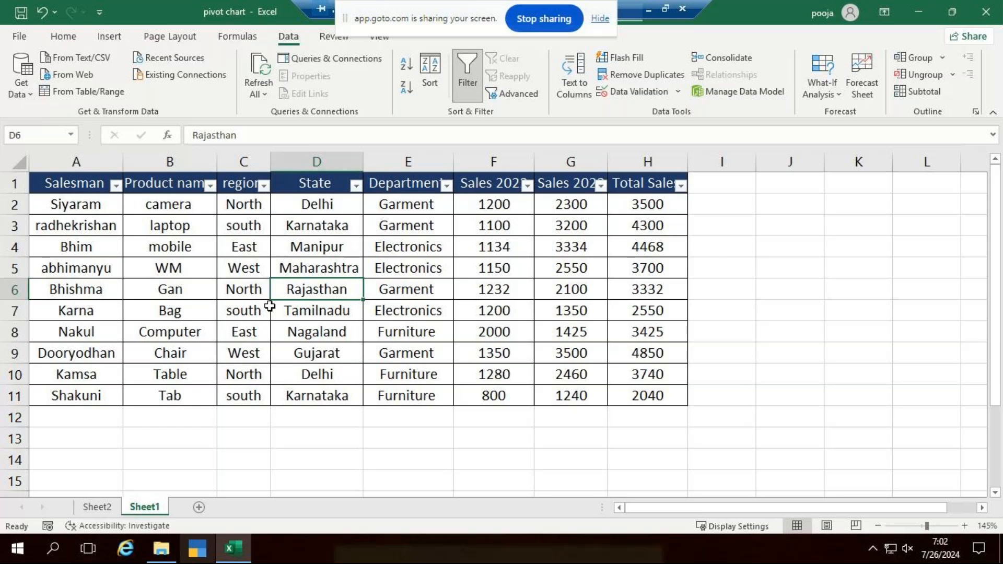
Step: Filter the region column of the sales table so only North is selected
click(264, 185)
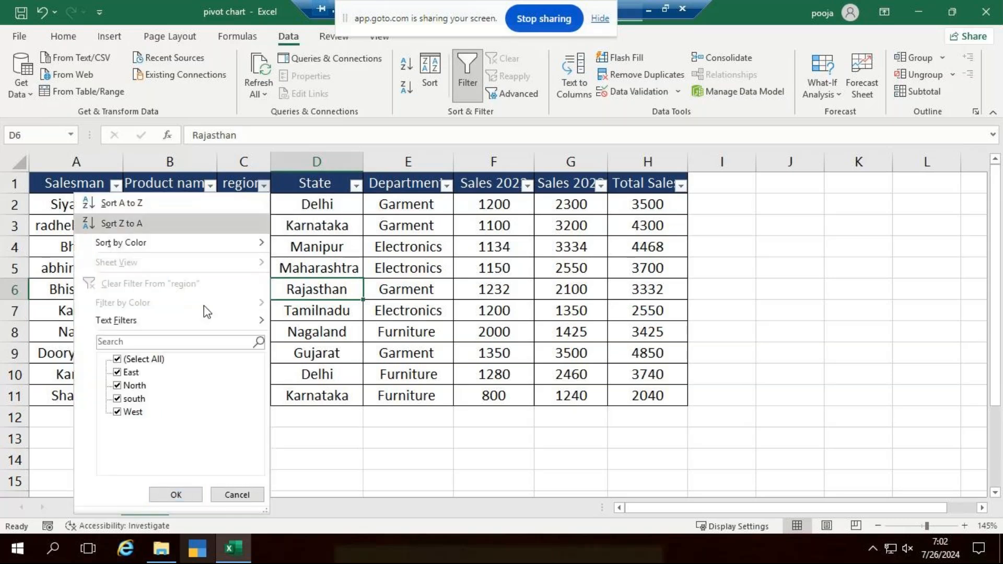
click(120, 362)
click(118, 360)
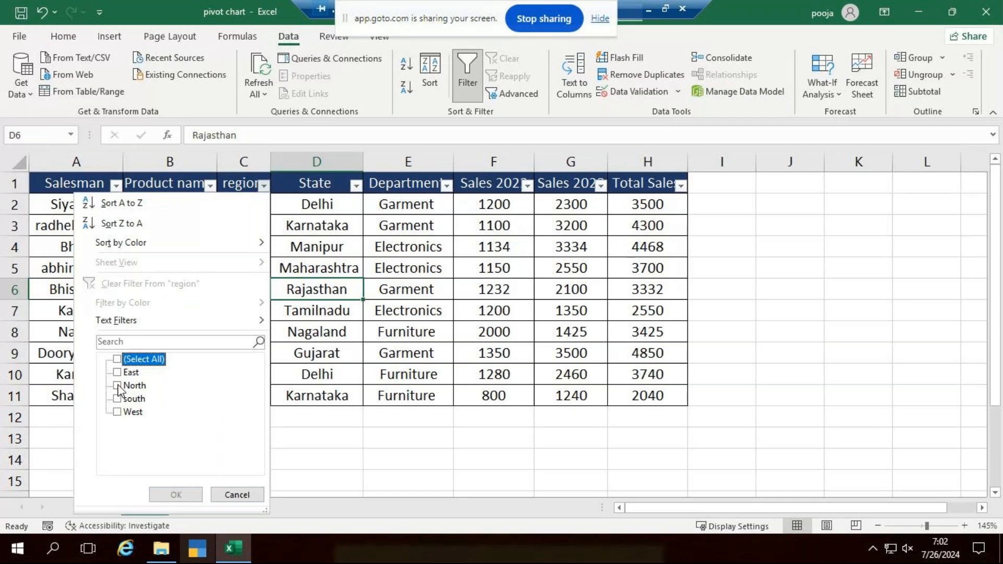
click(118, 388)
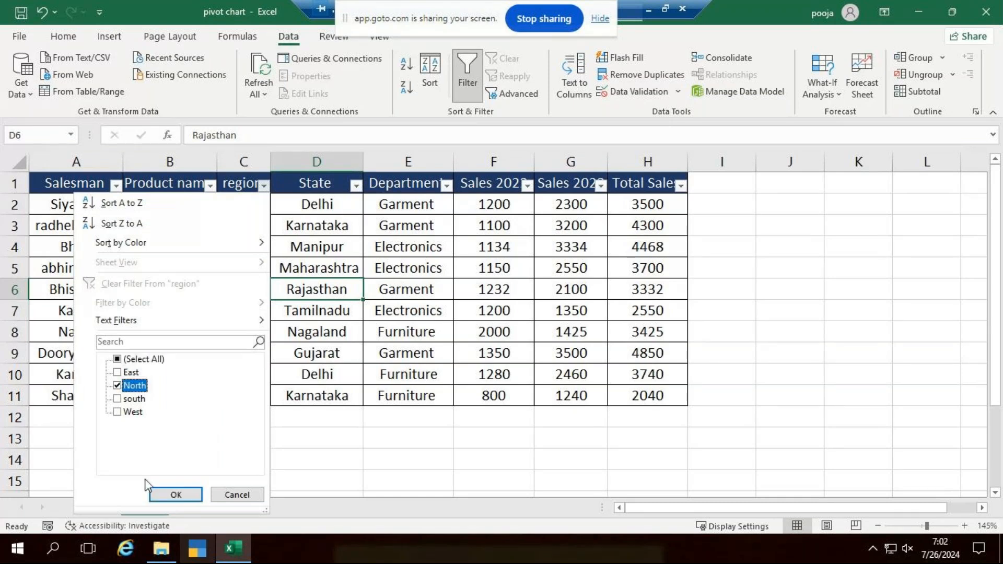
click(176, 495)
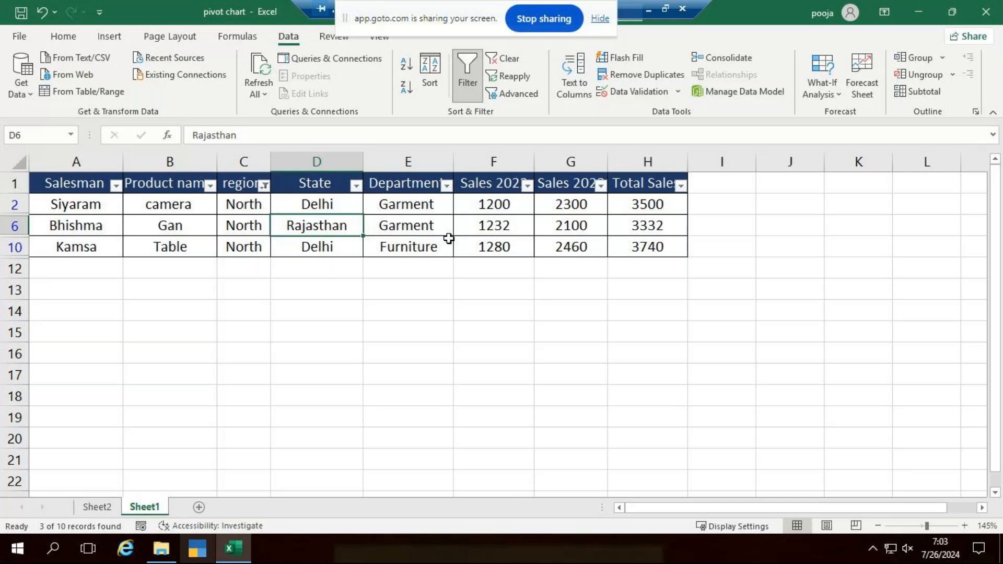
Step: Clear the region filter and turn filtering off for the sales table
click(503, 60)
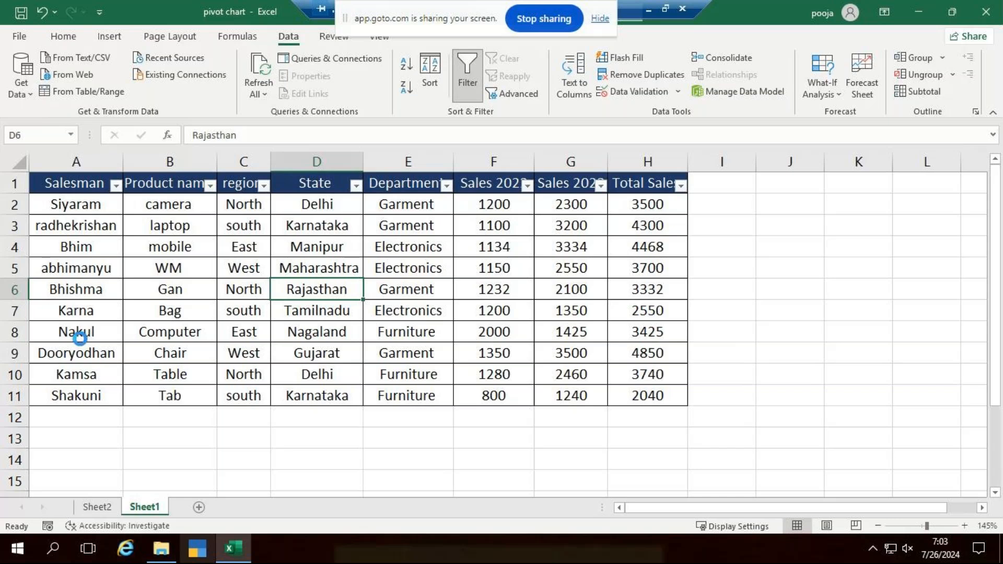
ctrl+scroll(235, 312, down, 3)
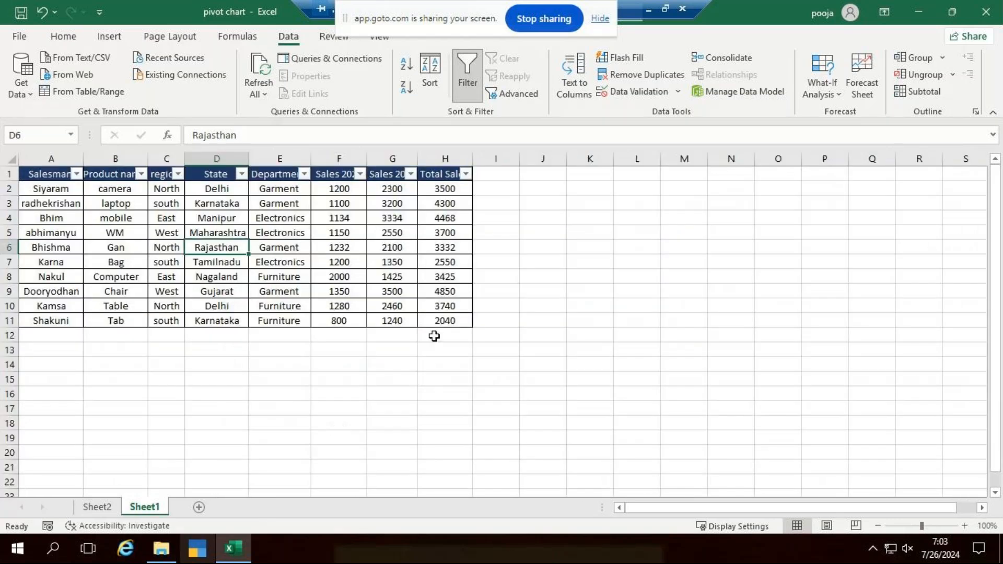
ctrl+scroll(329, 311, up, 1)
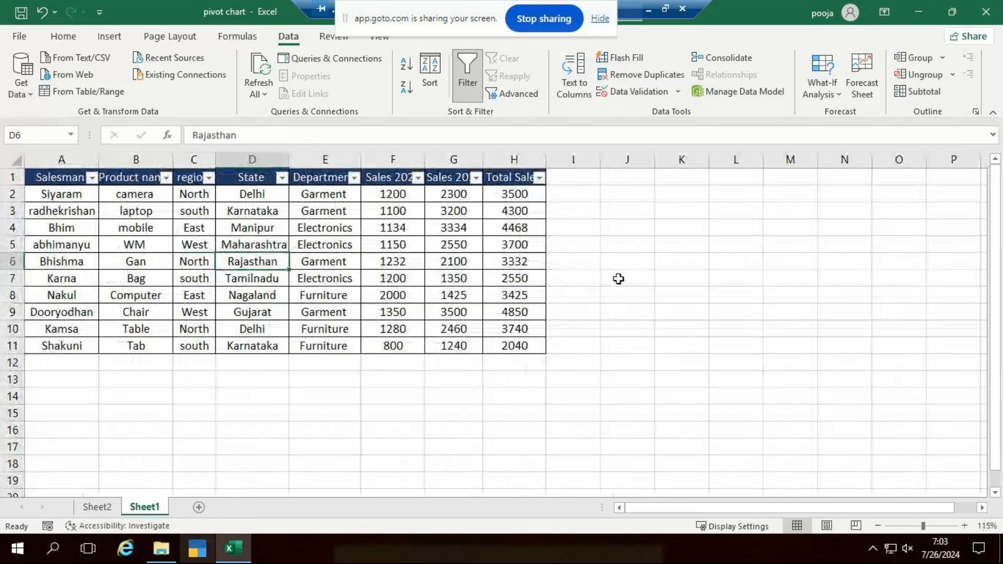
click(473, 68)
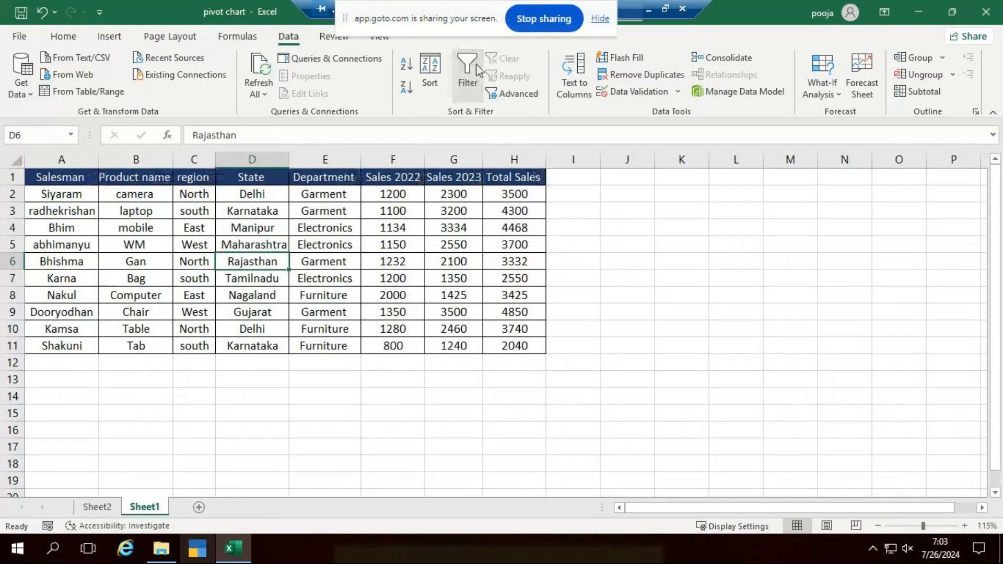
click(698, 202)
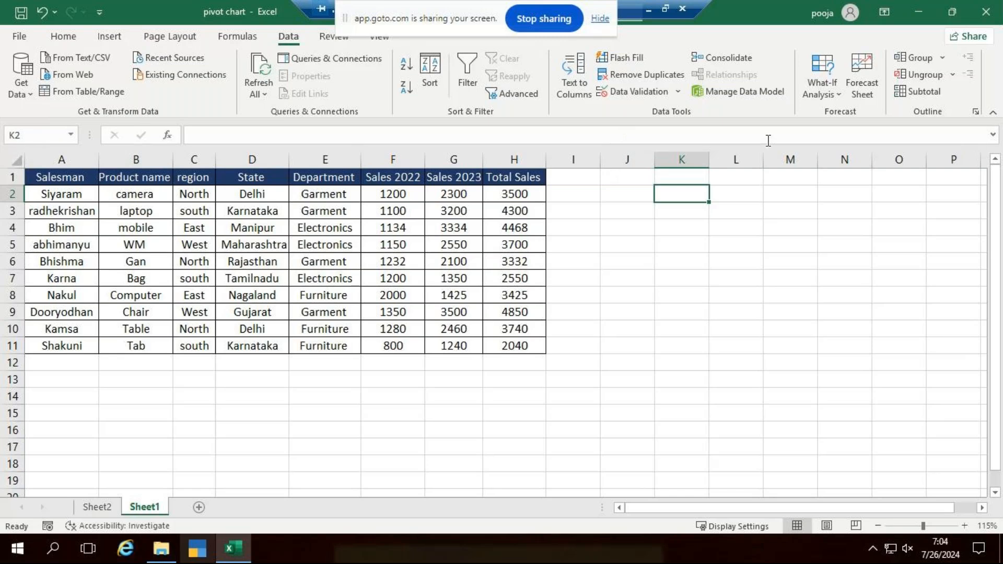
Step: Build a filter criteria block with the heading "Region" in cell J1 and "North" in J2
click(629, 182)
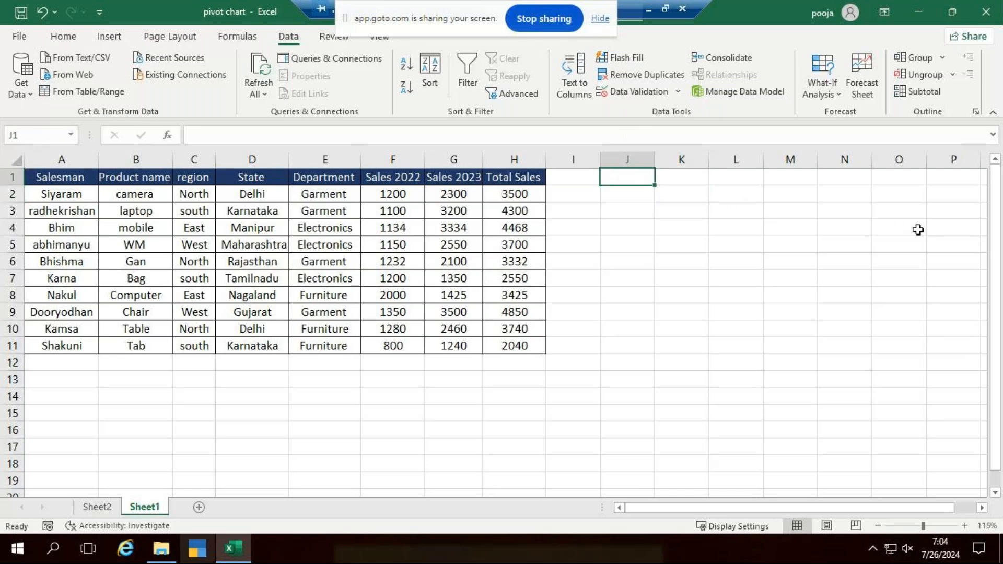
text(Reg)
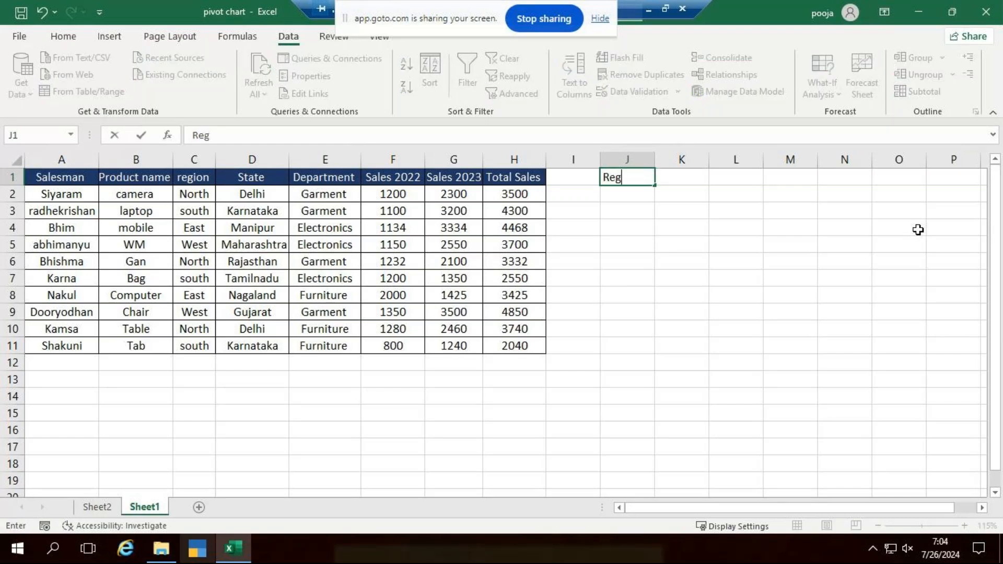
text(ion)
key(Return)
text(North)
click(791, 278)
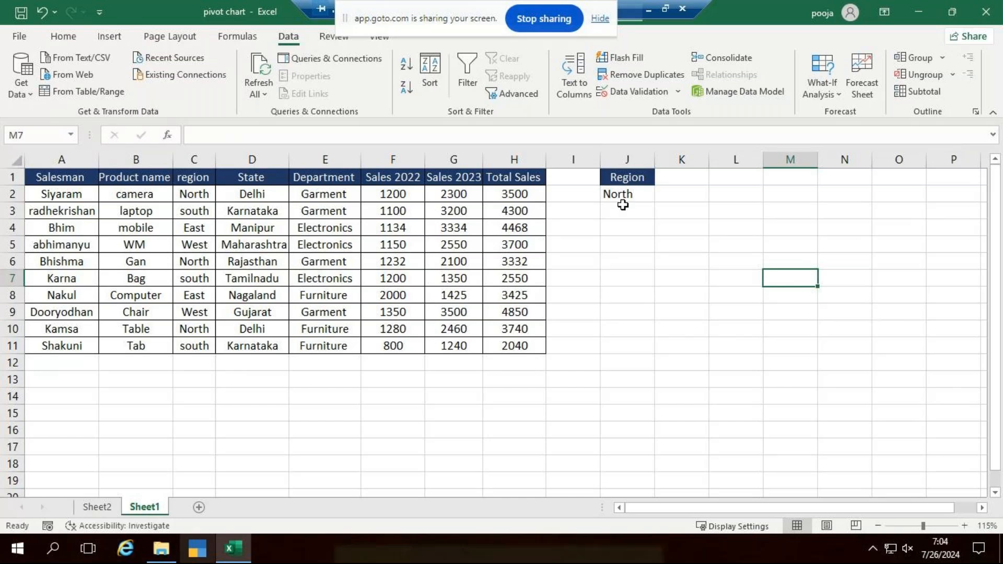
click(642, 192)
click(714, 311)
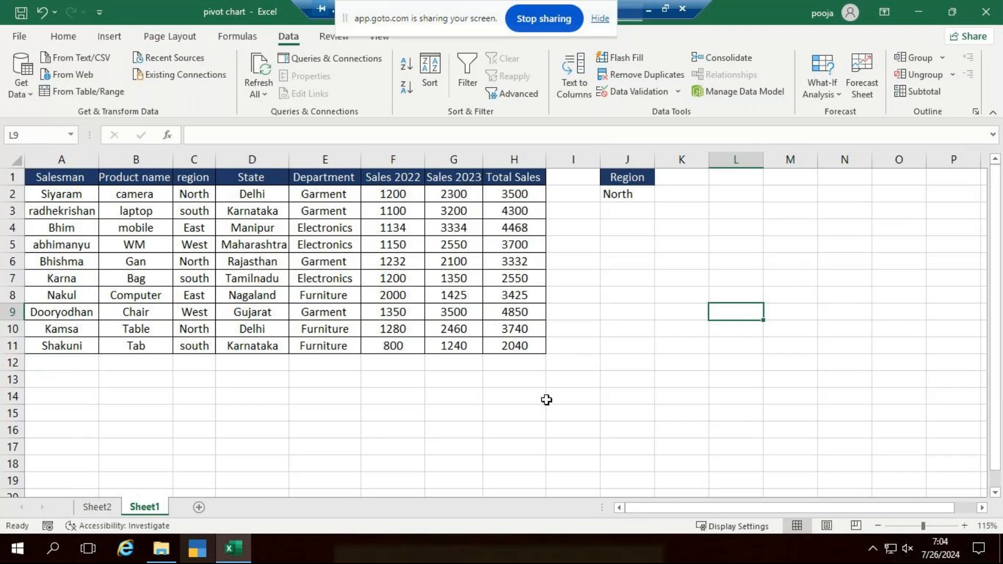
Step: Try an Advanced Filter of list range A1:H11 with criteria range J1:J2, copying the matching records to cell A14
click(256, 245)
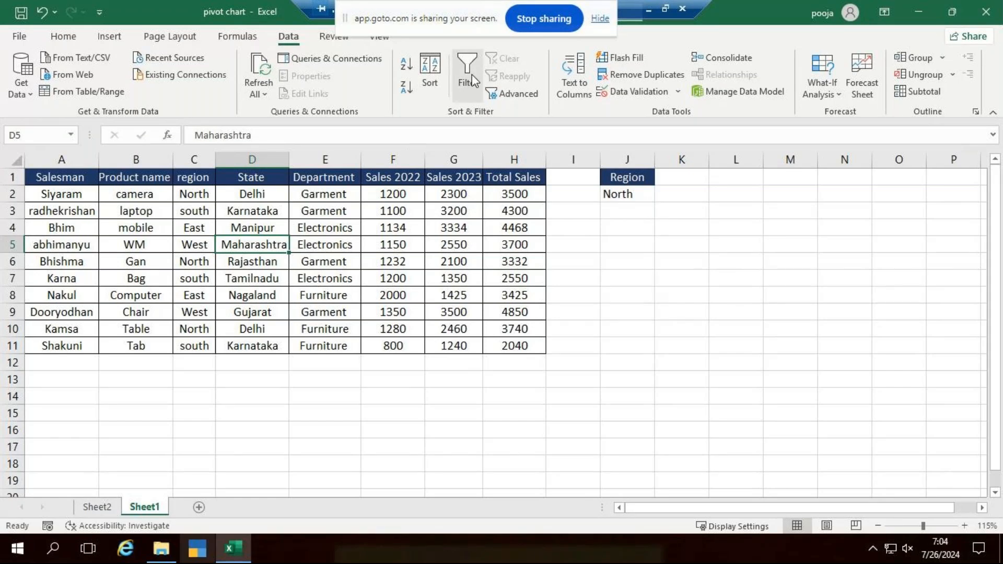
click(521, 94)
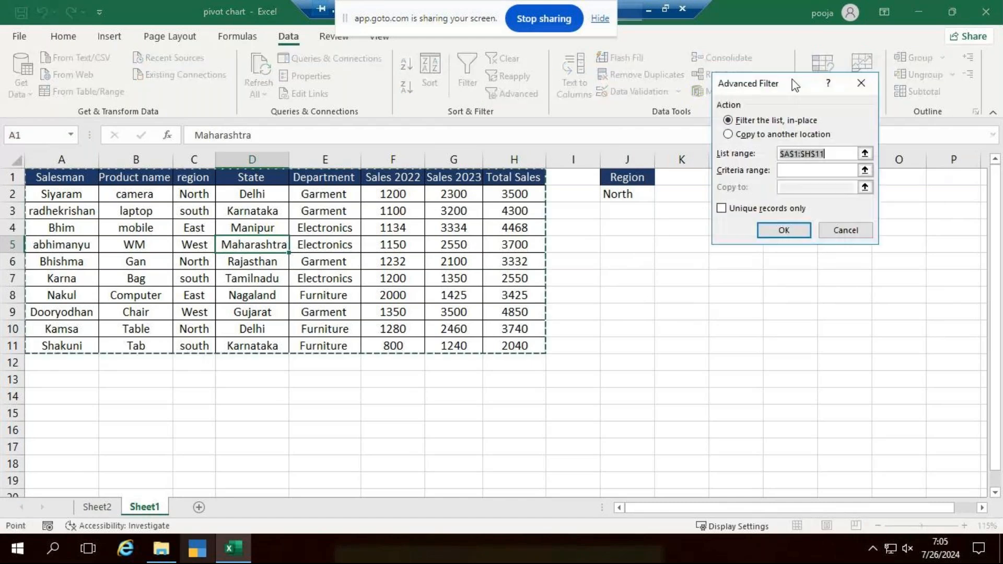
drag(795, 86, 834, 55)
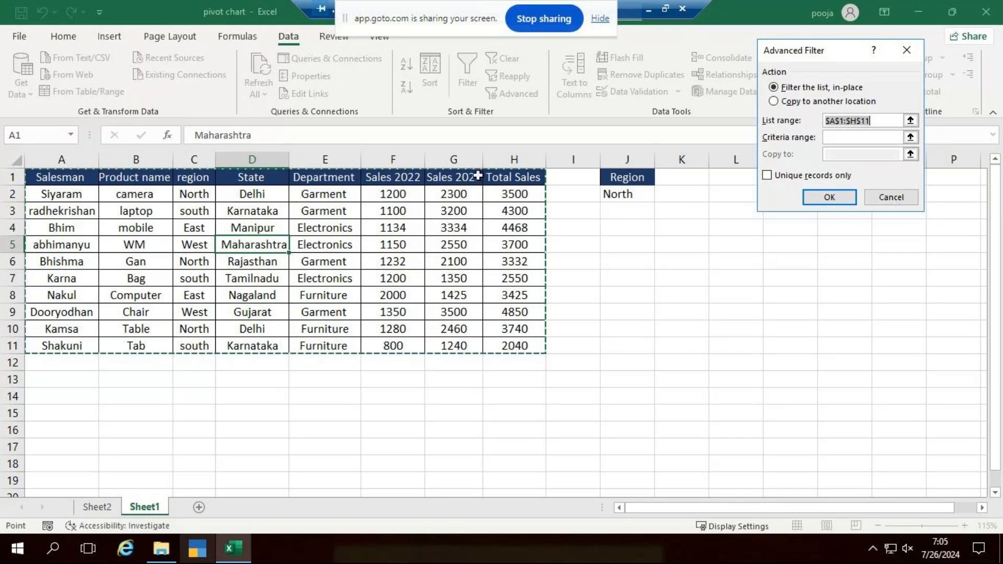
click(836, 138)
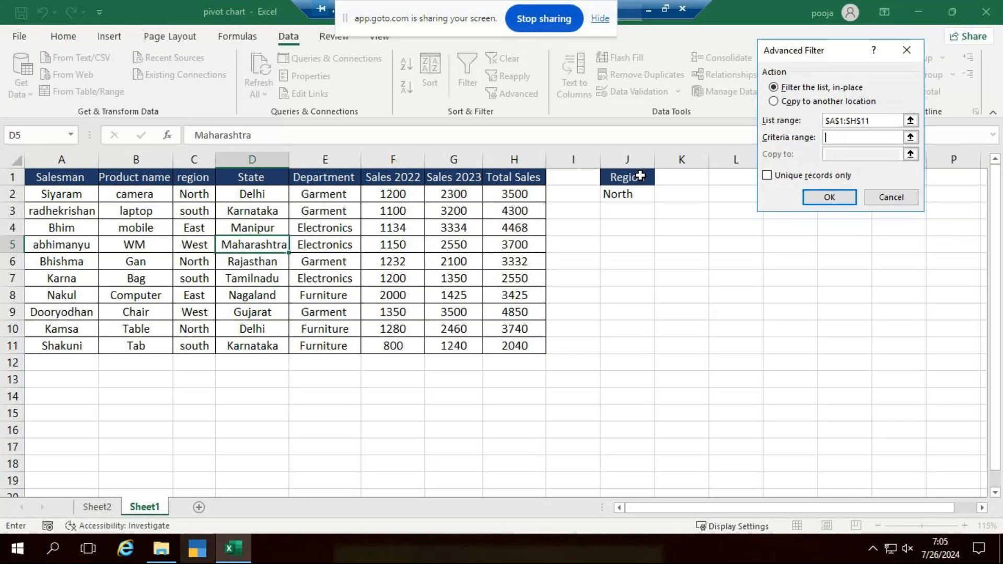
drag(641, 176, 641, 192)
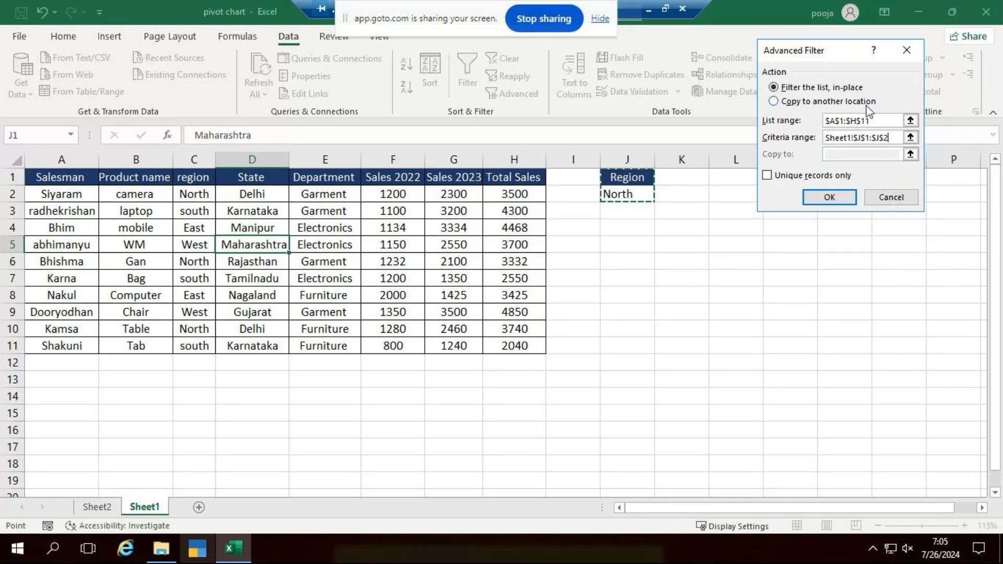
click(777, 102)
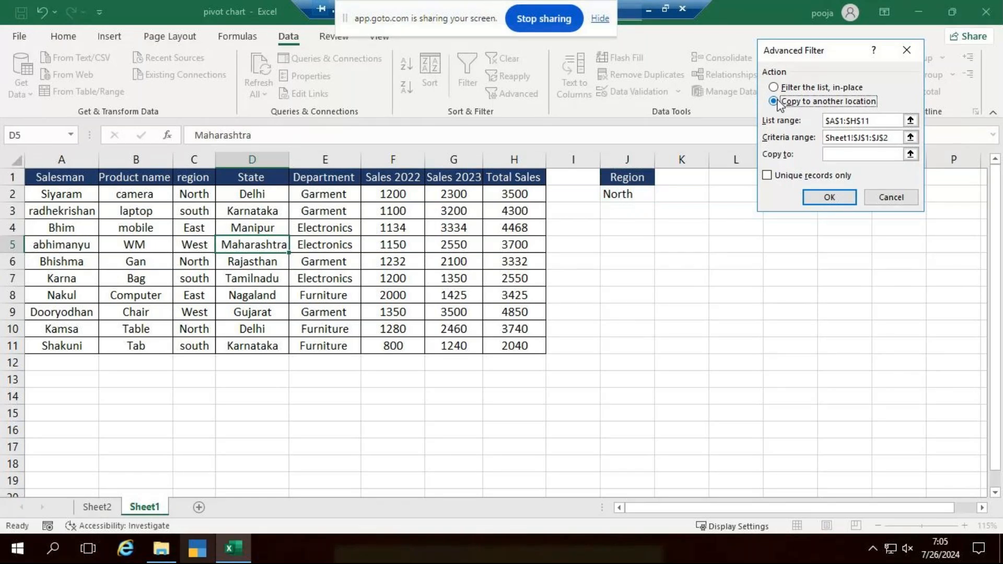
click(836, 154)
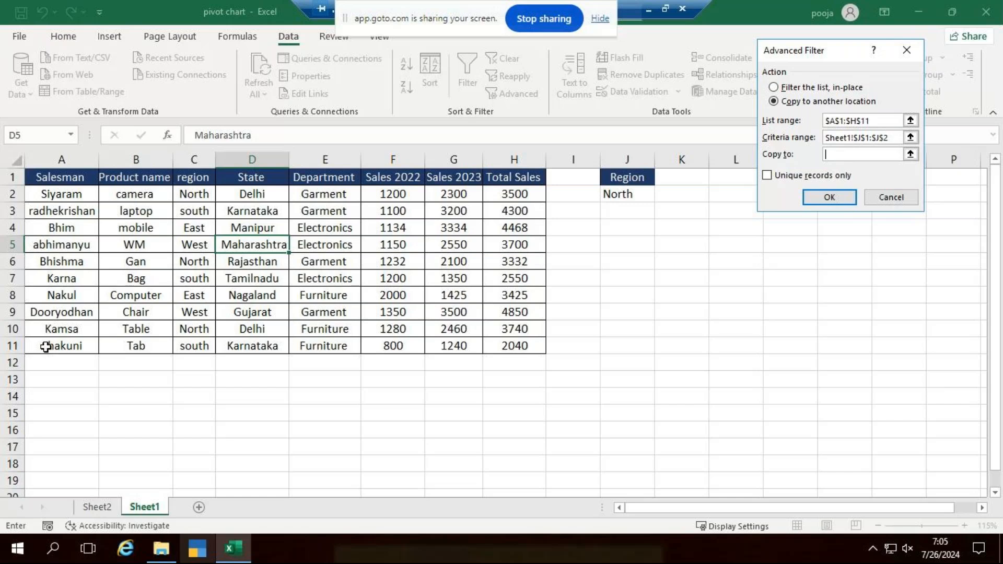
click(53, 399)
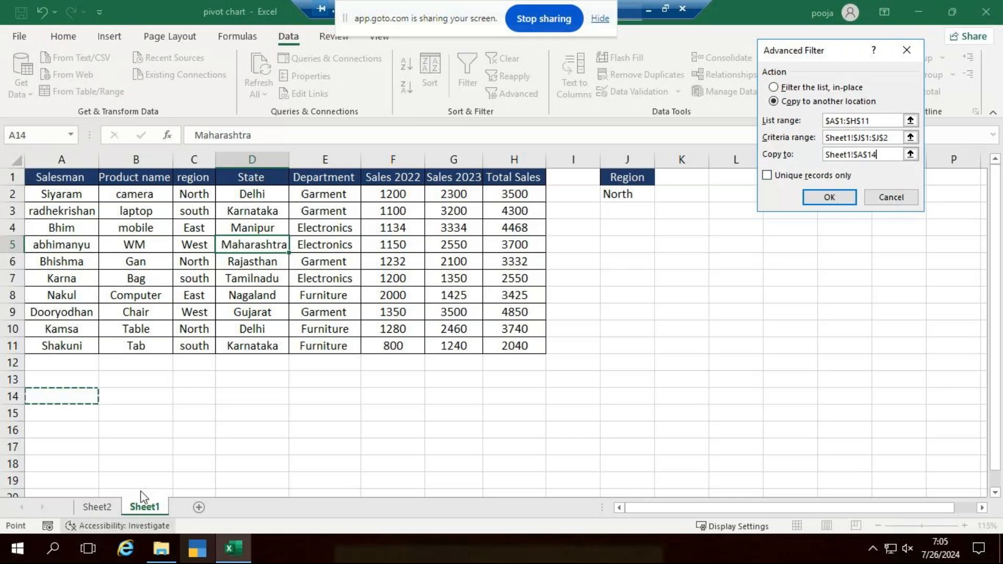
key(Return)
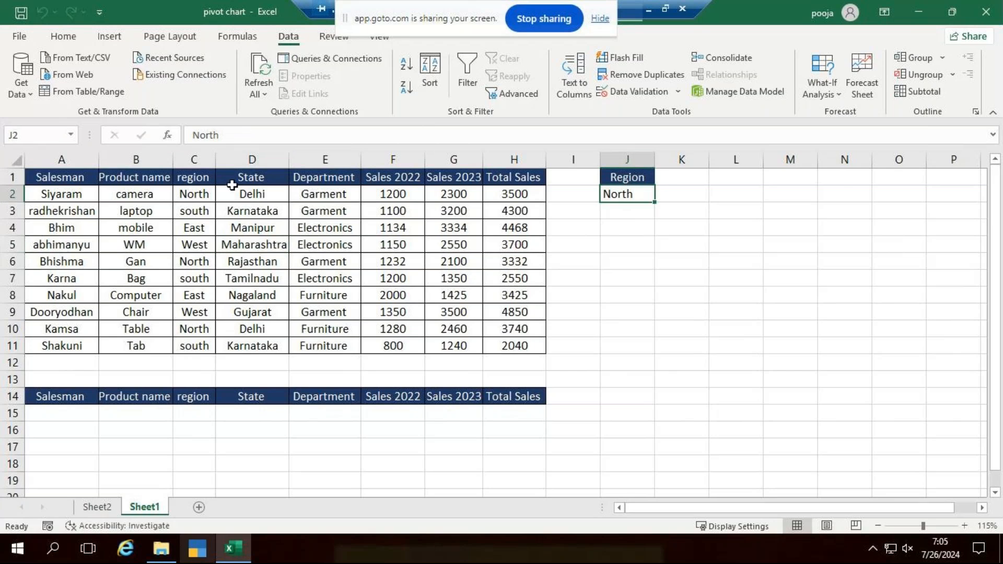
Step: Replace the filter criteria in J1:J2 with copies of the sales table's region heading and its North cell
click(196, 193)
key(ctrl+c)
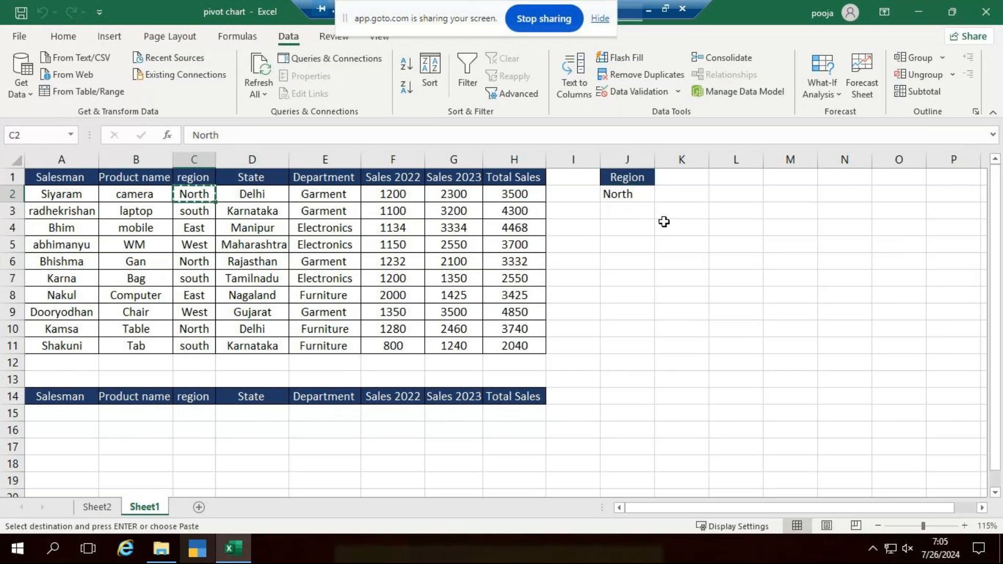
click(653, 193)
key(ctrl+v)
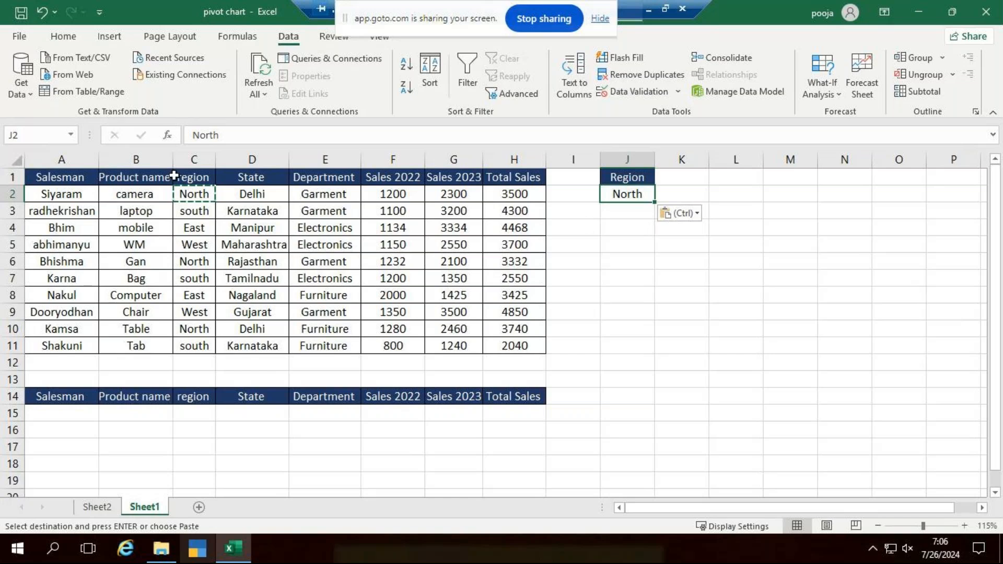
click(211, 176)
key(ctrl+c)
click(635, 175)
key(ctrl+v)
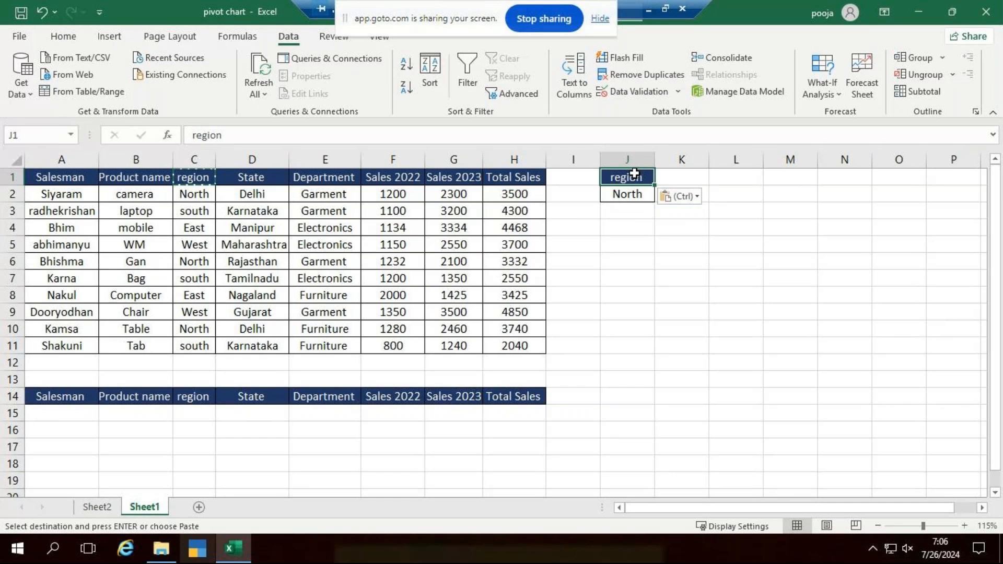
key(Escape)
Step: Delete the copied header row 14 and the criteria column J
click(14, 396)
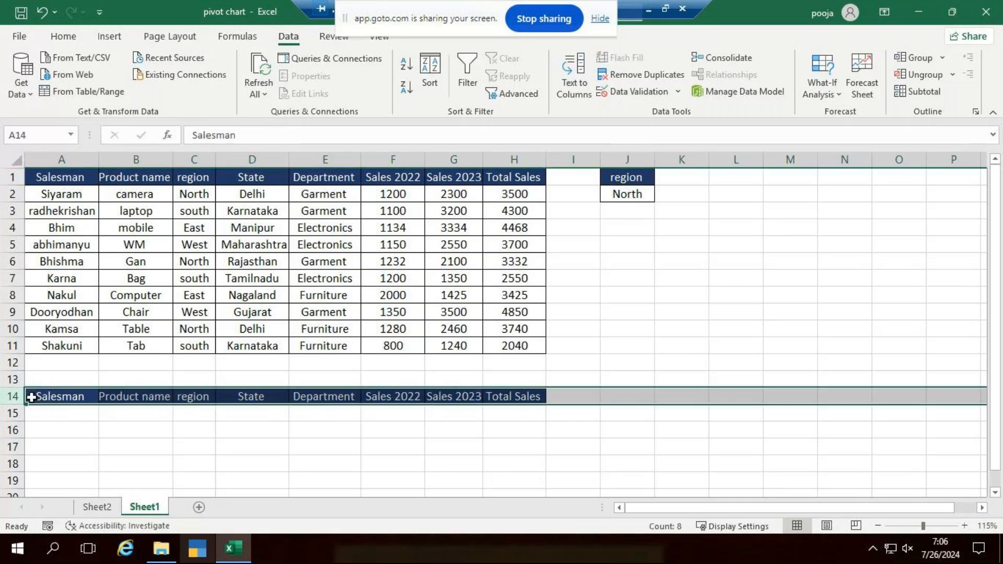
key(ctrl+minus)
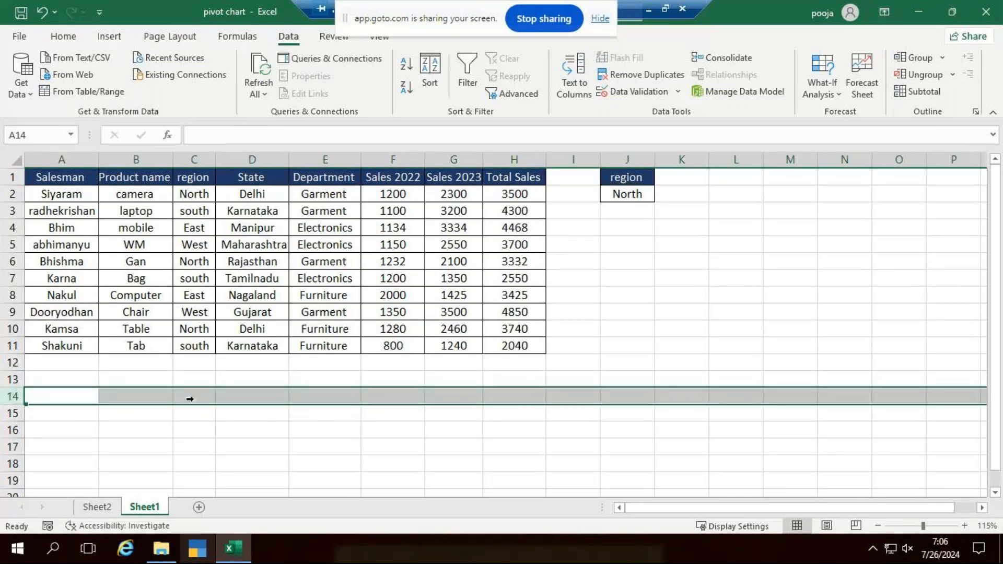
click(791, 294)
click(646, 153)
key(ctrl+minus)
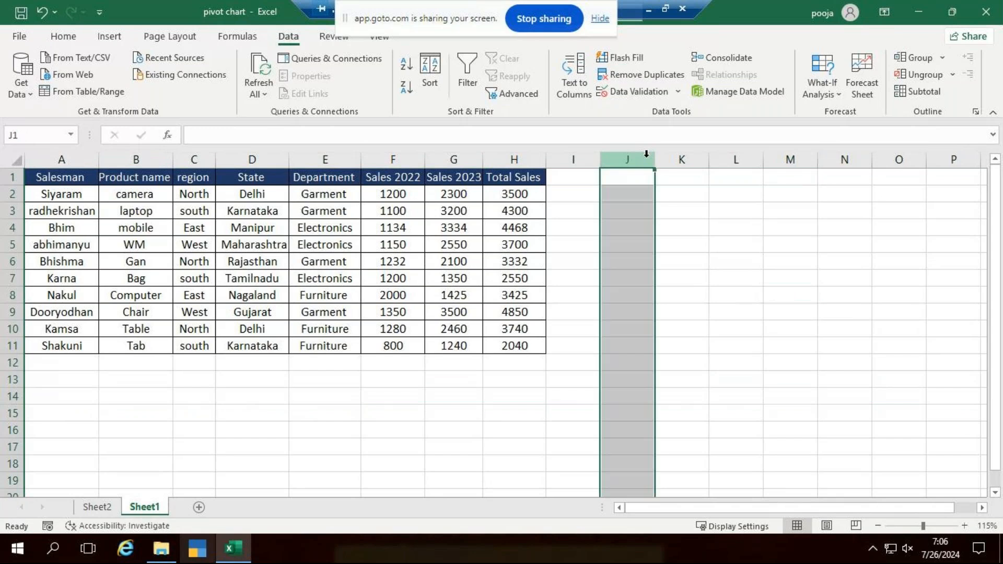
click(783, 309)
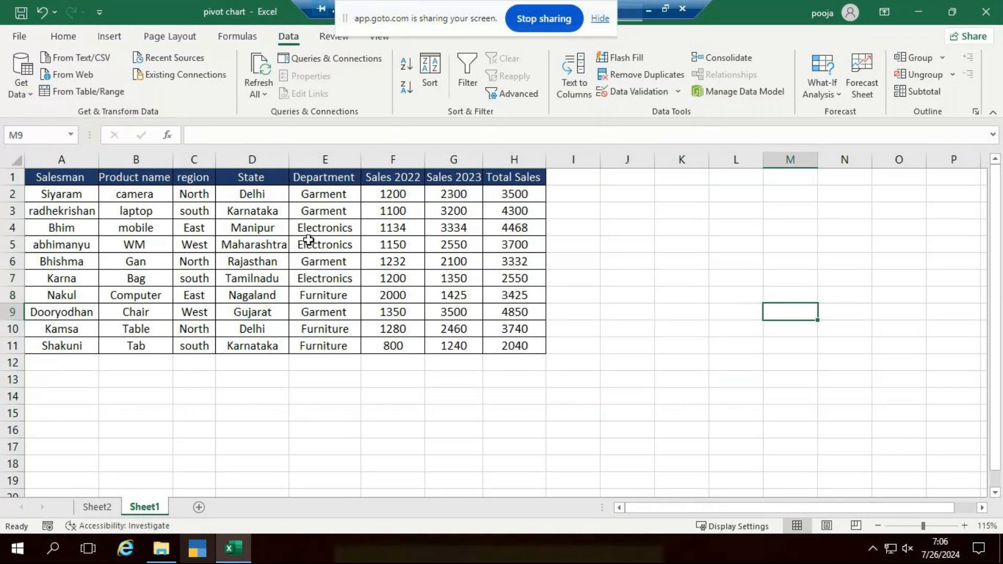
Step: Copy the region heading and North cell from C1:C2 to K1 as the new filter criteria
drag(196, 176, 199, 203)
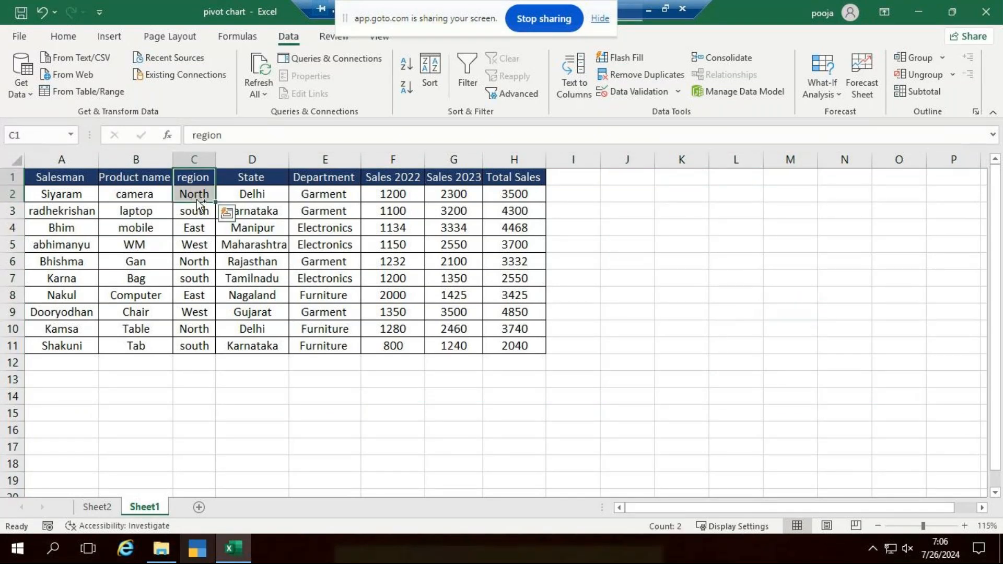
key(ctrl+c)
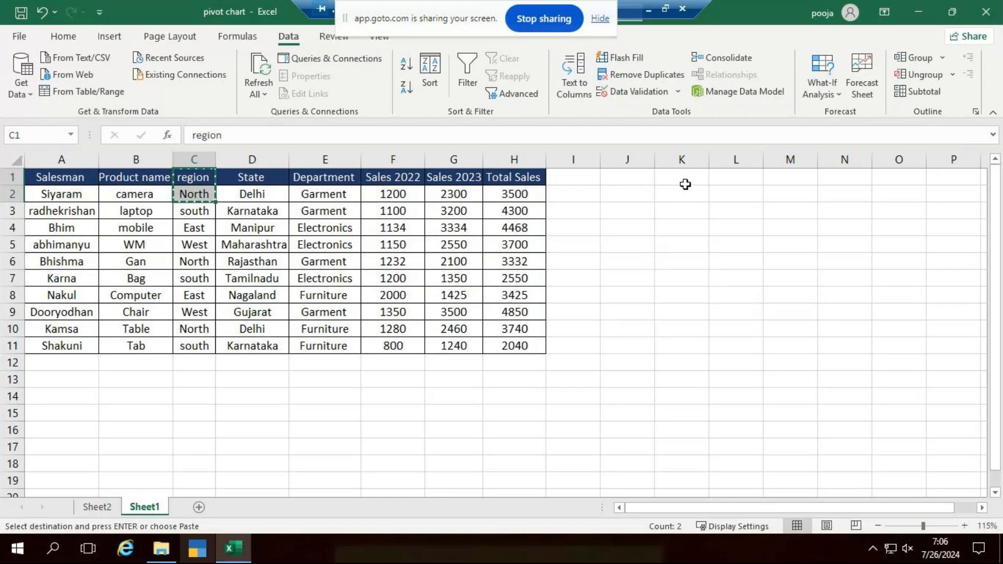
click(700, 176)
key(ctrl+v)
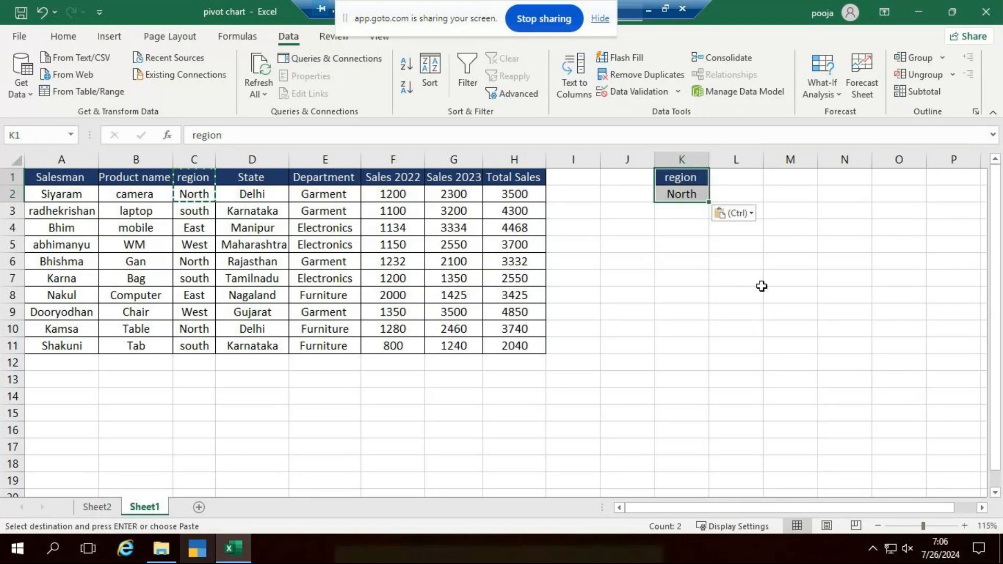
click(762, 287)
key(Escape)
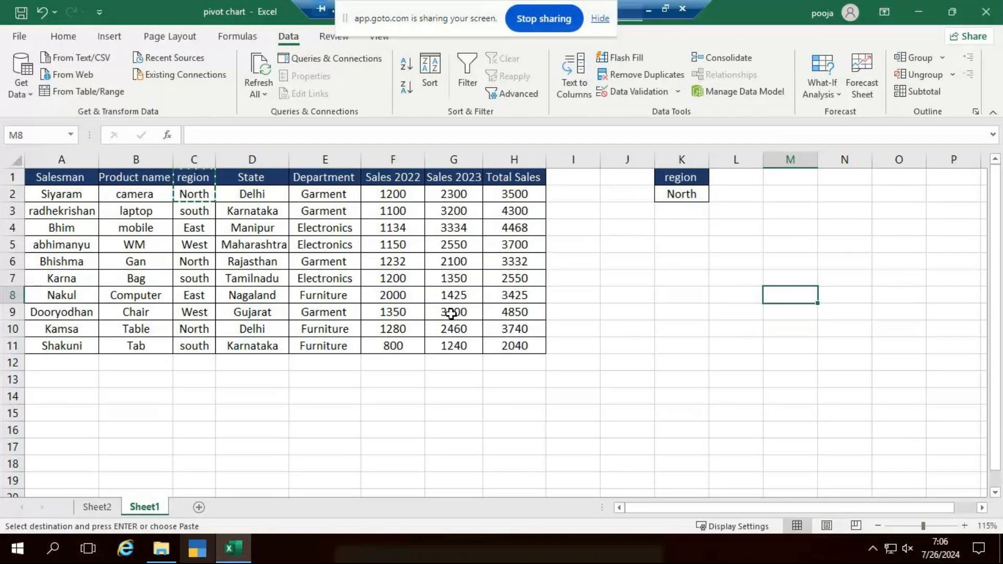
key(Escape)
Step: Run an Advanced Filter on list range A1:H11 with criteria range K1:K2, copying the matching records to cell A15
click(257, 262)
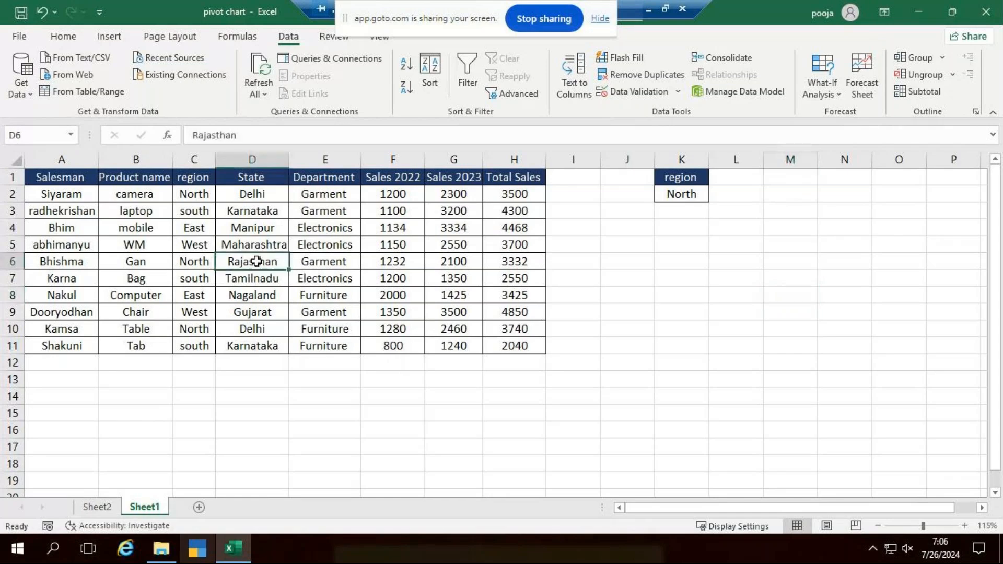
click(512, 94)
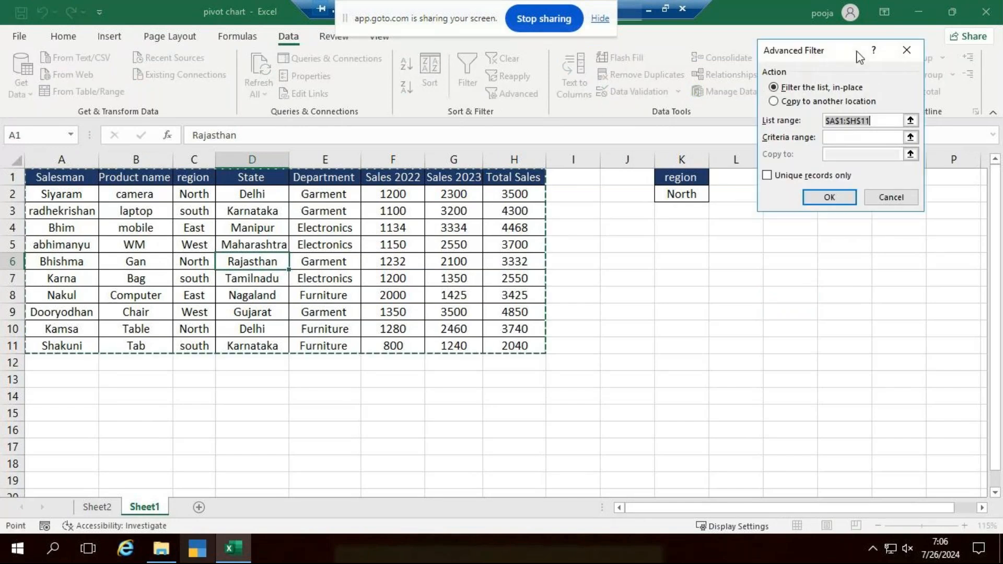
drag(865, 55, 890, 58)
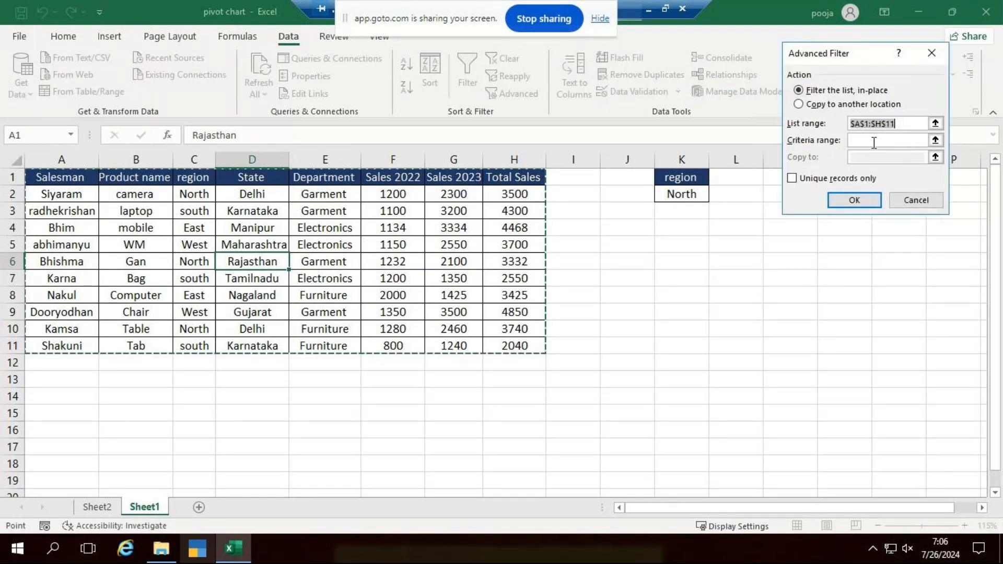
click(799, 104)
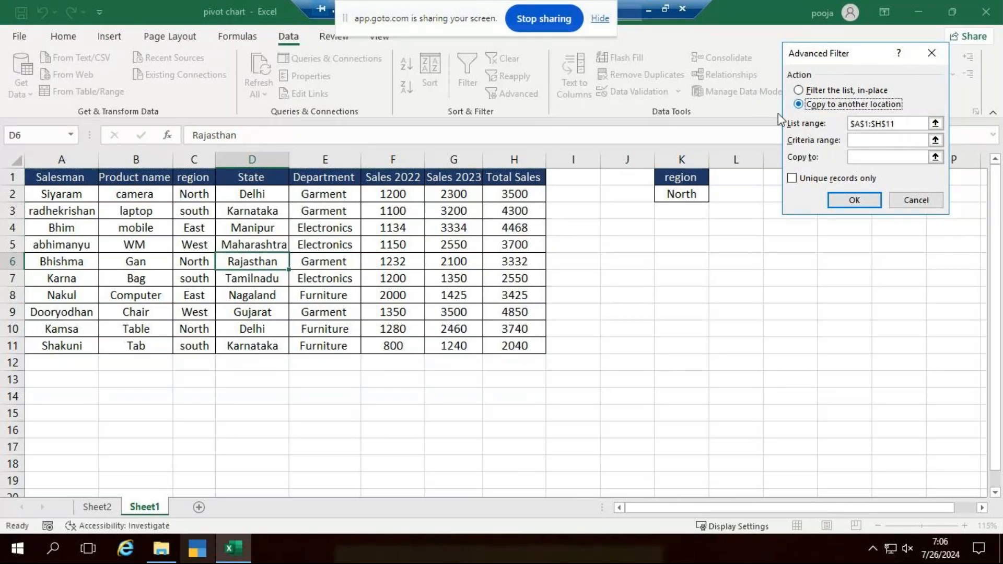
click(859, 141)
drag(681, 179, 701, 196)
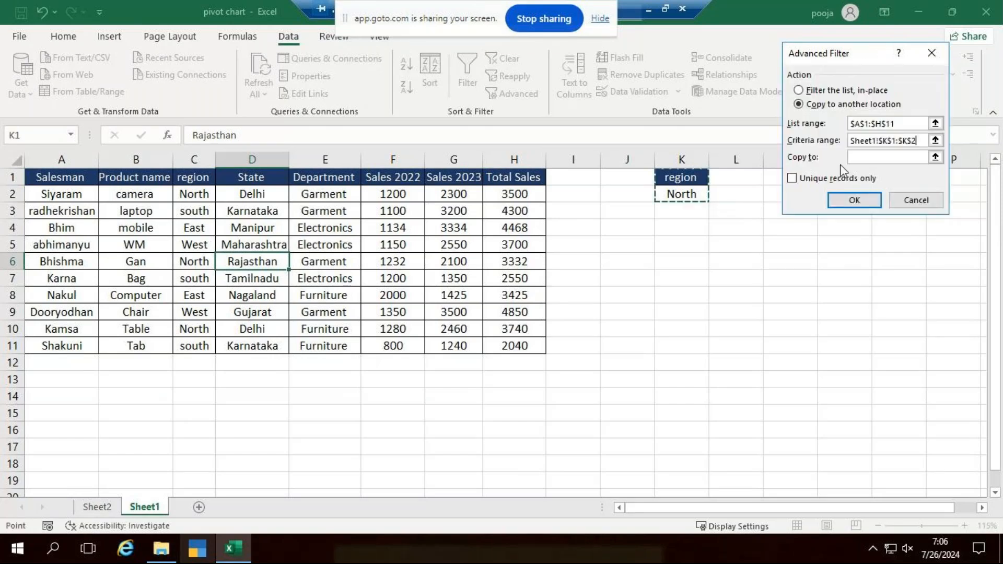
click(853, 157)
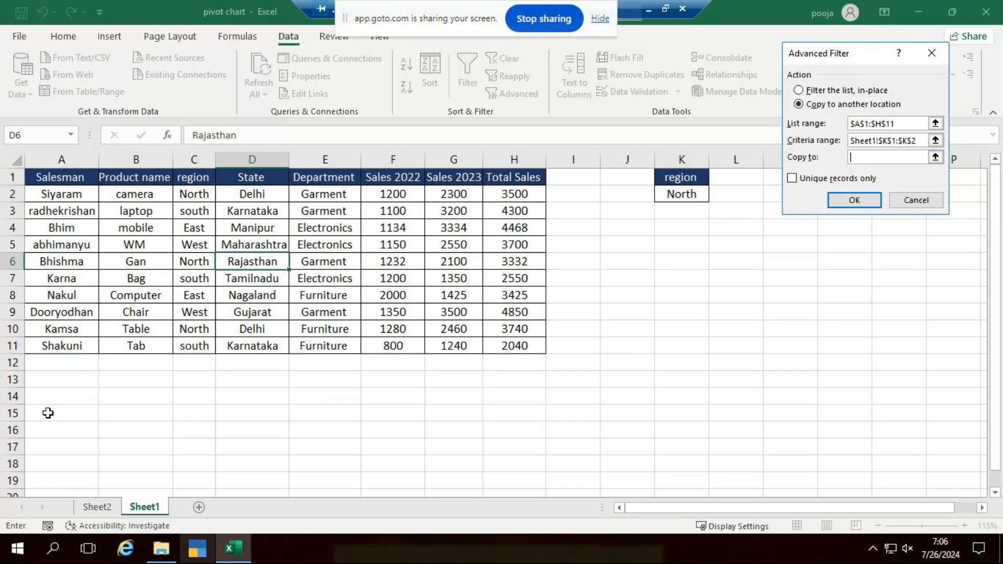
click(56, 418)
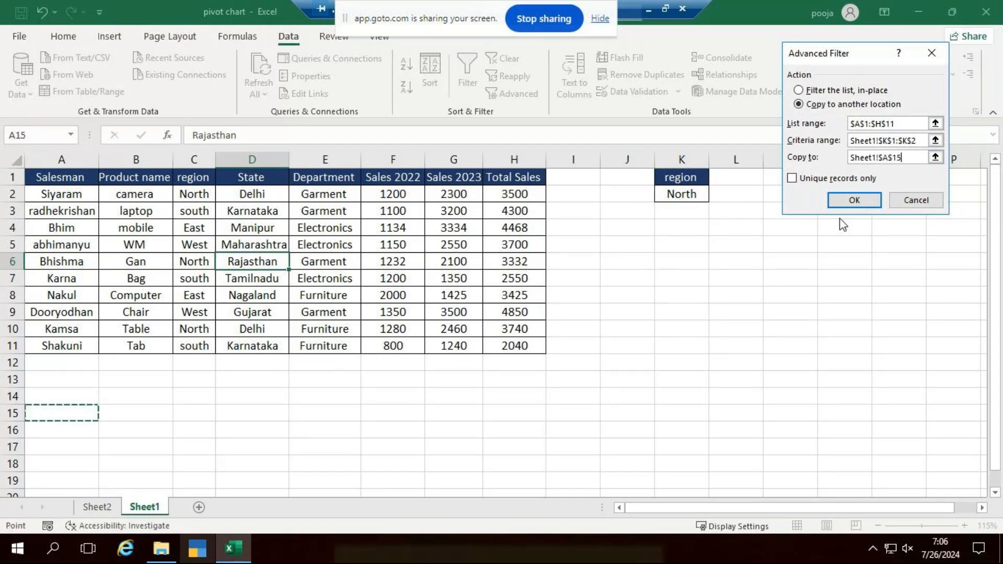
click(853, 200)
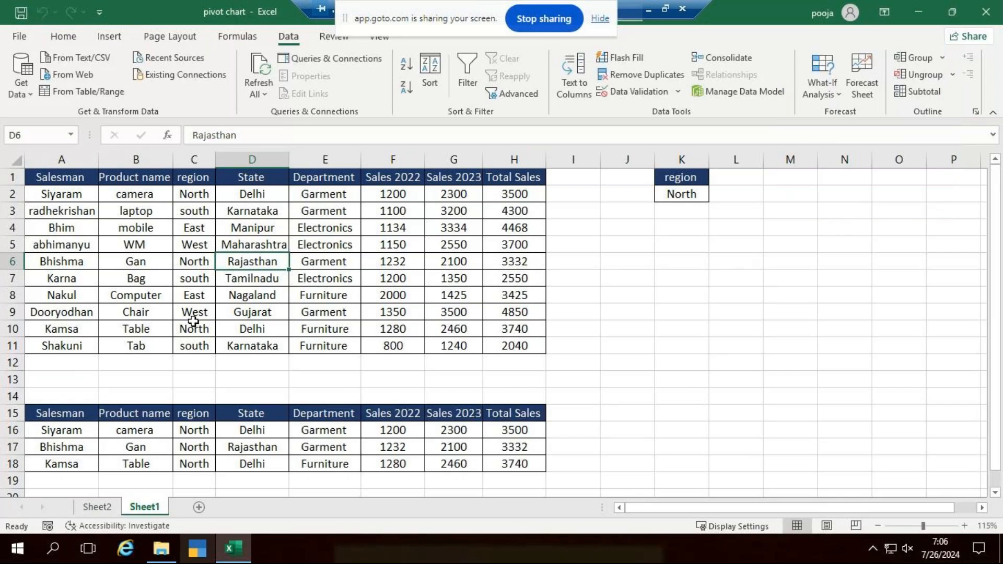
drag(59, 178, 515, 346)
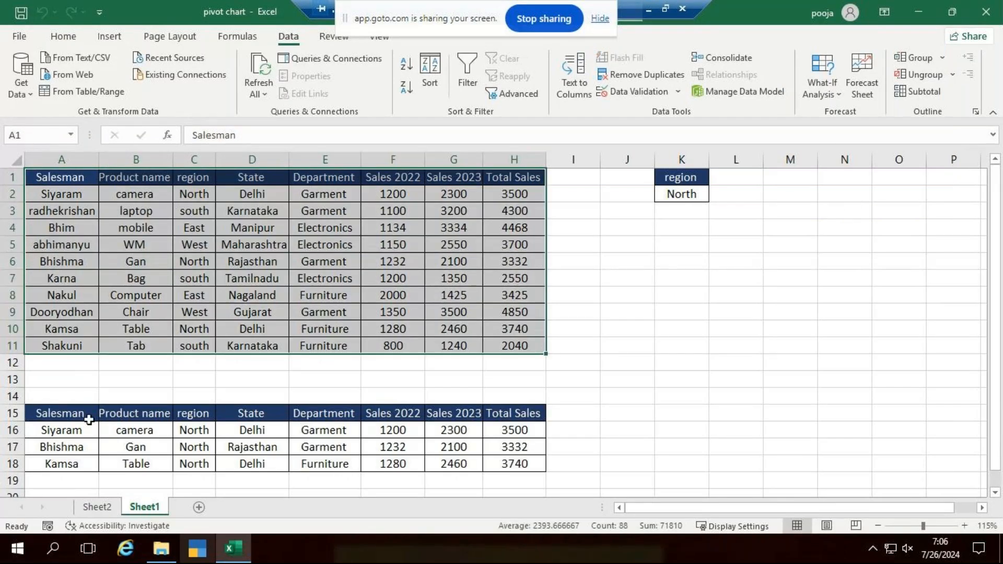
drag(88, 421, 544, 464)
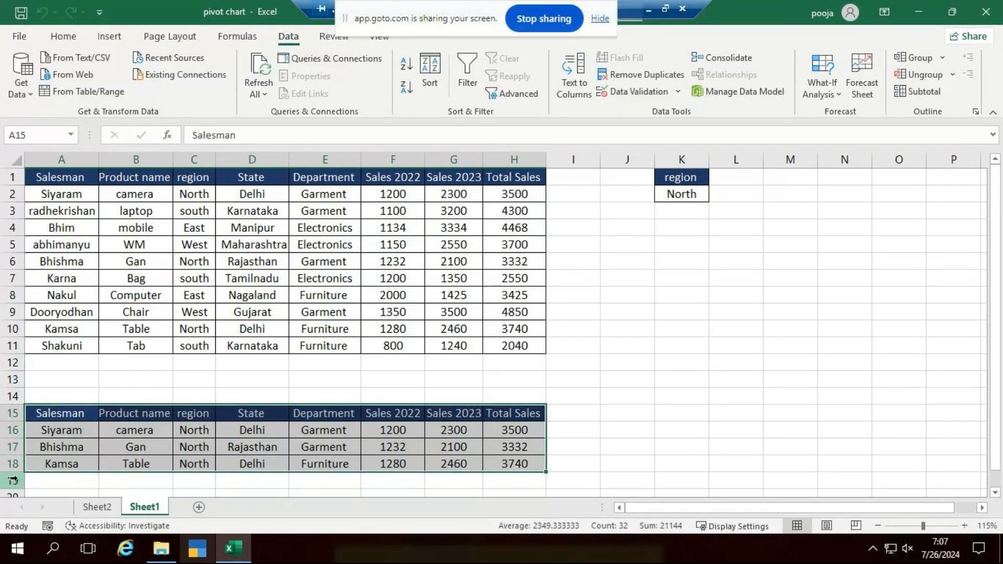
click(572, 337)
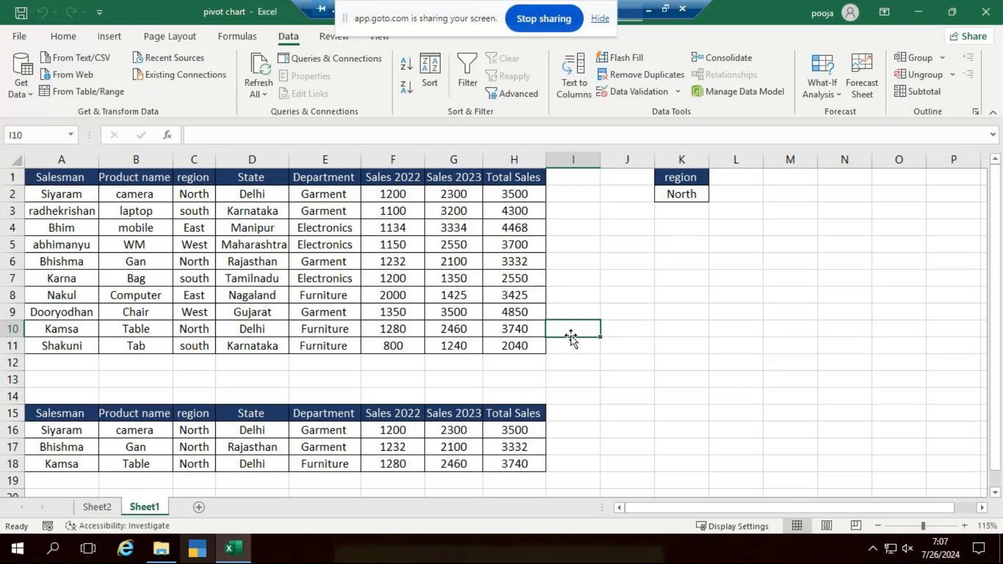
Step: Add a second criterion at L1 by copying the Department heading and Garment cell from E1:E2, and fit column L's width
click(735, 180)
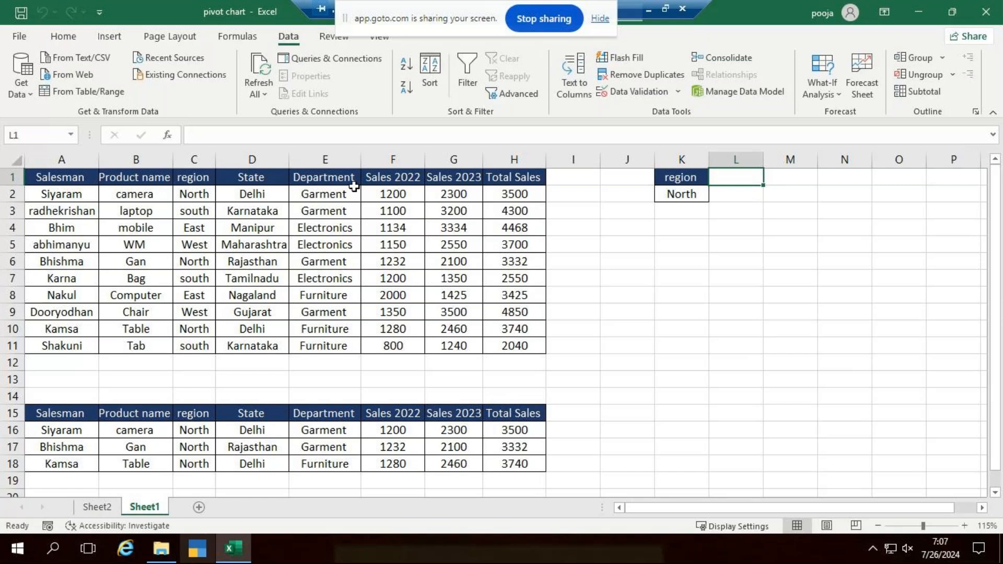
drag(352, 184, 349, 197)
key(ctrl+c)
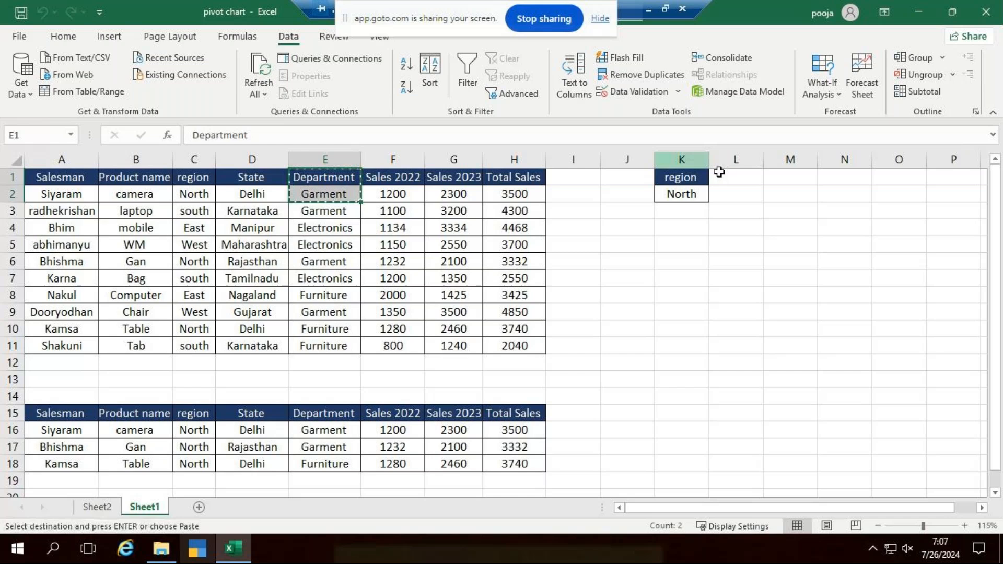
click(728, 177)
key(ctrl+v)
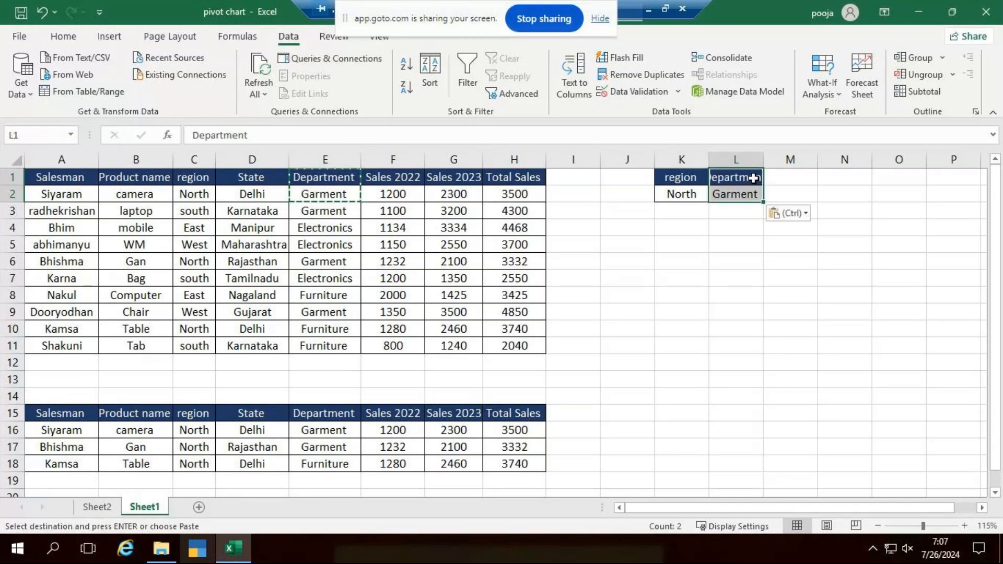
click(815, 259)
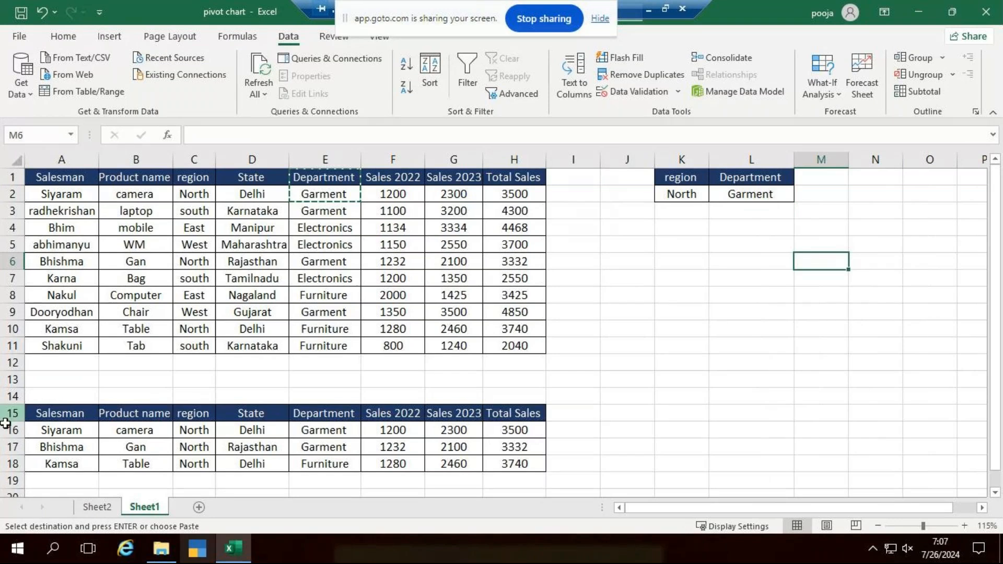
Step: Delete the previously filtered records in rows 15 to 18
drag(5, 418, 2, 465)
key(Delete)
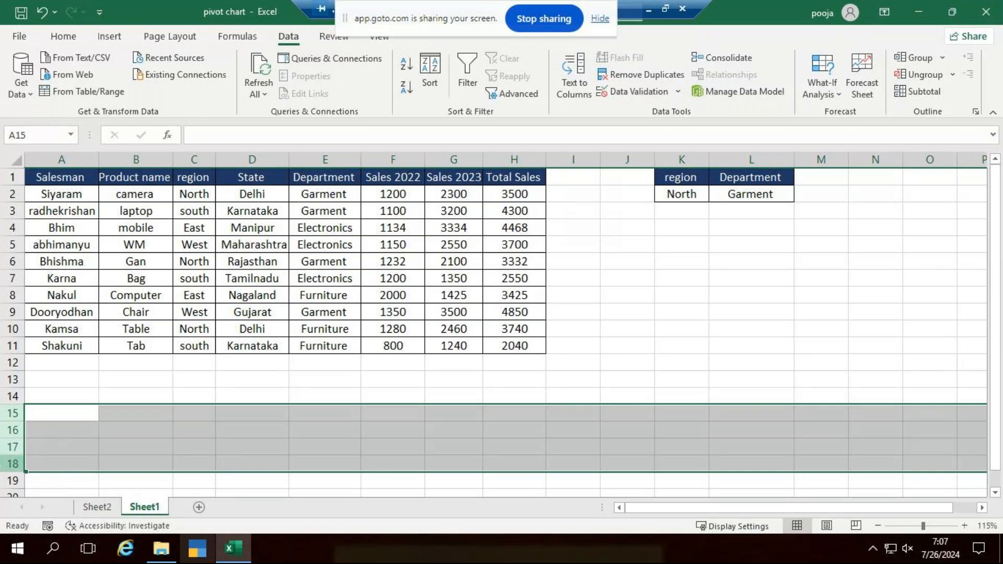
click(751, 261)
Step: Set up a new Advanced Filter on list range A1:H11 that copies its results to another location
click(251, 261)
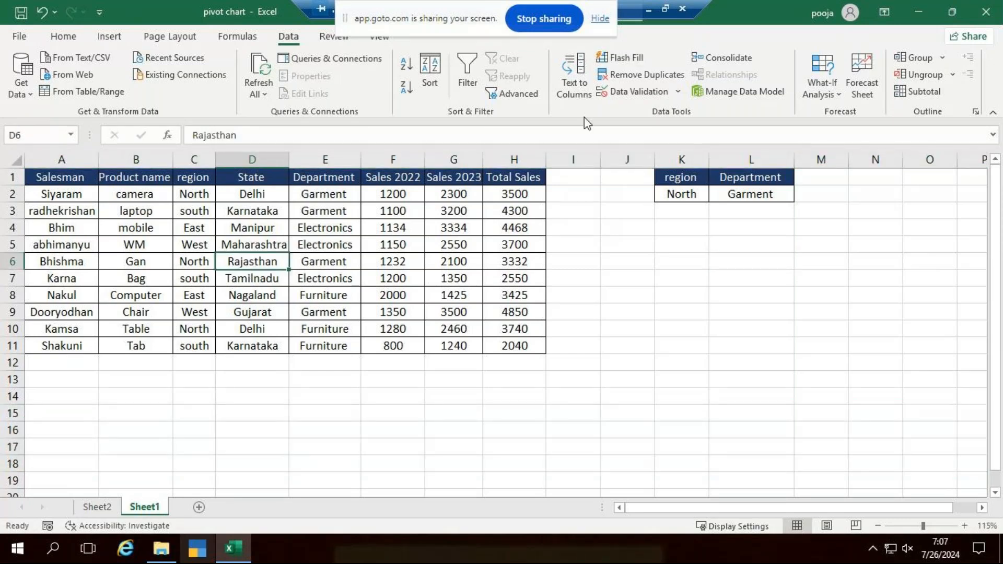
click(545, 94)
drag(826, 53, 857, 54)
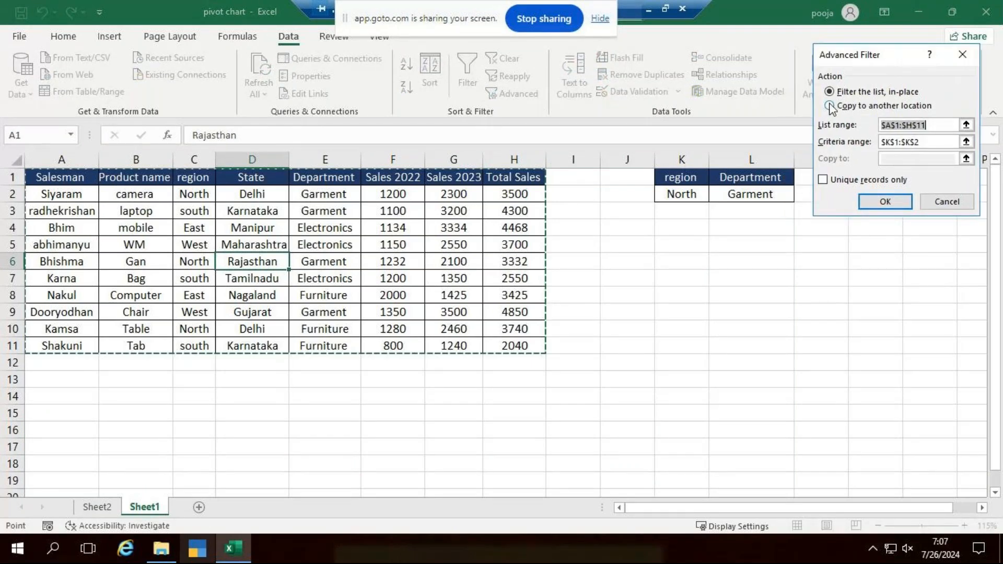
click(831, 107)
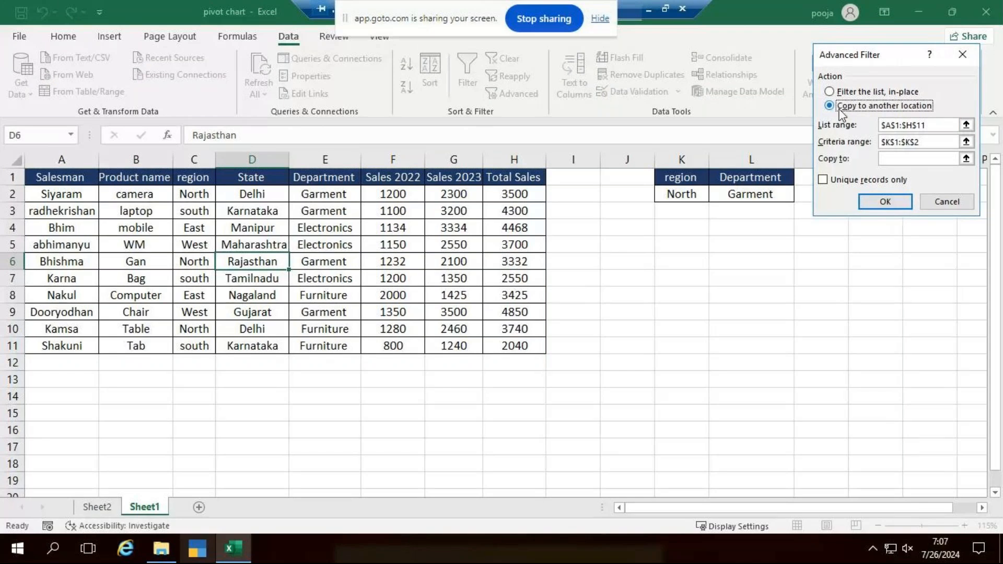
click(934, 123)
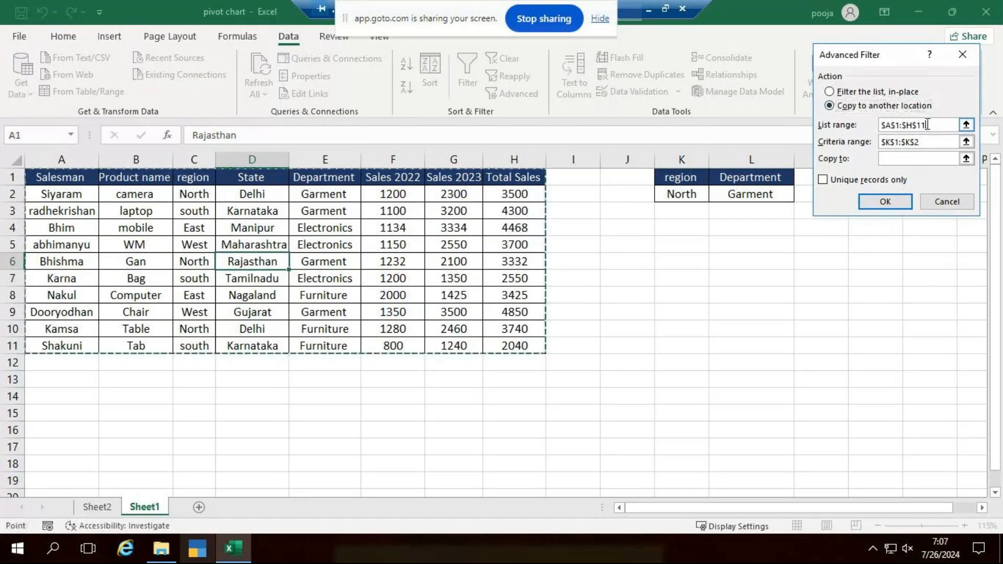
Step: Replace the Advanced Filter's criteria range with K1:L2 so it covers both the region and Department criteria
click(928, 139)
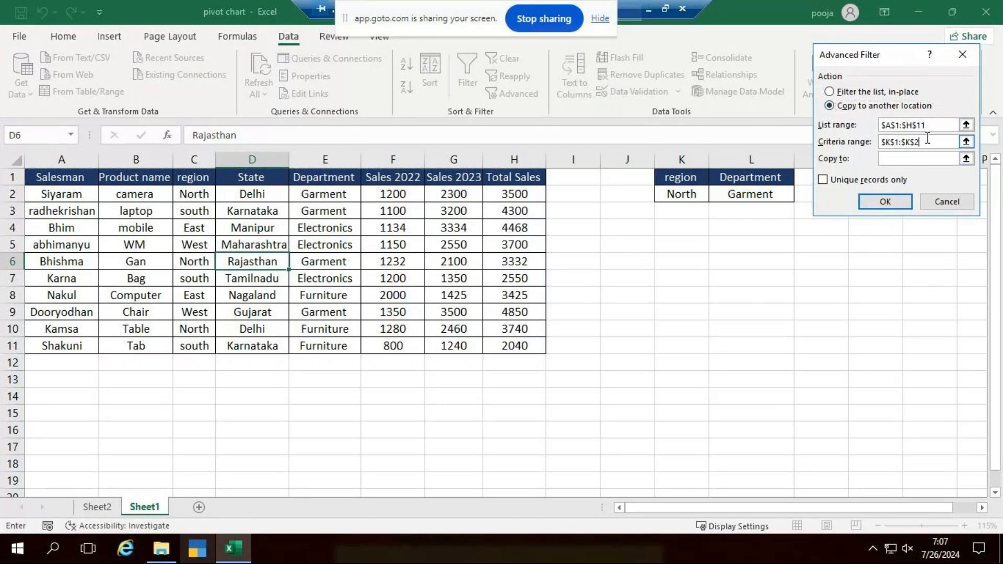
key(BackSpace)
key(BackSpace)
key(BackSpace)
key(BackSpace)
key(BackSpace)
key(BackSpace)
key(BackSpace)
key(BackSpace)
key(BackSpace)
click(966, 141)
drag(679, 178, 738, 195)
key(Return)
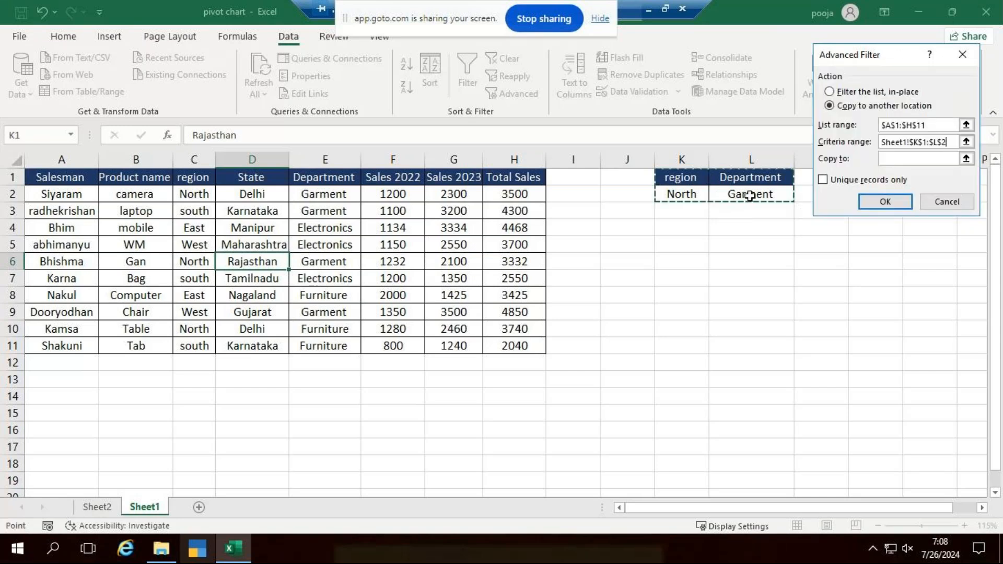
Step: Set cell A20 as the copy destination and run the Advanced Filter
click(894, 162)
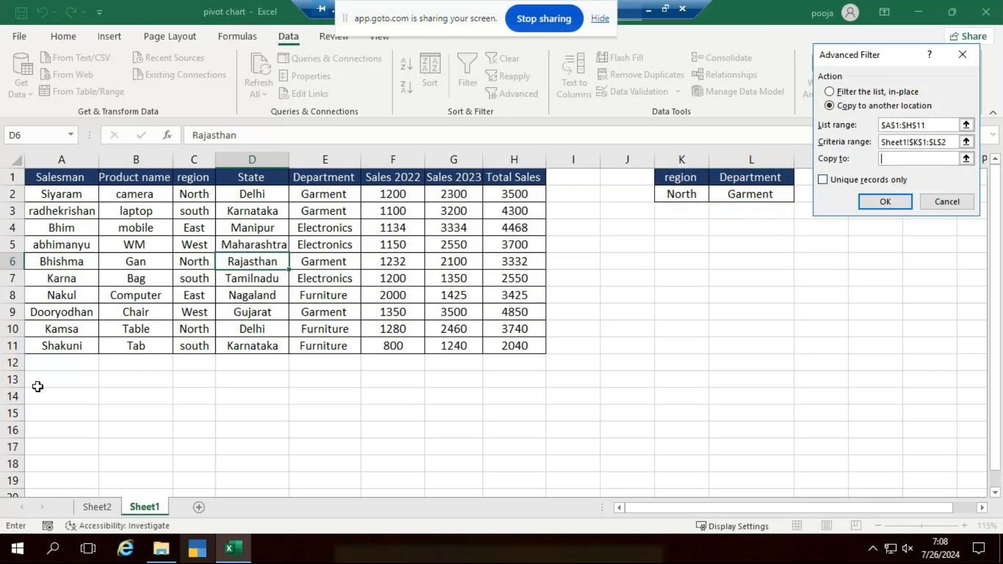
click(49, 453)
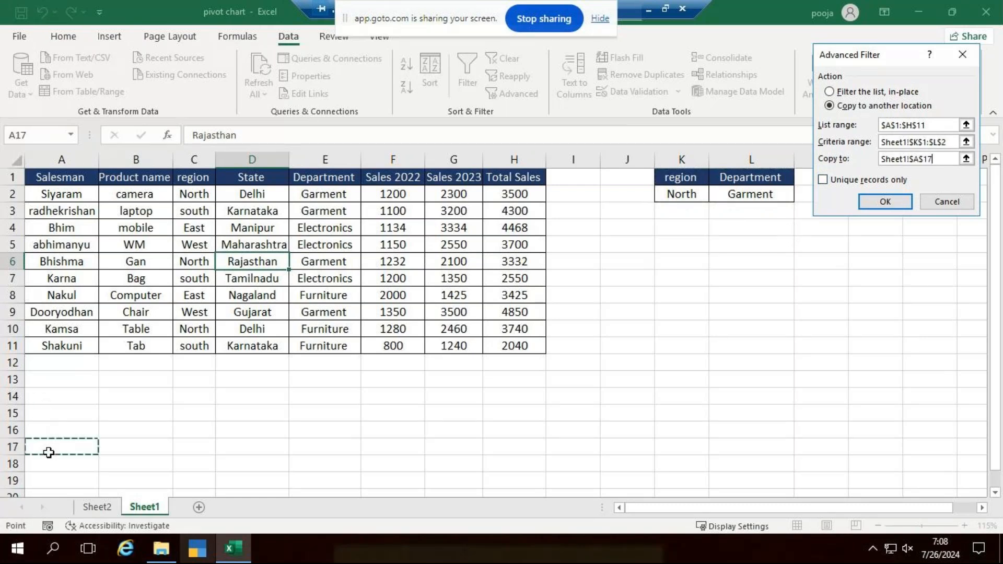
click(576, 376)
click(573, 430)
scroll(332, 415, down, 1)
click(61, 446)
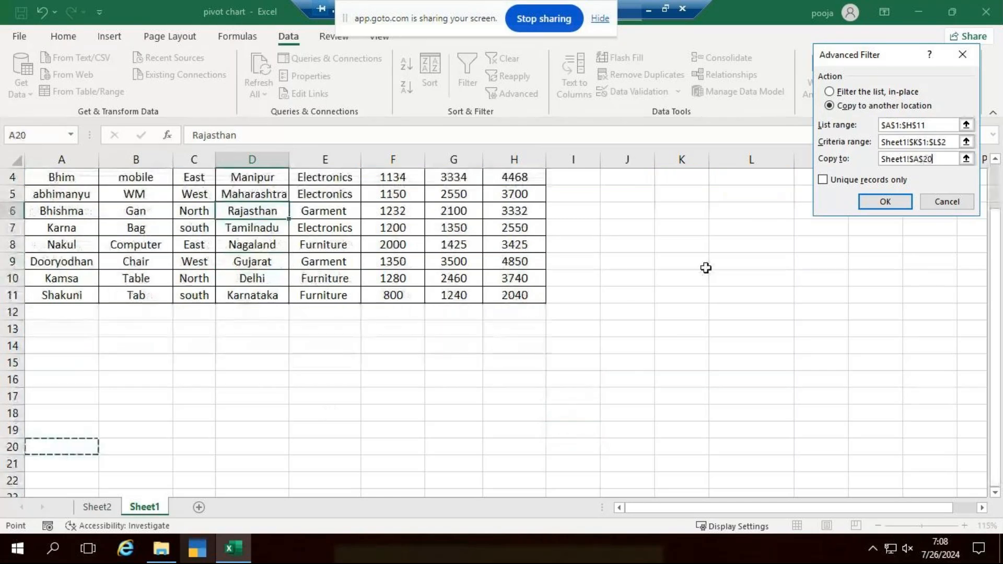
click(886, 203)
scroll(333, 365, down, 2)
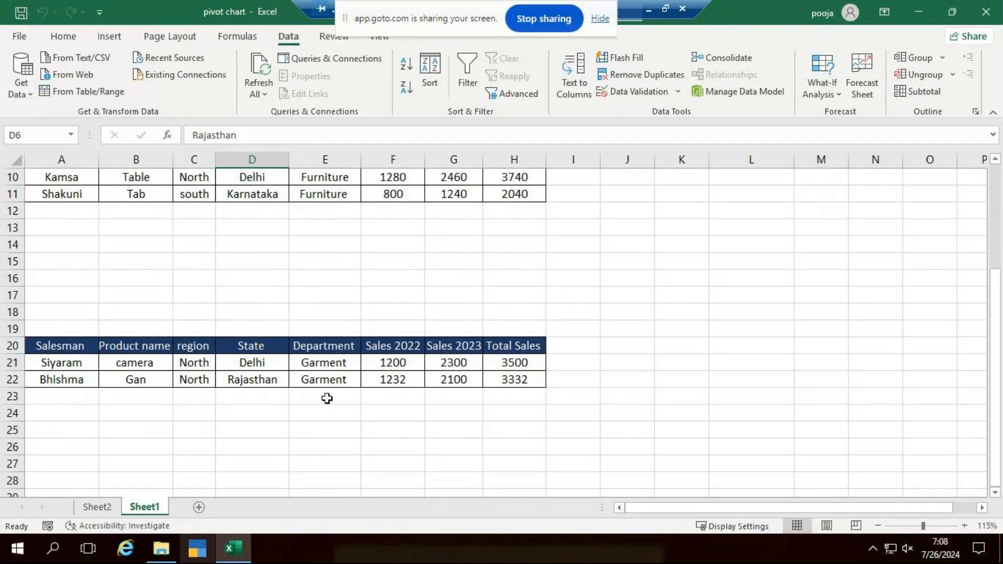
scroll(405, 359, up, 3)
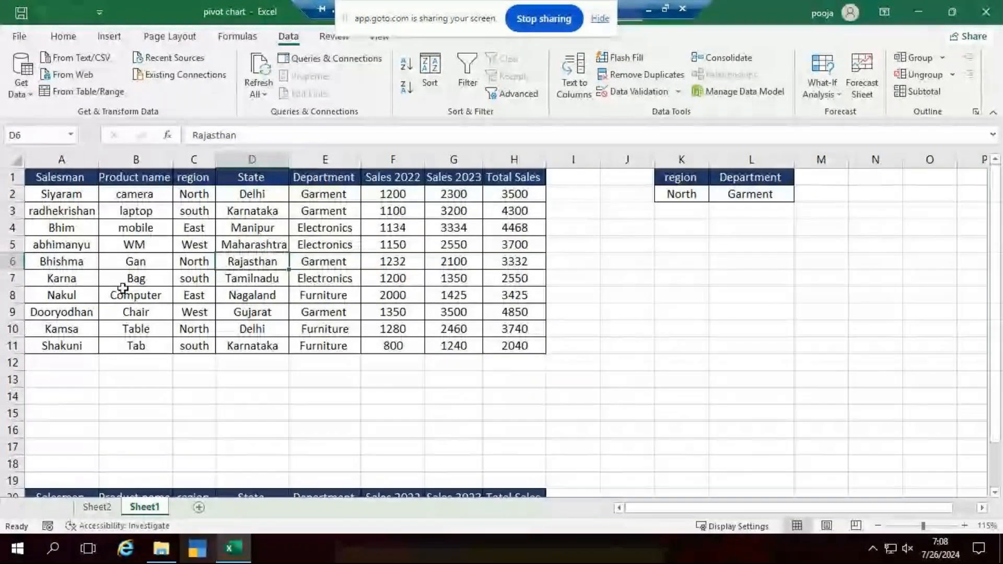
Step: Delete five blank rows at row 14, between the sales table and the filtered records
click(12, 396)
key(ctrl+minus)
key(ctrl+minus)
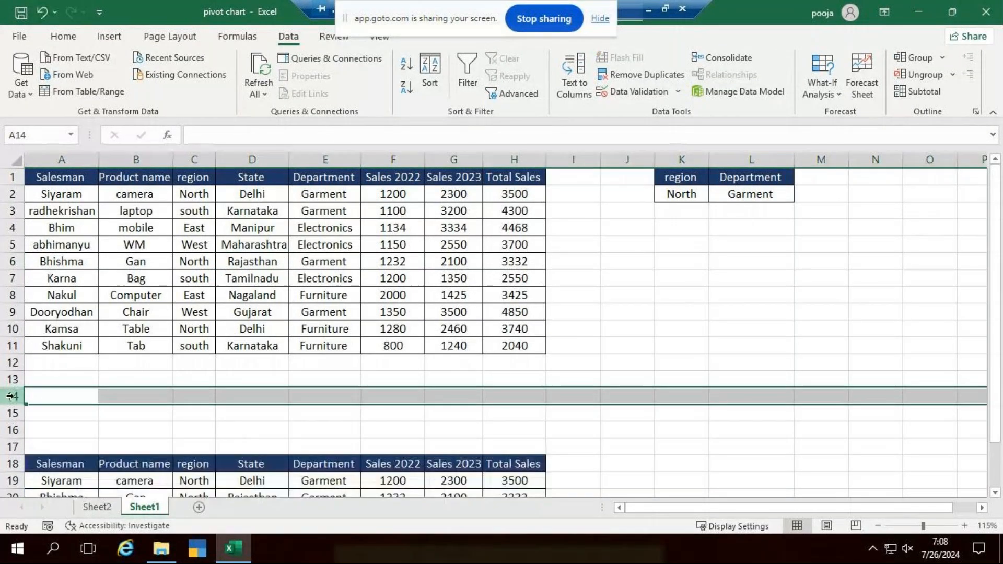
key(ctrl+minus)
key(ctrl+minus)
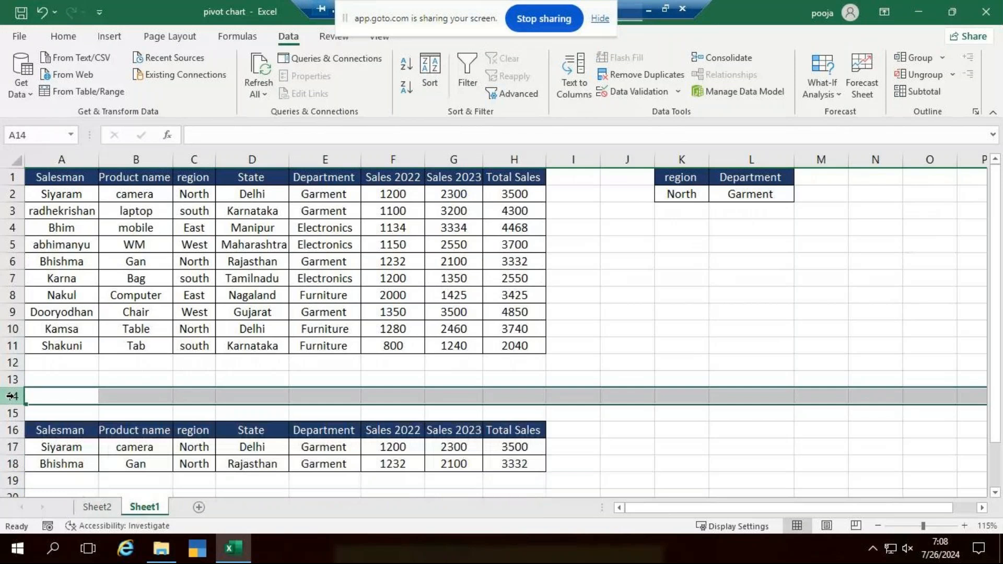
key(ctrl+minus)
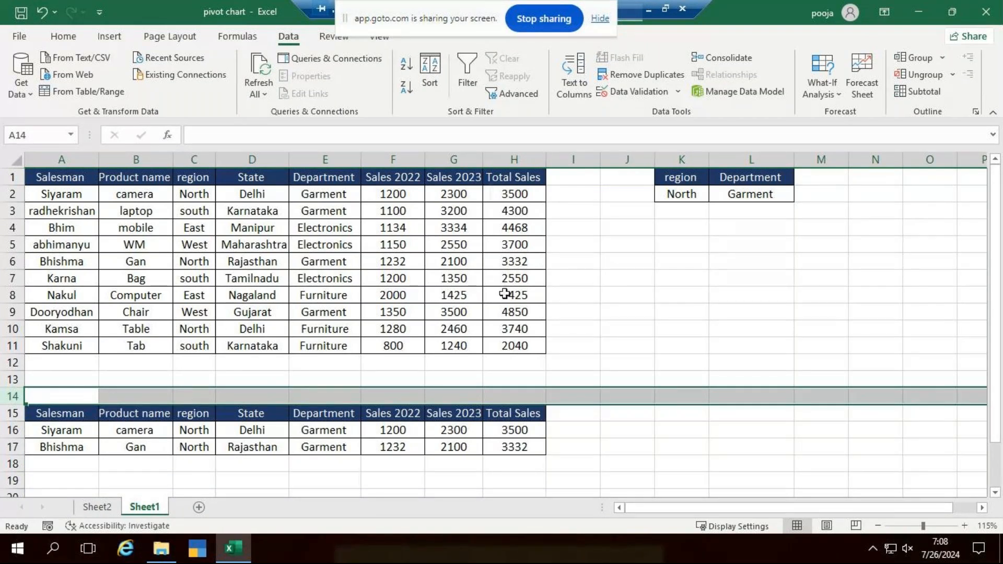
Step: Clear the filtered records in rows 15 to 17
click(691, 330)
click(684, 176)
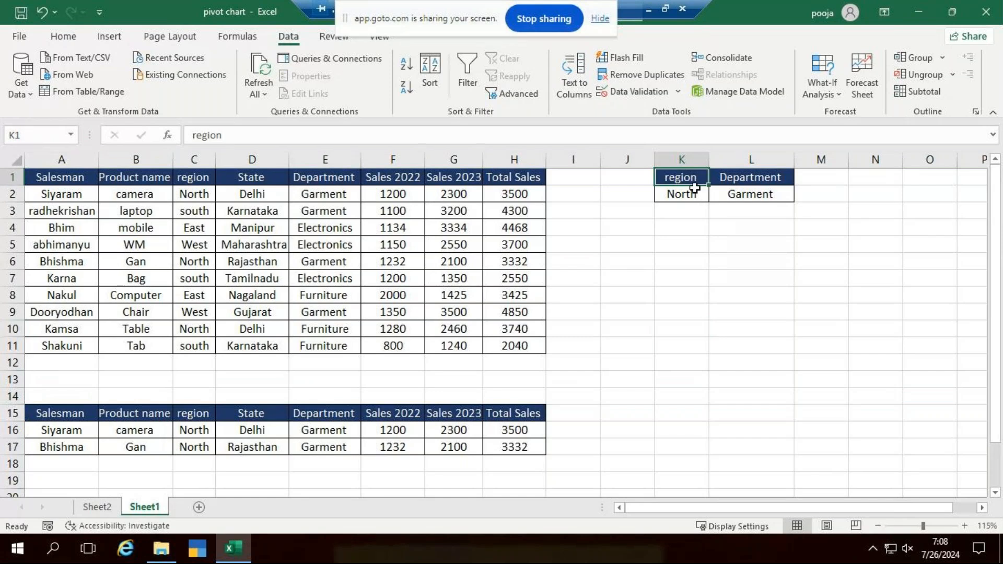
drag(694, 187, 750, 192)
click(679, 260)
drag(13, 413, 5, 450)
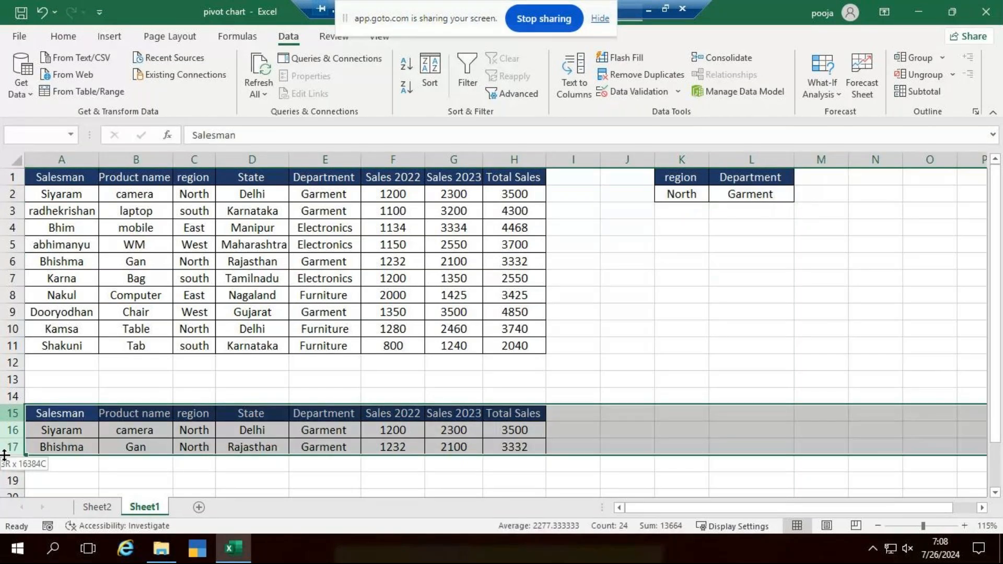
key(Delete)
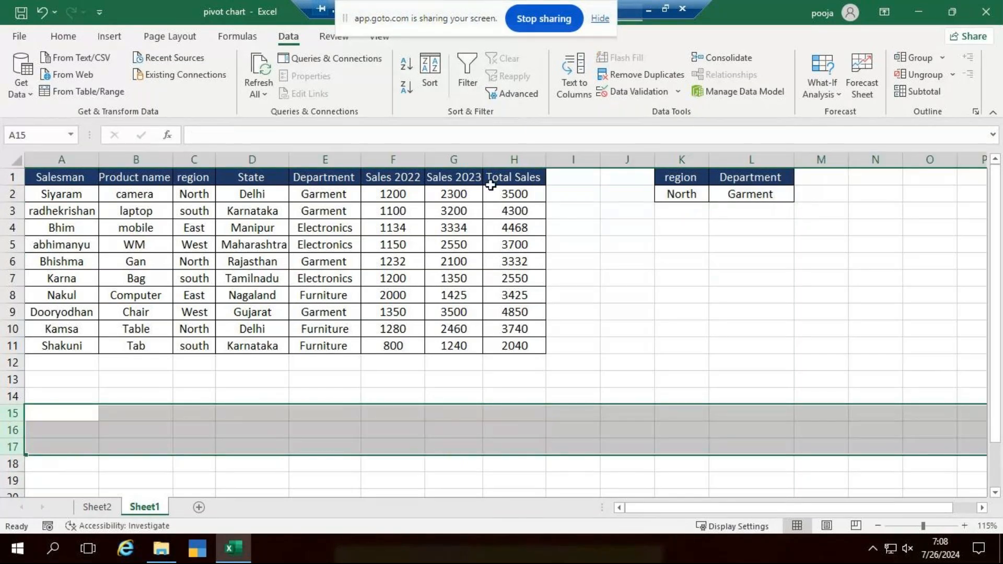
Step: Copy the Total Sales heading from H1 to K5 and widen column K to fit it
click(528, 181)
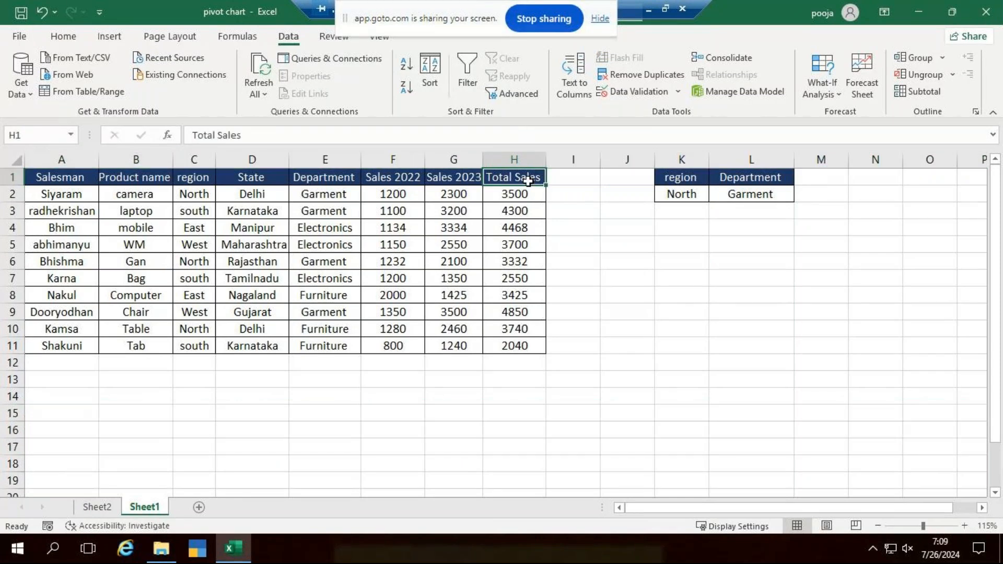
key(ctrl+c)
click(702, 249)
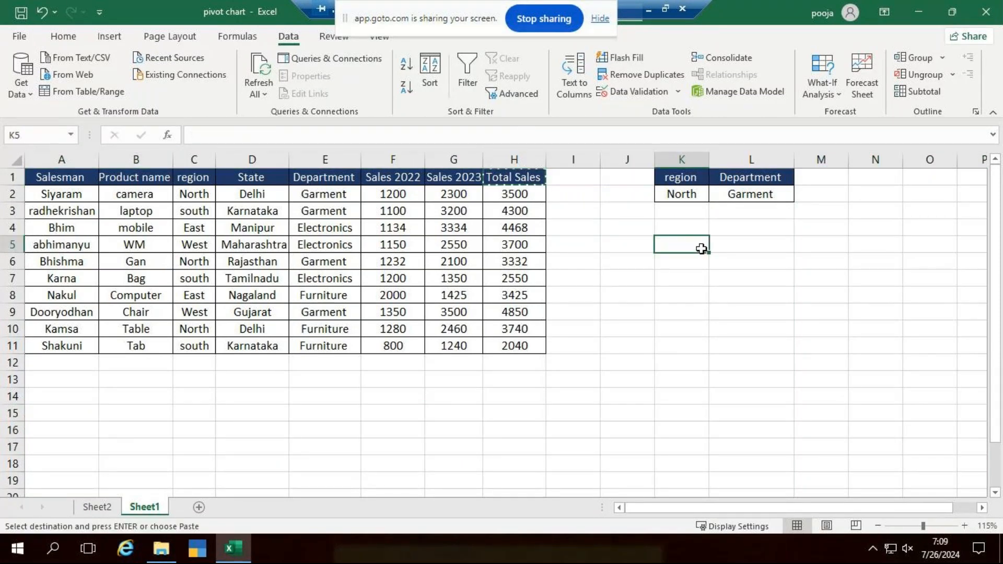
key(ctrl+v)
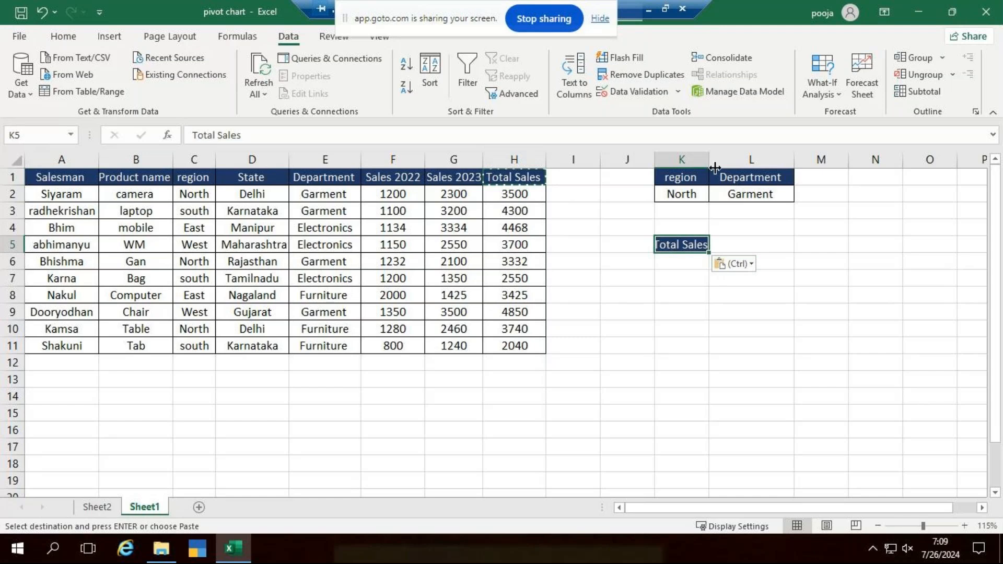
drag(710, 164, 719, 164)
Step: Enter the criterion >3500 in cell K6 under the Total Sales heading
key(Down)
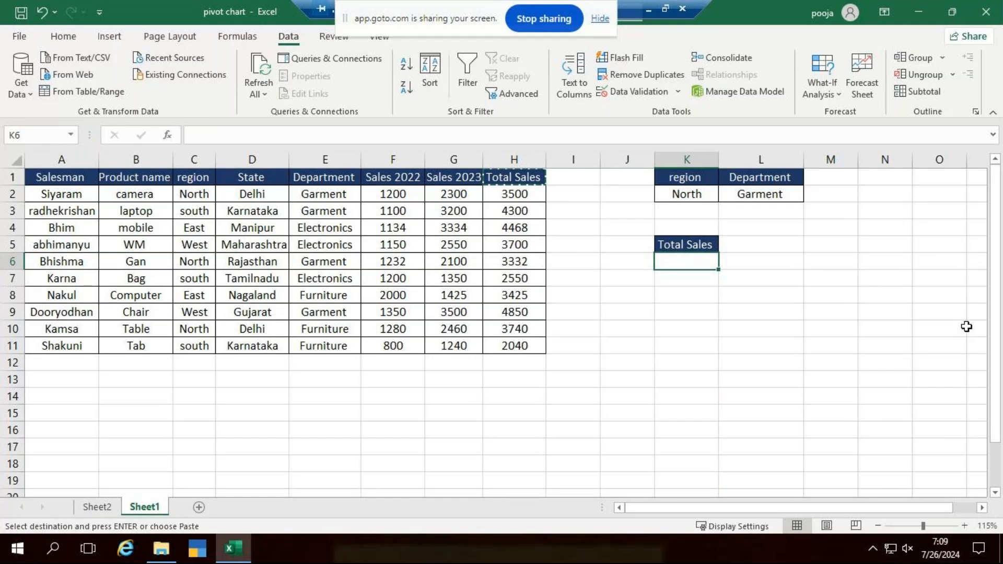
key(Escape)
text(>)
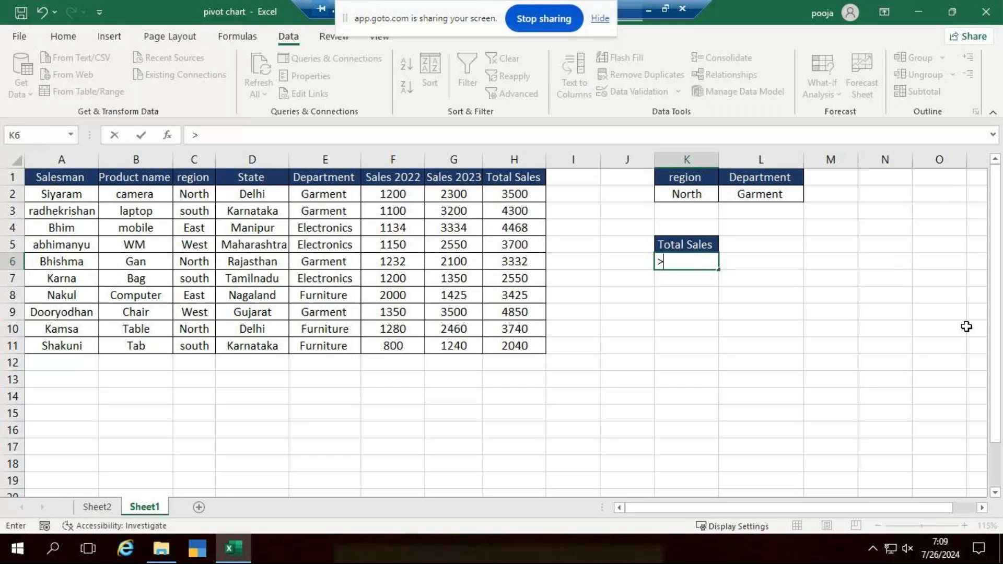
text(3500)
key(Return)
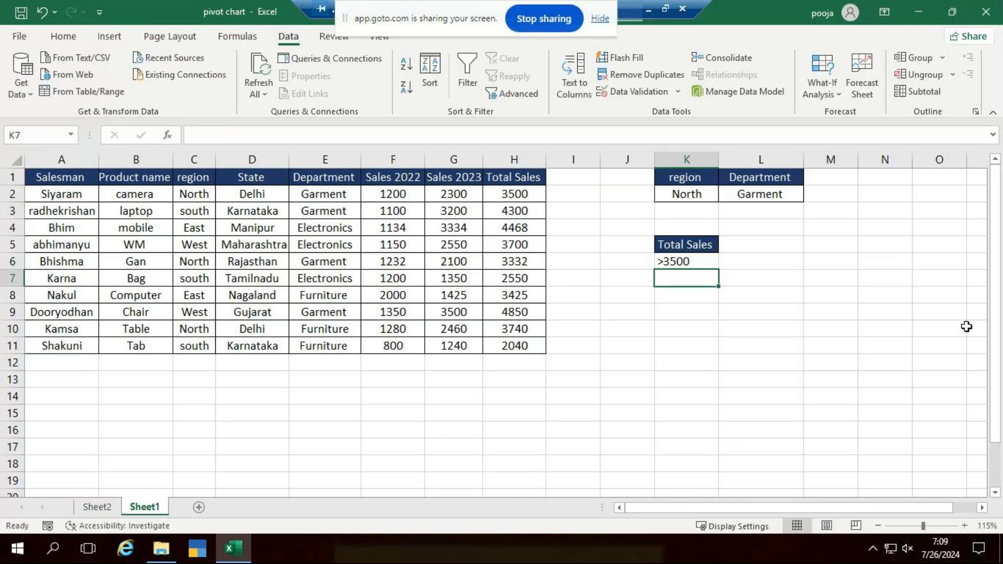
Step: Set up an Advanced Filter on list range A1:H11 that copies to another location, with criteria range K5:K6
click(238, 252)
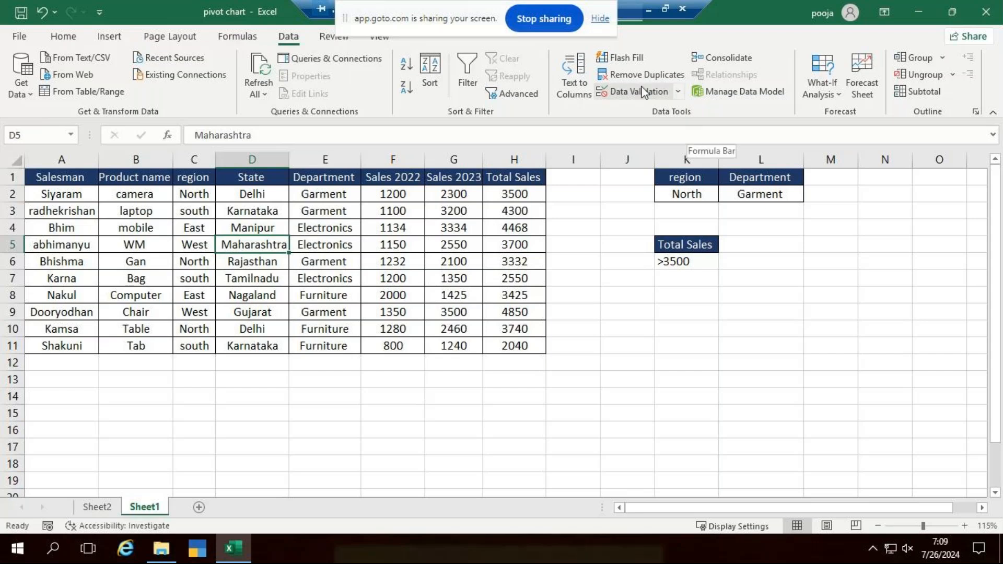
click(518, 94)
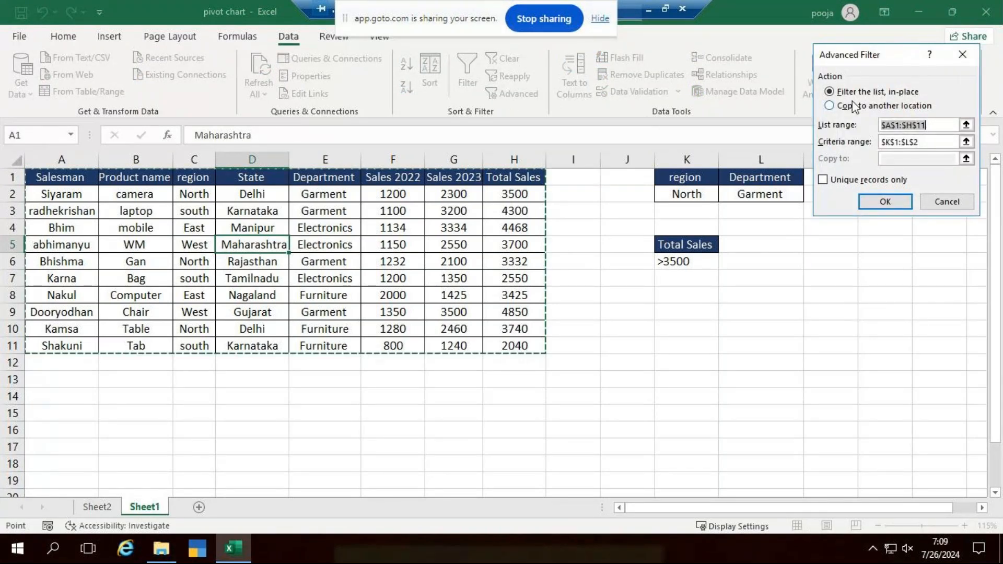
click(830, 105)
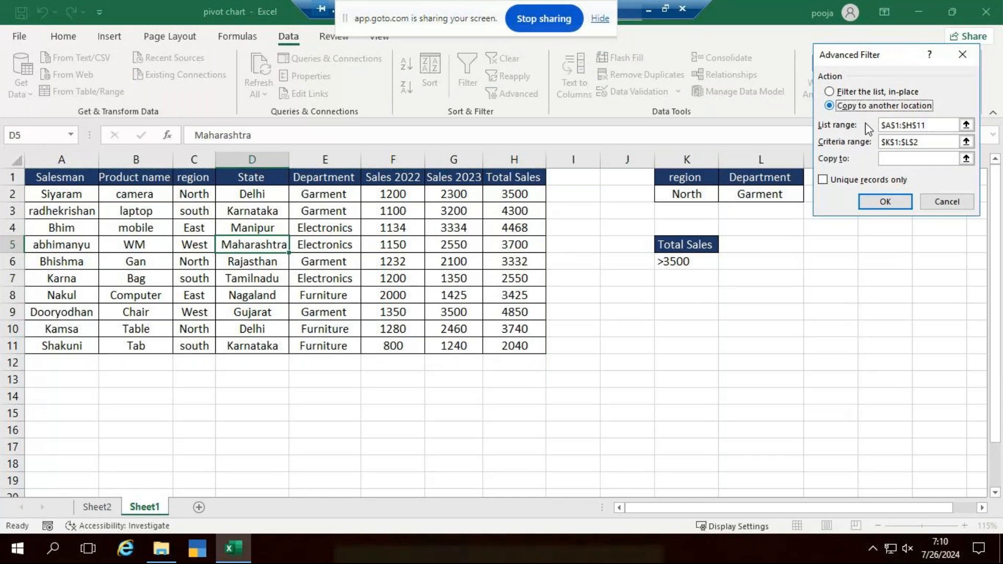
click(947, 125)
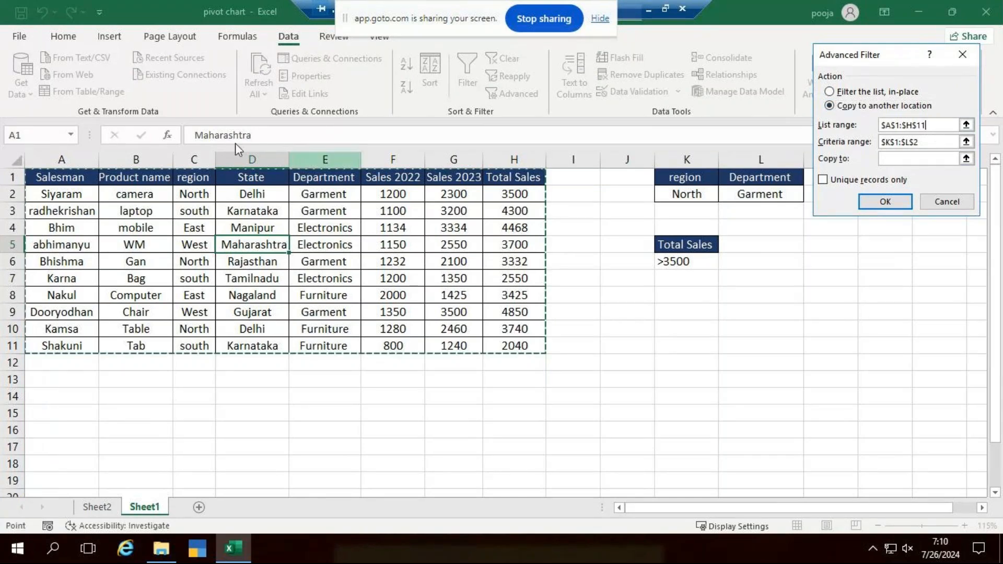
click(928, 141)
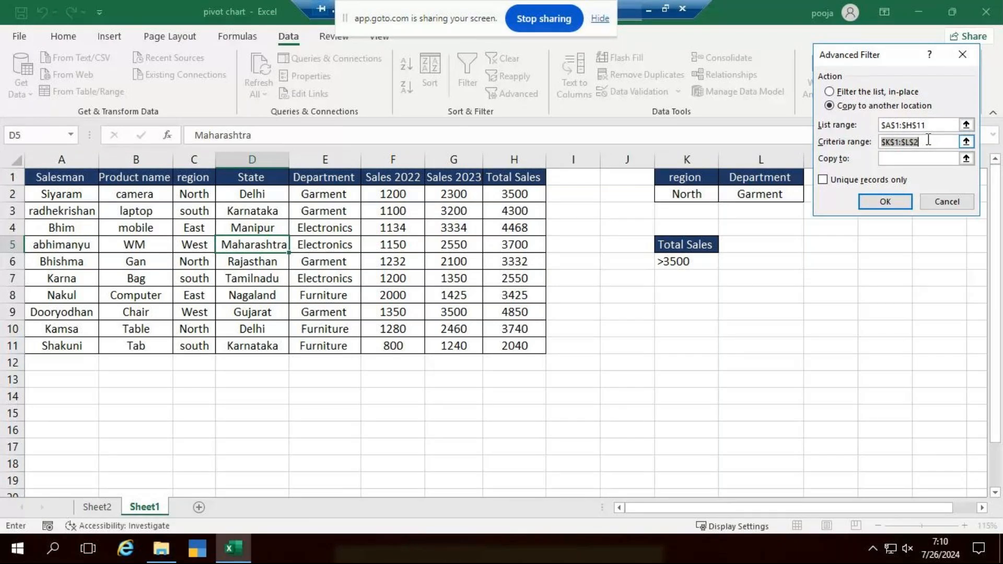
click(703, 245)
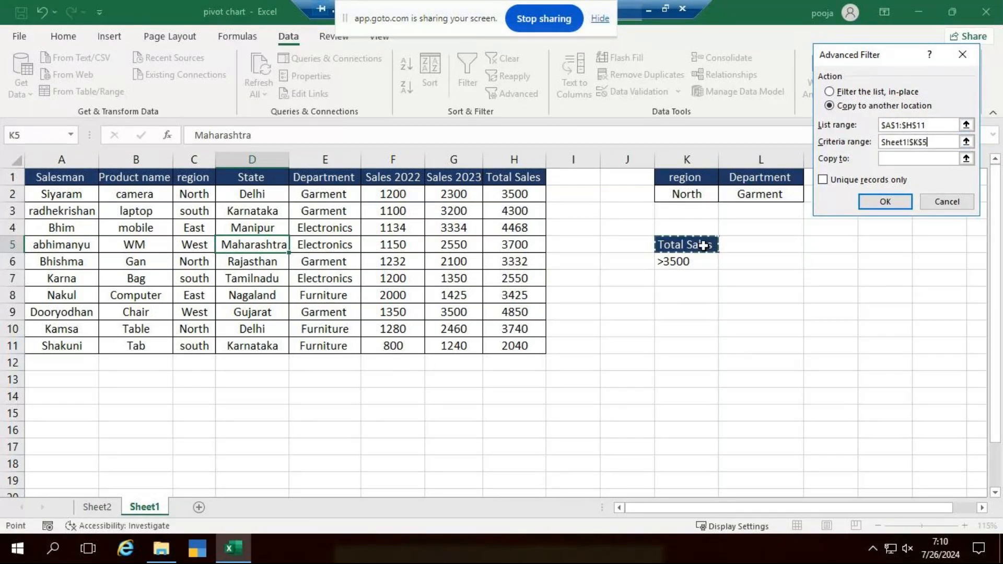
drag(703, 245, 704, 269)
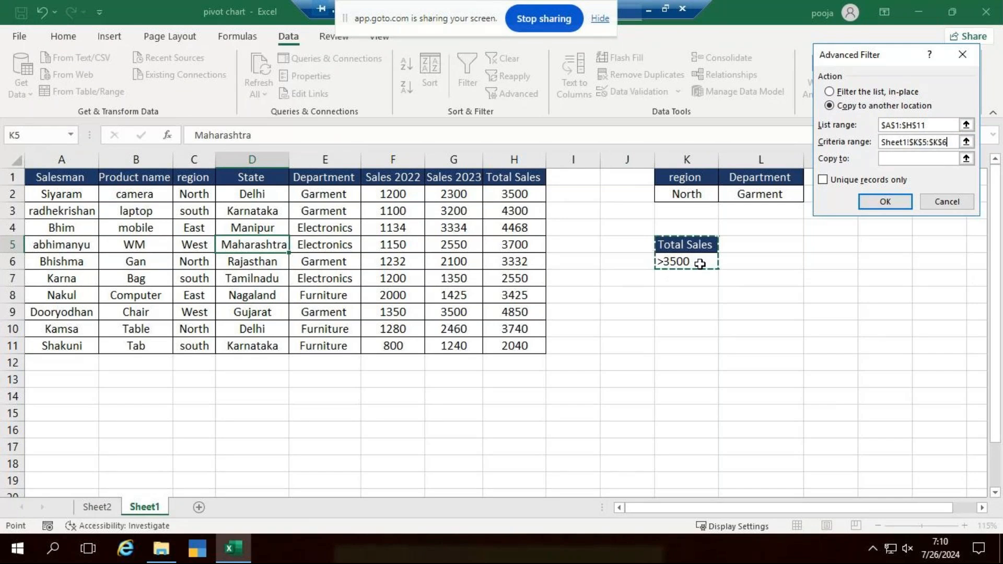
Step: Run the Advanced Filter with J8 as the copy destination, and widen column J to fit the salesman names
click(893, 160)
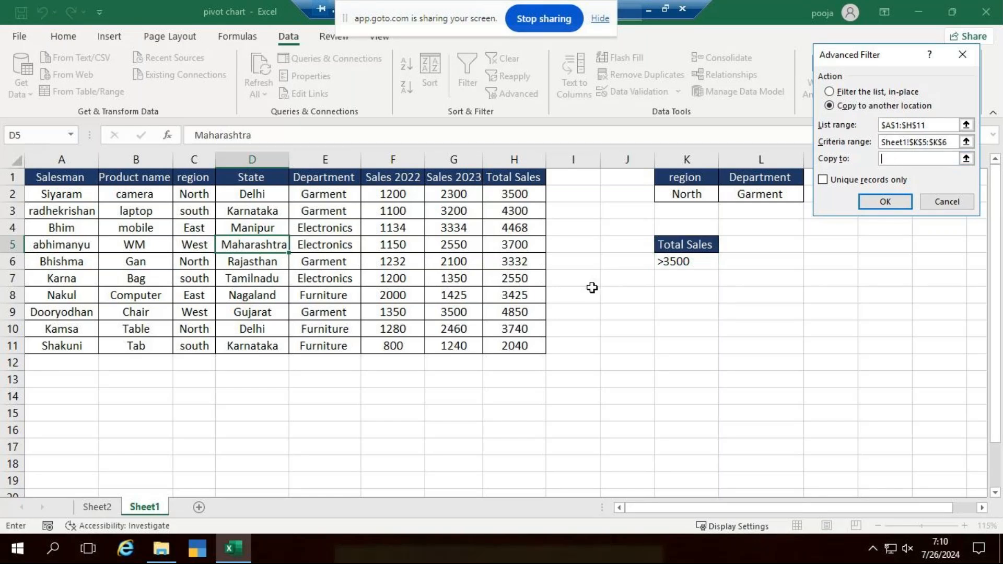
click(630, 296)
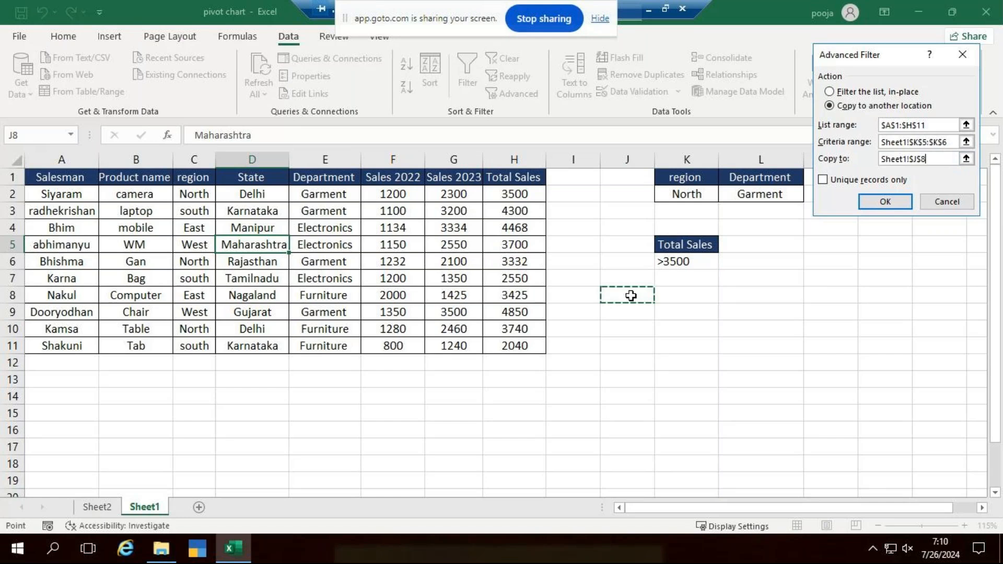
click(885, 202)
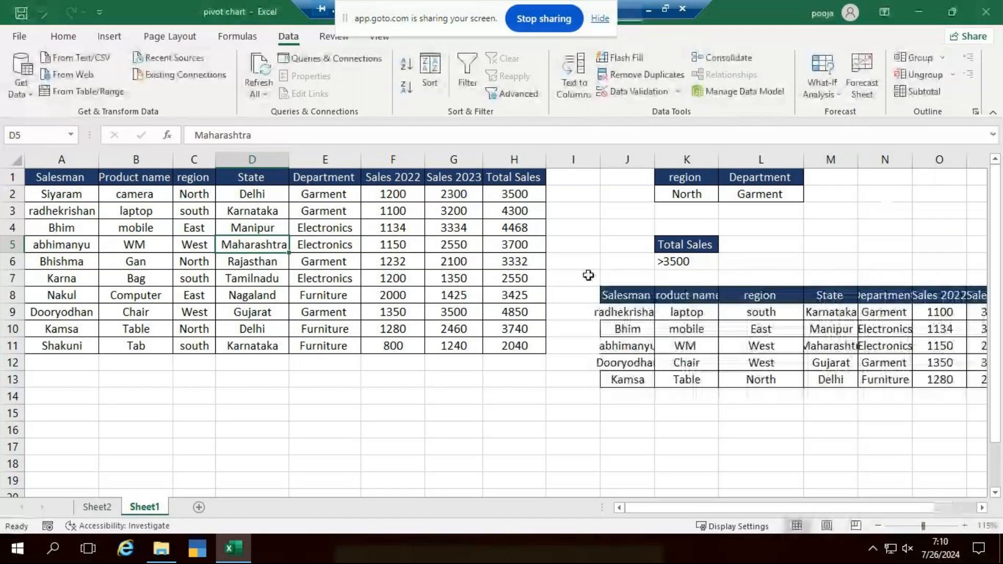
scroll(585, 275, down, 2)
drag(483, 158, 512, 162)
scroll(603, 227, up, 2)
scroll(651, 255, down, 1)
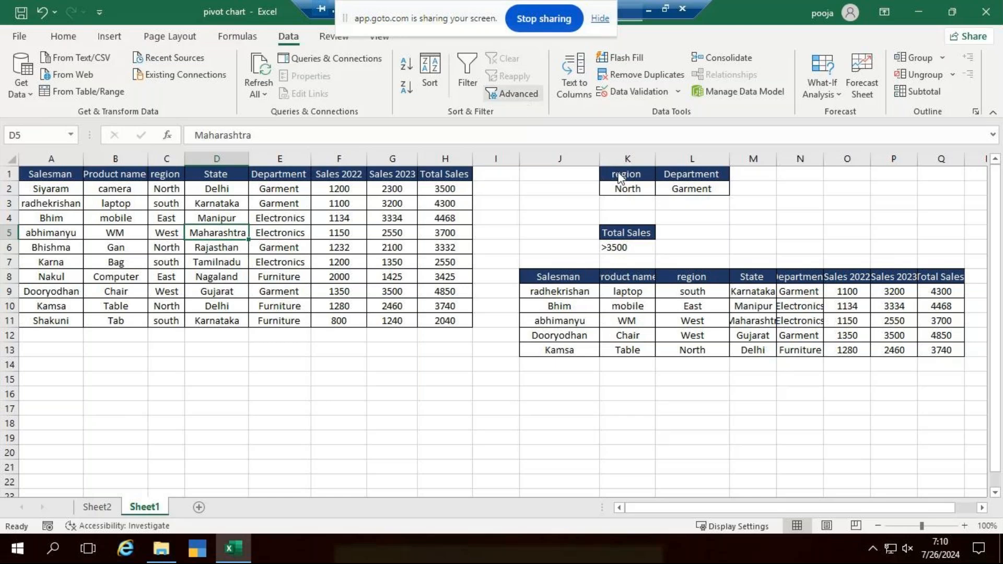
Step: Delete the eight columns J to Q containing the criteria ranges and the filtered records
click(541, 160)
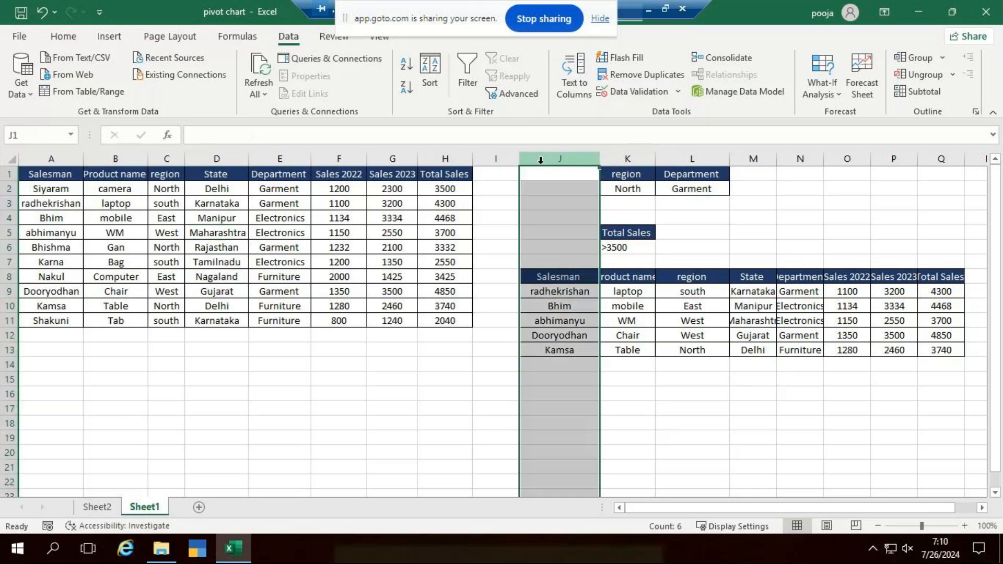
key(ctrl+minus)
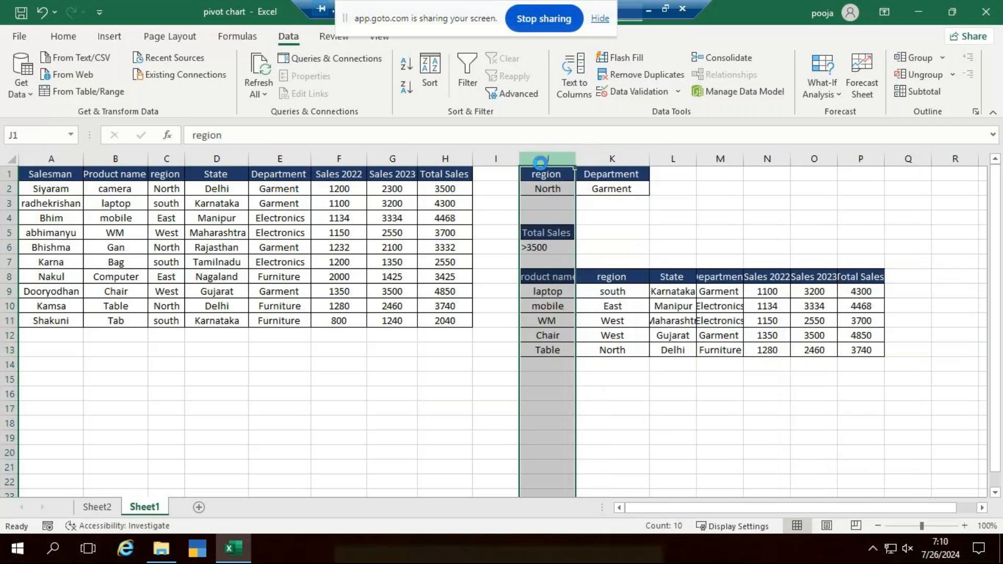
key(ctrl+minus)
key(ctrl+minus)
key(ctrl+minus)
key(ctrl+minus)
key(ctrl+minus)
key(ctrl+minus)
key(ctrl+minus)
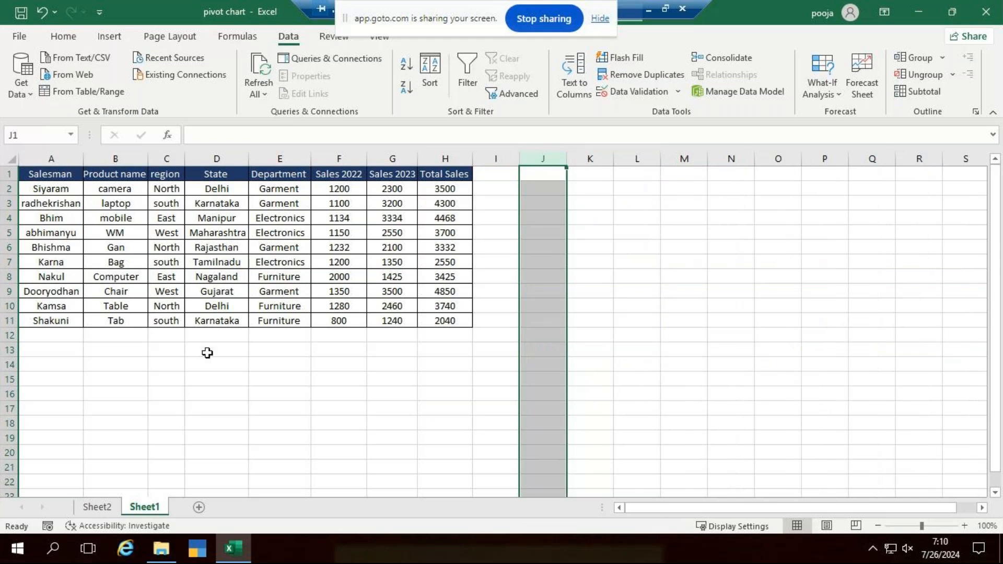
ctrl+scroll(207, 353, up, 3)
drag(645, 508, 596, 514)
click(789, 308)
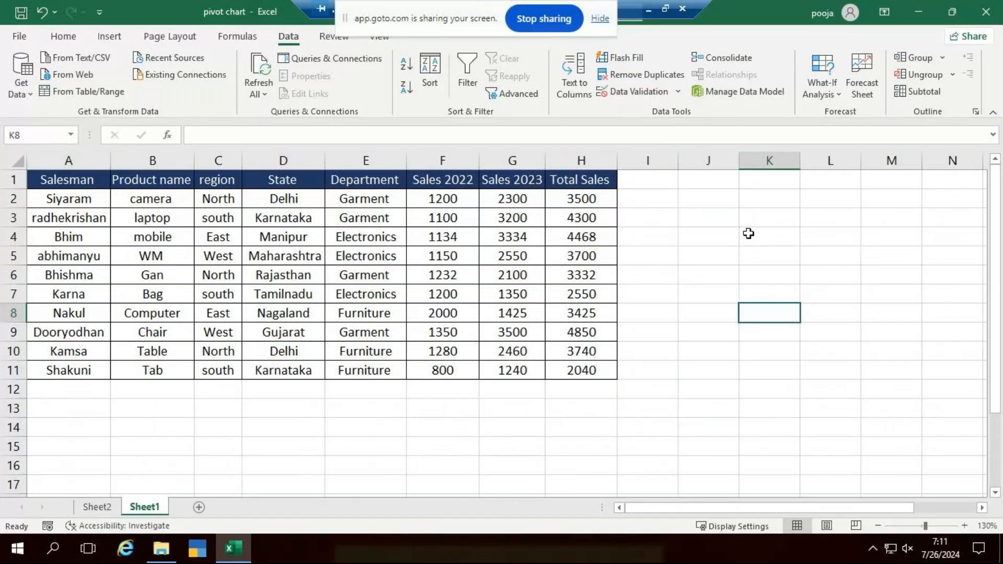
click(754, 194)
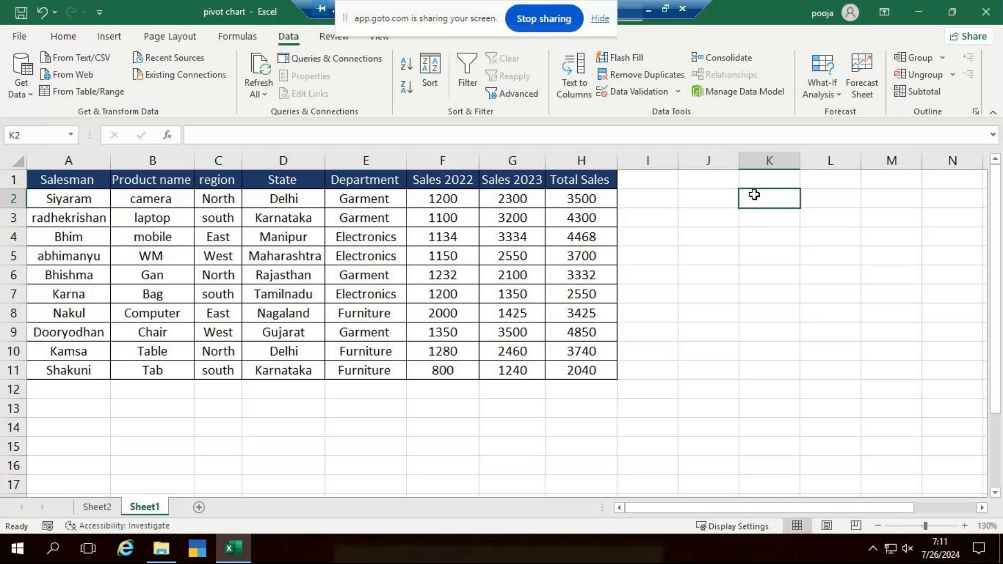
Step: Copy the Total Sales heading and the cell beneath it to K1:K2, and clear the contents of K2
text(D)
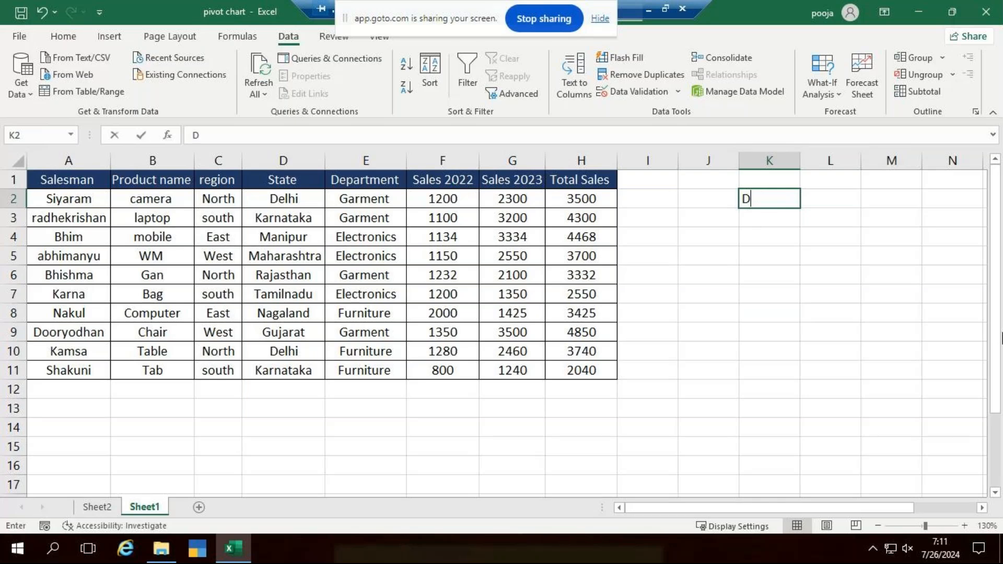
key(BackSpace)
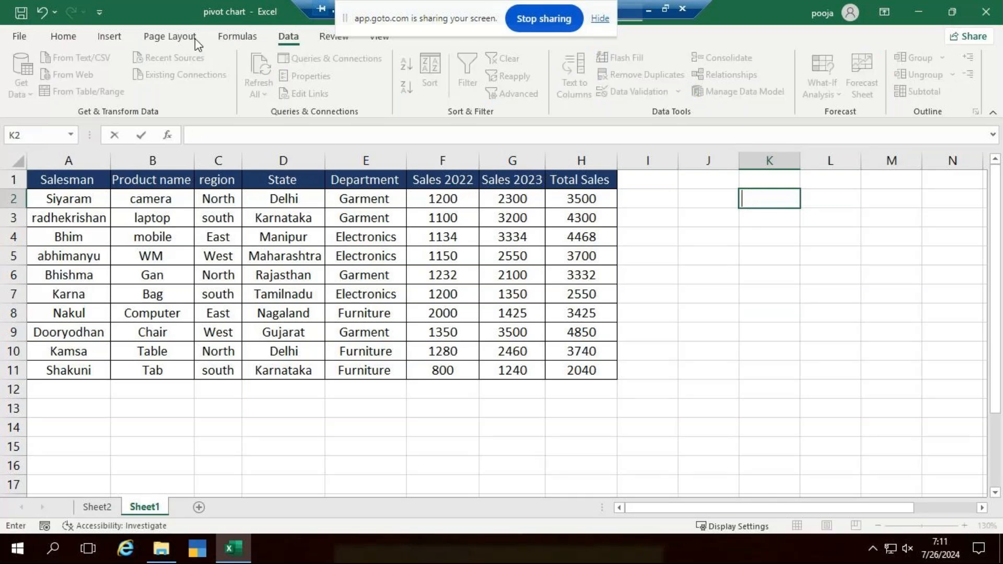
drag(582, 180, 583, 205)
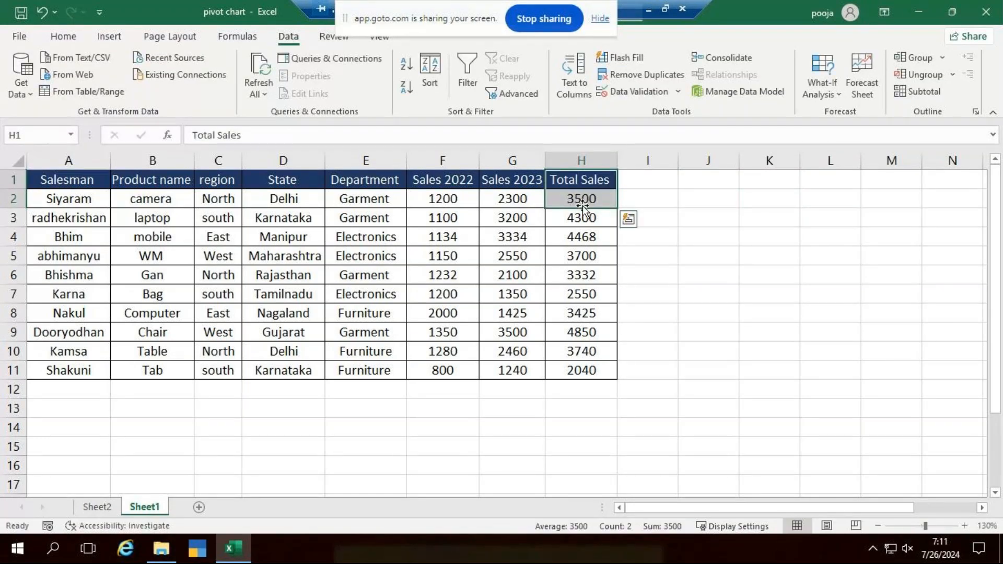
key(ctrl+c)
click(783, 186)
key(ctrl+v)
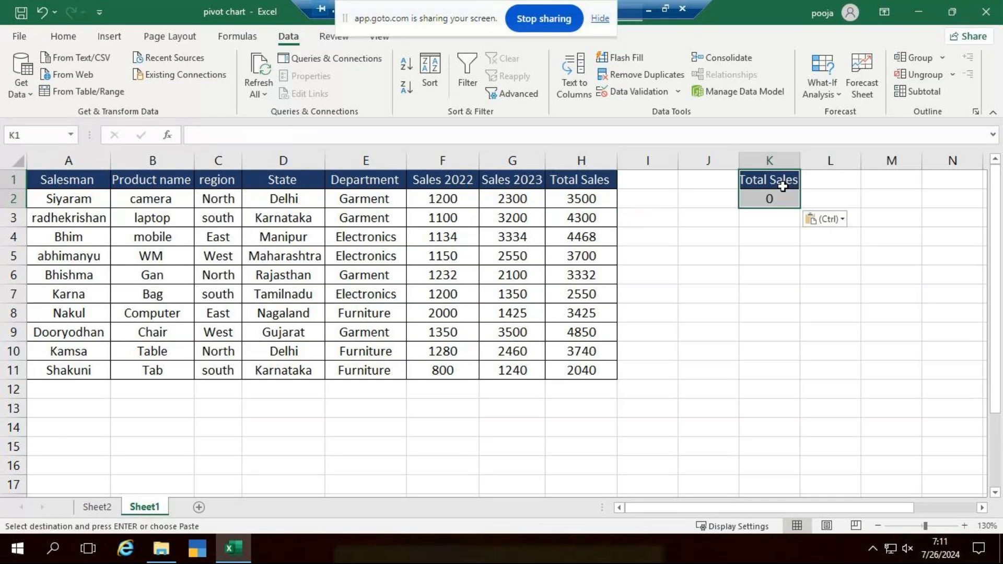
click(773, 201)
key(Escape)
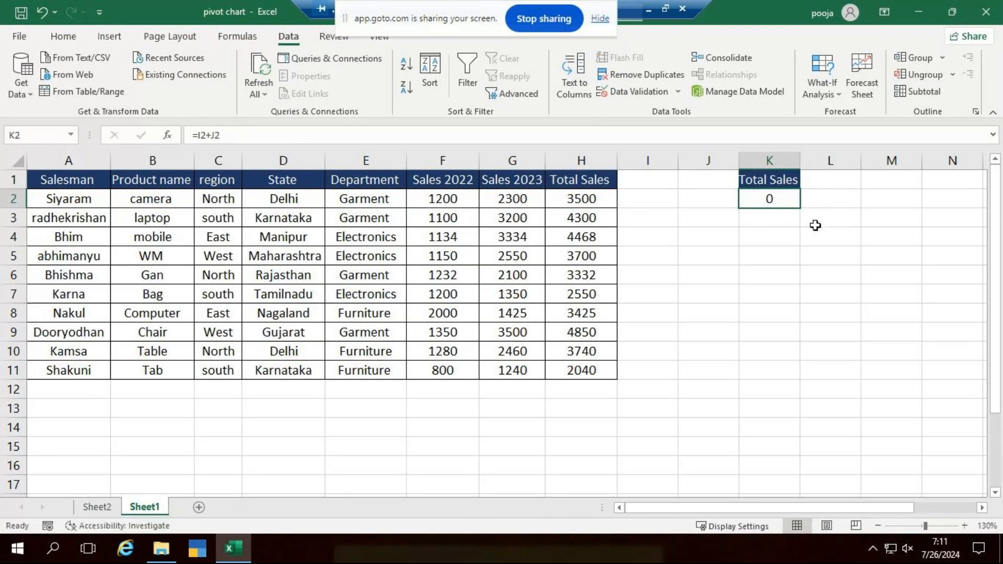
key(Delete)
click(889, 254)
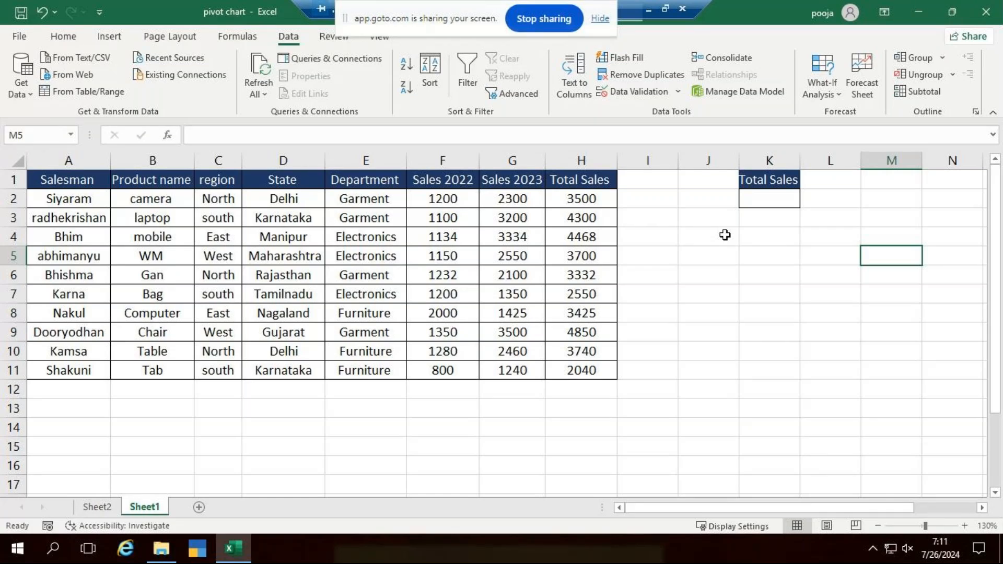
text(<)
key(Return)
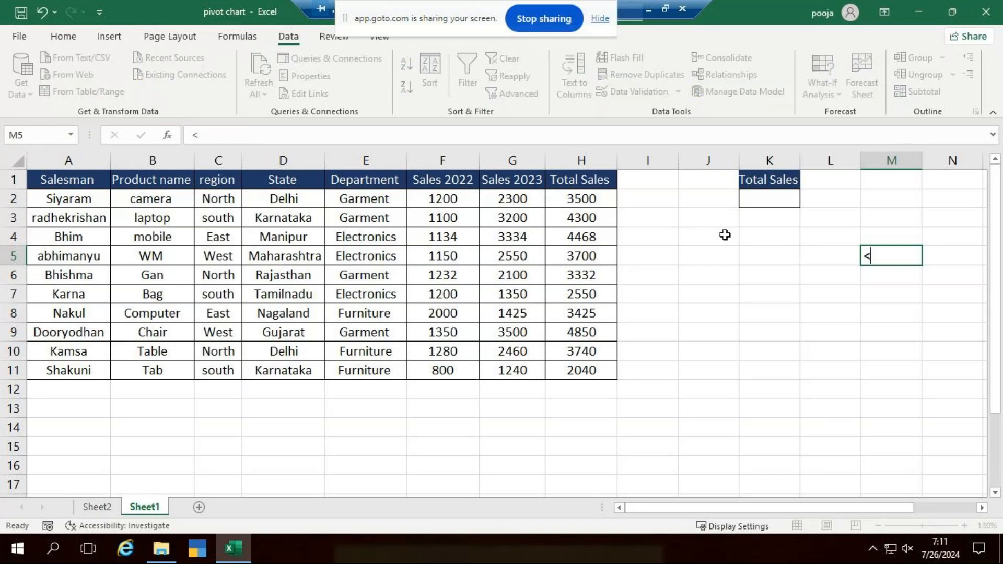
key(Escape)
Step: Enter the criterion <3000 in cell K2 under the copied Total Sales heading
click(751, 197)
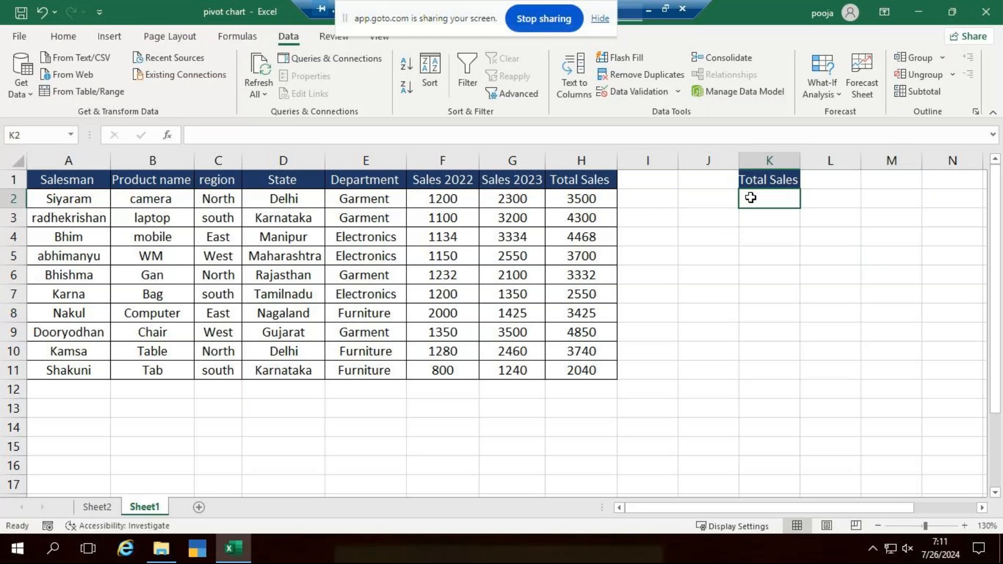
text(<3)
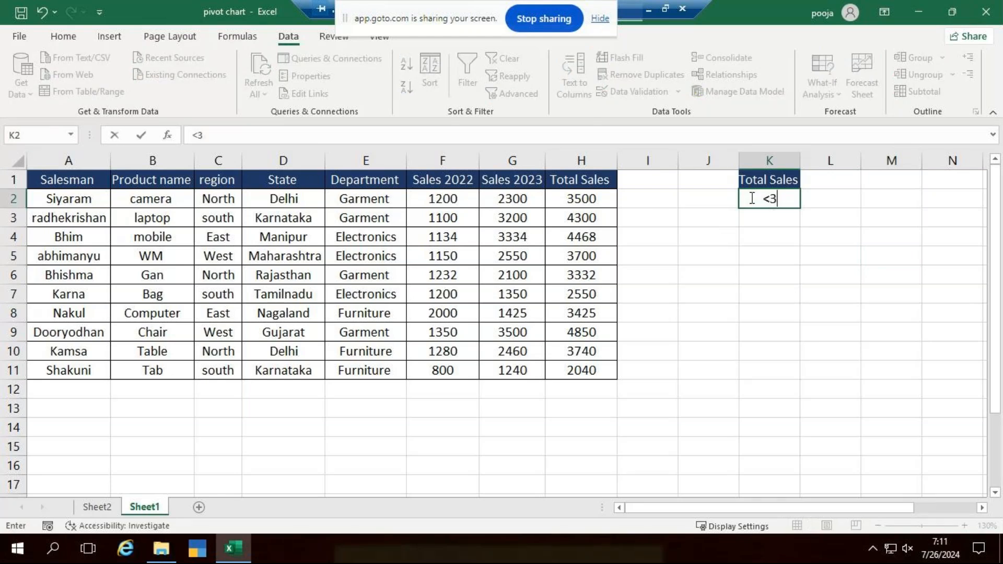
text(000)
click(842, 273)
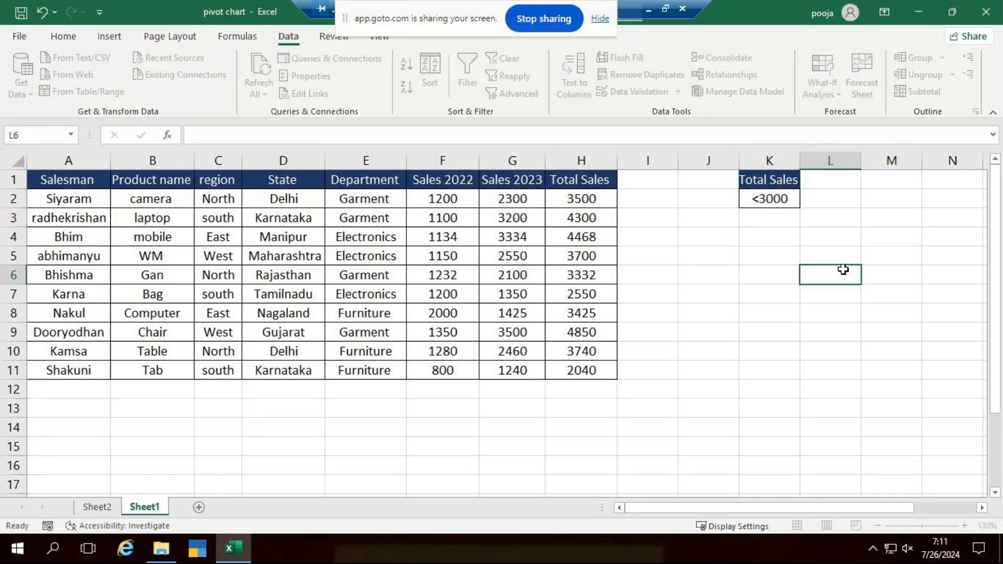
Step: Set up an Advanced Filter on list range A1:H11 that copies to another location, with criteria range K1:K2
click(302, 258)
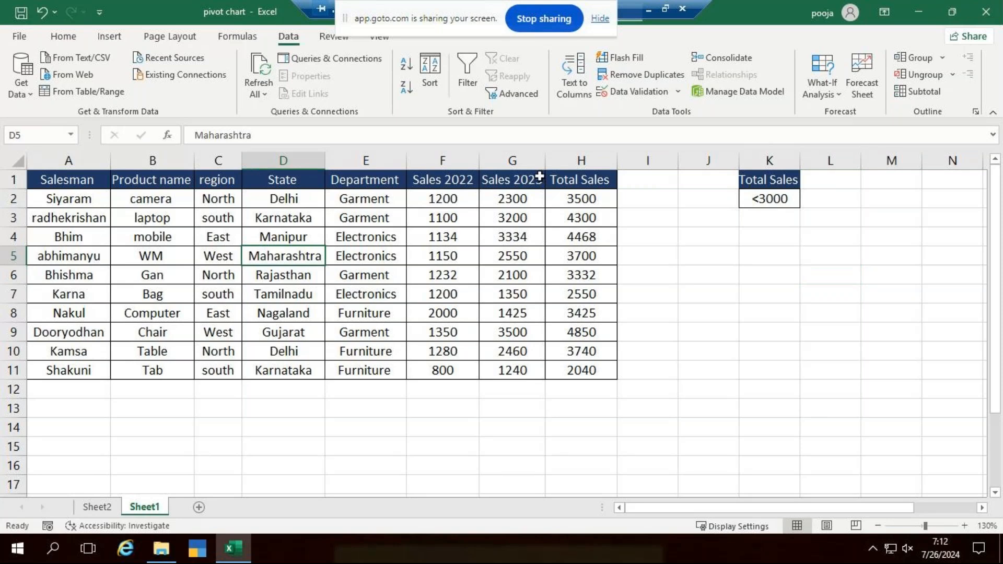
click(526, 93)
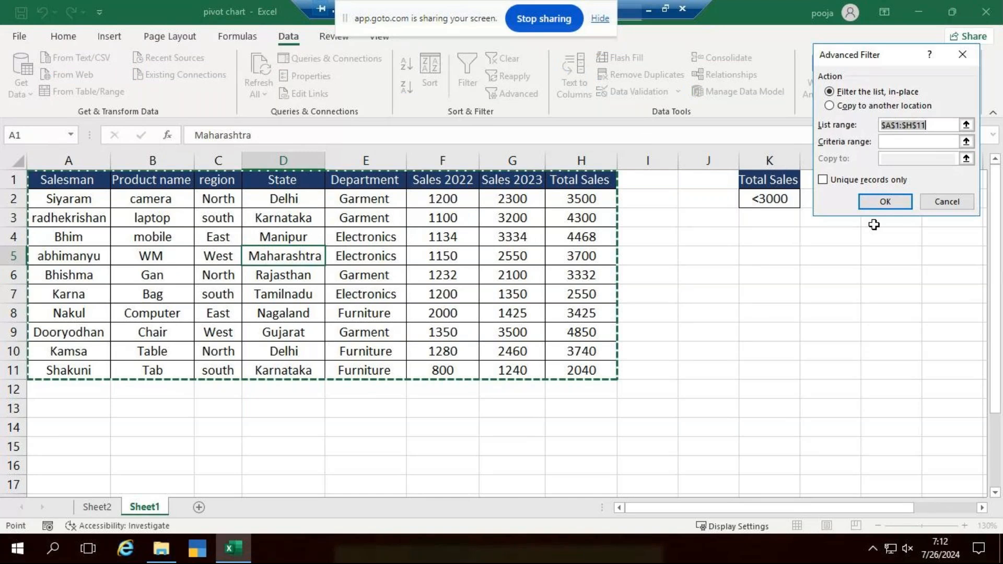
click(833, 105)
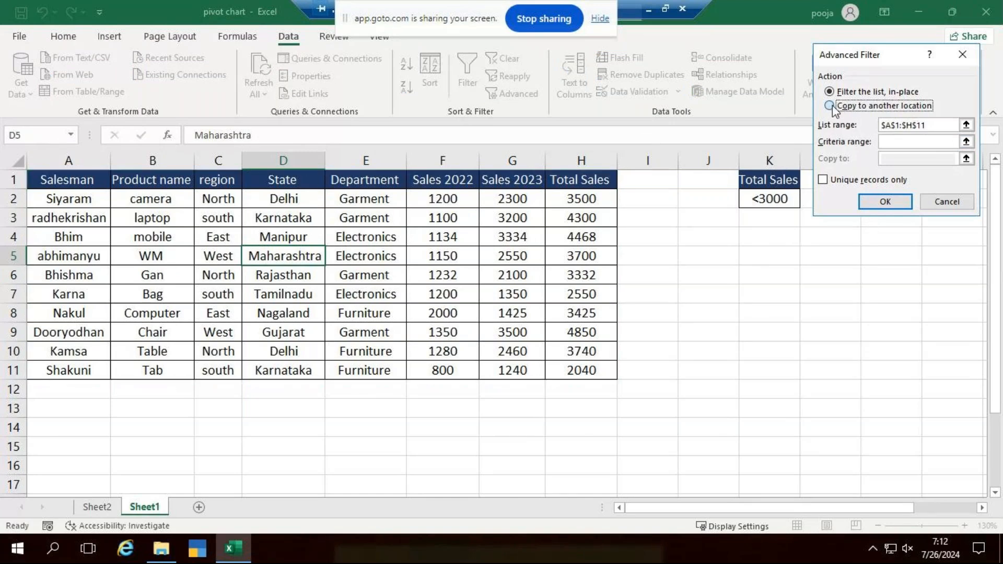
click(910, 142)
drag(899, 58, 908, 54)
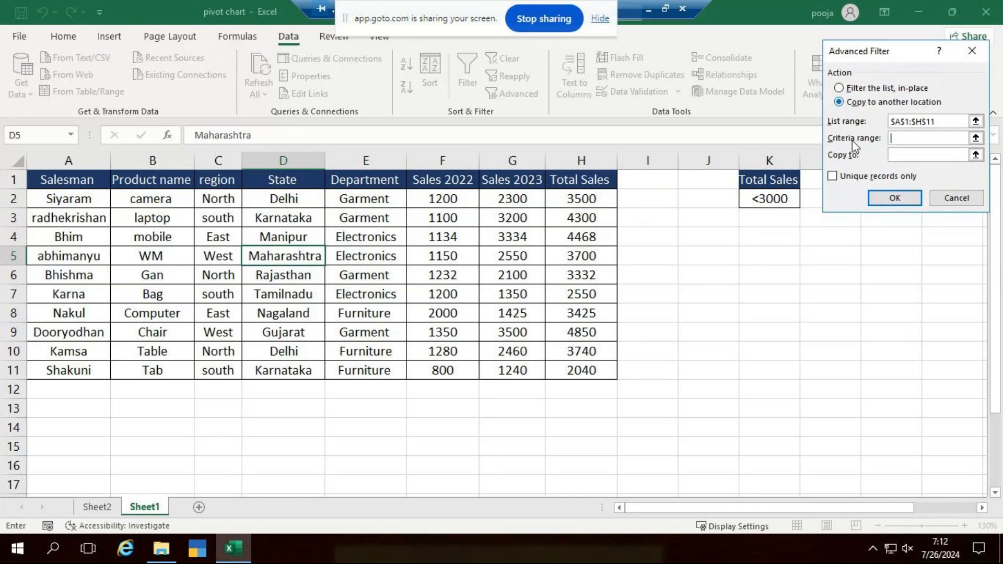
drag(796, 178, 779, 200)
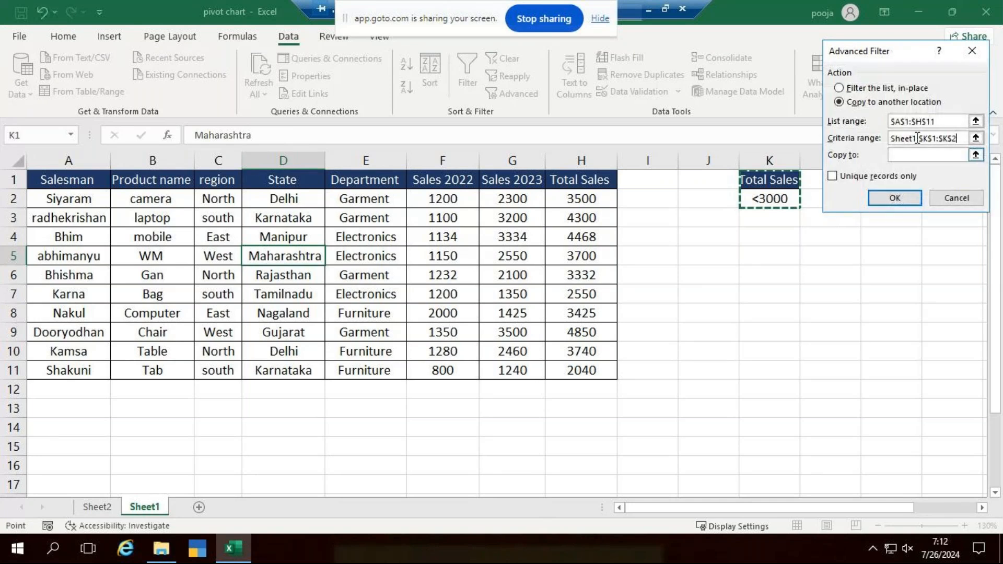
Step: Run the Advanced Filter with A14 as the copy destination, and check the copied records against the Total Sales column
click(920, 155)
click(51, 425)
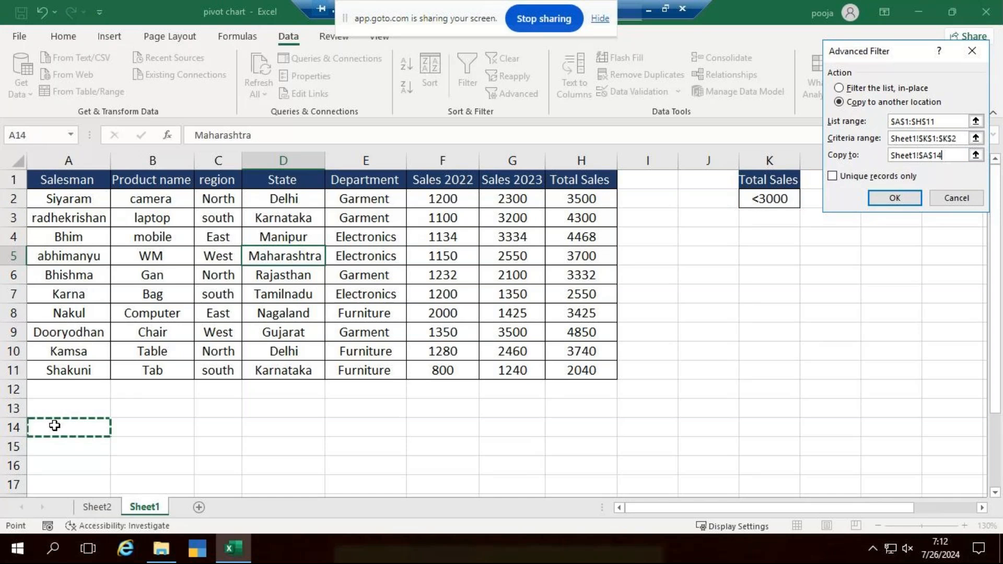
click(896, 199)
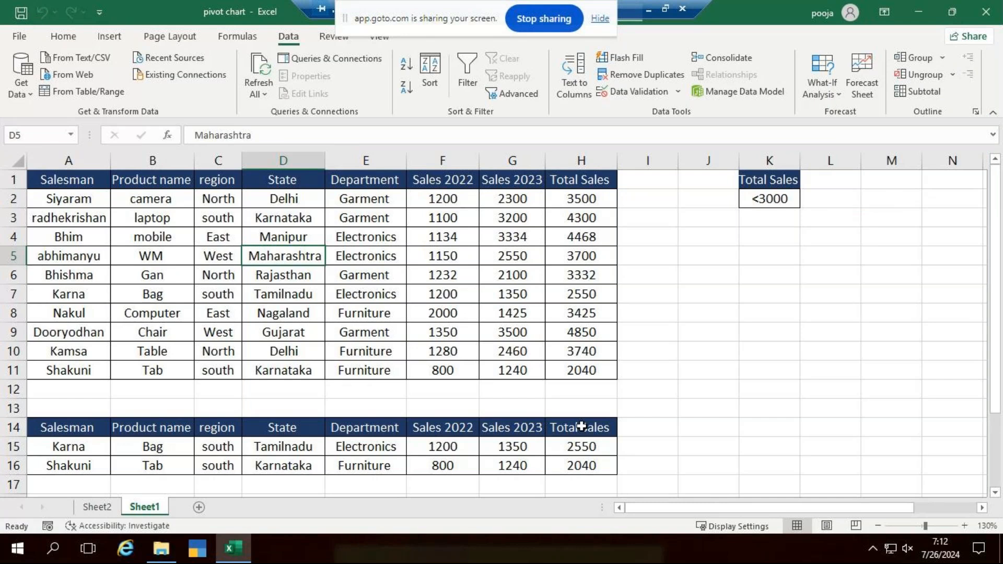
click(578, 288)
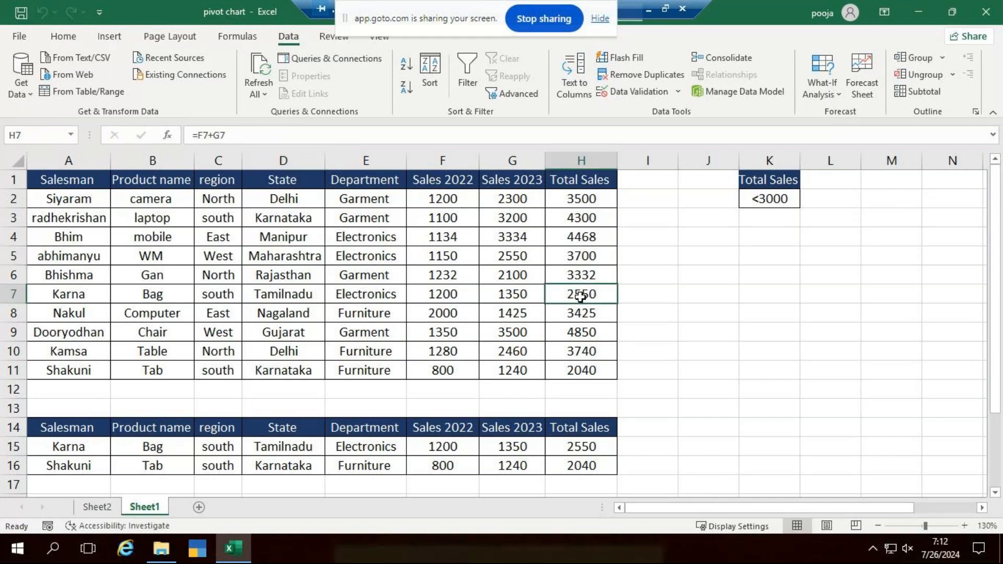
click(577, 374)
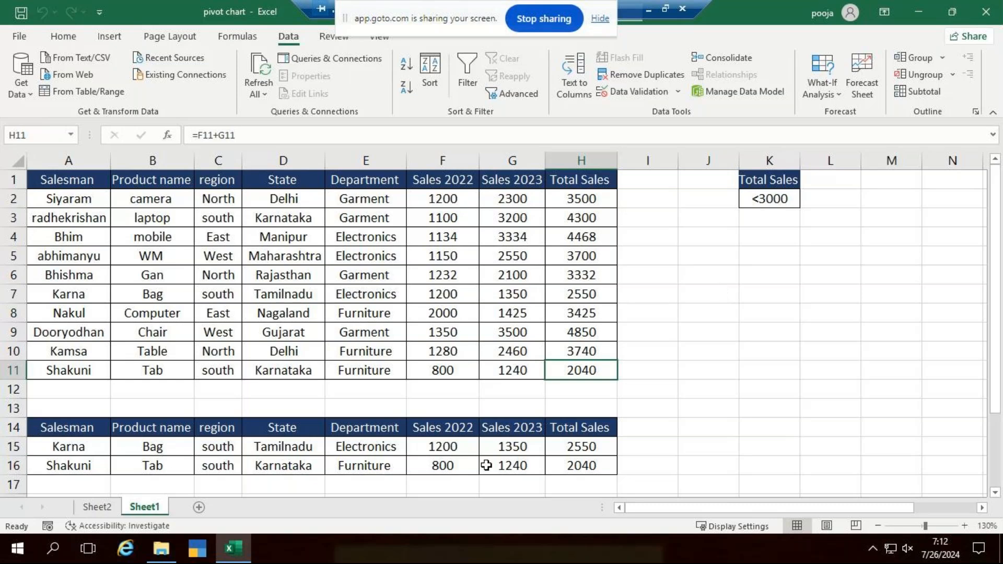
Step: Clear the filtered records from rows 14 to 16 below the sales table
click(5, 429)
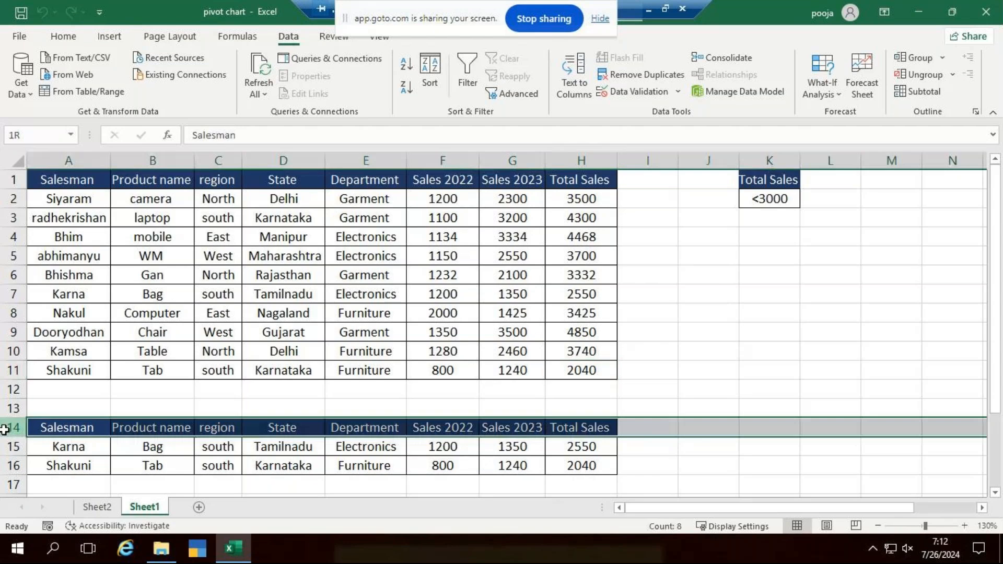
drag(4, 429, 7, 463)
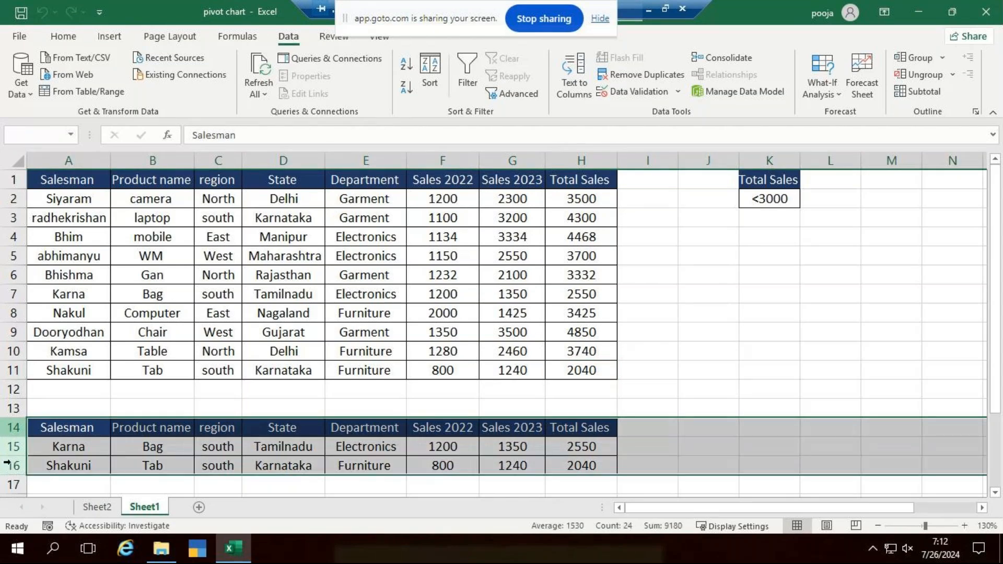
key(Delete)
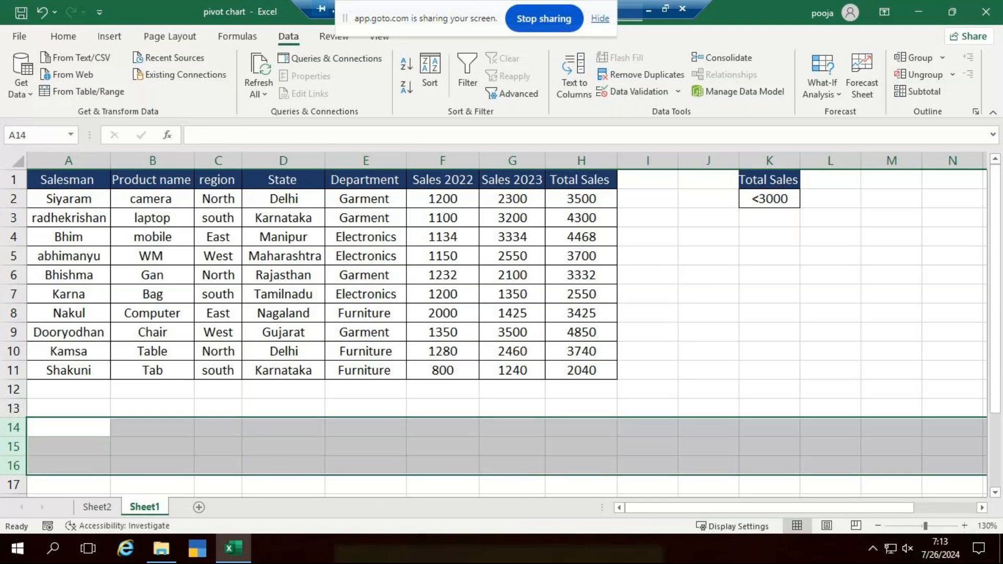
click(789, 352)
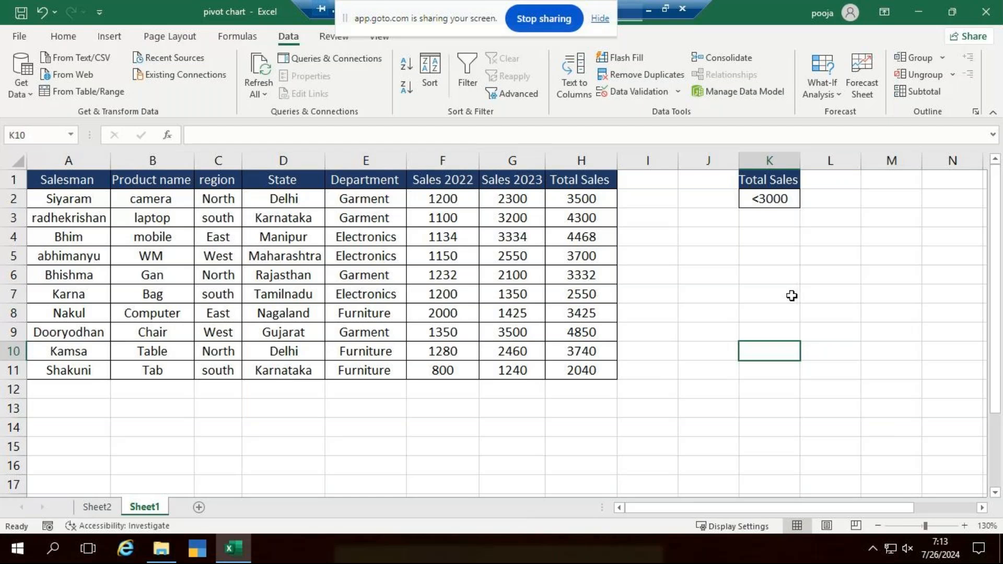
Step: Insert a new column before the Salesman column and enter the heading Date in A1
click(68, 161)
key(ctrl+shift+plus)
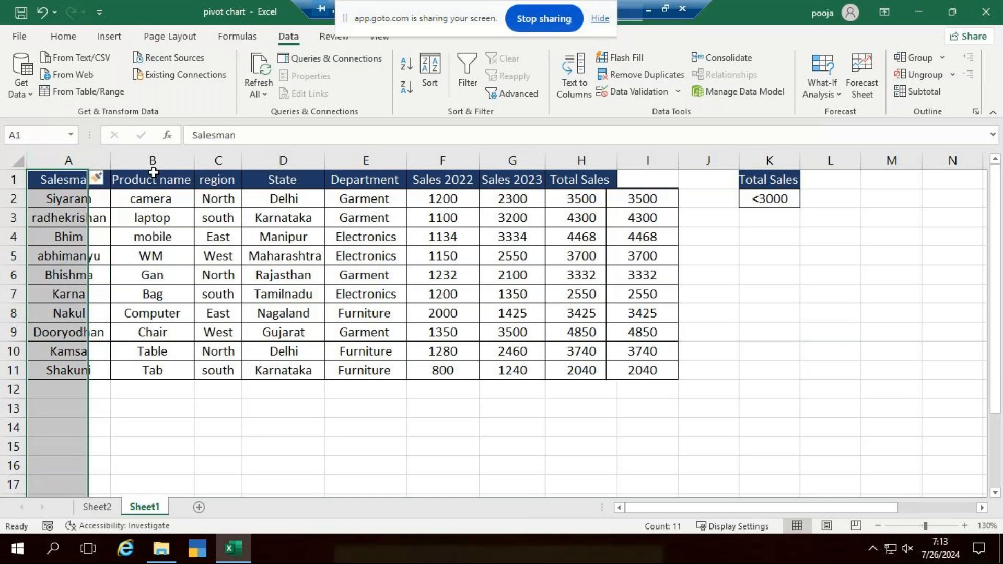
text(Date)
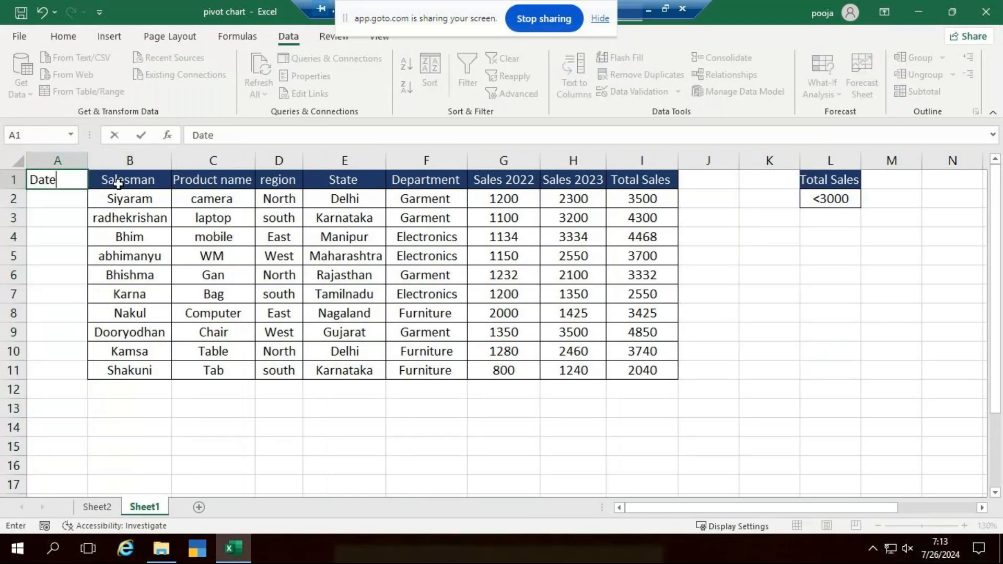
key(Return)
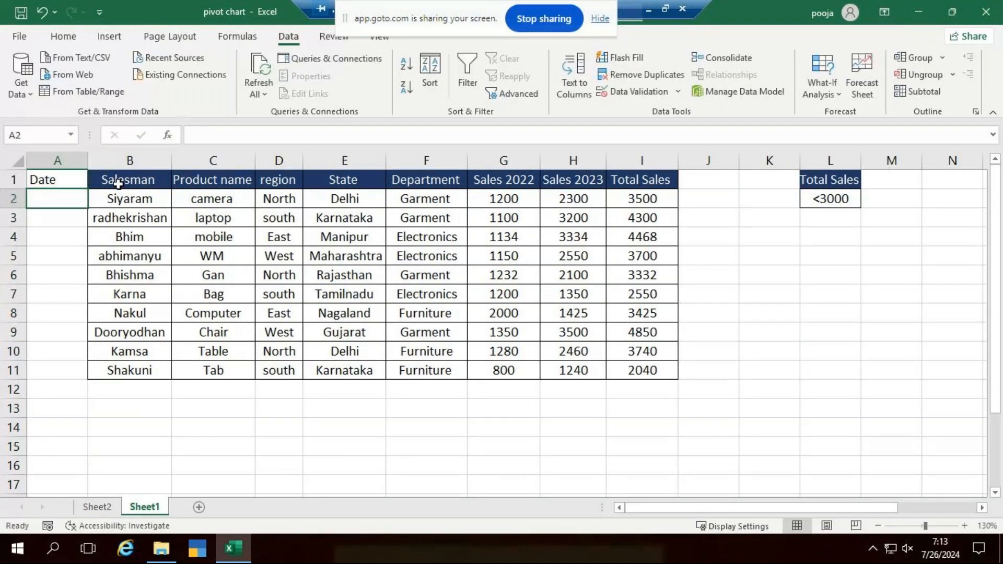
Step: Apply the Salesman heading's formatting to the Date heading in A1 with Format Painter
click(134, 186)
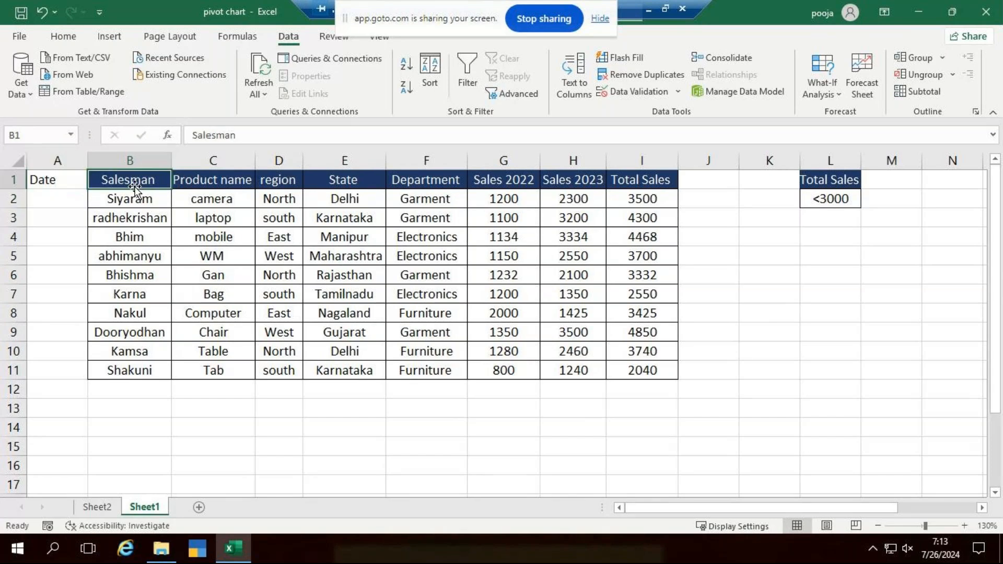
click(63, 182)
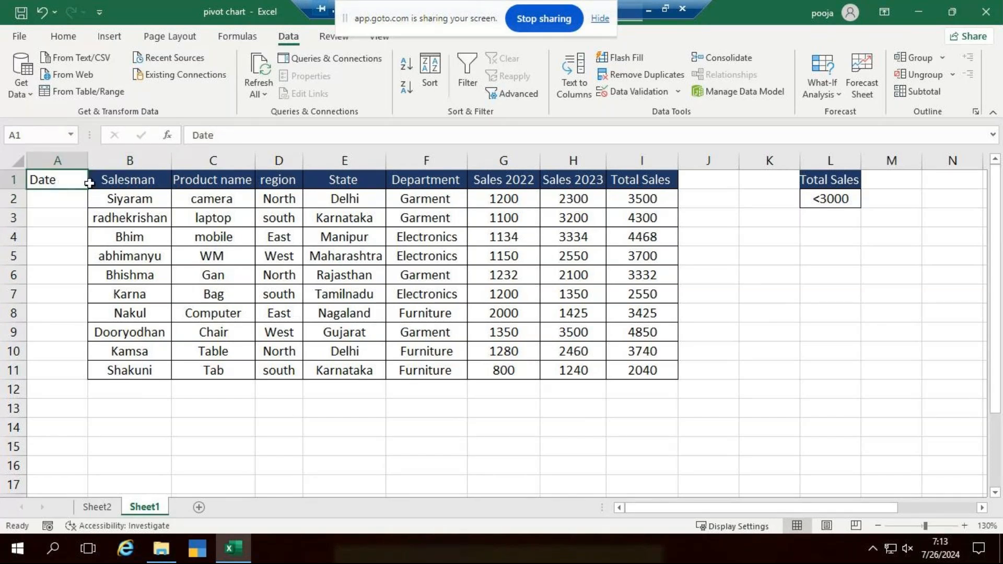
click(130, 180)
click(64, 36)
click(45, 93)
click(52, 175)
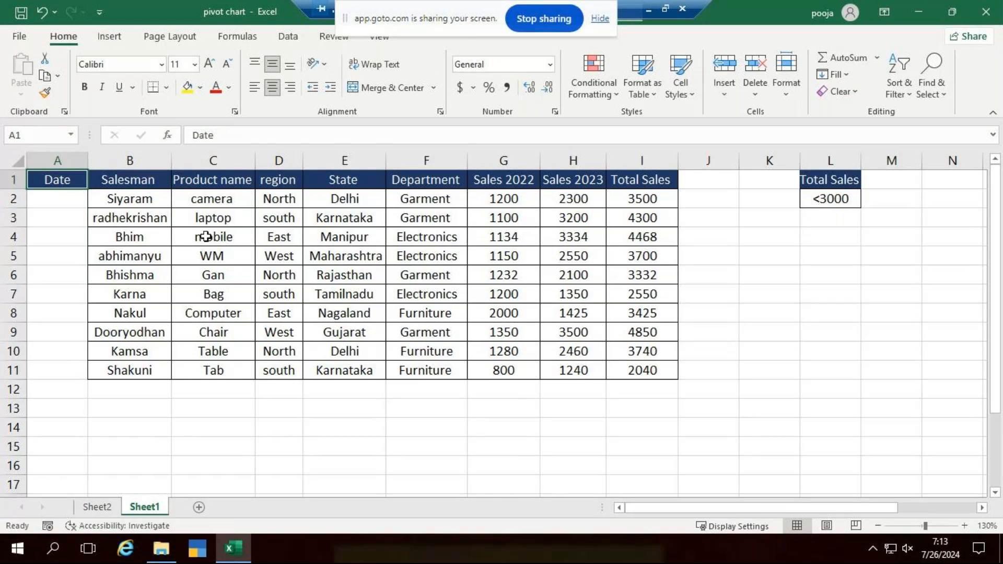
Step: Enter the dates 7/1/2024, 7/5/2024 and 7/11/2024 in cells A2 to A4 of the Date column
key(Return)
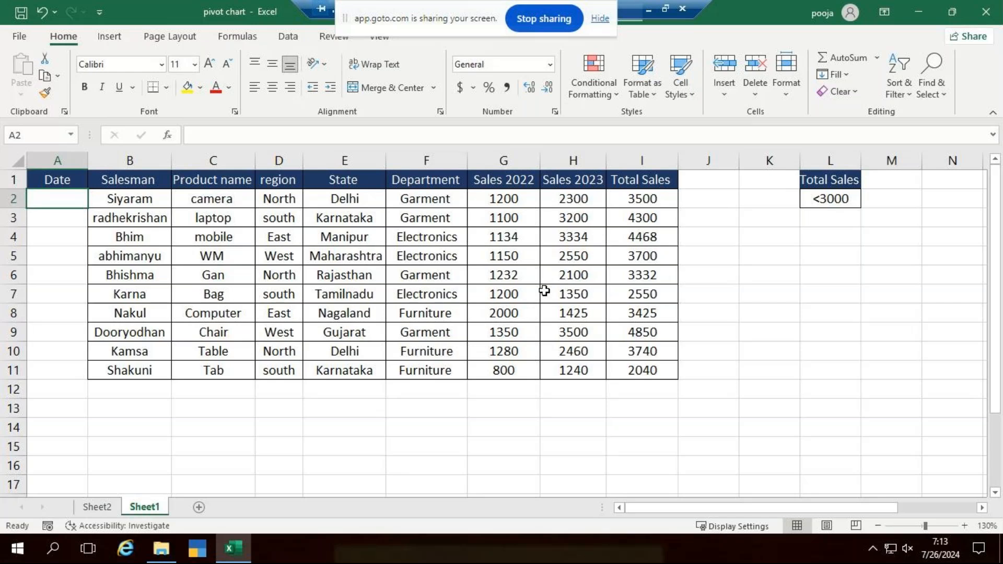
text(7/1/)
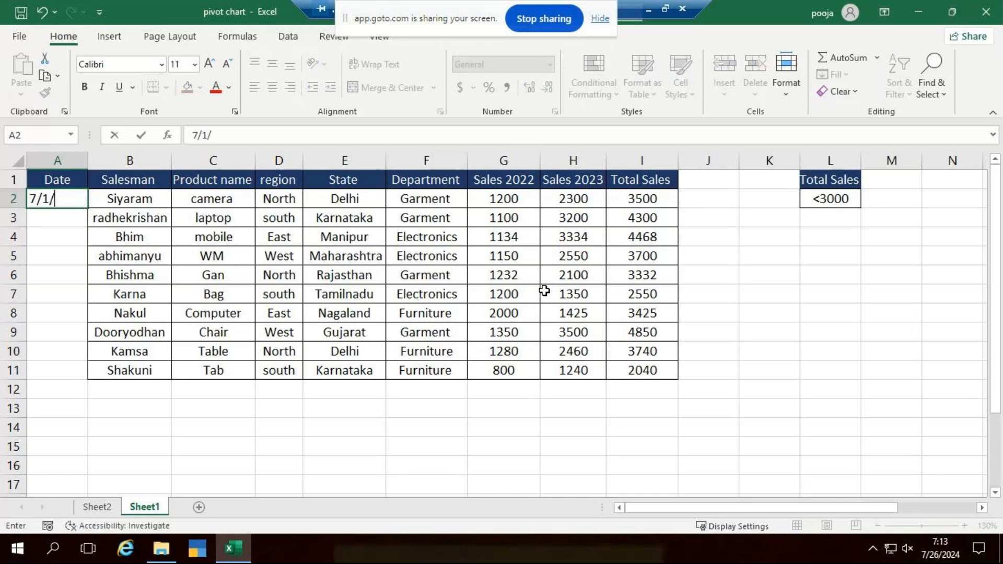
text(2024)
key(Return)
text(7/5)
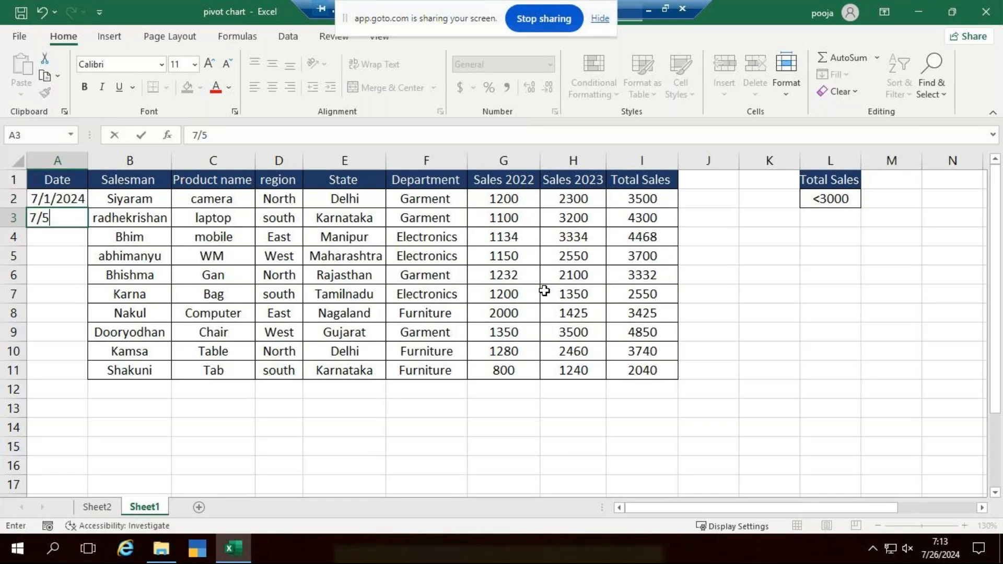
text(/2024)
key(Return)
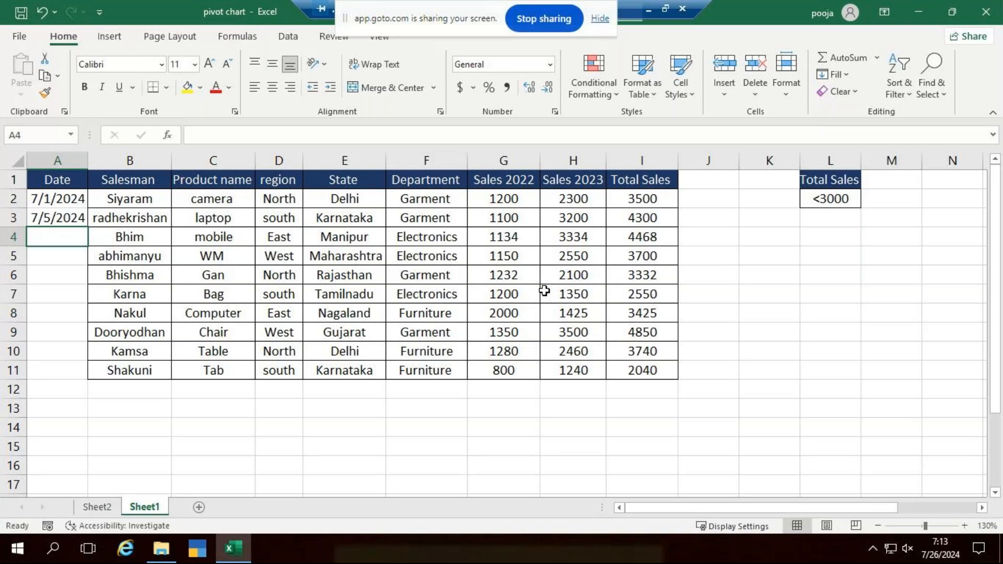
key(BackSpace)
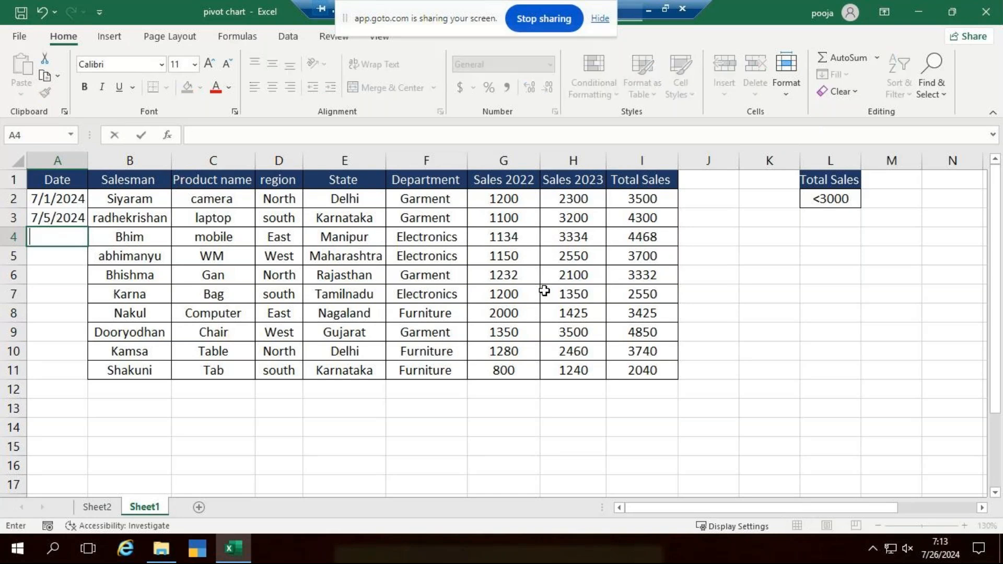
text(7/)
text(11/2024)
key(Return)
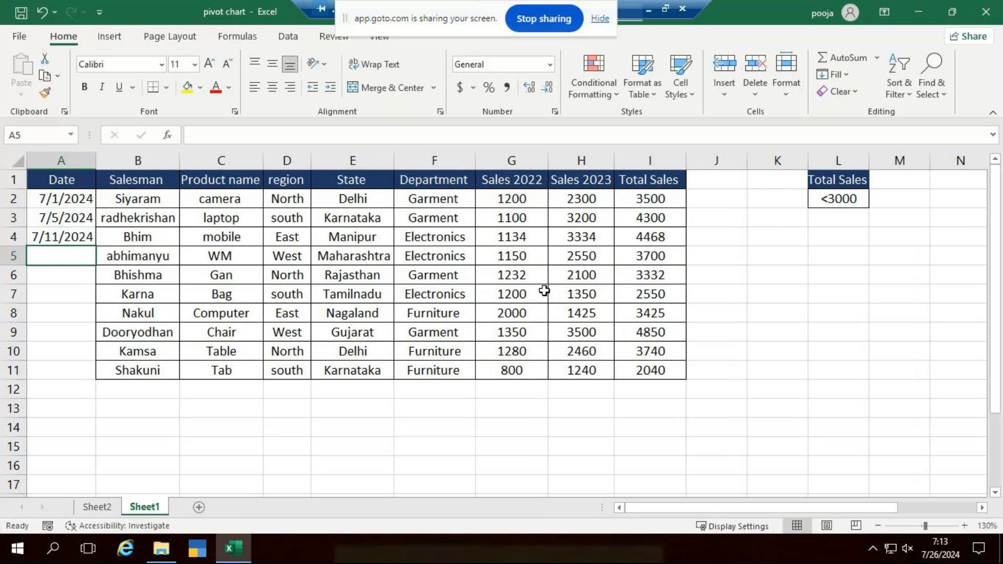
Step: Enter the dates 7/13/2024, 7/8/2024 and 7/28/2024 in cells A5 to A7 of the Date column
text(7/)
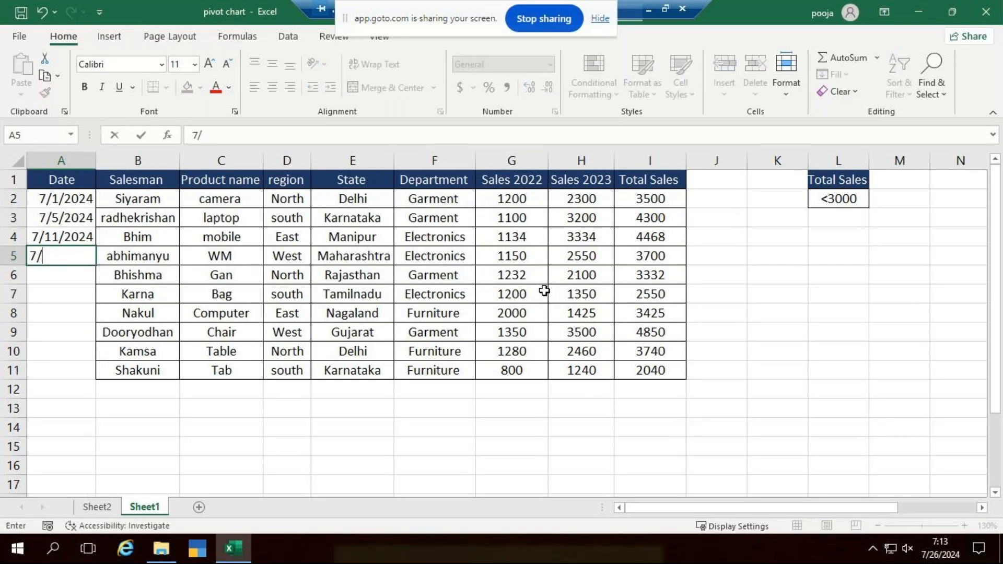
text(13/24)
key(ctrl+Return)
key(Down)
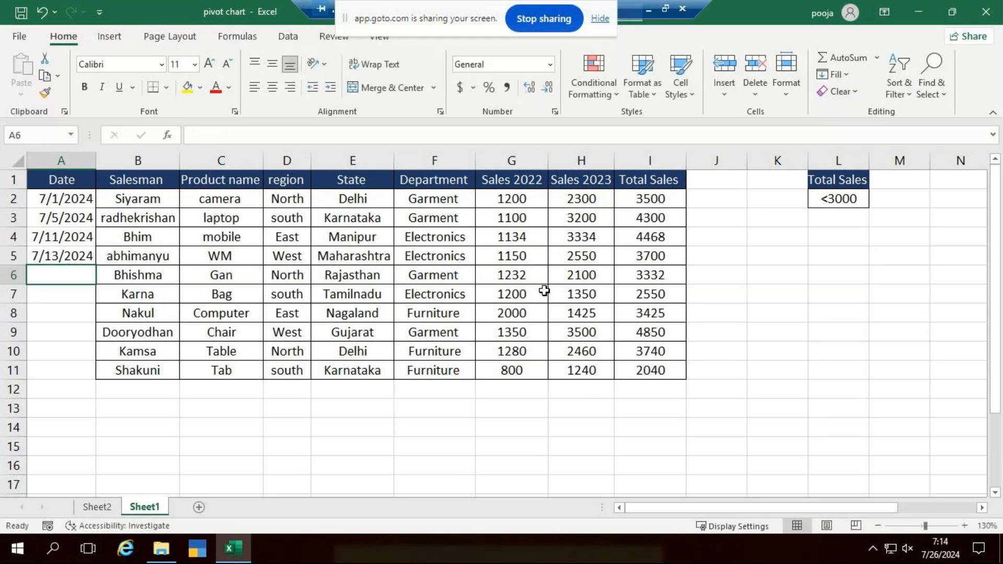
text(7/)
text(8/2024)
key(ctrl+Return)
key(Down)
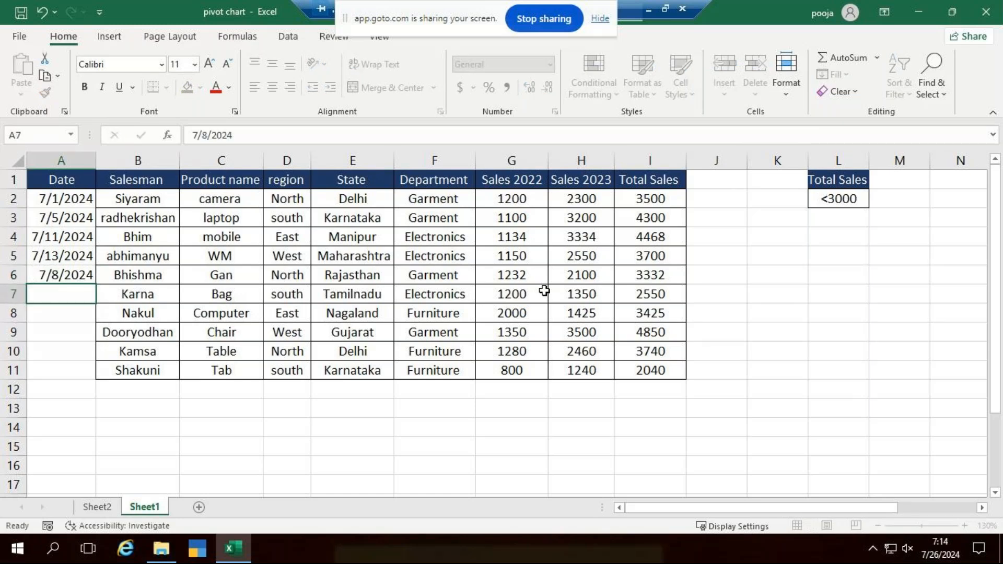
text(7/)
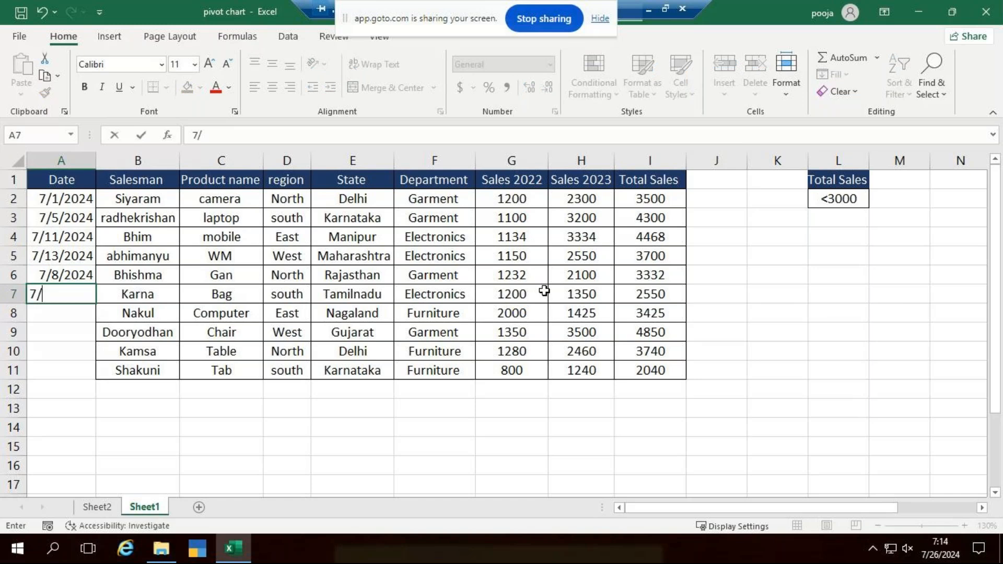
text(28/2024)
key(Return)
Step: Enter the dates 7/31/2024, 7/18/2024, 7/4/2024 and 7/22/2024 in cells A8 to A11 of the Date column
text(7/3)
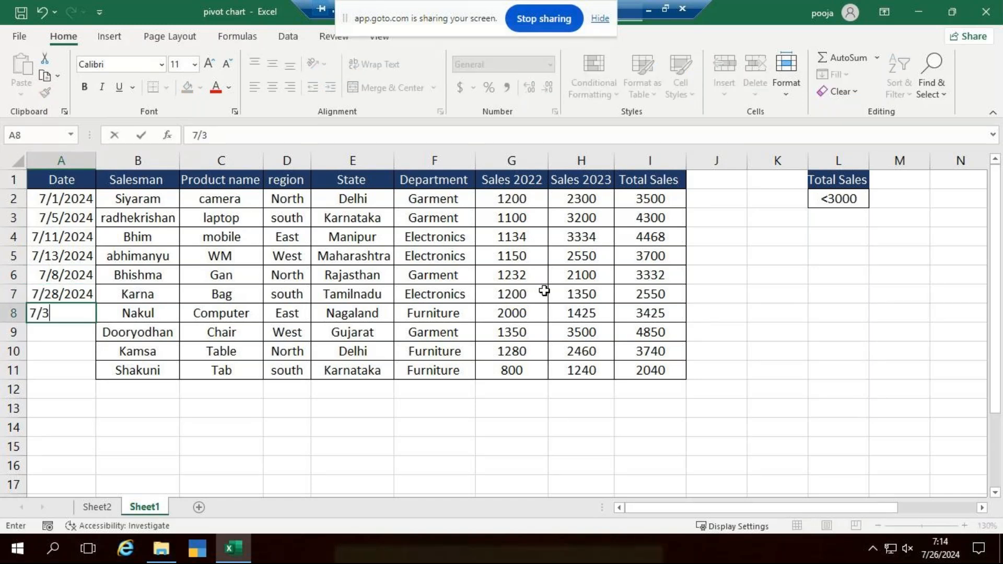
text(1/2024)
key(Return)
text(7/18/24)
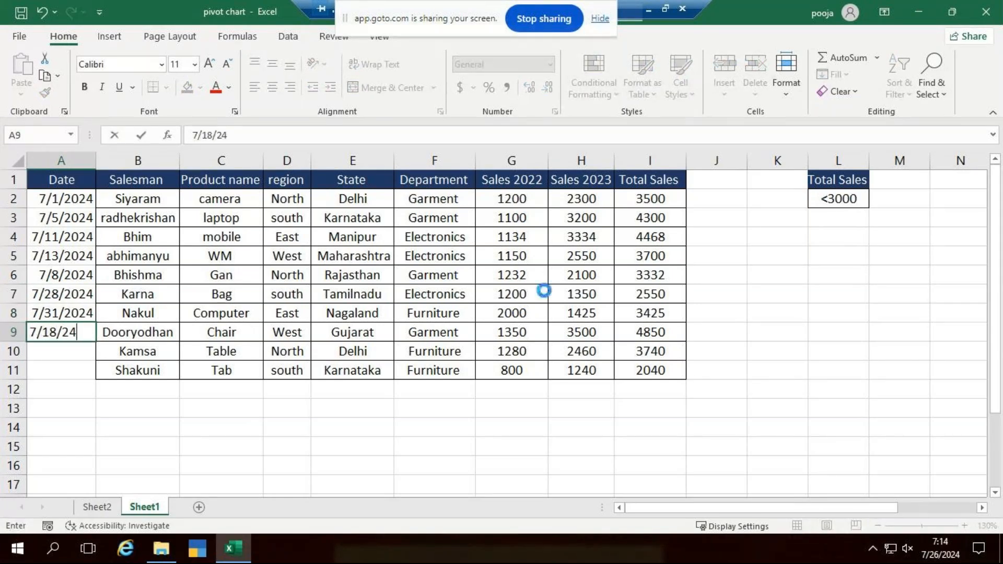
key(Return)
text(7/)
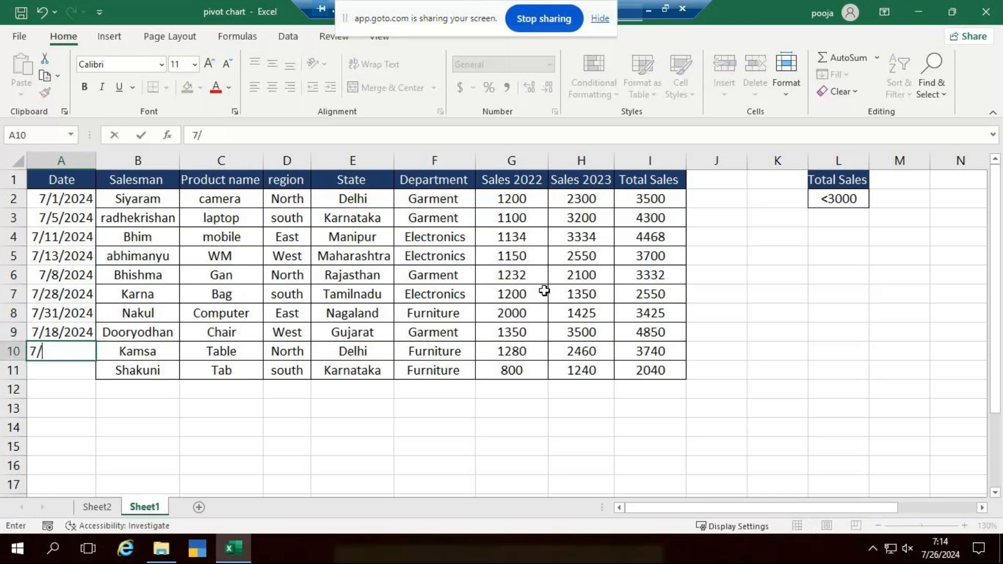
text(4/24)
key(ctrl+Return)
key(Return)
text(7/22/24)
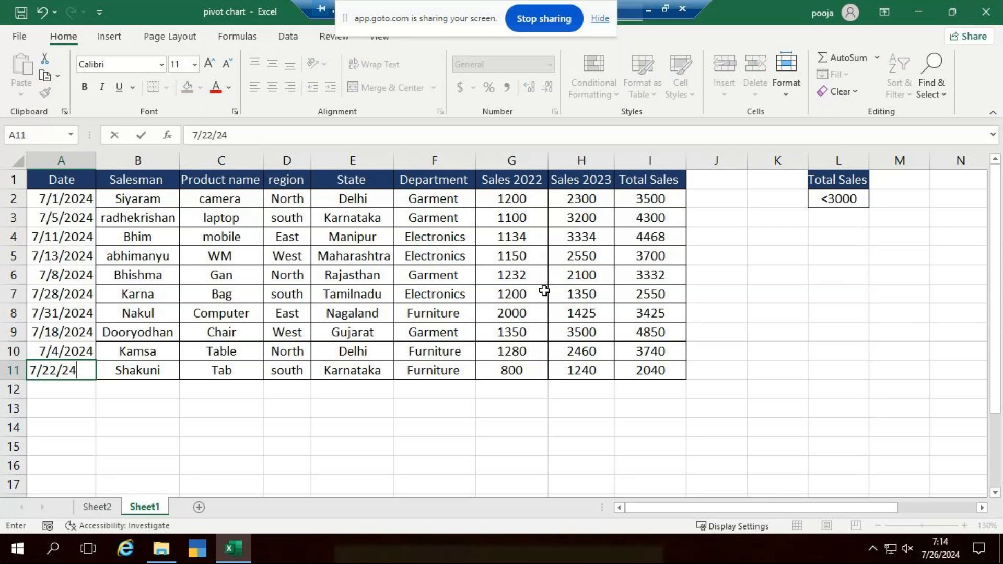
click(839, 313)
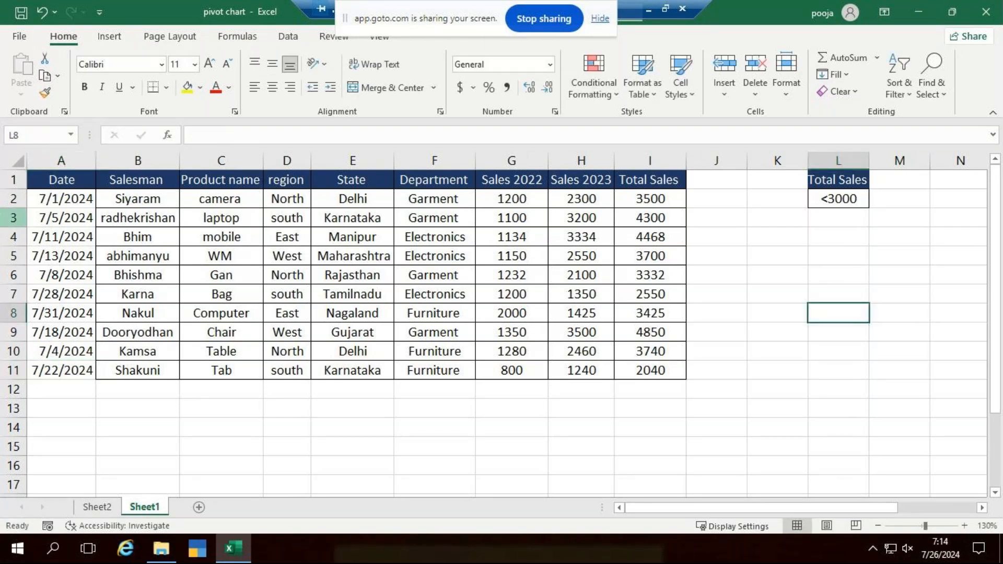
Step: Apply all borders to the whole sales table A1:I11, including the new Date column
click(78, 183)
key(ctrl+a)
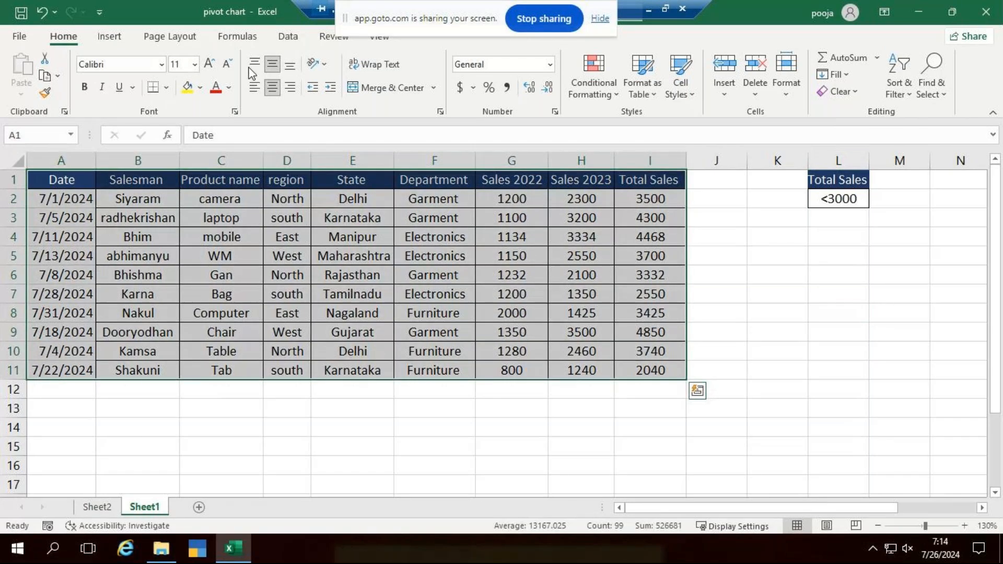
click(166, 87)
click(202, 230)
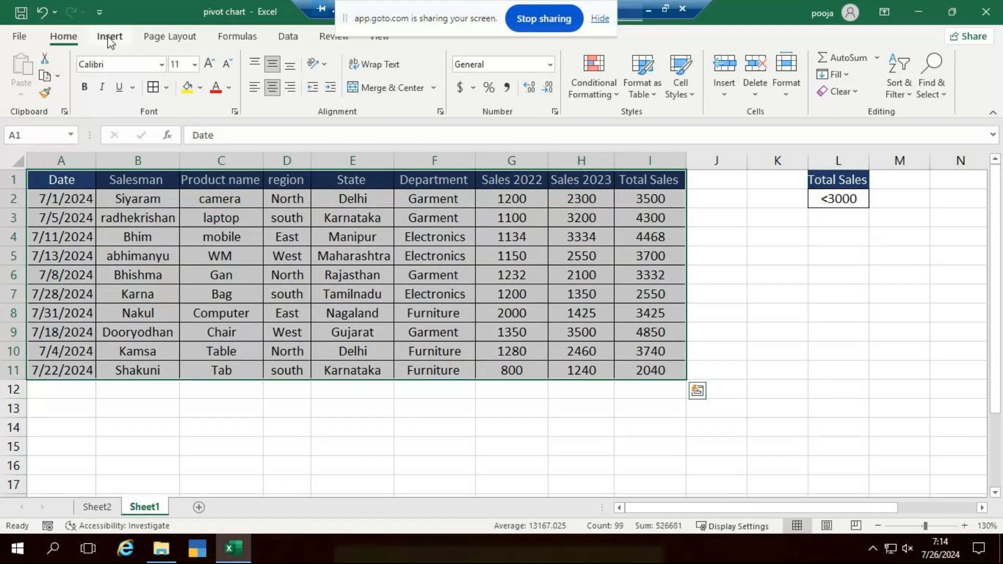
Step: Define the workbook-scoped name Date for the whole sales table, range A1:I11
click(247, 40)
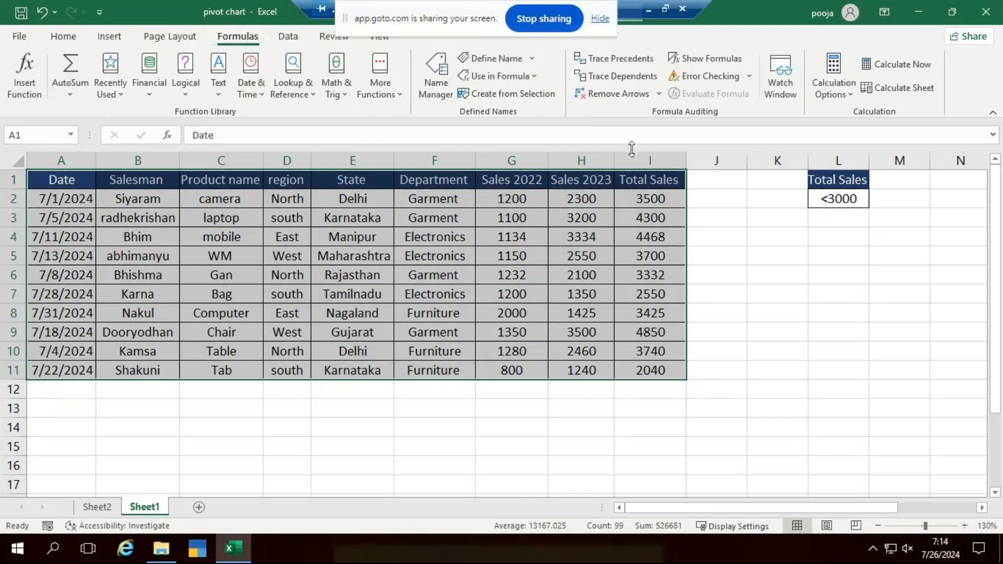
click(506, 62)
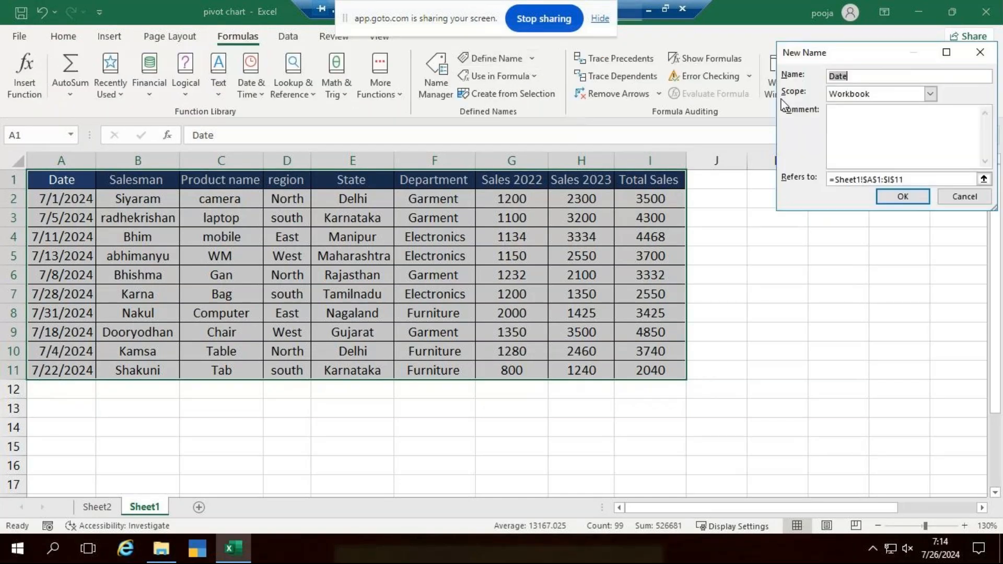
click(903, 197)
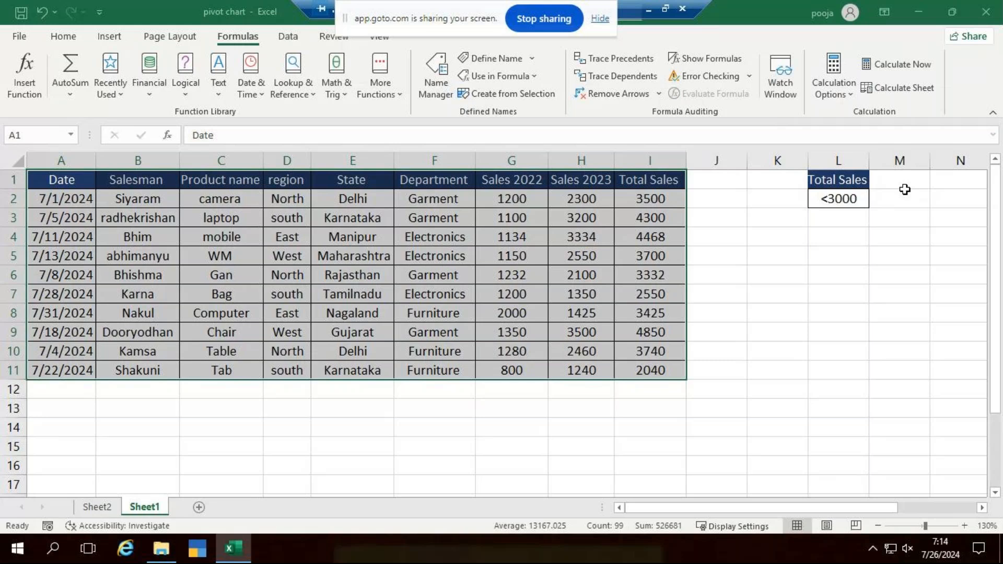
Step: Remove the old Total Sales filter criteria from column L
click(847, 289)
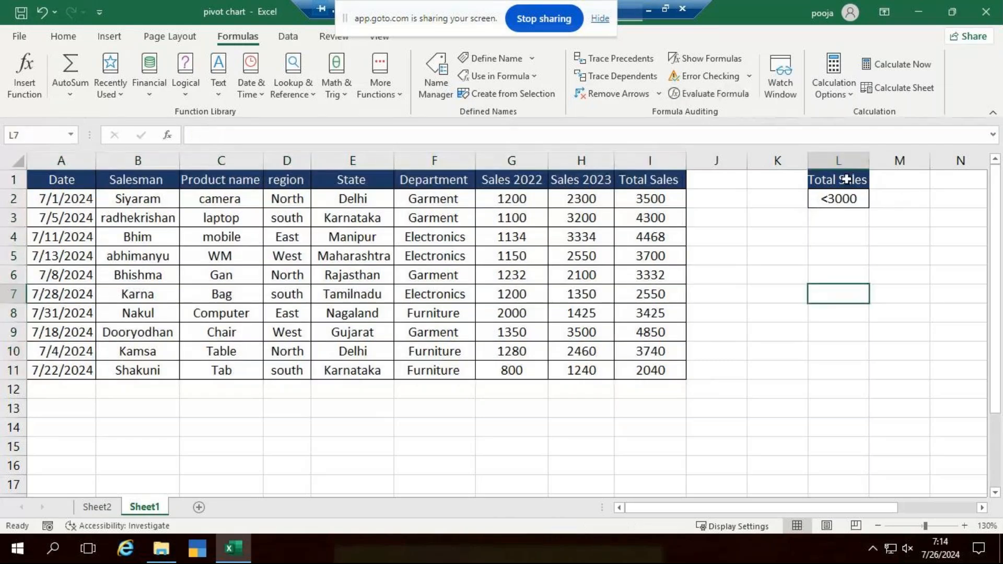
click(847, 156)
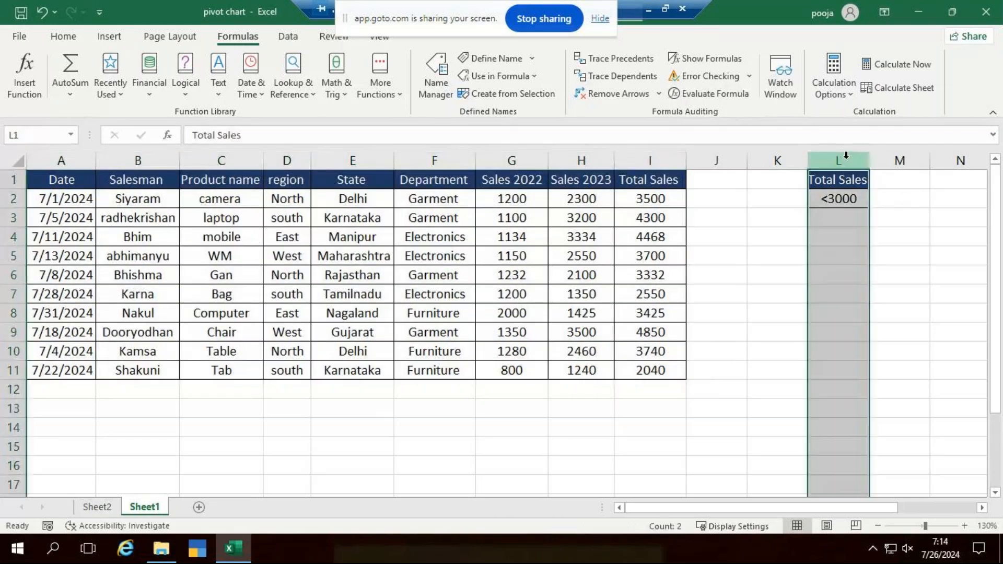
key(Delete)
click(854, 177)
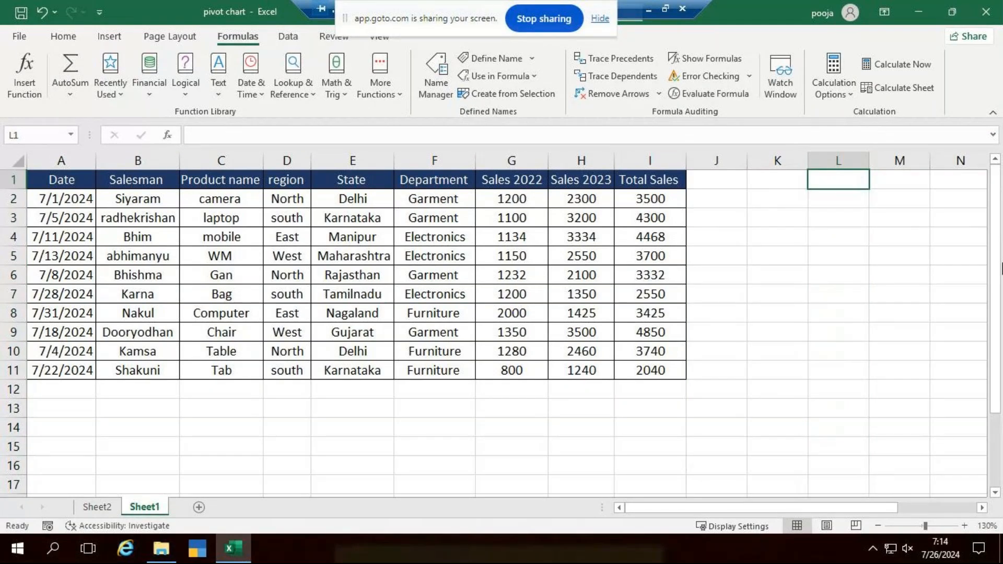
Step: Copy the Date heading and its first date from A1:A2 to L1:L2 as the new filter criteria
click(76, 187)
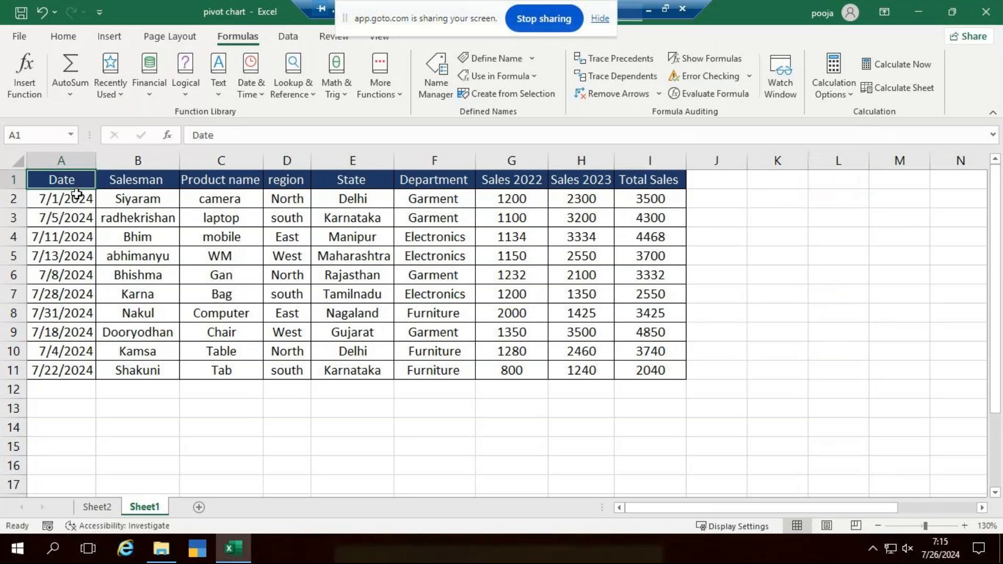
shift+click(76, 198)
key(ctrl+c)
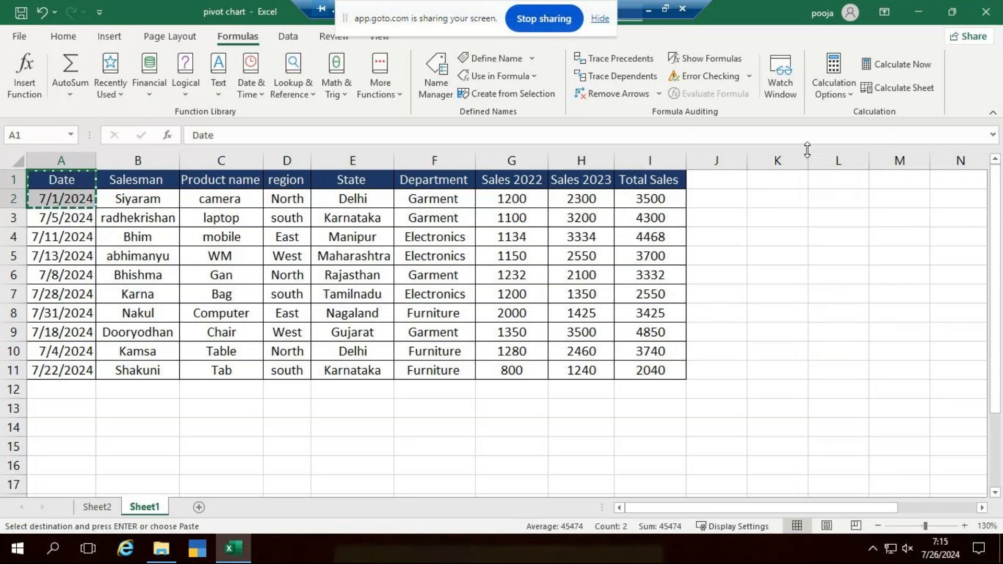
click(842, 179)
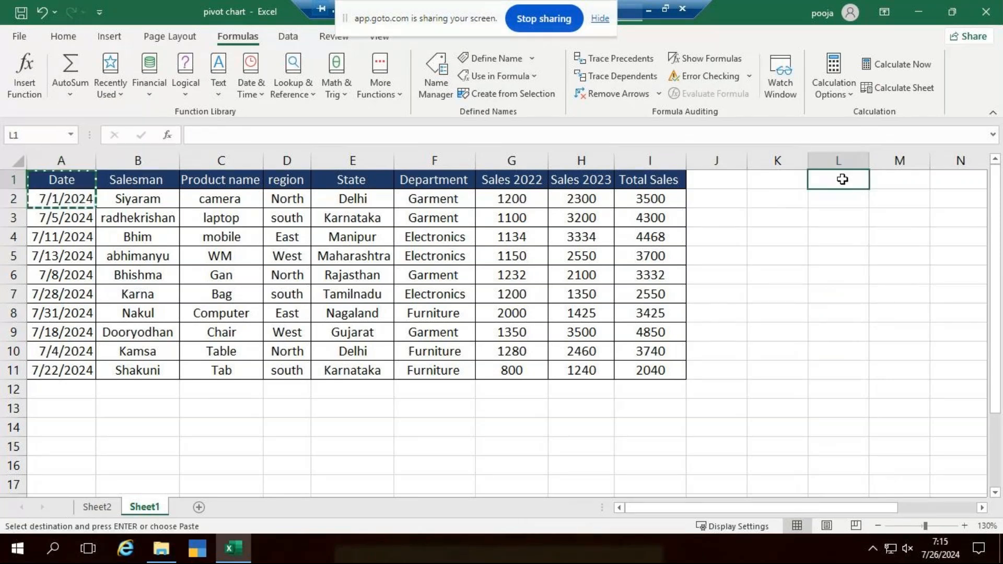
key(ctrl+v)
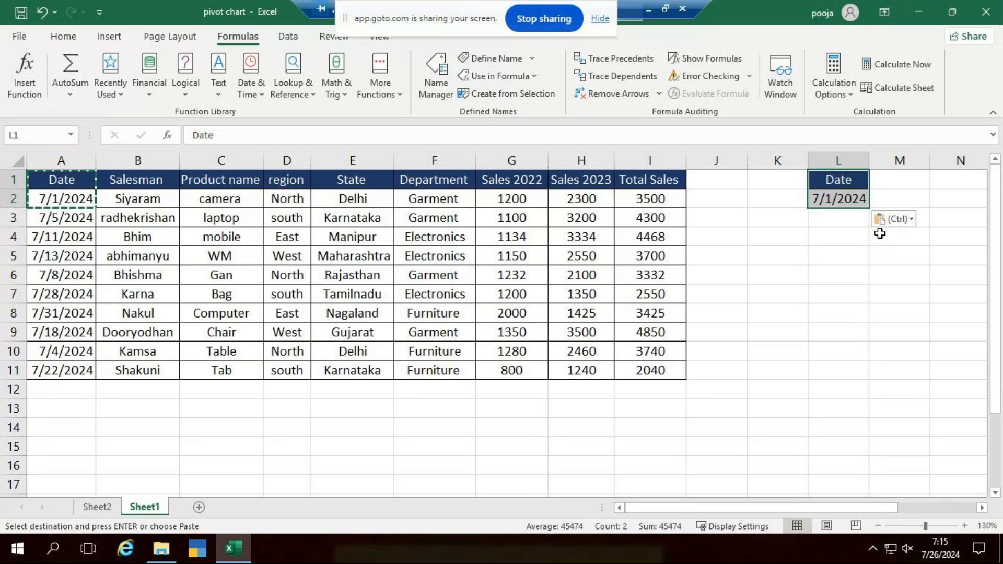
click(865, 254)
Step: Change the date criterion in L2 to <7/10/2024 and widen column L to fit it
click(835, 200)
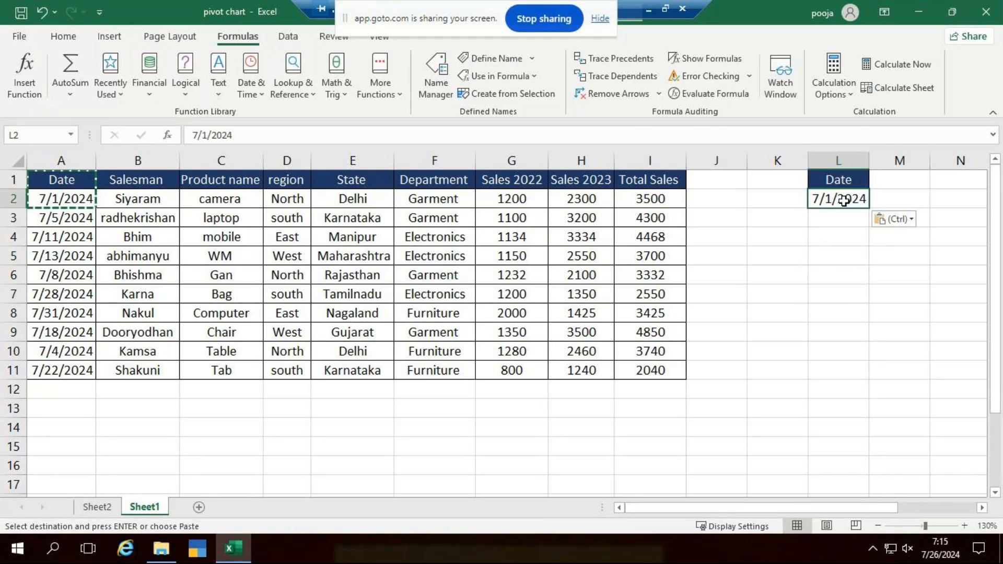
double_click(814, 197)
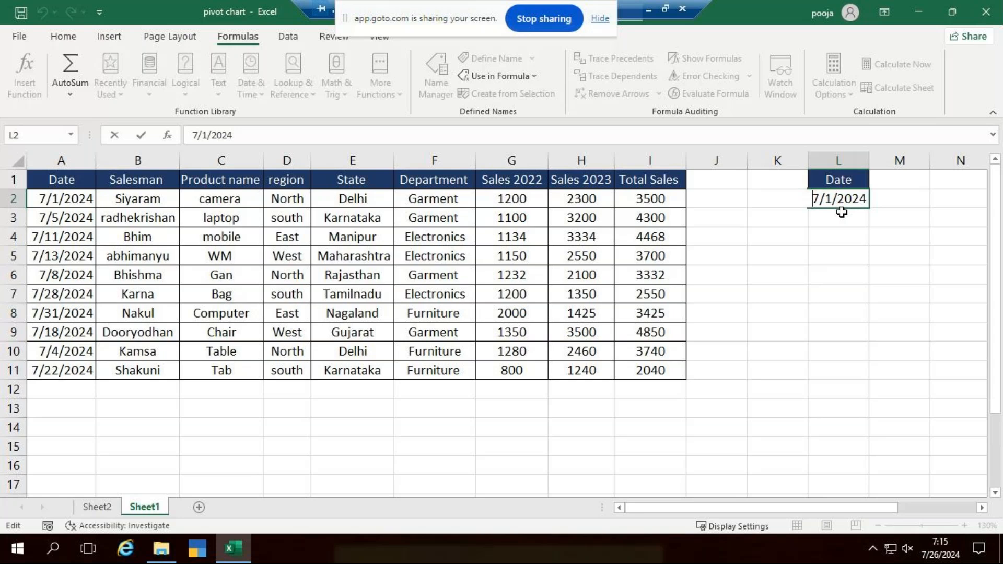
text(<)
key(Right)
key(BackSpace)
text(10)
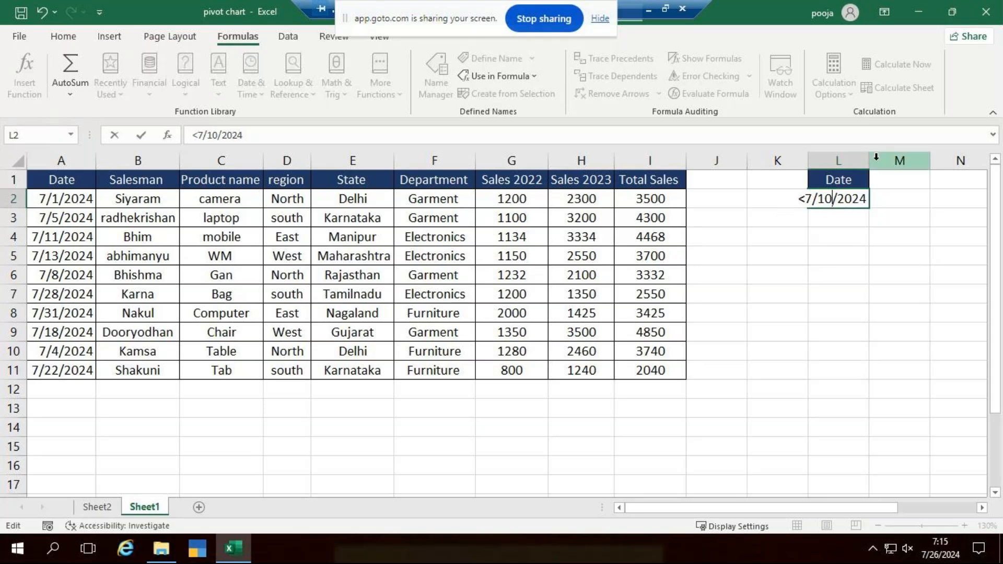
click(924, 211)
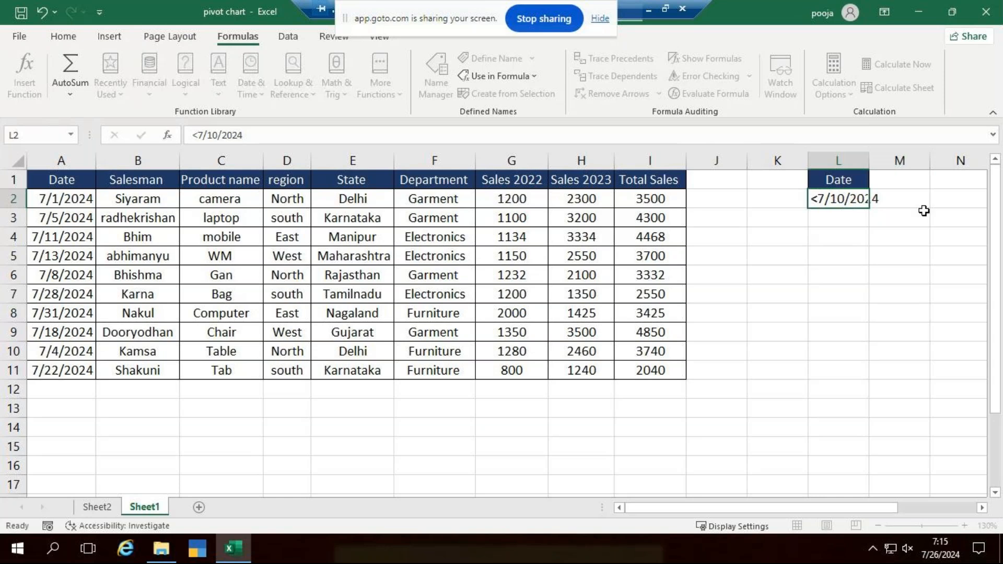
key(Return)
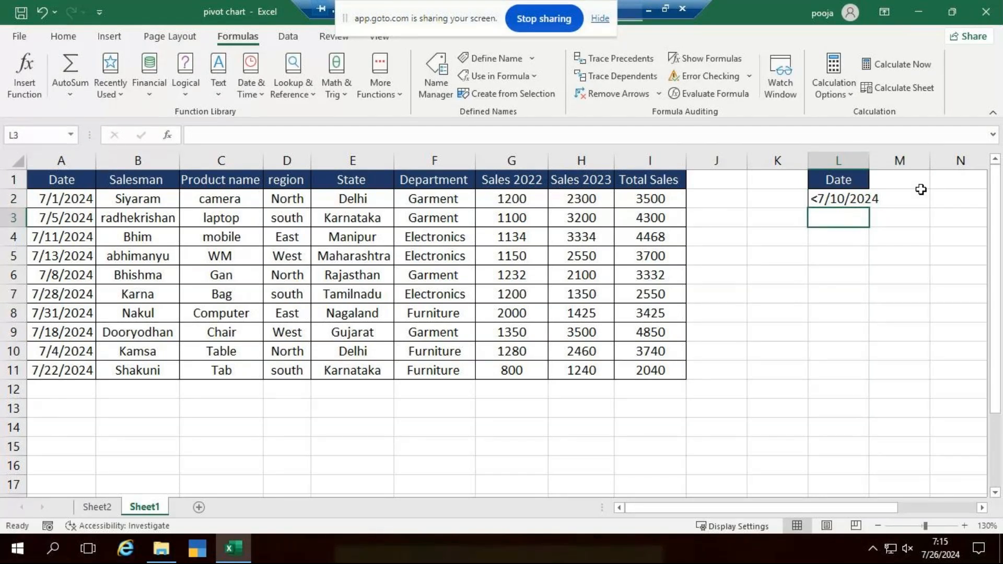
drag(871, 162, 910, 178)
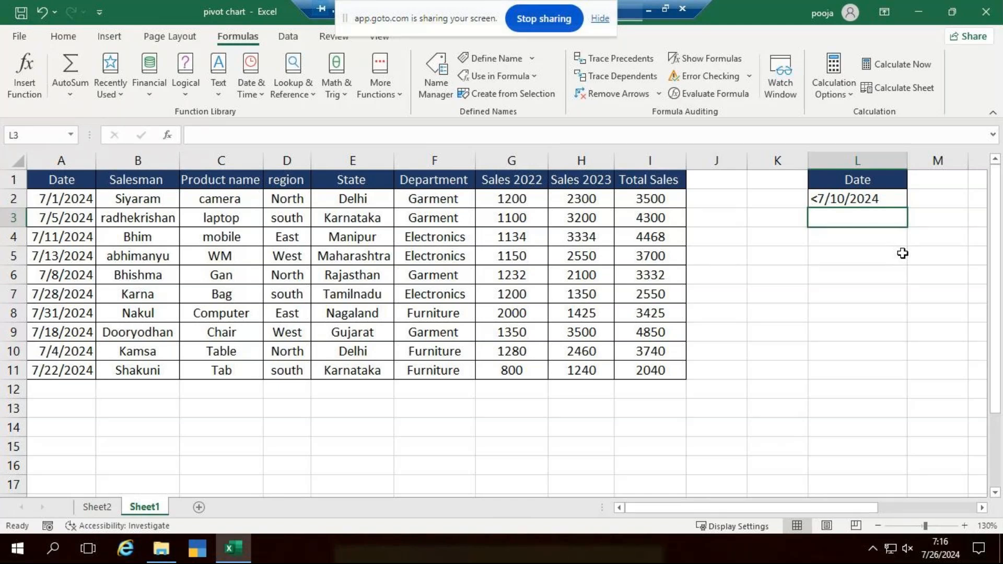
Step: Start an Advanced Filter on the sales table
click(296, 277)
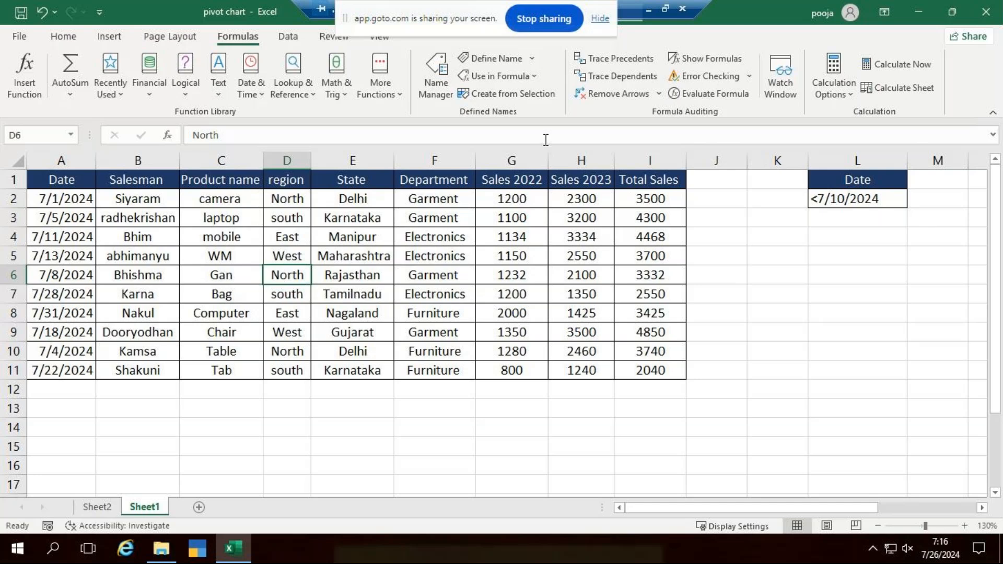
click(287, 37)
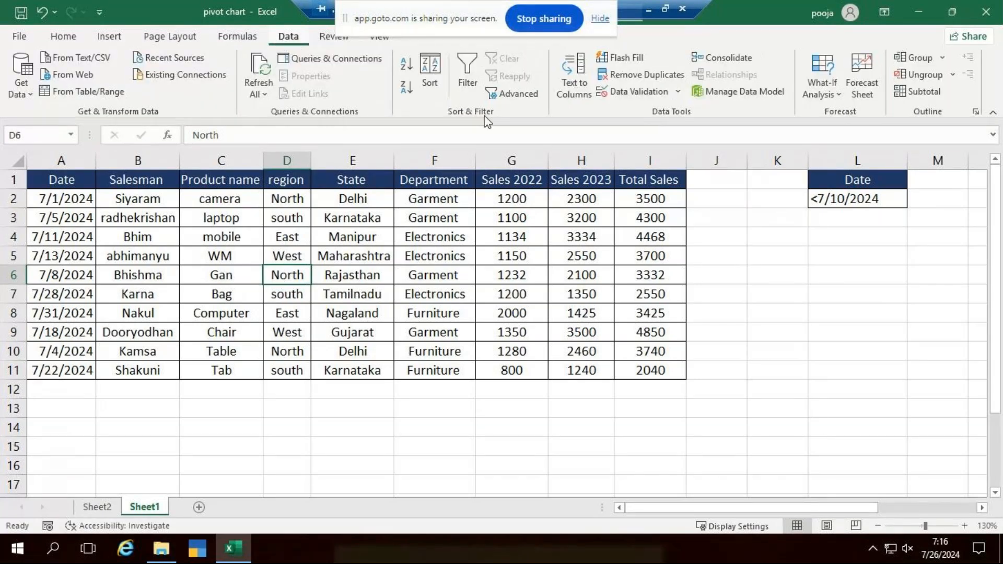
click(505, 95)
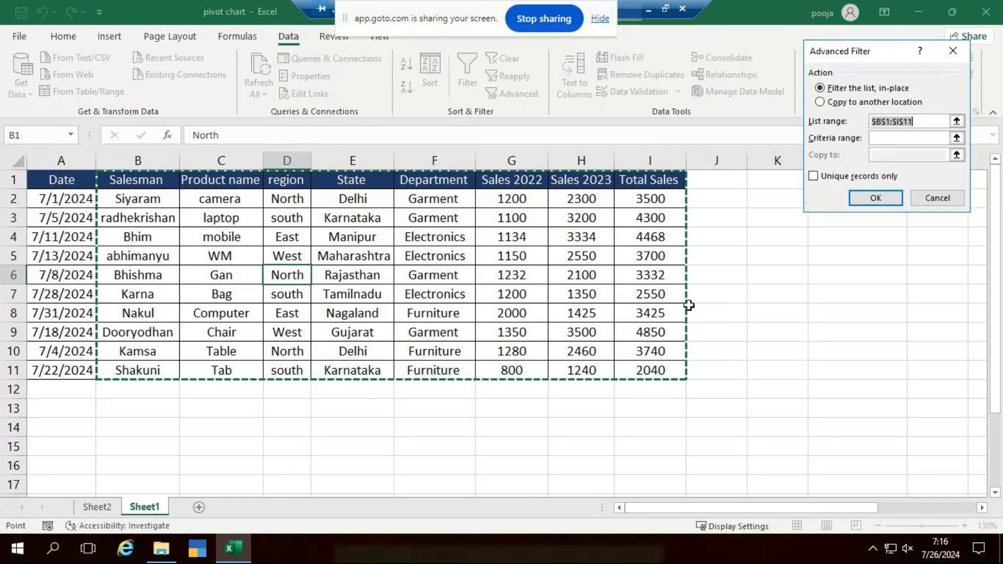
text(tab)
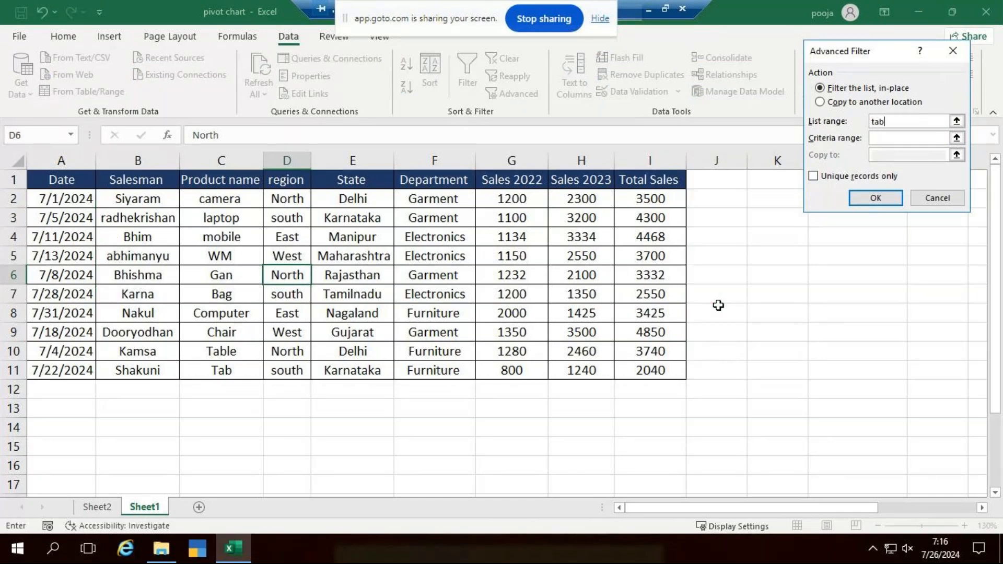
key(BackSpace)
key(BackSpace)
key(BackSpace)
text(d)
key(BackSpace)
text(=data)
key(BackSpace)
key(BackSpace)
key(BackSpace)
key(BackSpace)
key(BackSpace)
Step: Set the Advanced Filter's list range to the sales table A1:I11, named Date, and its criteria range to L1:L2
mouse_move(57, 180)
mouse_down()
mouse_move(245, 273)
mouse_move(636, 370)
mouse_up()
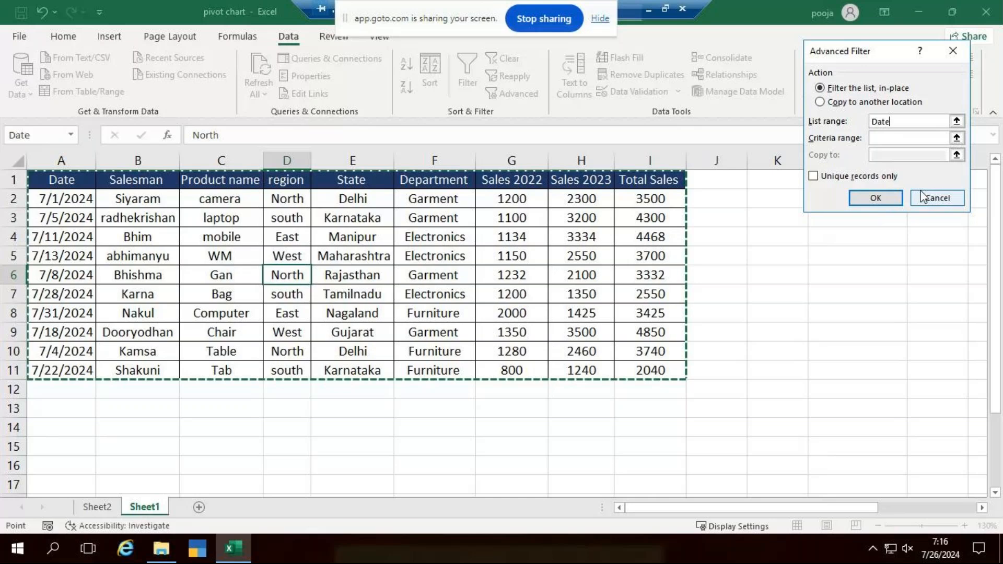
click(899, 139)
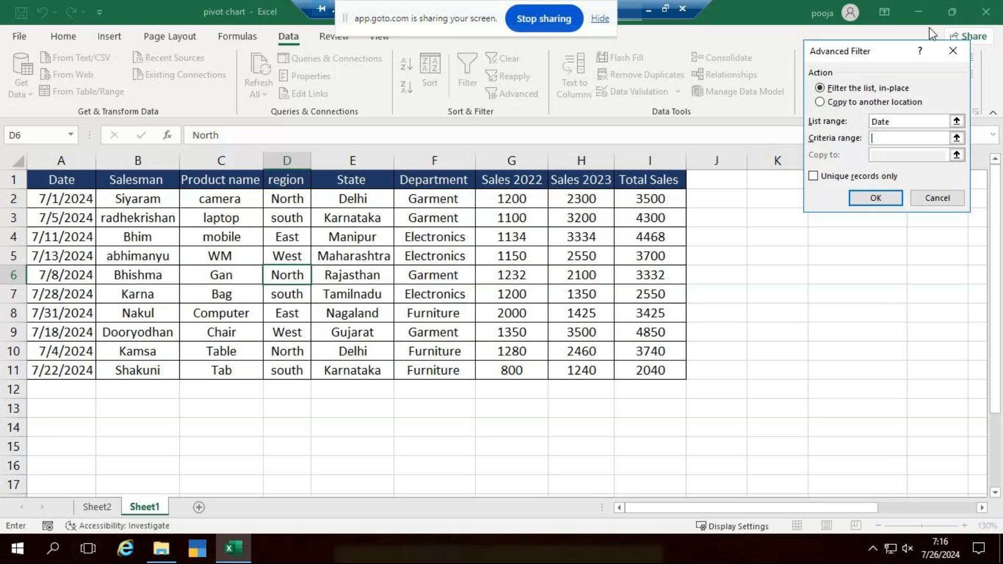
drag(884, 62, 833, 296)
drag(858, 182, 861, 199)
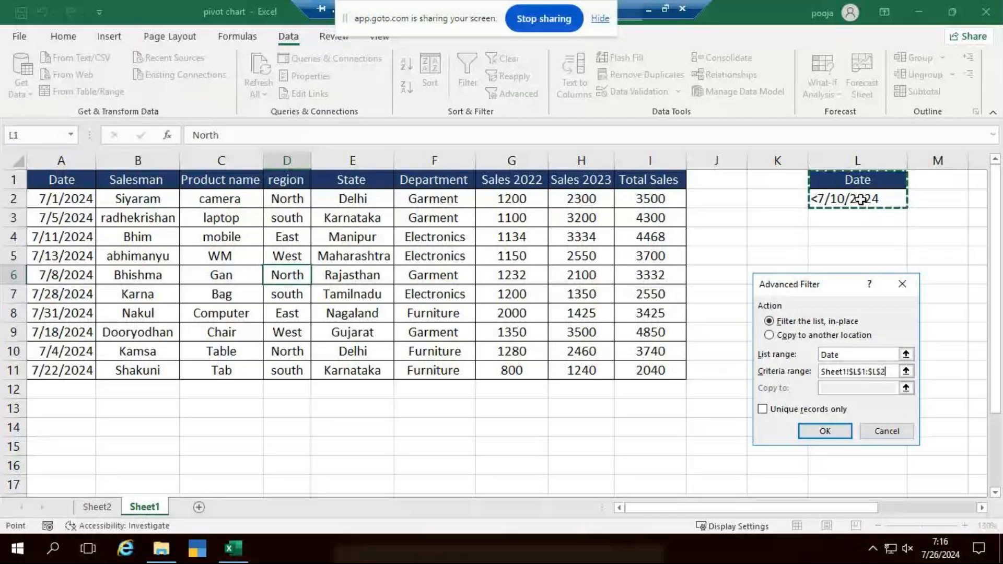
Step: Choose to copy the filtered records to another location starting at A15 and run the filter
click(769, 336)
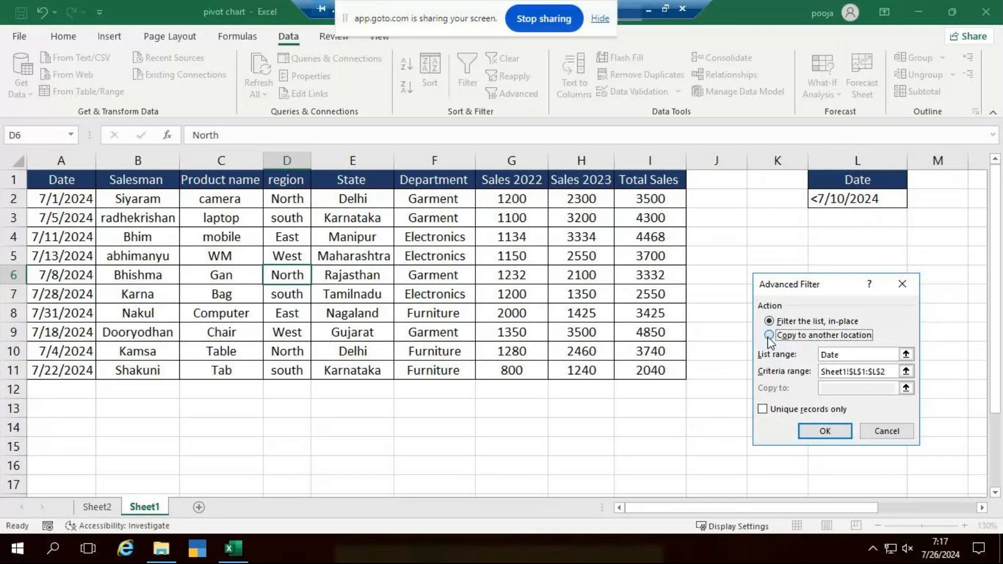
click(826, 389)
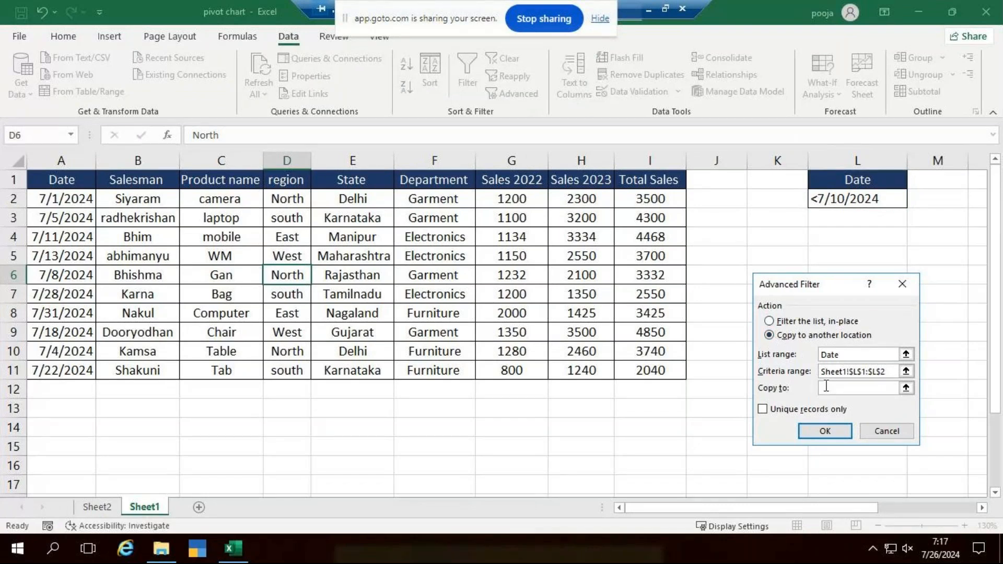
click(62, 447)
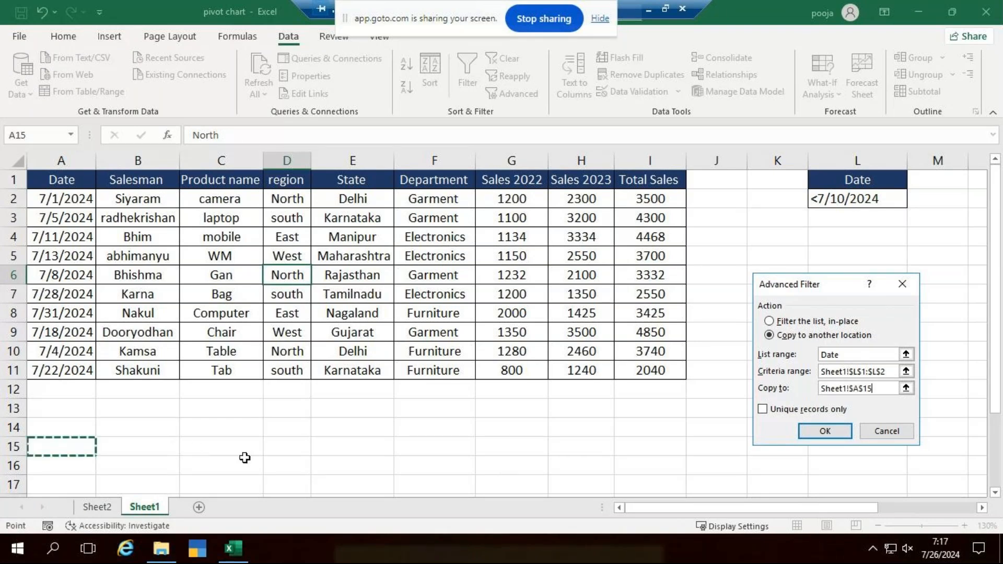
click(819, 438)
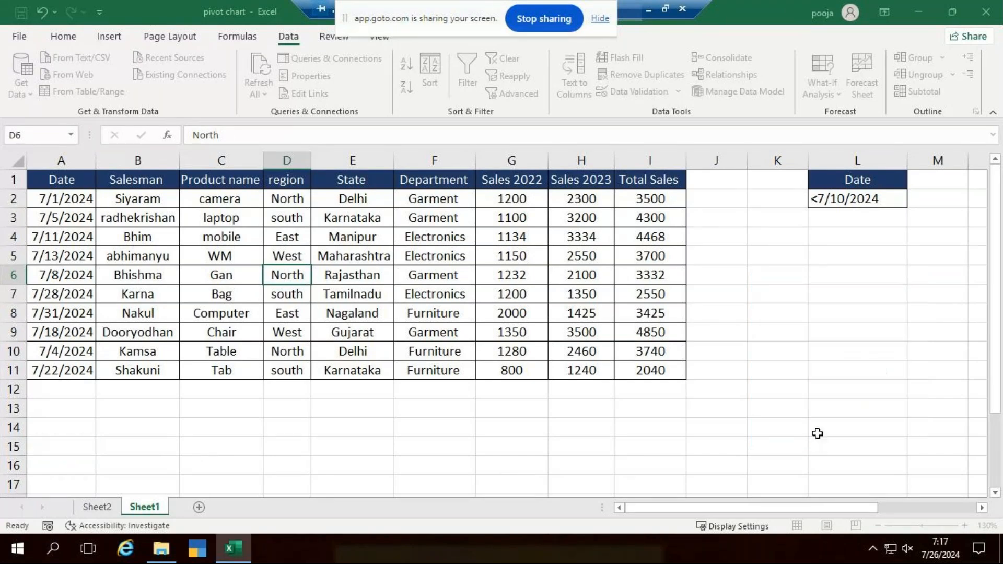
Step: Examine the extracted dates in A16:A19 and the workbook's defined names in the Name Manager
scroll(378, 413, down, 2)
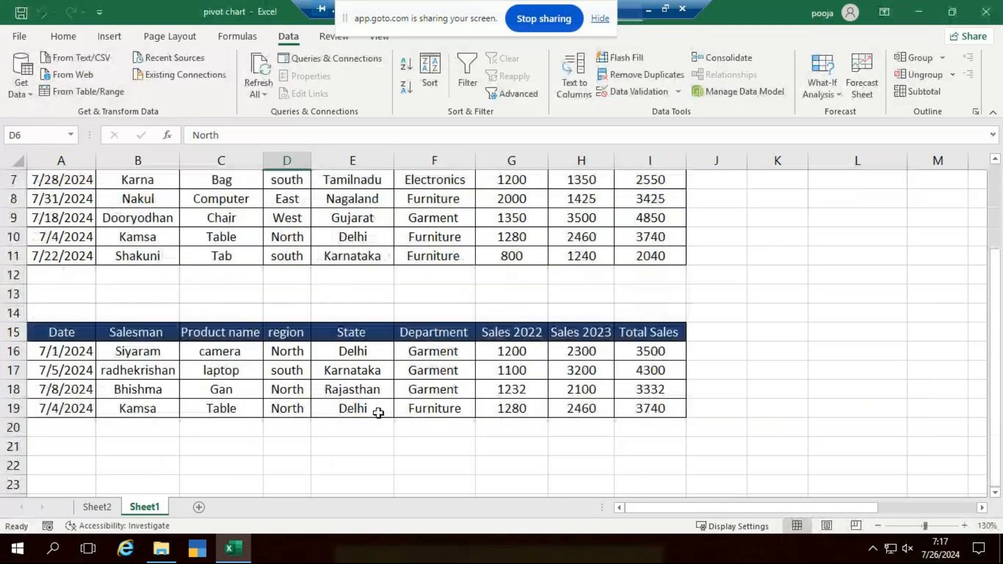
drag(43, 353, 55, 409)
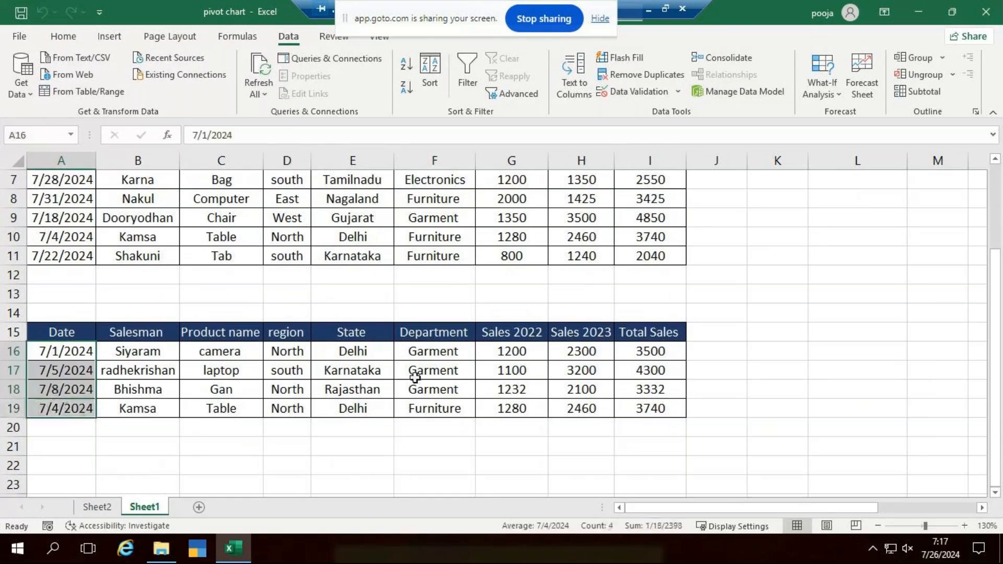
scroll(312, 352, up, 2)
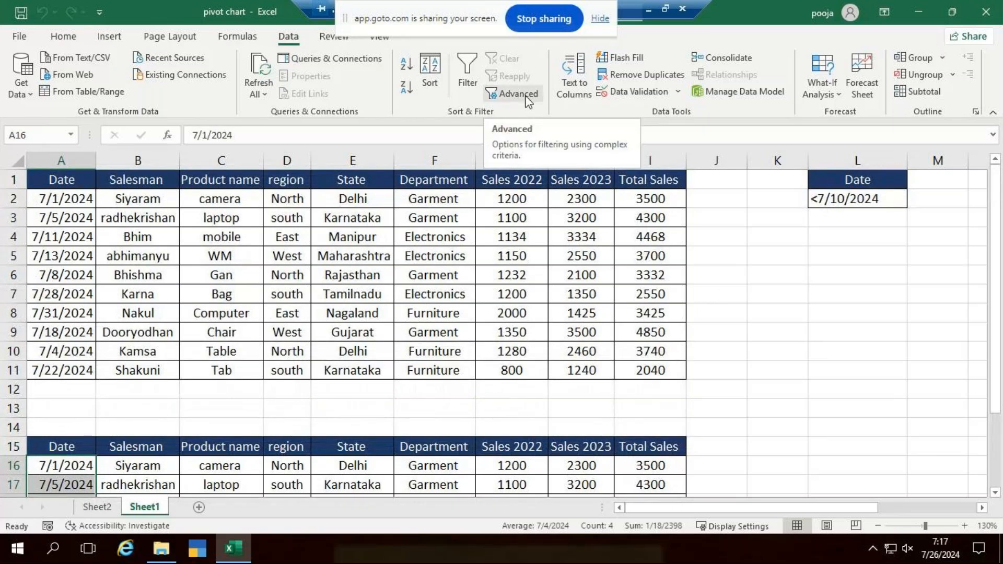
scroll(518, 84, up, 1)
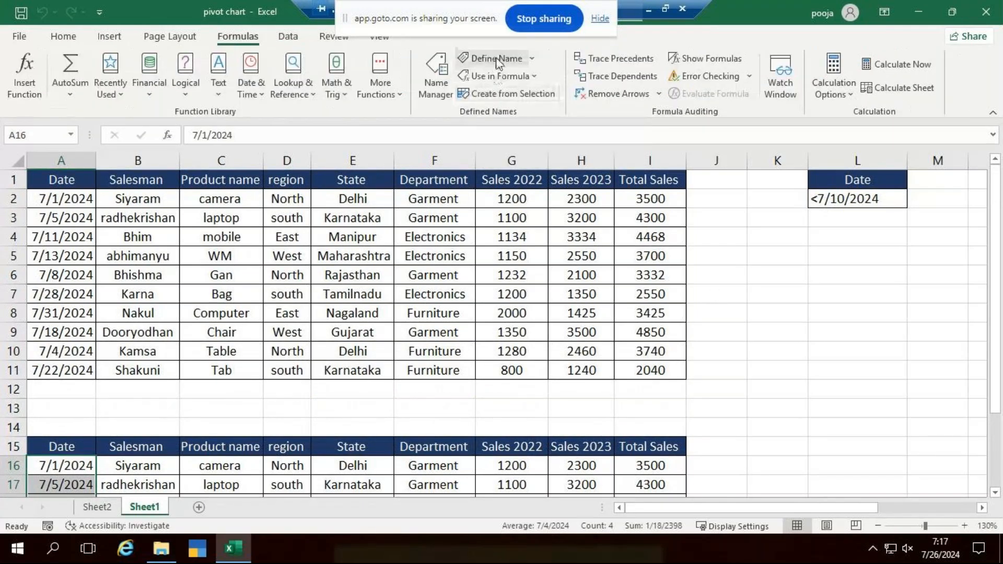
click(436, 83)
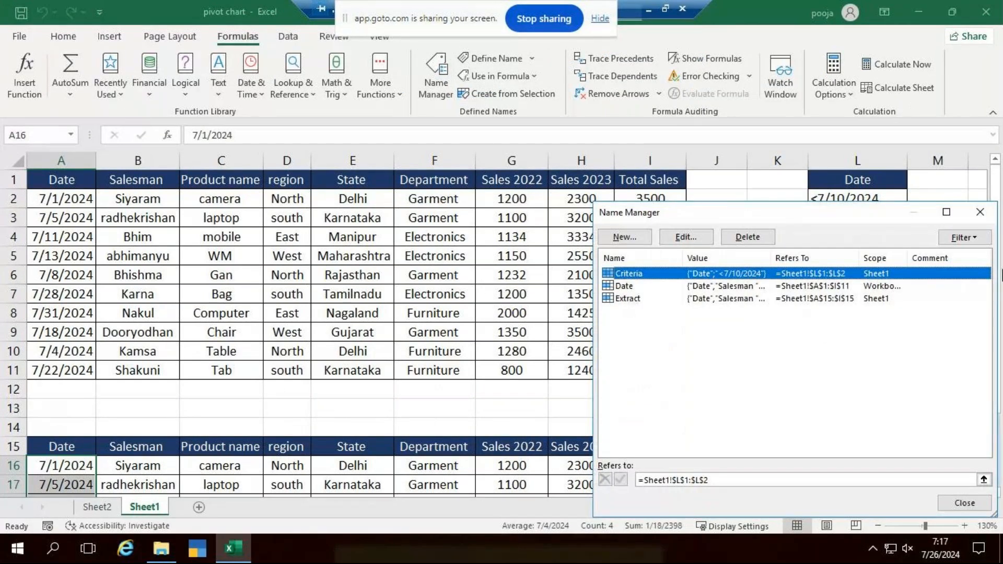
click(981, 212)
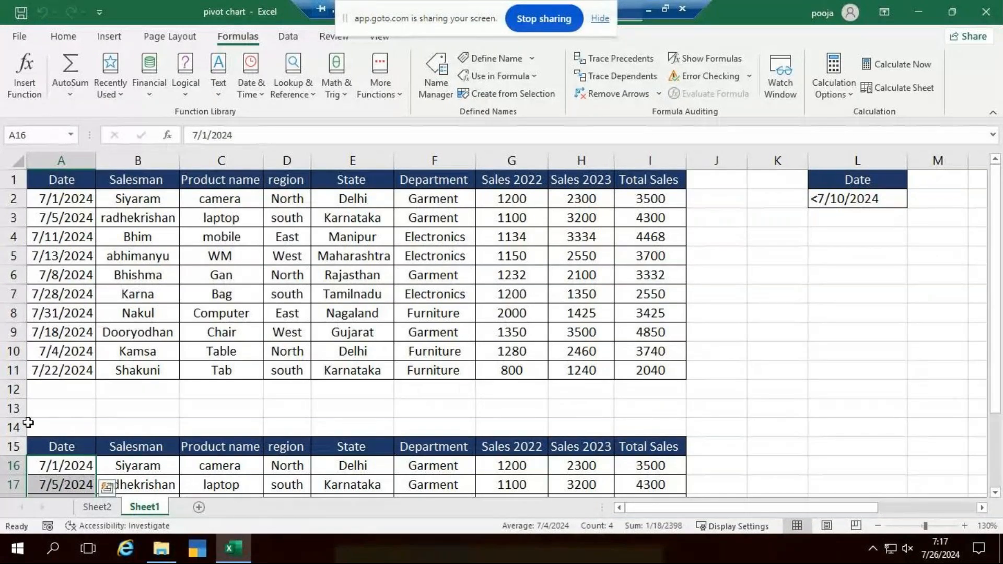
Step: Delete the extracted filter results in rows 15 to 19
scroll(70, 389, down, 2)
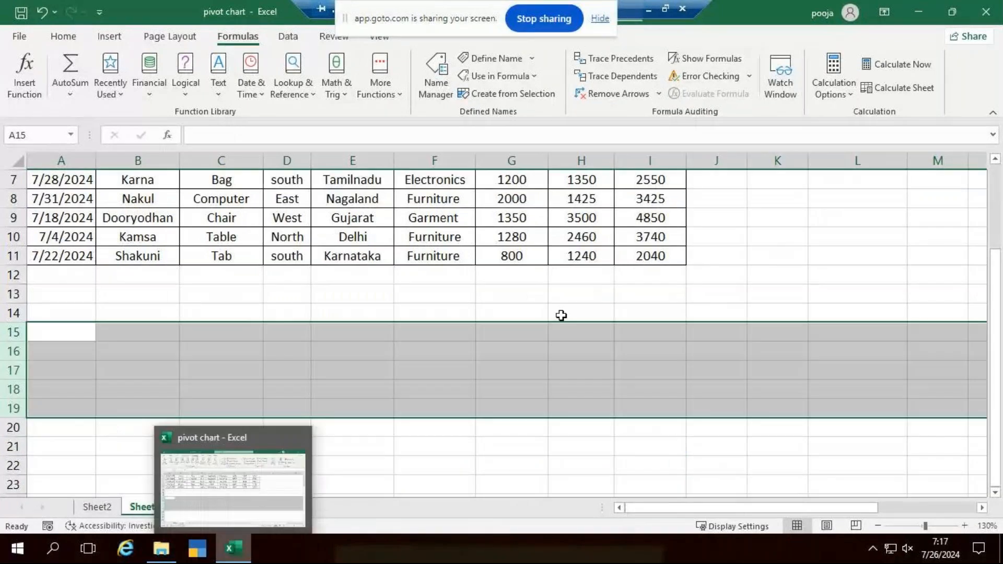
click(778, 275)
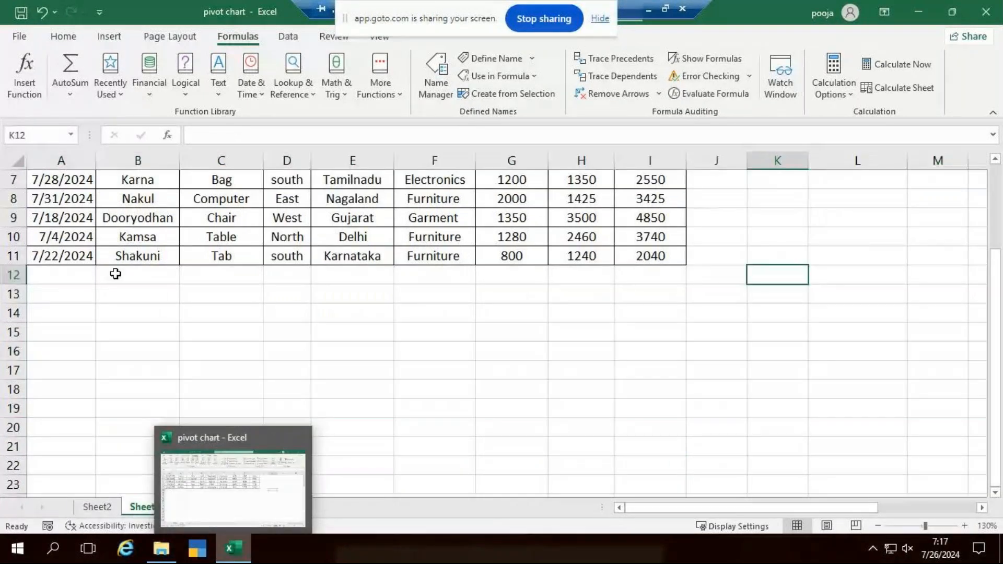
scroll(480, 325, up, 2)
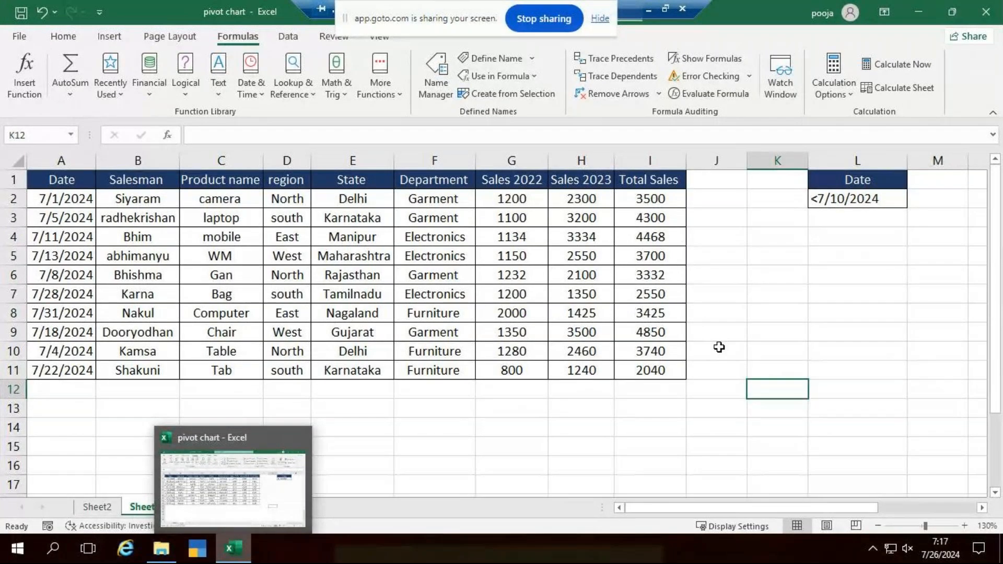
Step: Insert a row at row 5 and fill it with a duplicate of the 7/18/2024 Chair record
click(11, 256)
key(ctrl+shift+plus)
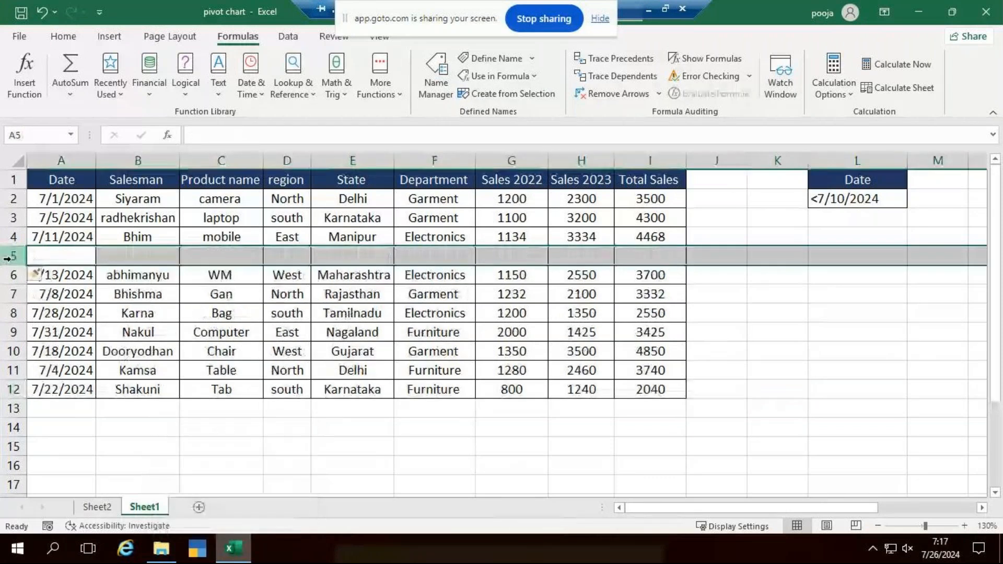
drag(46, 351, 657, 350)
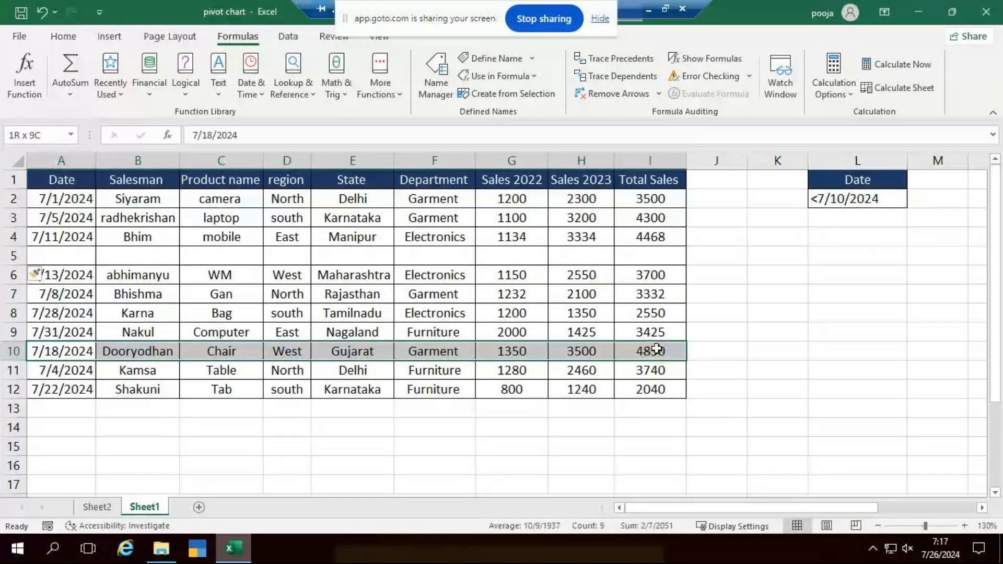
key(ctrl+c)
click(82, 252)
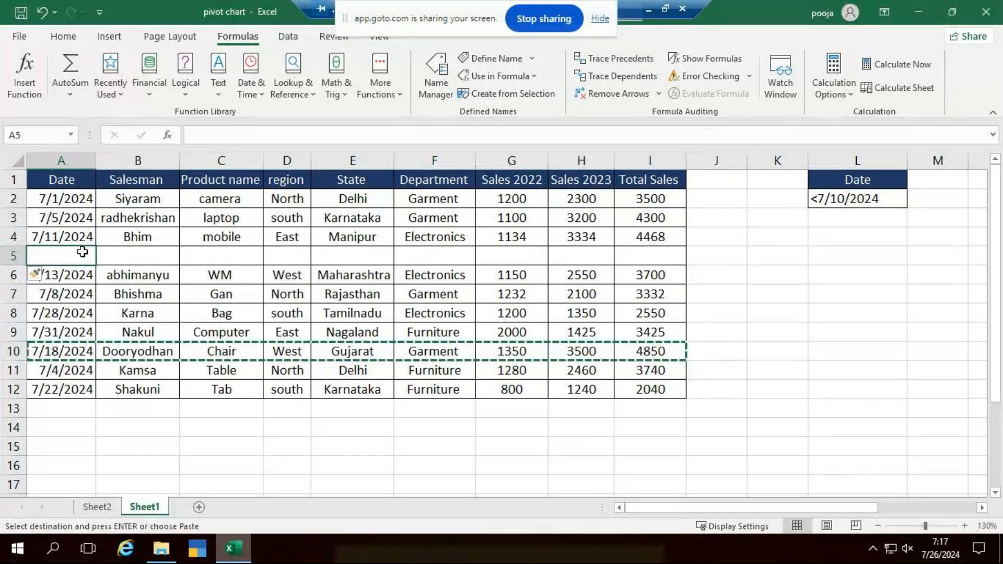
key(ctrl+v)
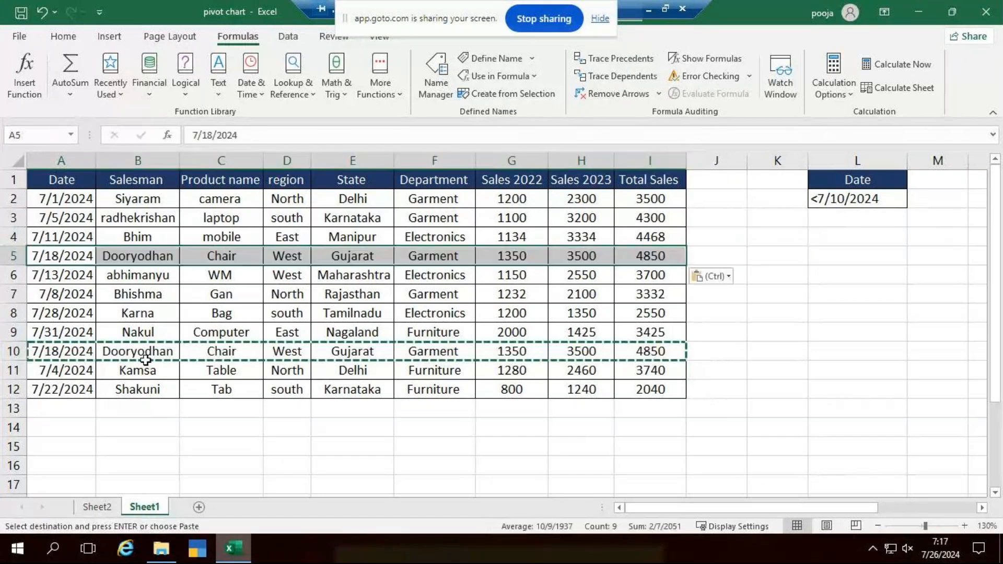
Step: Insert a row at row 7 and fill it with a duplicate of the 7/5/2024 laptop record
click(20, 302)
key(ctrl+shift+plus)
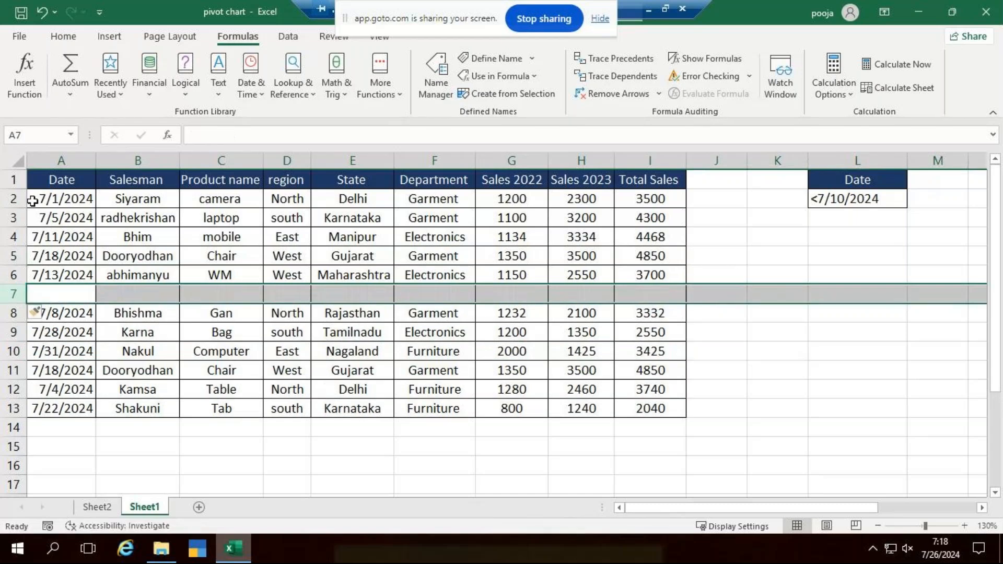
drag(40, 216, 651, 215)
key(ctrl+c)
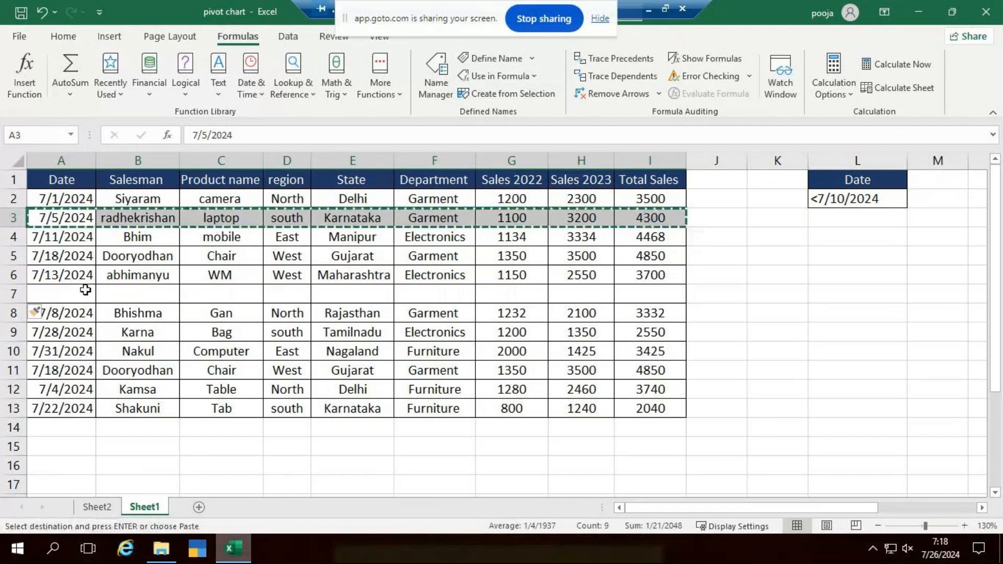
click(85, 291)
key(ctrl+v)
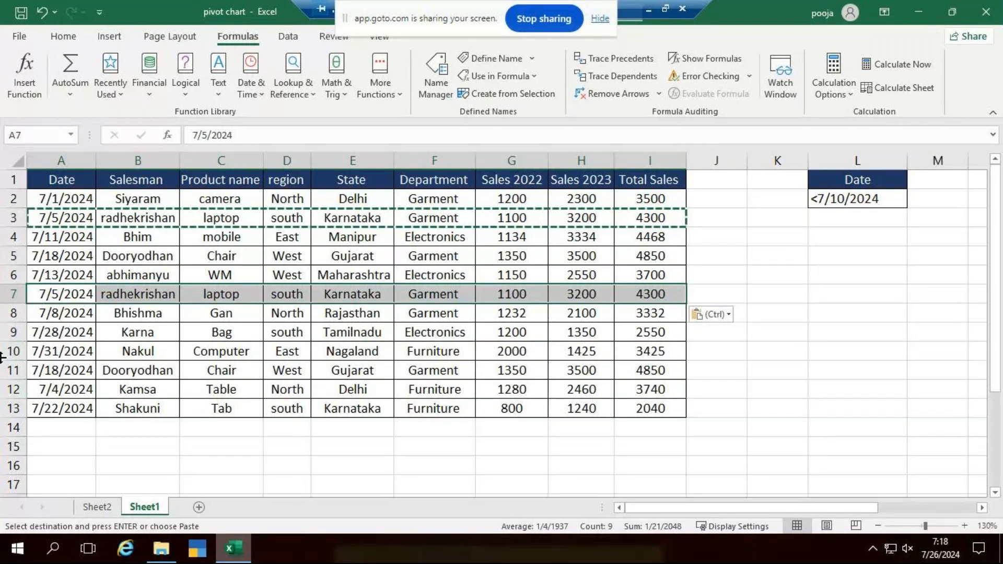
key(Escape)
Step: Insert a row at row 10 and fill it with a duplicate of the 7/22/2024 Tab record
click(13, 351)
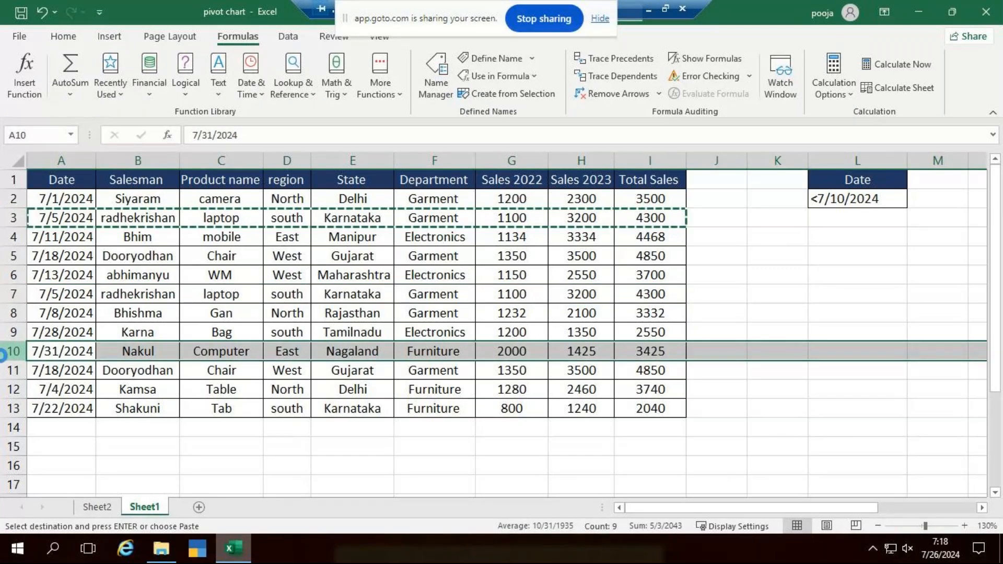
key(ctrl+shift+plus)
drag(80, 427, 637, 426)
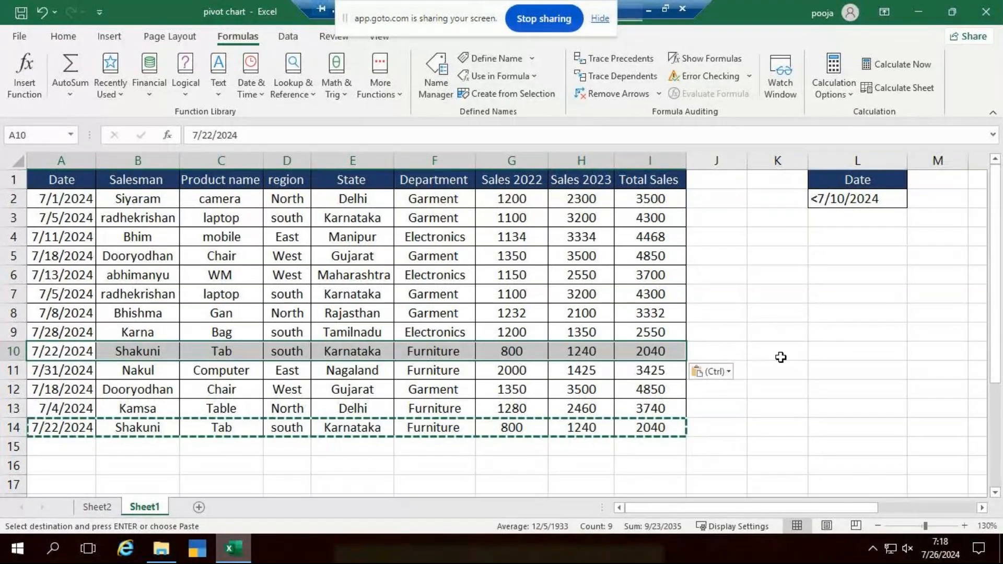
click(779, 357)
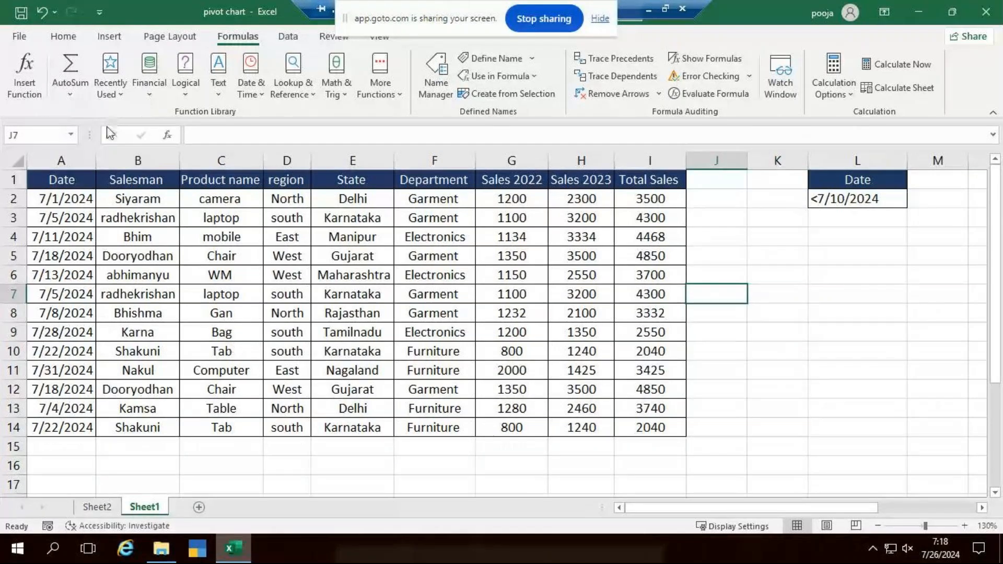
Step: Widen column A slightly and check the extended table's extent by selecting A1:I14
drag(96, 170, 111, 162)
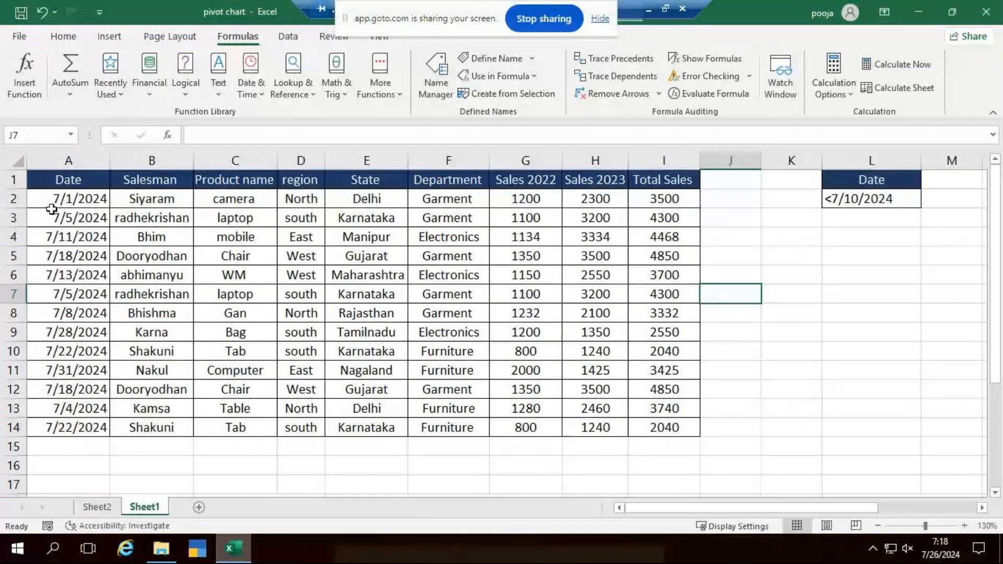
click(68, 181)
drag(114, 224, 649, 424)
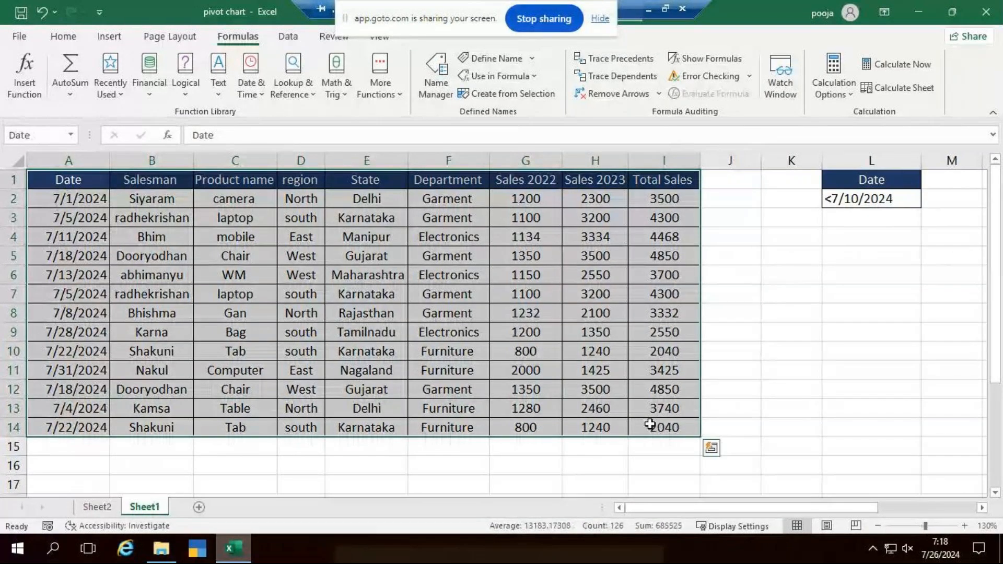
click(390, 293)
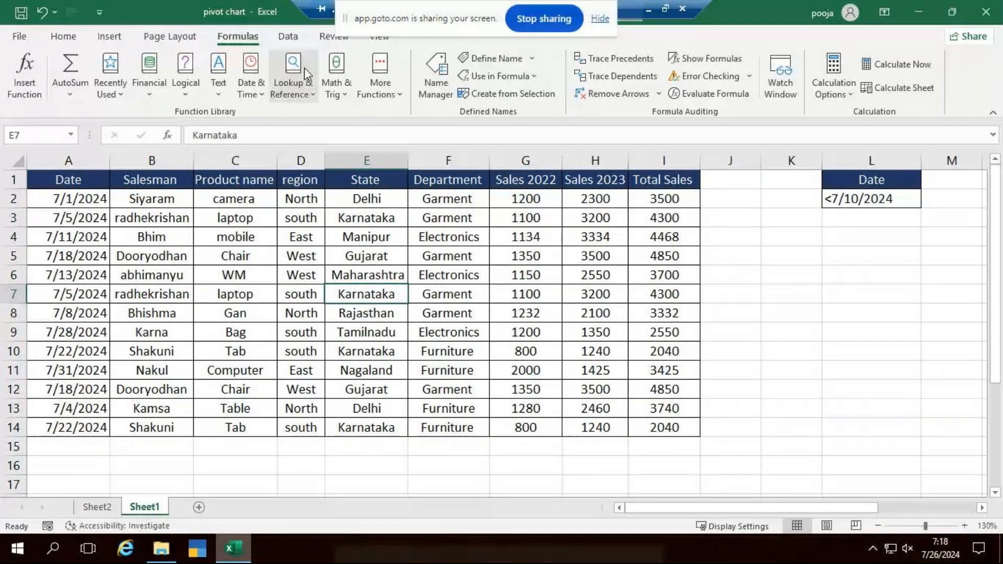
Step: Start an Advanced Filter on the extended table A1:I14 with the results copied to another location
click(289, 37)
click(524, 95)
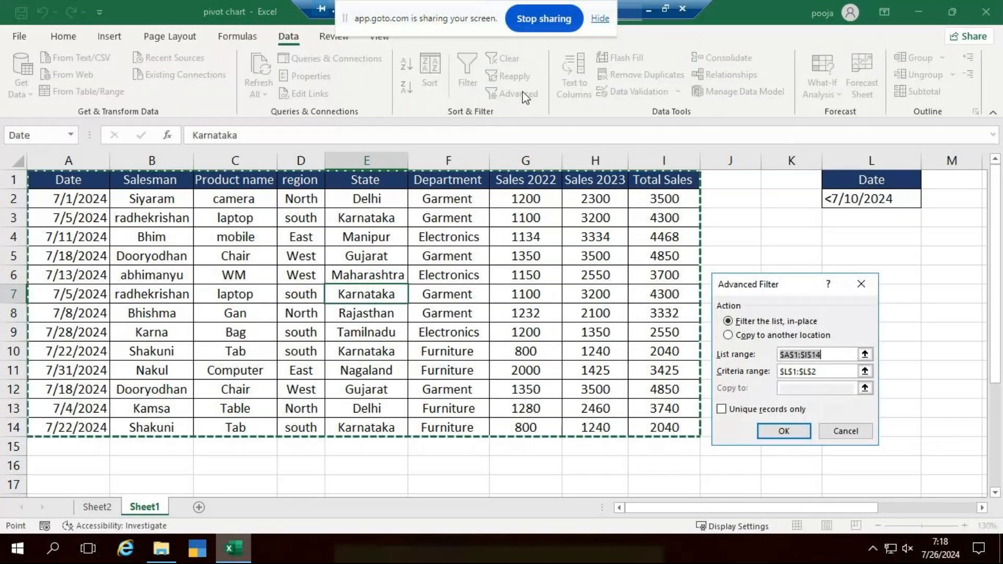
drag(791, 286, 806, 242)
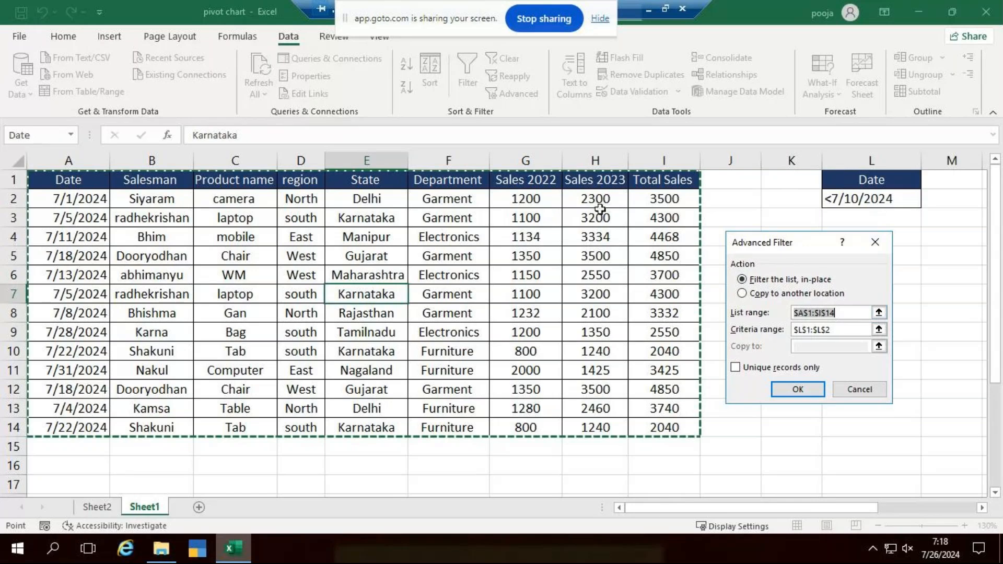
click(743, 293)
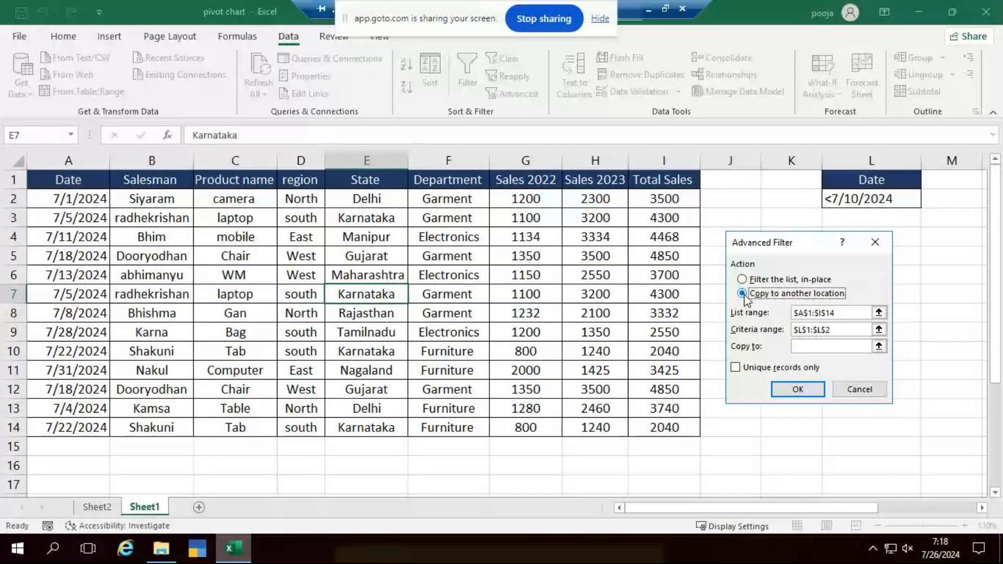
Step: Clear the criteria range of the Advanced Filter
click(851, 327)
key(BackSpace)
key(BackSpace)
key(BackSpace)
key(BackSpace)
key(BackSpace)
key(BackSpace)
key(BackSpace)
key(BackSpace)
key(BackSpace)
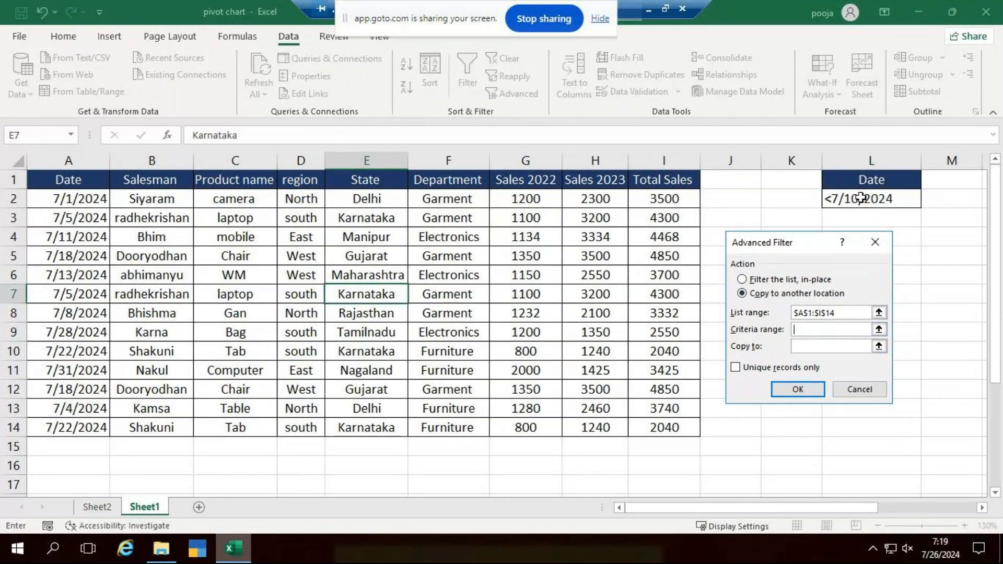
Step: Complete the Advanced Filter by copying unique records only to A16, and review the extracted list below the table
click(807, 348)
click(66, 466)
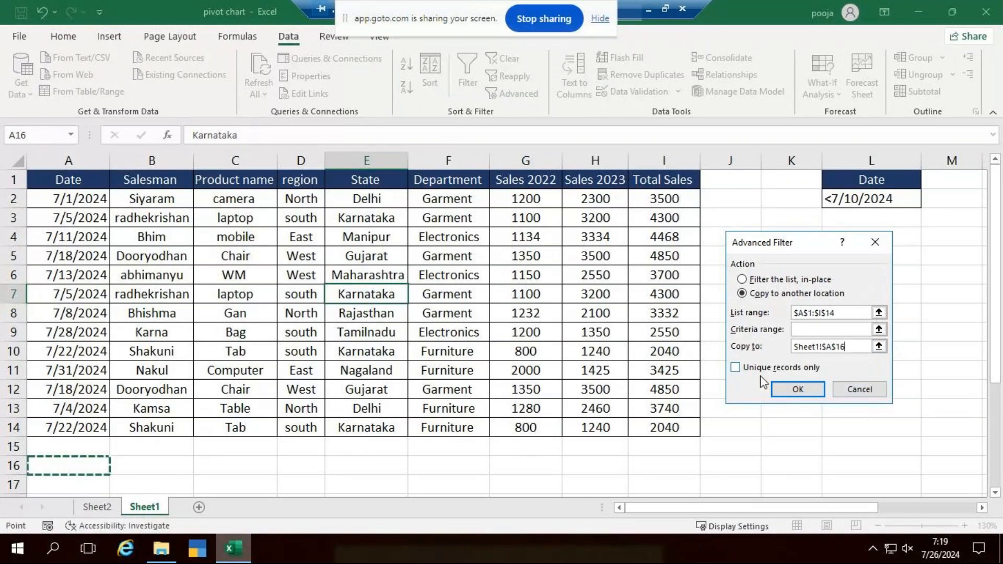
click(736, 368)
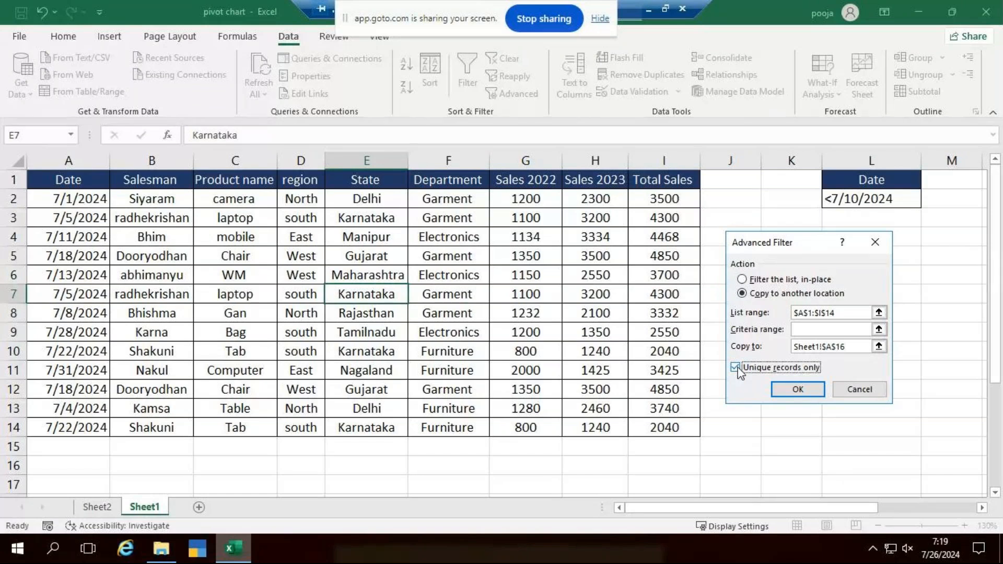
click(794, 389)
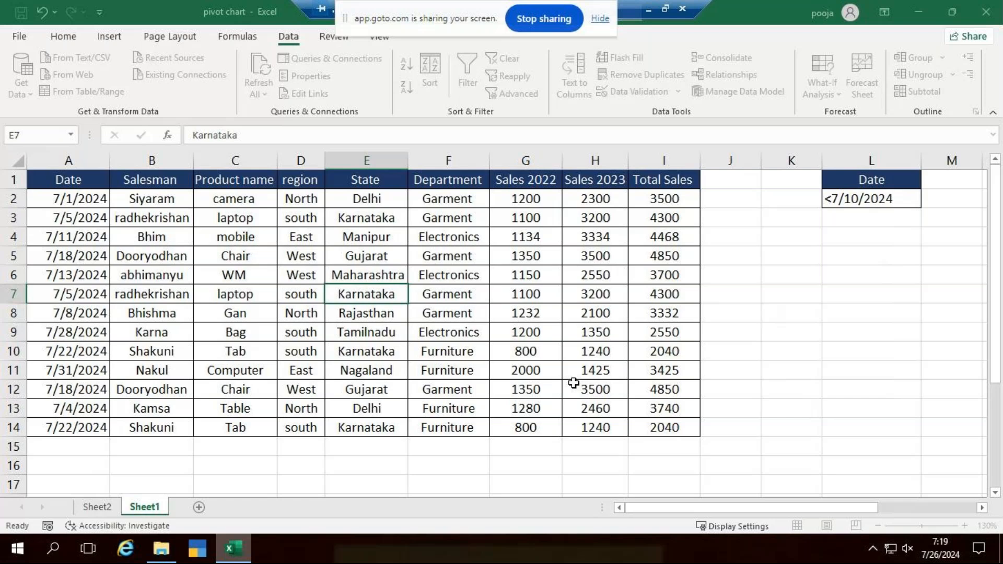
scroll(329, 383, down, 4)
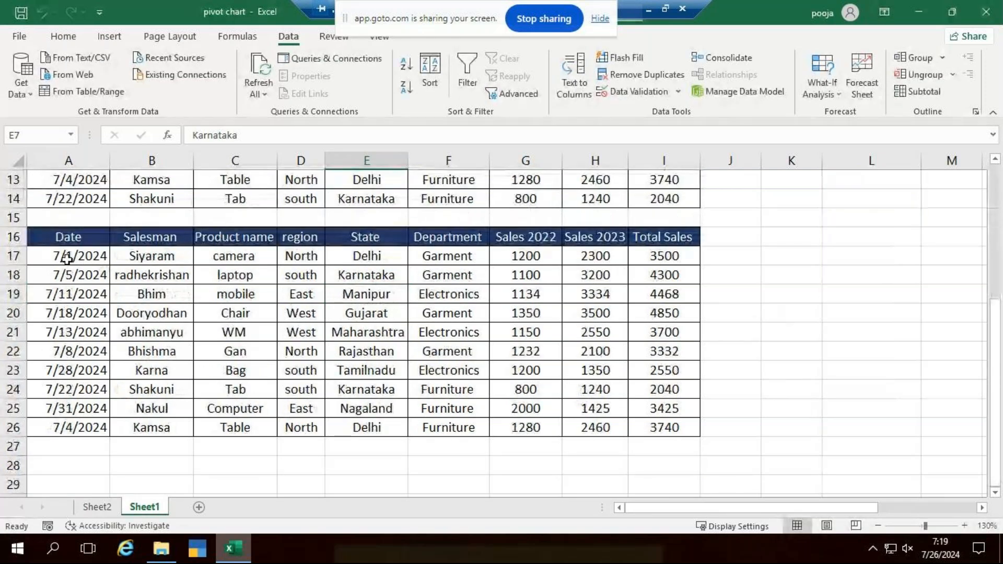
scroll(324, 353, down, 1)
scroll(323, 327, down, 2)
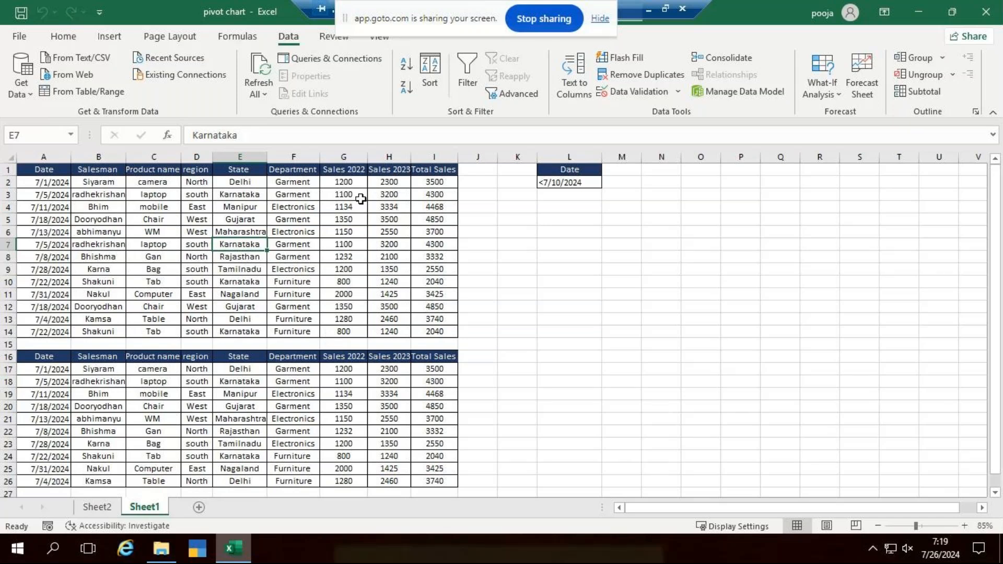
Step: Delete rows 16 to 27 holding the extracted unique records
scroll(361, 198, down, 3)
drag(9, 285, 11, 373)
key(ctrl+minus)
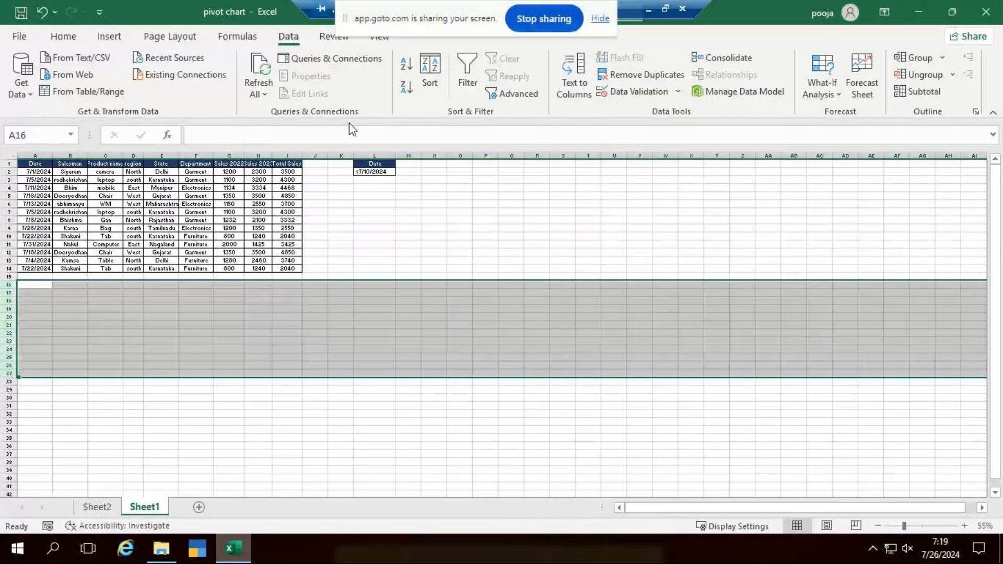
scroll(351, 190, up, 4)
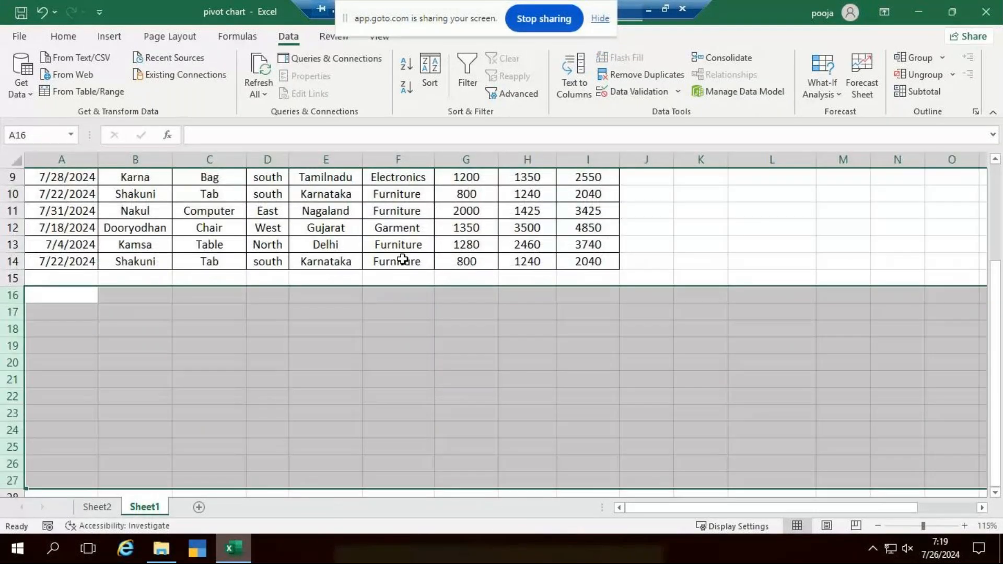
scroll(403, 259, up, 3)
scroll(772, 353, down, 1)
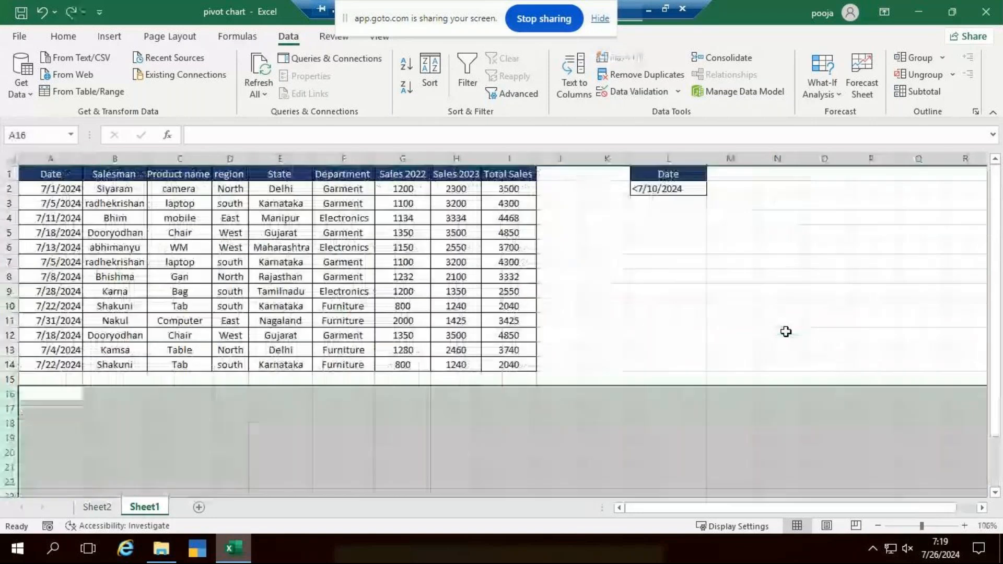
scroll(786, 331, down, 2)
scroll(561, 240, down, 1)
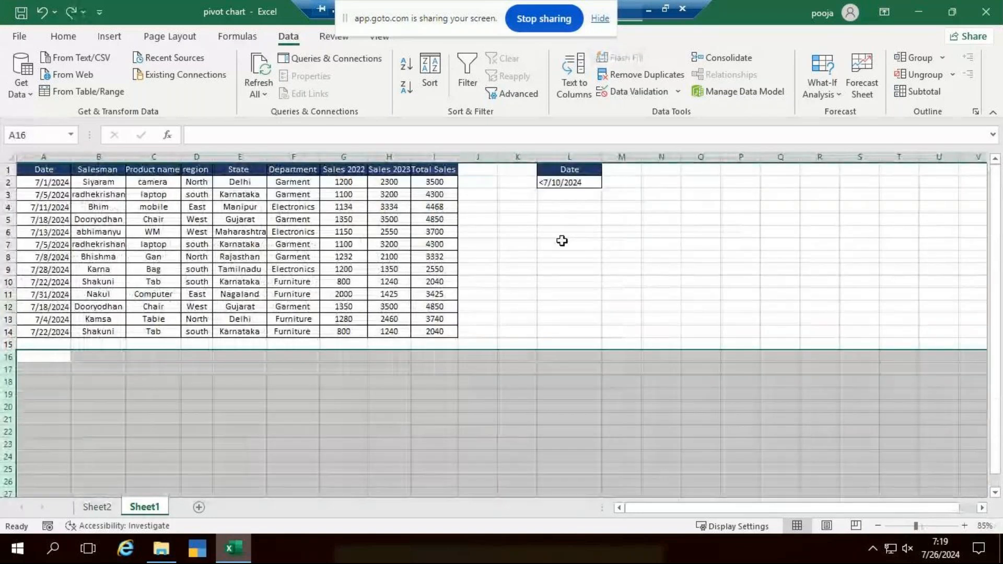
click(585, 299)
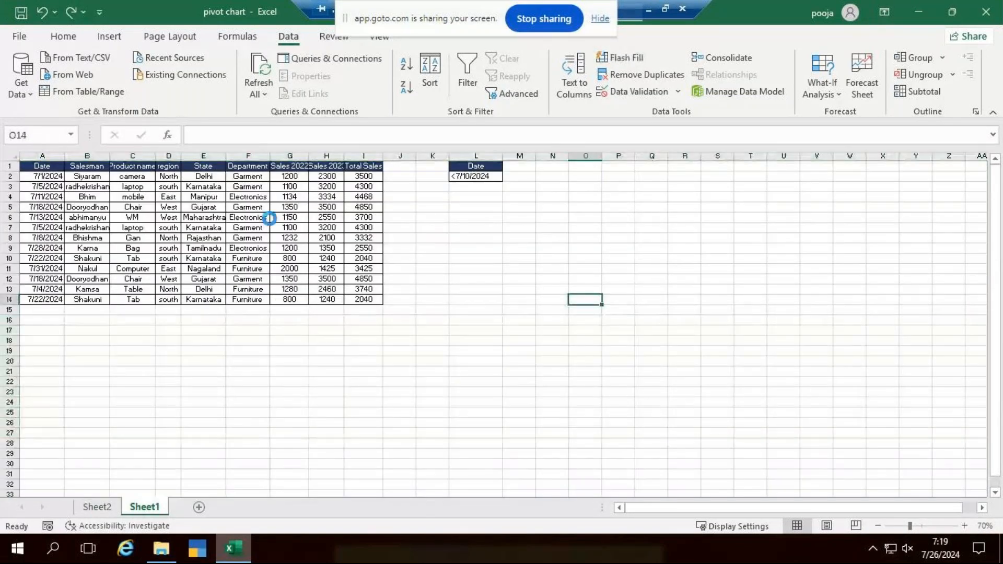
Step: Undo the deletion of the extracted records below the table
scroll(547, 303, up, 6)
drag(752, 508, 495, 511)
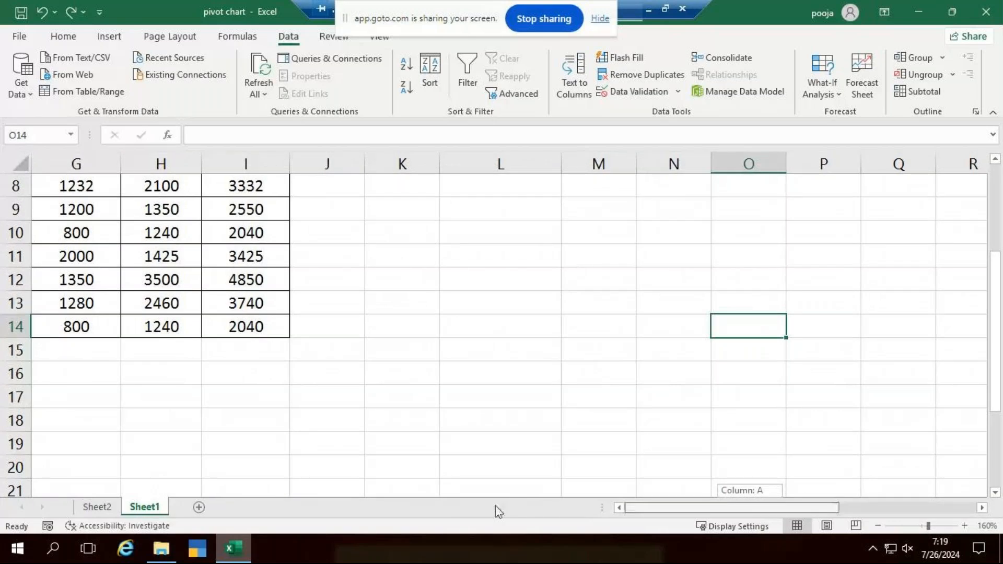
scroll(573, 330, up, 3)
scroll(158, 306, down, 1)
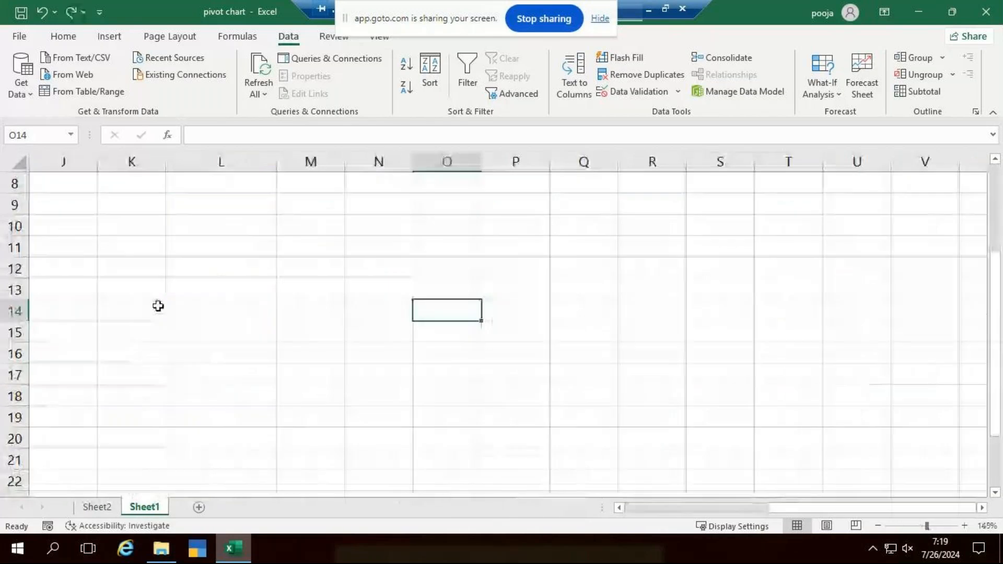
scroll(157, 306, down, 6)
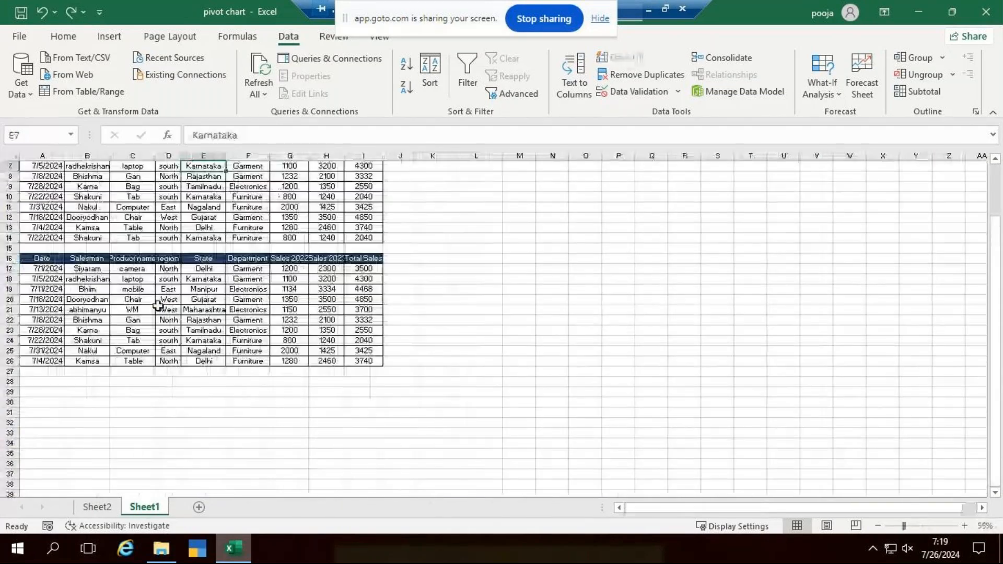
Step: Delete rows 15 to 32 to clear the extracted unique records below the source table
scroll(158, 305, up, 3)
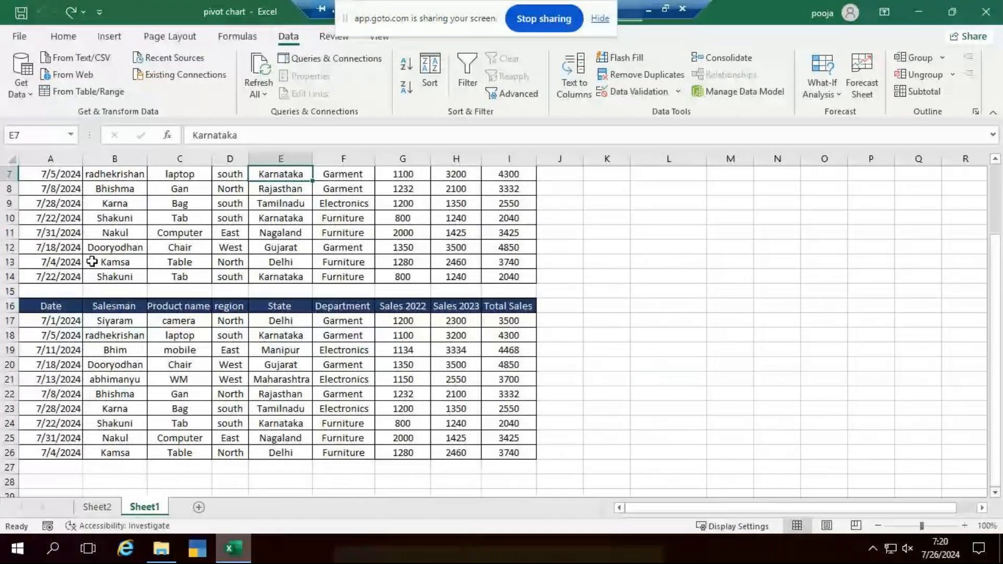
scroll(92, 262, up, 2)
drag(9, 379, 3, 510)
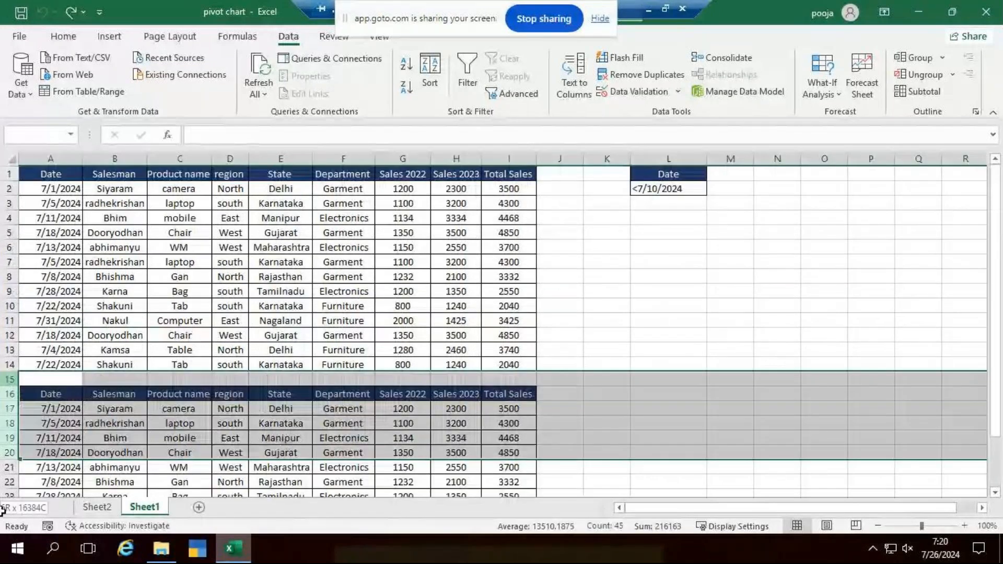
drag(3, 510, 7, 513)
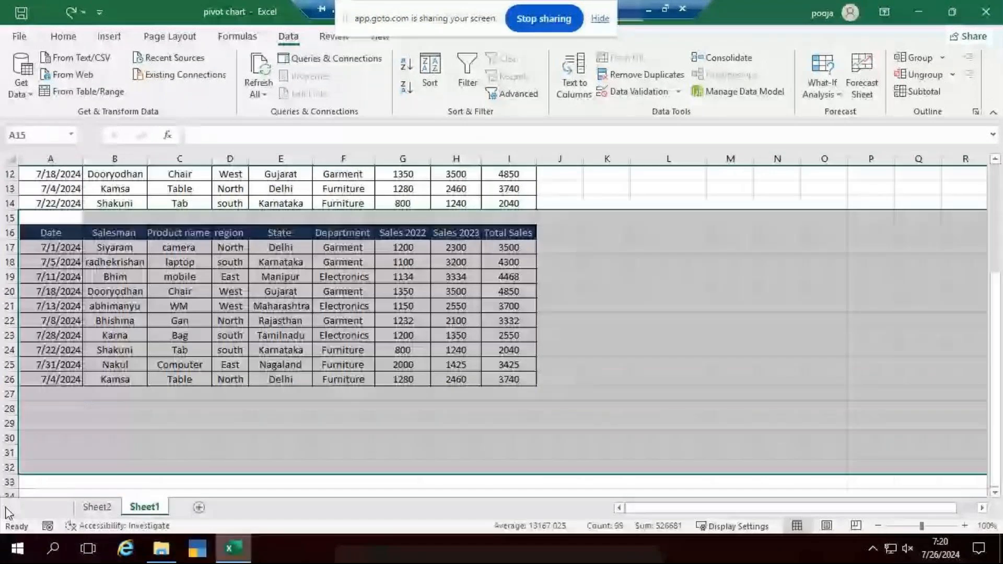
key(Delete)
scroll(107, 239, up, 4)
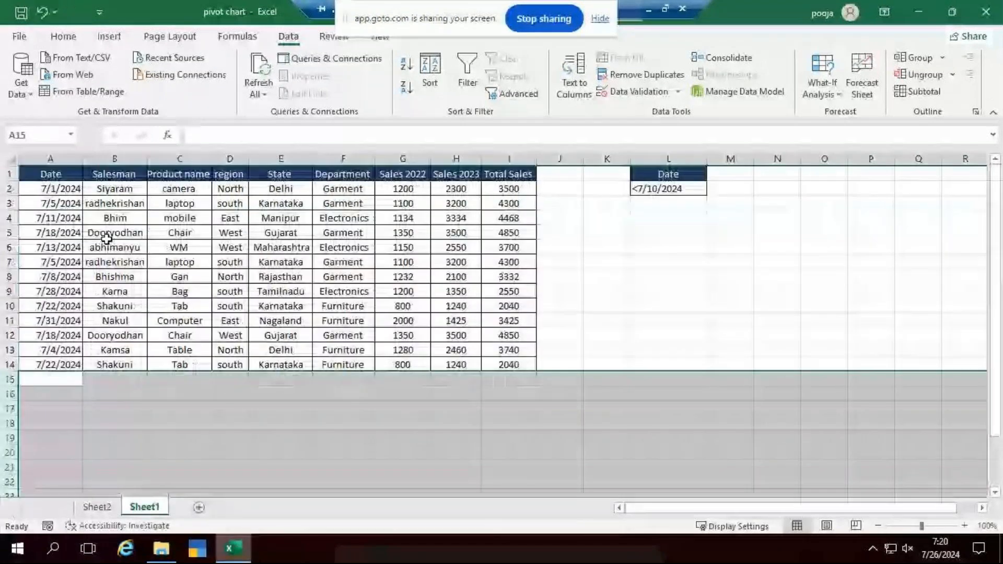
Step: Remove the duplicate records from the whole sales table A1:I14, comparing all columns
click(107, 239)
key(ctrl+a)
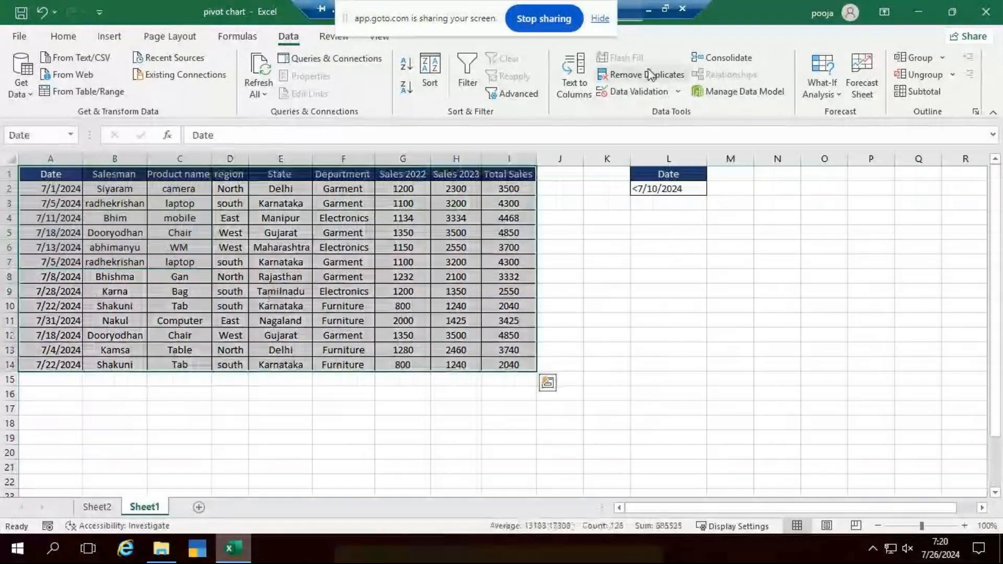
click(650, 75)
click(874, 413)
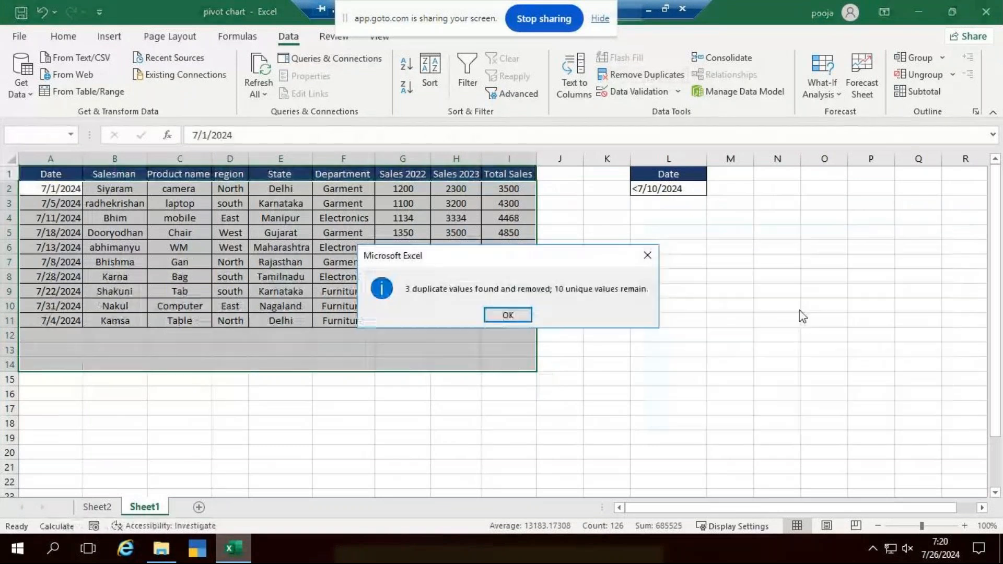
click(508, 315)
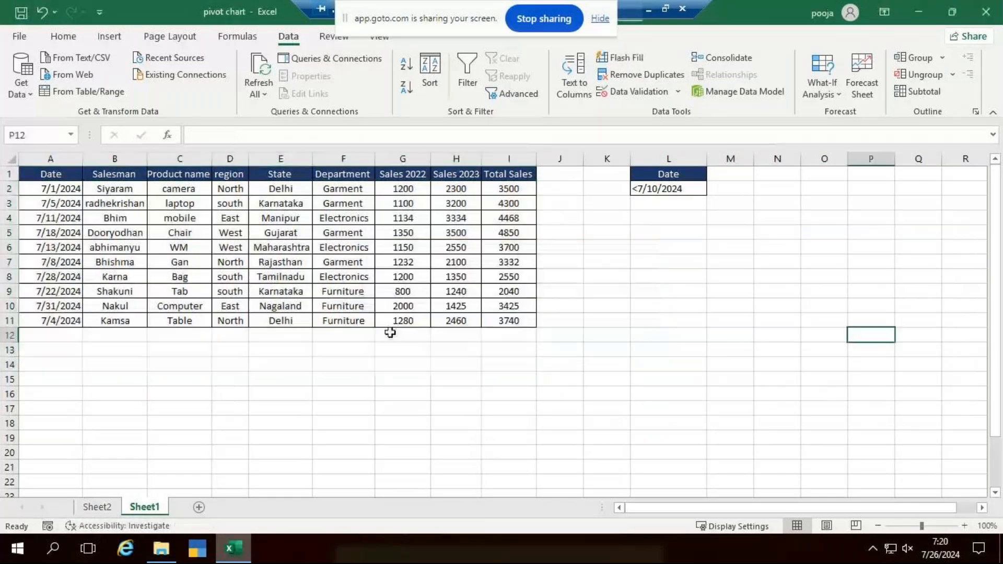
scroll(592, 274, up, 2)
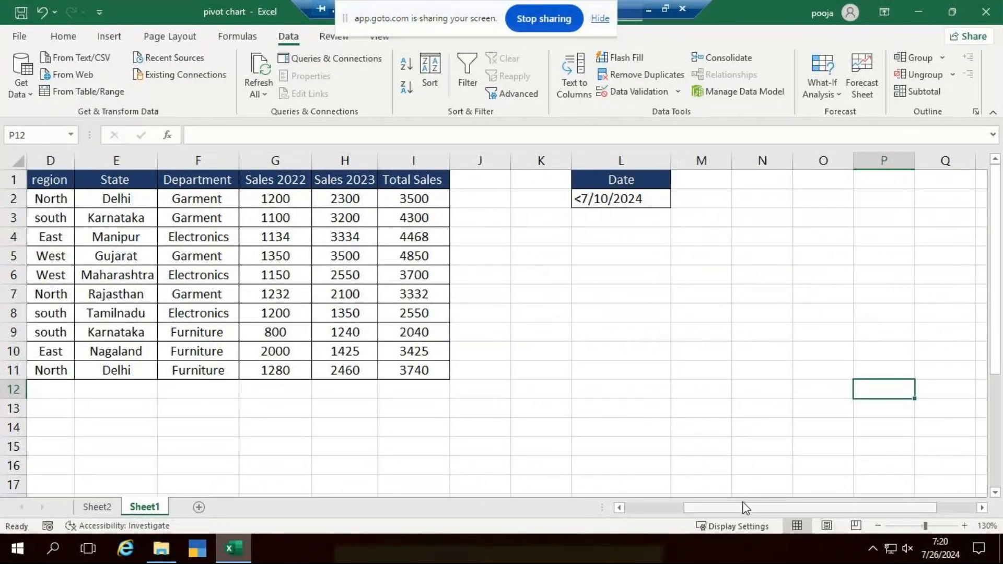
drag(746, 508, 685, 508)
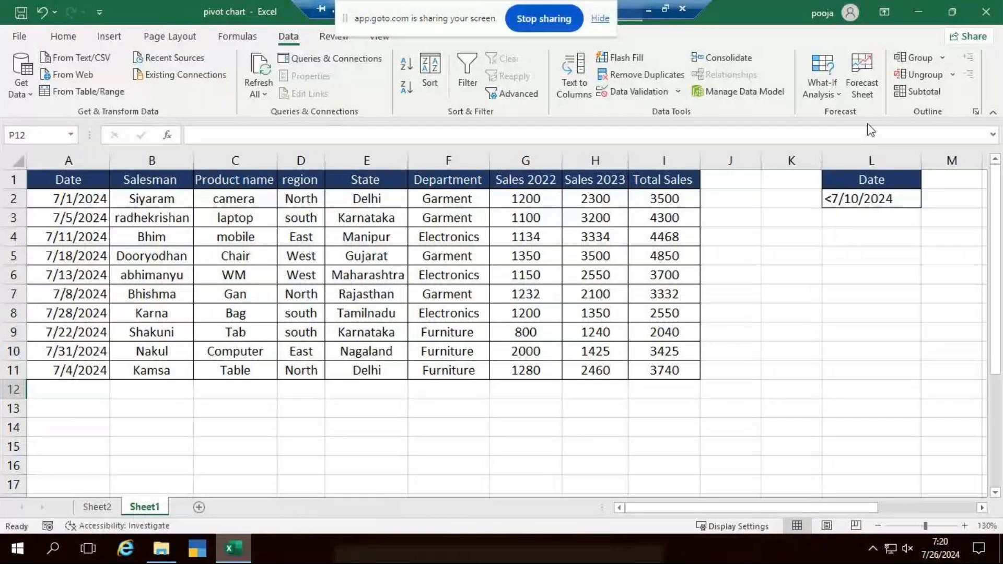
click(367, 465)
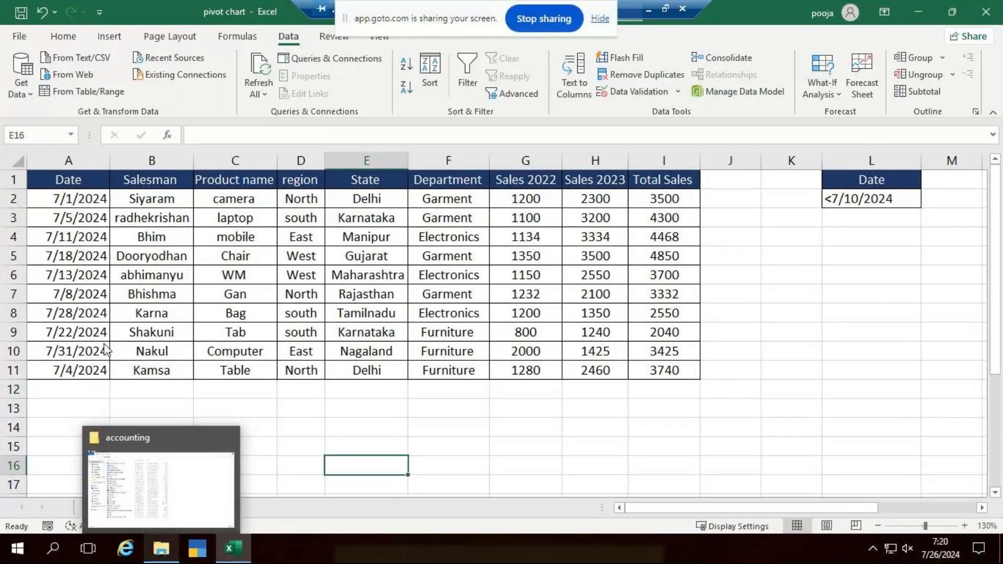
click(319, 272)
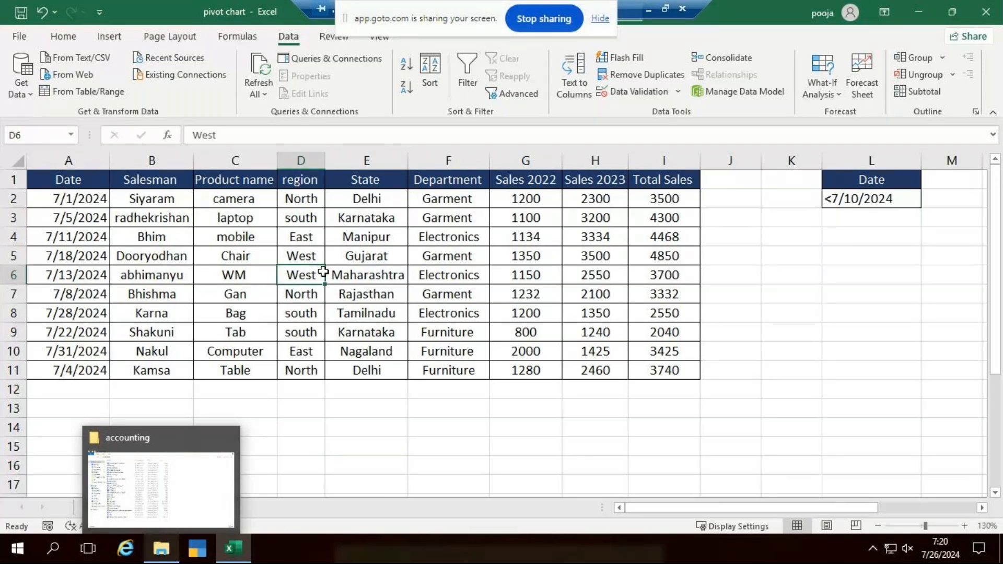
click(311, 434)
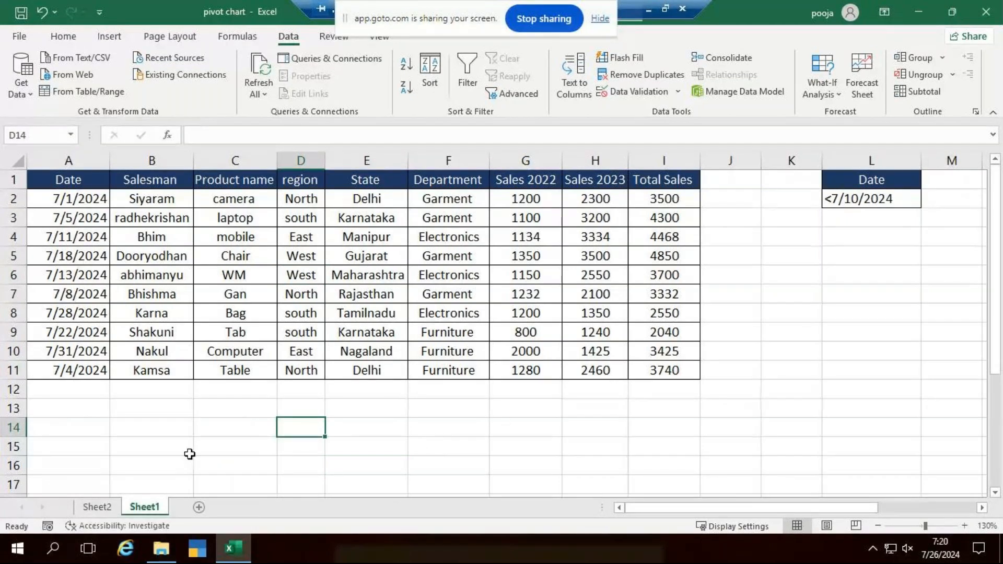
Step: Add a new worksheet after Sheet1 and return to Sheet1
click(198, 507)
click(156, 512)
click(186, 511)
click(153, 509)
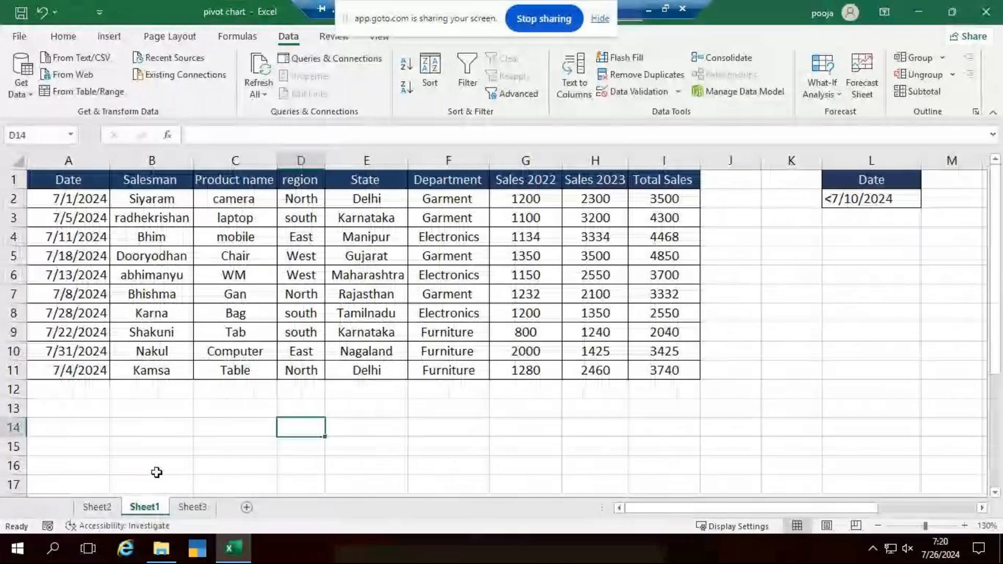
Step: Start an Advanced Filter with the list range A1:I11 and the results copied to another location
click(514, 94)
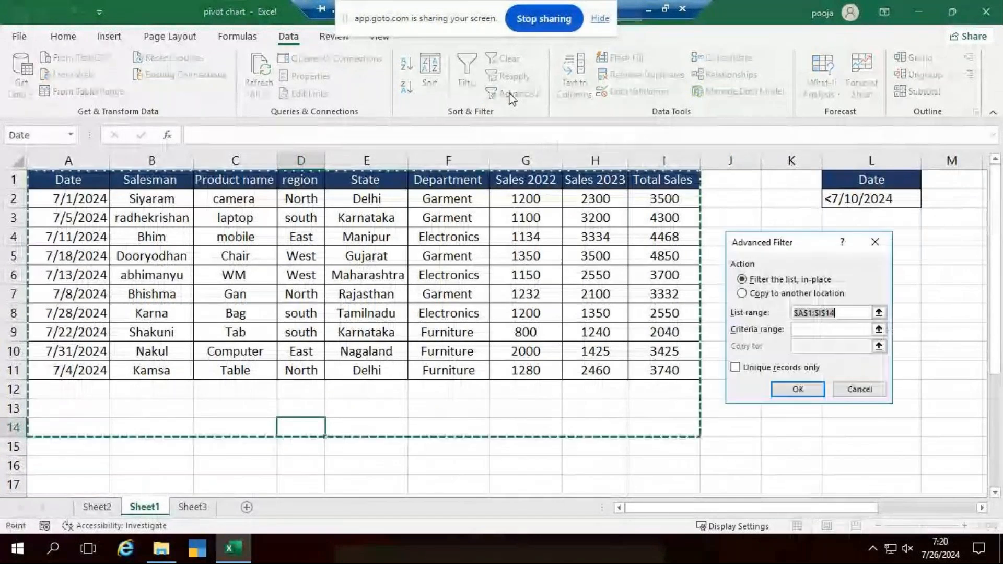
key(Escape)
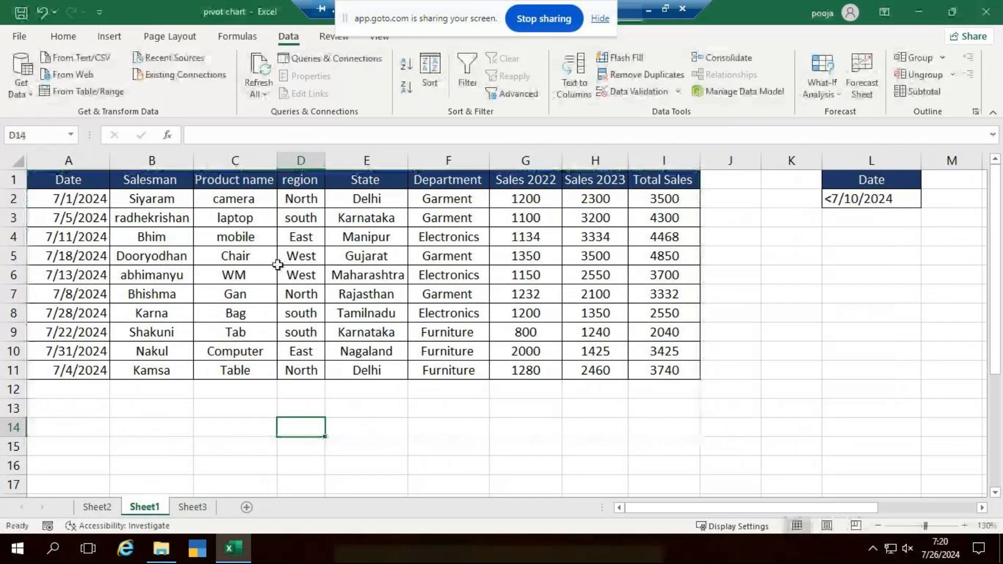
click(269, 258)
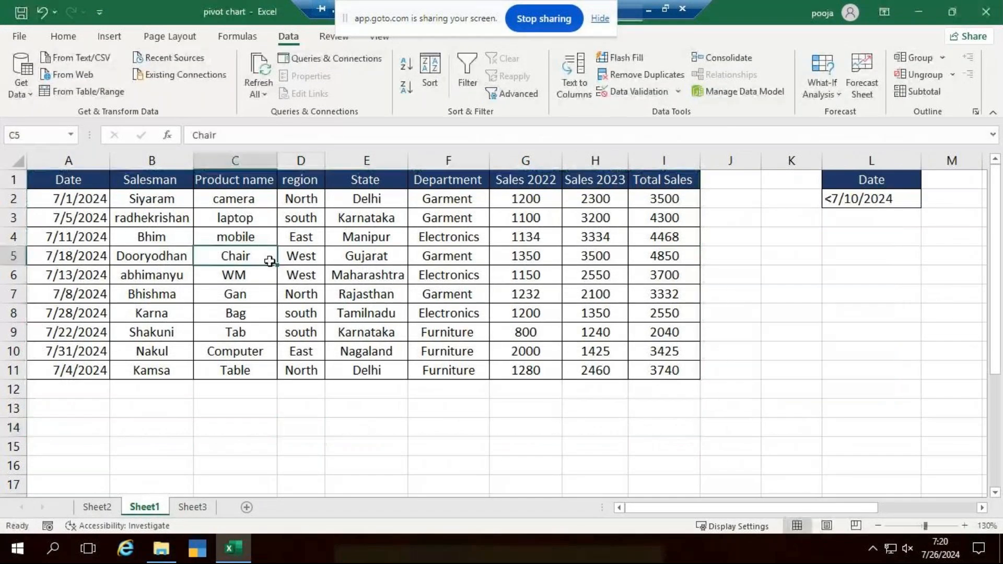
click(522, 101)
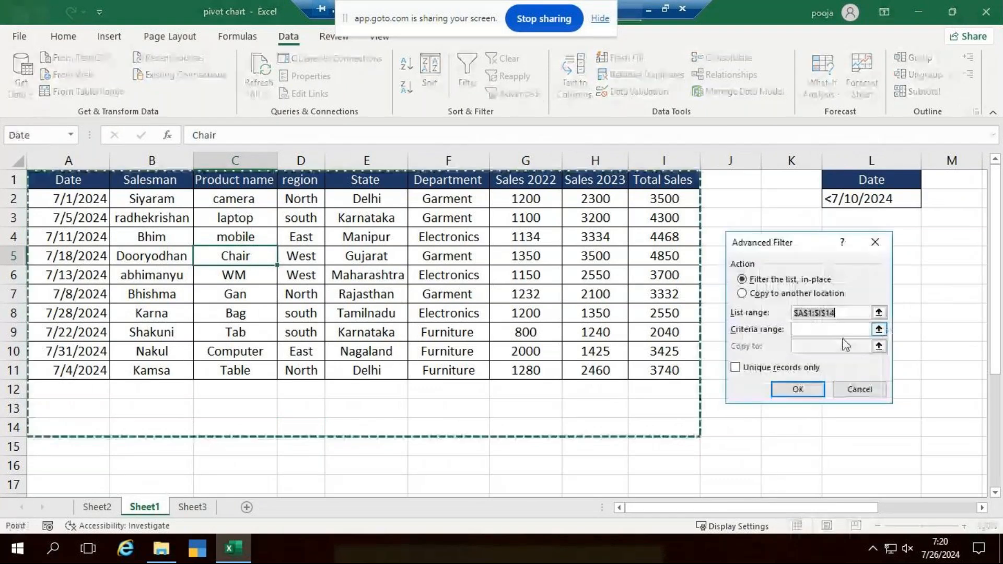
key(BackSpace)
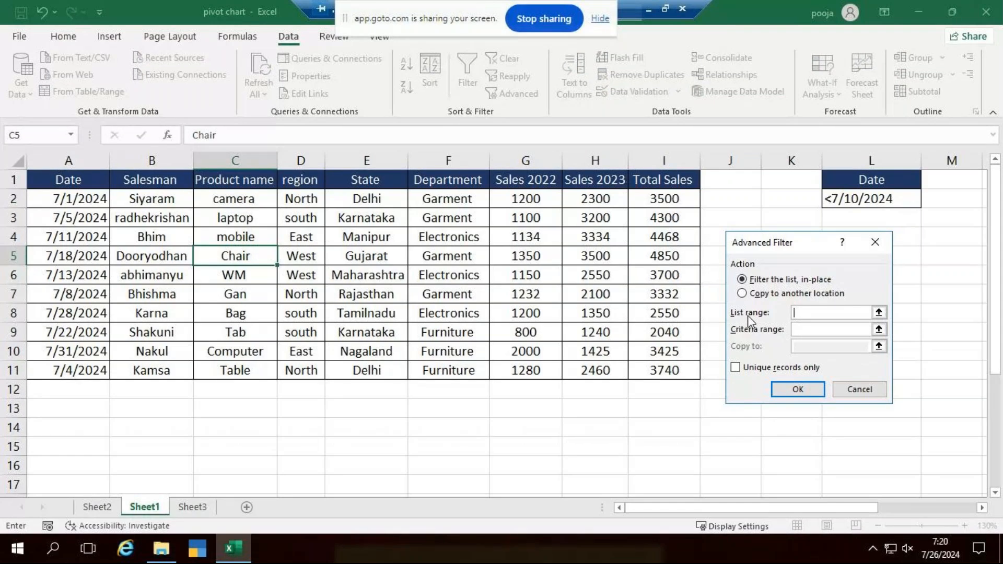
drag(63, 180, 710, 375)
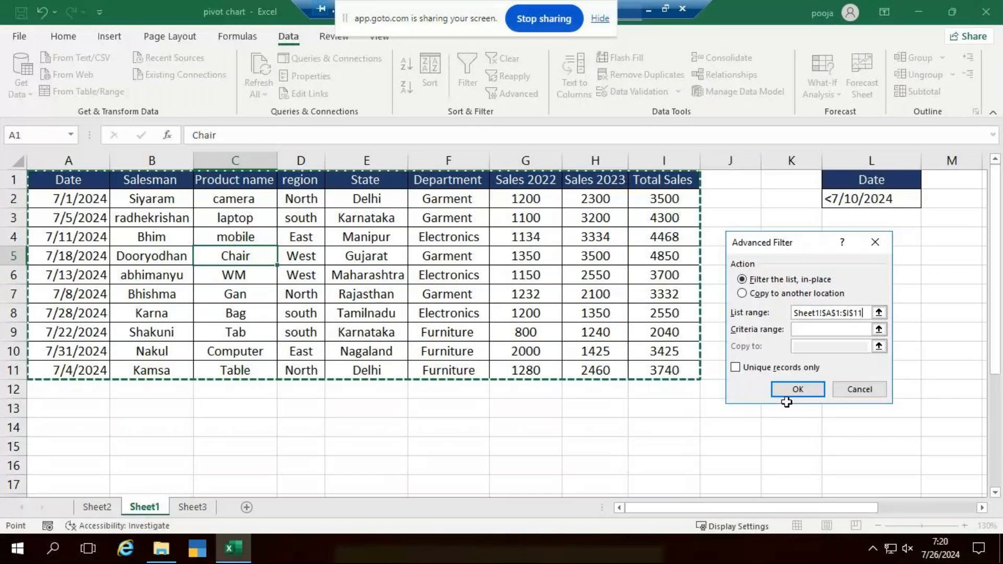
click(736, 293)
Step: Try to run the Advanced Filter from Sheet1 with criteria range L1:L2 and the results copied to cell A1 of Sheet3
click(815, 330)
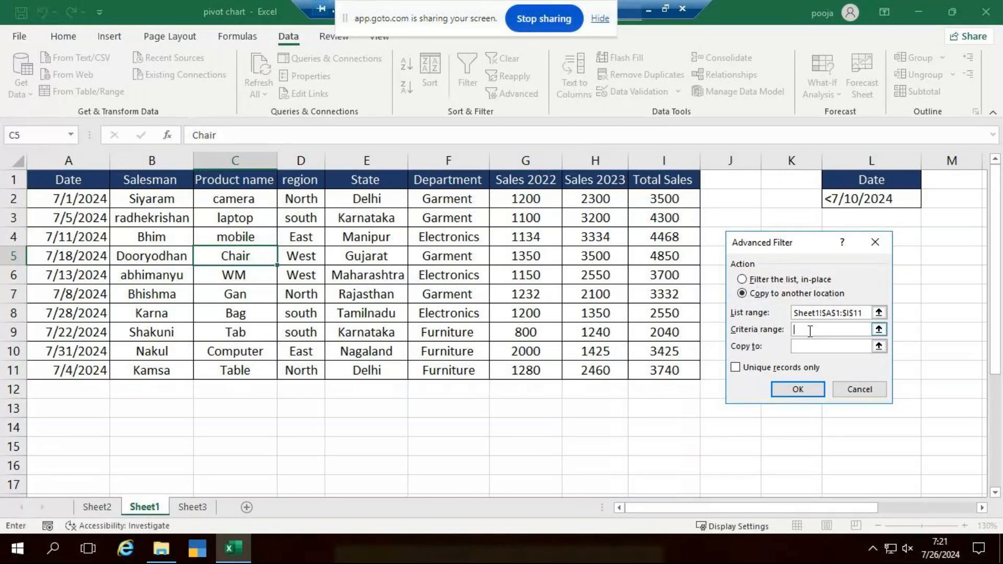
click(878, 182)
drag(878, 181, 877, 199)
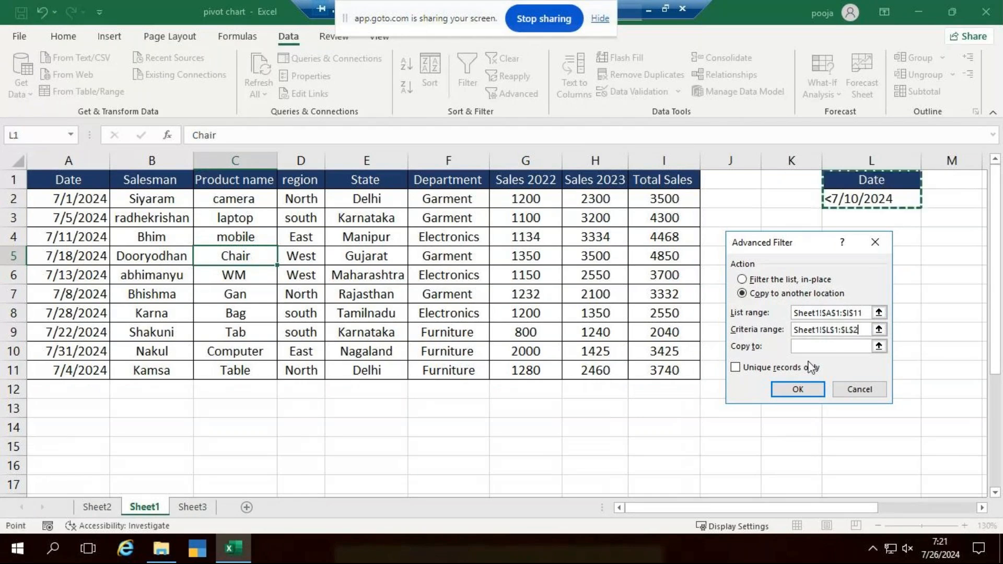
click(809, 346)
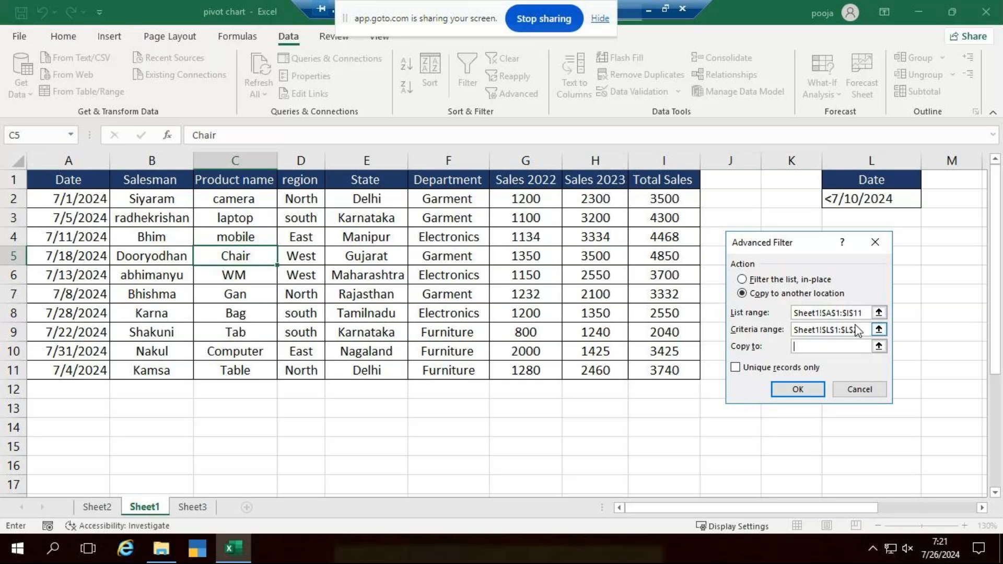
click(202, 507)
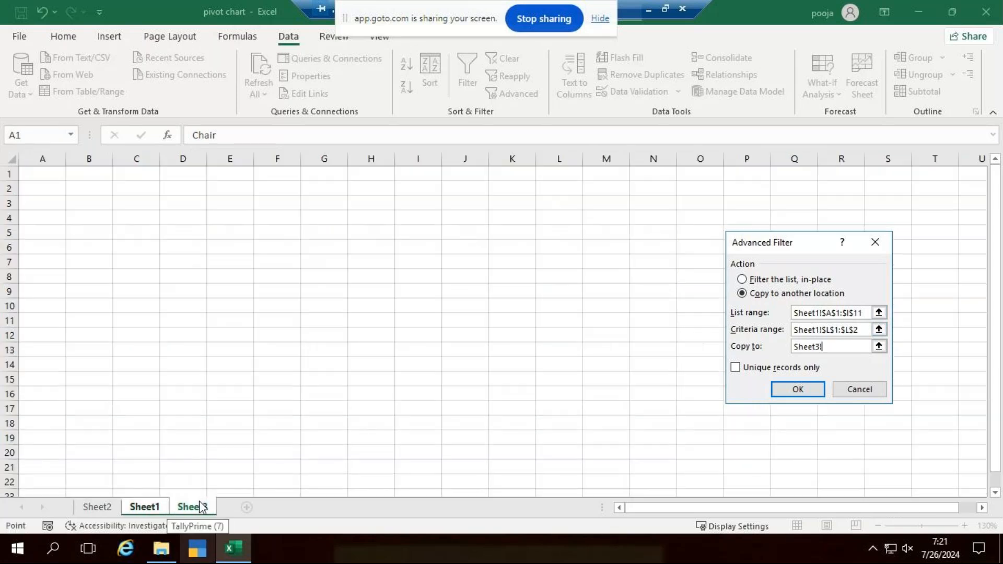
click(32, 177)
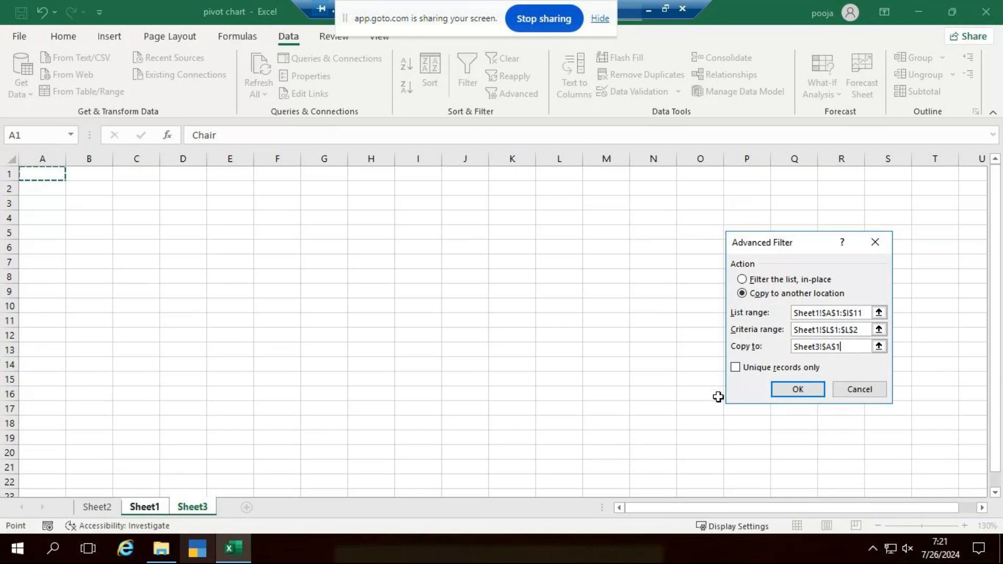
click(795, 390)
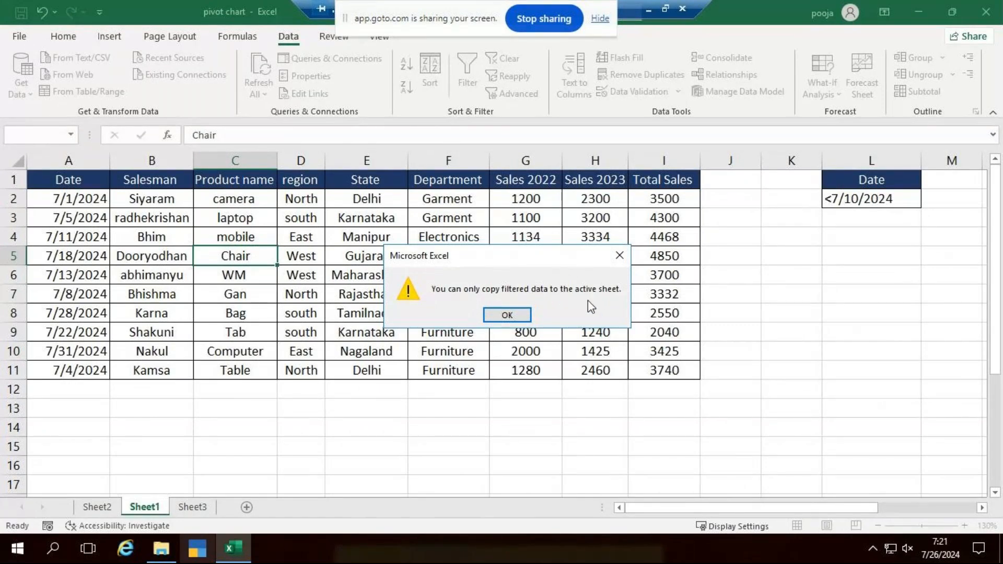
click(619, 256)
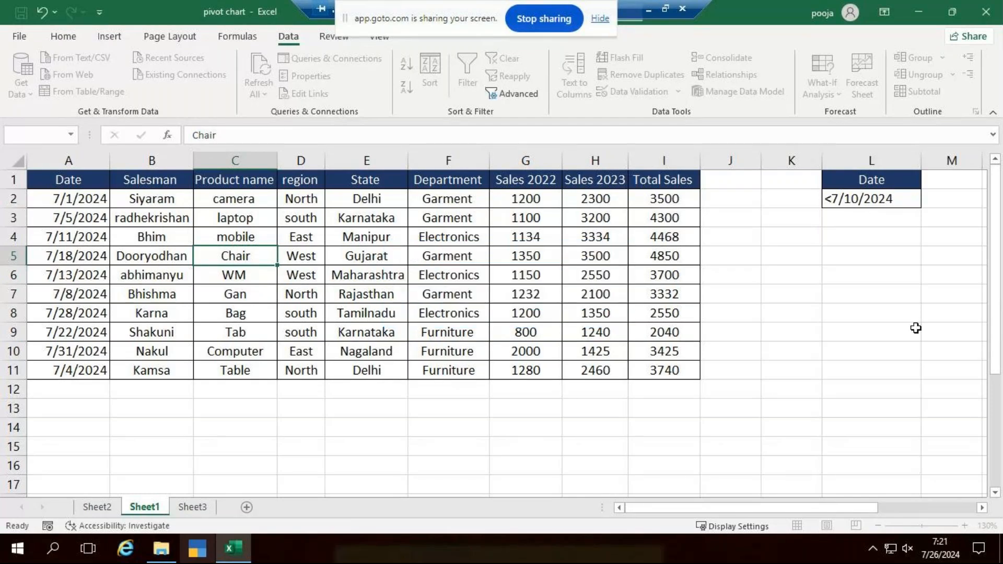
Step: Switch to the empty Sheet3 and select cell A1
click(834, 328)
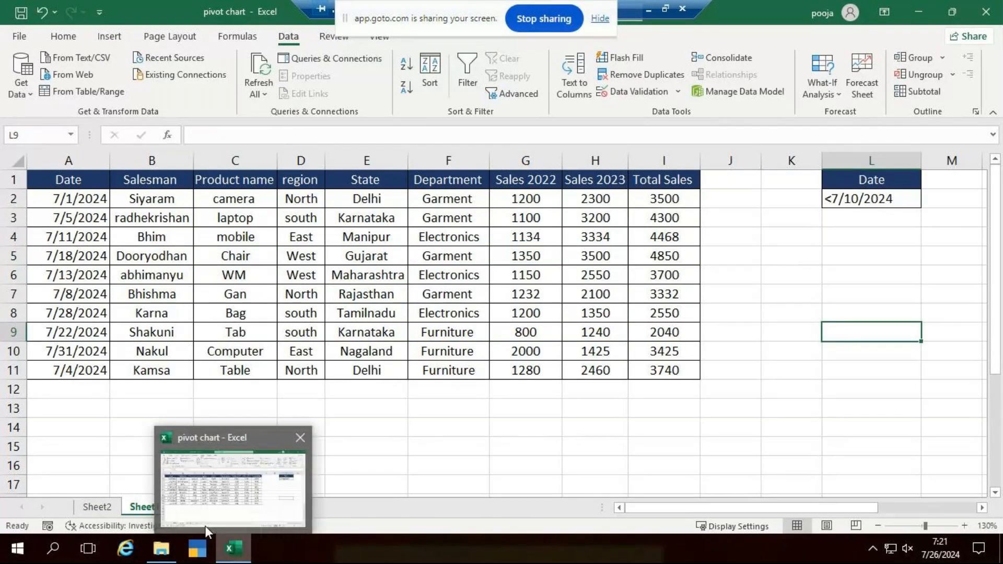
click(449, 446)
click(102, 507)
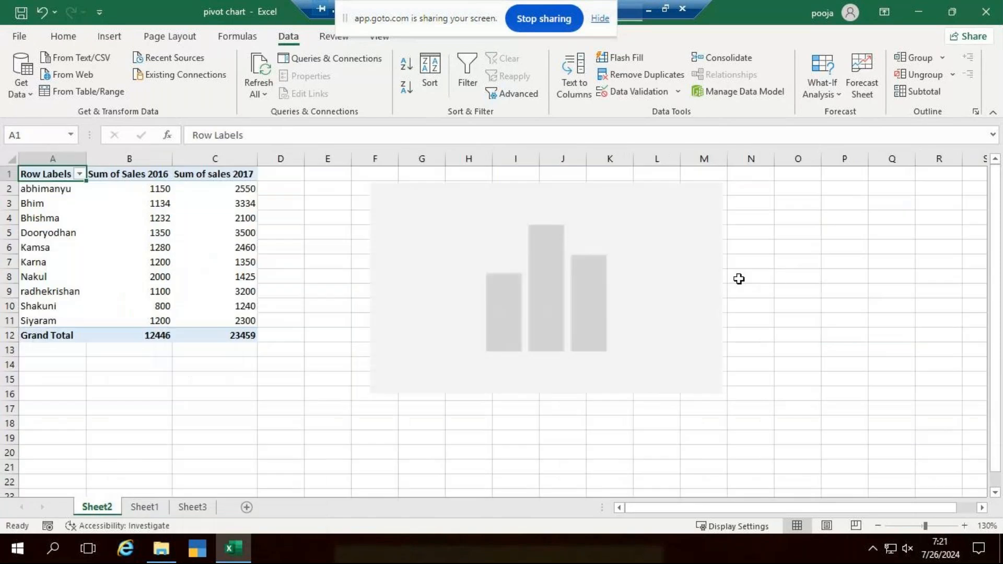
click(592, 306)
key(ctrl+Page_Down)
key(ctrl+Page_Down)
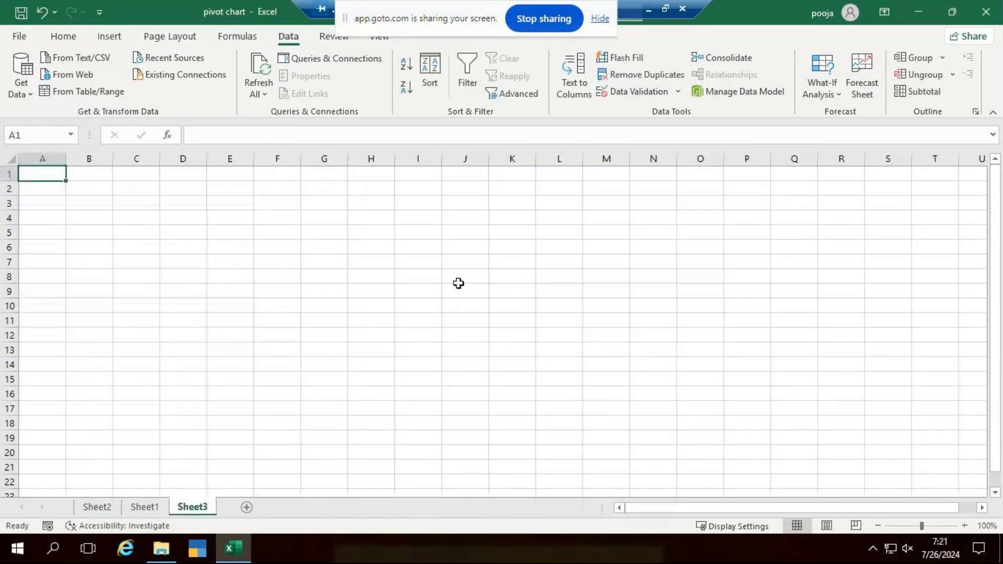
click(405, 262)
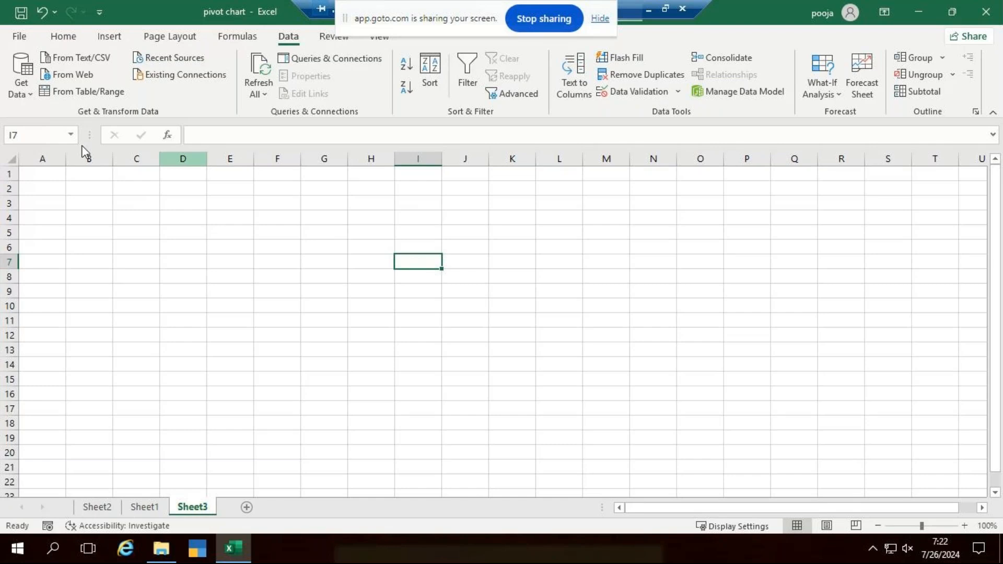
click(48, 176)
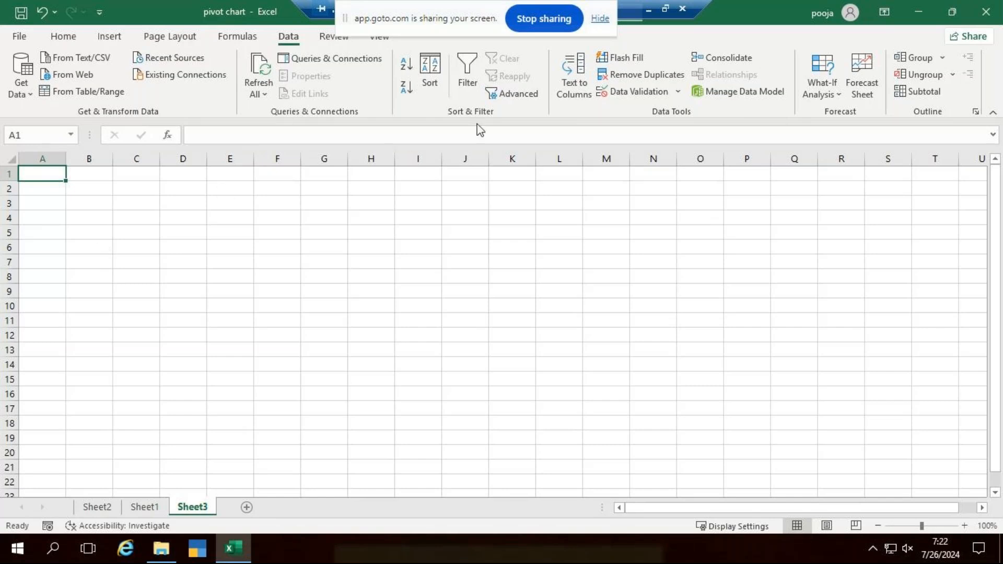
Step: Start an Advanced Filter from Sheet3 with the sales table A1:I11 on Sheet1 as the list range
click(514, 95)
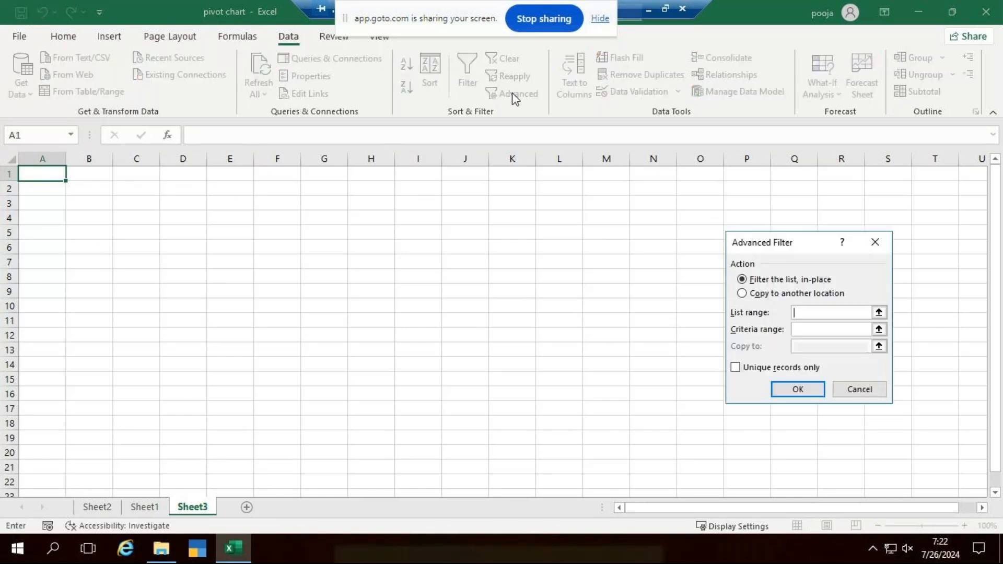
drag(797, 243, 759, 178)
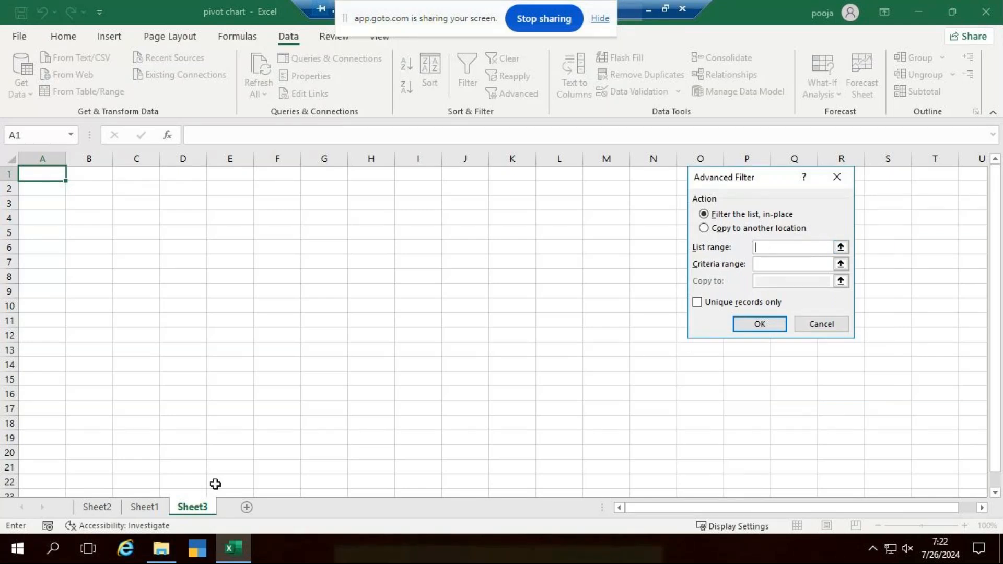
click(143, 507)
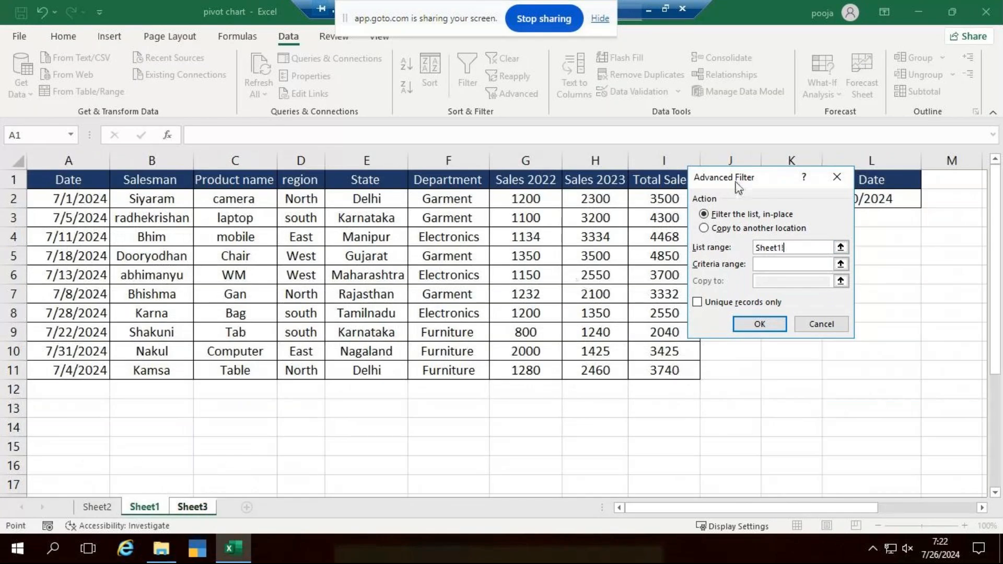
drag(750, 179, 820, 181)
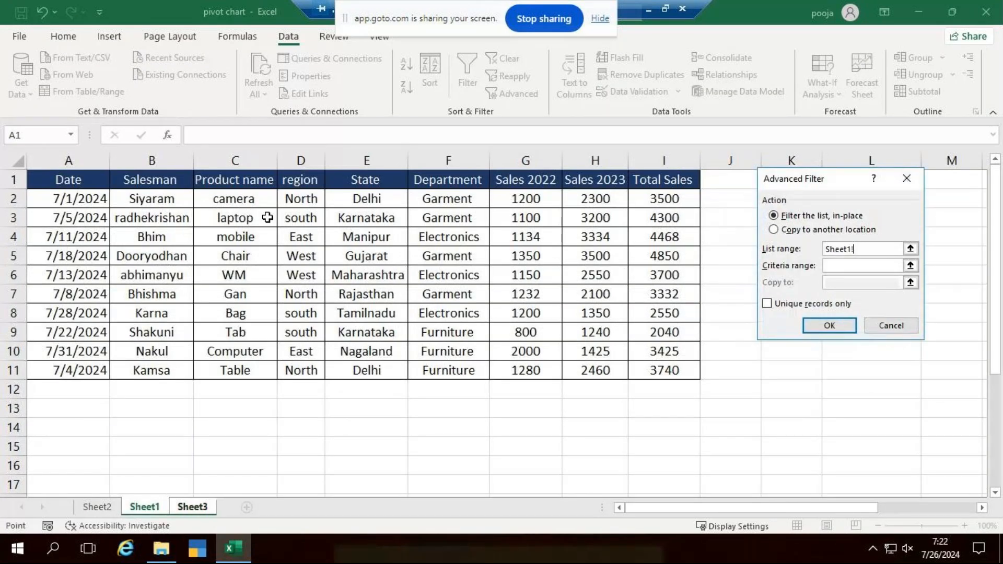
drag(88, 188, 649, 368)
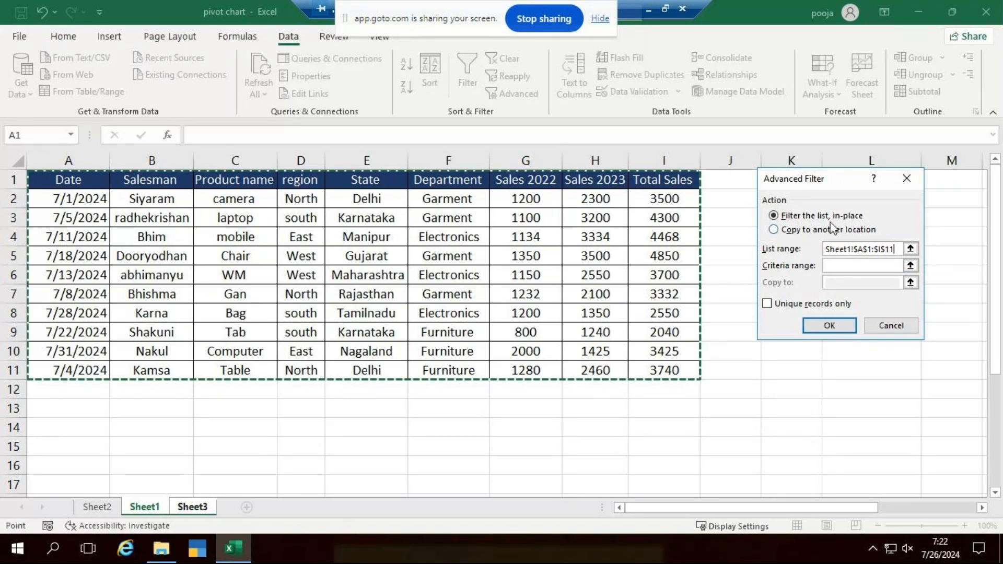
Step: Set the criteria range to L1:L2 on Sheet1 and copy the filtered records to cell A3 of Sheet3
drag(834, 182, 794, 268)
click(840, 335)
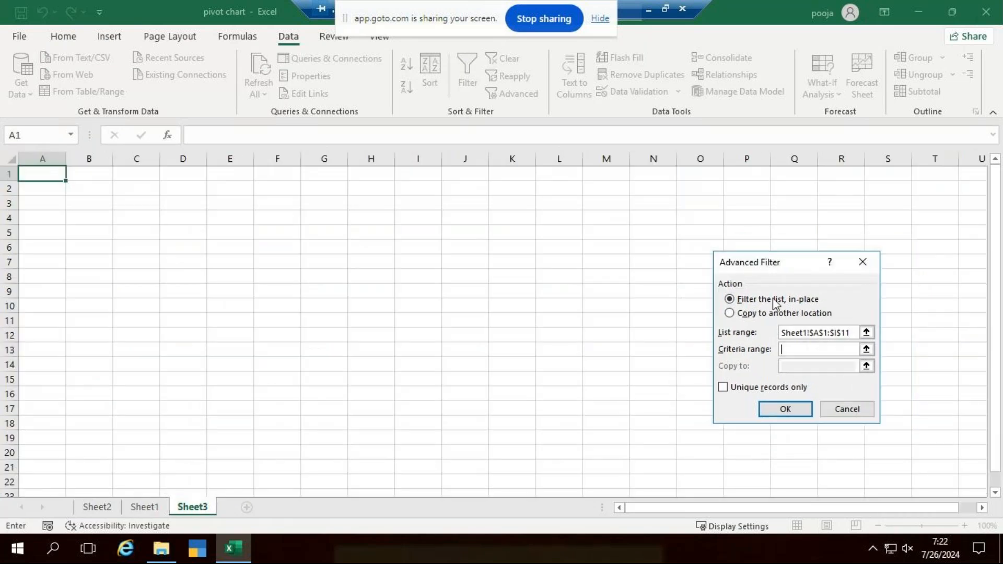
click(145, 508)
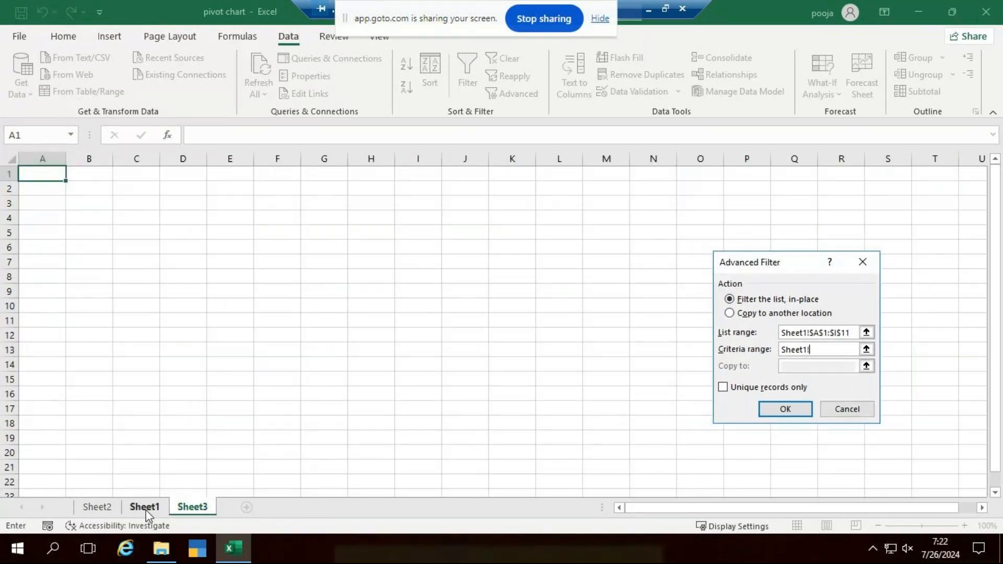
drag(872, 183, 872, 197)
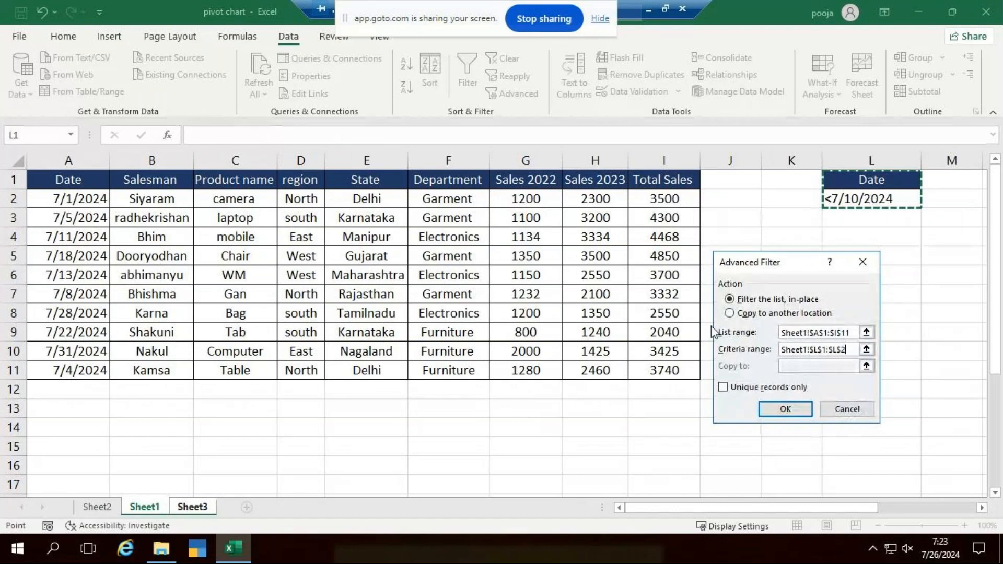
click(730, 314)
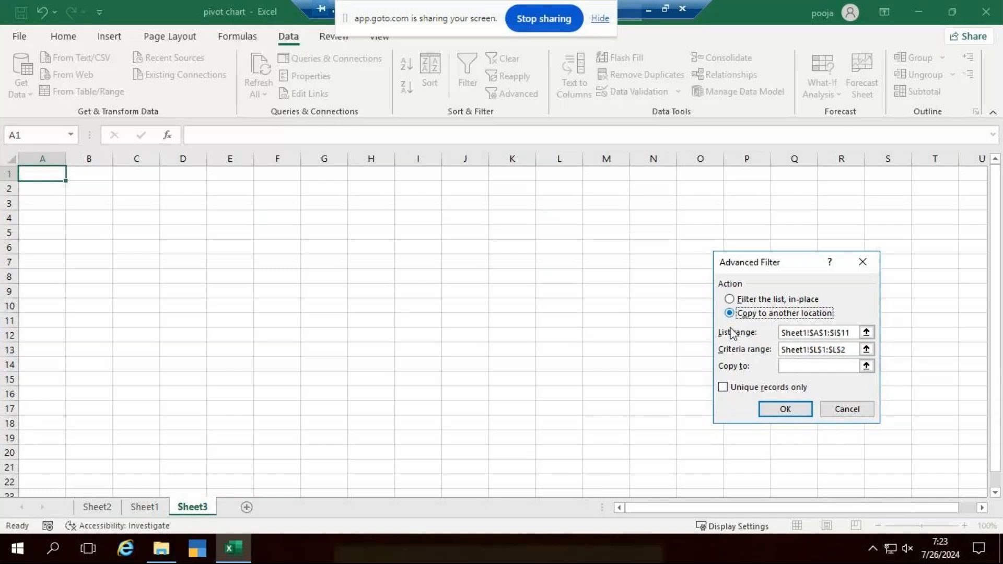
click(789, 365)
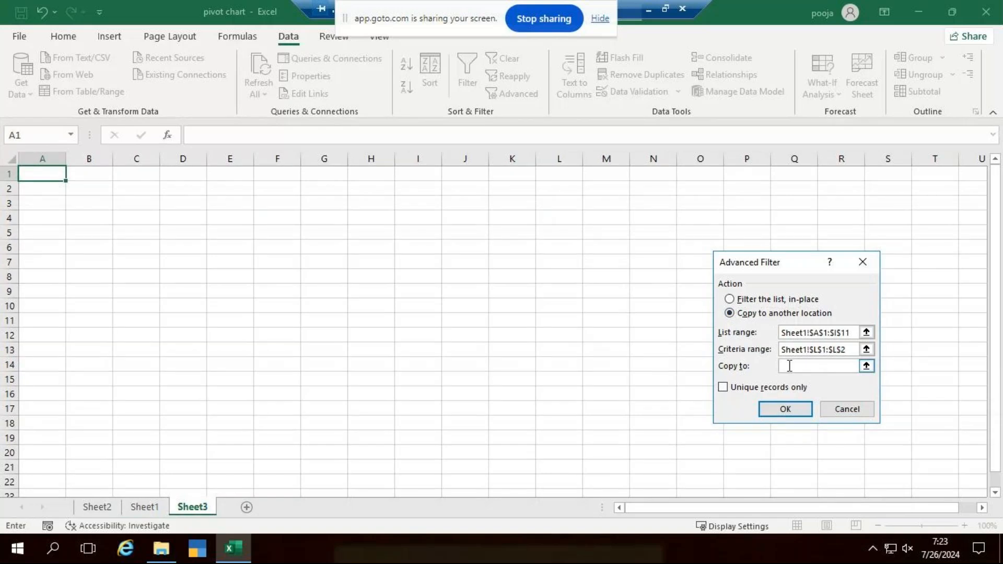
click(53, 202)
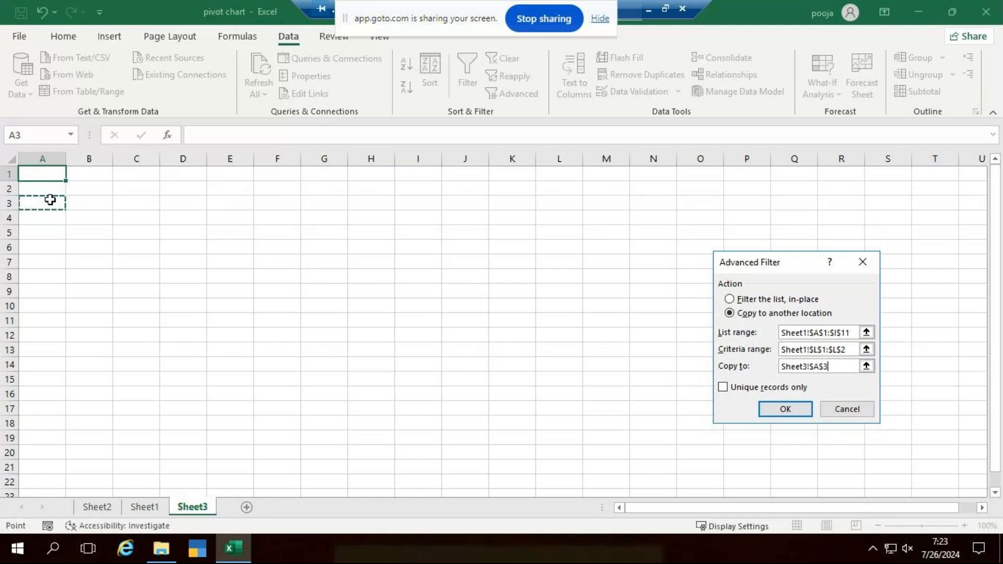
click(773, 409)
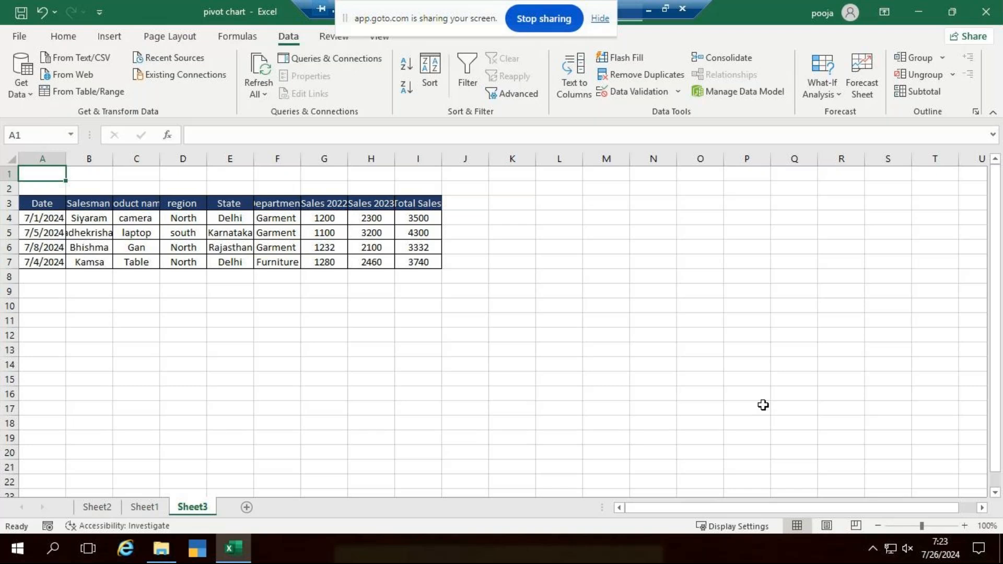
Step: Delete the rows holding the extracted records on Sheet3
drag(9, 203, 9, 273)
key(ctrl+minus)
click(651, 364)
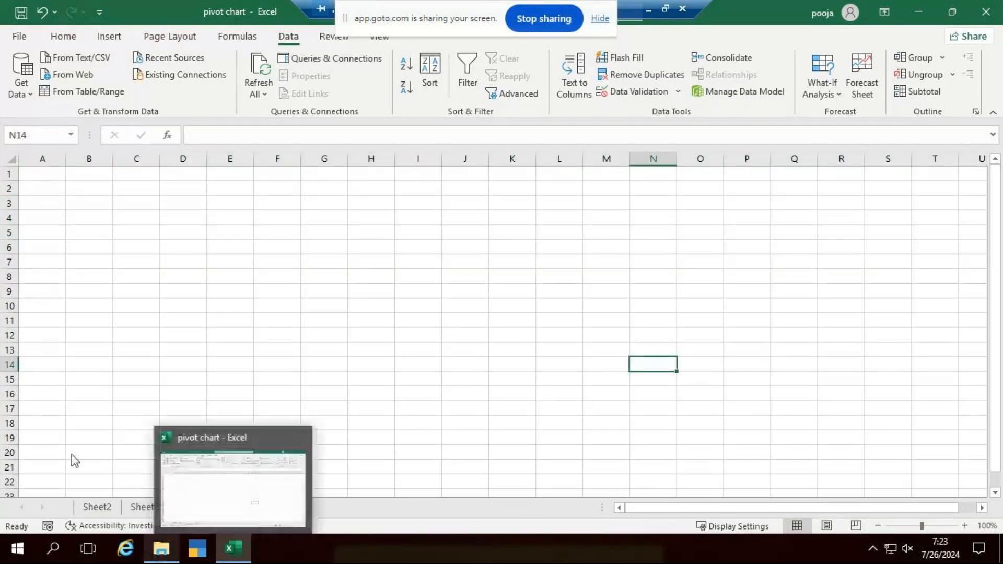
click(324, 393)
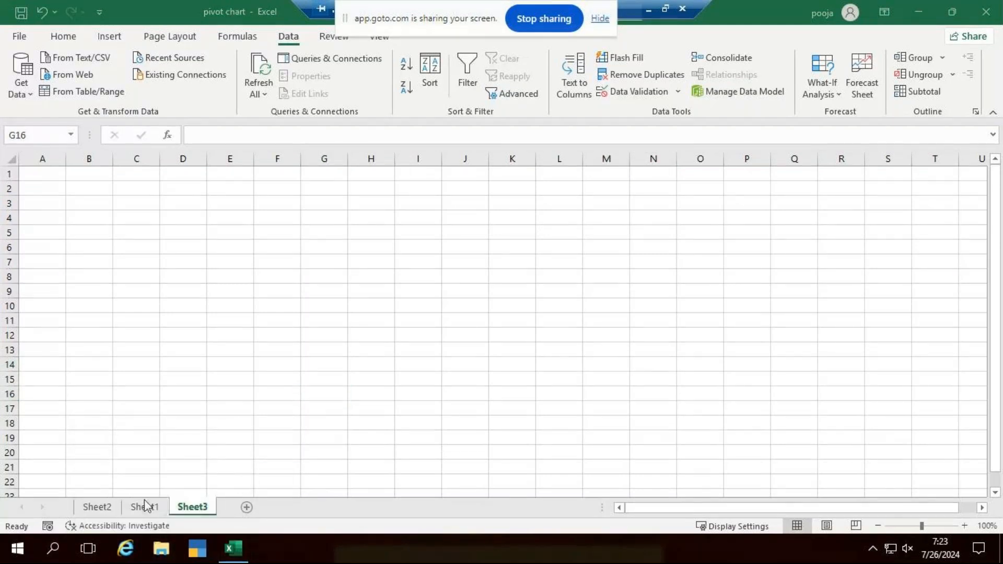
click(145, 506)
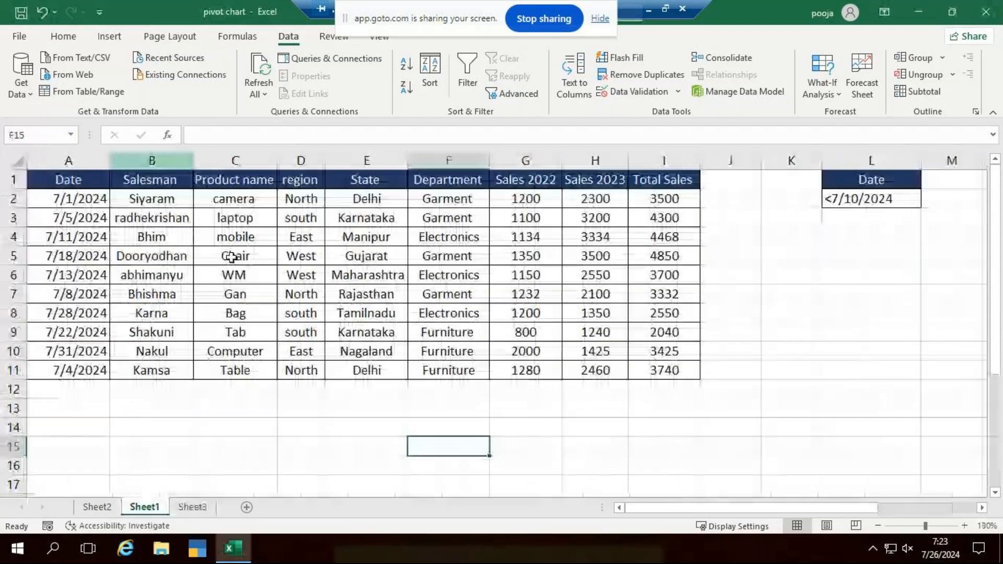
click(195, 512)
click(163, 507)
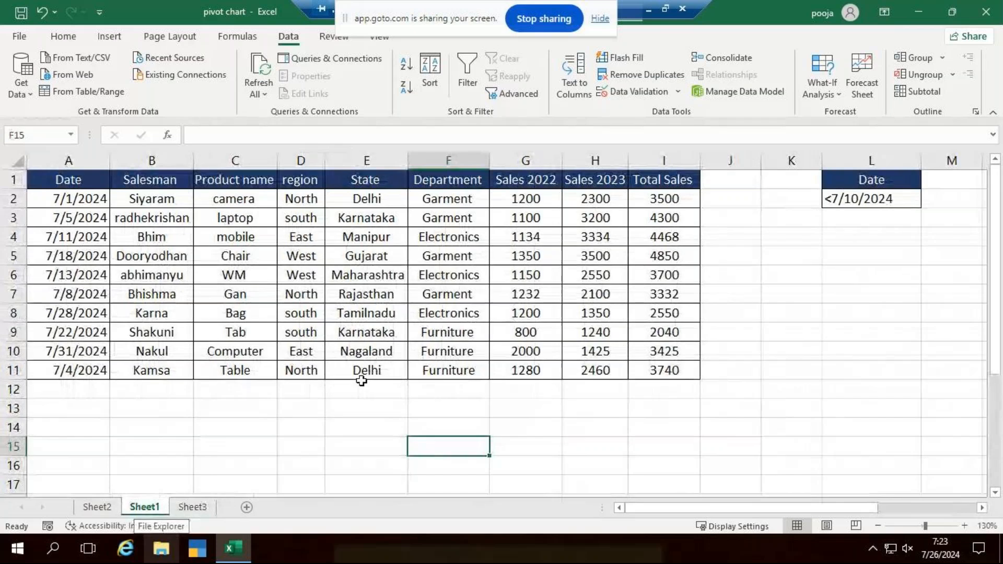
click(193, 508)
Step: Start an Advanced Filter from cell E9 of Sheet3 with the sales table A1:I11 on Sheet1 as the list range
click(242, 291)
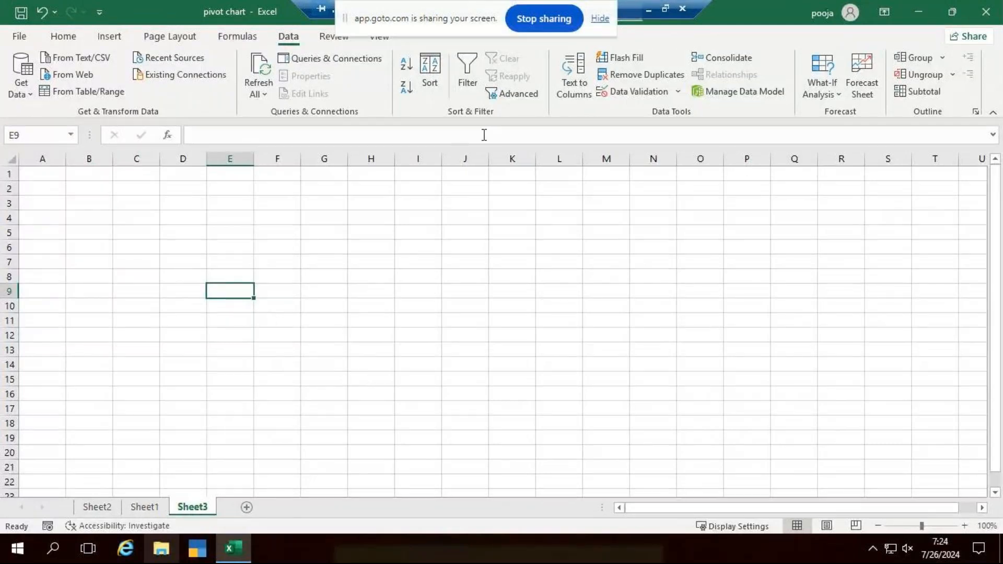
click(515, 95)
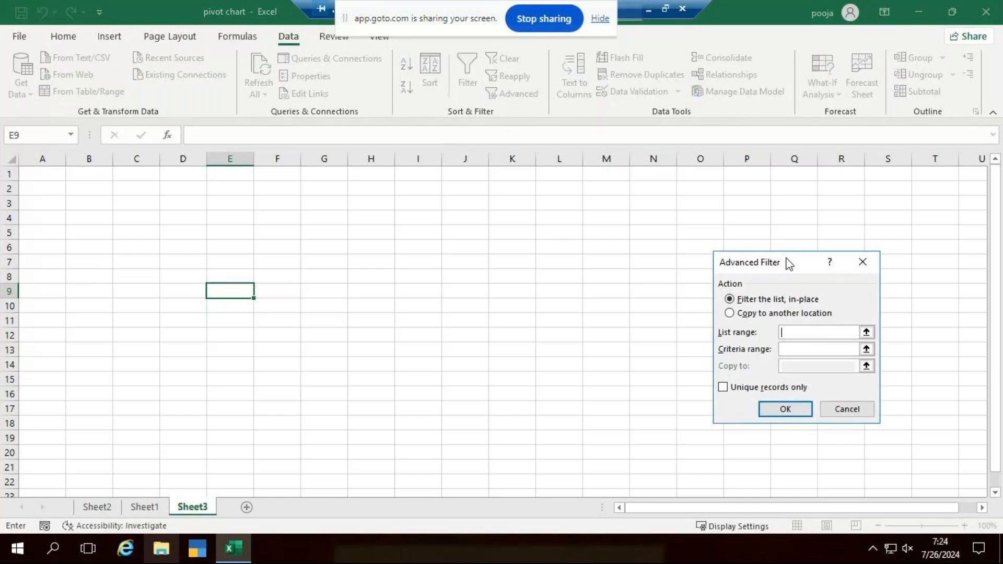
drag(781, 253, 491, 108)
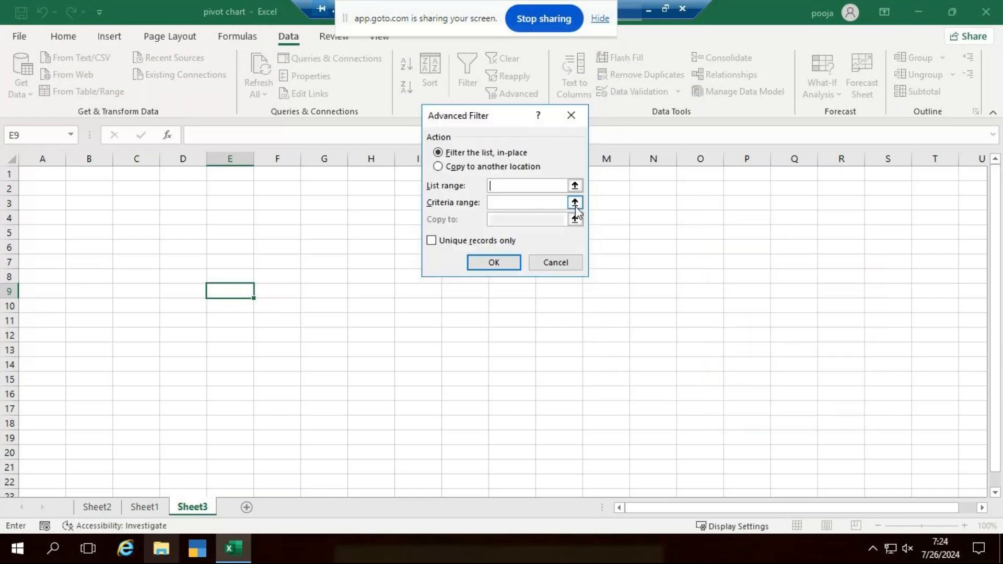
drag(513, 117, 845, 107)
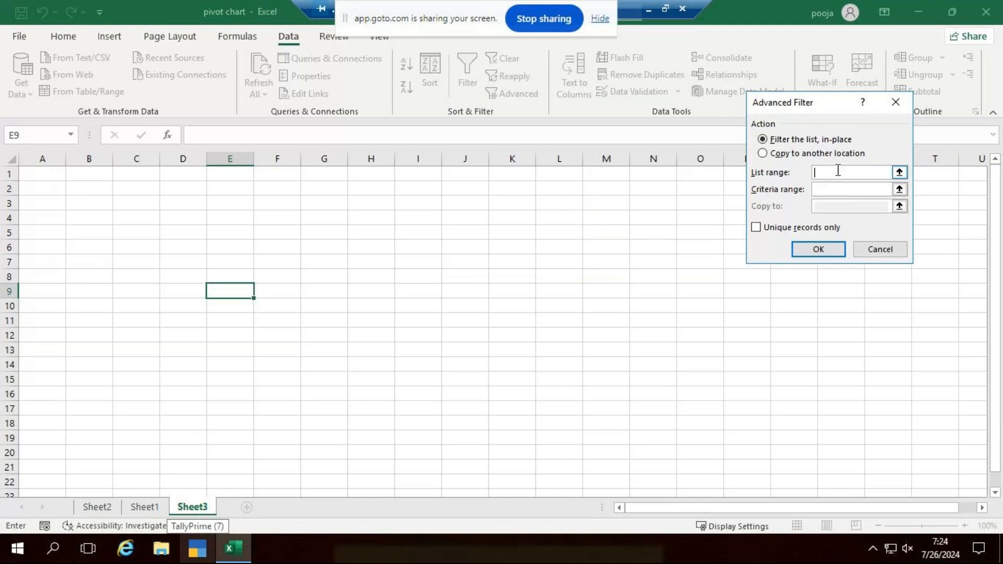
click(150, 508)
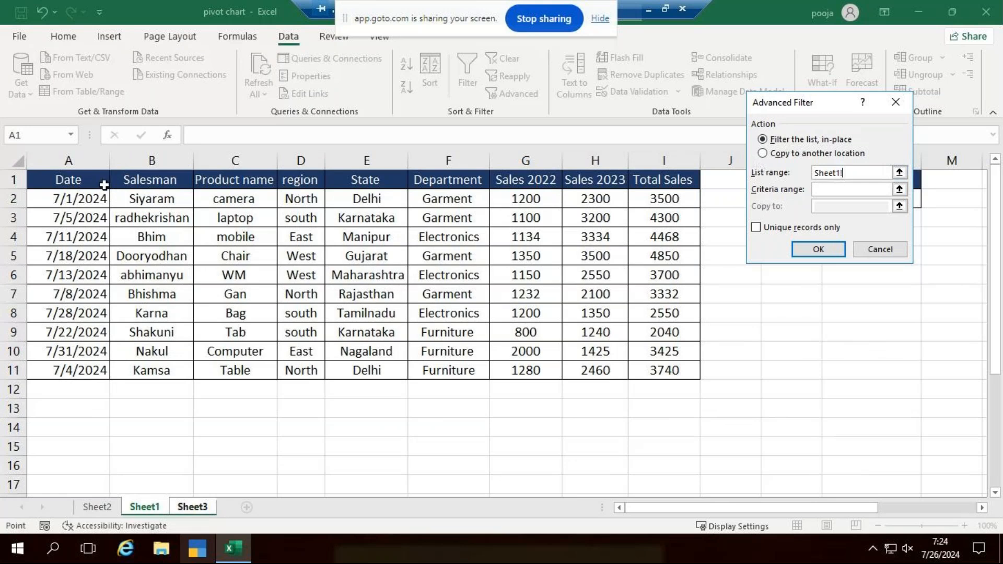
drag(104, 184, 665, 372)
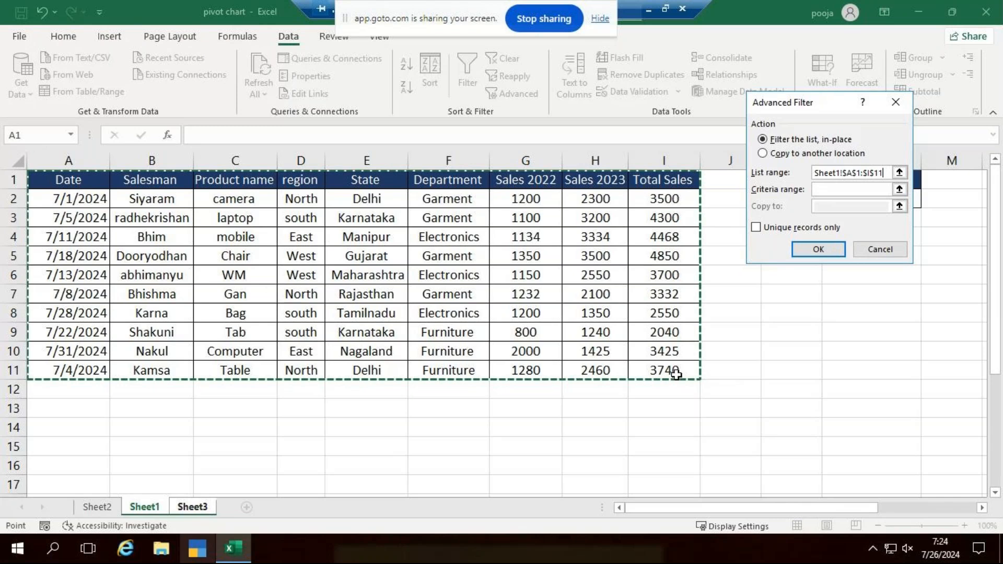
Step: Set the Advanced Filter's criteria range to the date condition in L1:L2 on Sheet1
click(823, 190)
key(ctrl+Page_Down)
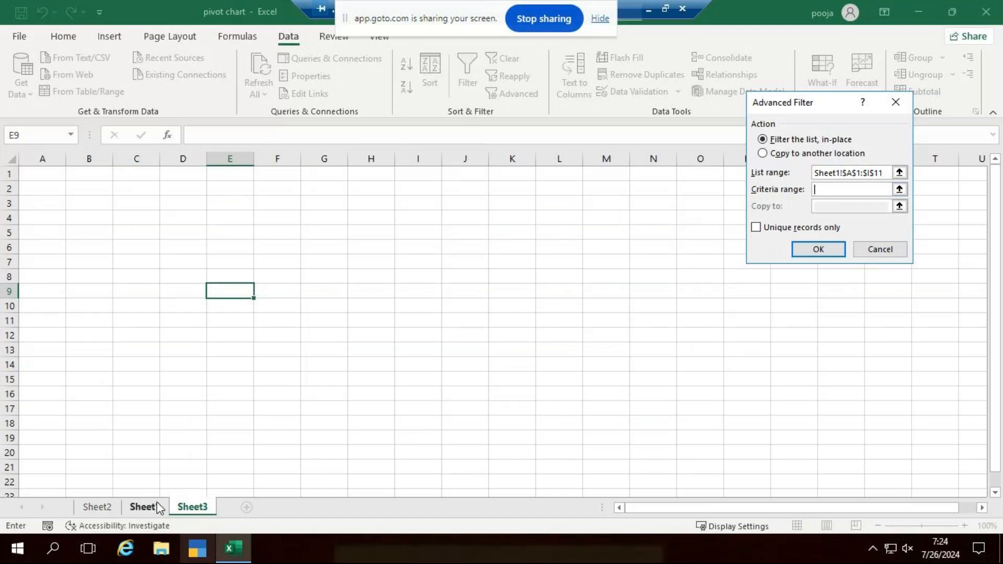
click(144, 507)
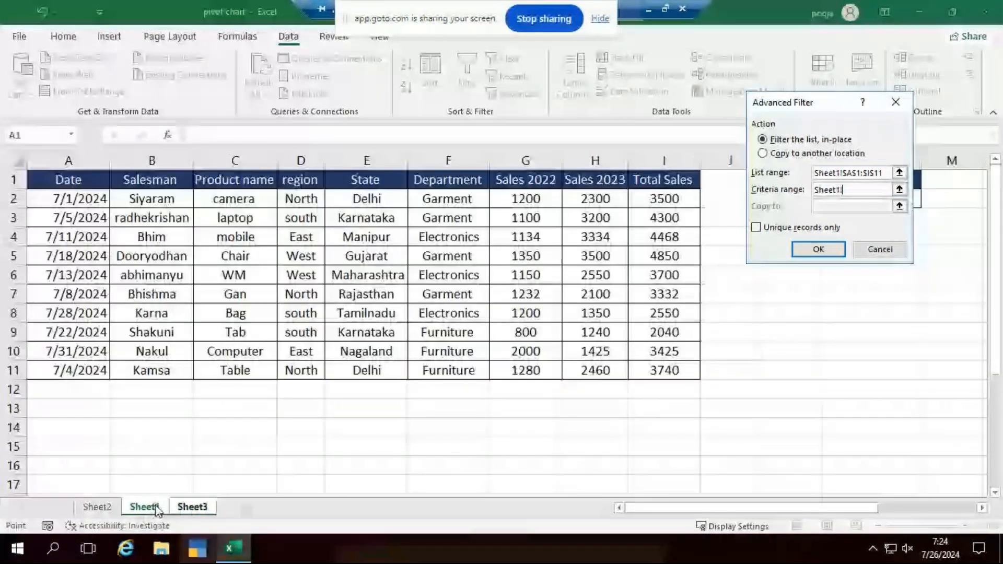
drag(789, 103, 627, 130)
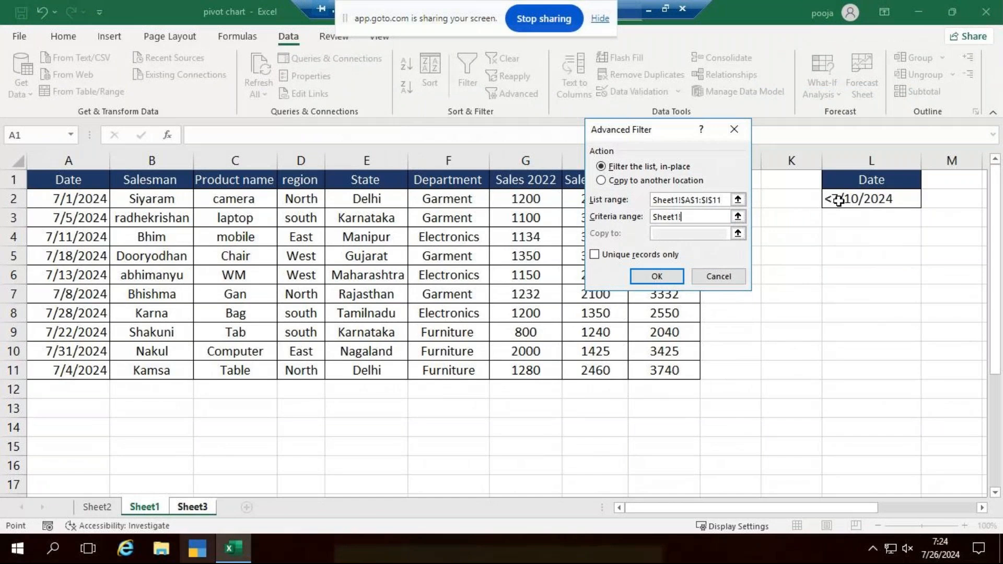
drag(839, 201, 878, 181)
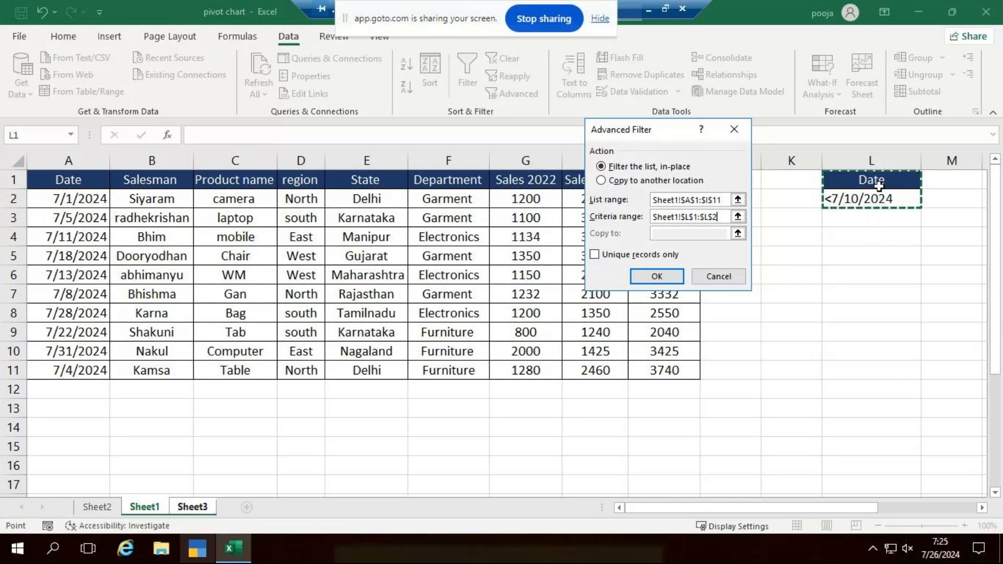
Step: Choose to copy the filtered records to another location, cell D2 of Sheet3, and run the filter
click(601, 181)
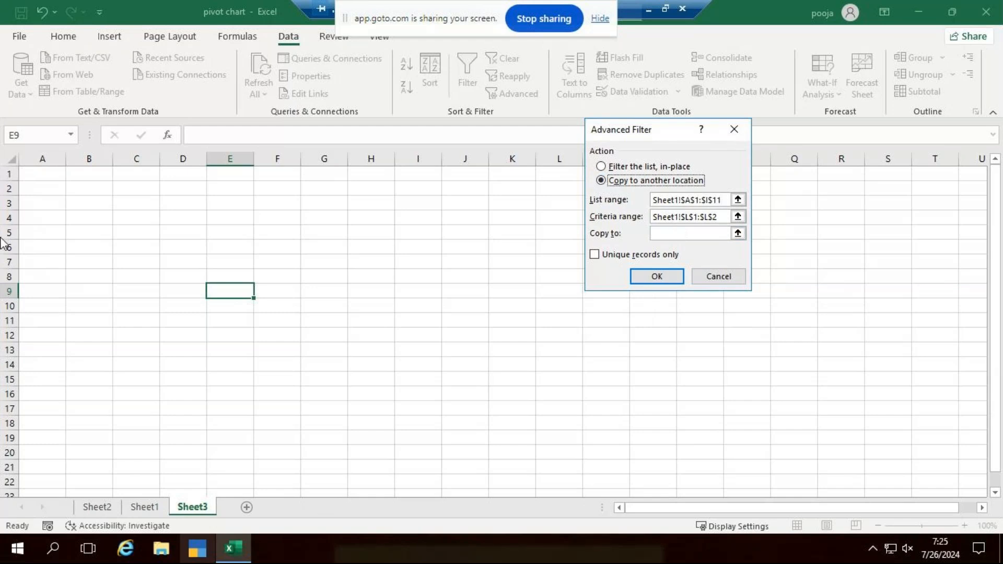
click(679, 234)
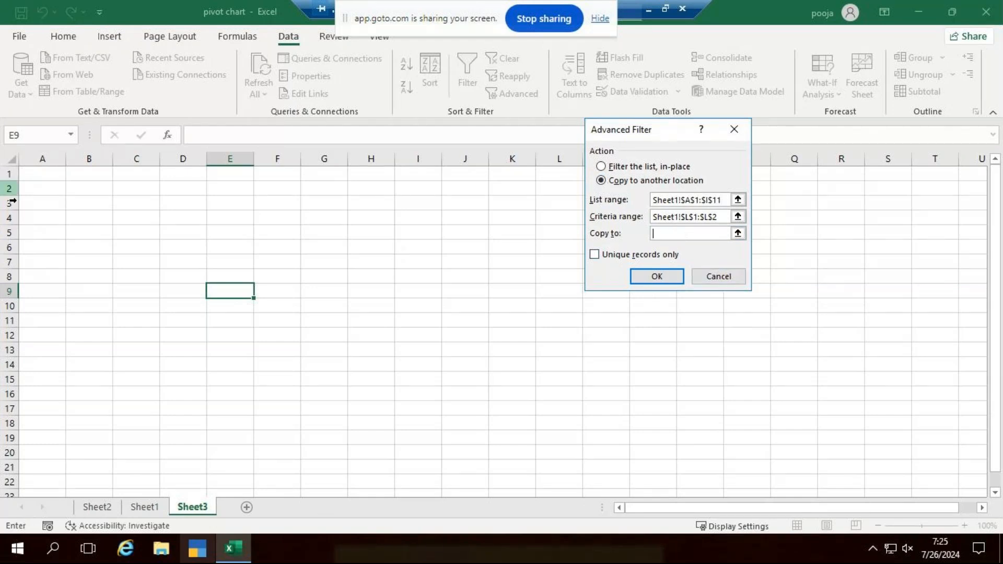
click(181, 191)
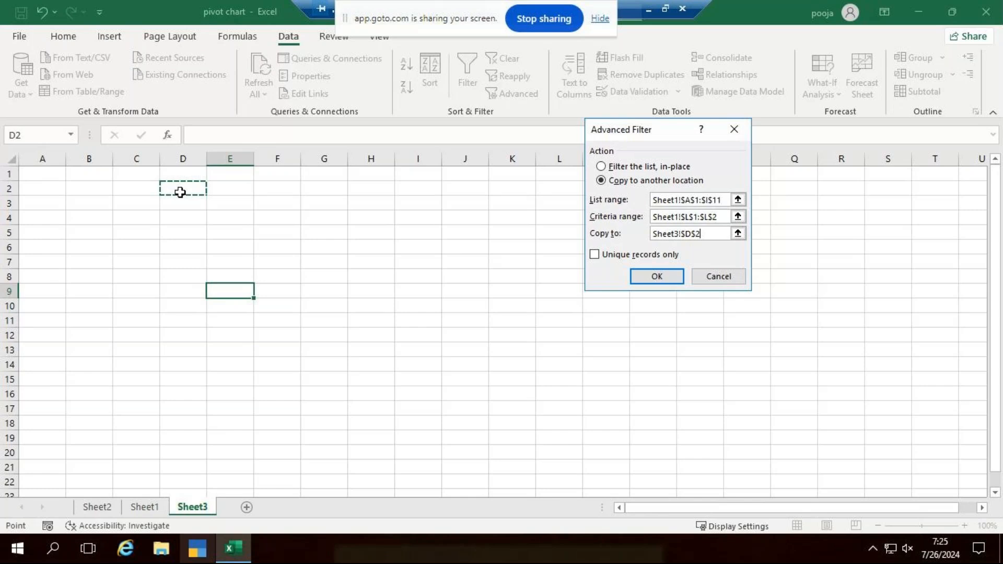
click(676, 278)
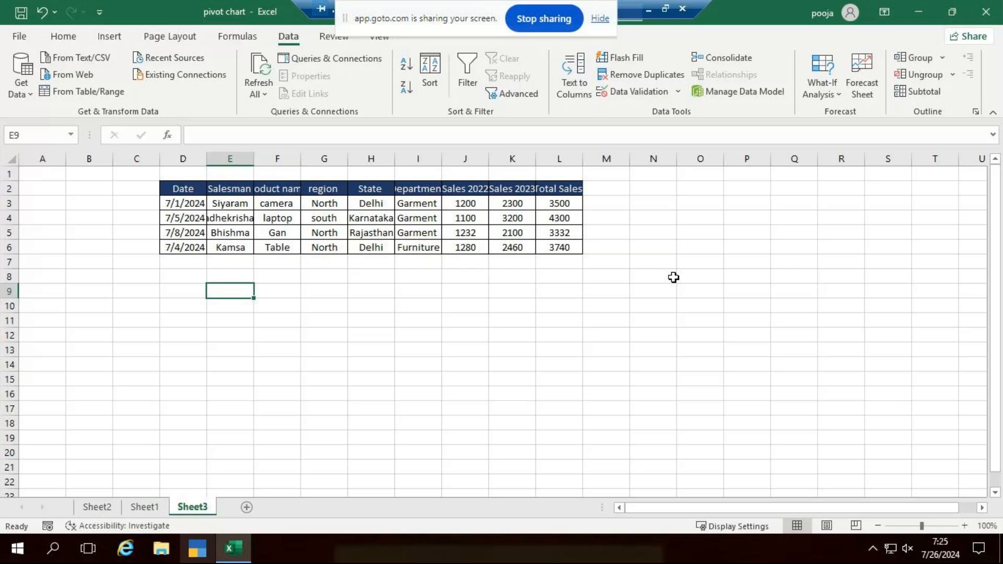
click(650, 9)
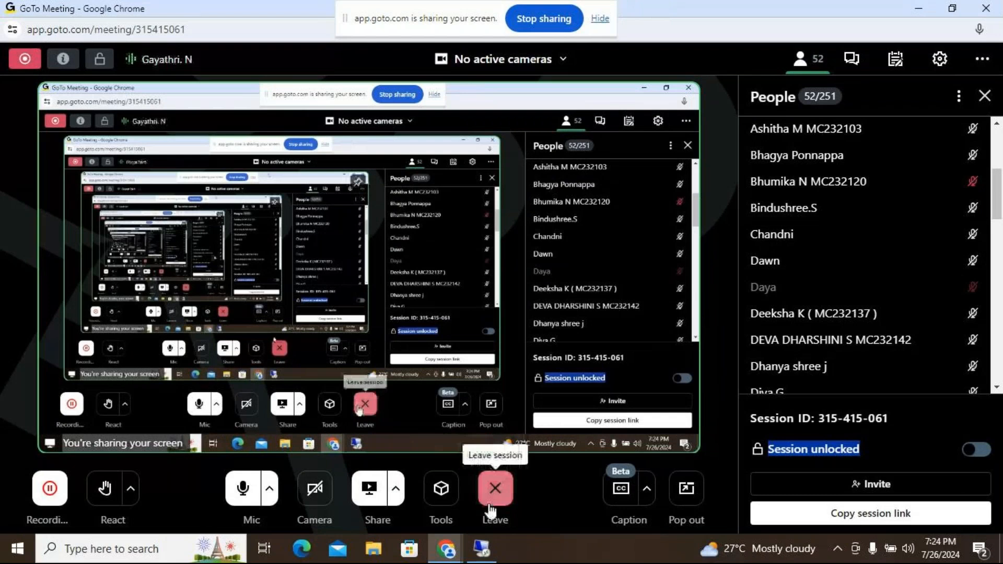
click(490, 550)
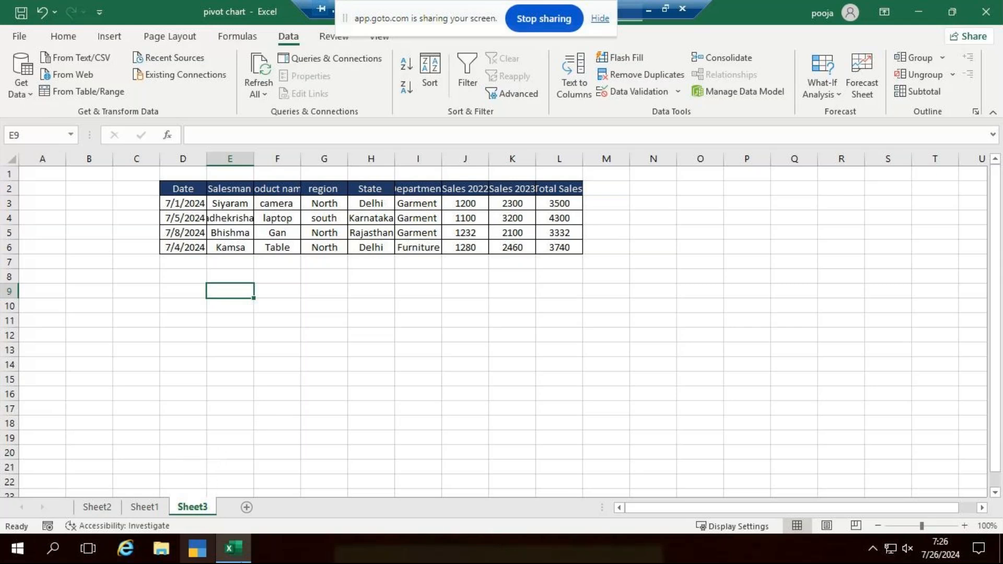
Step: Switch to Sheet2 with the pivot chart and close the workbook
click(103, 515)
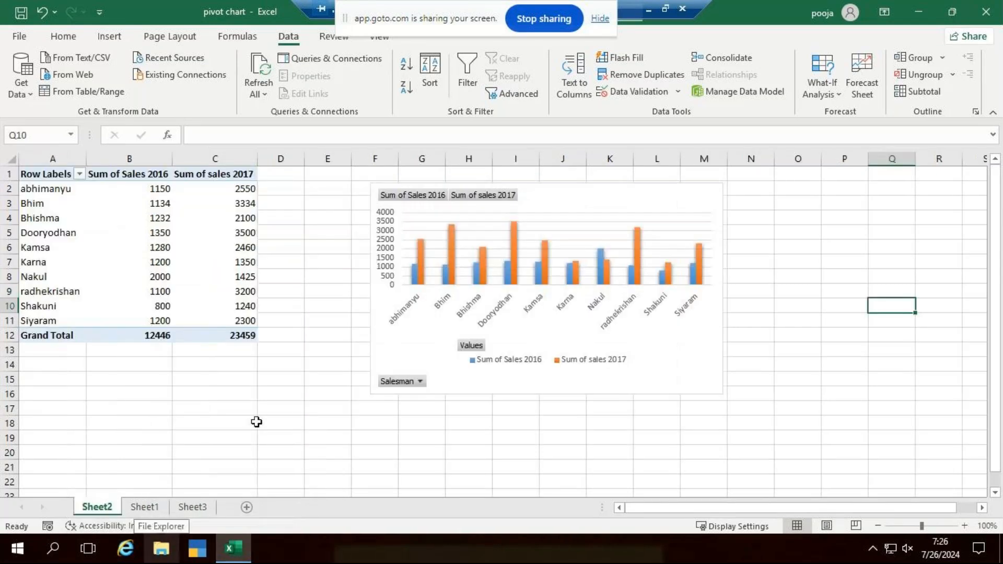
click(986, 12)
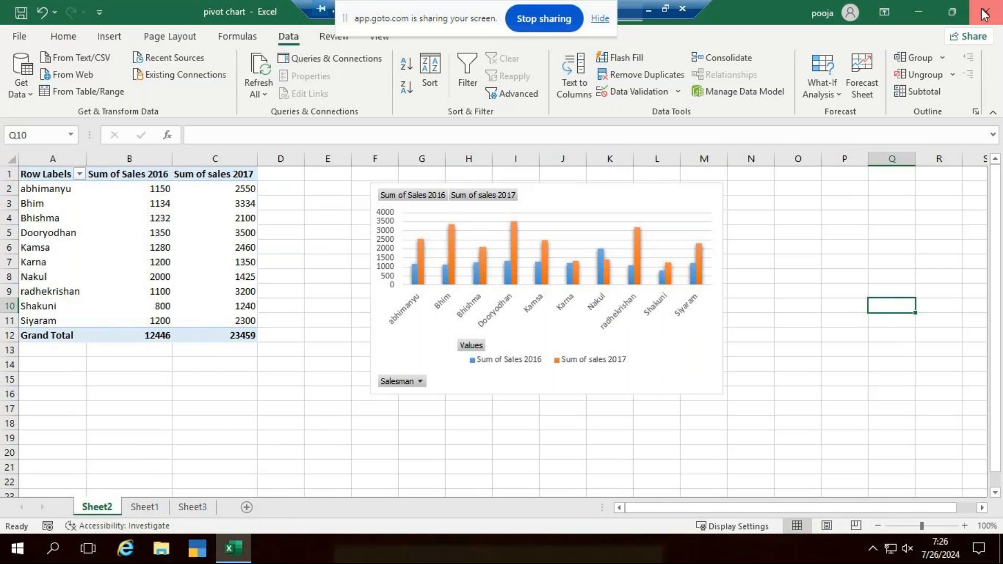
click(505, 301)
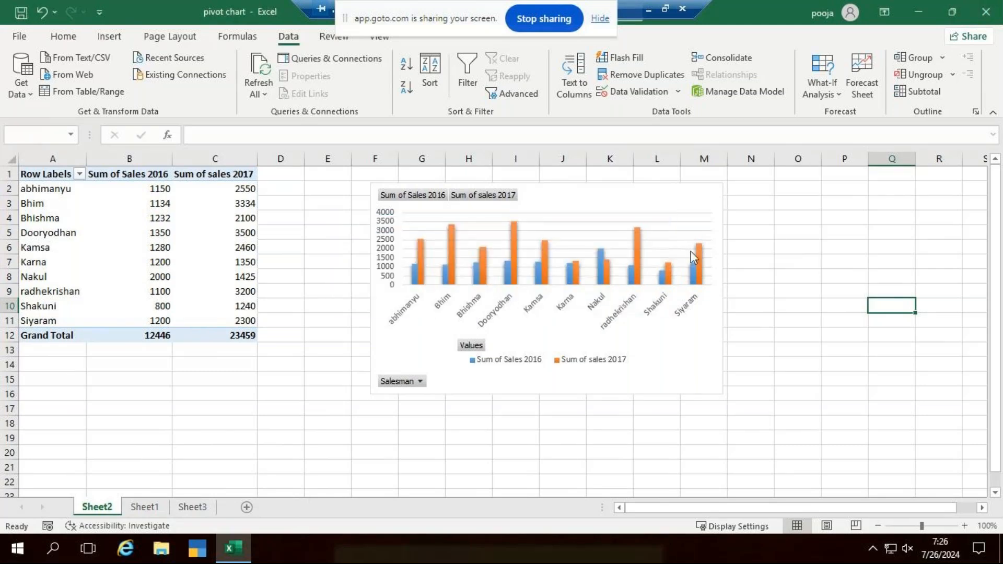